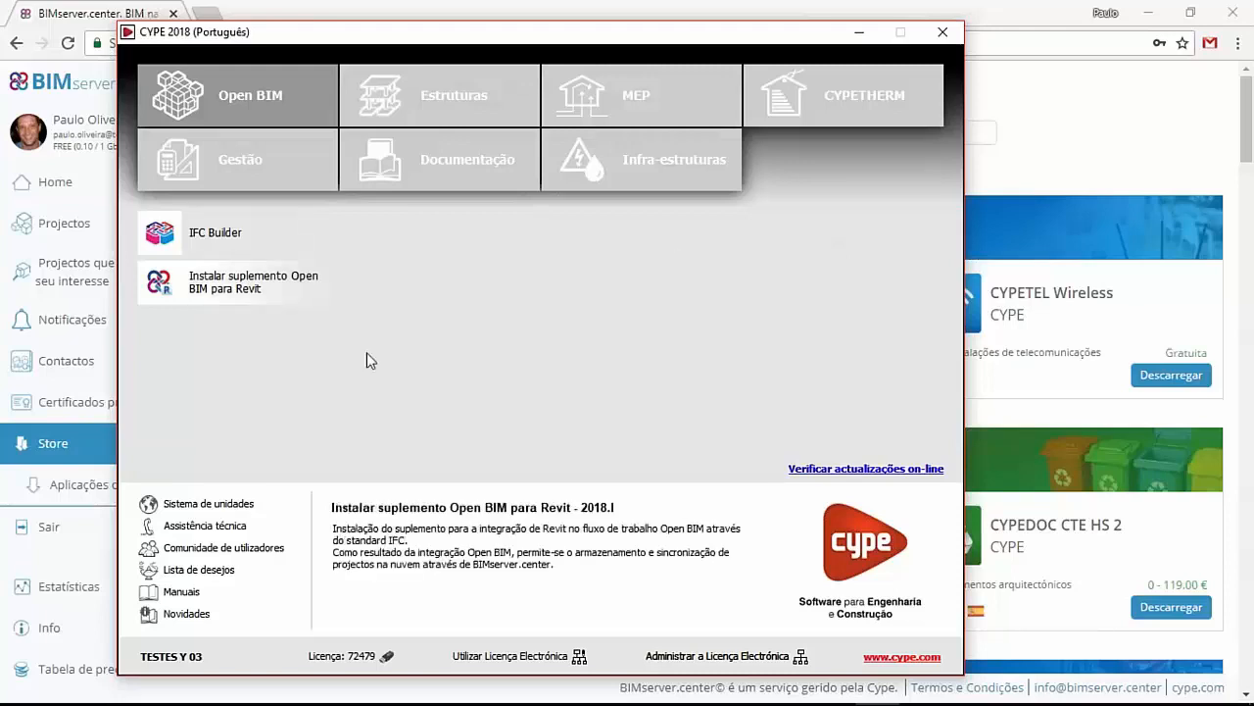
List the MEP programs in the CYPE launcher, and search the BIMserver.center store for "acoub" to open the AcoubatBIM by CYPE page.
click(629, 102)
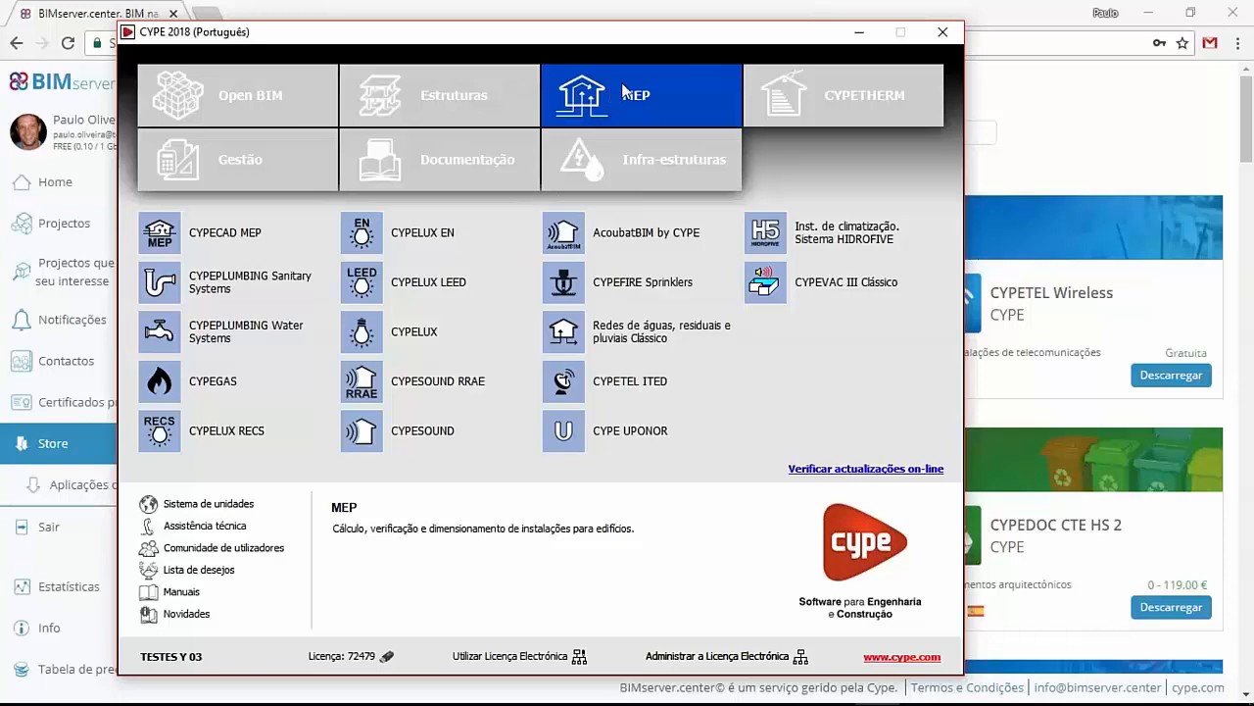
click(383, 13)
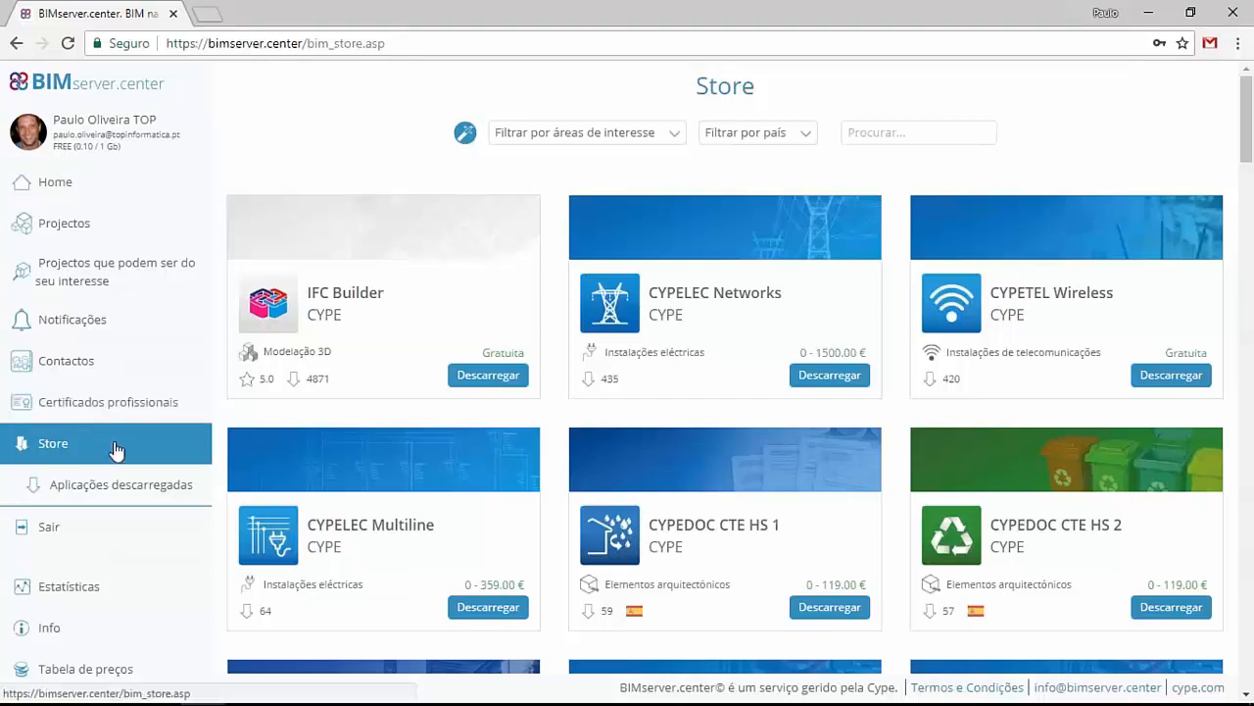
click(855, 134)
text(acoub)
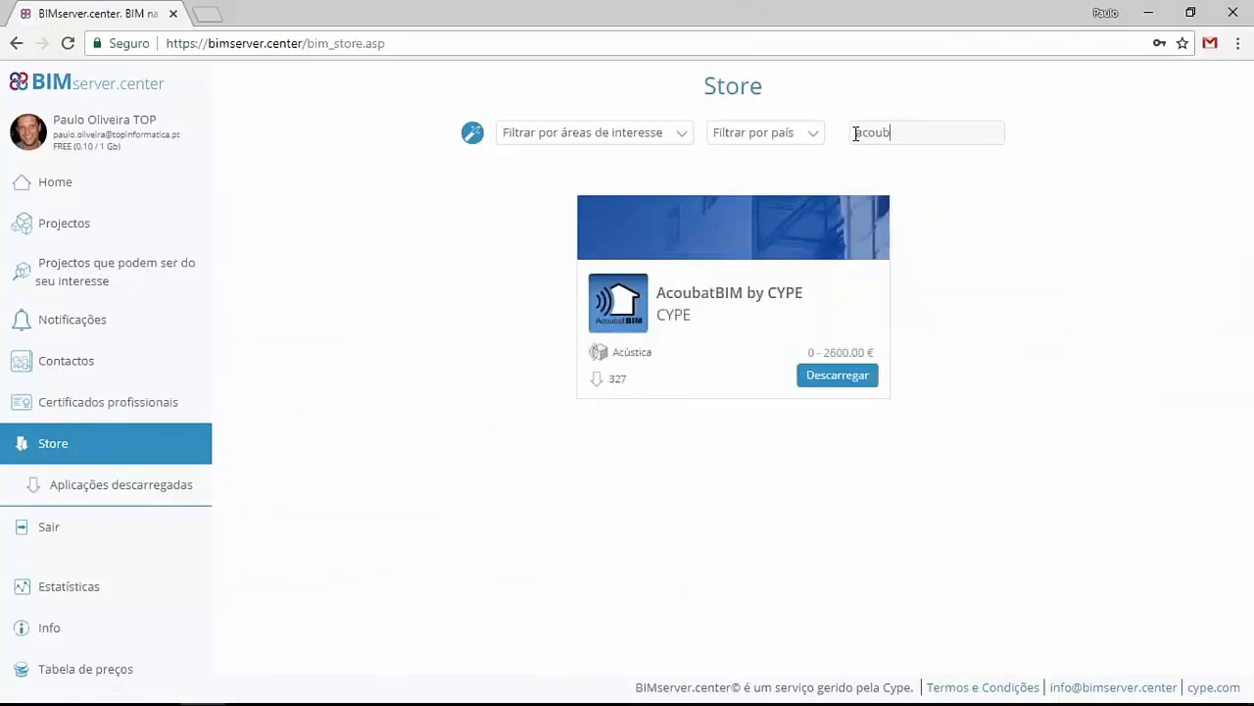
mouse_move(712, 327)
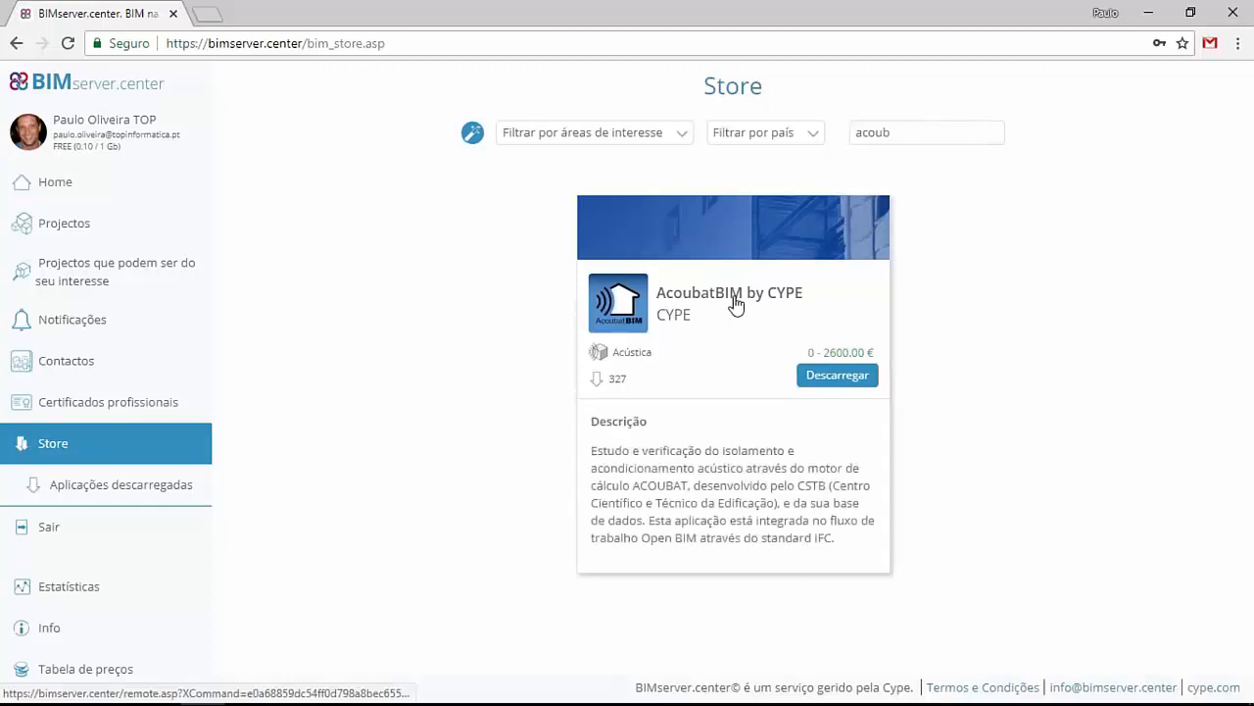
click(698, 297)
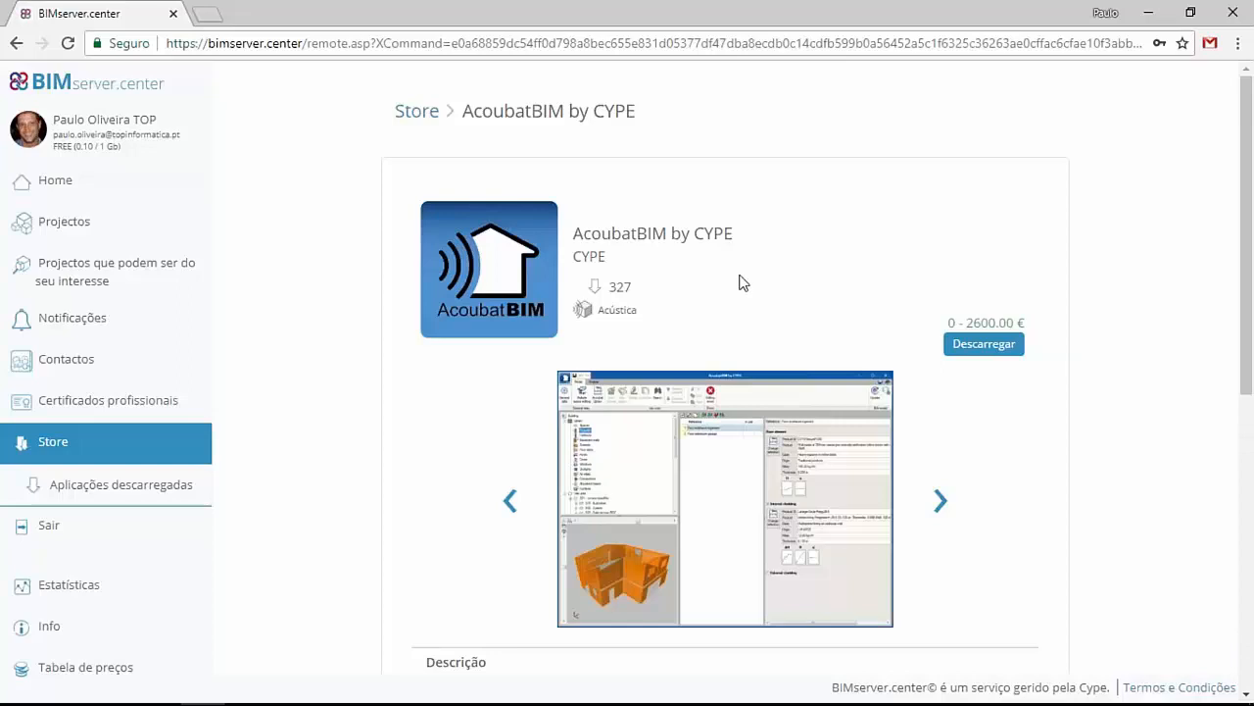
Minimise the browser, switch to AcoubatBIM and show its About (Acerca de) information.
click(1149, 19)
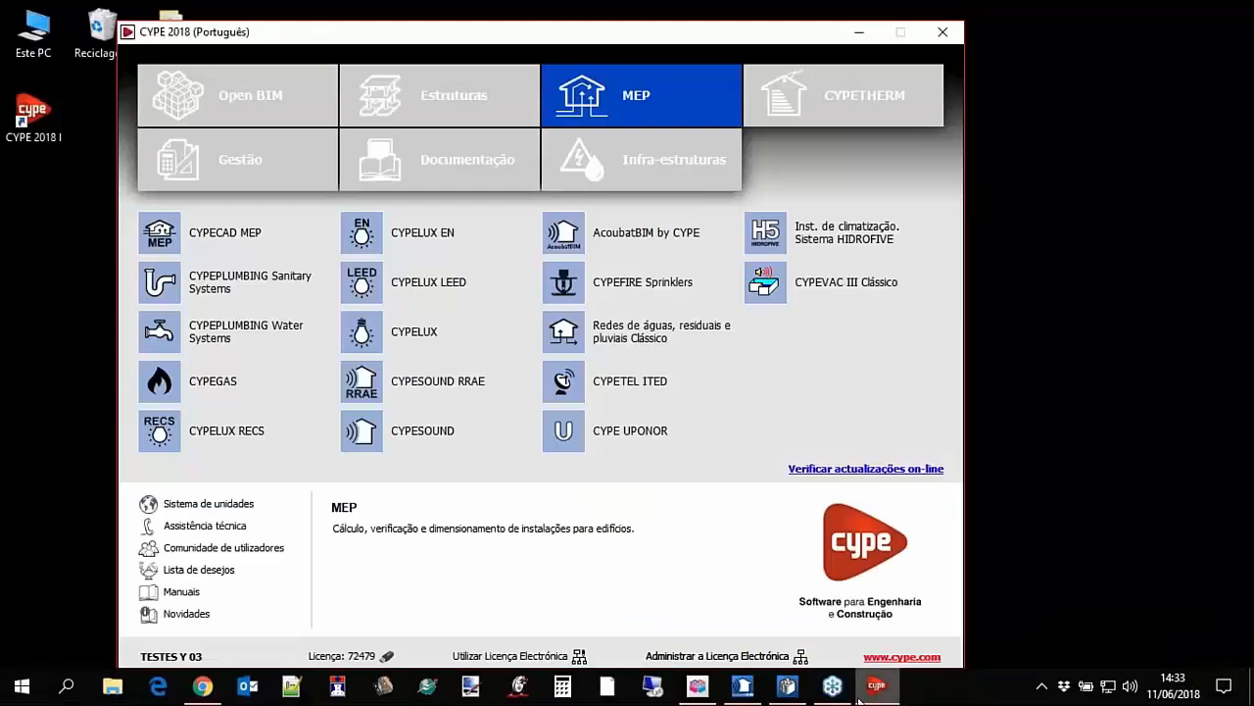
click(745, 687)
click(1215, 45)
click(1099, 191)
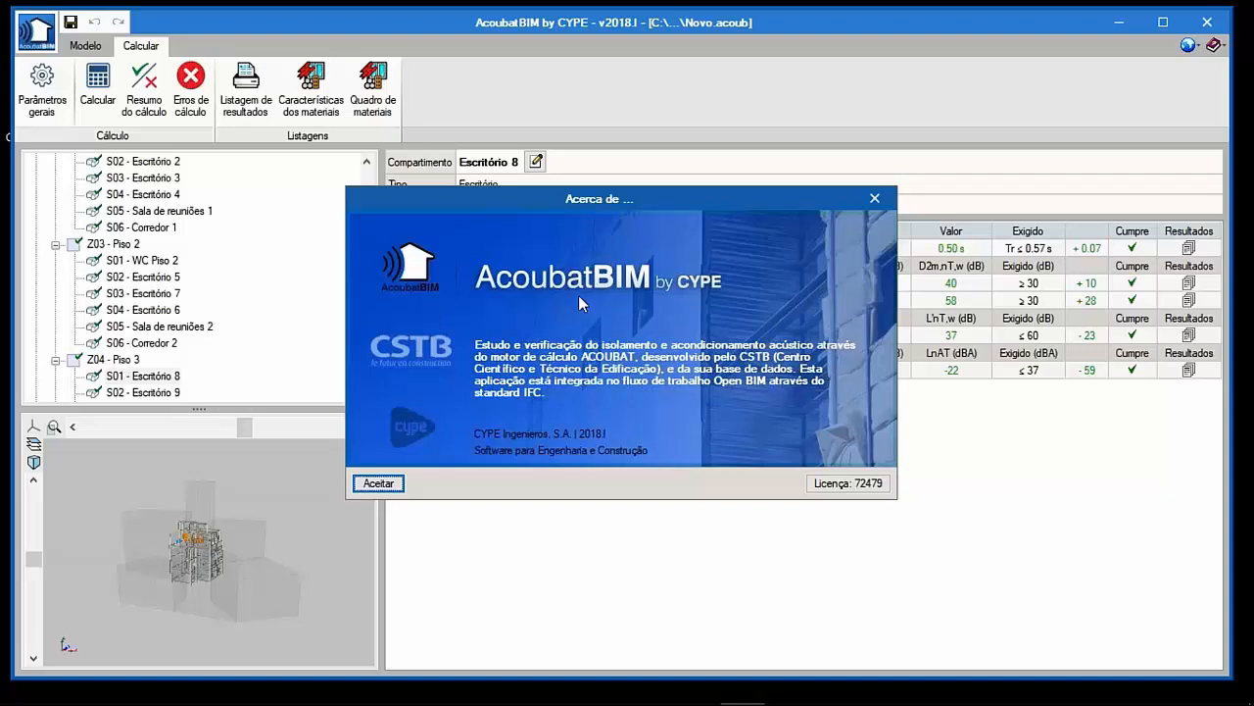
Switch to BIMserver.center and start a new project named "Edifício Escritórios Webinar".
mouse_move(757, 702)
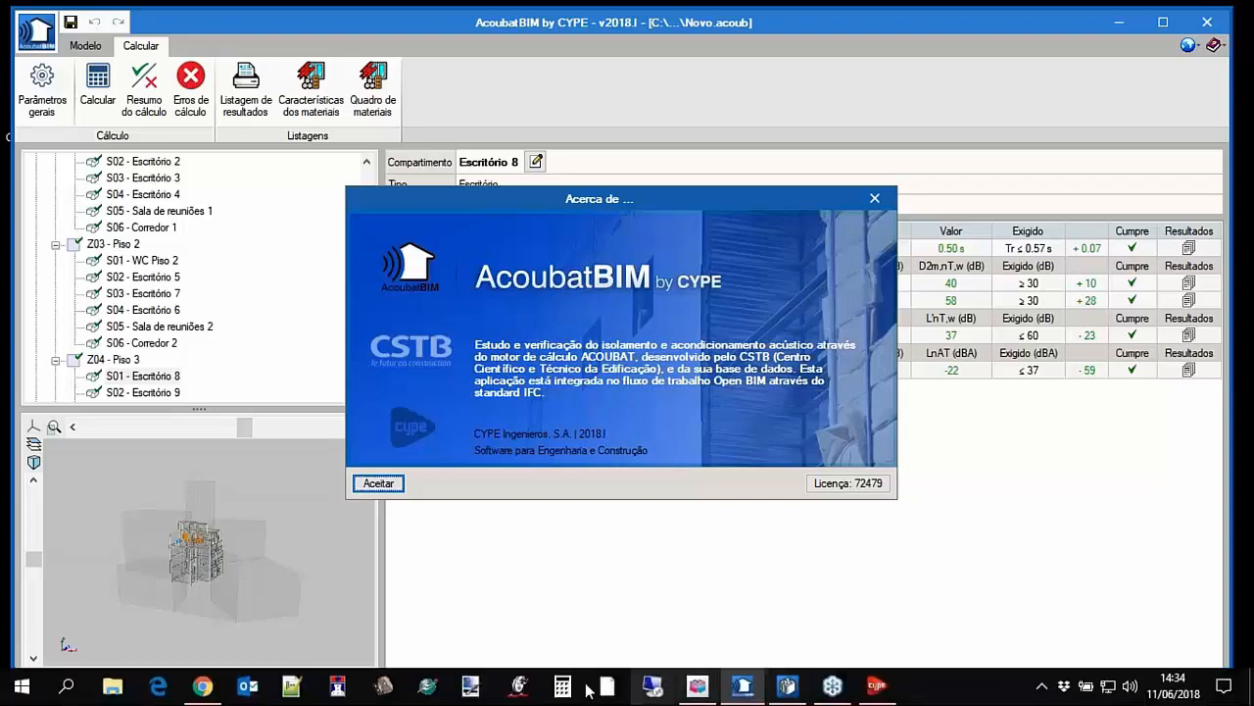
click(203, 686)
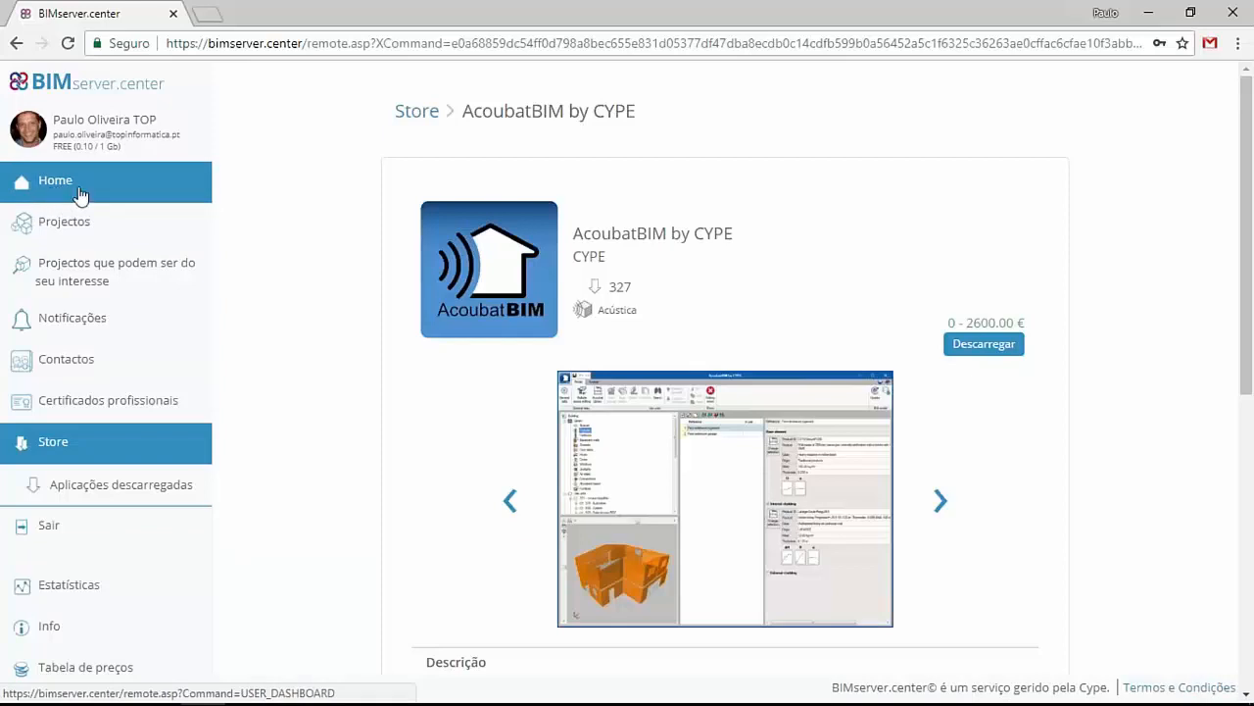
click(67, 221)
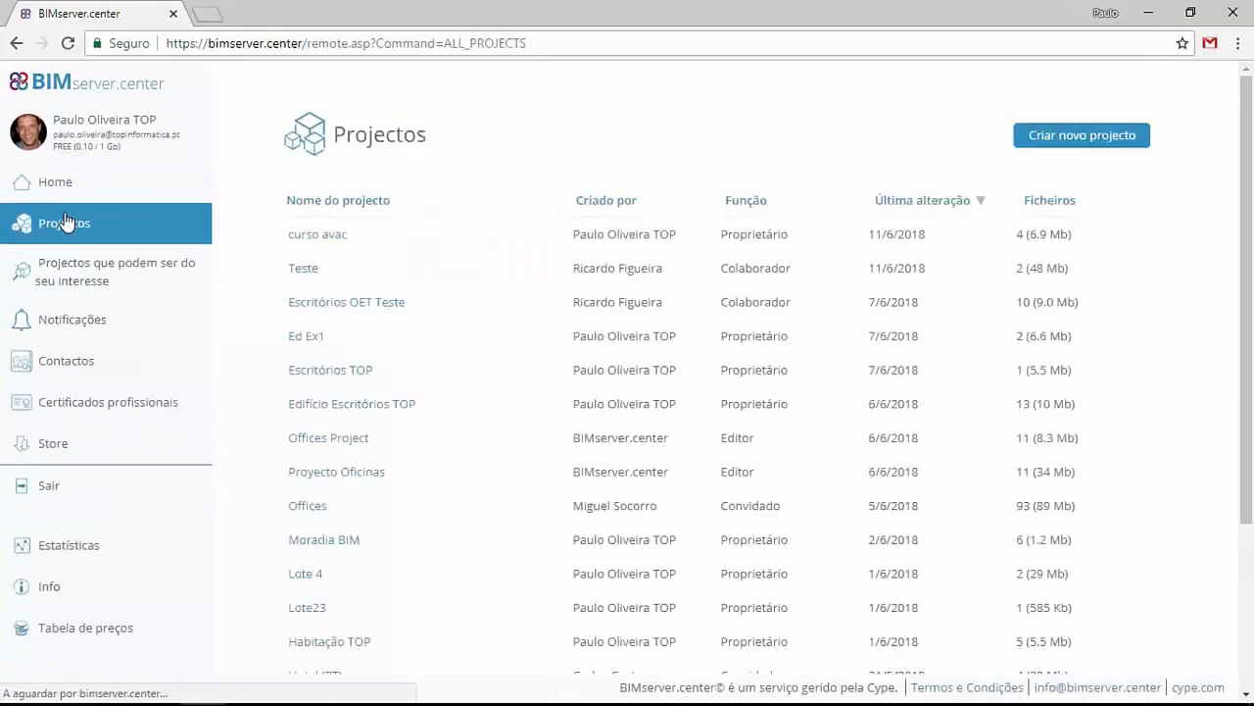
click(1041, 139)
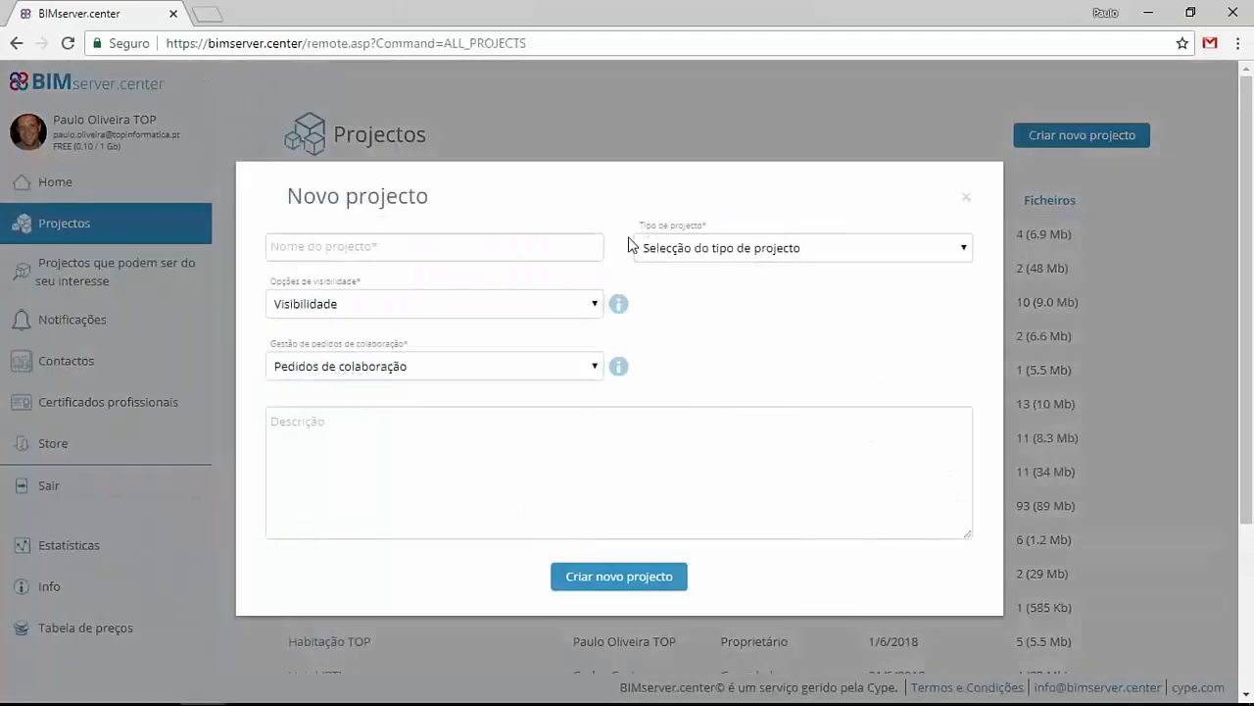
click(489, 246)
text(Ed)
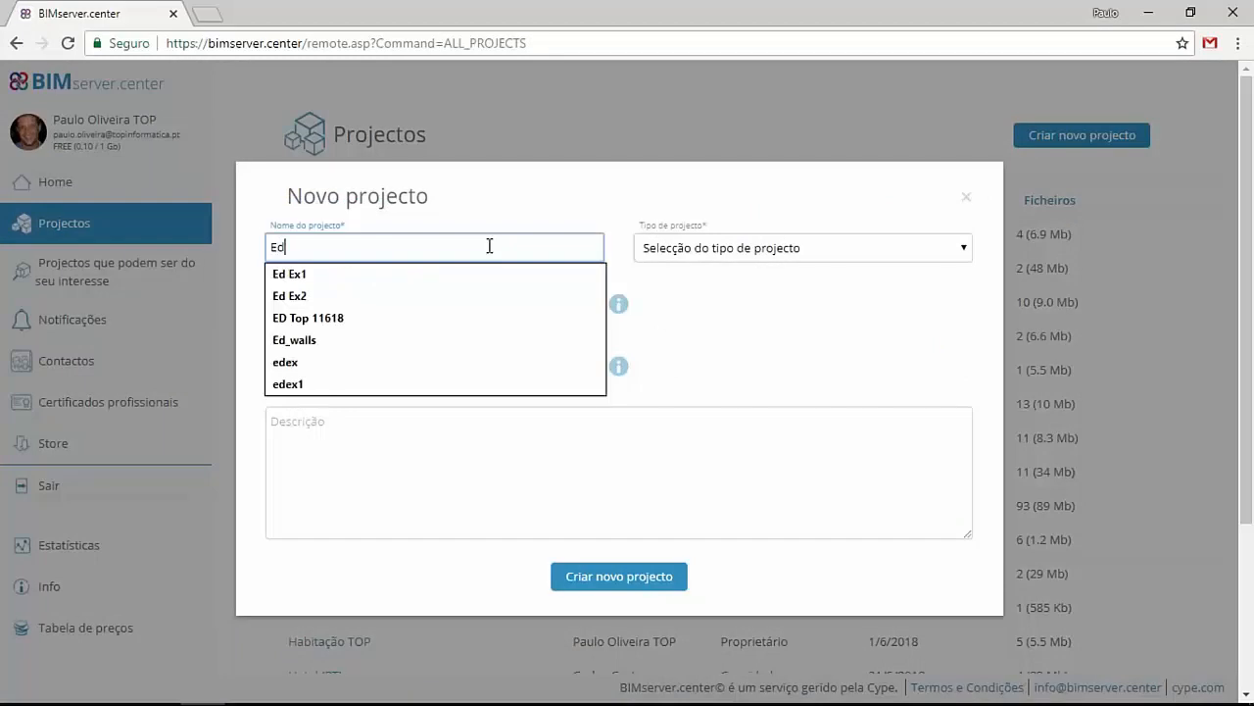
text(ifício E)
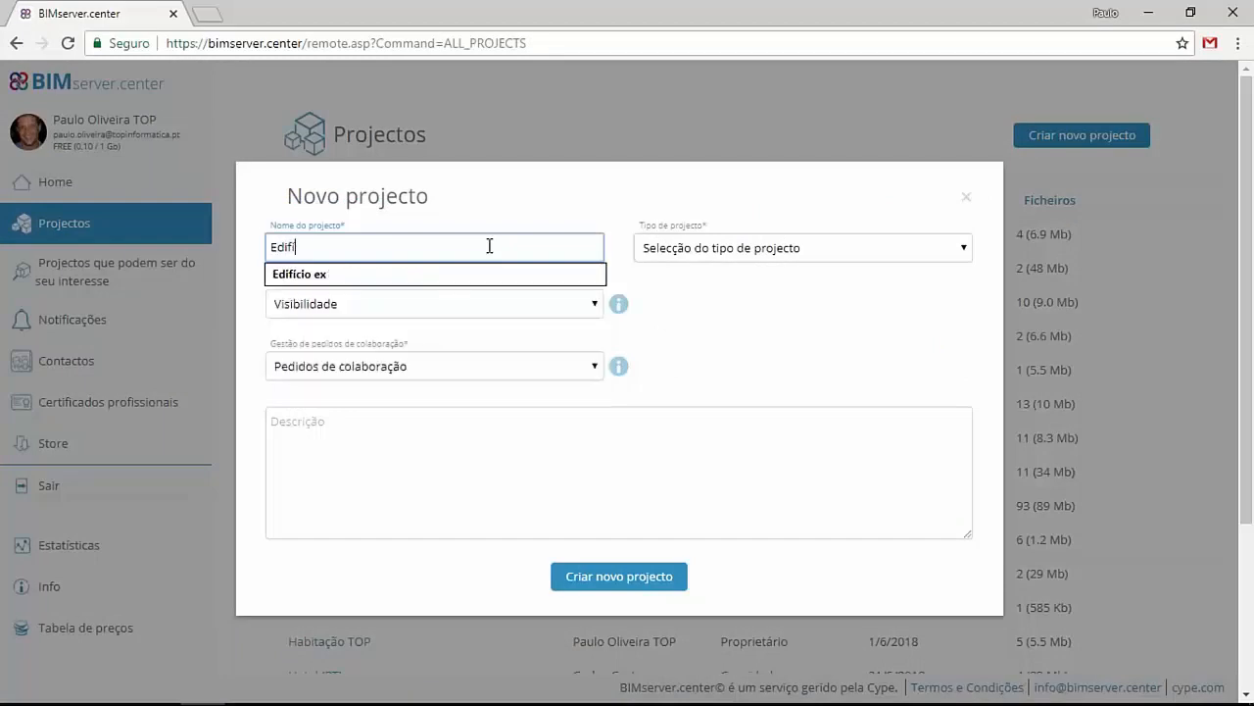
text(sc)
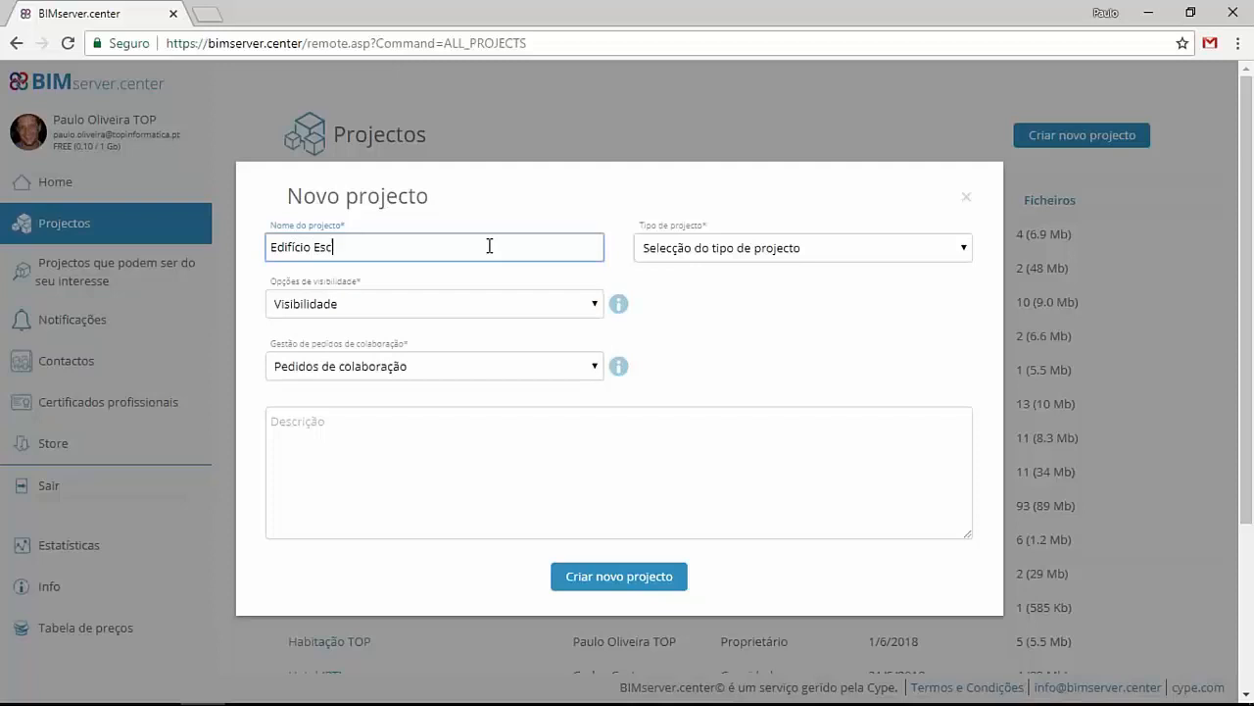
text(ritórios Webinar)
Set visibility and collaboration requests to Fechado and the project type to Cursos e seminários, and create the project.
click(513, 304)
click(486, 360)
click(507, 367)
click(507, 366)
click(755, 246)
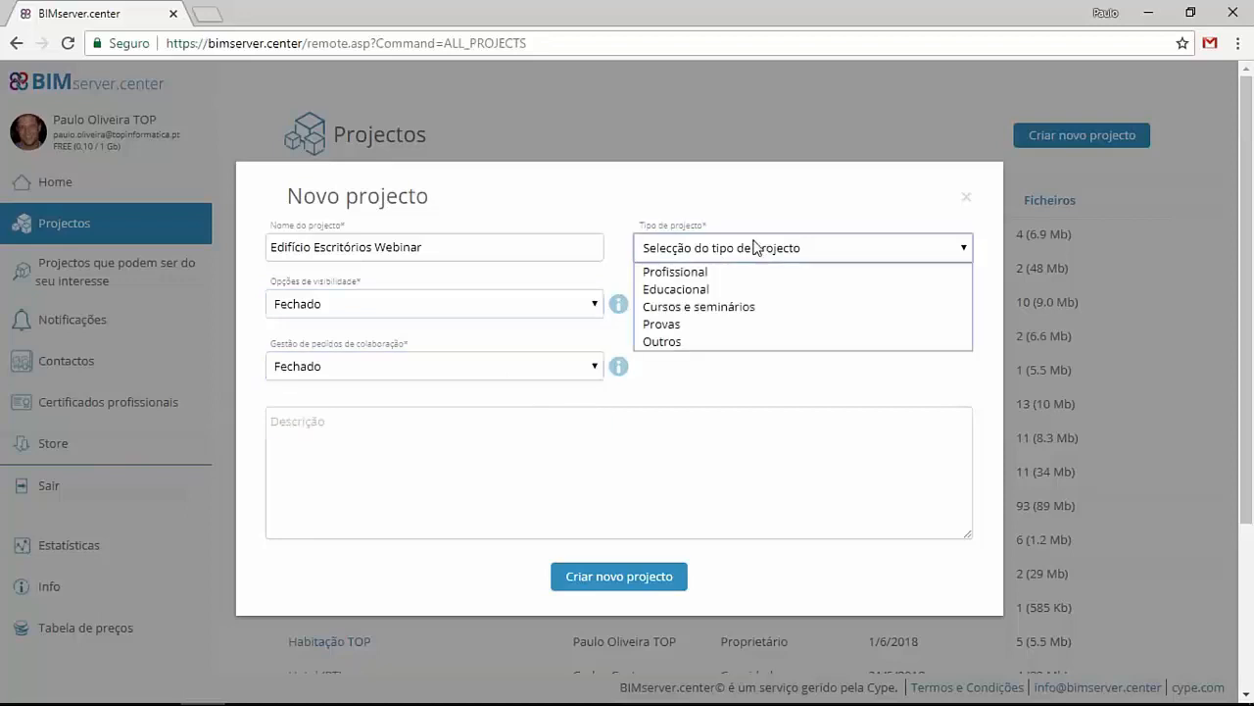
click(733, 306)
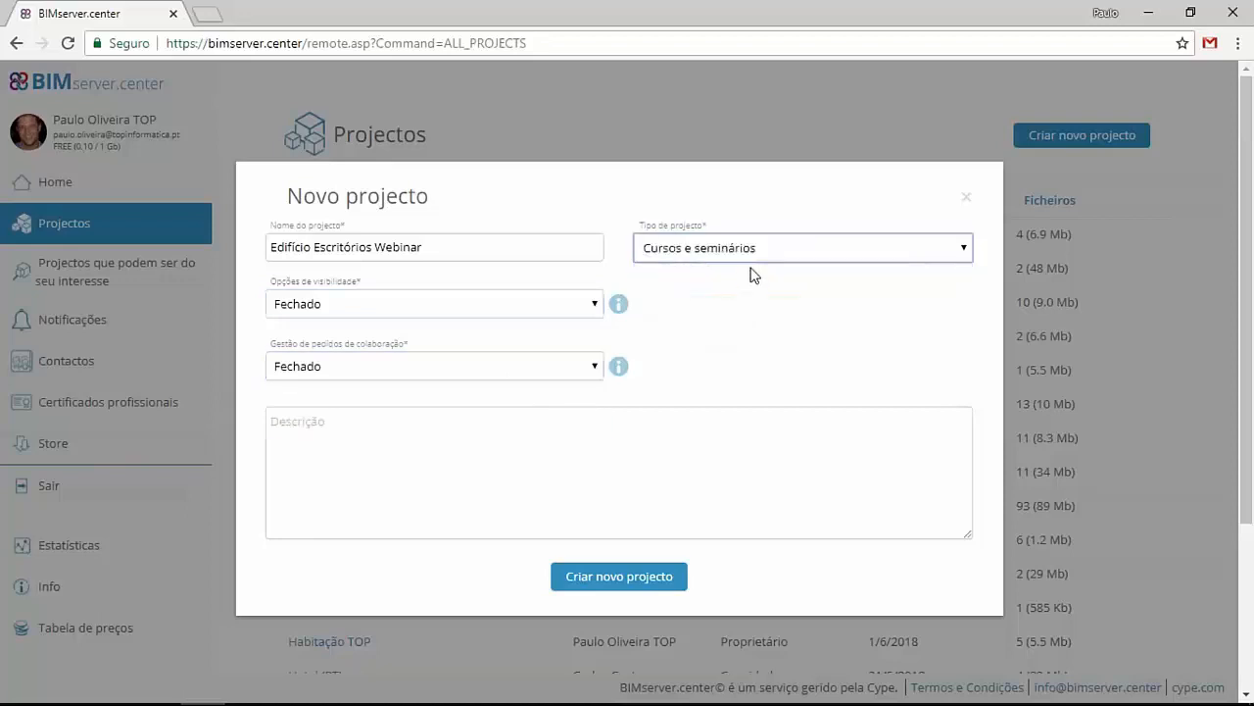
click(633, 578)
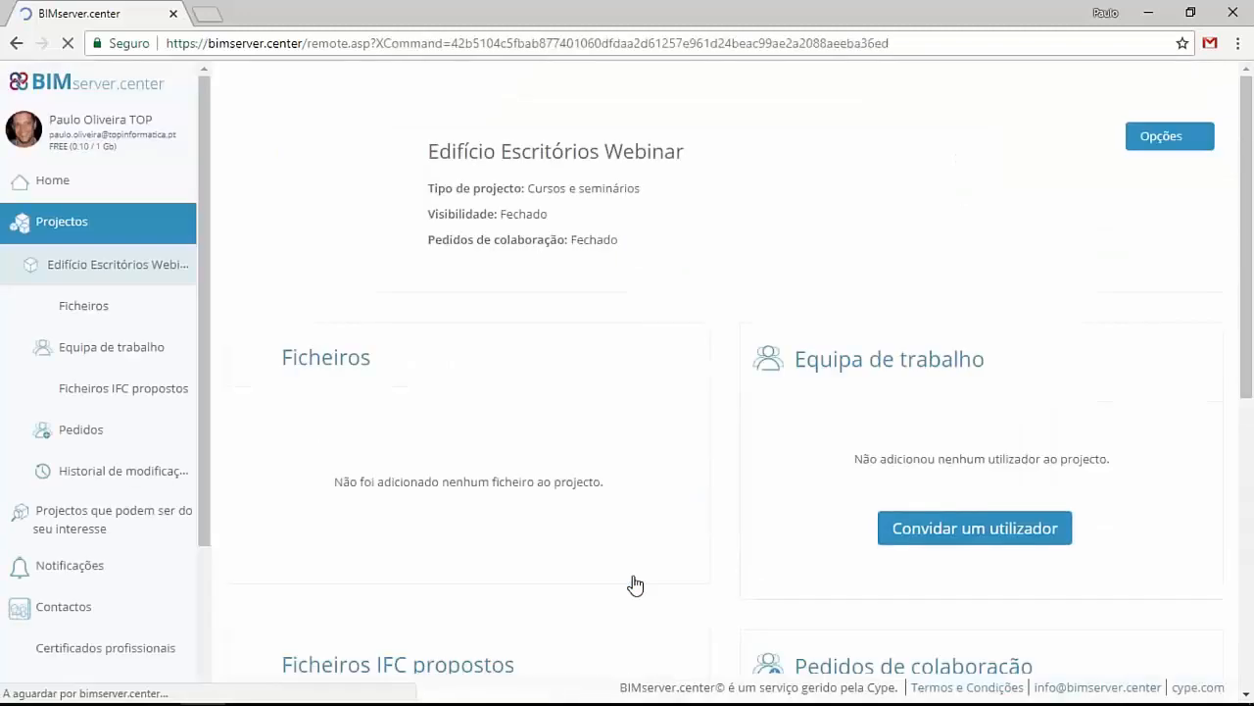
Look over the new project's page and switch to IFC Builder with the Escritórios TOP model.
scroll(509, 412, down, 2)
scroll(588, 446, up, 1)
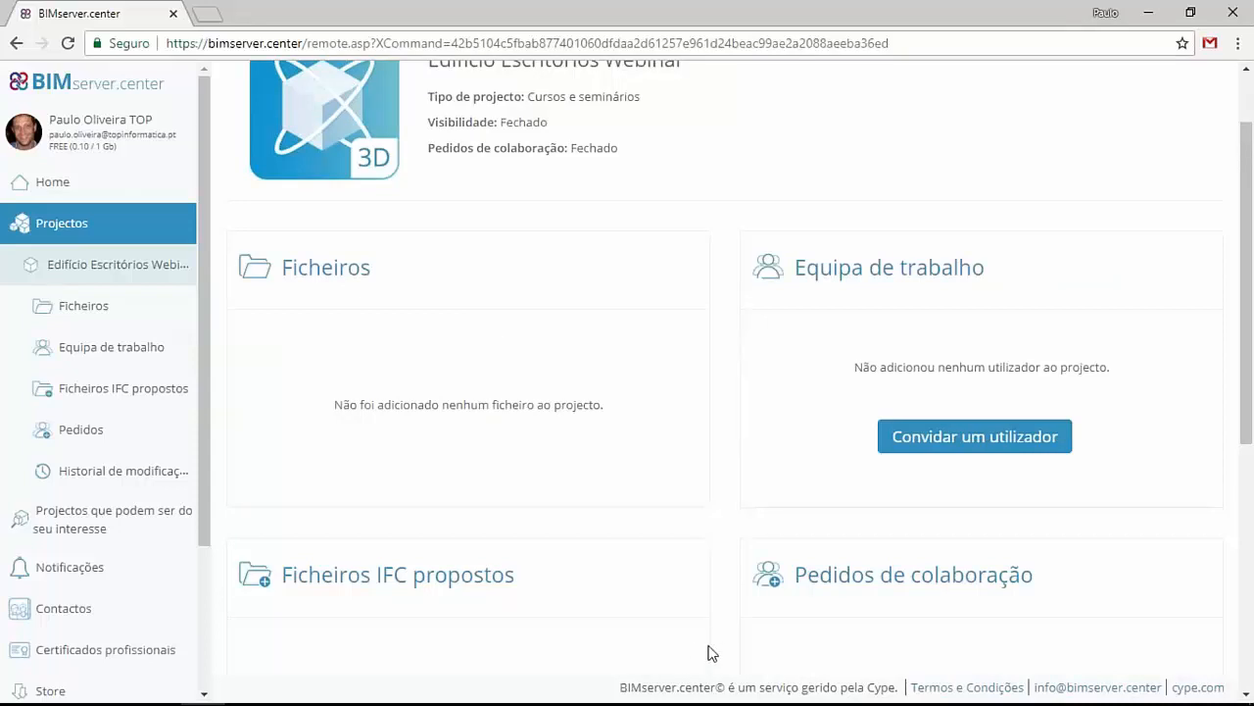
mouse_move(706, 695)
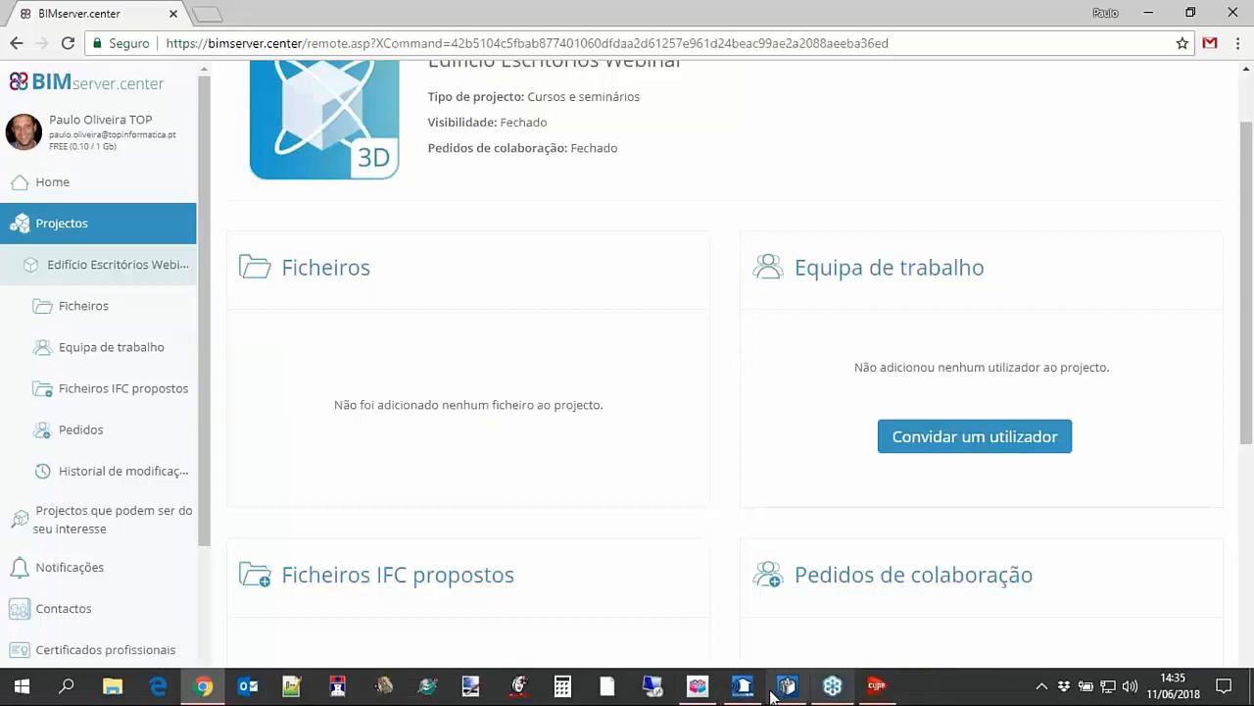
click(695, 686)
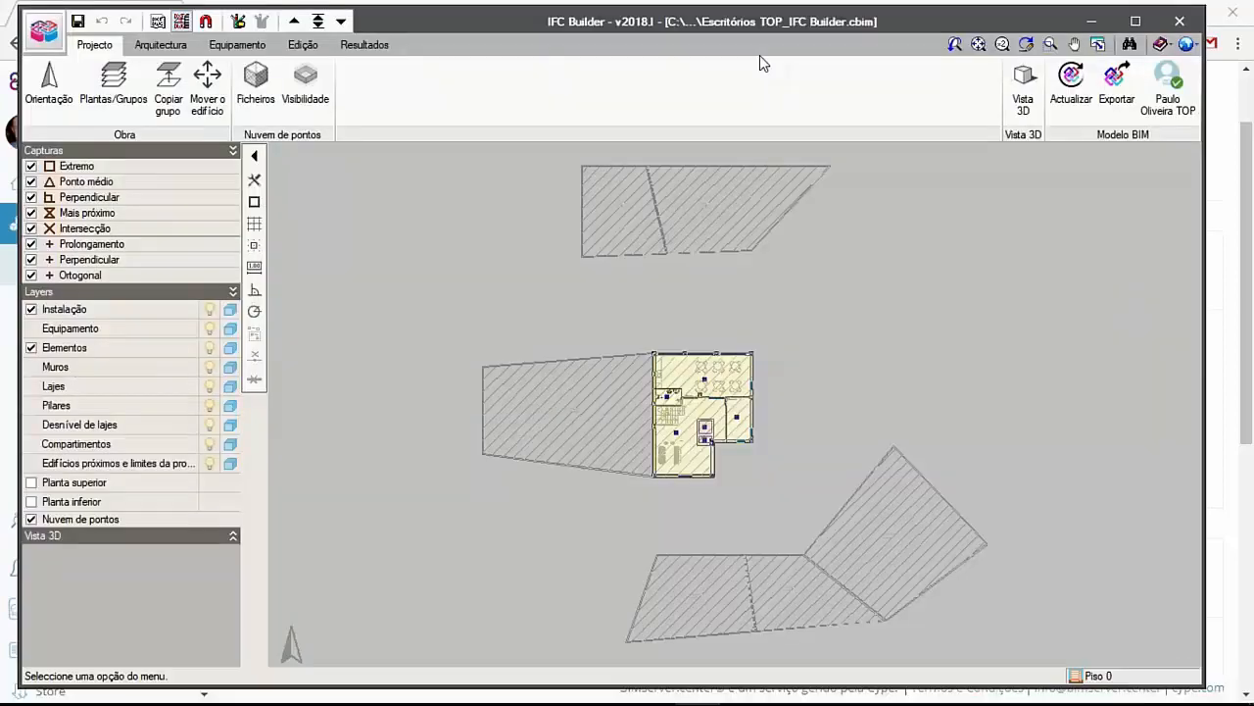
drag(585, 29, 585, 35)
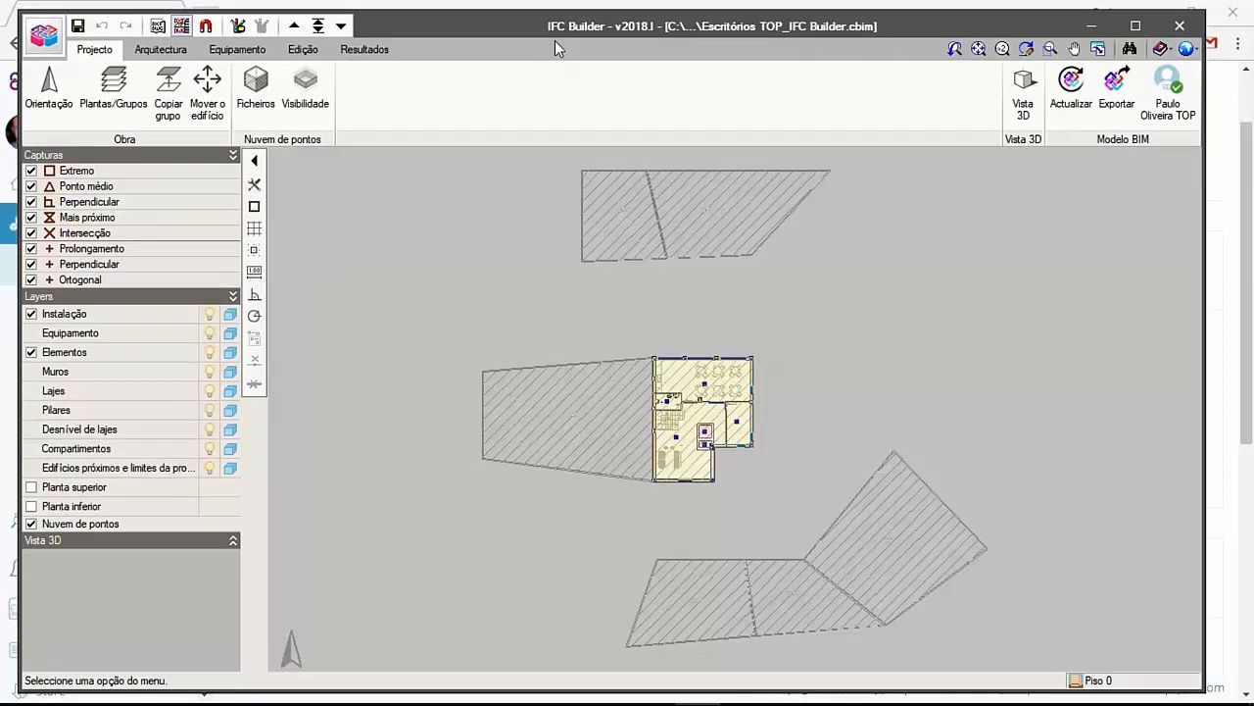
Examine the office building and its neighbouring buildings from several angles in a maximised 3D view, and close the view.
click(1023, 93)
click(495, 398)
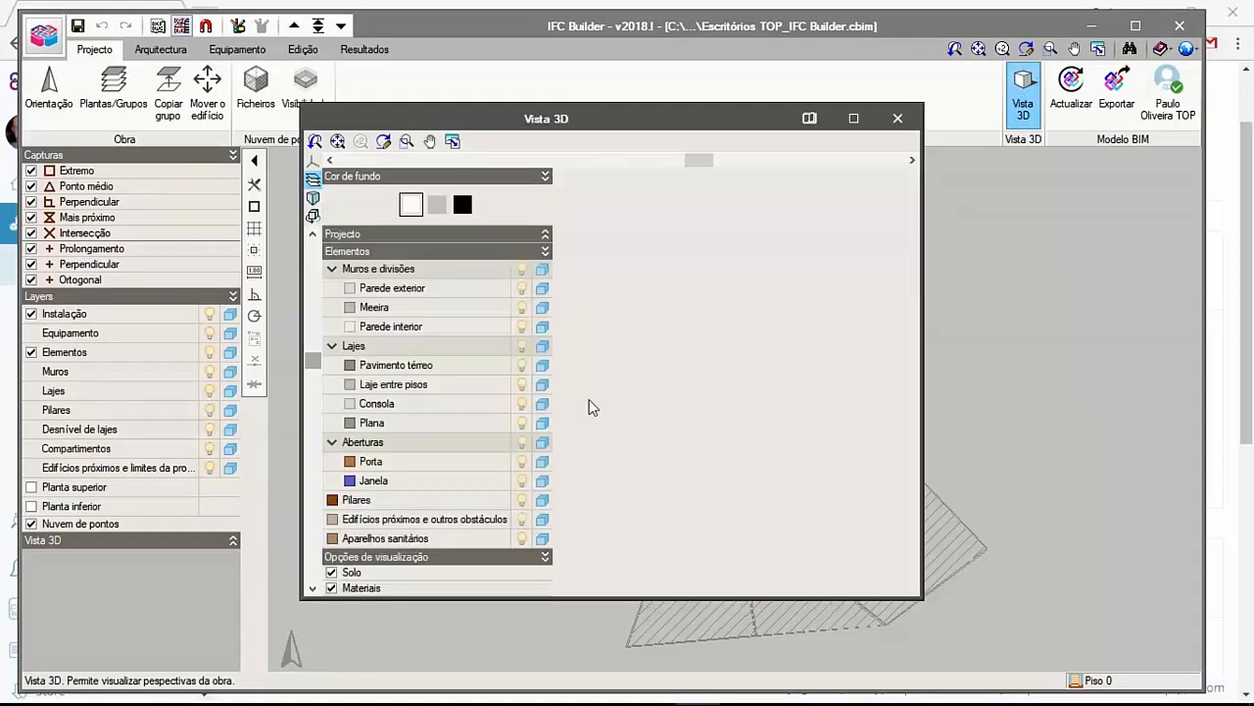
click(851, 119)
scroll(798, 367, up, 5)
scroll(782, 364, up, 1)
drag(749, 389, 593, 399)
drag(853, 369, 819, 537)
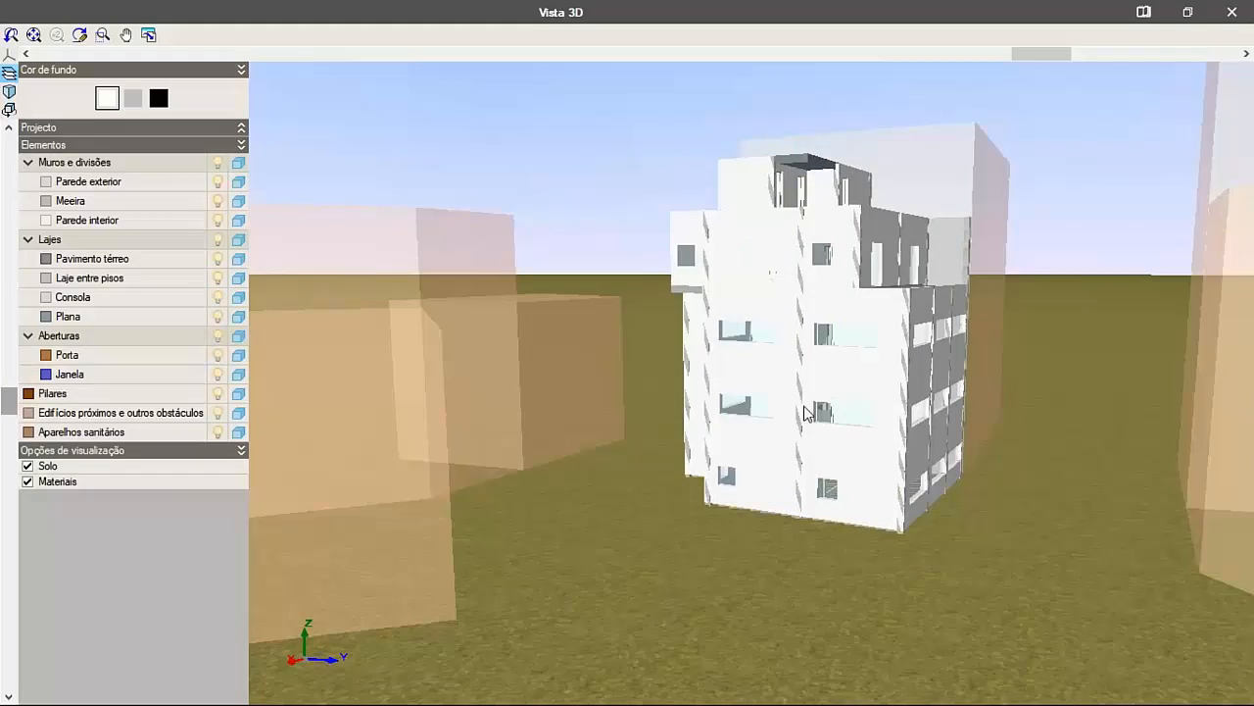
drag(792, 336, 775, 292)
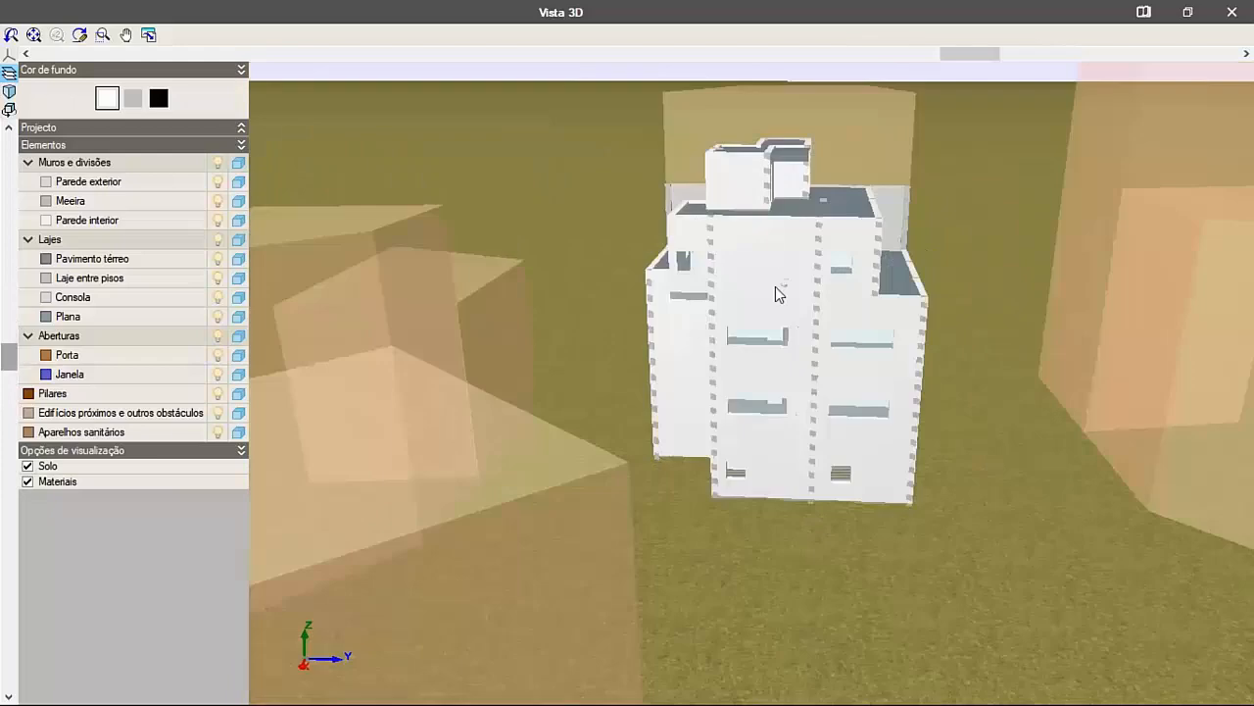
click(1228, 13)
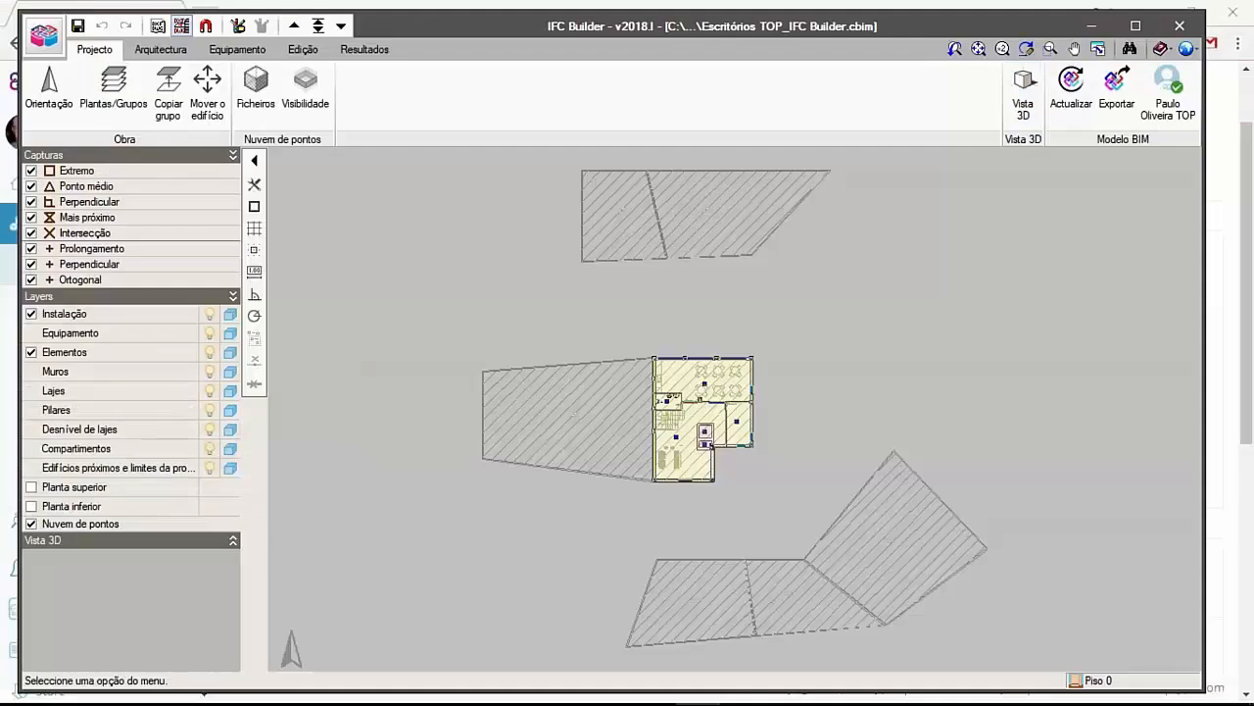
Export the IFC model to the "Edifício Escritórios Webinar" project on BIMserver.center.
click(1071, 88)
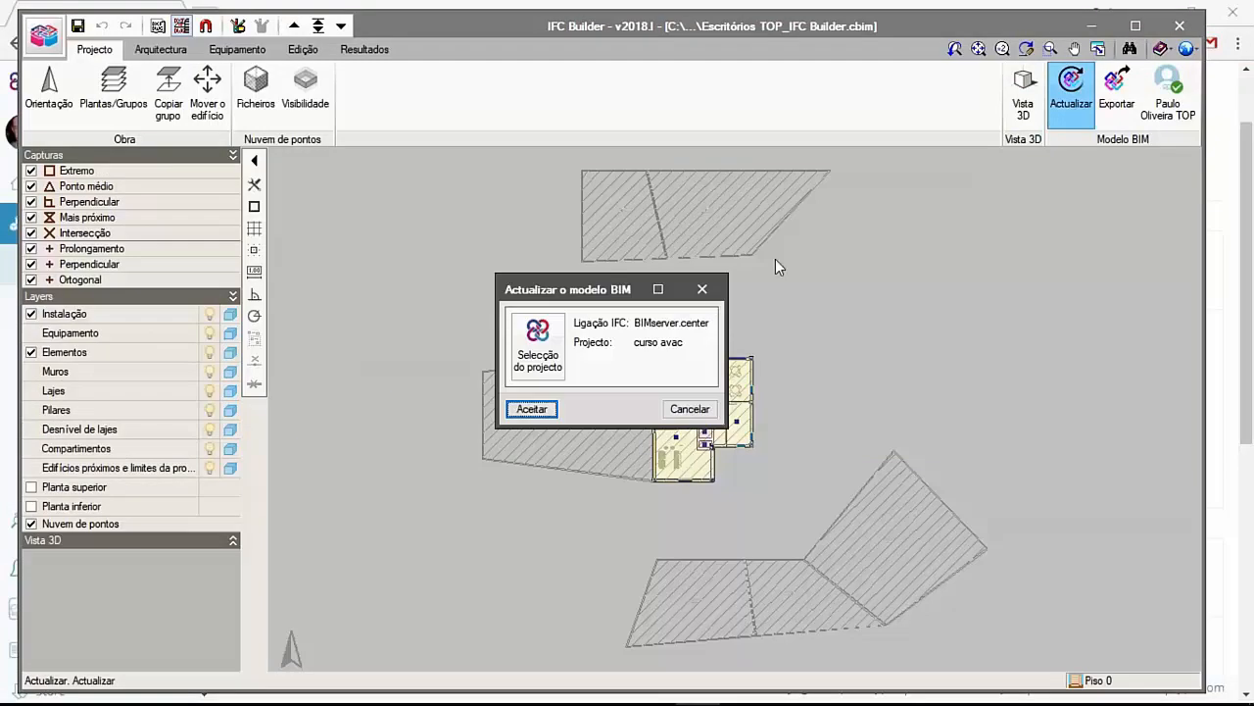
click(686, 513)
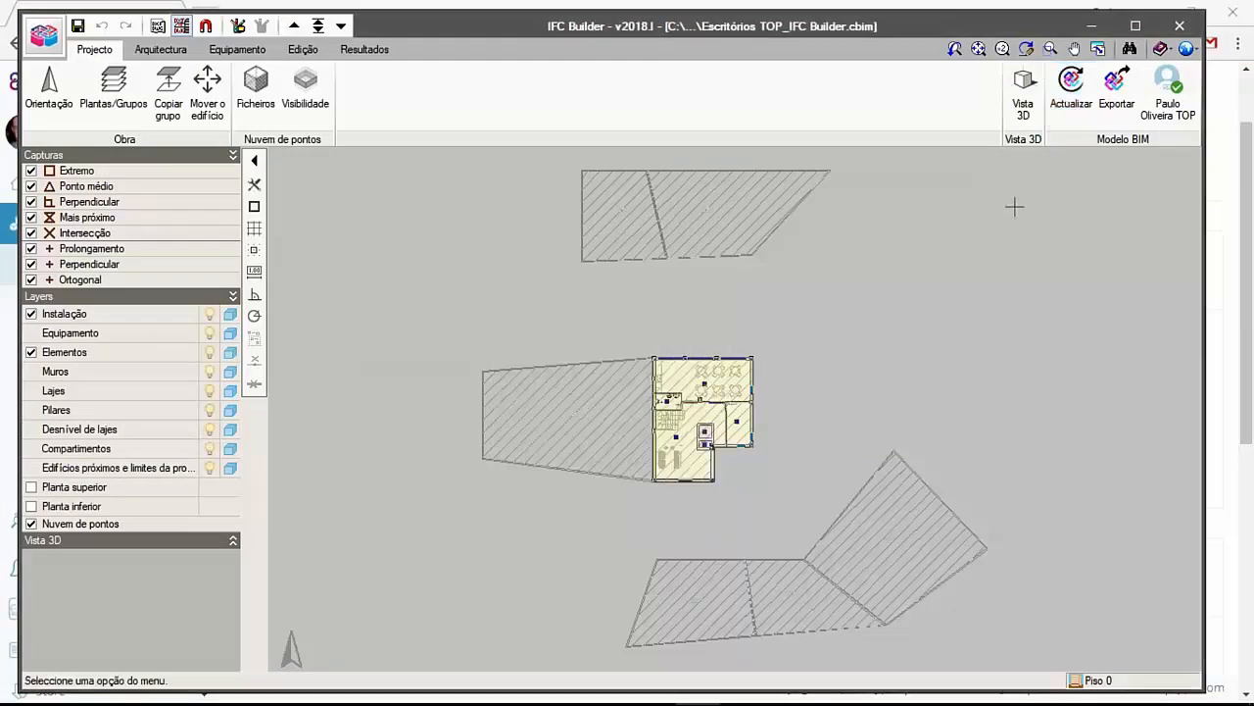
click(1122, 98)
click(441, 299)
click(558, 413)
scroll(471, 275, down, 3)
click(497, 432)
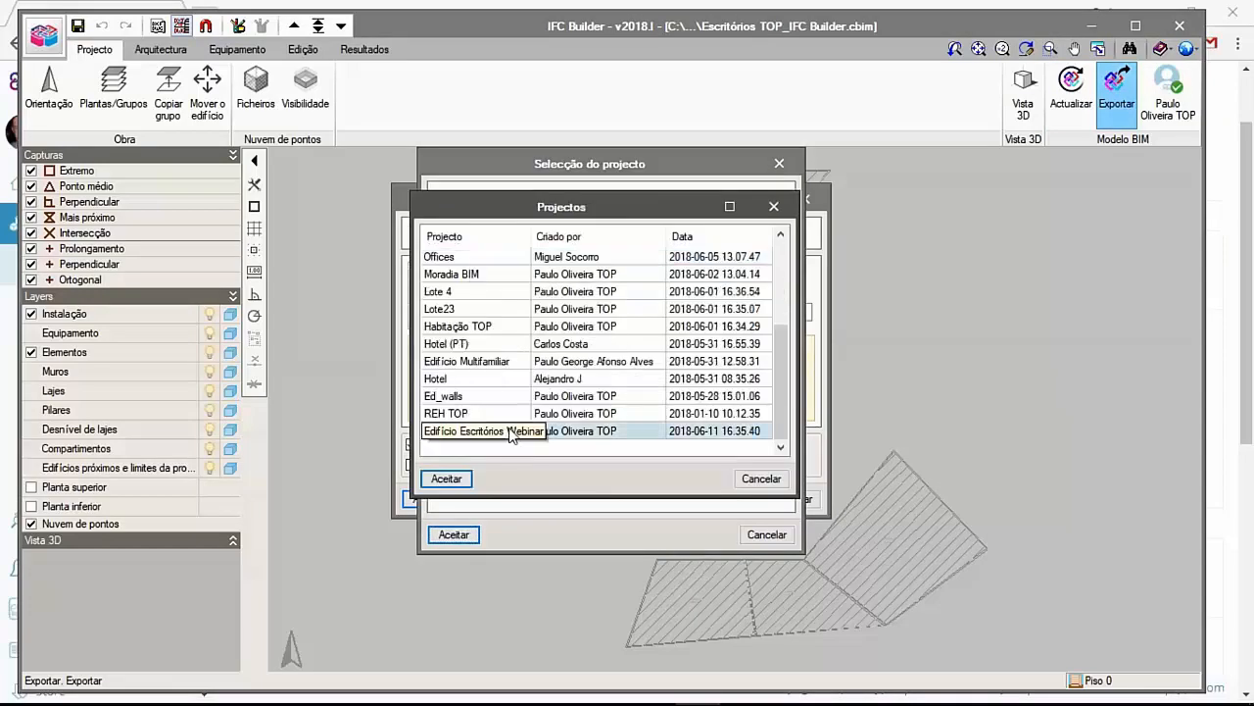
click(449, 479)
click(455, 534)
click(431, 500)
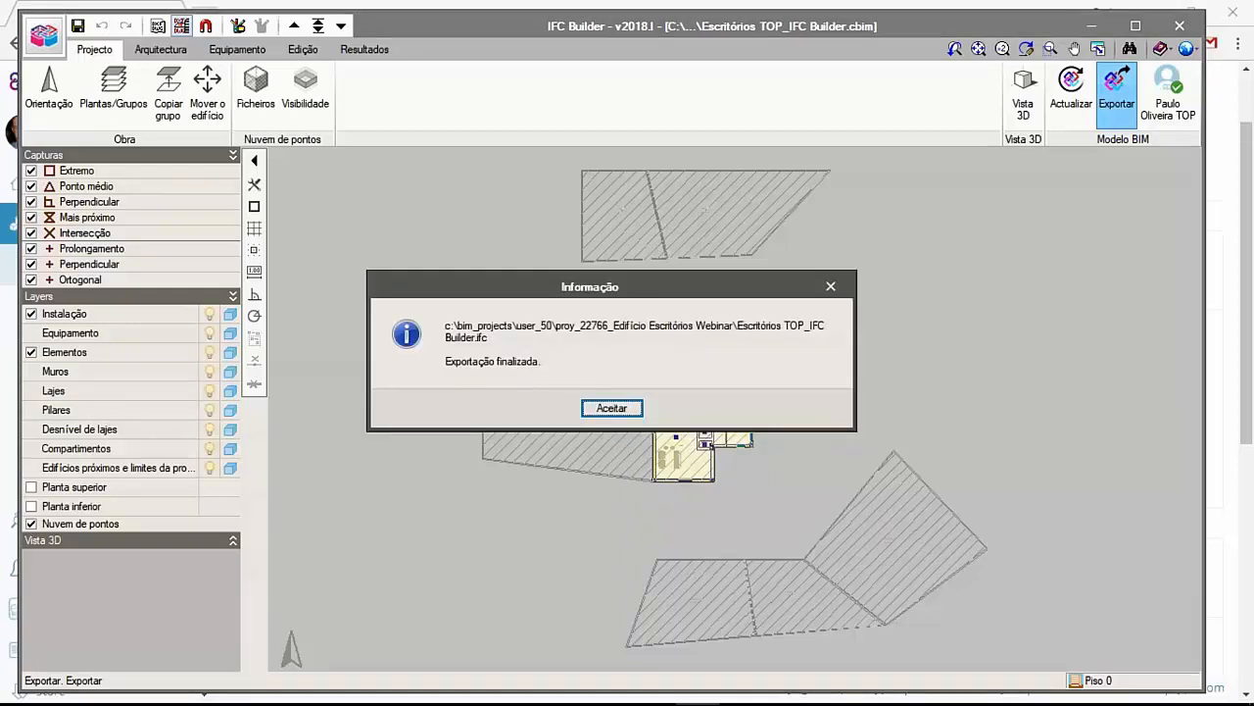
click(612, 408)
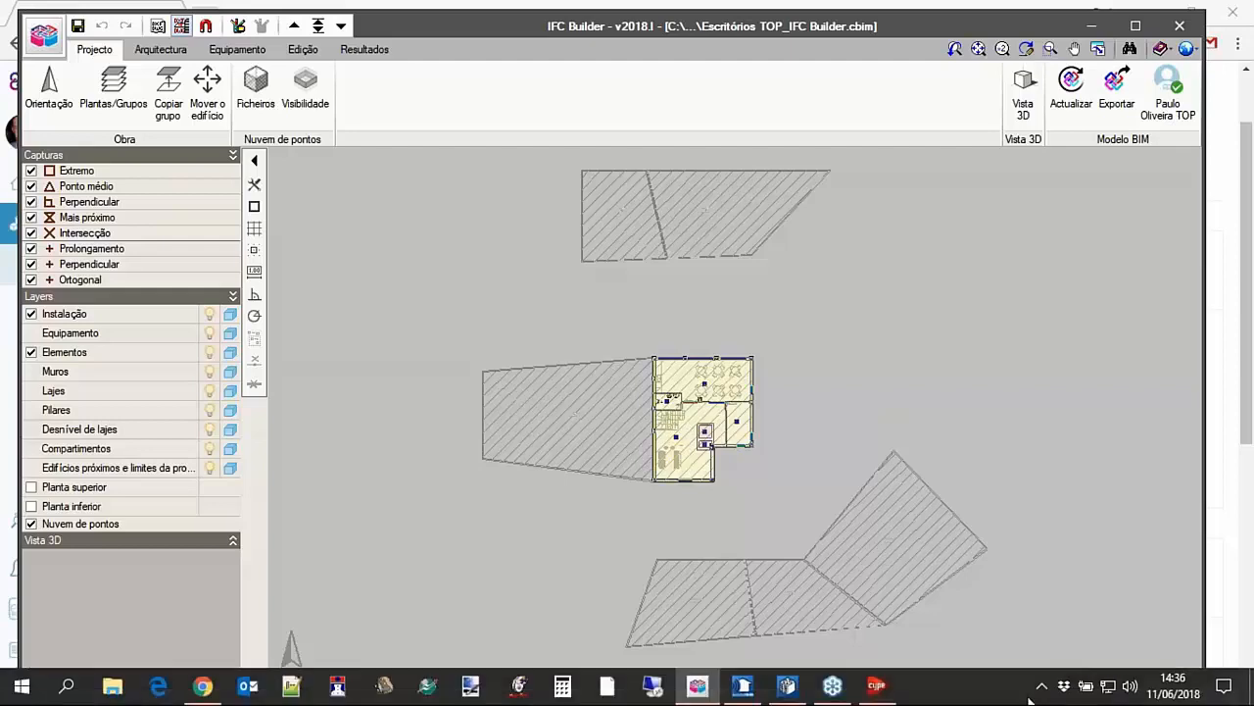
Check the hidden system tray icons and minimise IFC Builder.
click(1041, 685)
mouse_move(1024, 651)
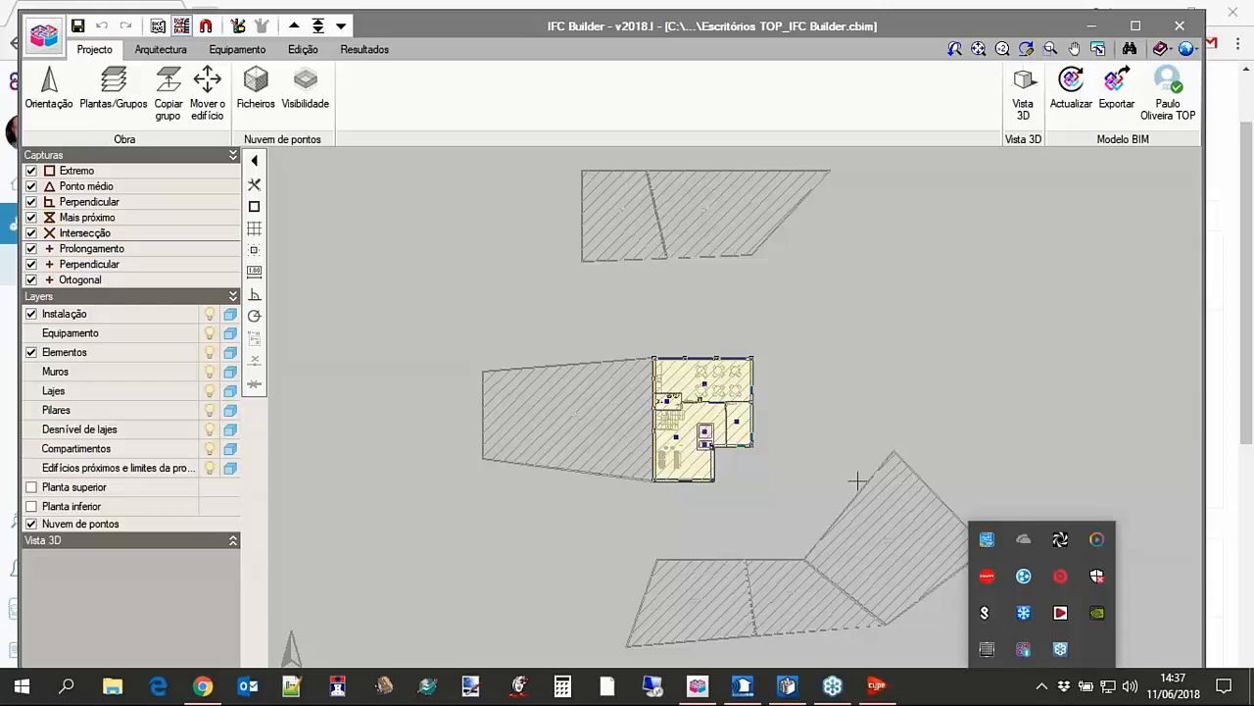
click(1092, 27)
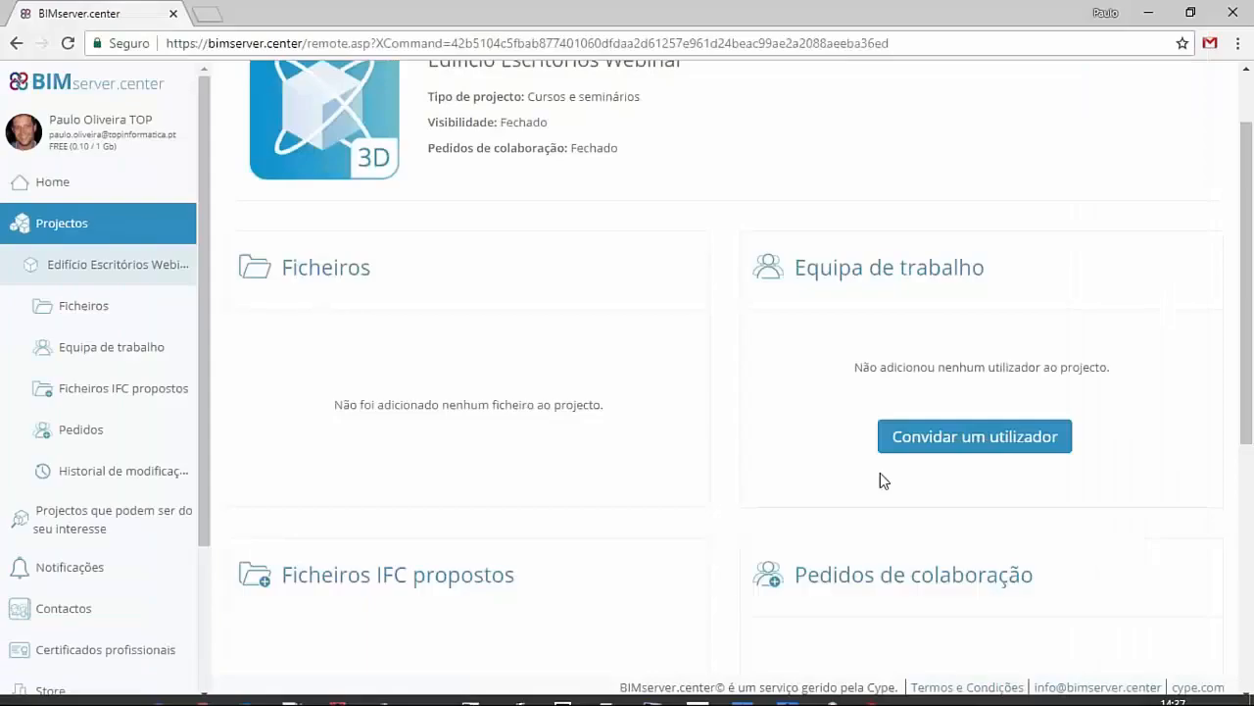
Switch to AcoubatBIM, close the About information, and view the project's model data and calculation results.
click(743, 686)
click(875, 198)
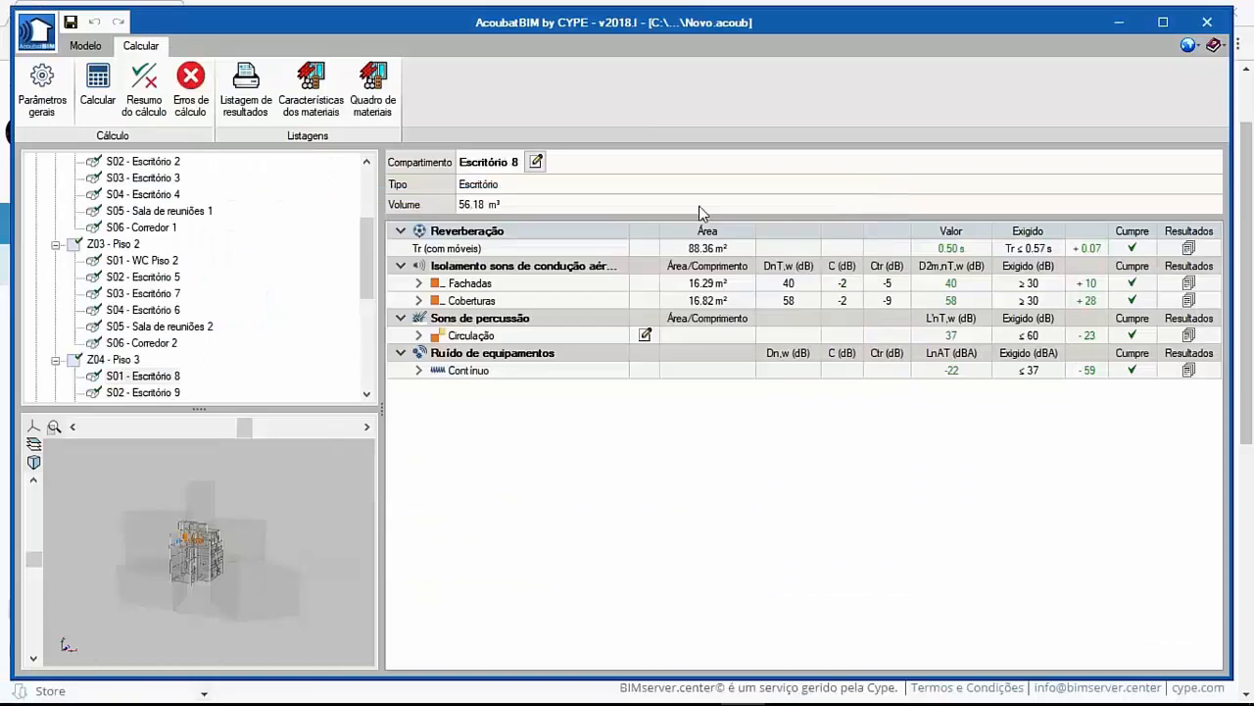
click(86, 45)
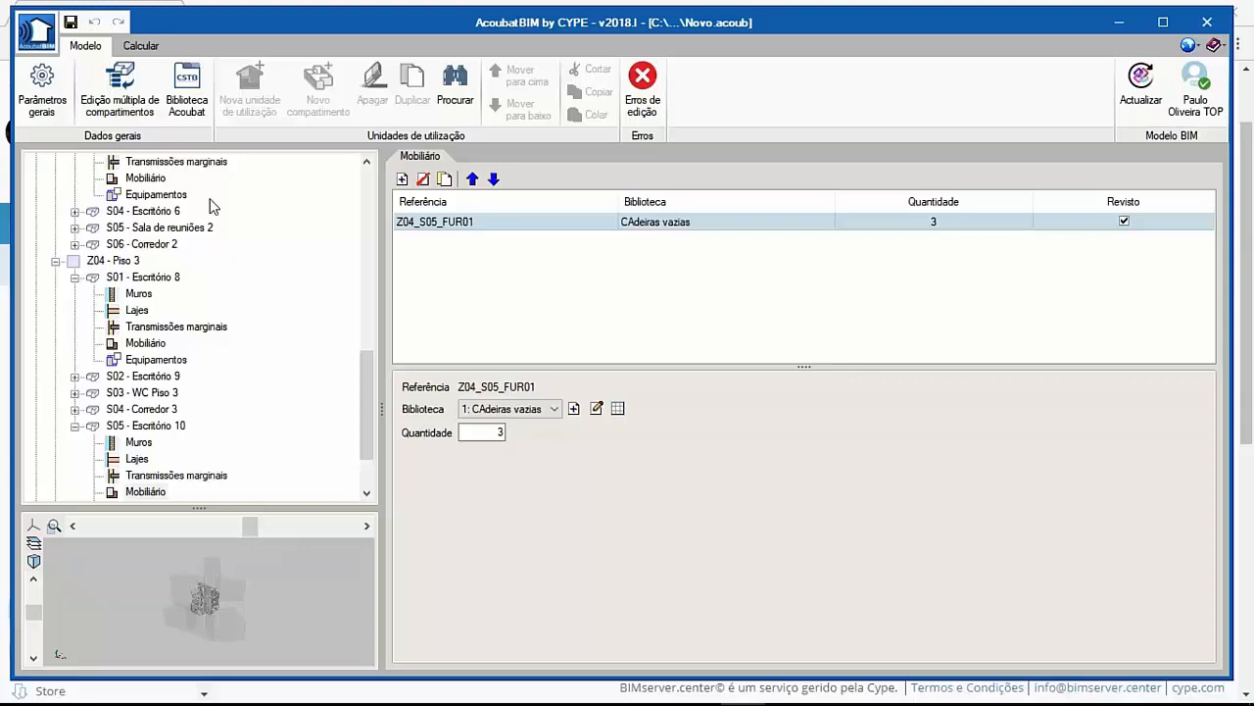
click(141, 45)
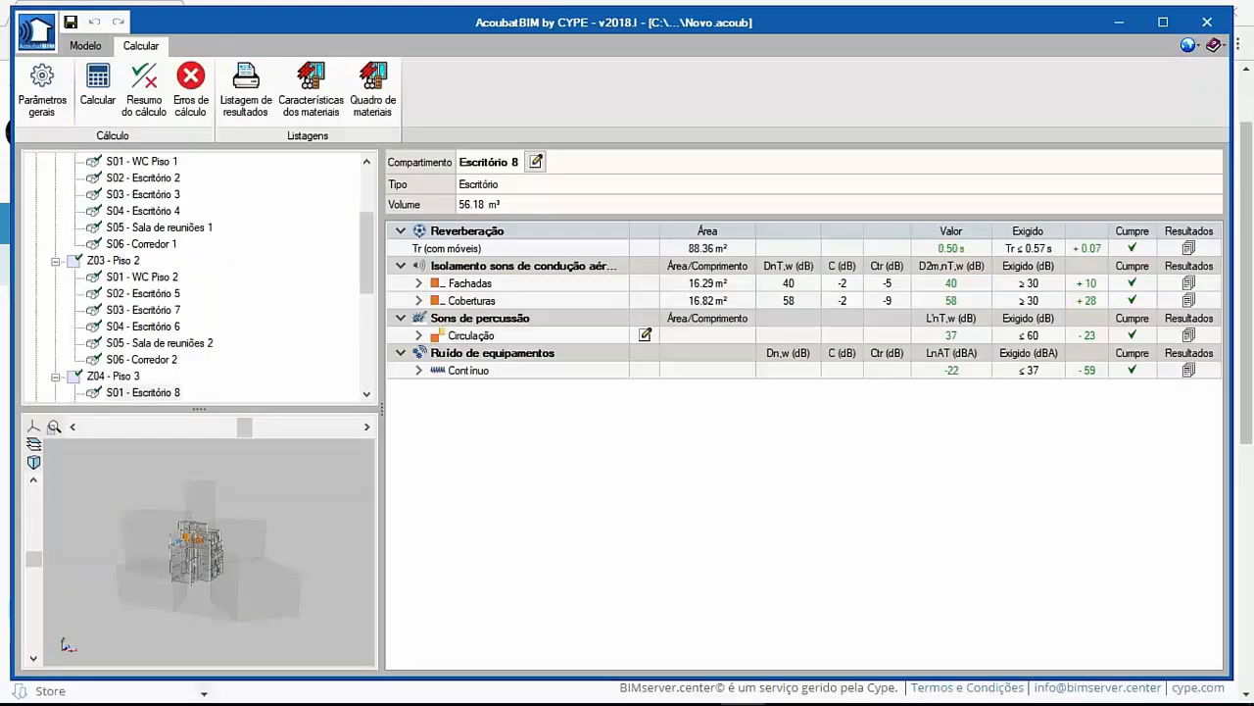
Save the current job and create a new one with the file name "Ed Ex1".
click(36, 30)
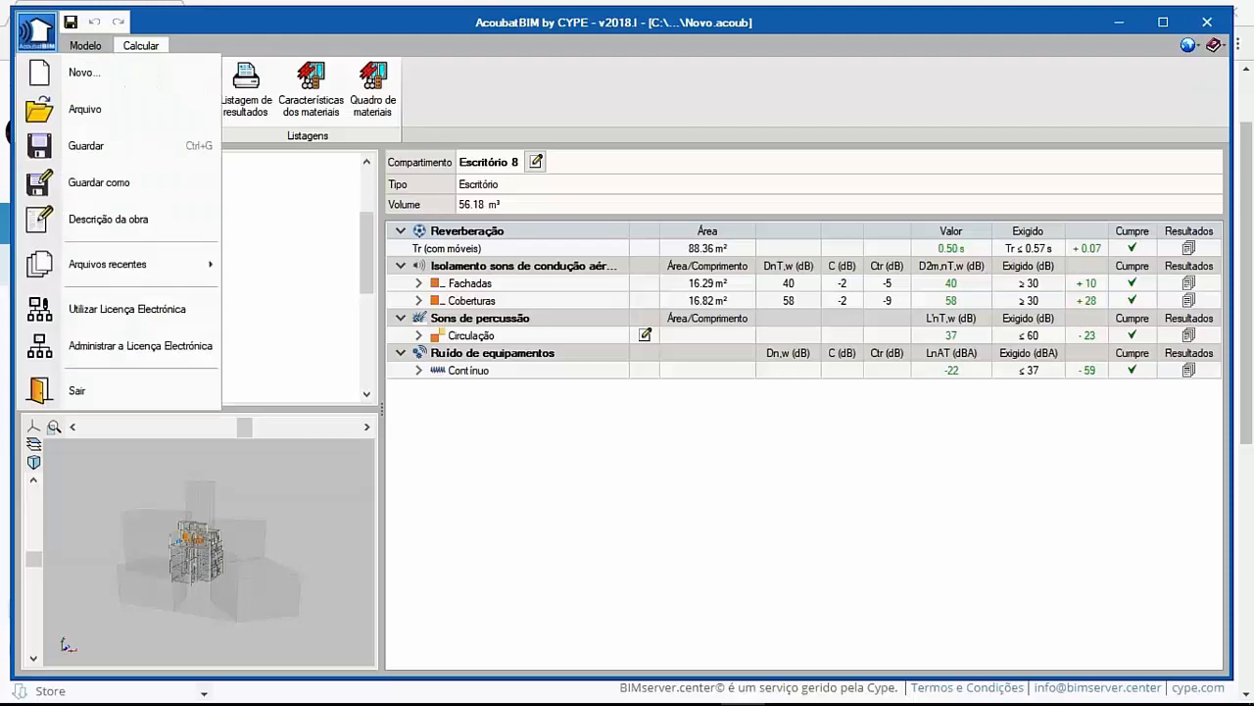
click(83, 72)
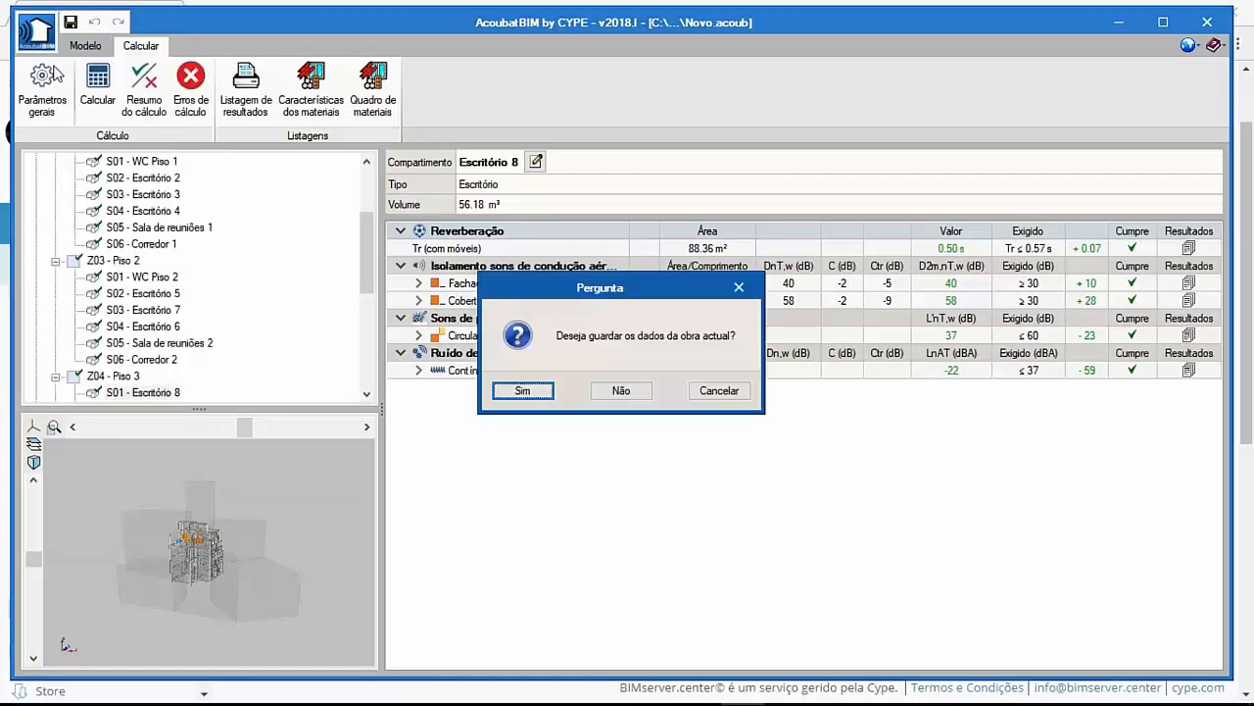
click(522, 392)
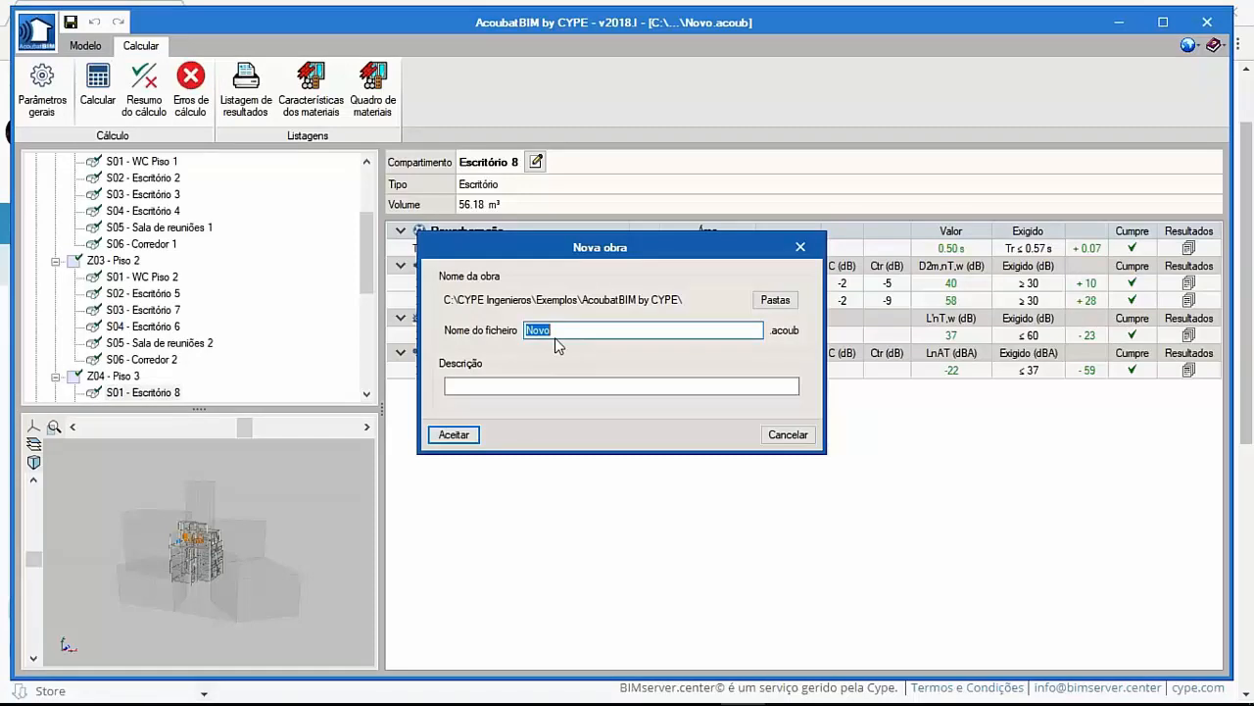
text(Ed Ex1)
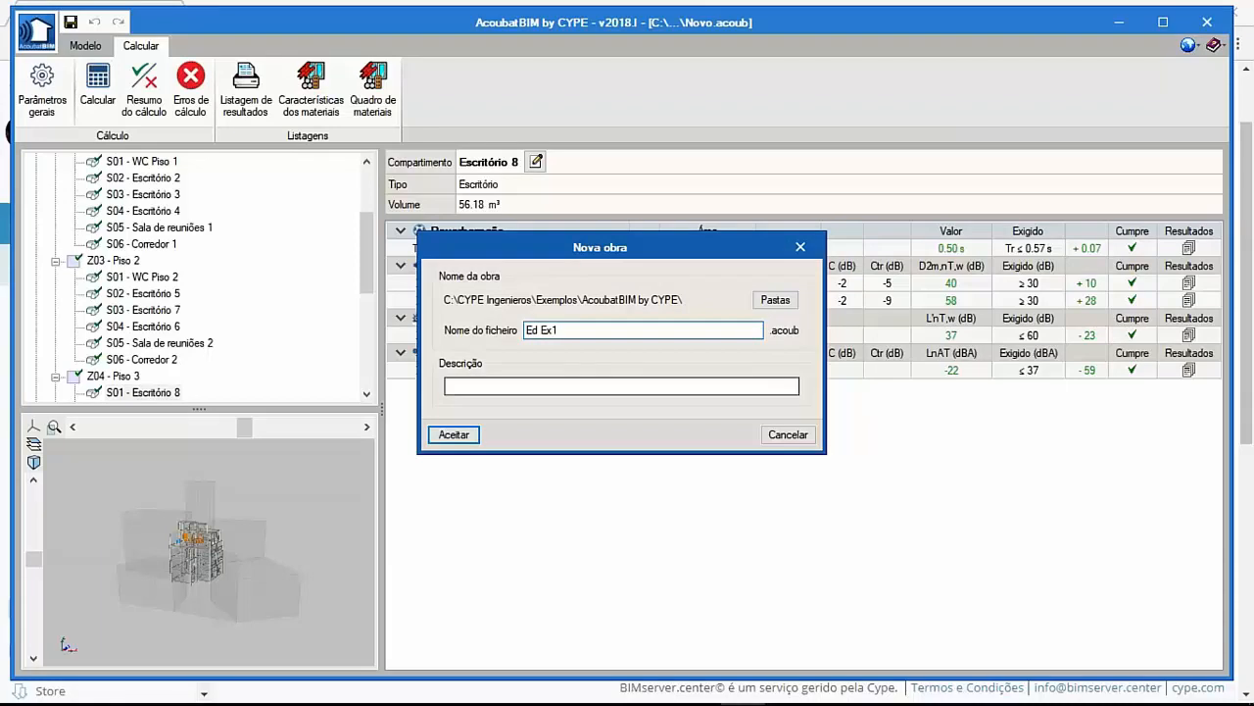
click(453, 436)
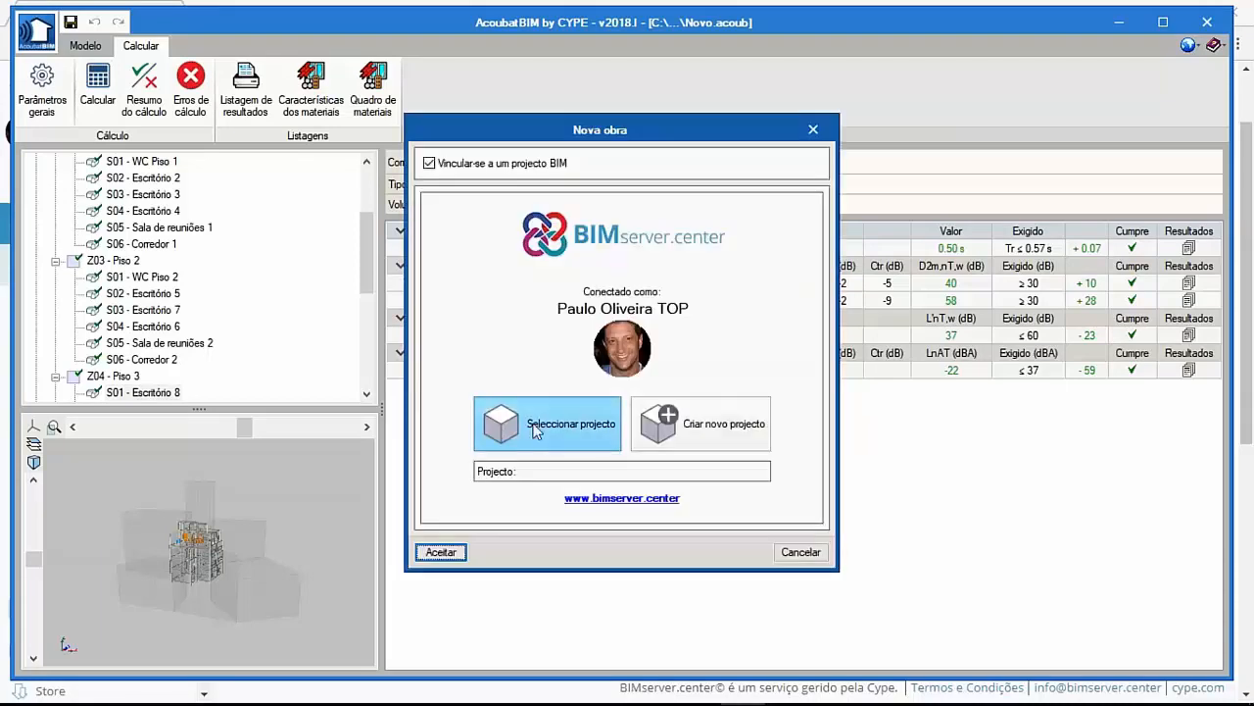
Try the automatic IFC import option without a BIM project link, and restore the link to a BIM project.
click(487, 167)
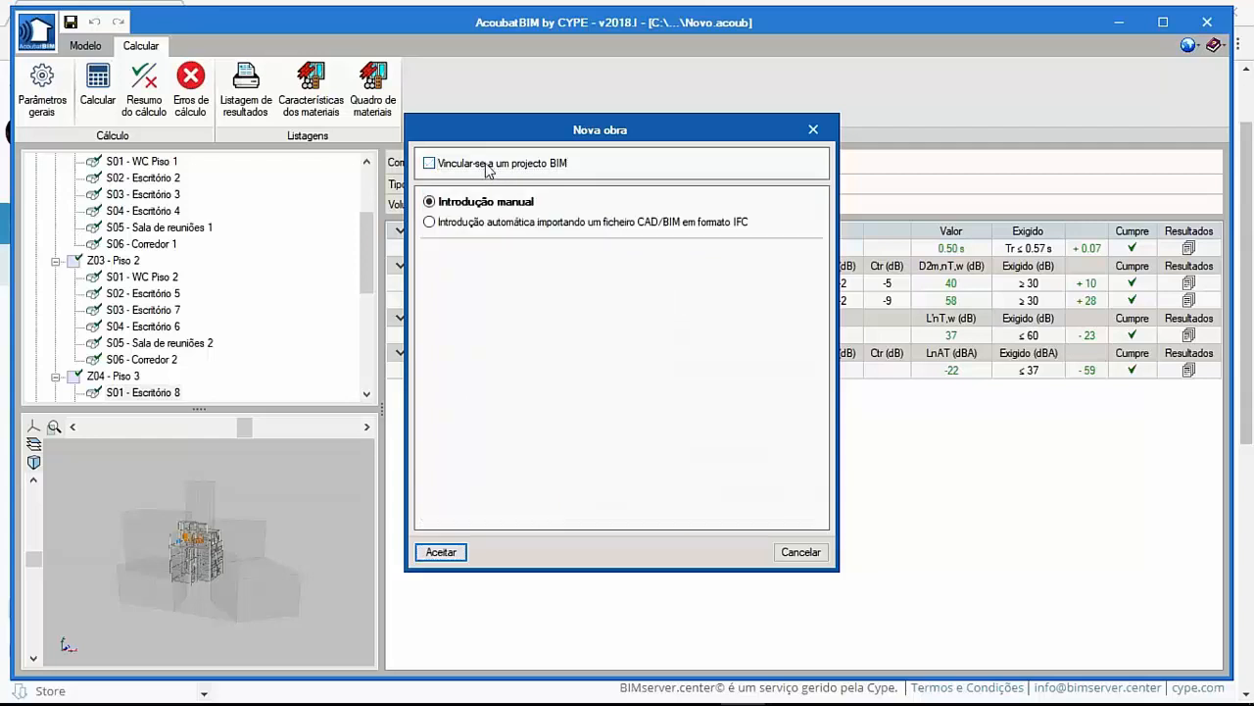
click(468, 224)
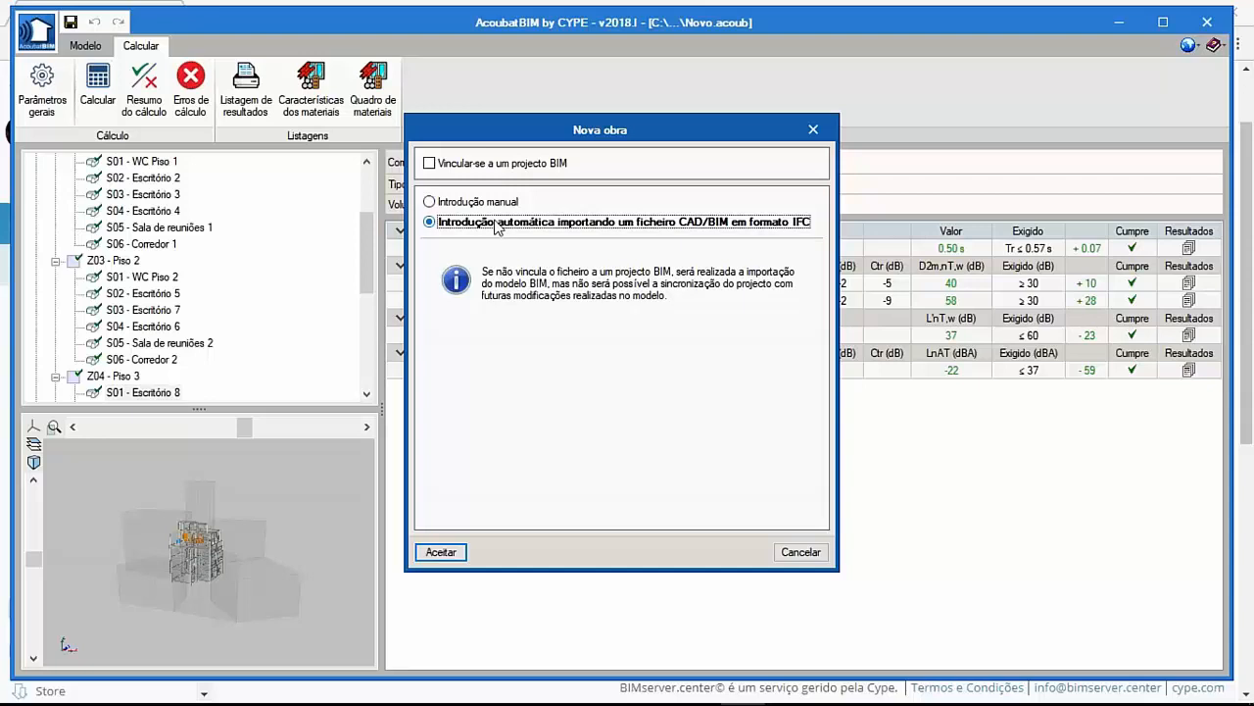
click(468, 165)
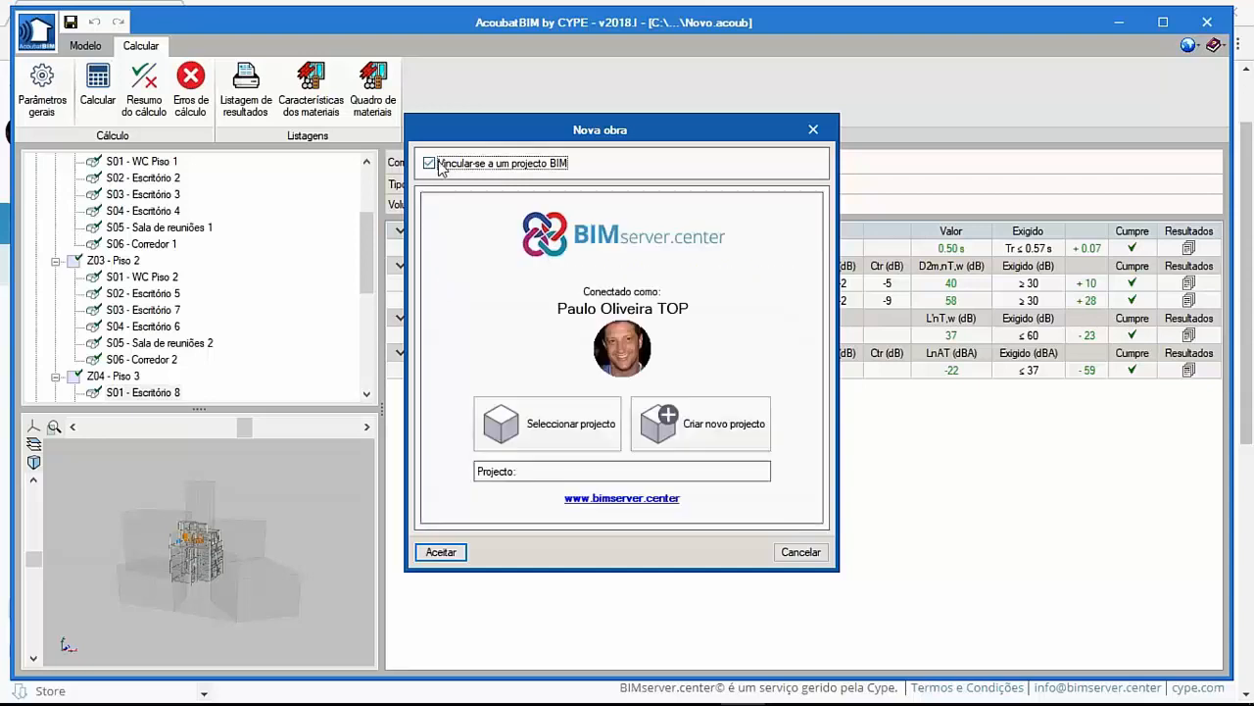
Link the new job to the "Edifício Escritórios Webinar" project on BIMserver.center.
click(534, 421)
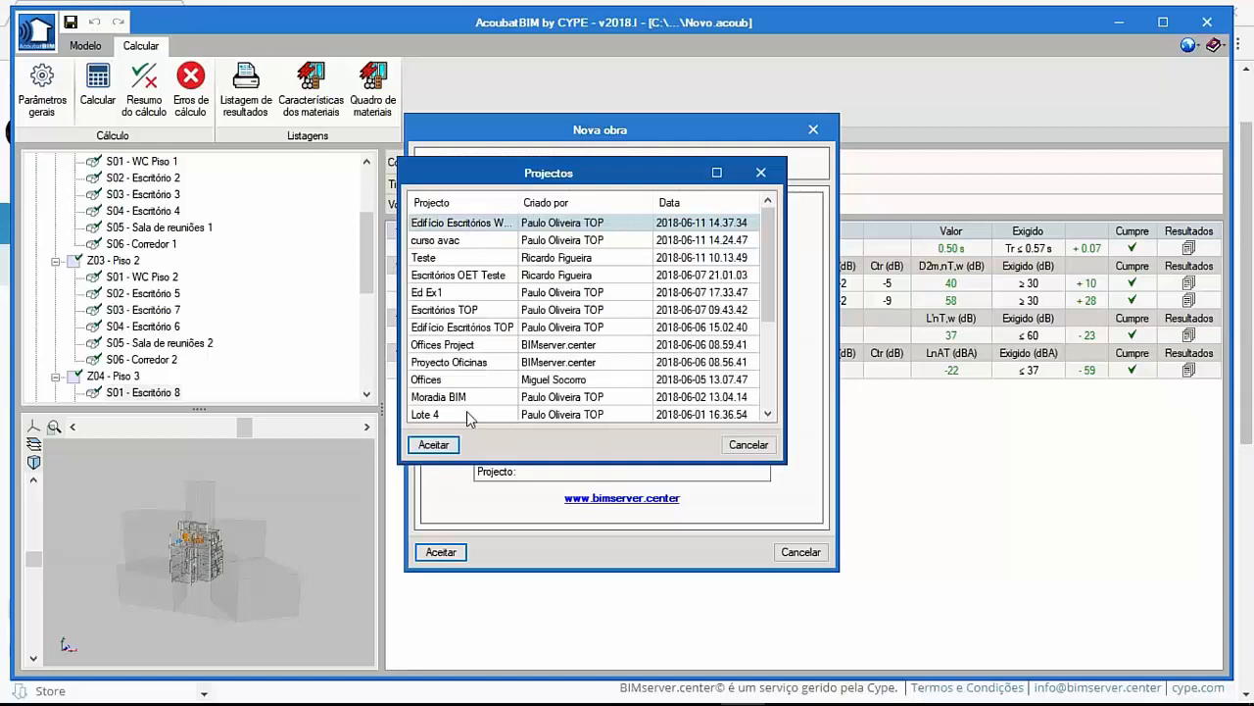
click(451, 445)
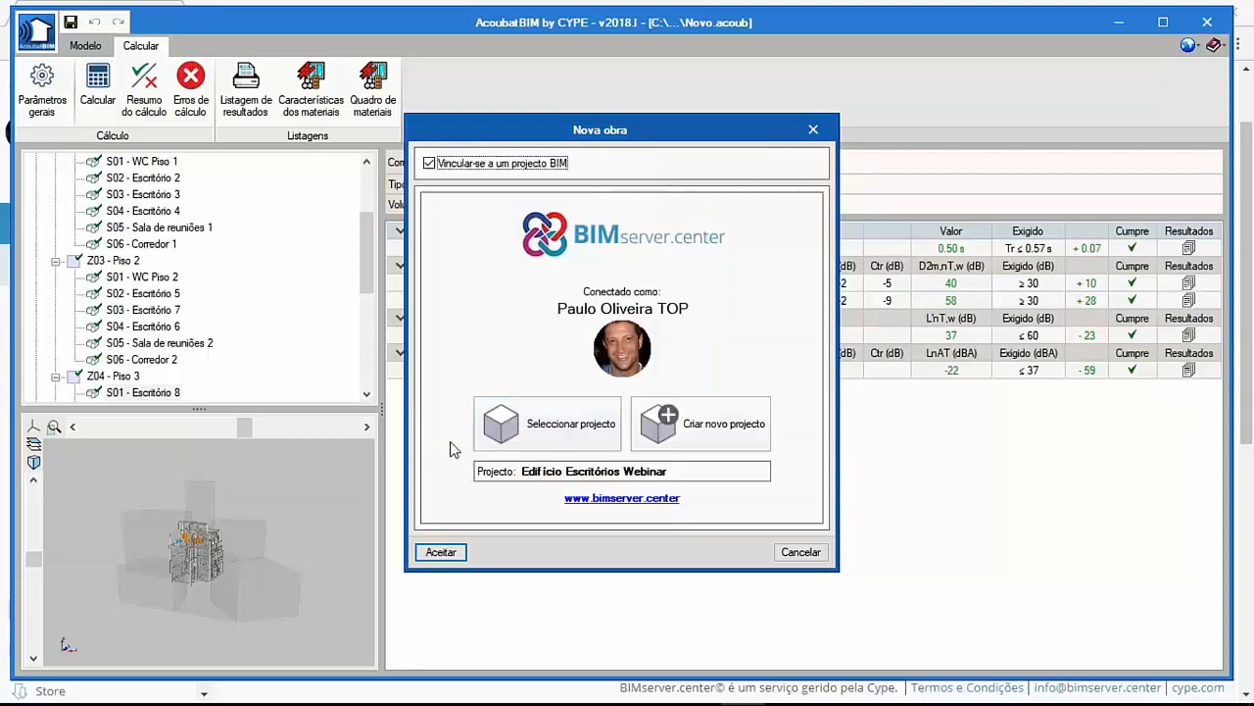
click(441, 552)
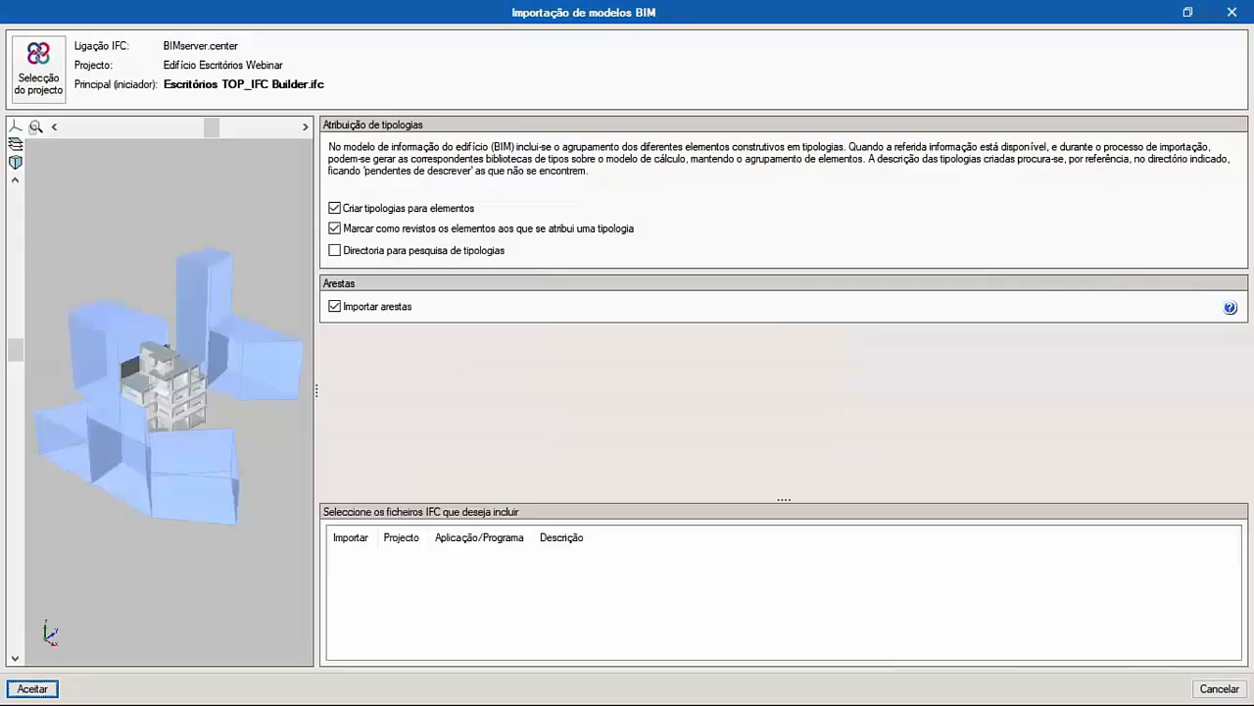
Enable the typology search directory for the BIM model import and set it to C:\Bibliotecas.
drag(200, 448, 234, 310)
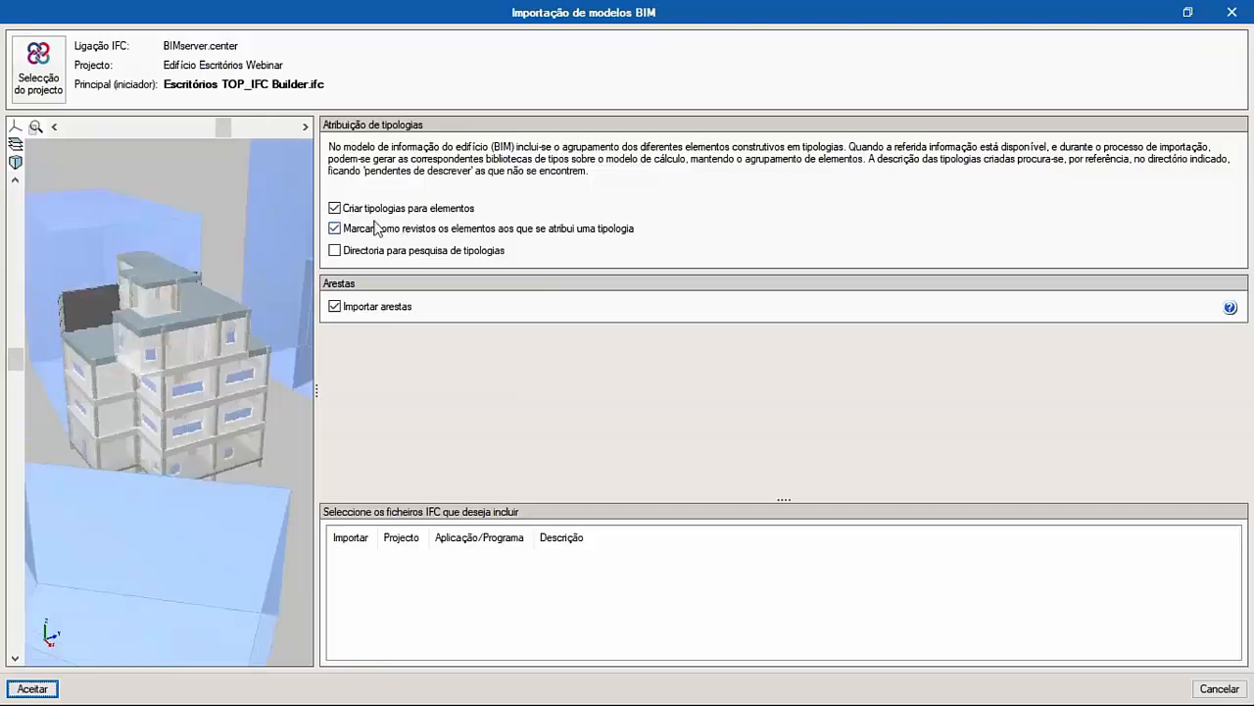
click(335, 251)
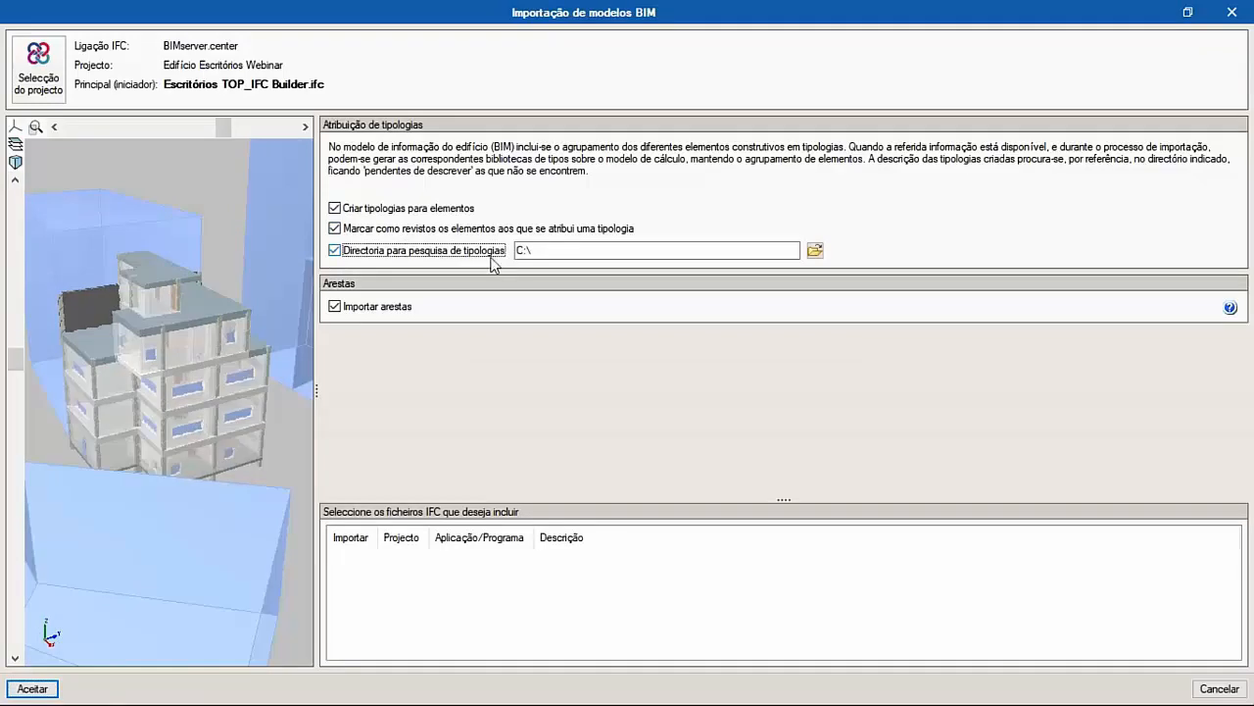
click(814, 250)
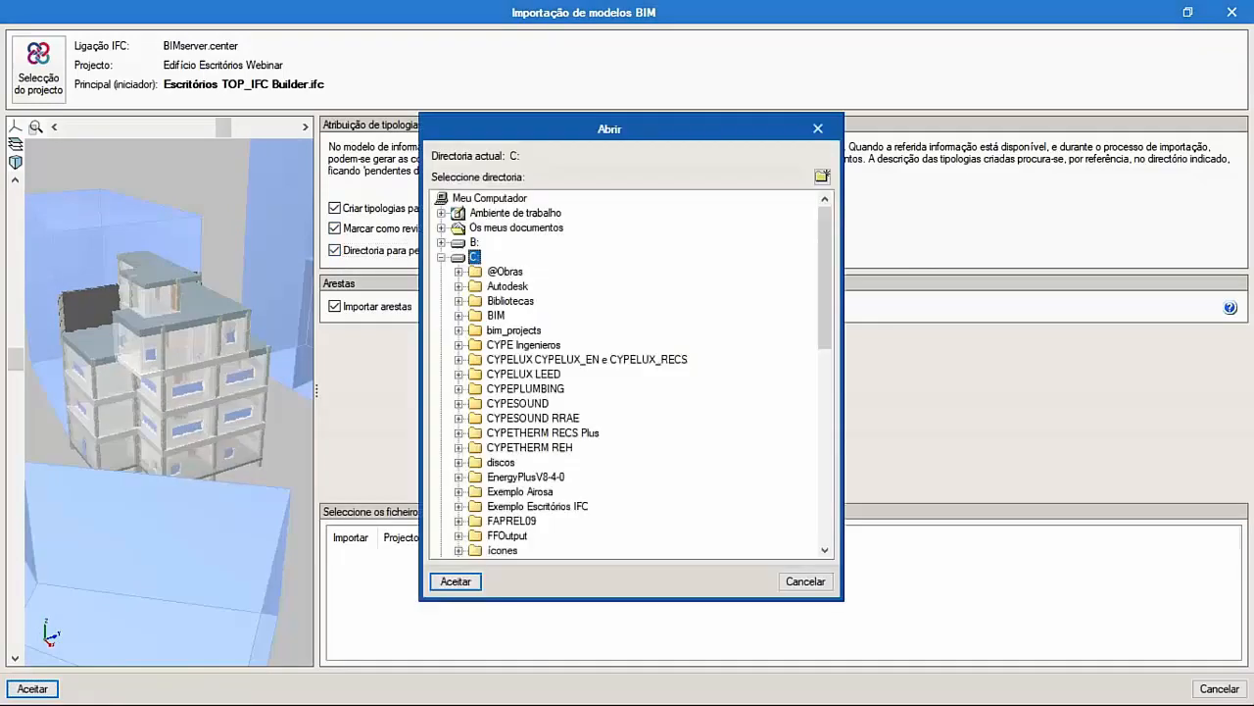
click(533, 301)
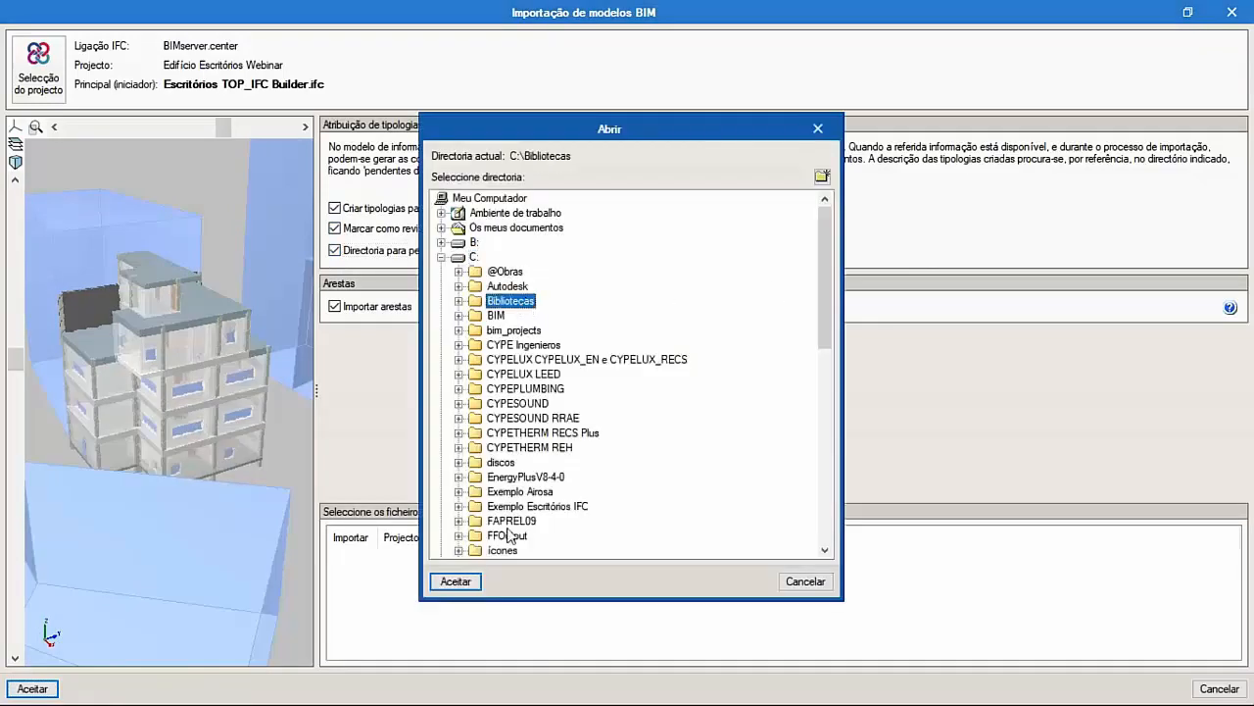
click(455, 582)
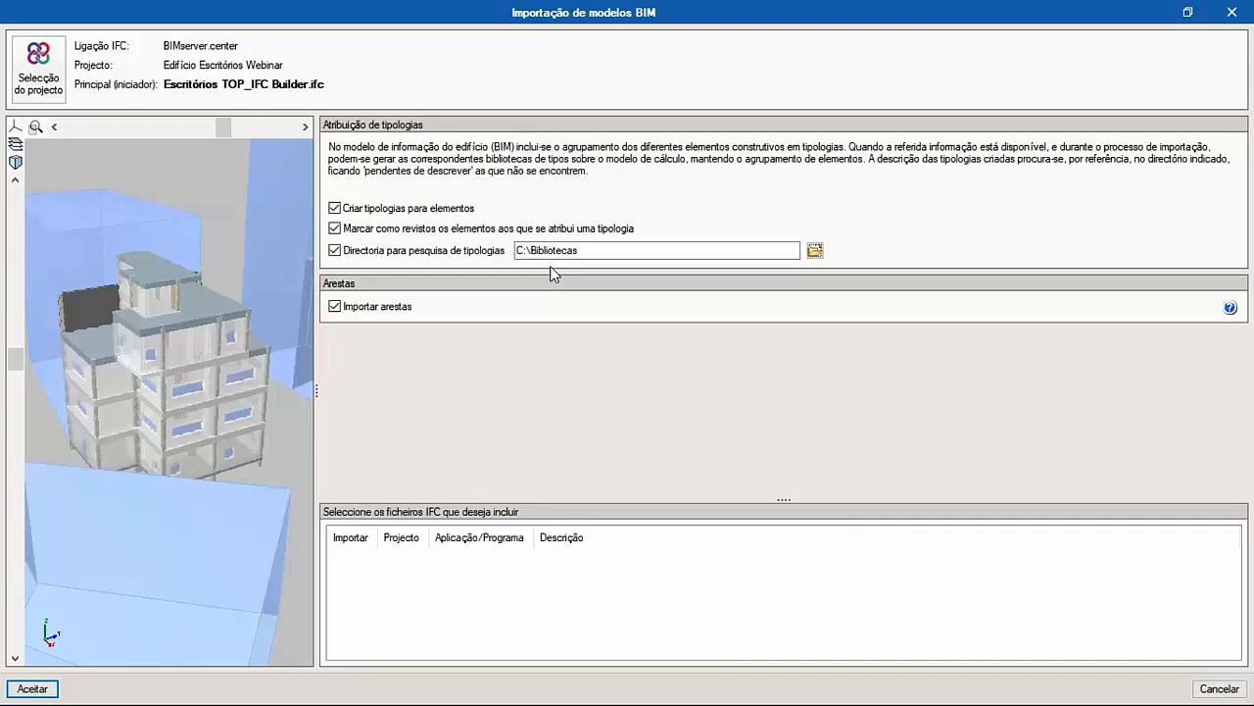
Import the "Escritórios TOP_IFC Builder.ifc" model into the new job with typology creation and edge import enabled.
drag(155, 387, 167, 349)
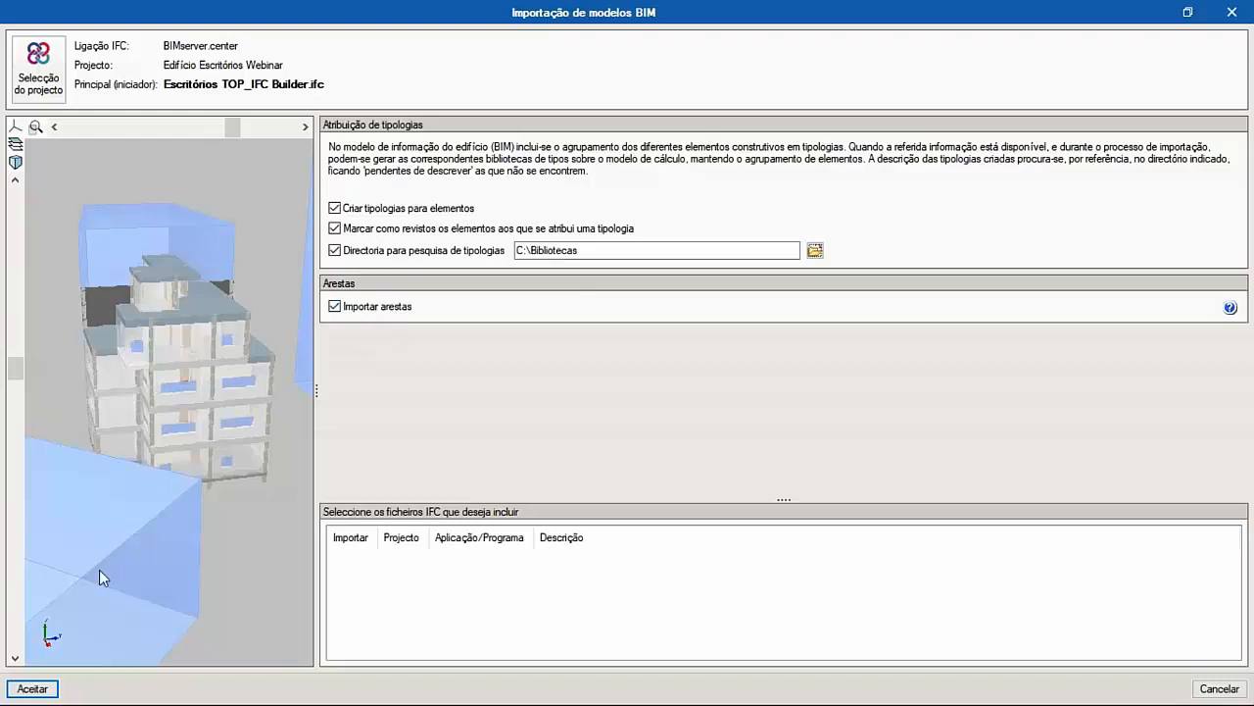
click(33, 689)
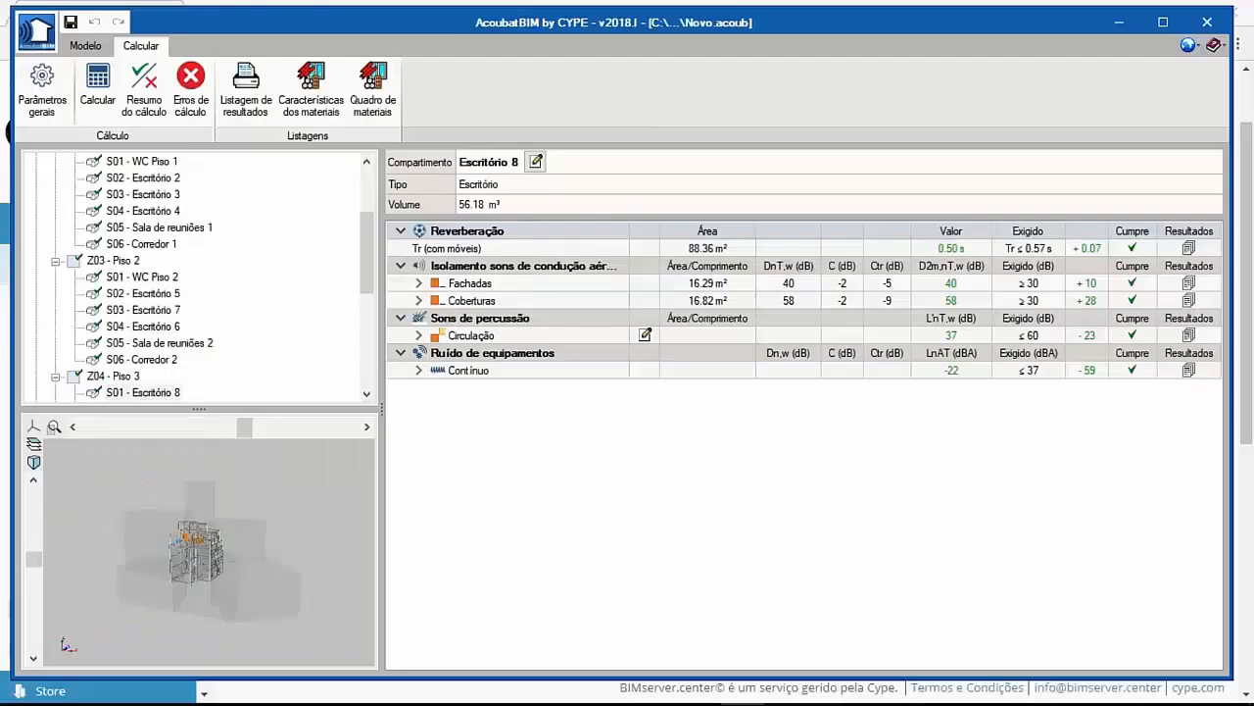
click(622, 390)
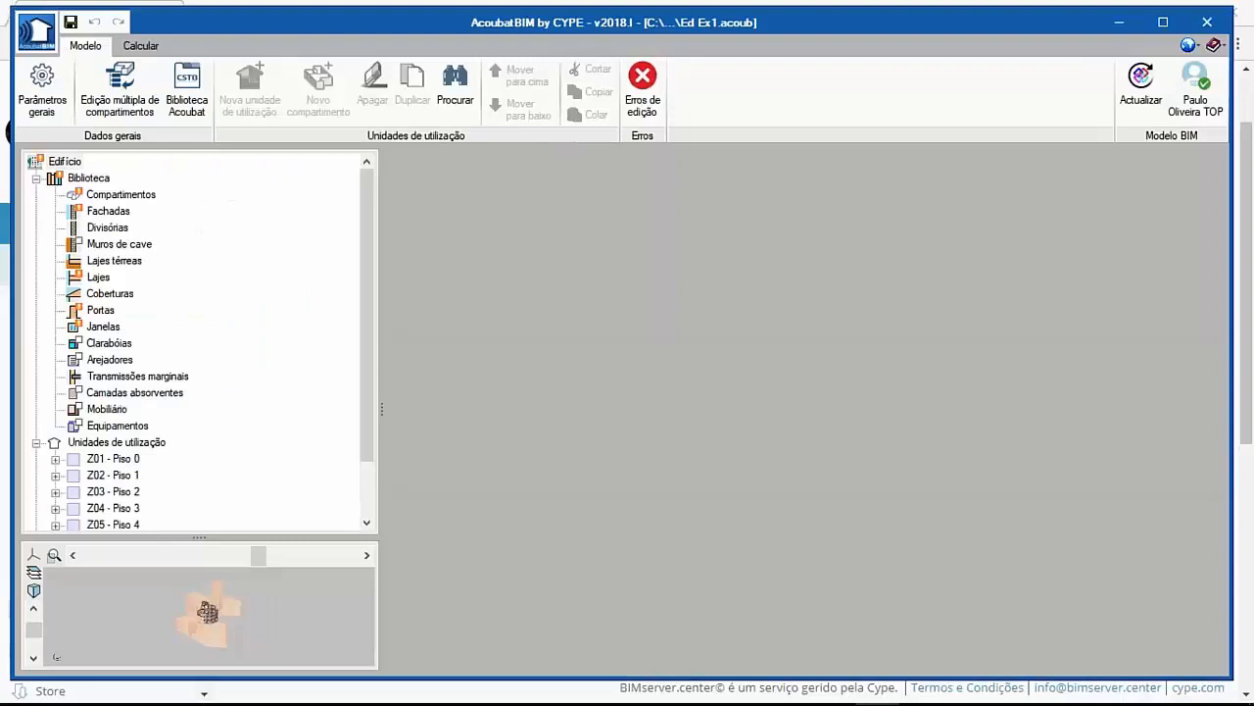
Enlarge the 3D view, examine the imported building up close, and shrink the view again.
drag(203, 535, 216, 288)
drag(243, 535, 190, 519)
scroll(245, 498, up, 4)
scroll(258, 486, up, 5)
drag(236, 462, 272, 473)
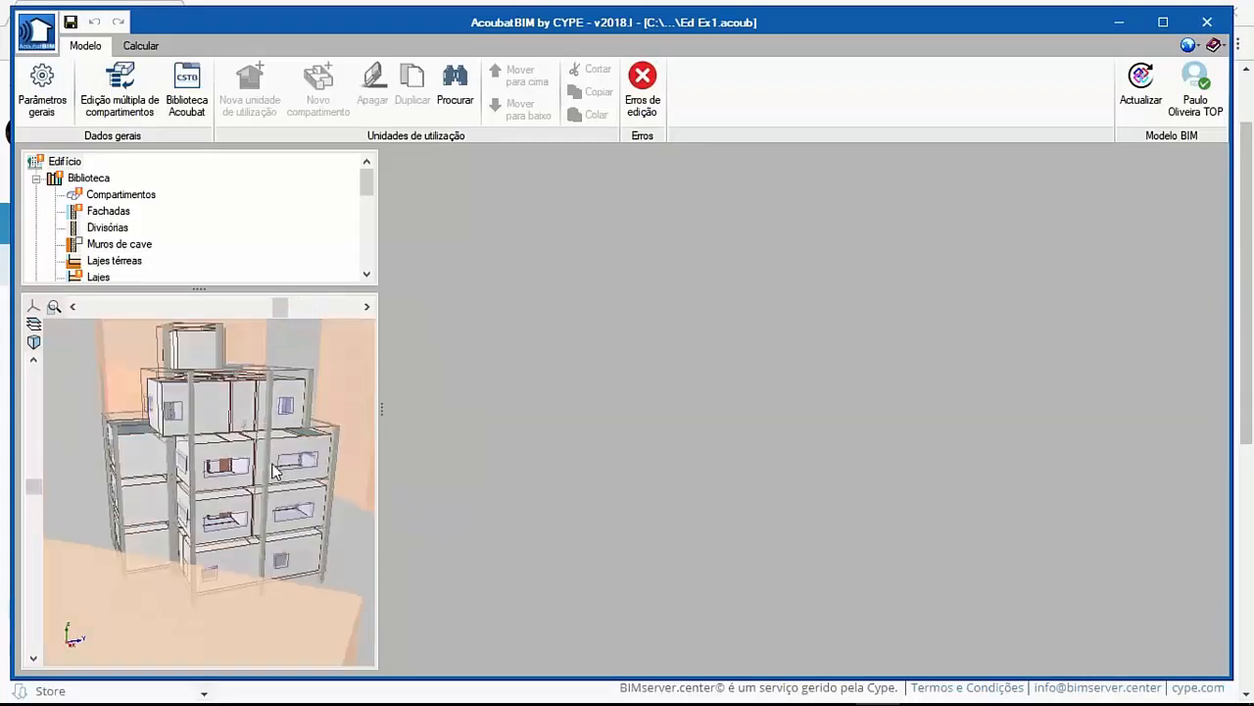
drag(238, 289, 238, 473)
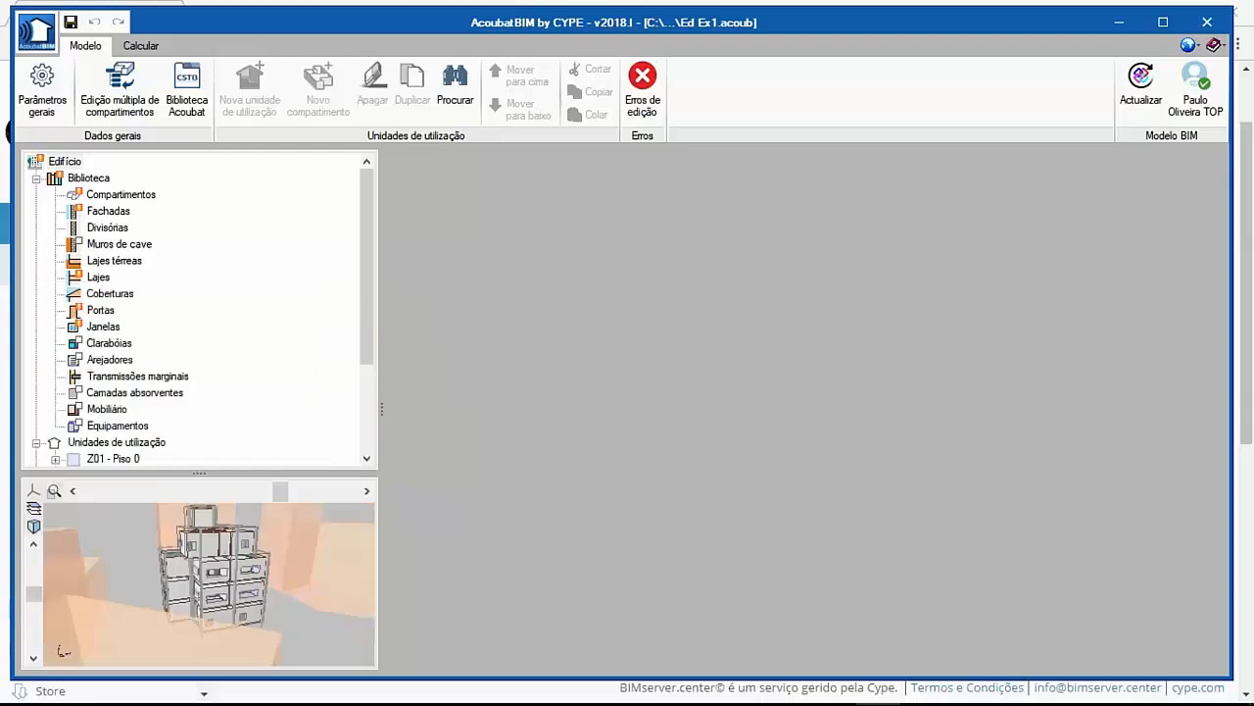
Examine the library categories and usage units in the building tree, including the compartments of Z01 - Piso 0.
scroll(122, 411, down, 1)
scroll(122, 412, down, 2)
scroll(121, 409, up, 3)
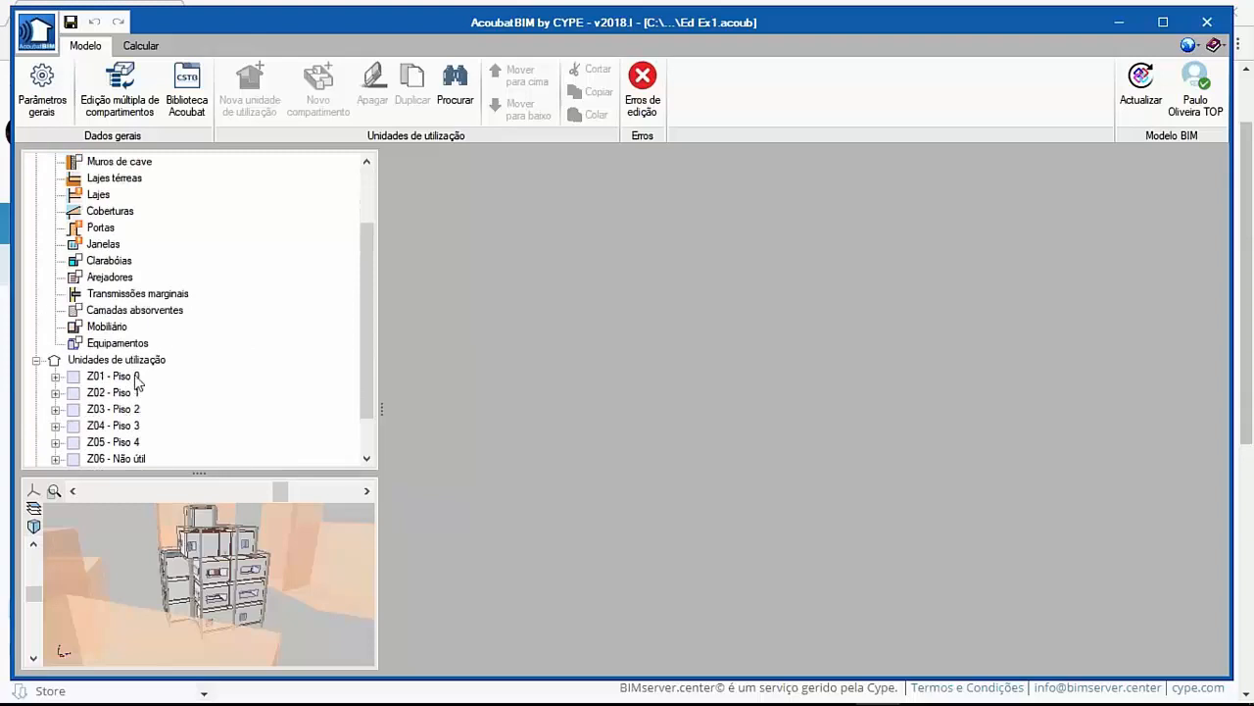
scroll(137, 379, down, 1)
scroll(137, 379, down, 2)
scroll(102, 236, up, 2)
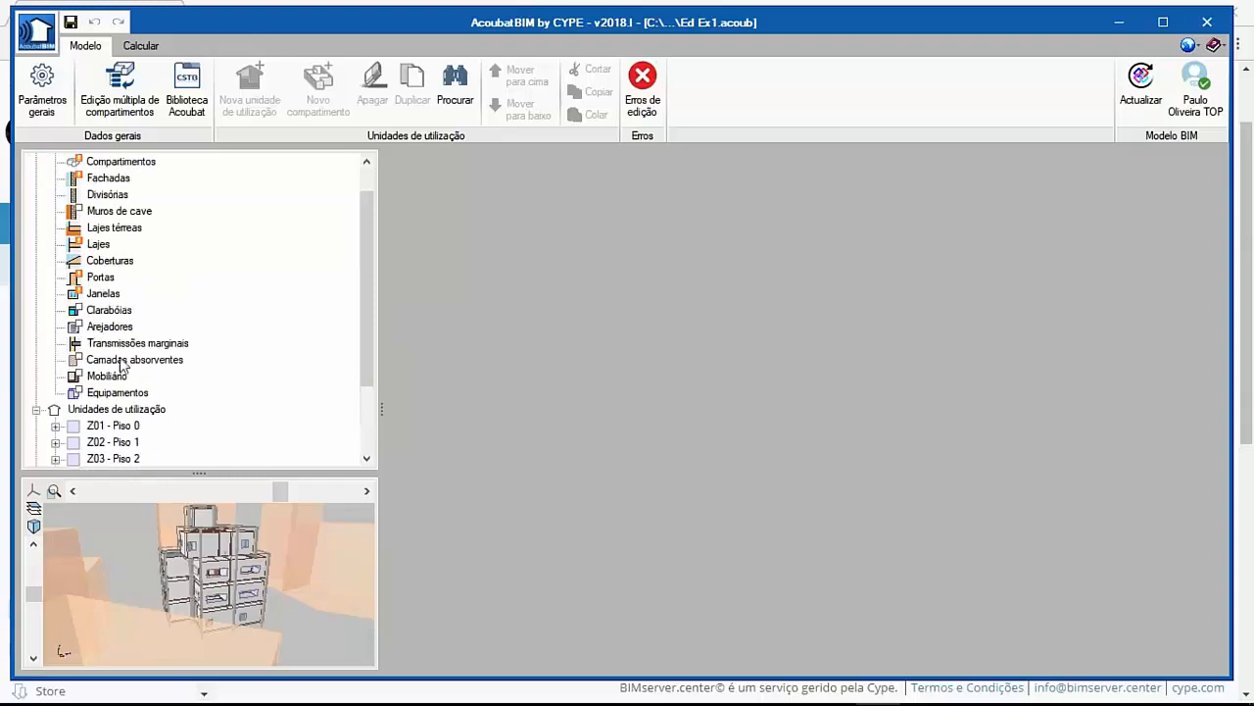
scroll(134, 378, down, 2)
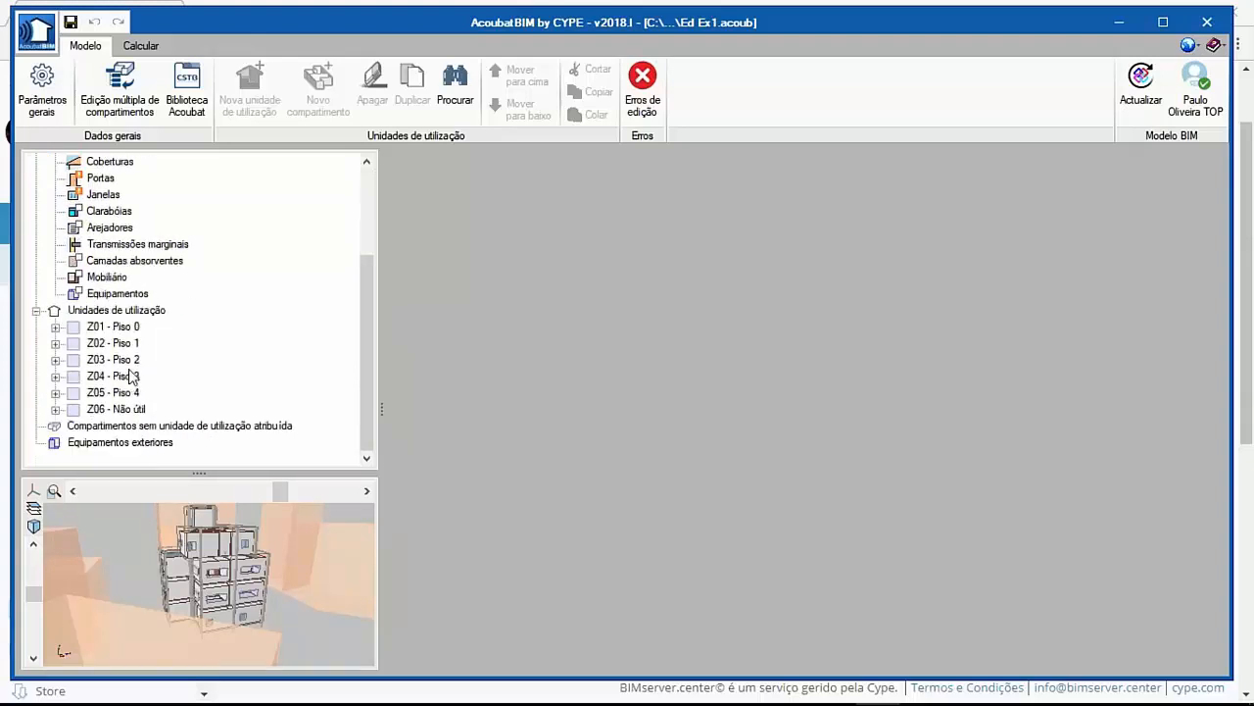
click(55, 326)
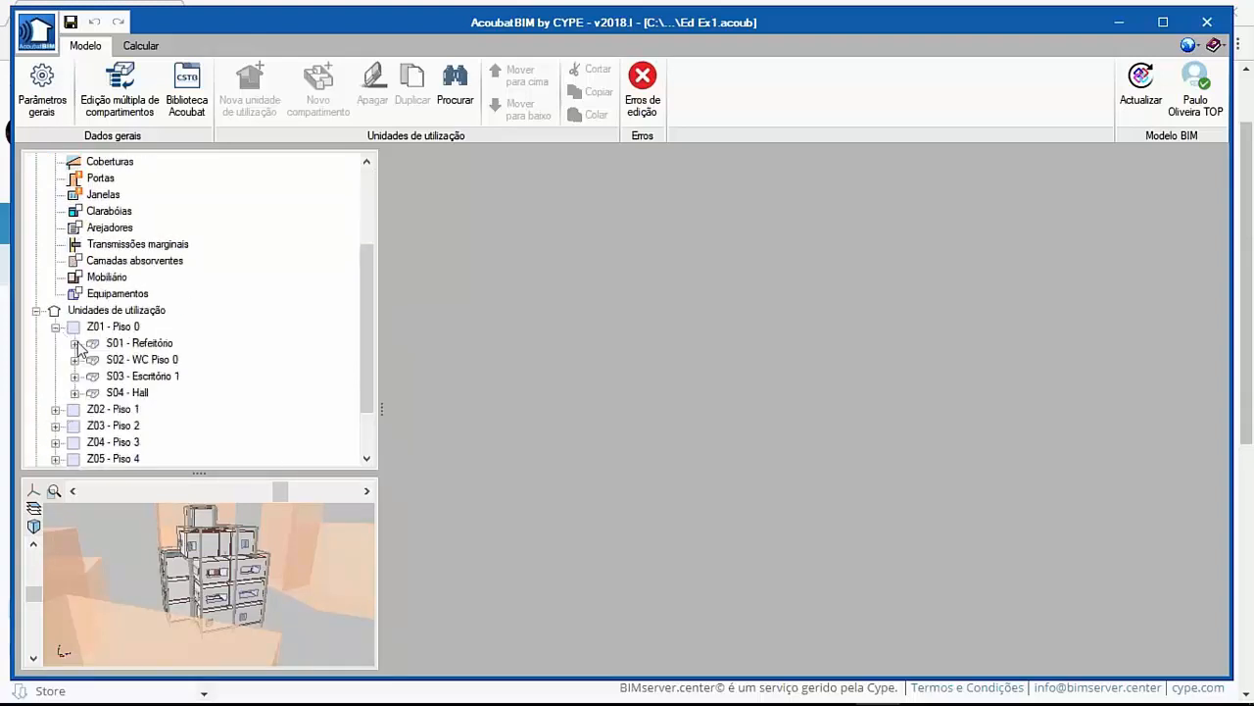
click(55, 326)
scroll(146, 370, up, 3)
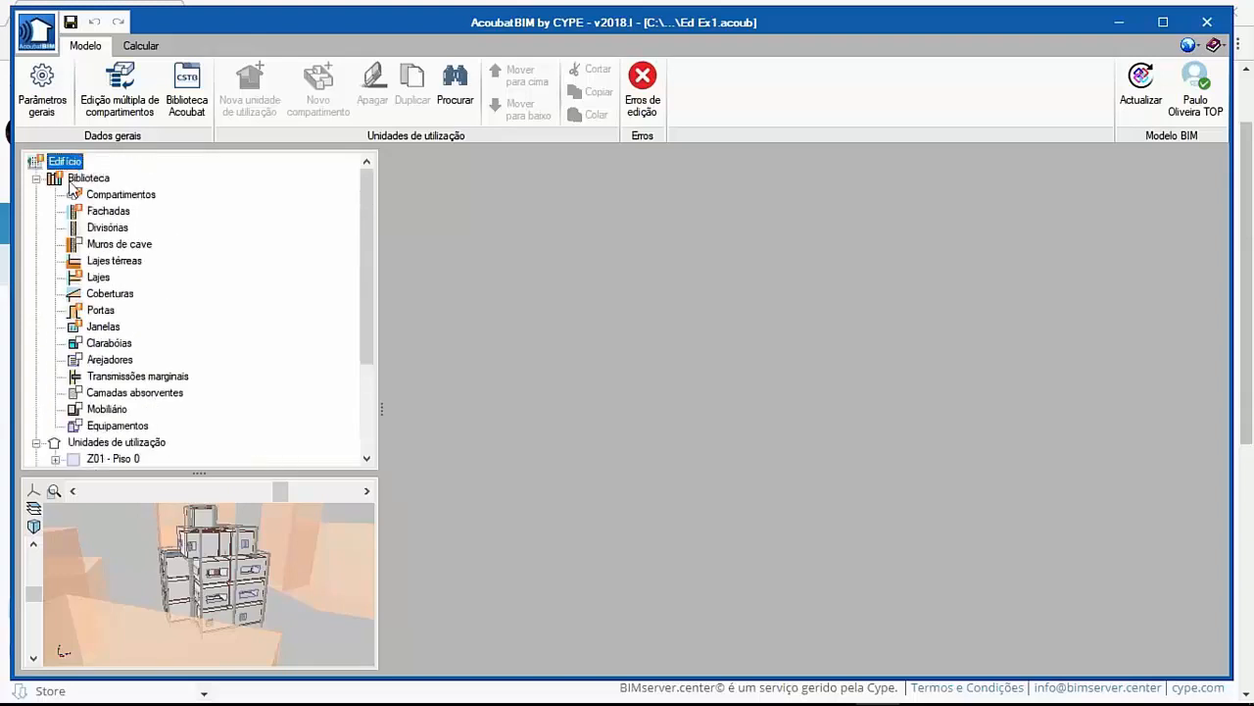
Examine the calculation options for exterior airborne sound insulation and façade grouping in the general parameters.
click(53, 103)
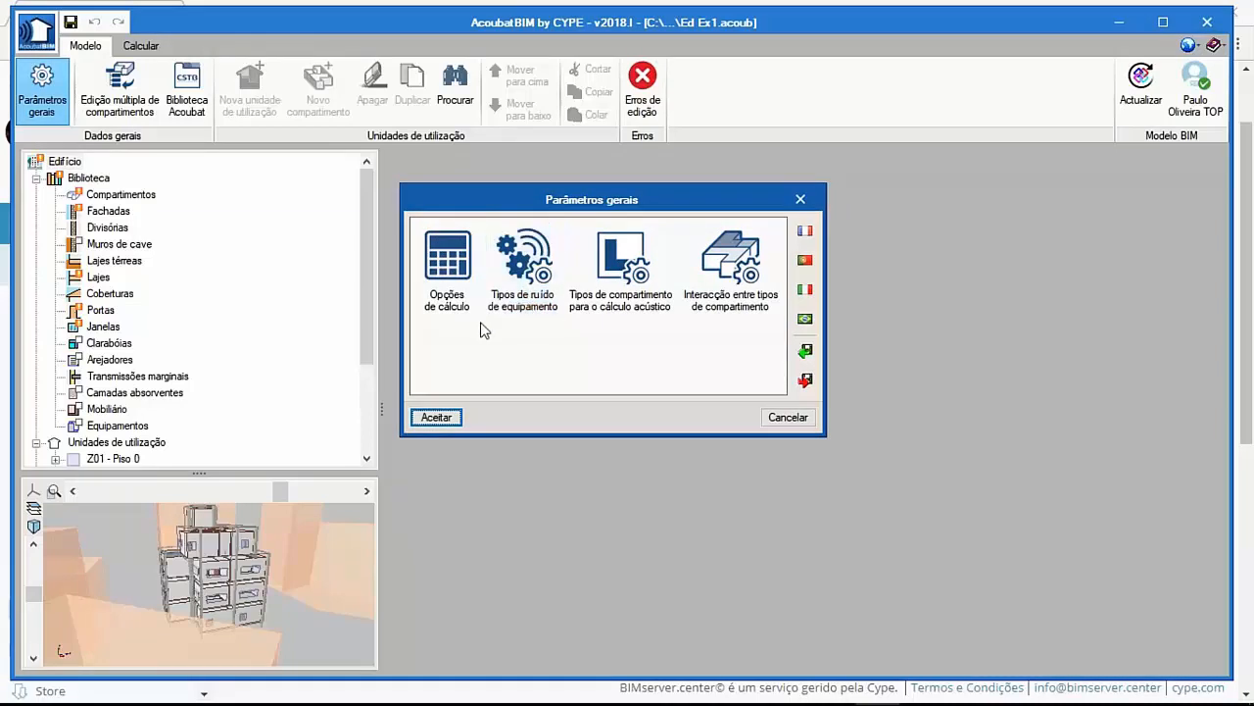
double_click(447, 263)
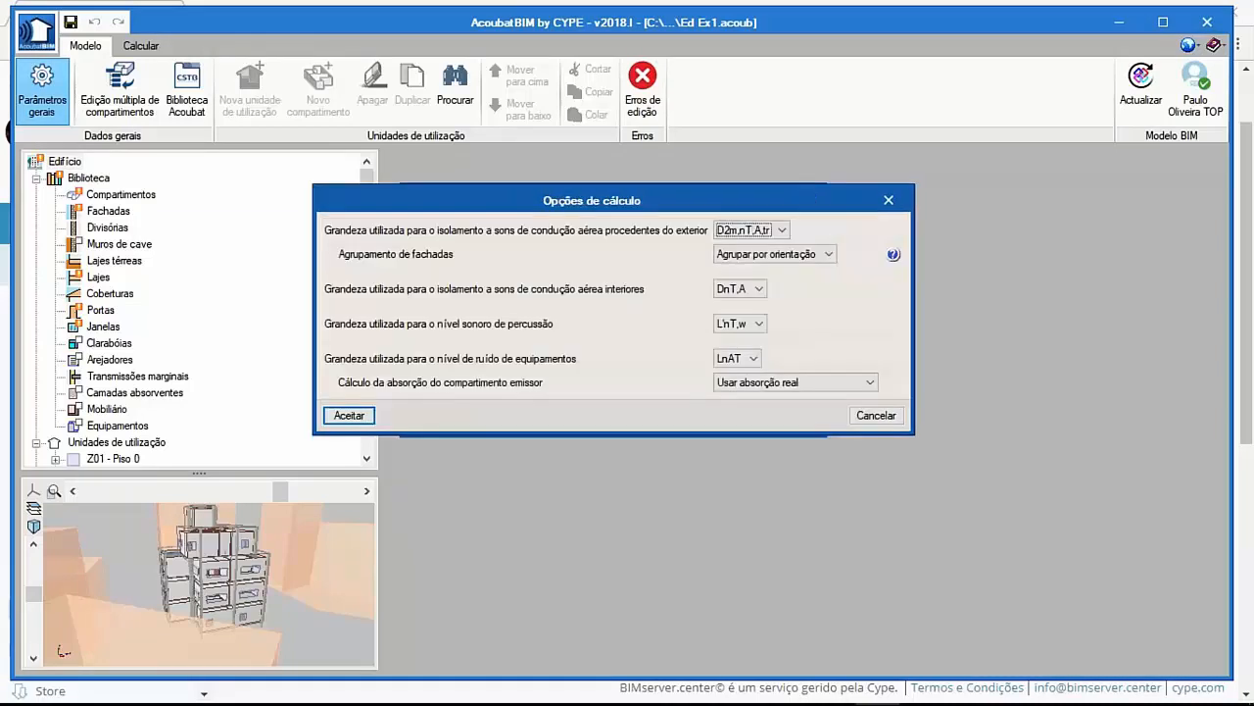
drag(521, 200, 528, 283)
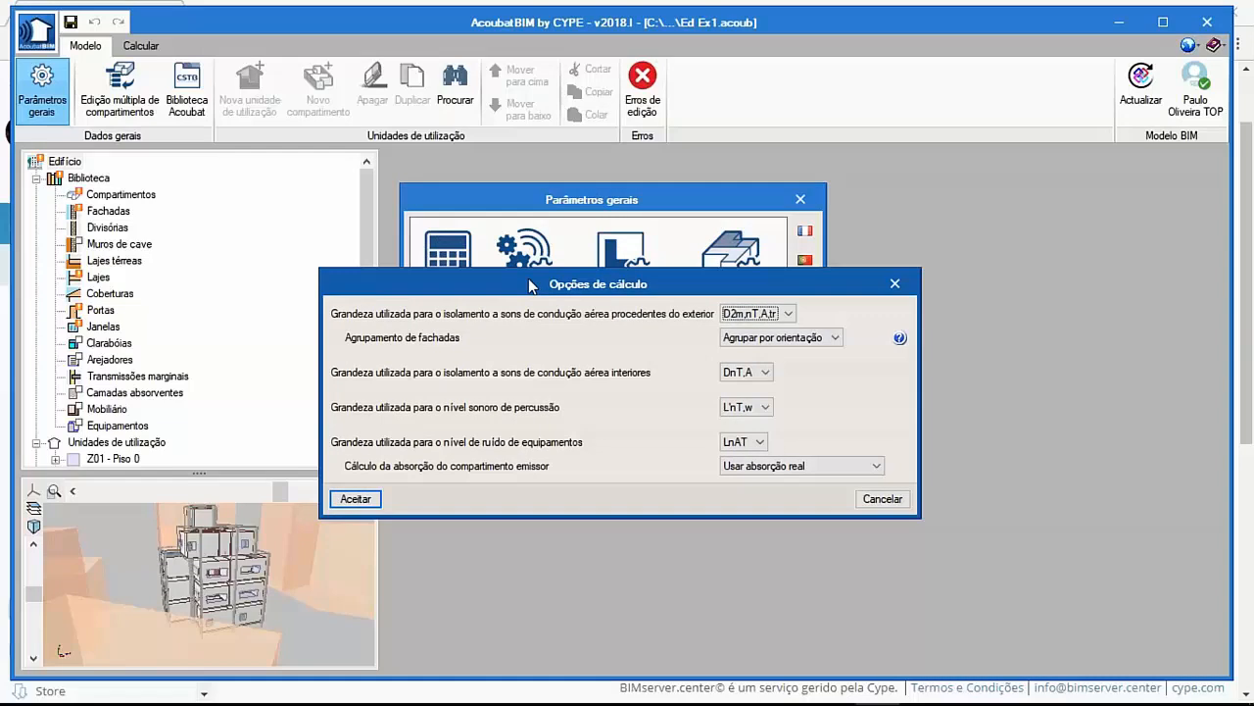
drag(528, 278, 522, 271)
click(754, 308)
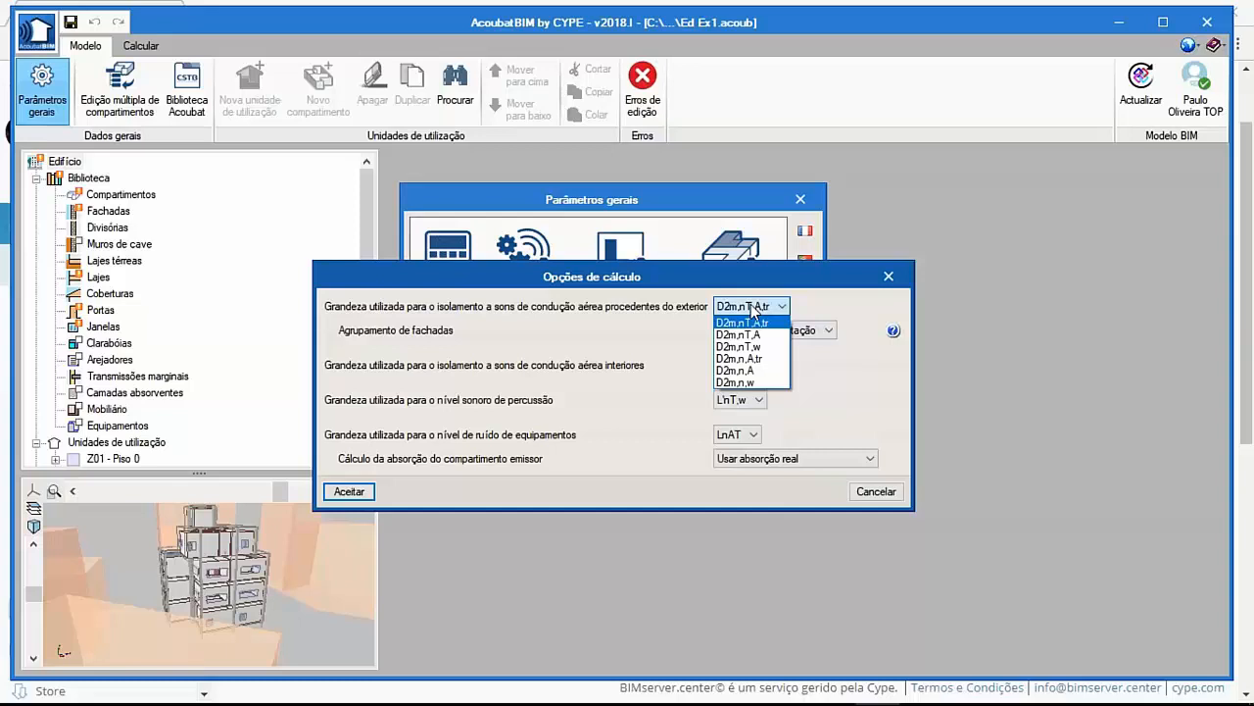
click(754, 310)
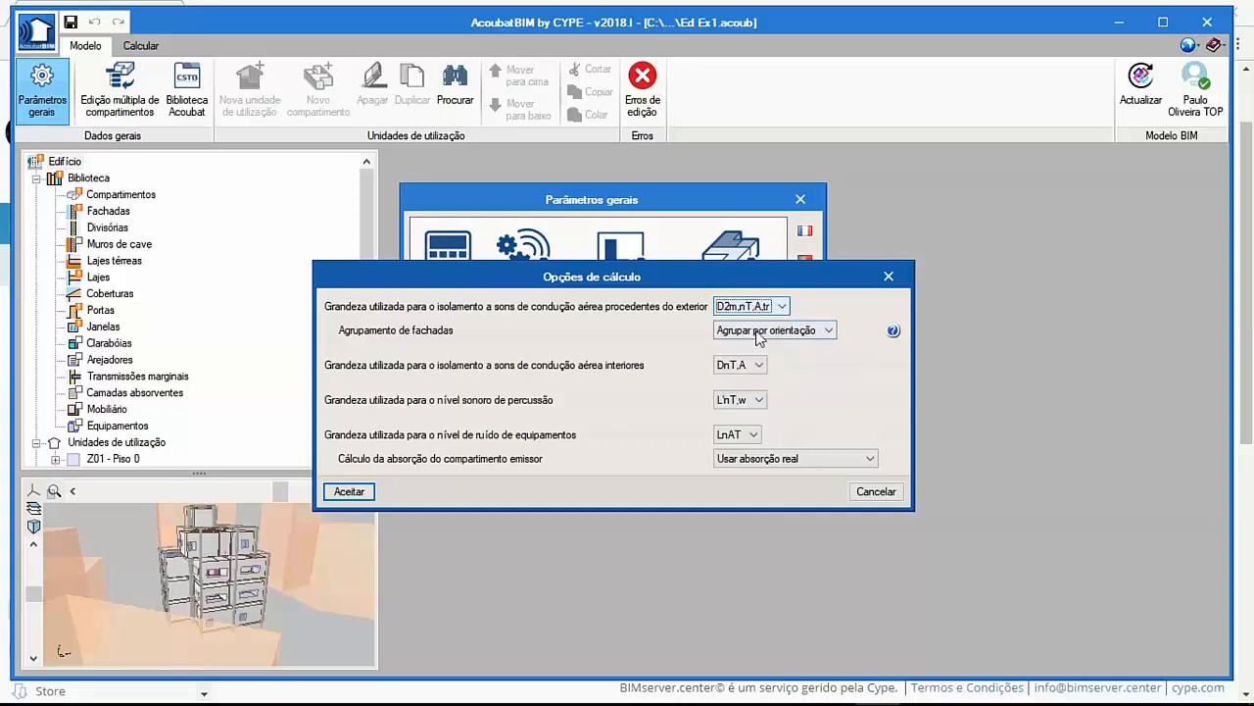
click(751, 331)
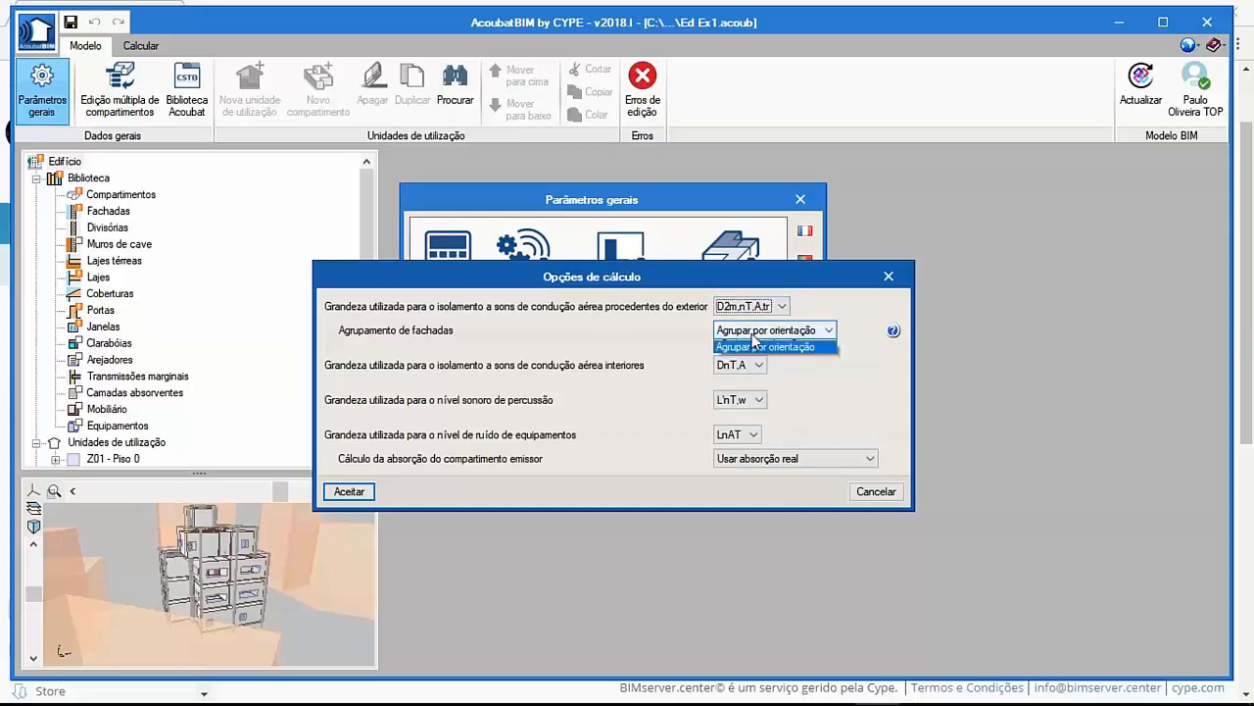
click(755, 334)
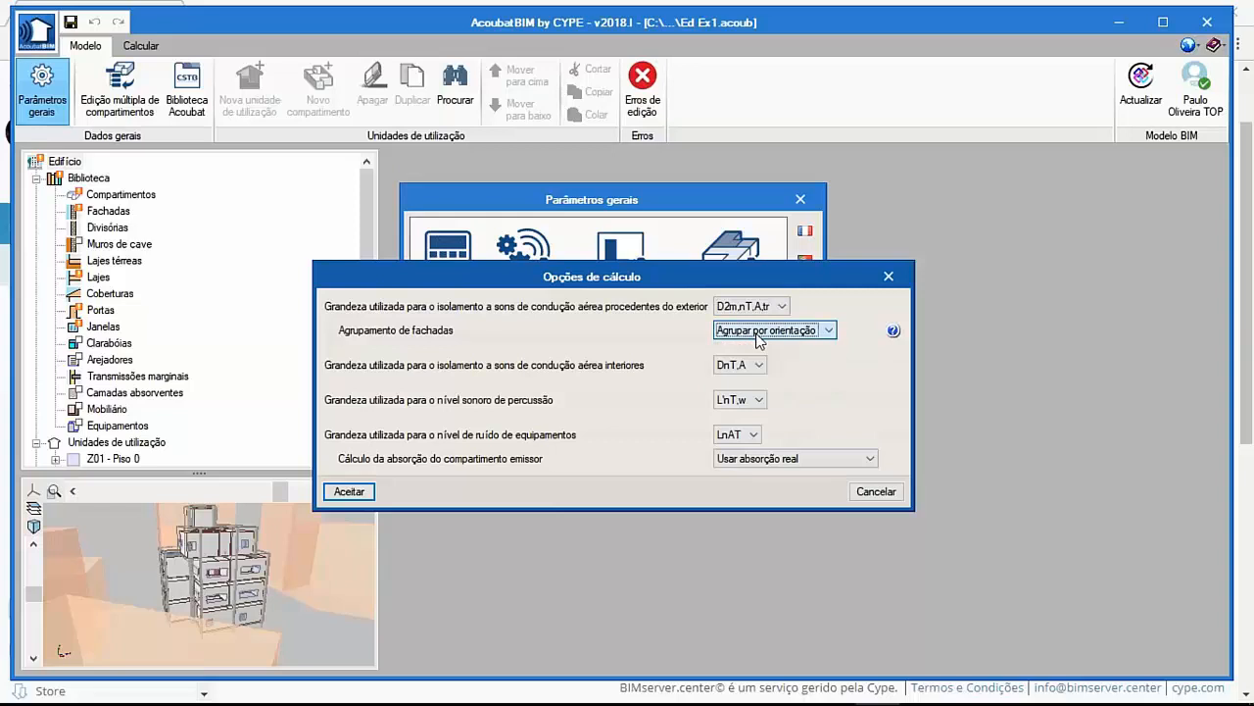
Examine the calculation options for interior airborne insulation, impact sound and equipment noise, and leave the options without saving.
click(731, 365)
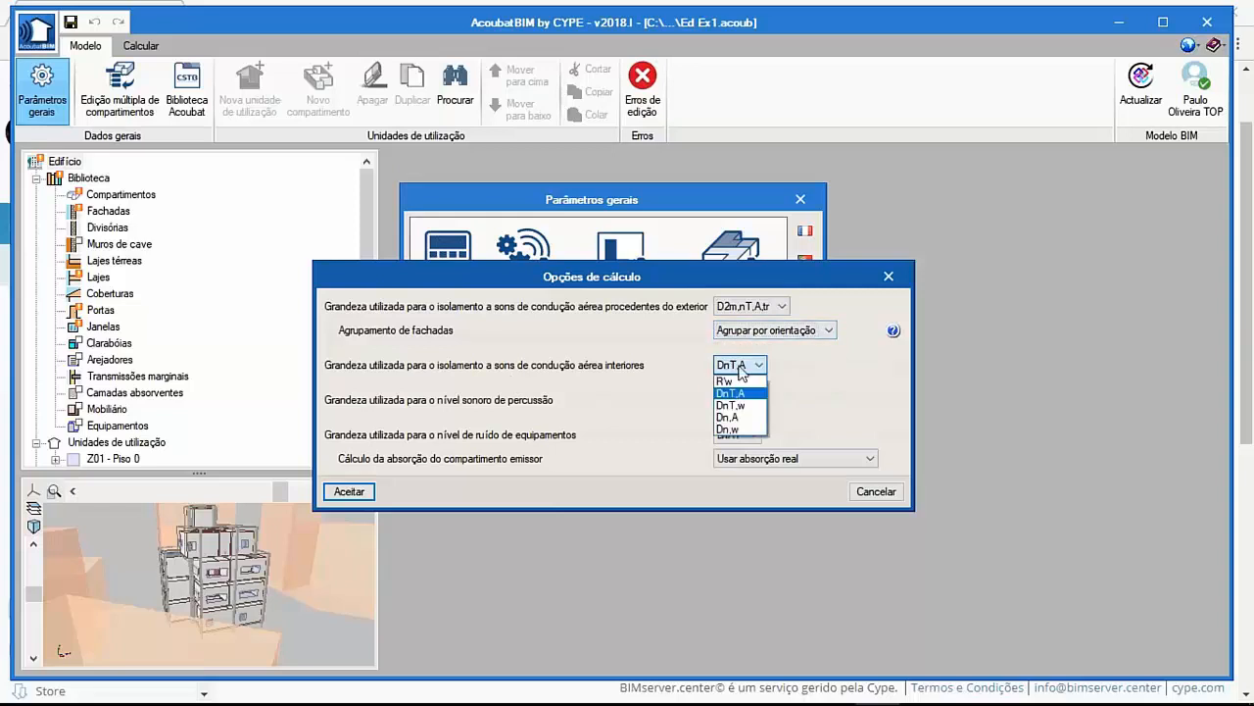
click(737, 393)
click(741, 400)
click(736, 409)
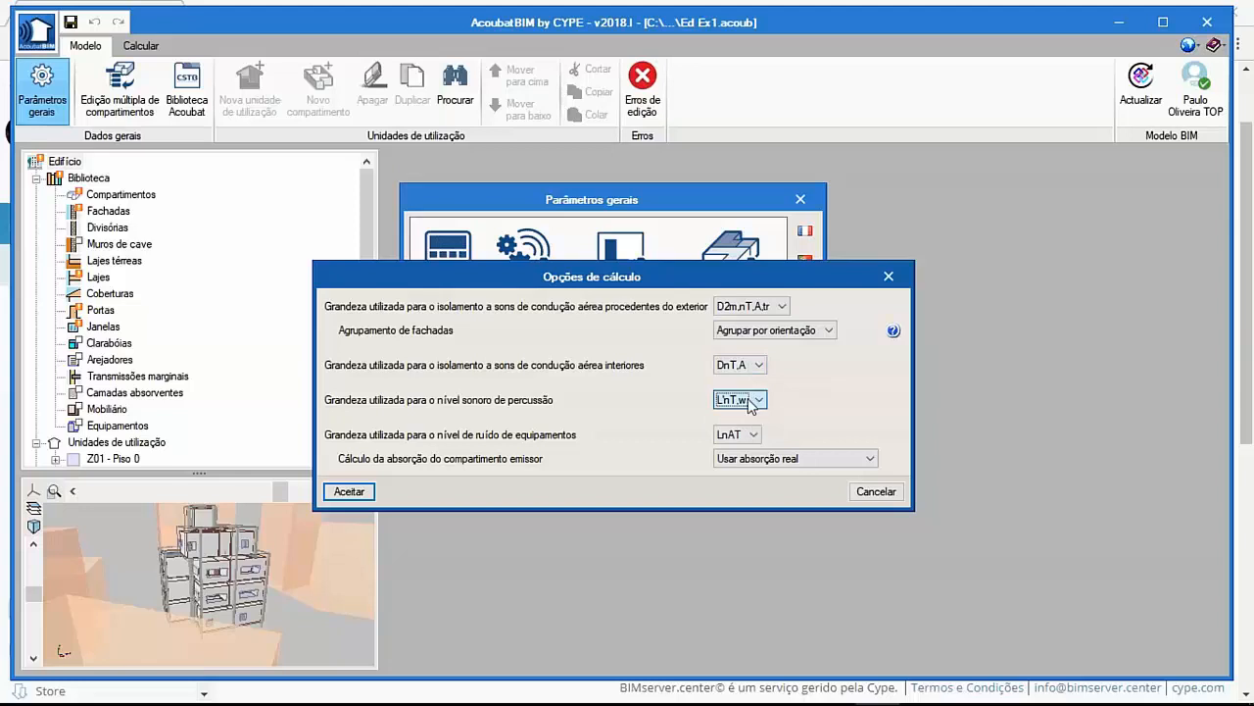
click(752, 434)
click(740, 439)
click(875, 491)
Examine the equipment noise types and the form for a new one, leaving without adding an entry.
click(530, 270)
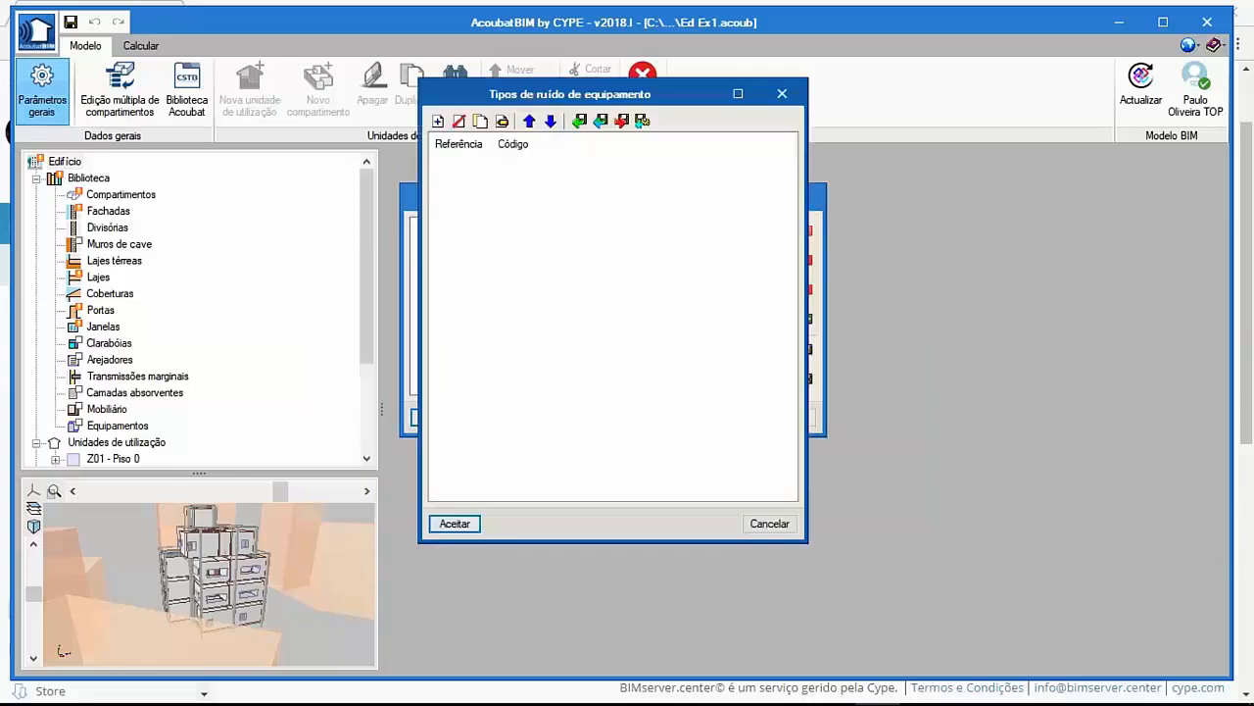
click(438, 121)
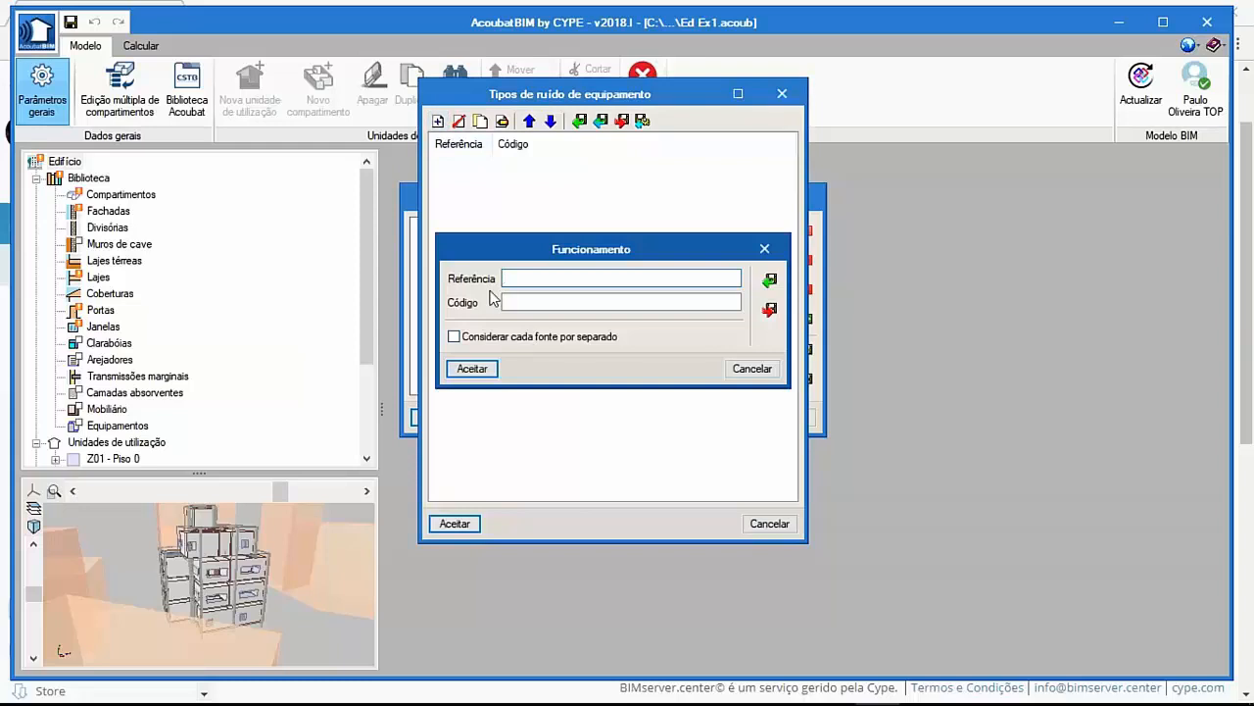
click(752, 376)
click(771, 523)
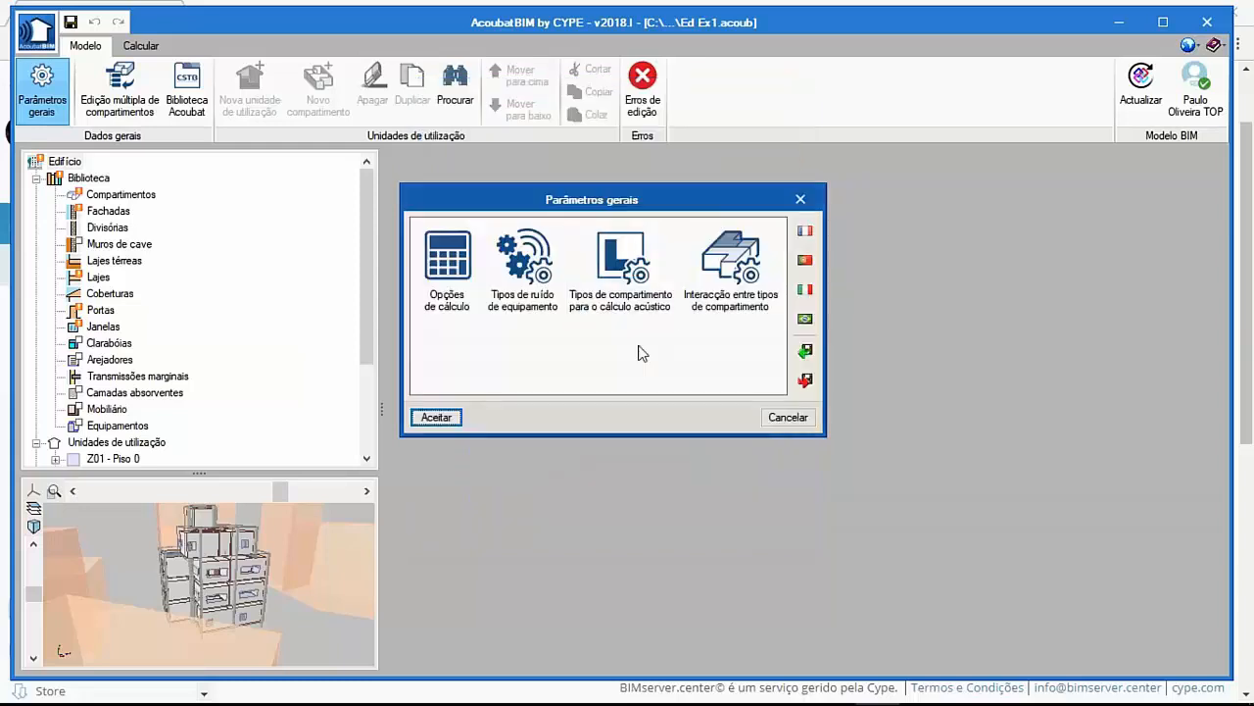
Examine the form for a new acoustic compartment type with the exterior airborne receiver option enabled, and discard the entry.
click(624, 273)
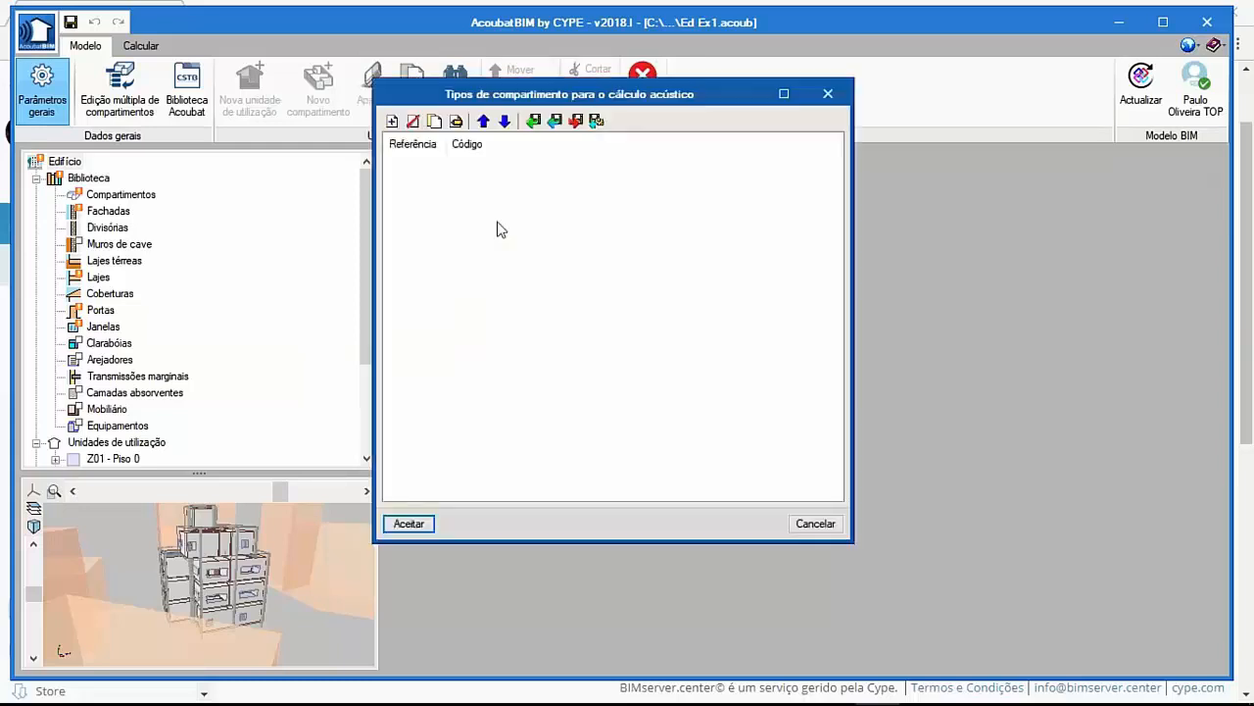
click(392, 121)
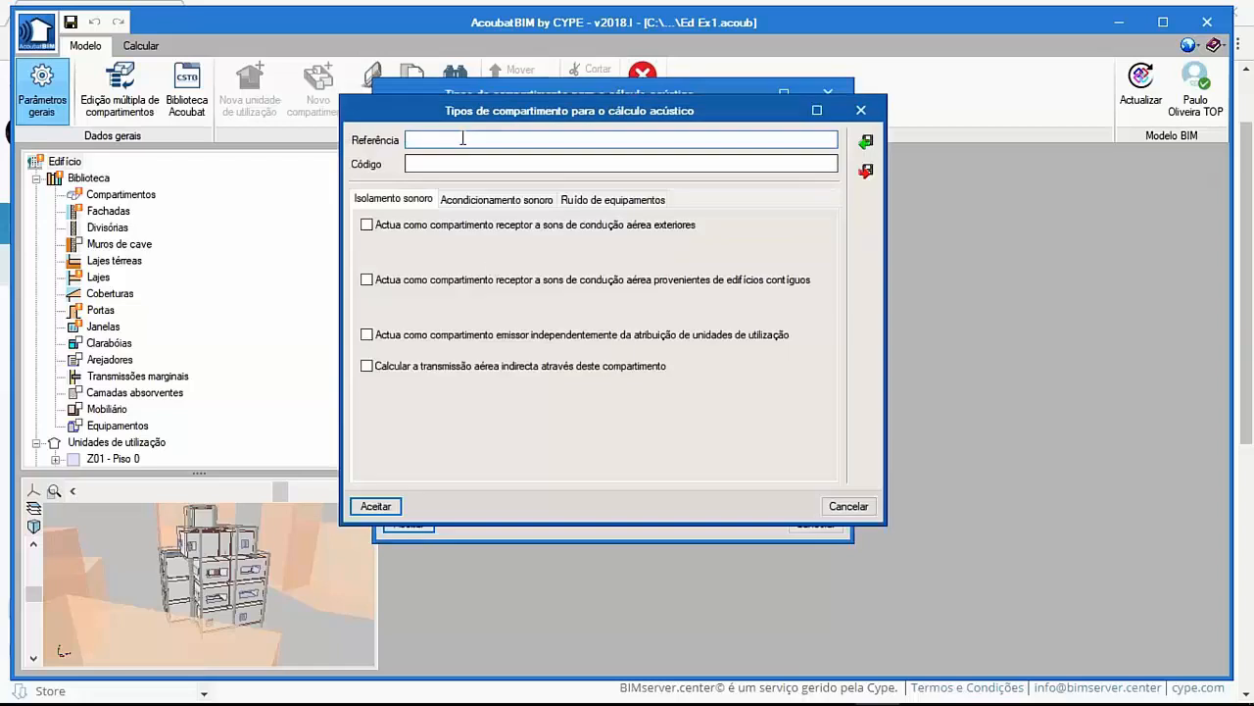
click(367, 227)
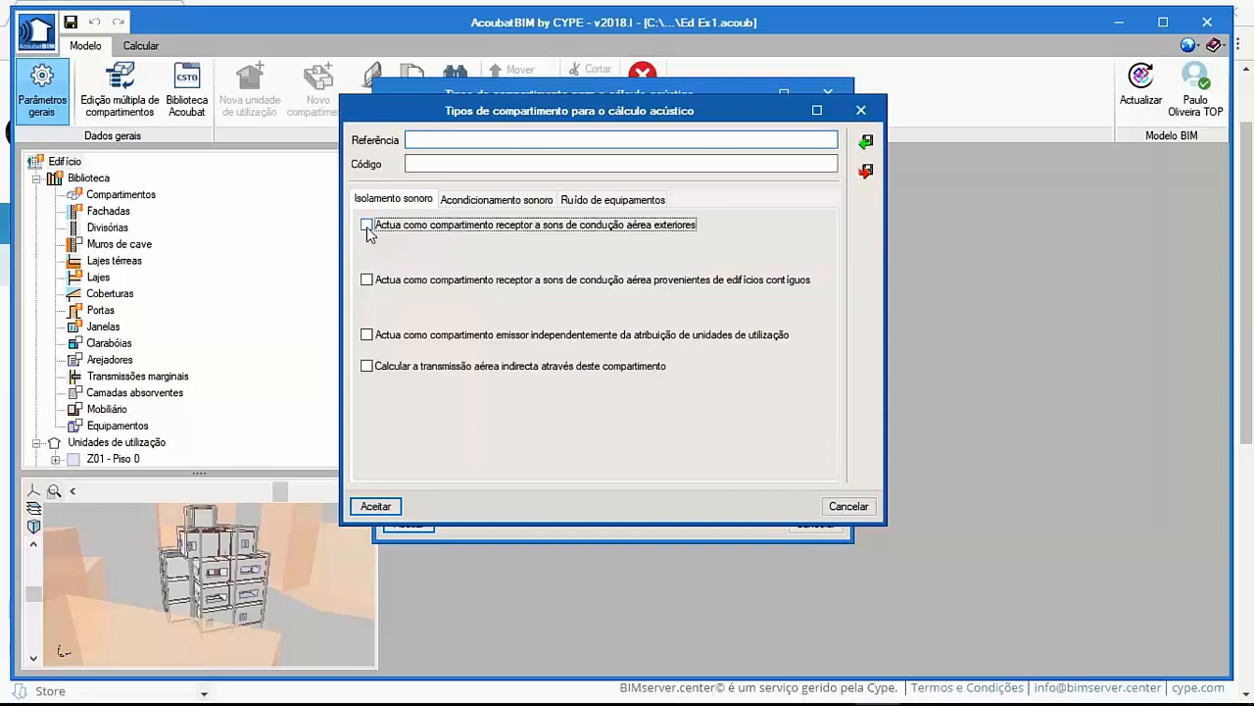
double_click(801, 247)
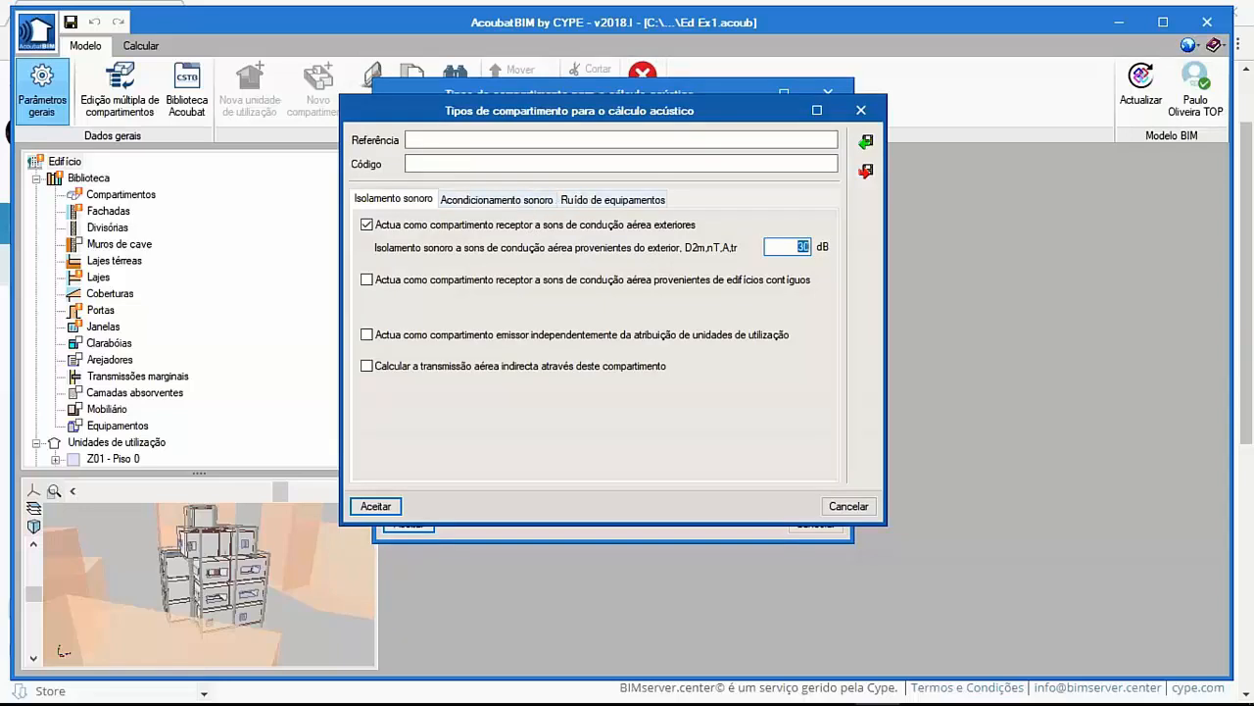
click(849, 508)
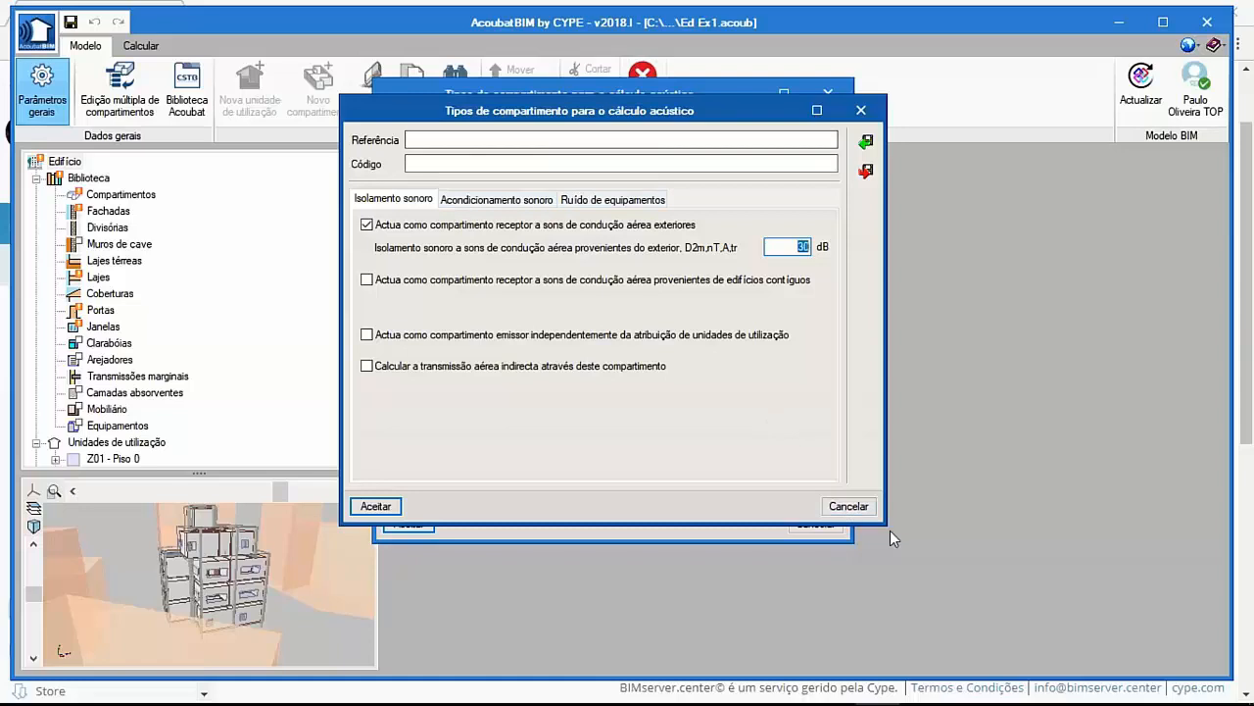
click(818, 521)
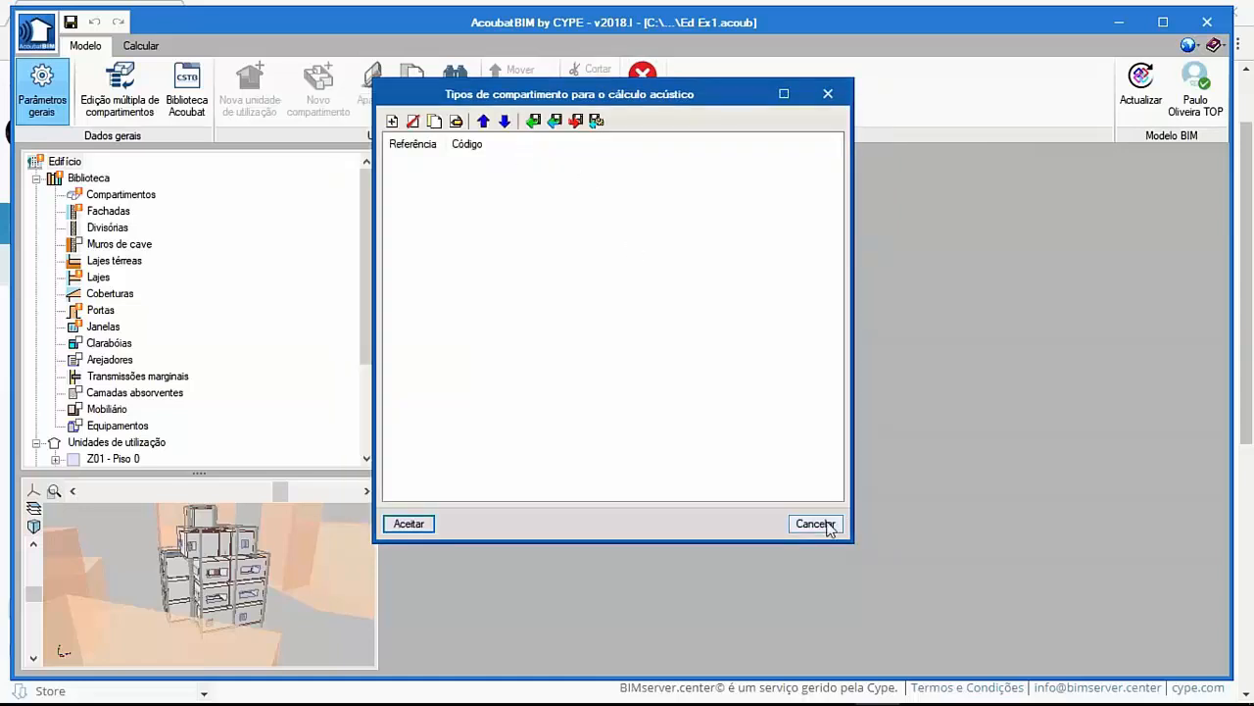
Examine the interaction settings between compartment types in the general parameters.
click(723, 274)
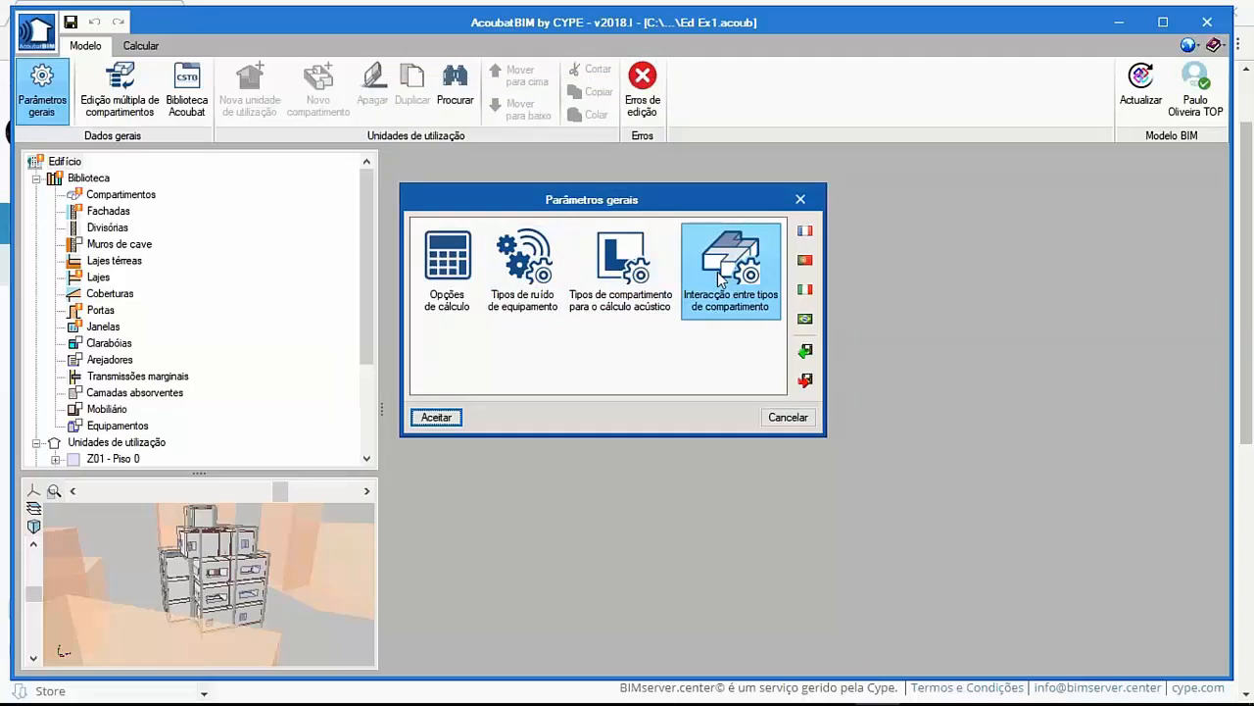
click(718, 277)
click(742, 358)
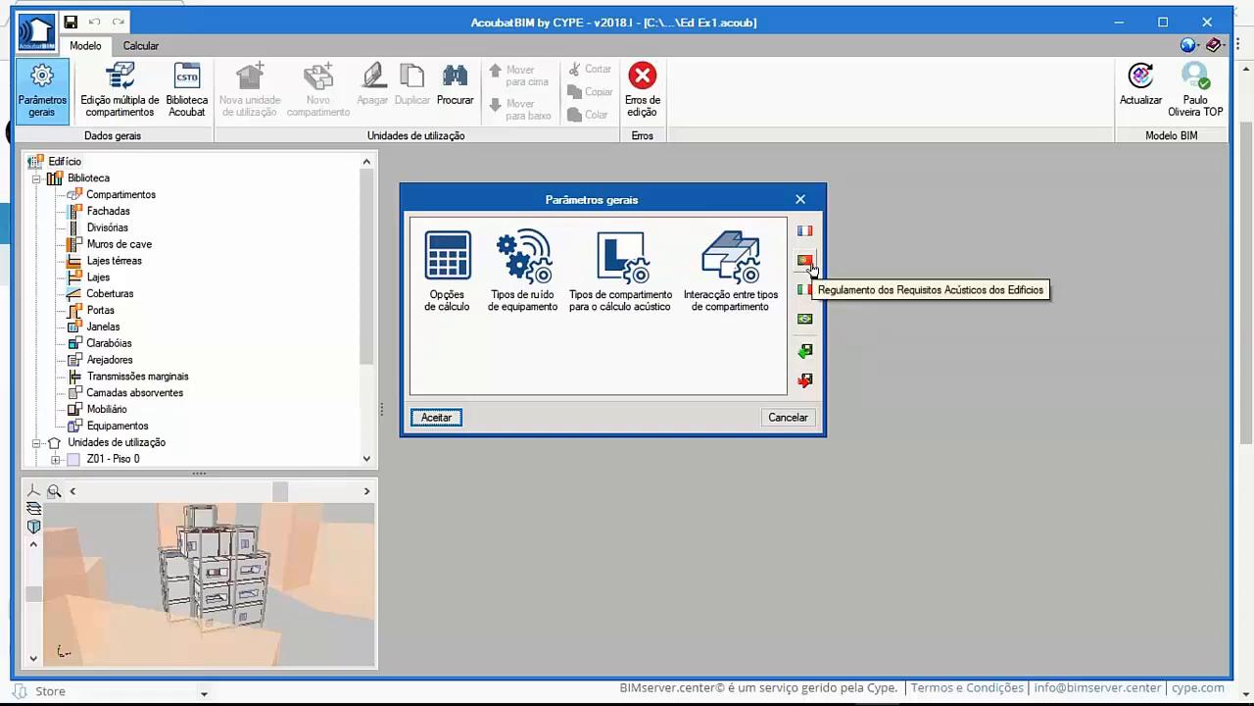
Apply the "Regulamento dos Requisitos Acústicos dos Edifícios" with Artigo 6 (commercial and service buildings) and "Ruído rosa (C)" as dominant noise.
click(806, 261)
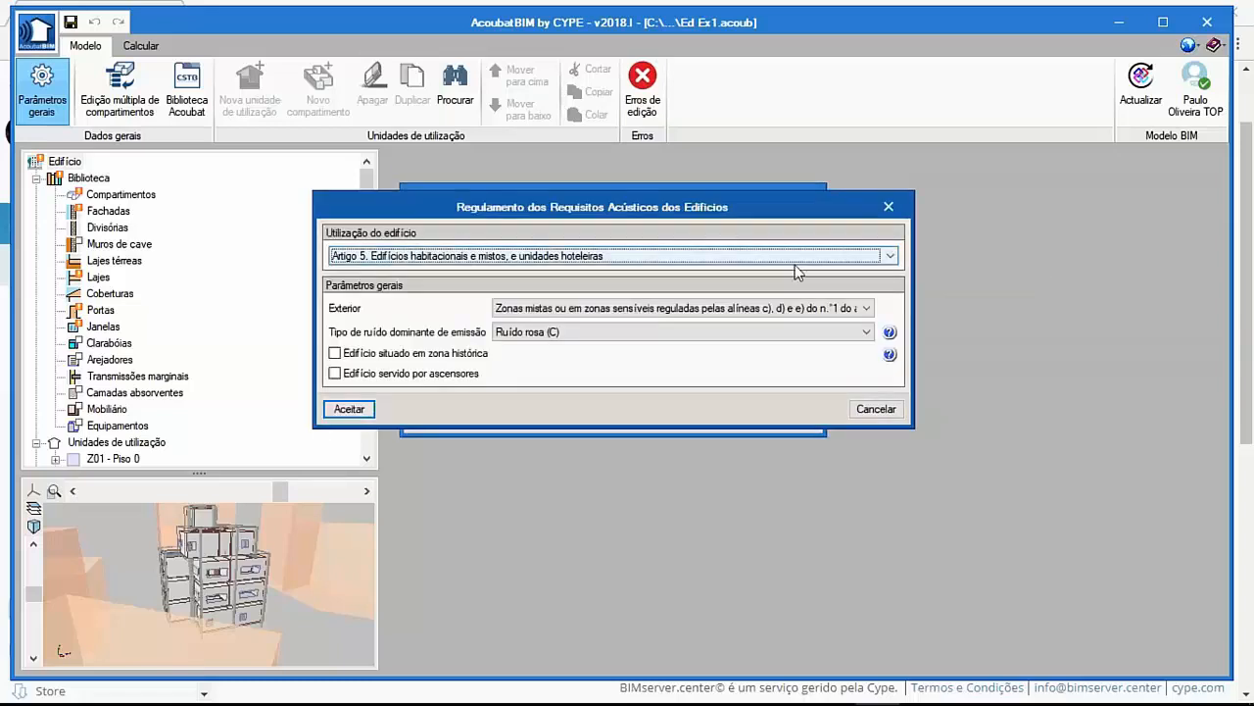
click(519, 256)
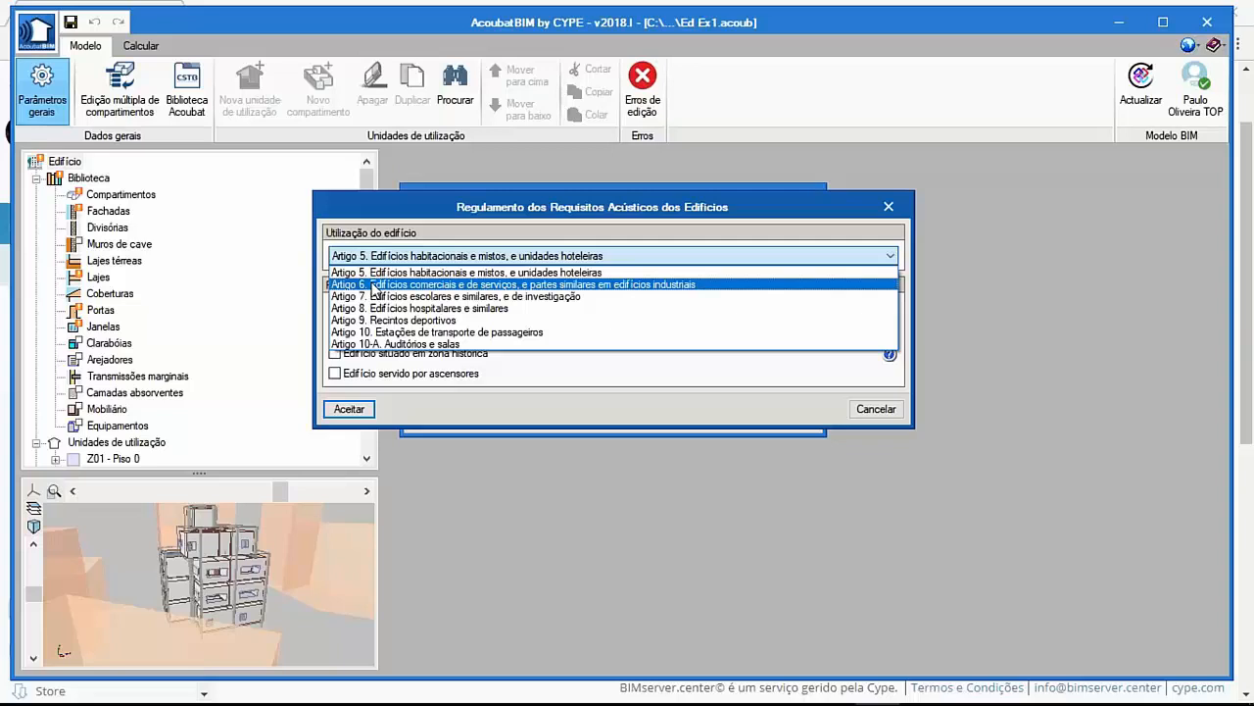
click(374, 284)
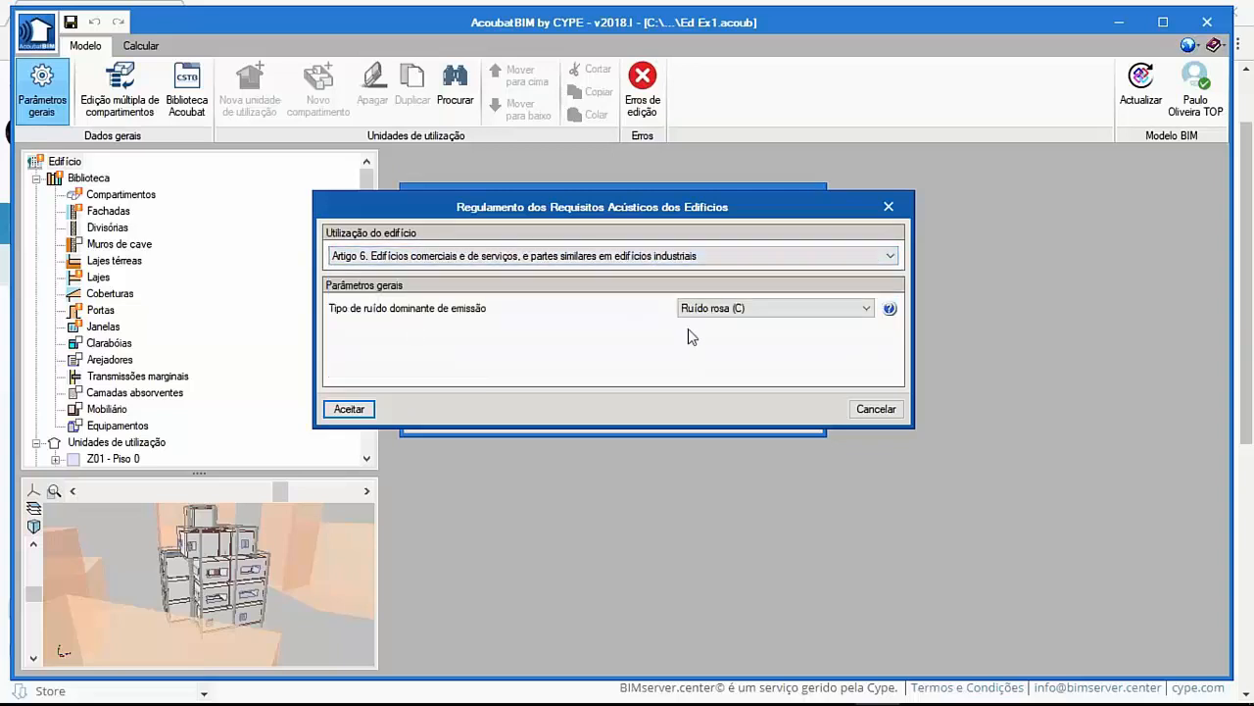
click(753, 310)
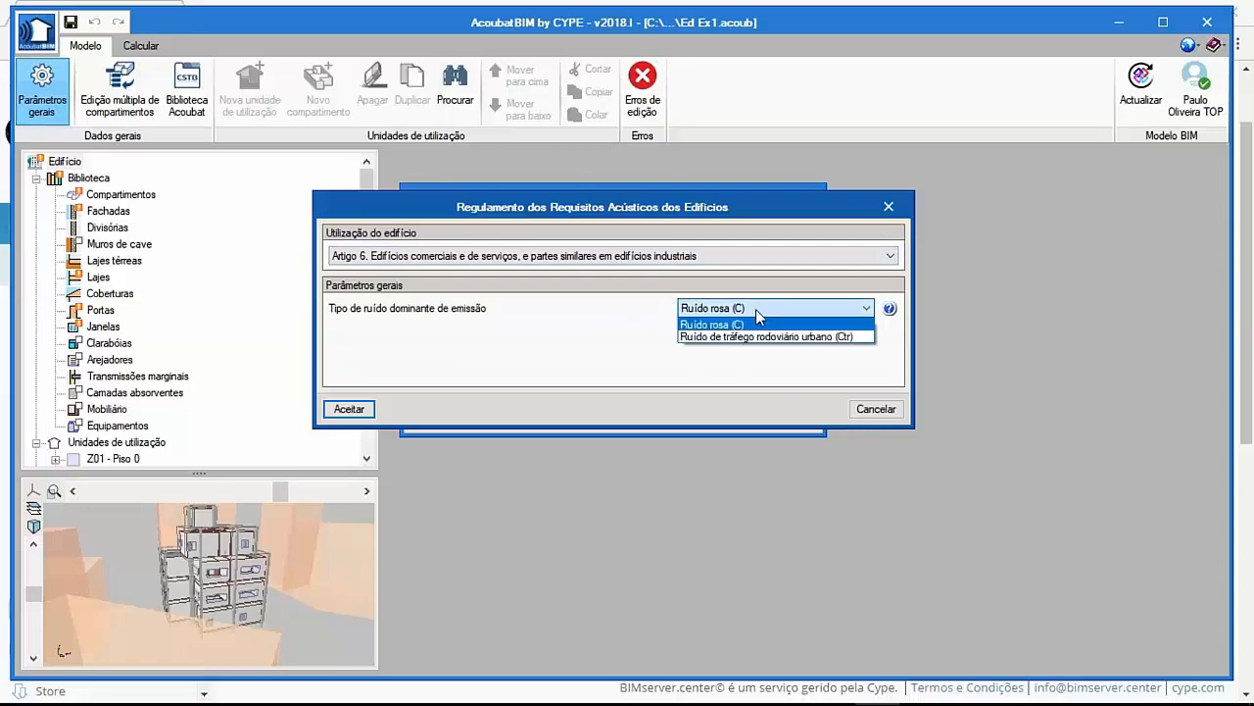
click(757, 323)
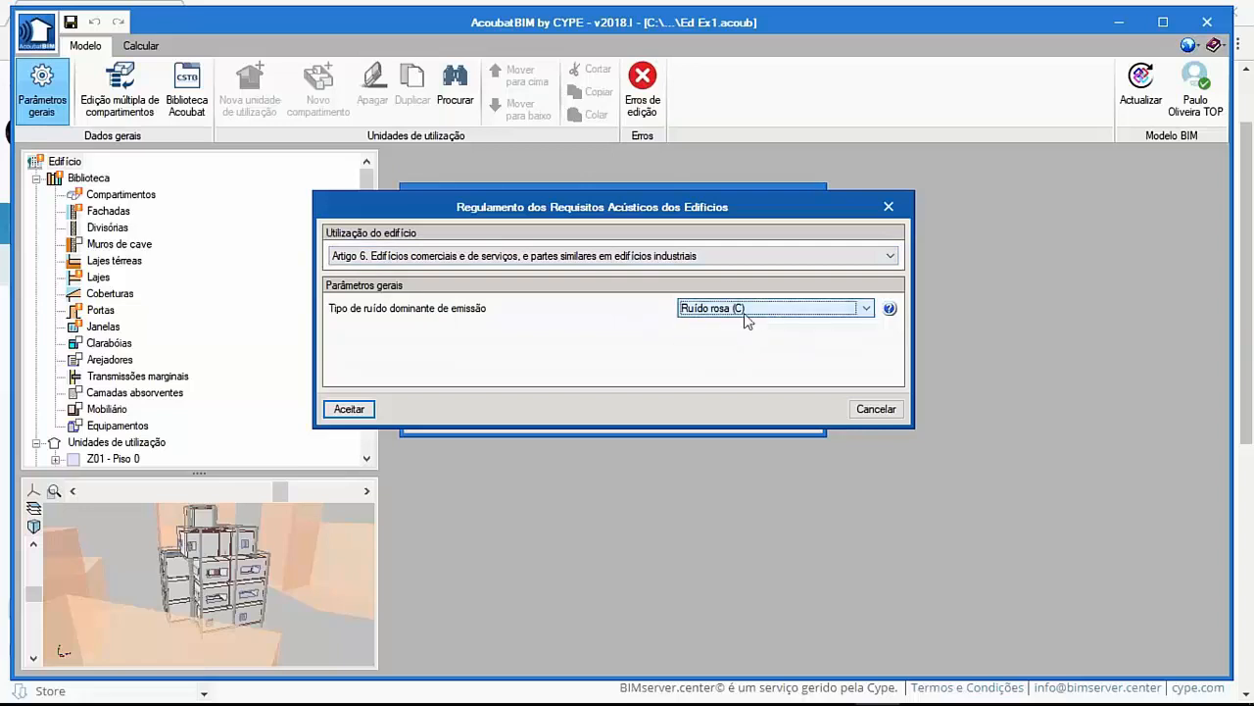
click(349, 409)
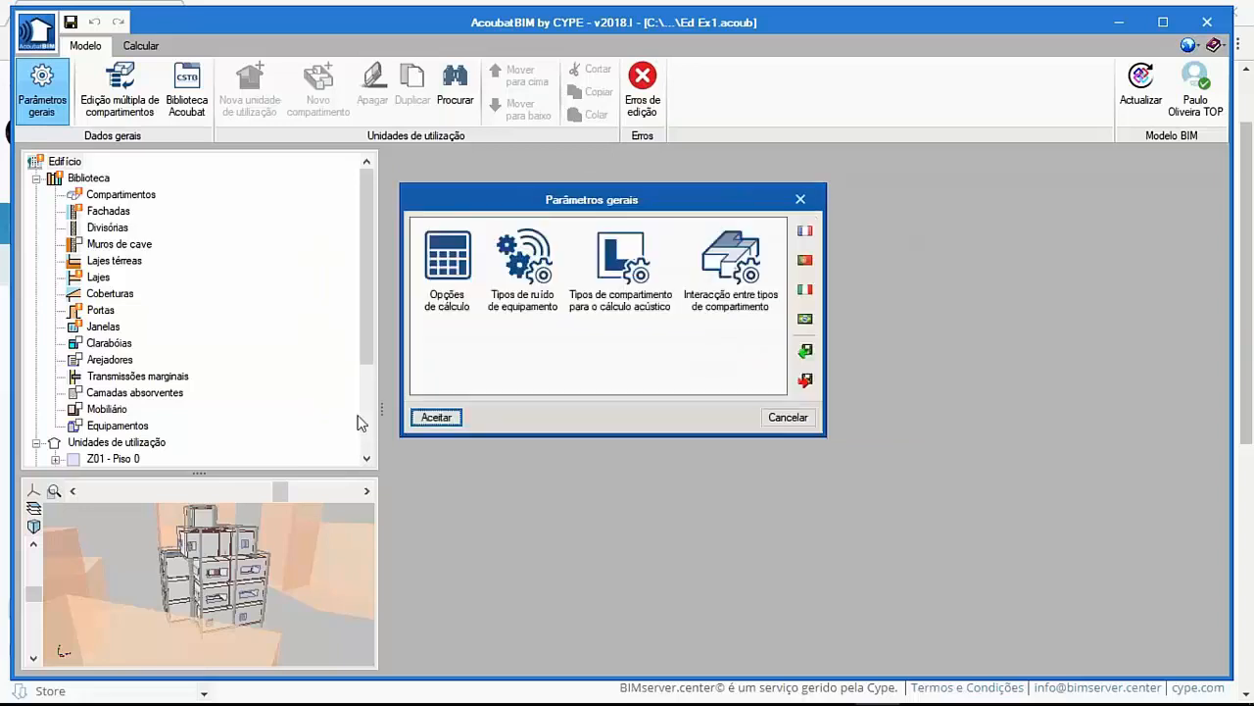
Check the calculation options and acoustic compartment types loaded from the Portuguese regulation, leaving both without changes.
click(464, 272)
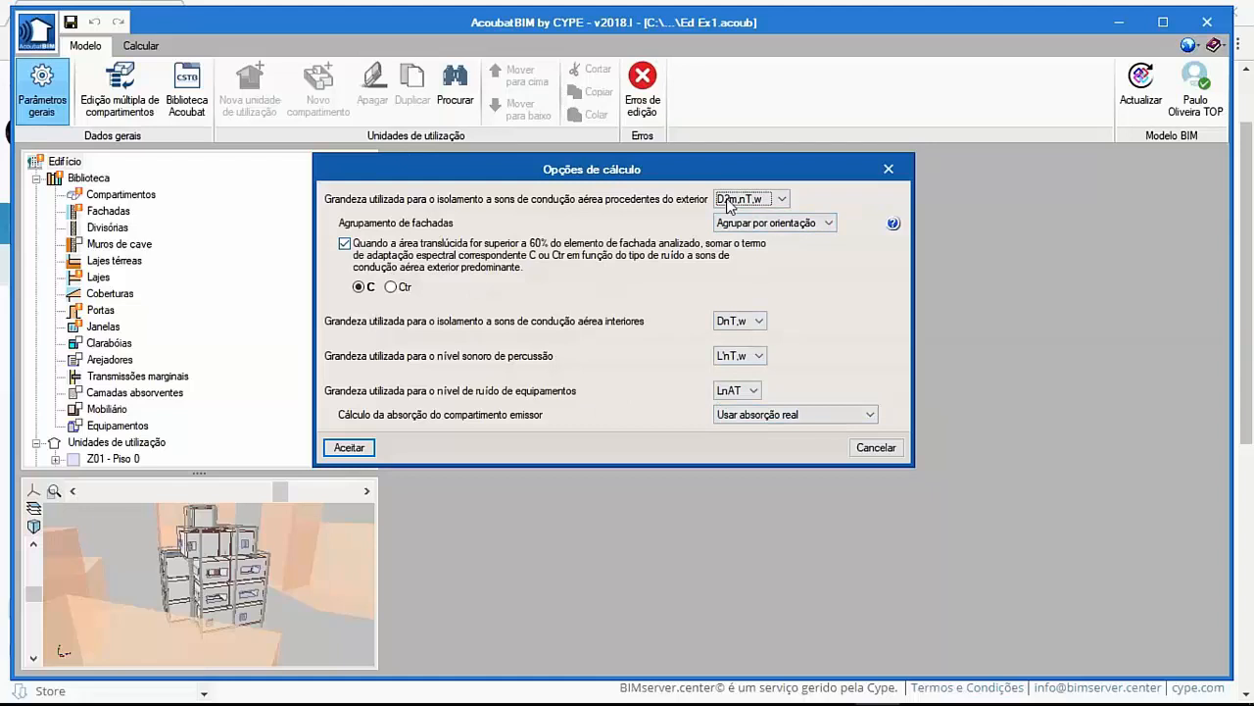
click(862, 446)
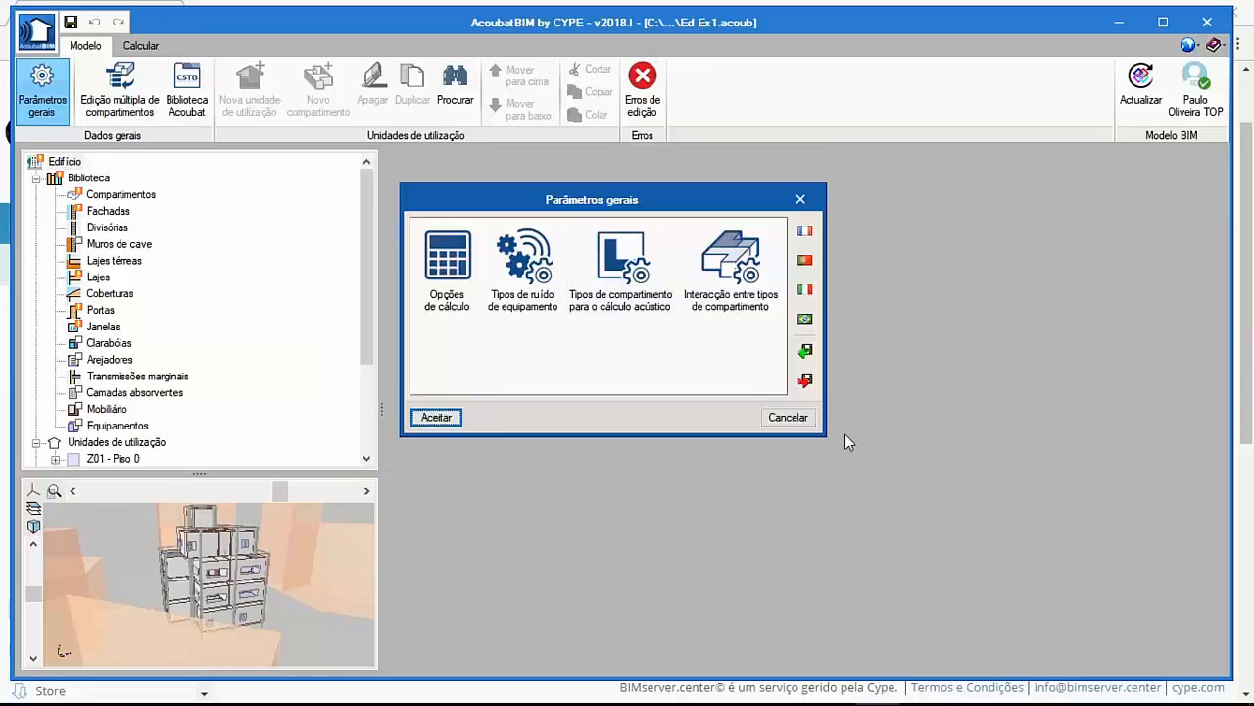
click(598, 259)
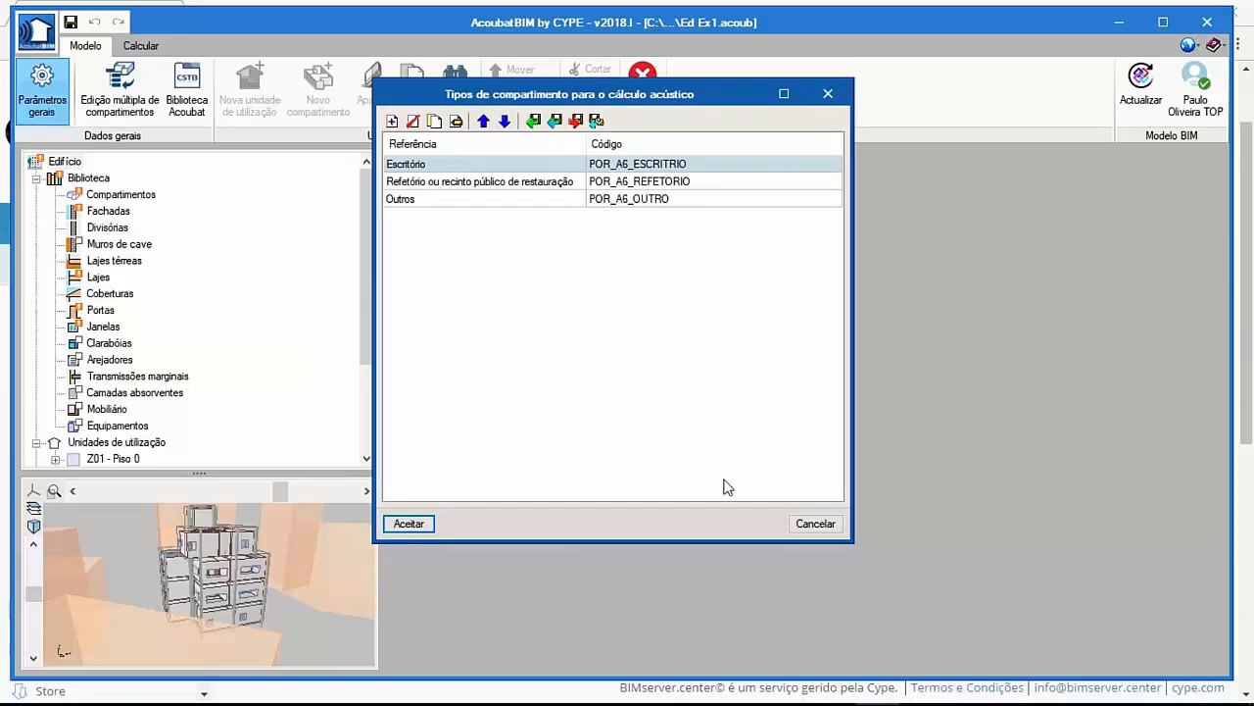
click(815, 524)
Review the interaction requirements for each receiver and emitter compartment type, and accept the general parameters.
double_click(745, 294)
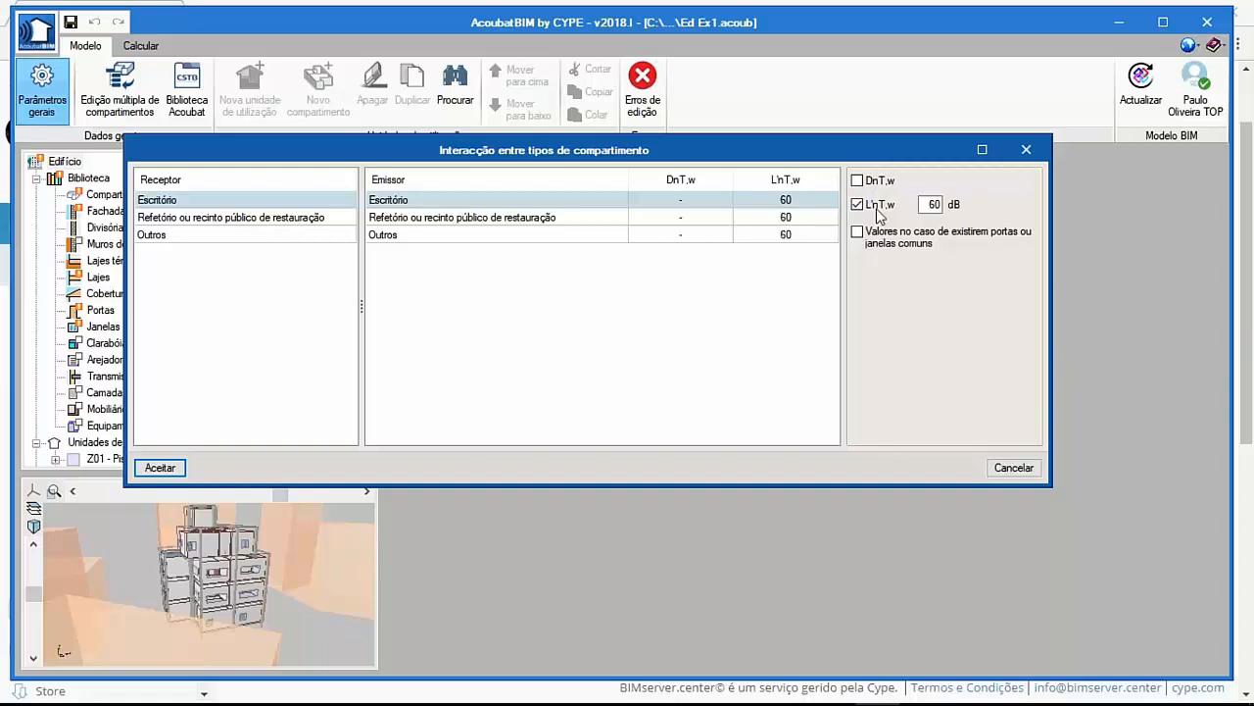
click(413, 218)
click(412, 233)
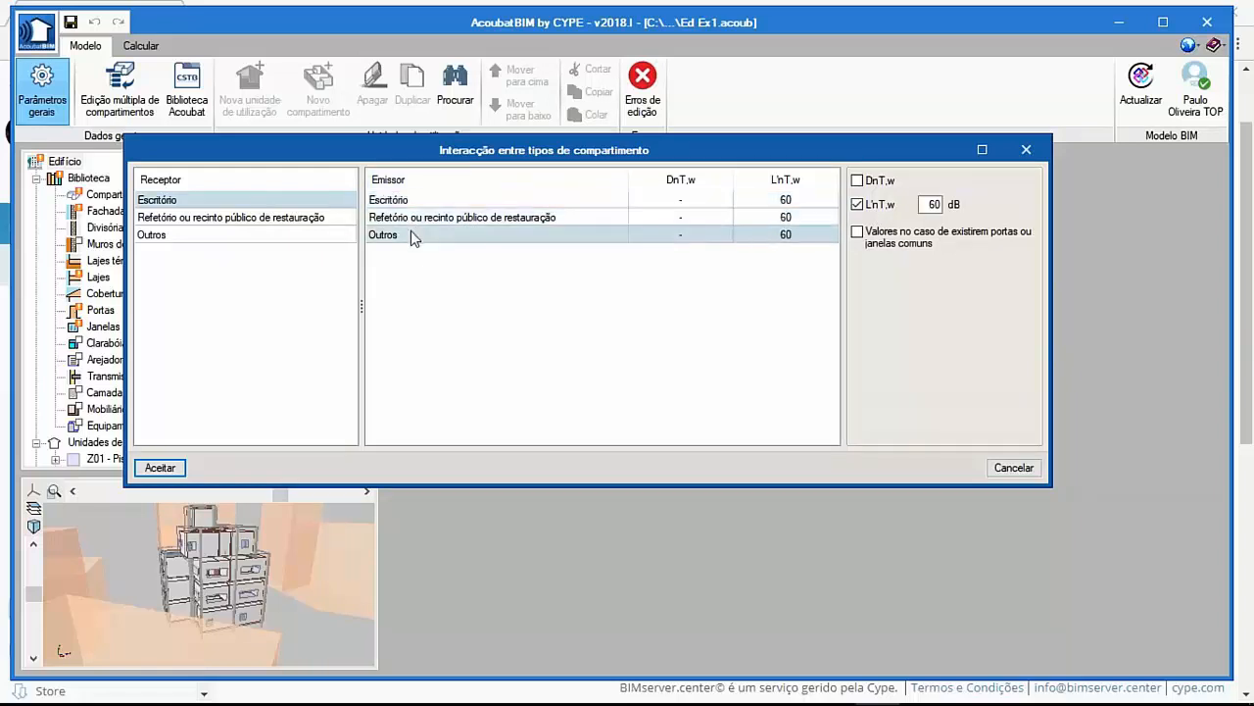
click(175, 202)
click(191, 222)
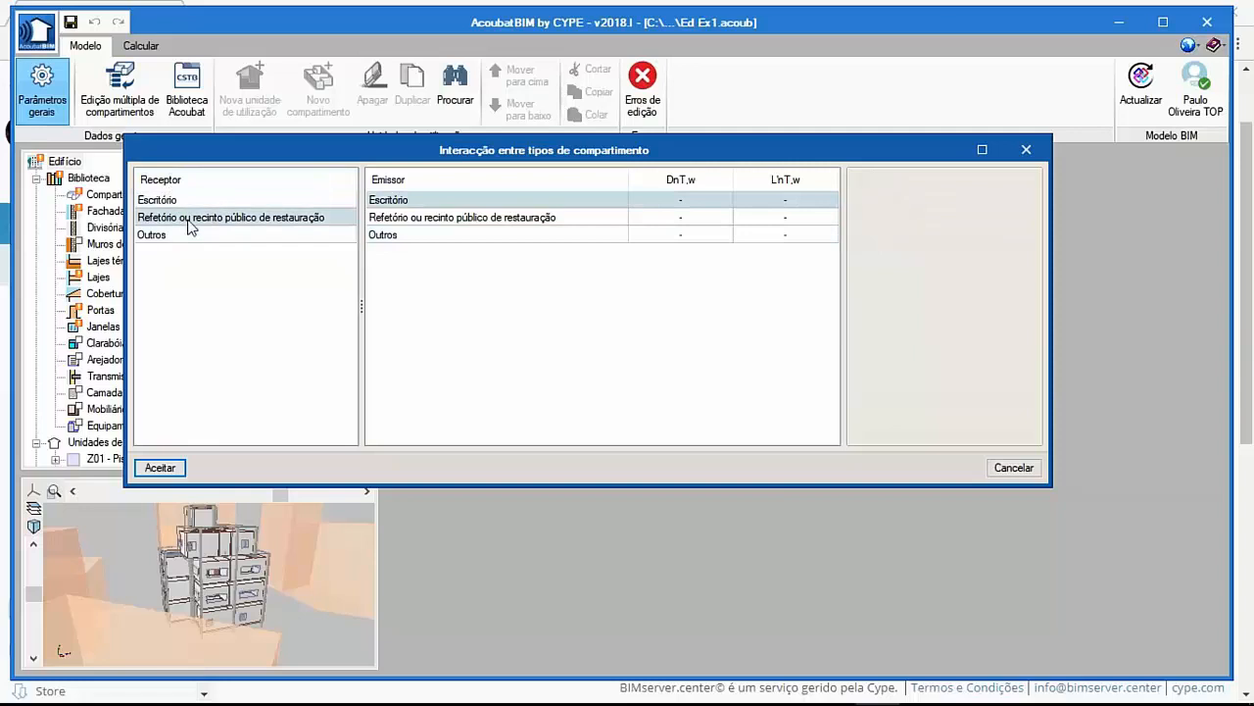
click(179, 235)
click(202, 201)
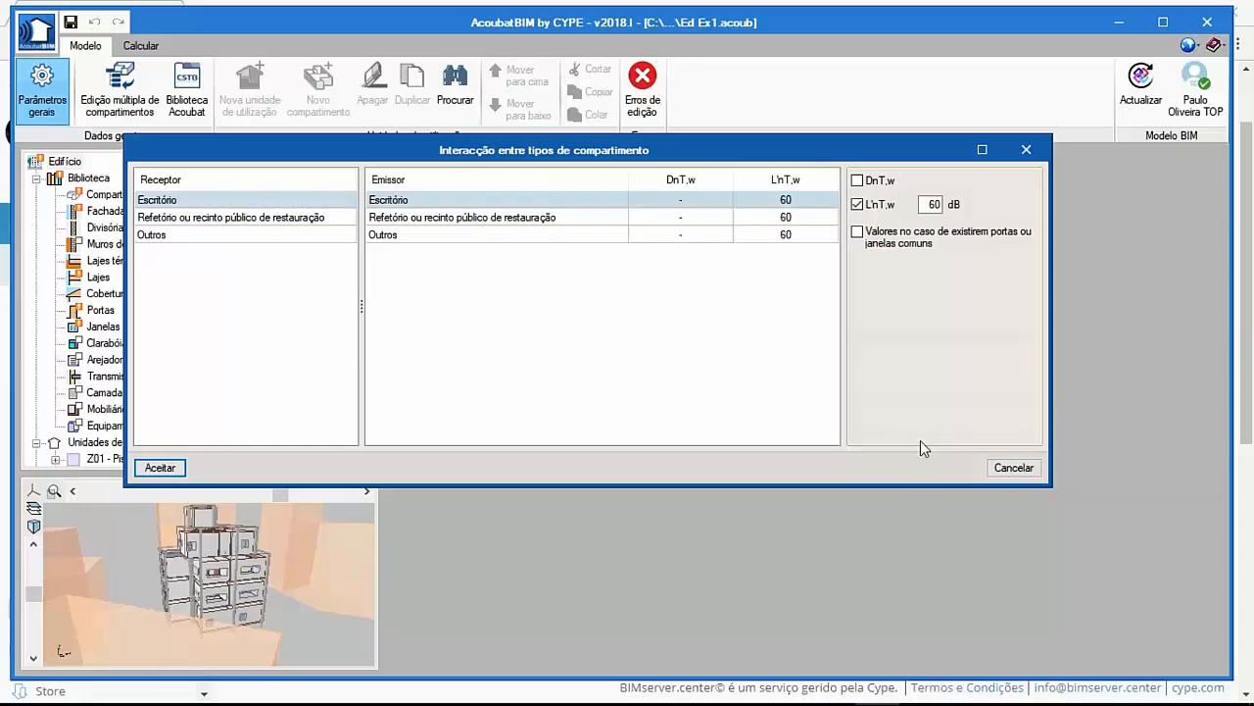
click(1015, 469)
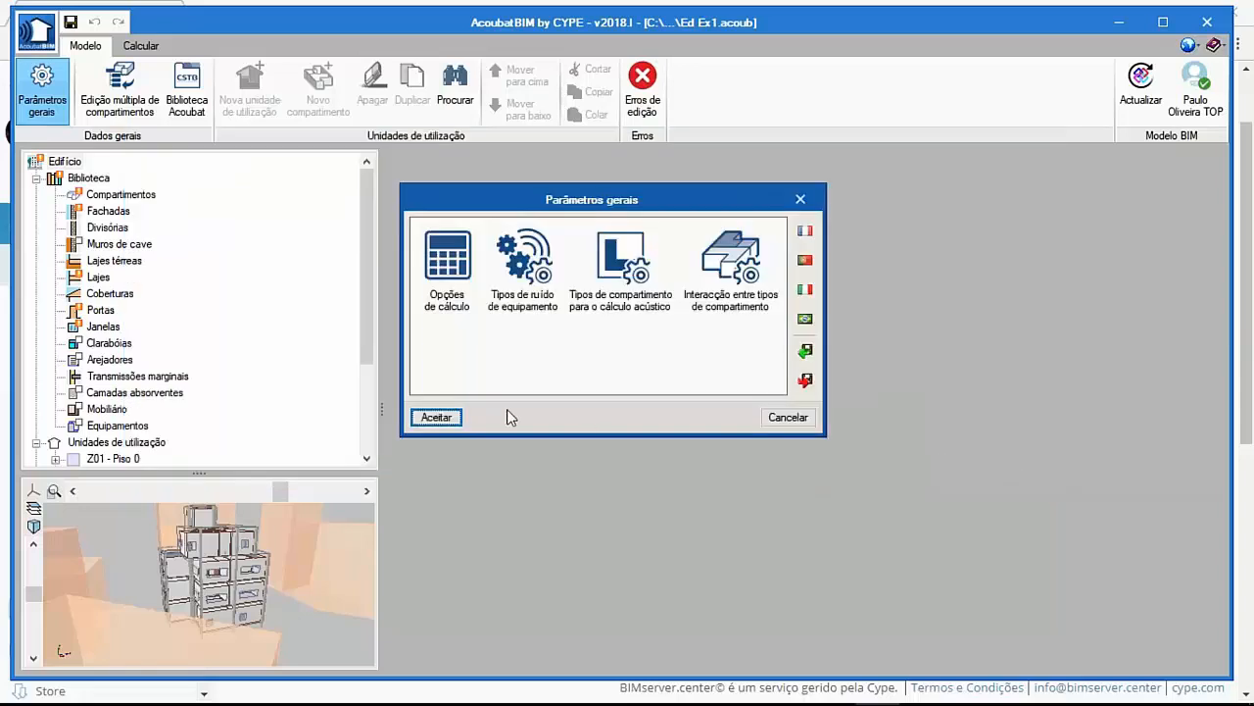
click(436, 417)
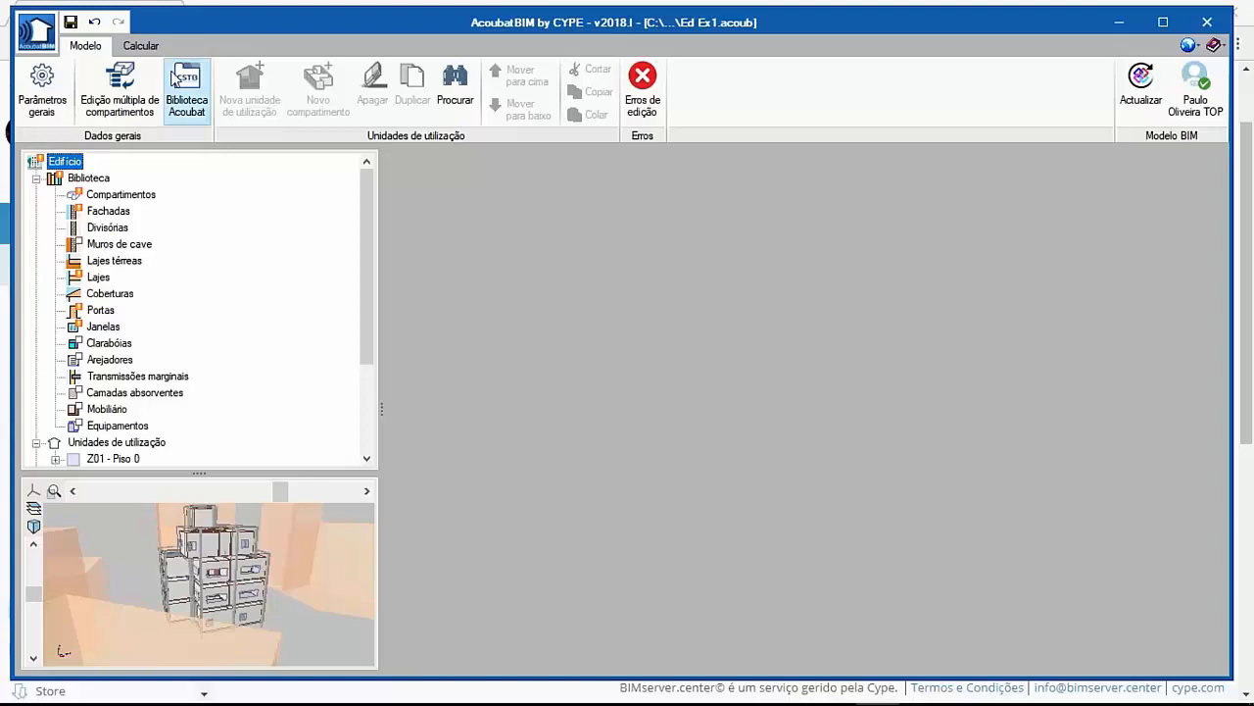
Examine the description and the ΔL, ΔR and R data of "Betonilha em feltro betumado desempenho 17 dB" in the Acoubat library.
click(193, 88)
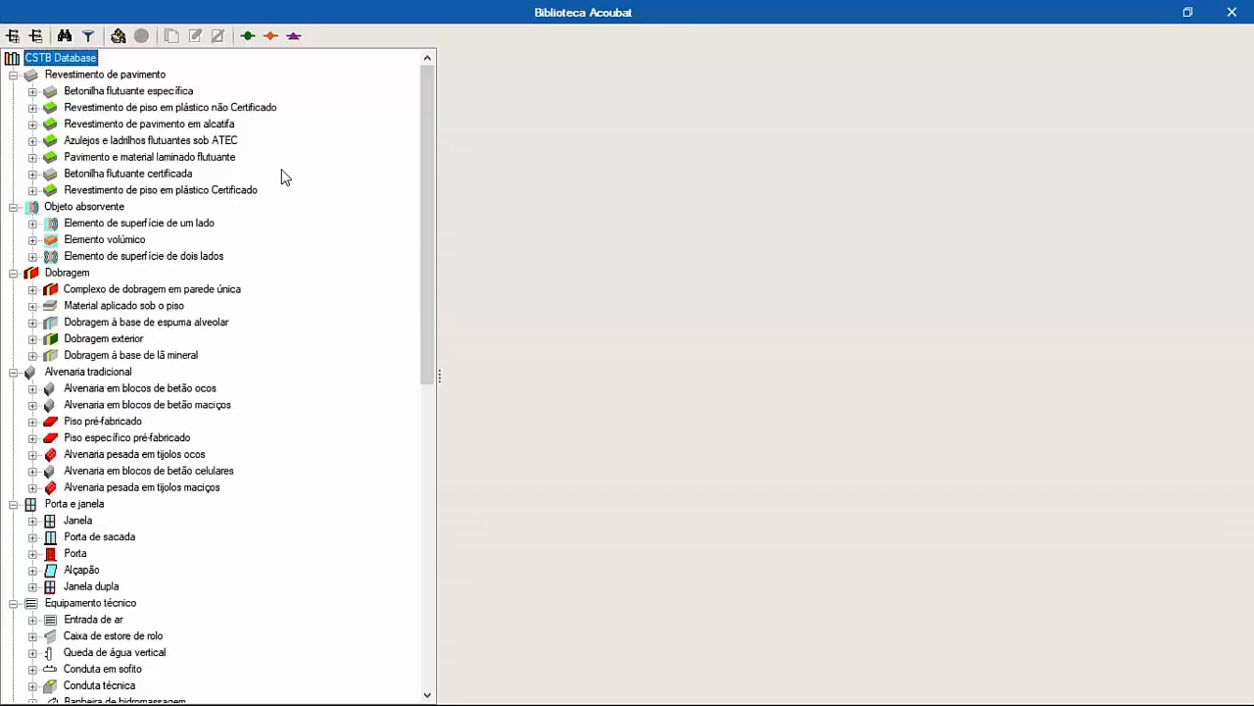
double_click(129, 97)
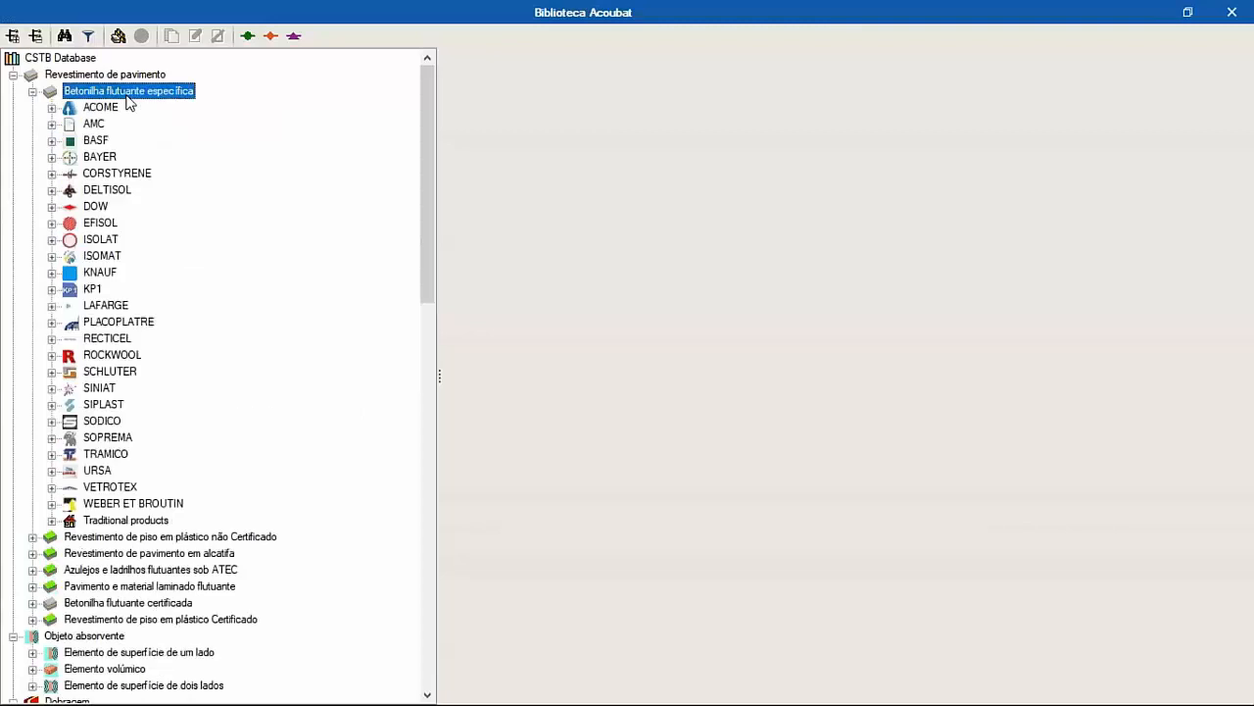
double_click(98, 519)
click(134, 539)
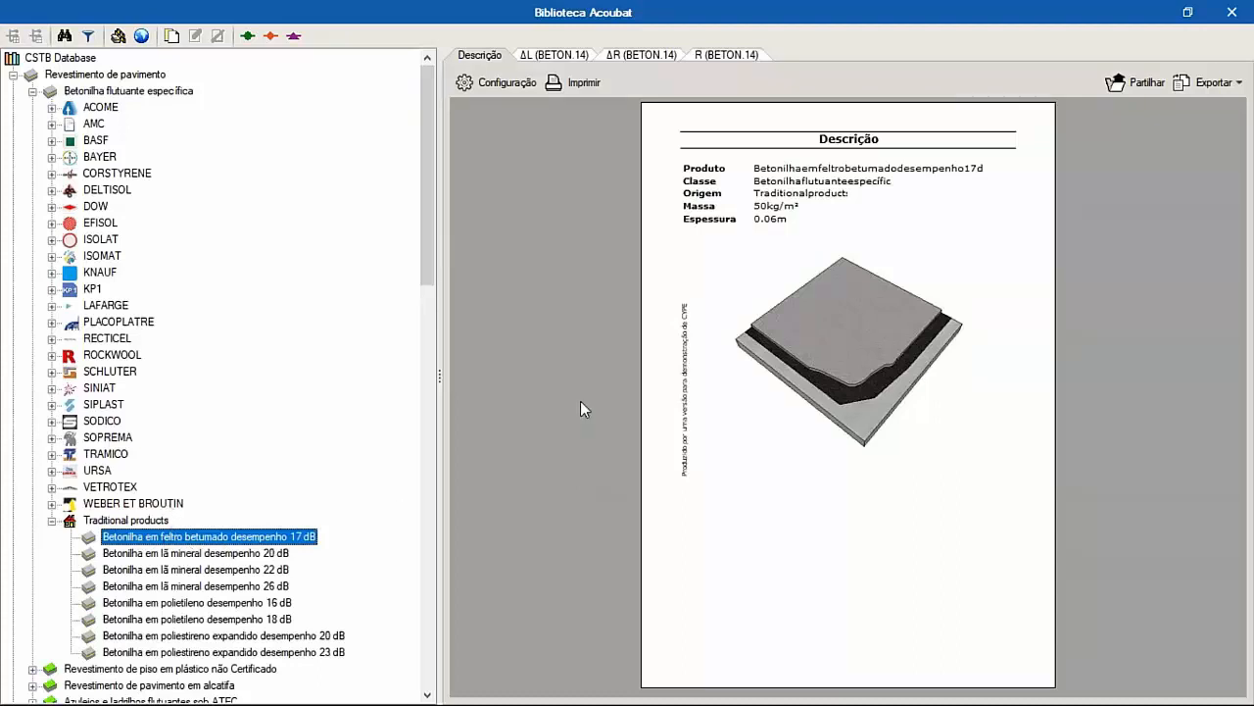
click(554, 56)
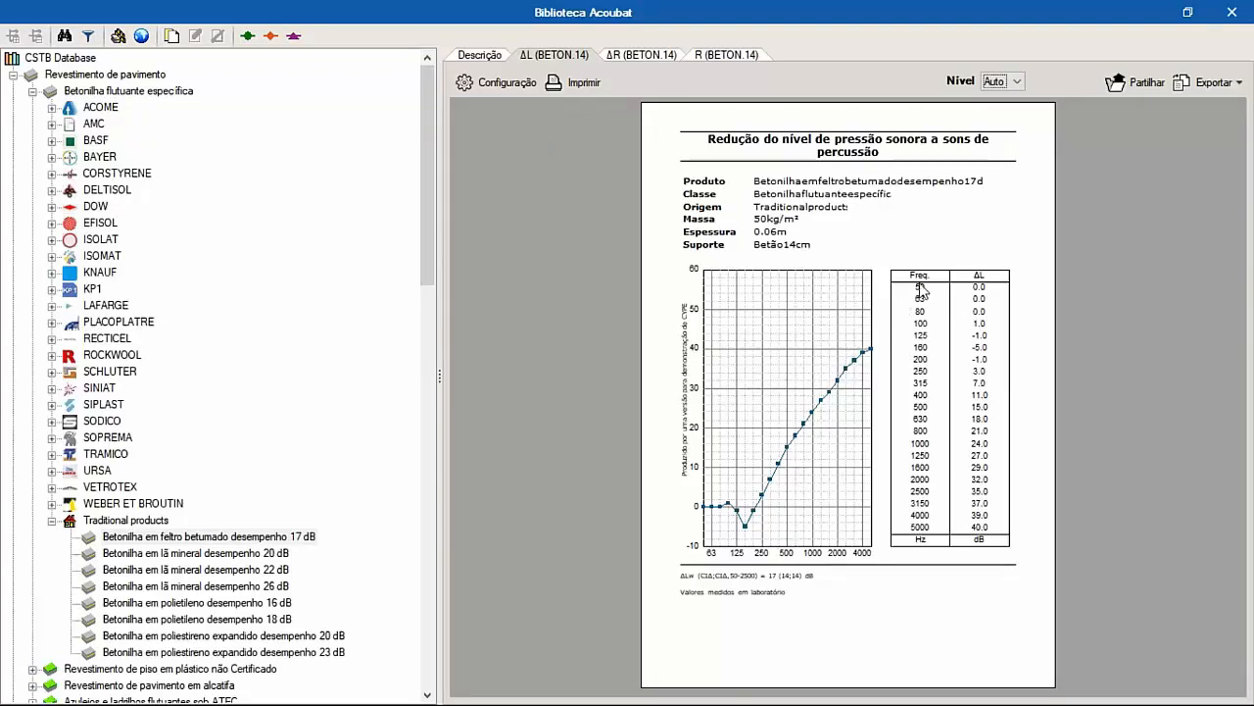
click(642, 57)
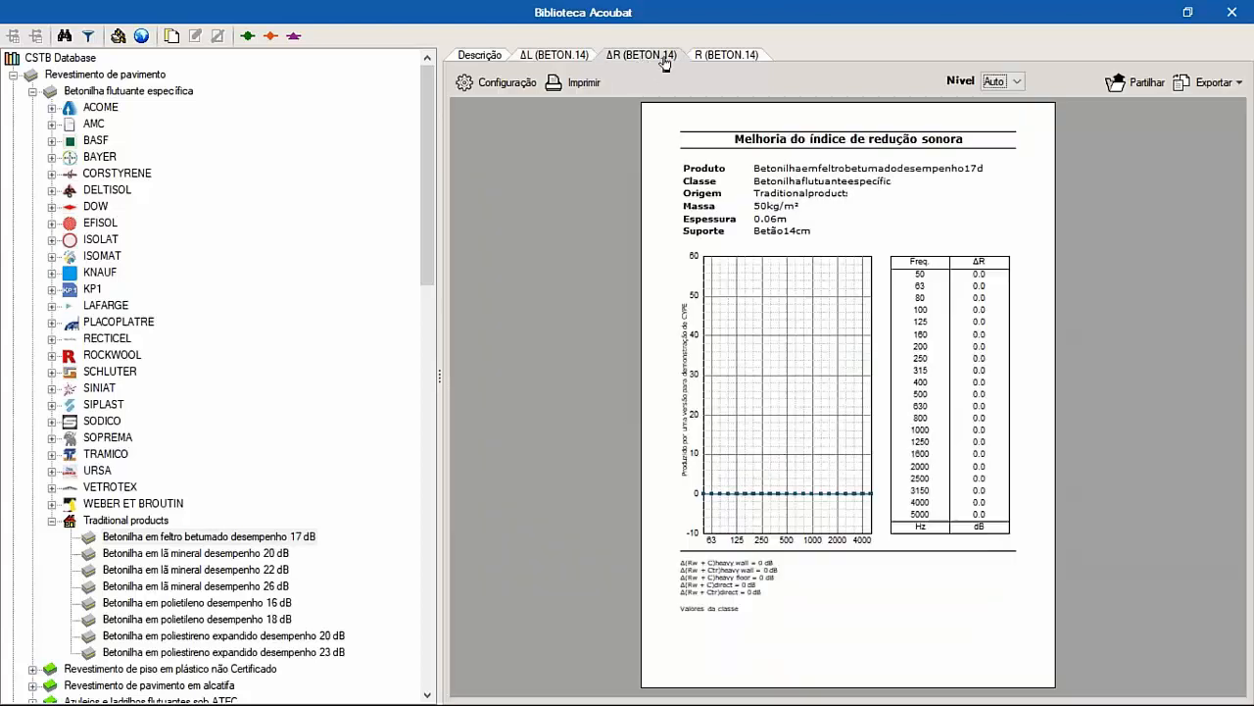
click(707, 56)
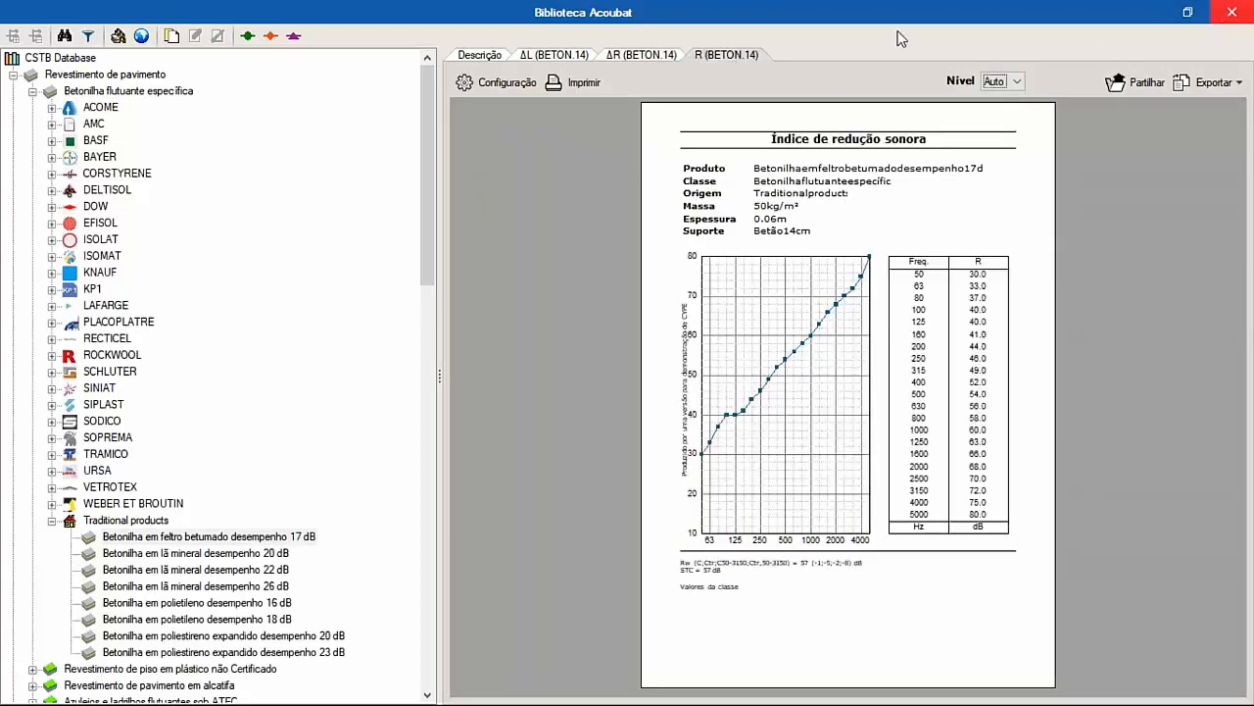
click(15, 75)
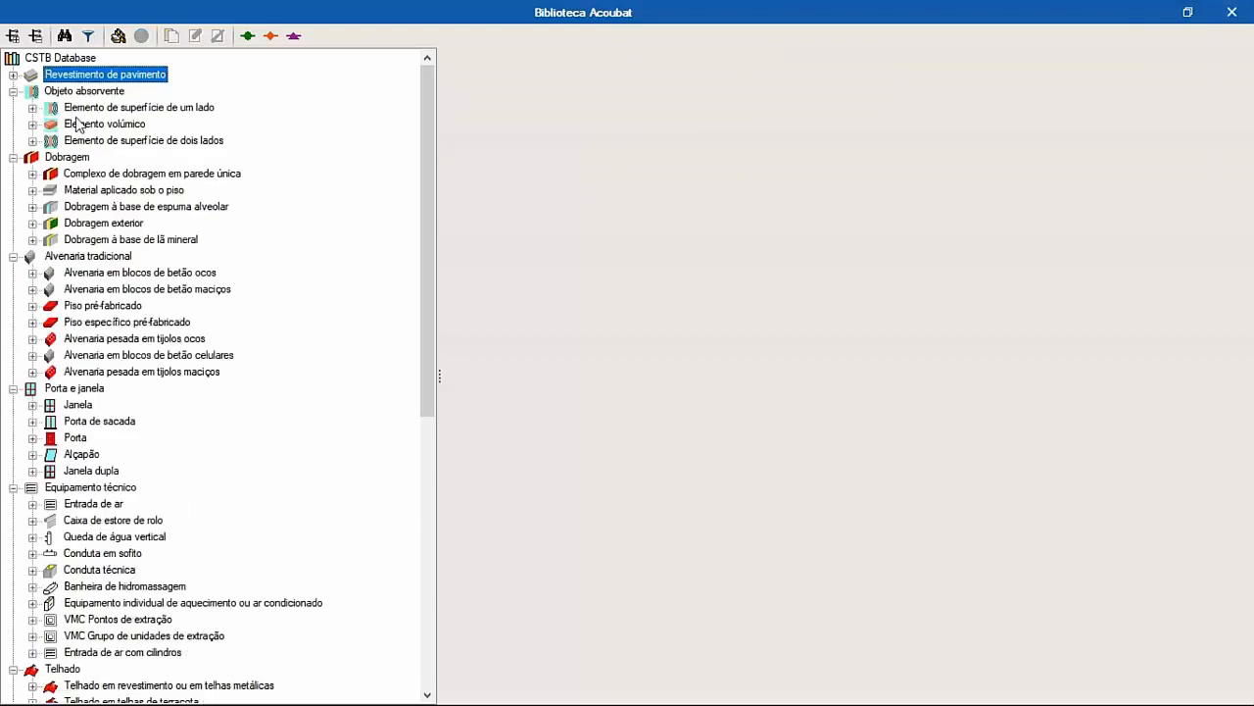
click(1231, 13)
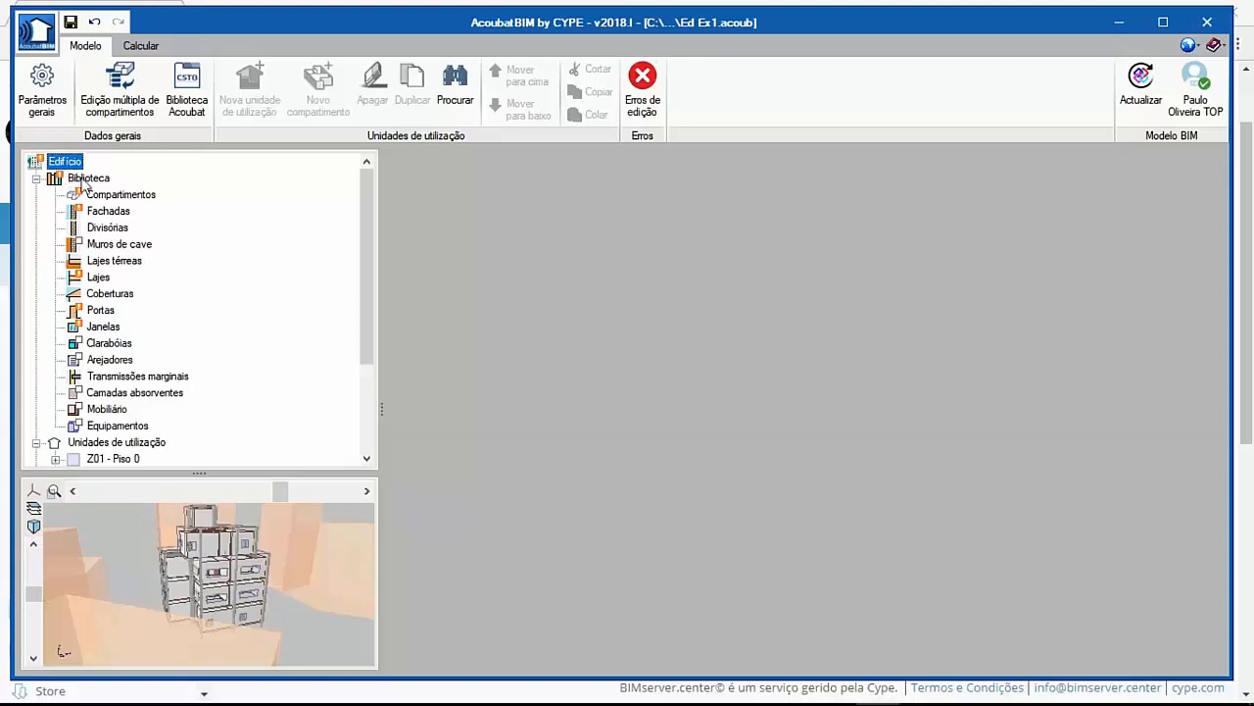
Set the Escritório compartment to Definido with acoustic compartment type Escritório.
click(99, 200)
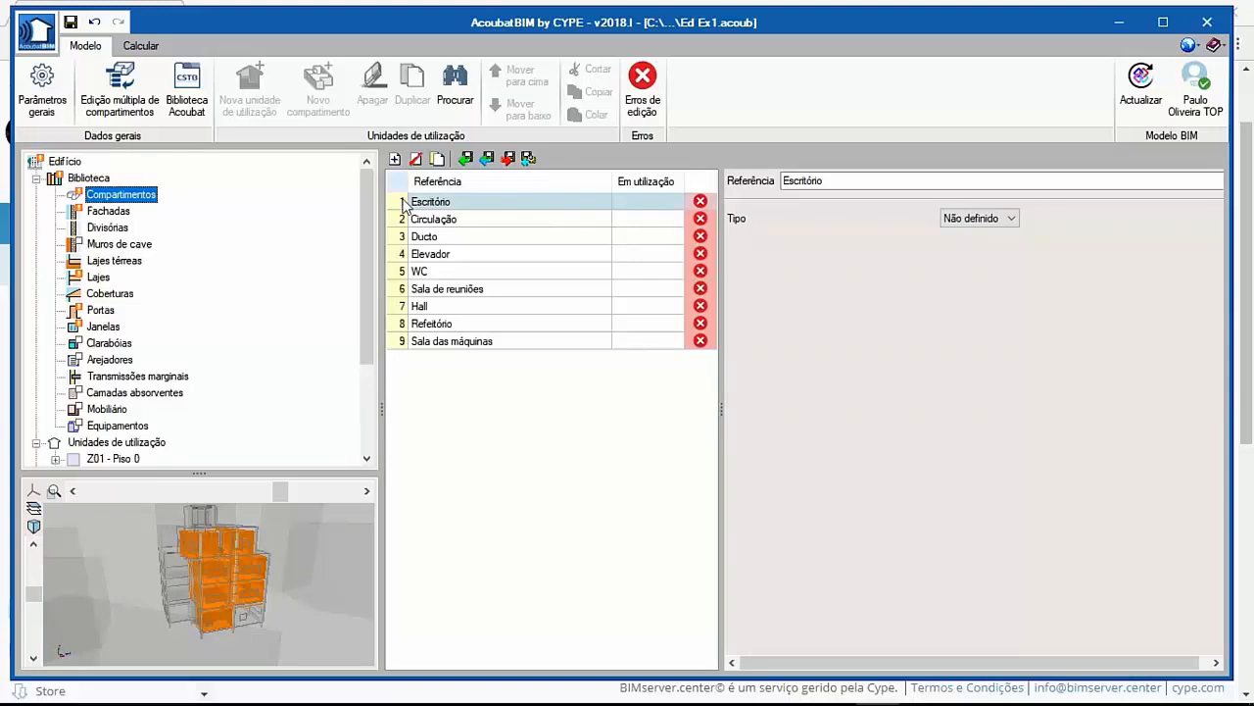
drag(194, 475, 212, 342)
drag(222, 523, 317, 503)
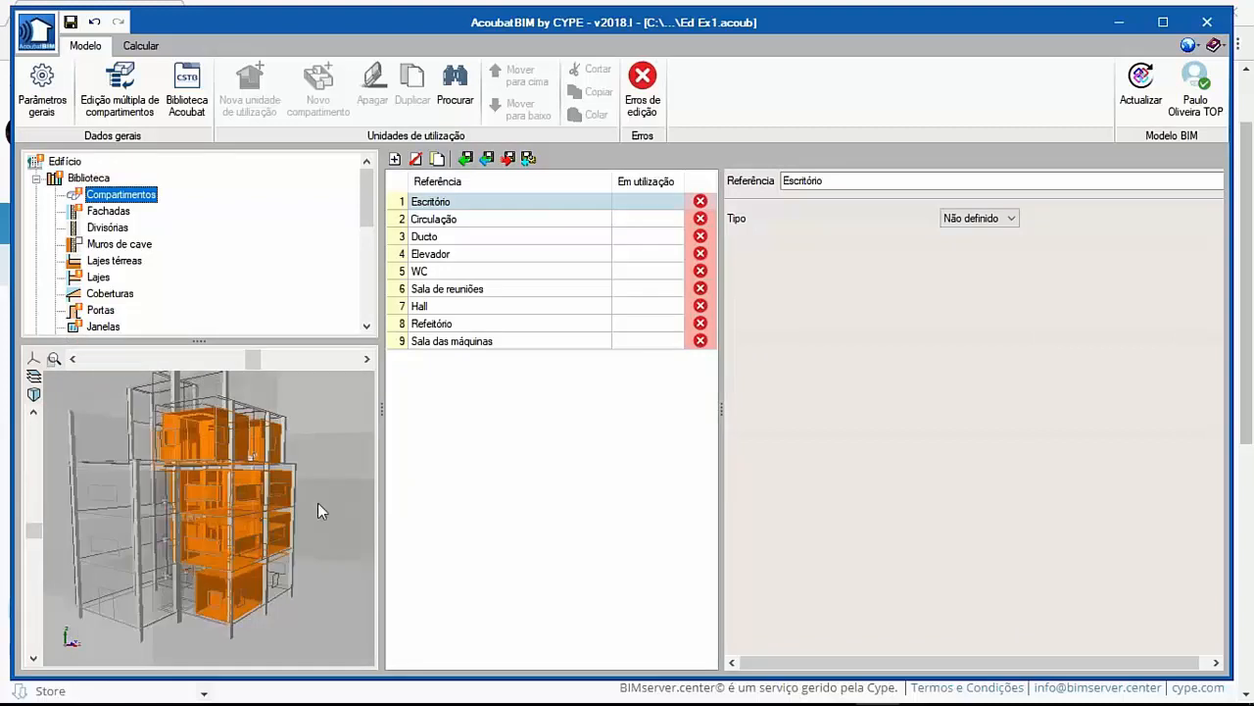
drag(267, 537, 263, 534)
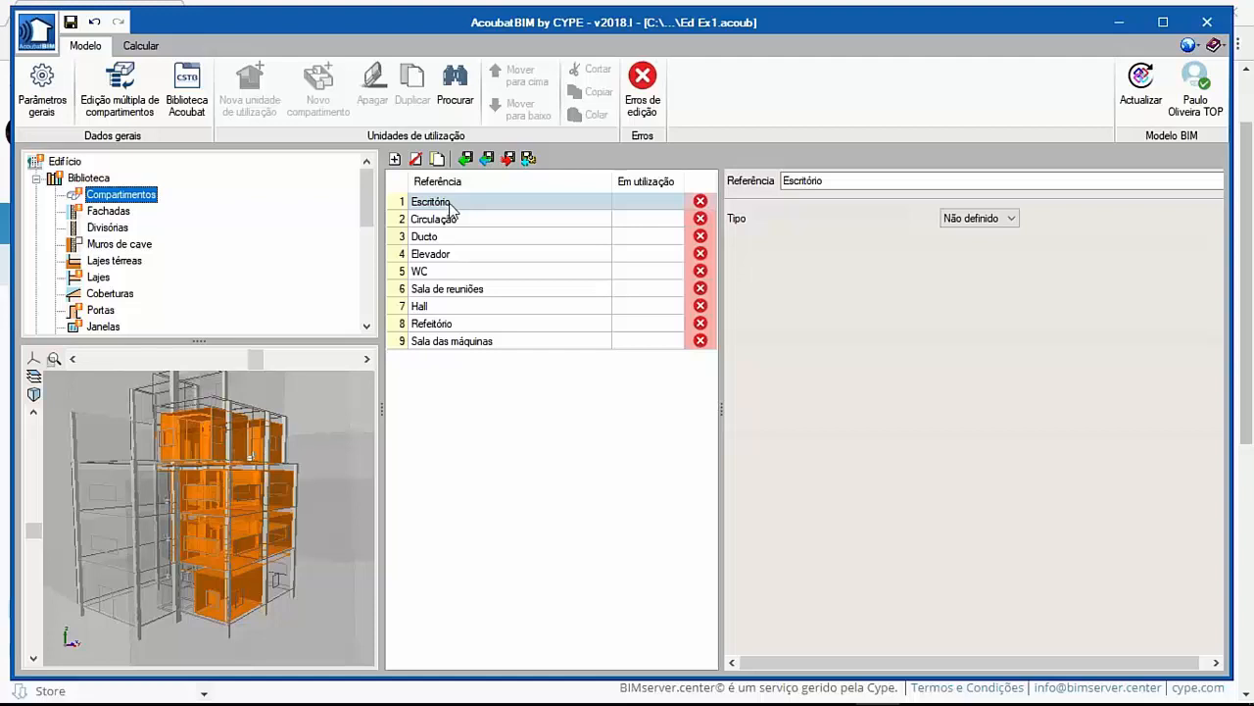
click(980, 218)
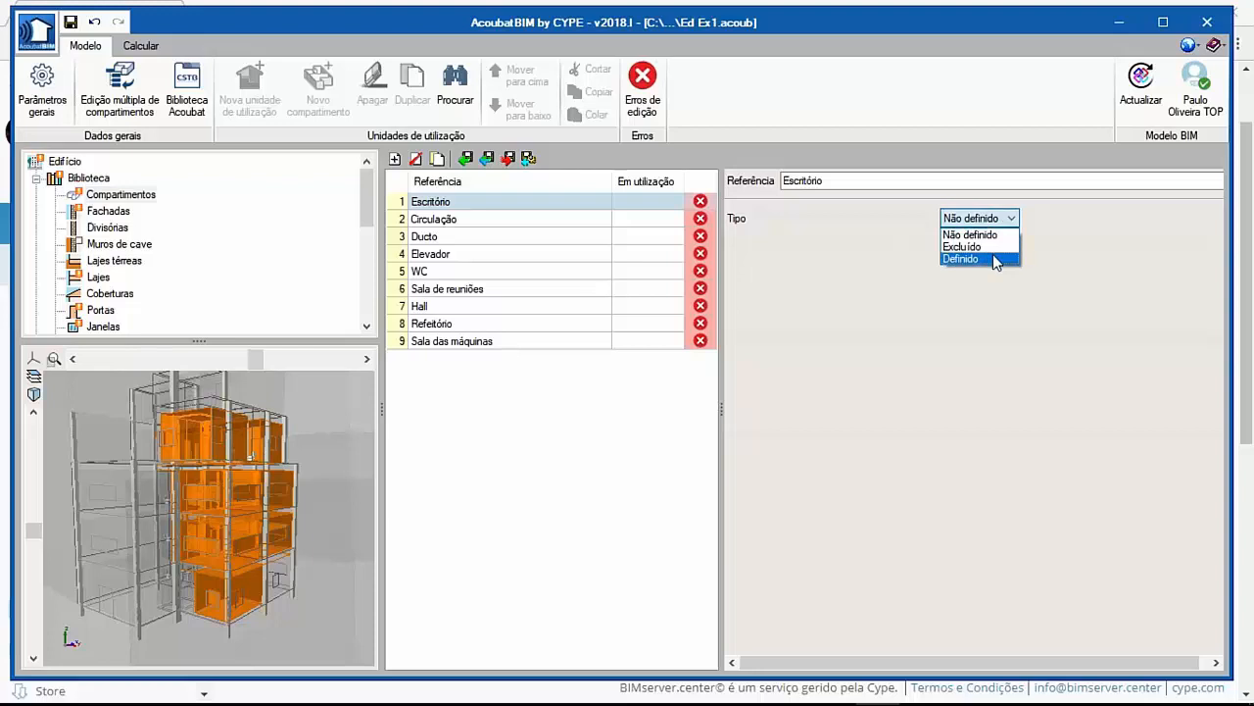
click(993, 257)
click(984, 255)
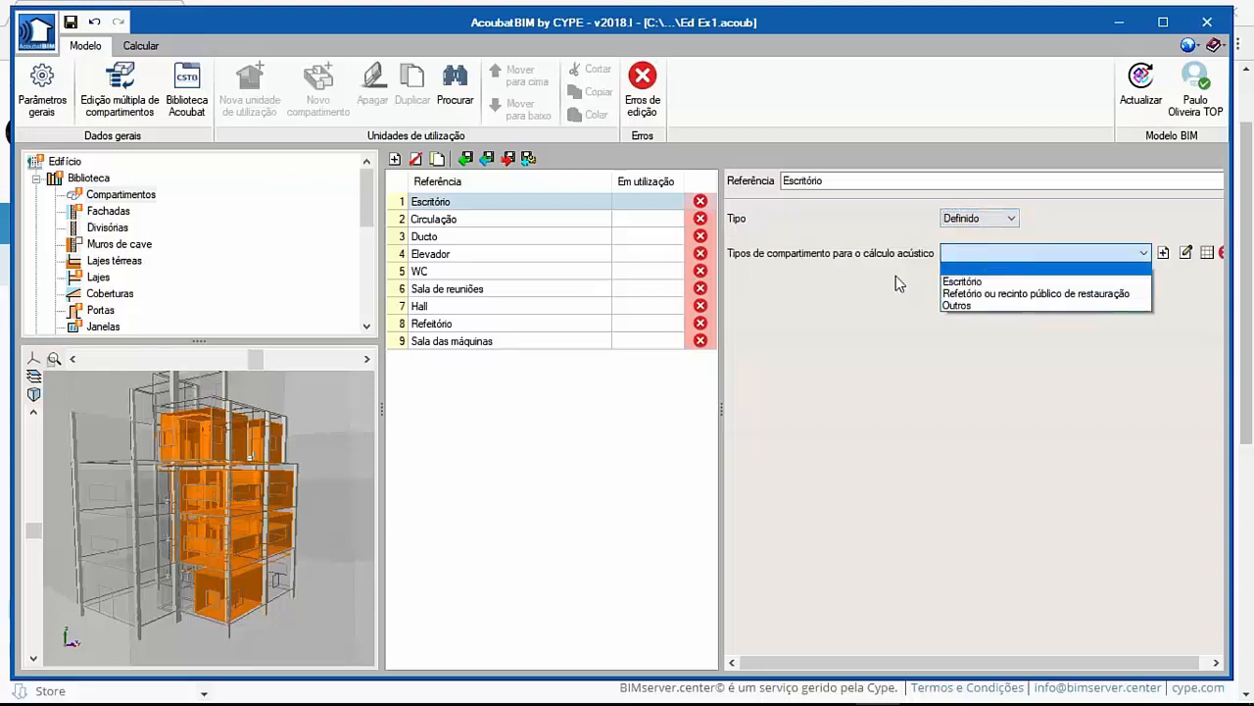
click(962, 266)
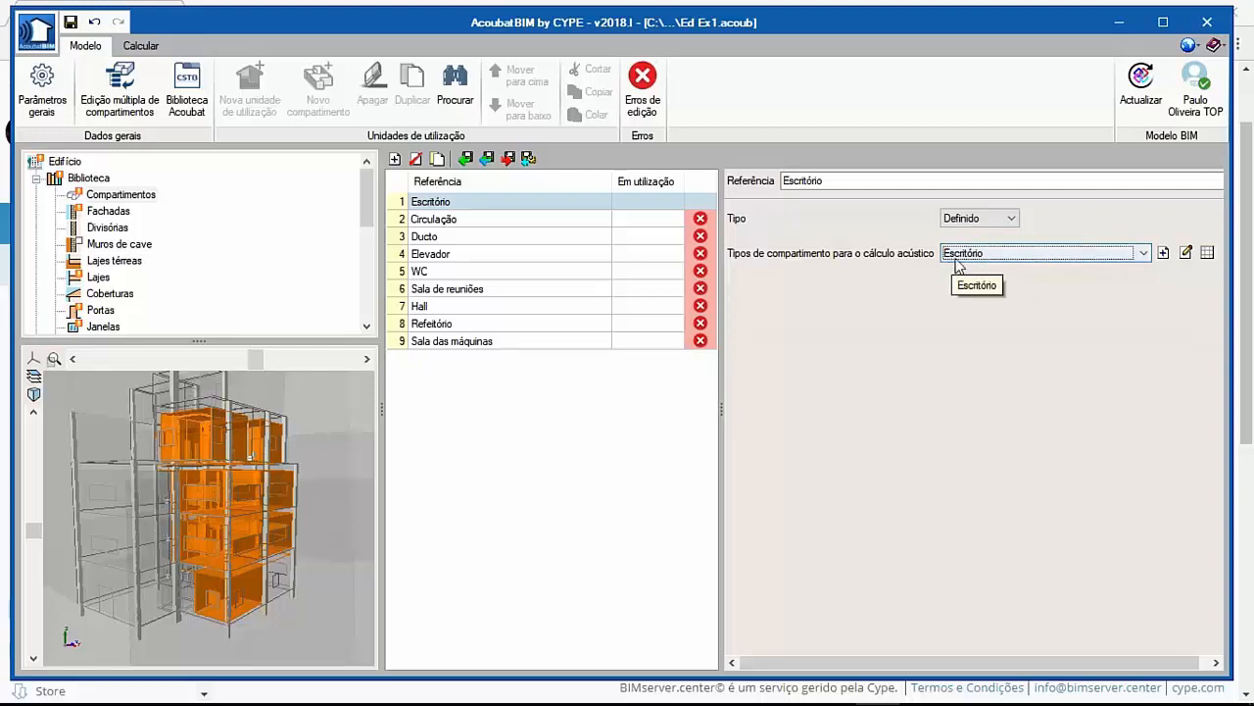
Check the list of acoustic compartment types in the general parameters, leaving without changes.
click(49, 90)
click(643, 288)
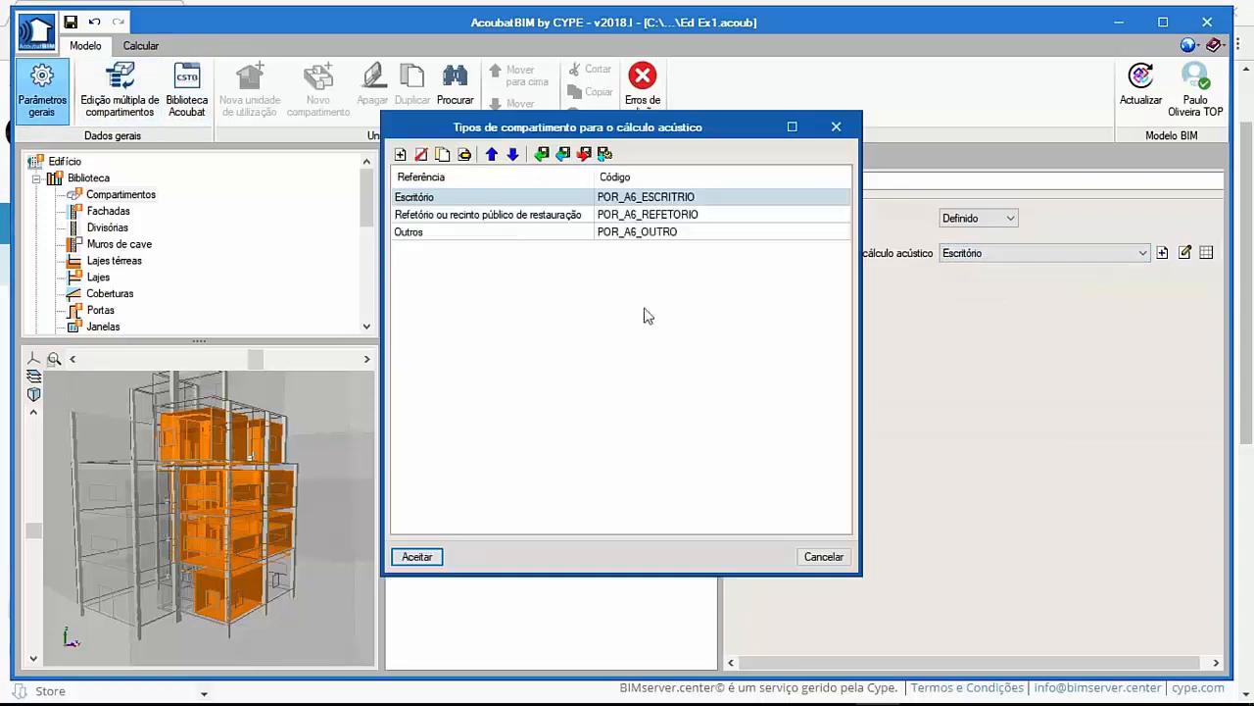
click(821, 556)
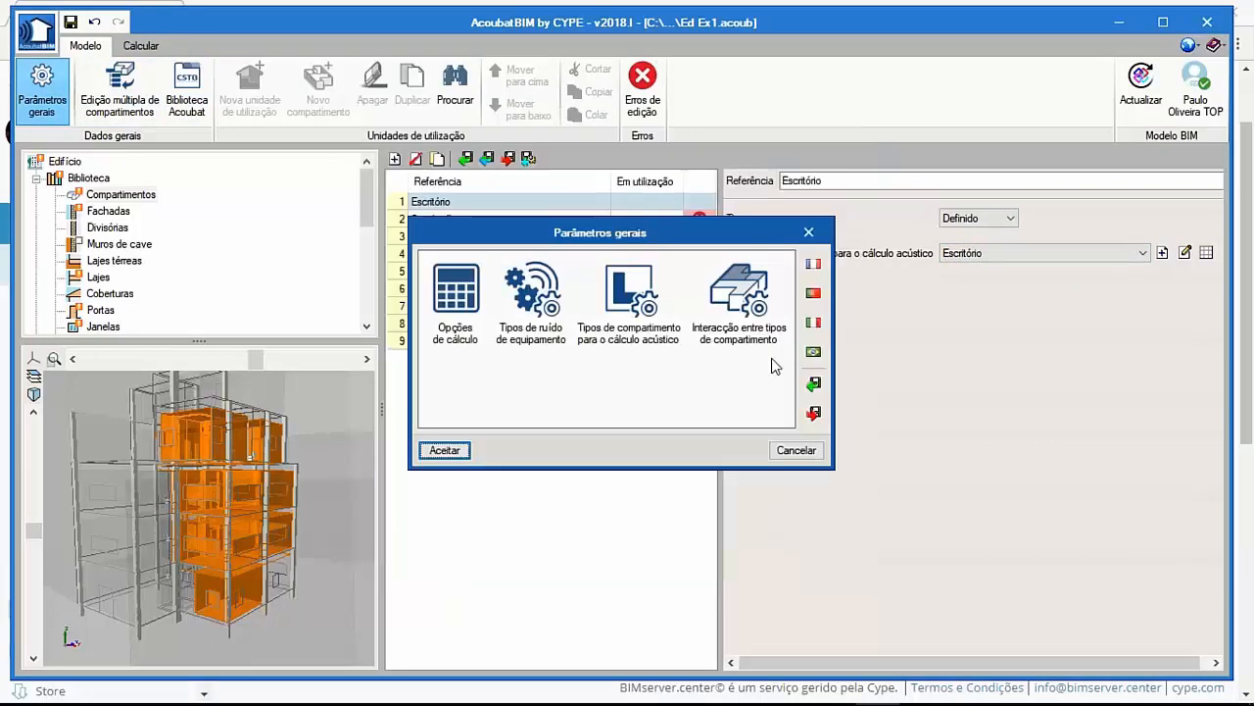
click(794, 451)
Set the Circulação compartment to Definido with acoustic compartment type Outros.
click(487, 219)
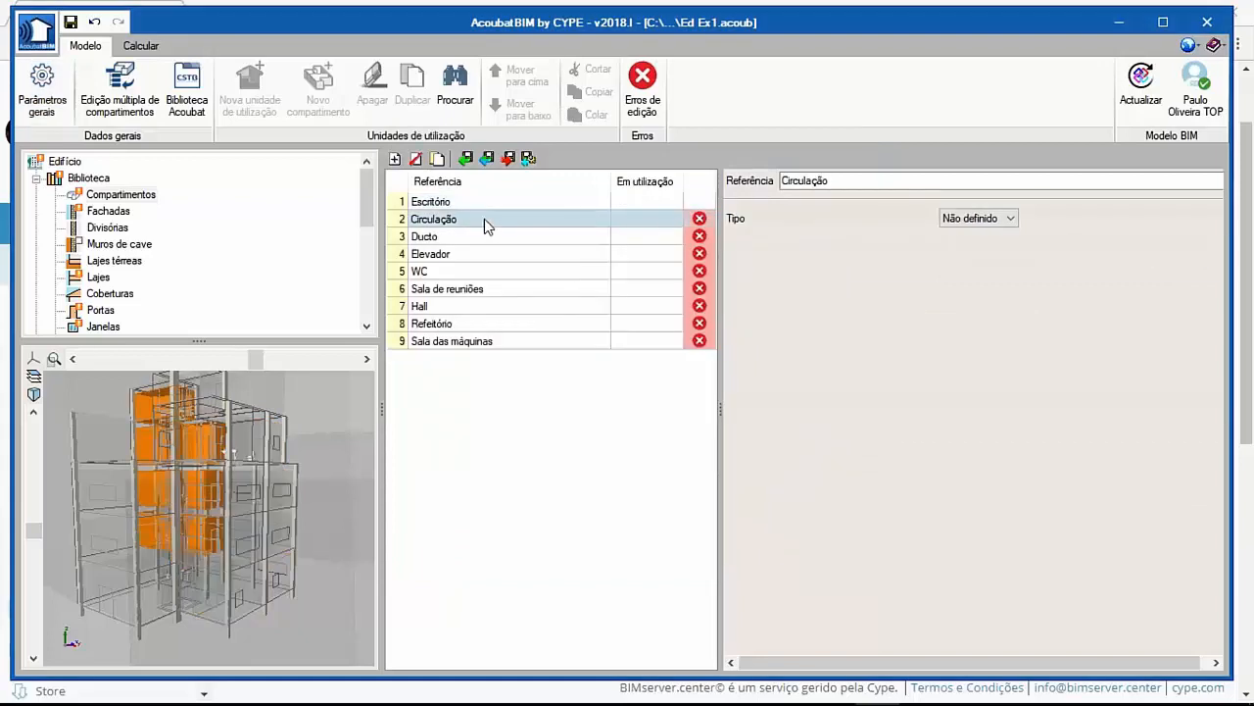
click(974, 219)
click(980, 259)
click(980, 257)
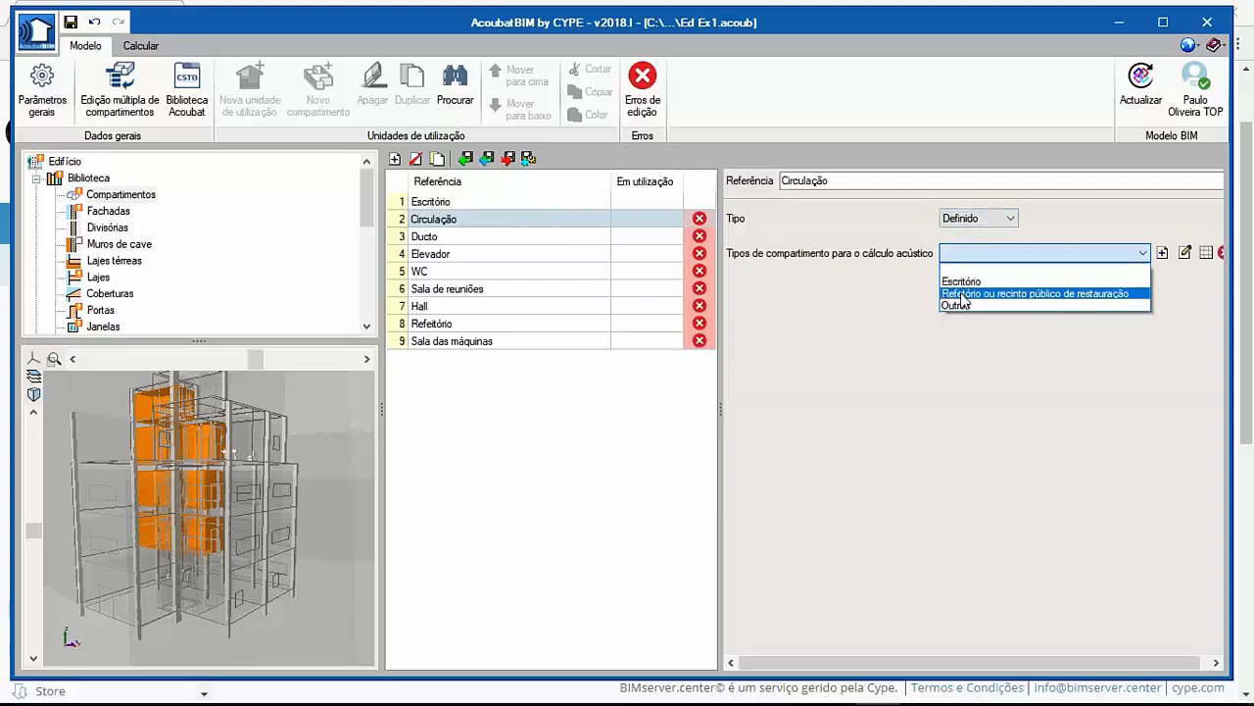
click(957, 307)
Set both the Ducto and Elevador compartments to Excluído.
click(541, 238)
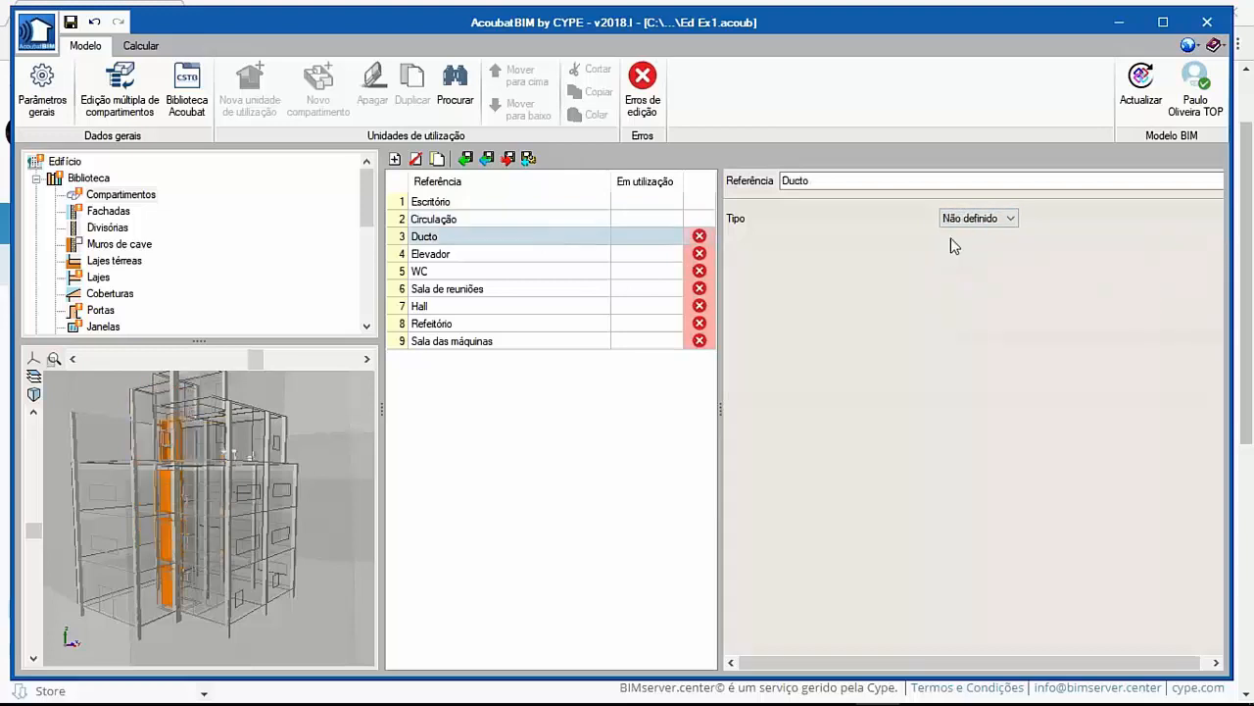
click(973, 219)
click(968, 247)
click(499, 254)
click(972, 220)
click(970, 245)
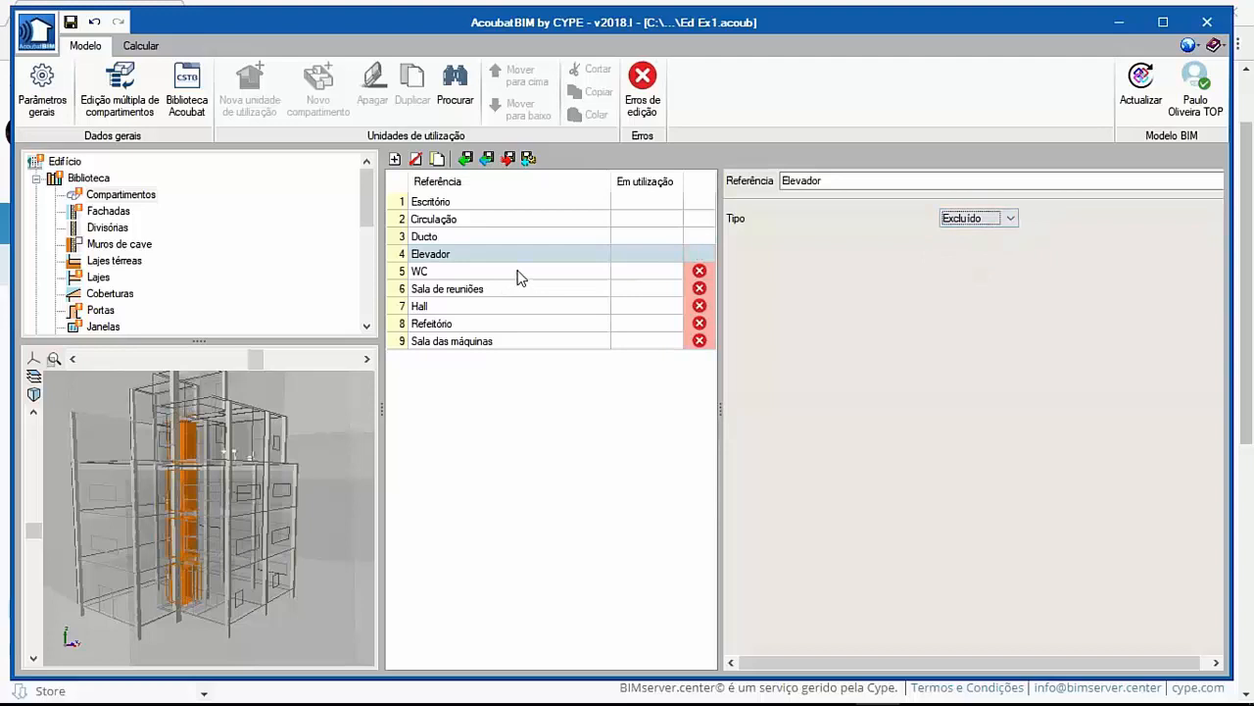
Set the WC compartment to Definido with acoustic compartment type Outros.
click(518, 275)
click(953, 219)
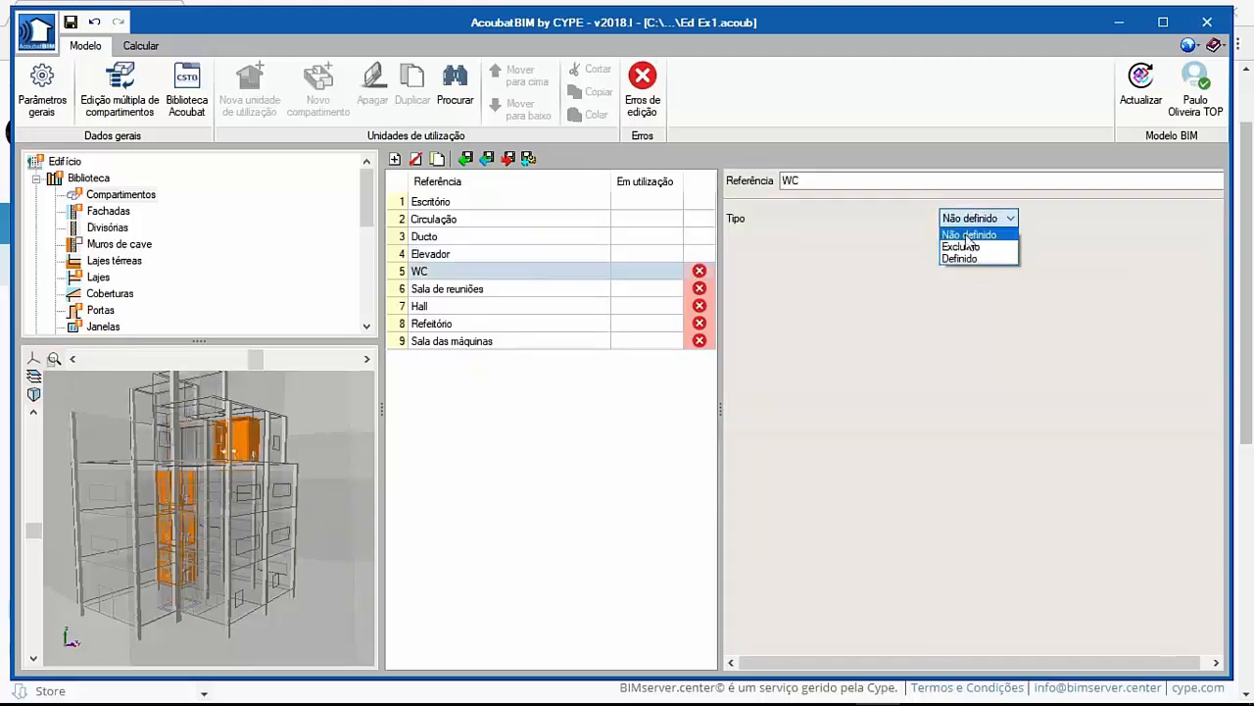
click(970, 259)
click(975, 253)
click(965, 302)
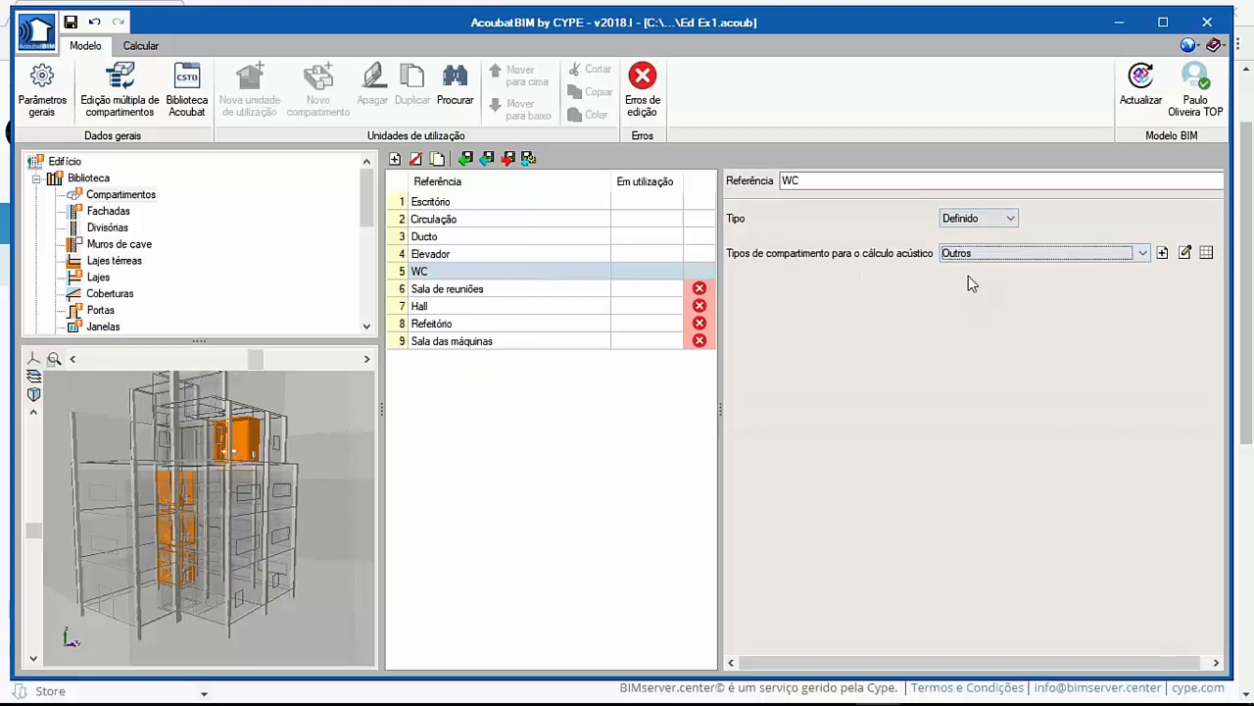
Set the Sala de reuniões compartment to Definido with acoustic compartment type Escritório.
click(578, 289)
click(955, 219)
click(958, 257)
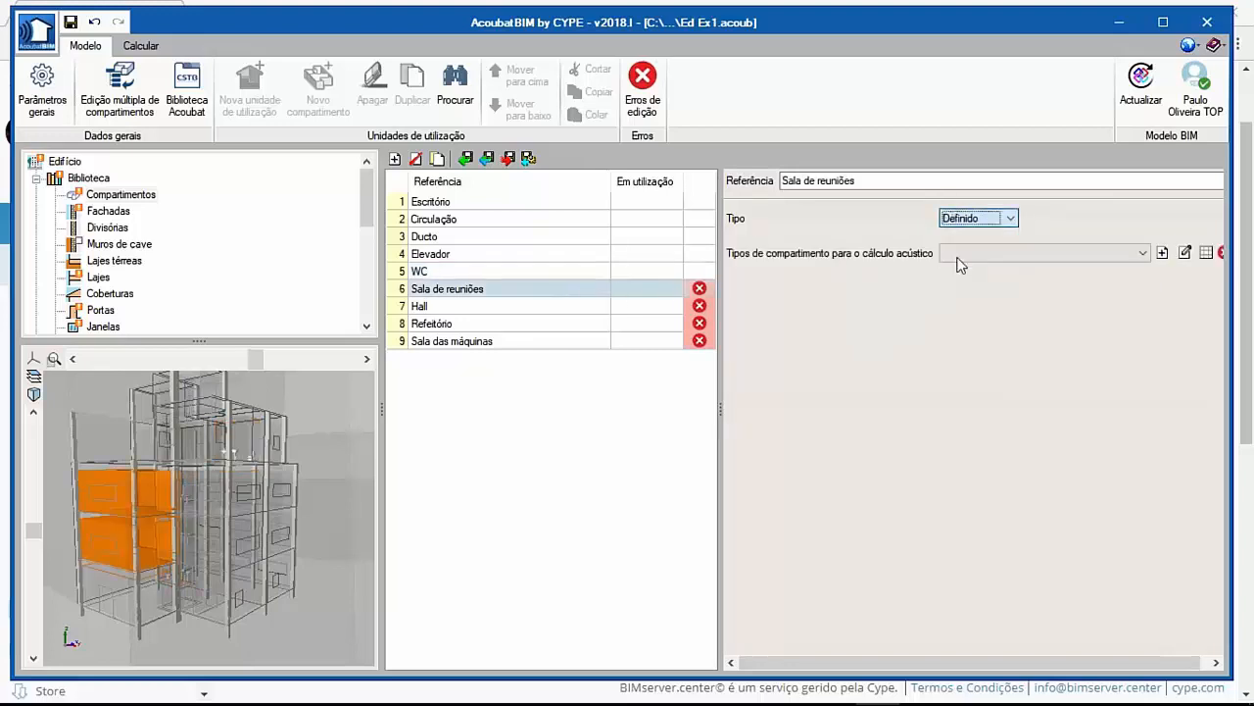
click(970, 257)
click(968, 275)
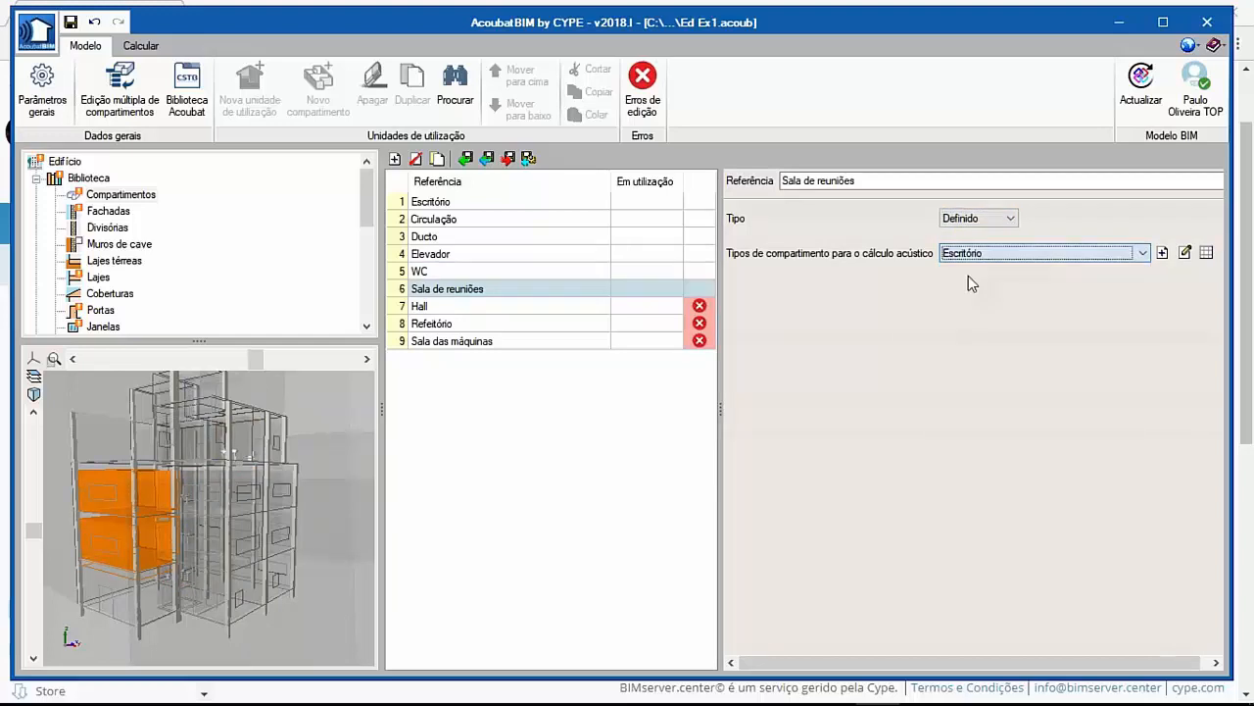
Set the Hall compartment to Definido with acoustic compartment type Outros.
click(542, 306)
click(970, 218)
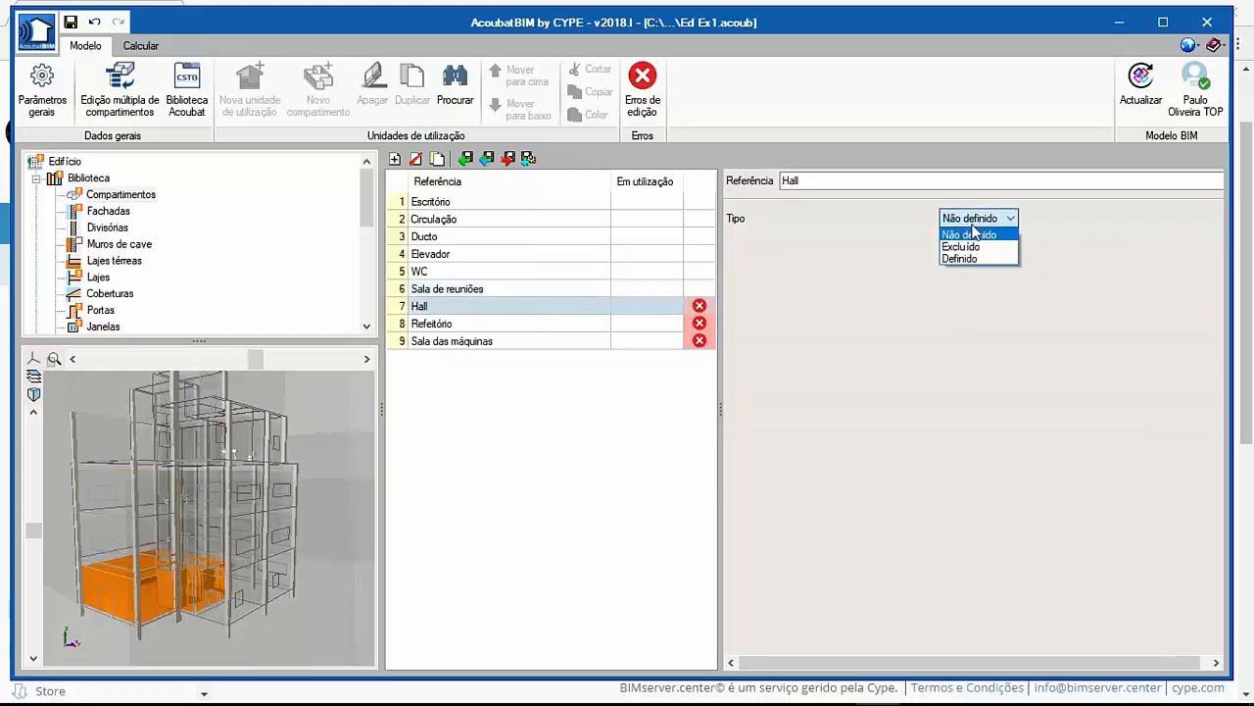
click(974, 260)
click(967, 253)
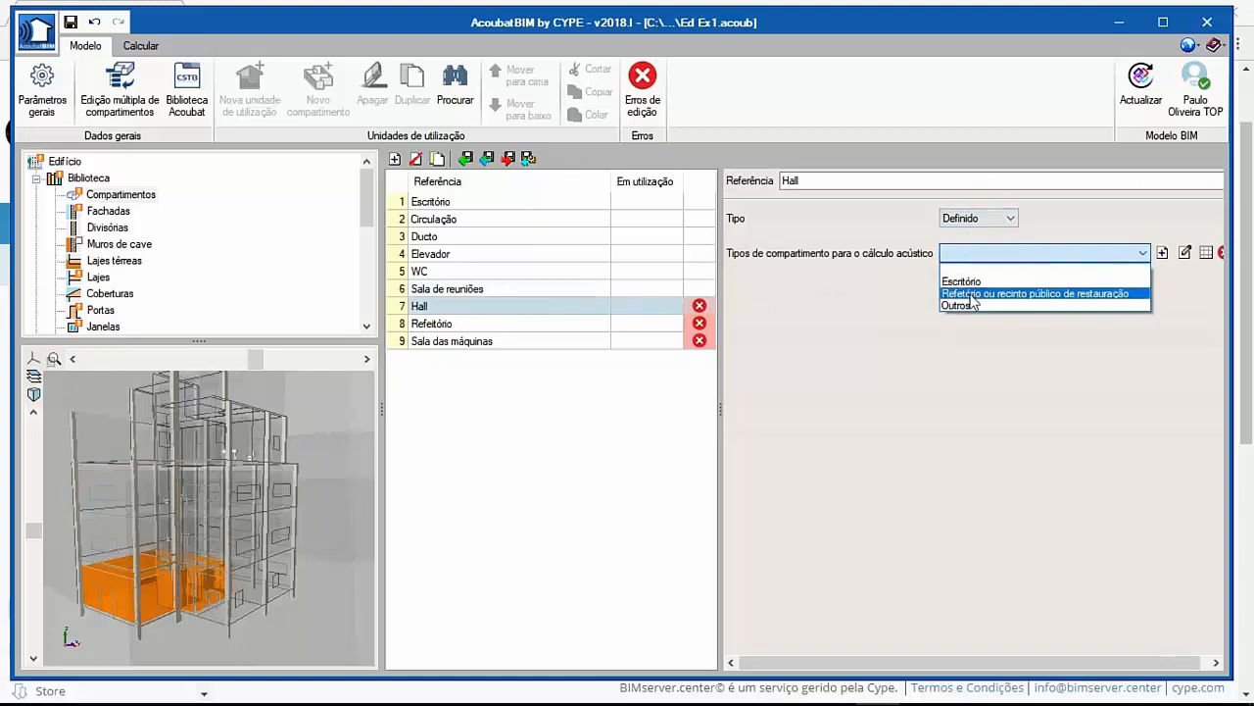
click(965, 306)
Set the Refeitório compartment to Definido with acoustic compartment type "Refetório ou recinto público de restauração".
click(535, 325)
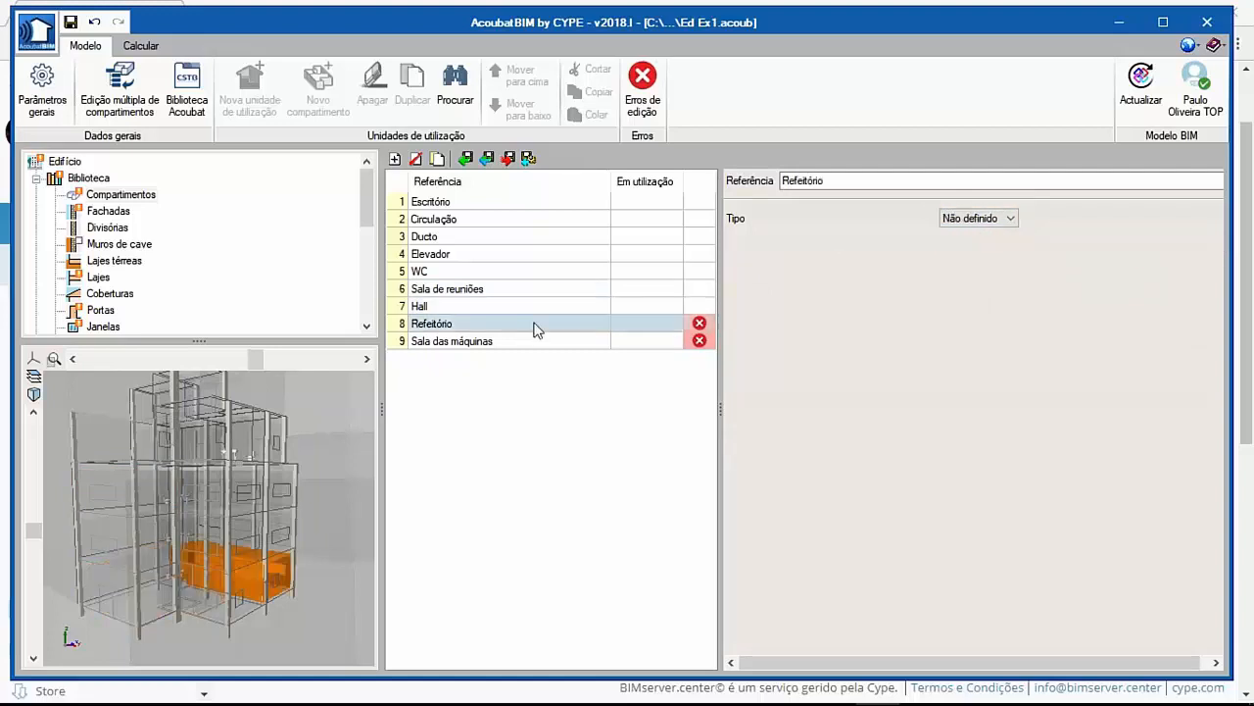
click(970, 218)
click(967, 260)
click(964, 252)
click(968, 294)
Set the Sala das máquinas compartment to Definido with acoustic compartment type Outros.
click(632, 337)
click(980, 218)
click(985, 260)
click(986, 254)
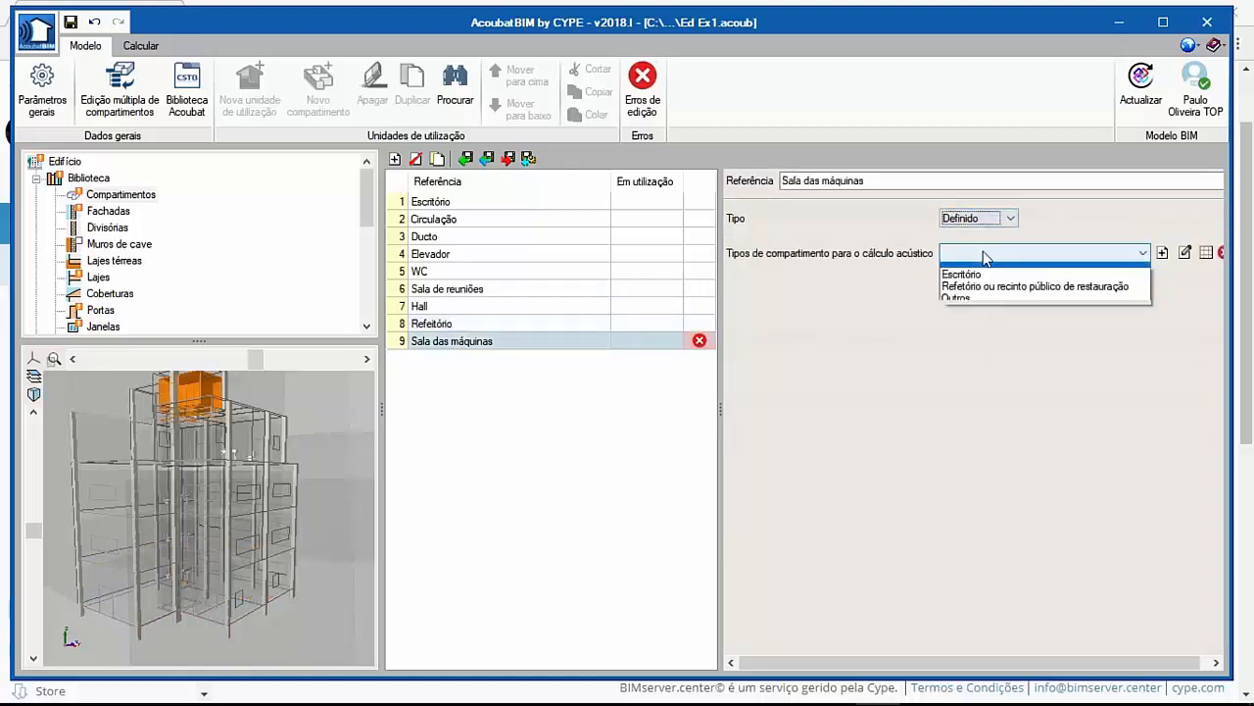
click(978, 307)
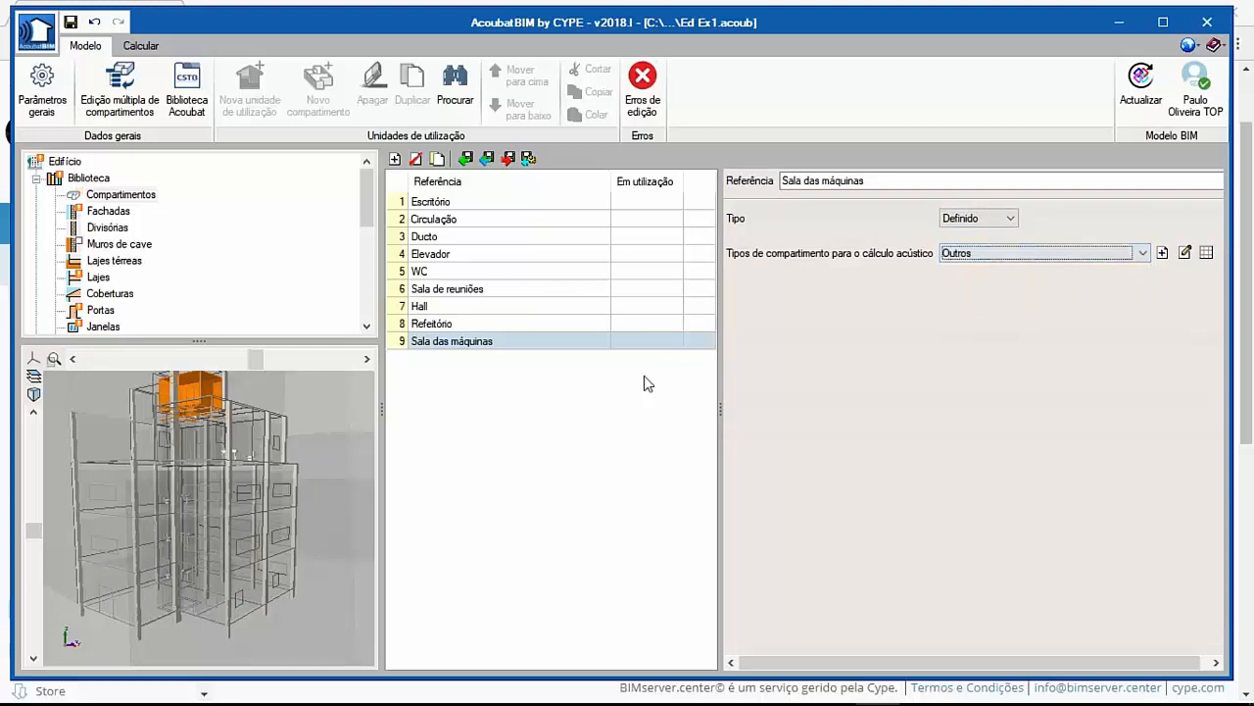
Inspect the two façade types in the building library, checking each one's base element and its location in the 3D model.
drag(251, 463, 294, 509)
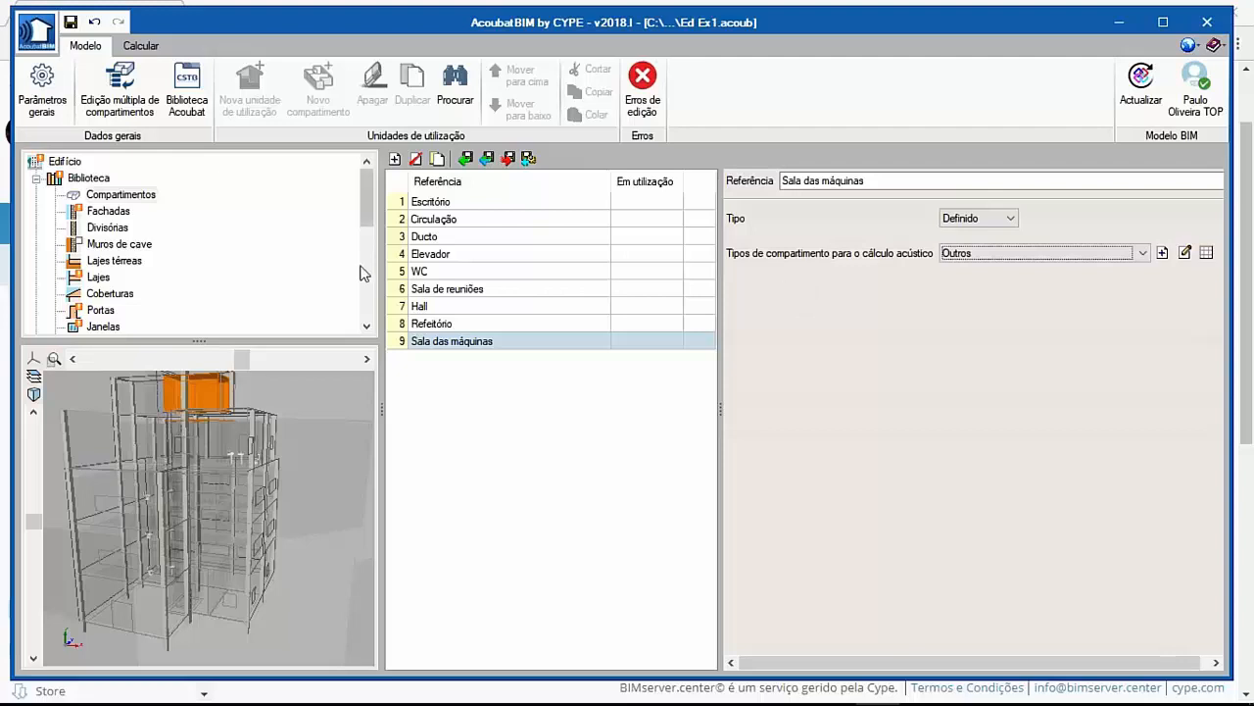
click(108, 212)
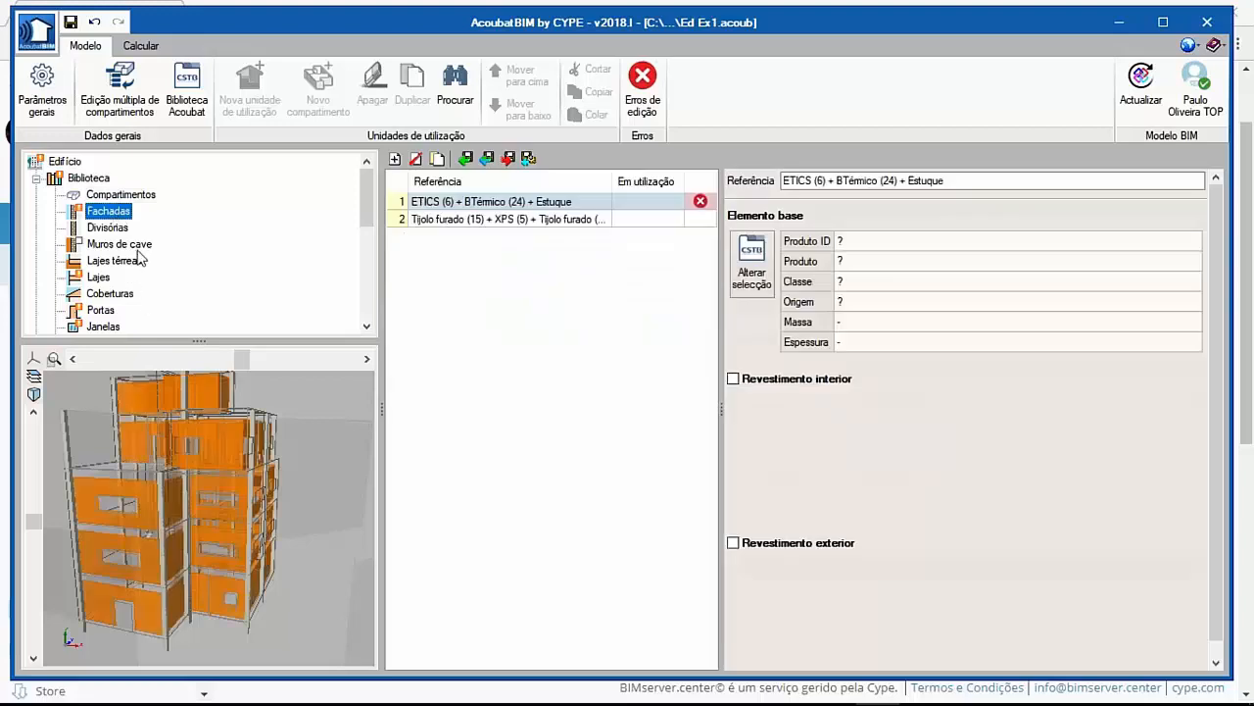
drag(198, 451, 192, 521)
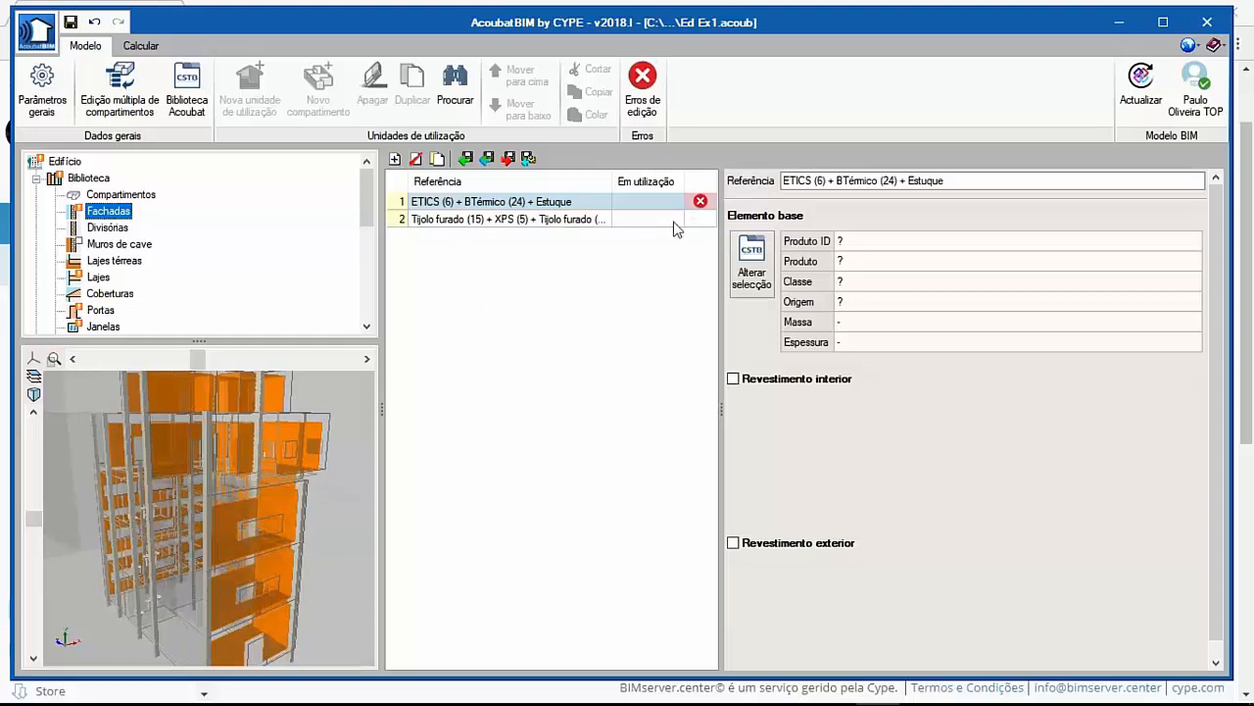
click(574, 219)
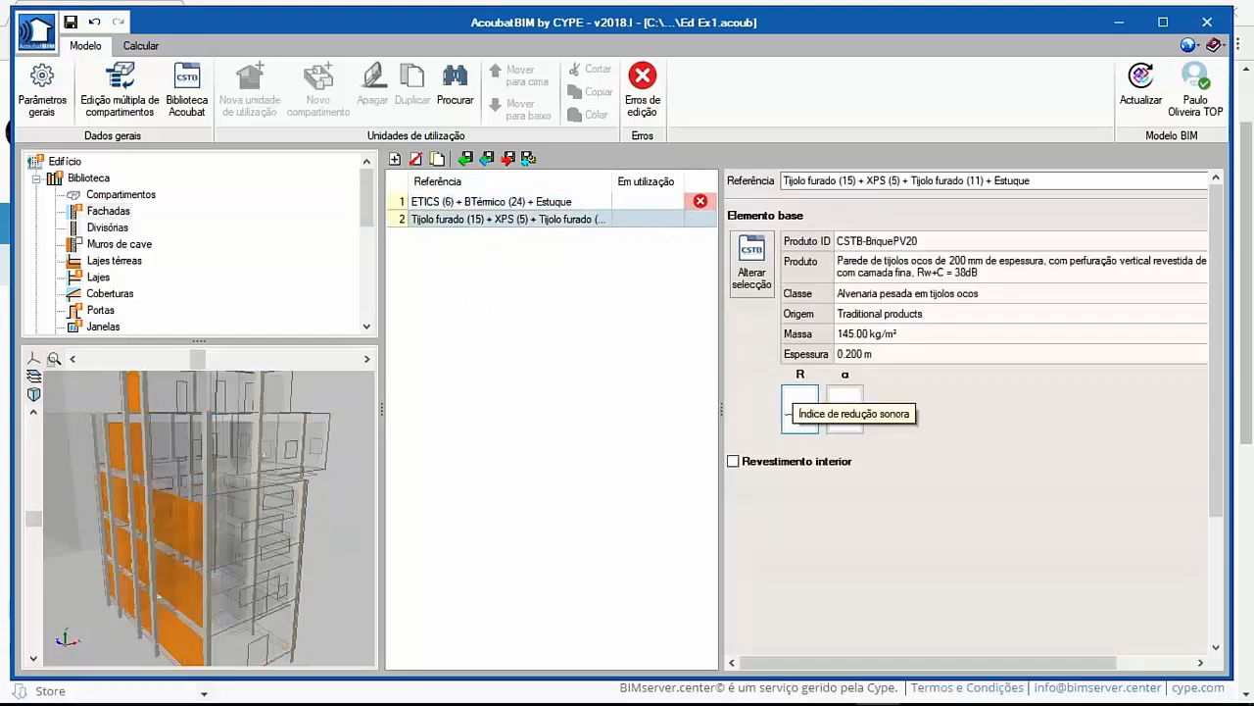
drag(187, 554, 173, 562)
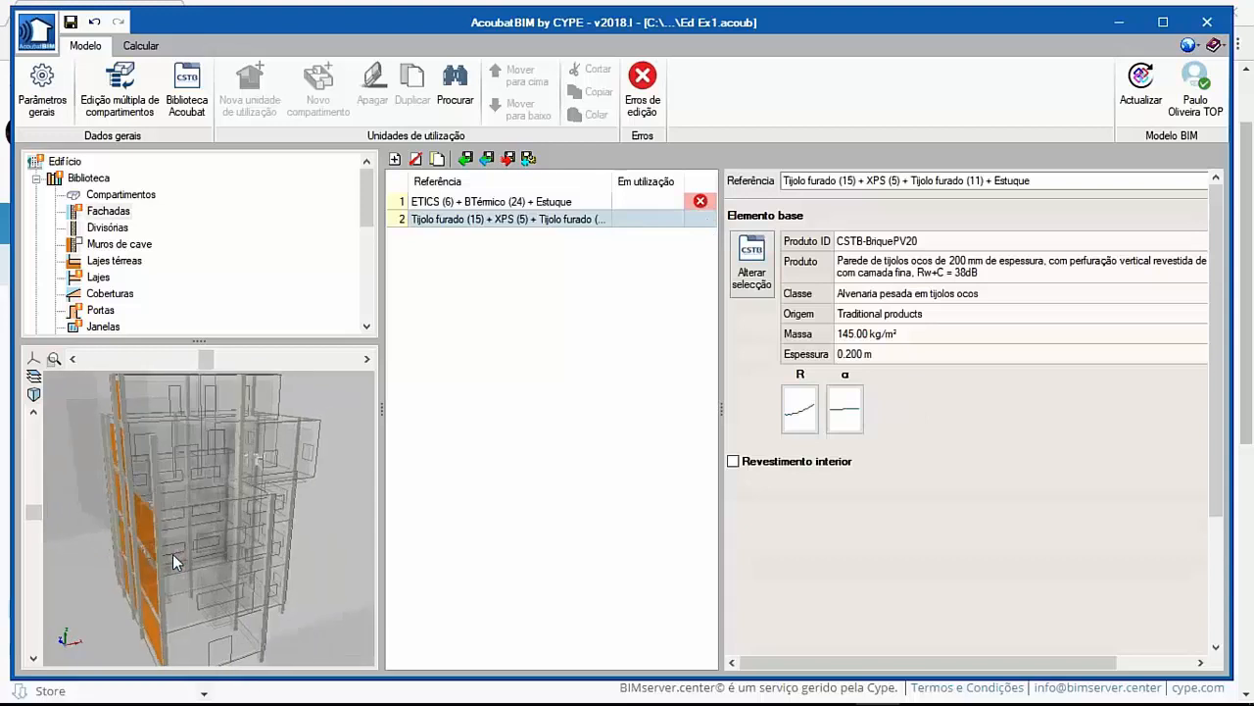
click(703, 202)
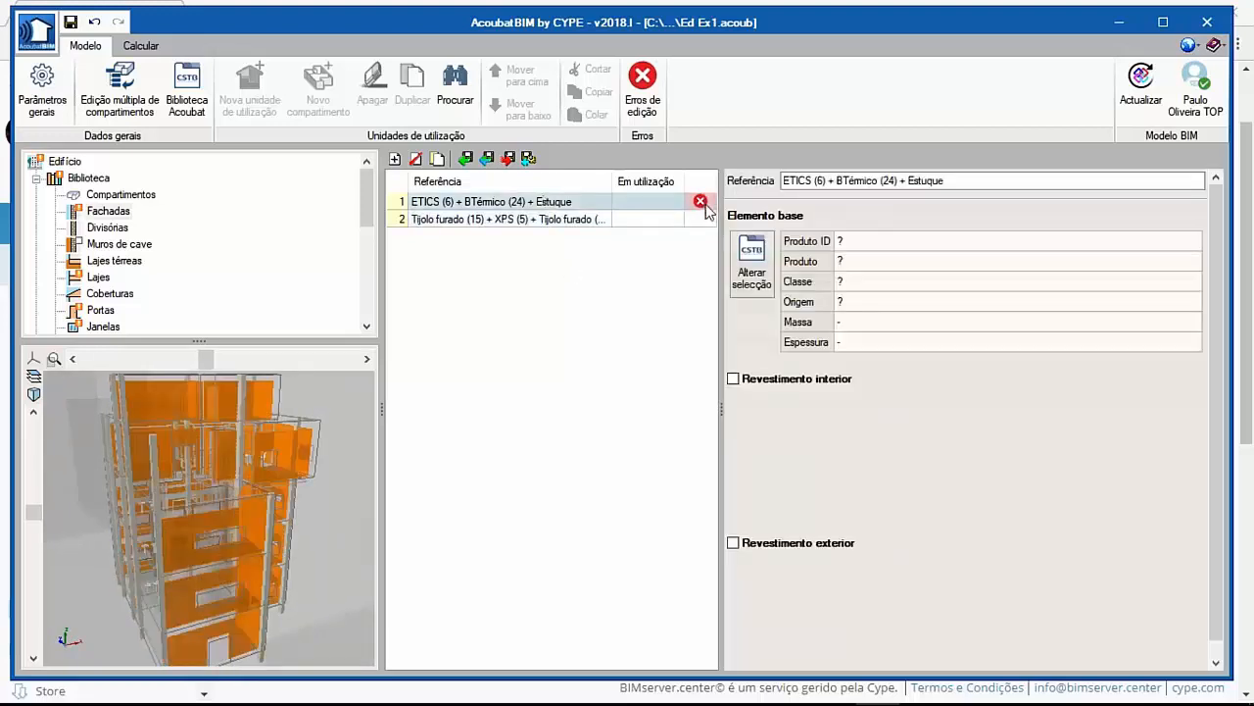
Open the CSTB base element selection for the "ETICS (6) + BTérmico (24) + Estuque" façade.
drag(249, 527, 212, 527)
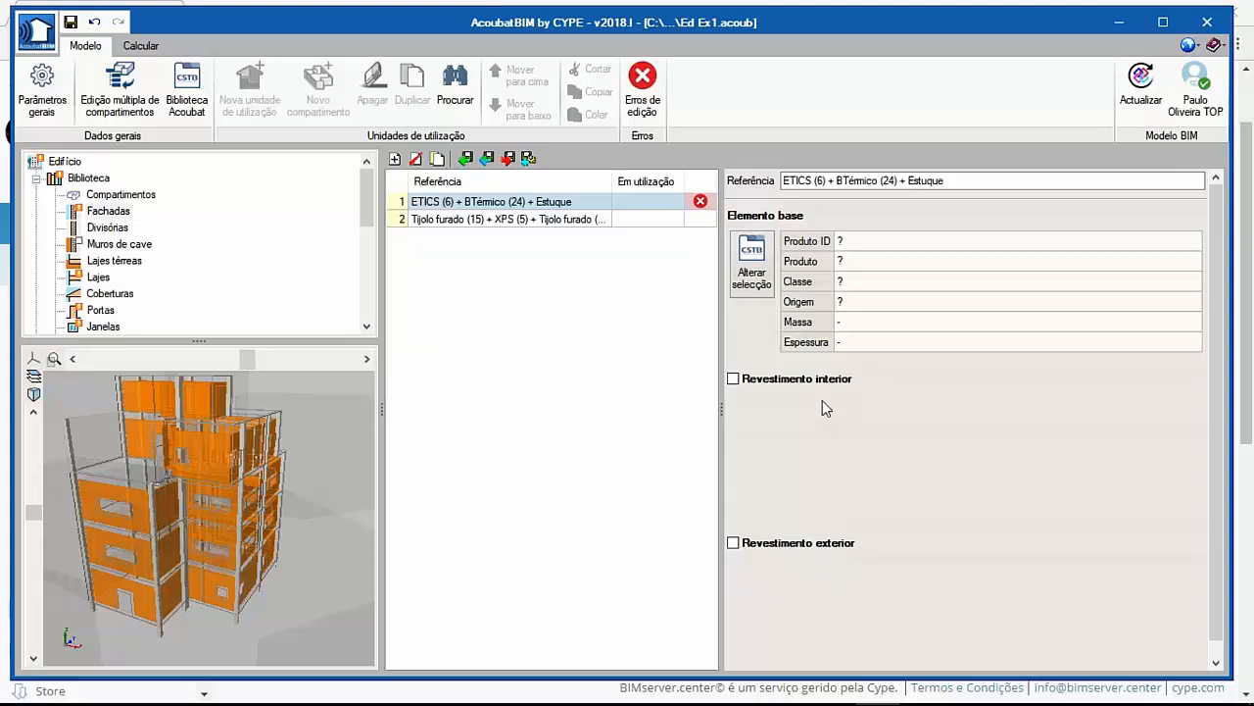
click(755, 281)
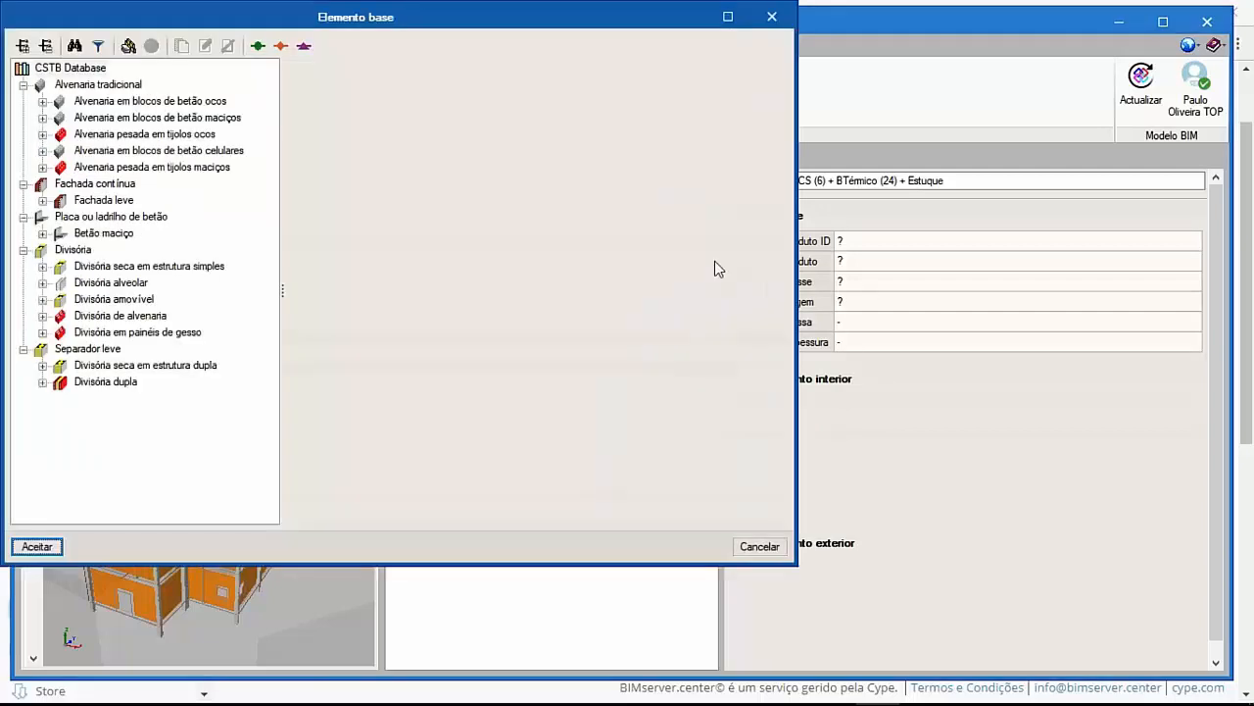
drag(464, 23, 531, 36)
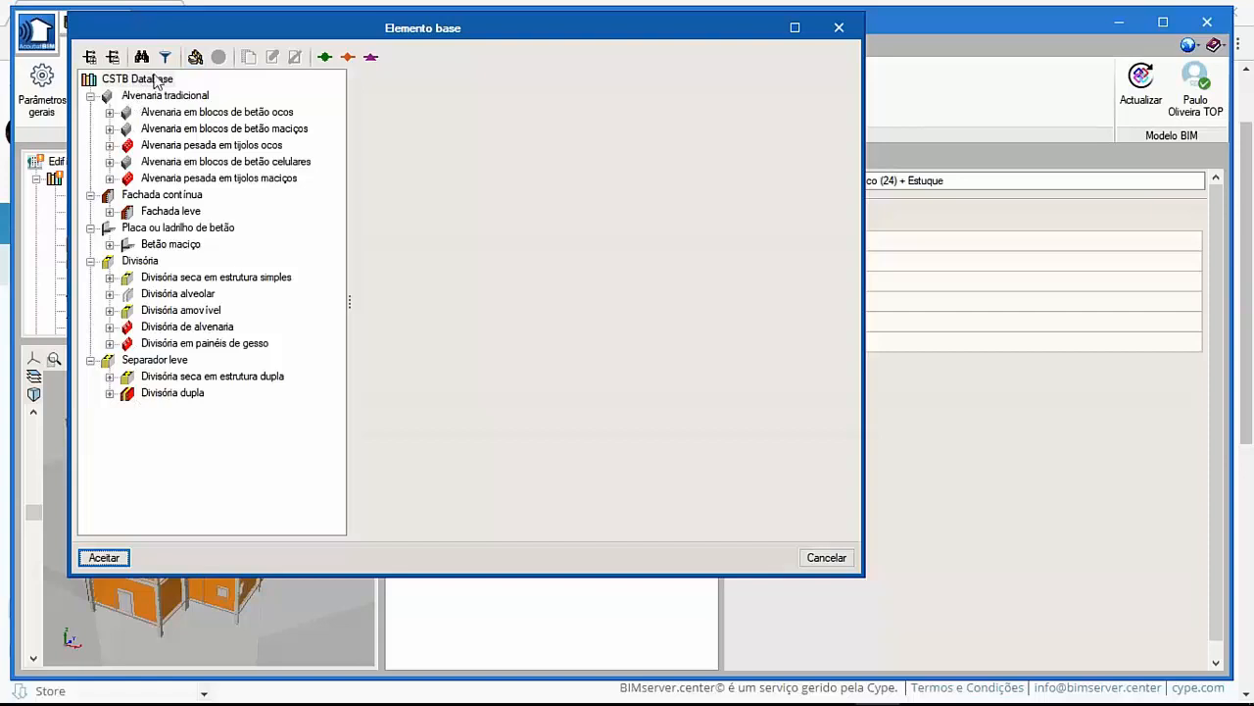
Browse the CSTB database by manufacturer, check the Traditional products categories, and return to the product type grouping with Alvenaria tradicional expanded.
click(195, 57)
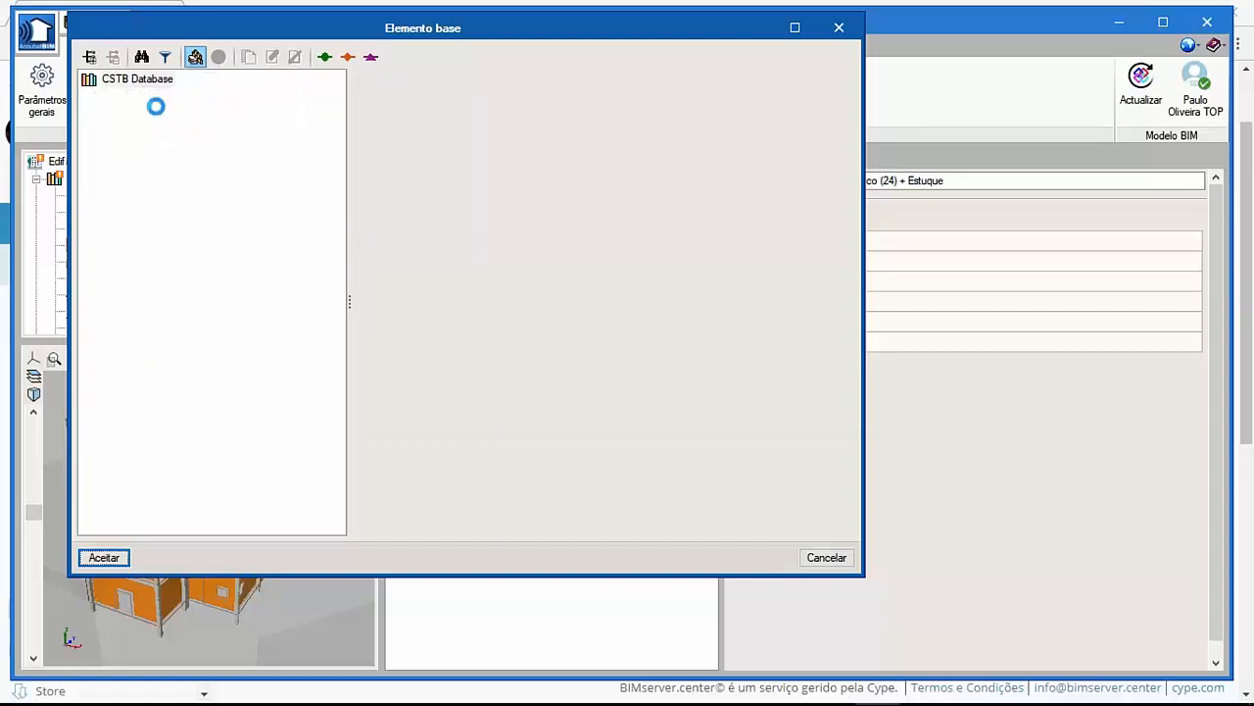
scroll(181, 235, down, 2)
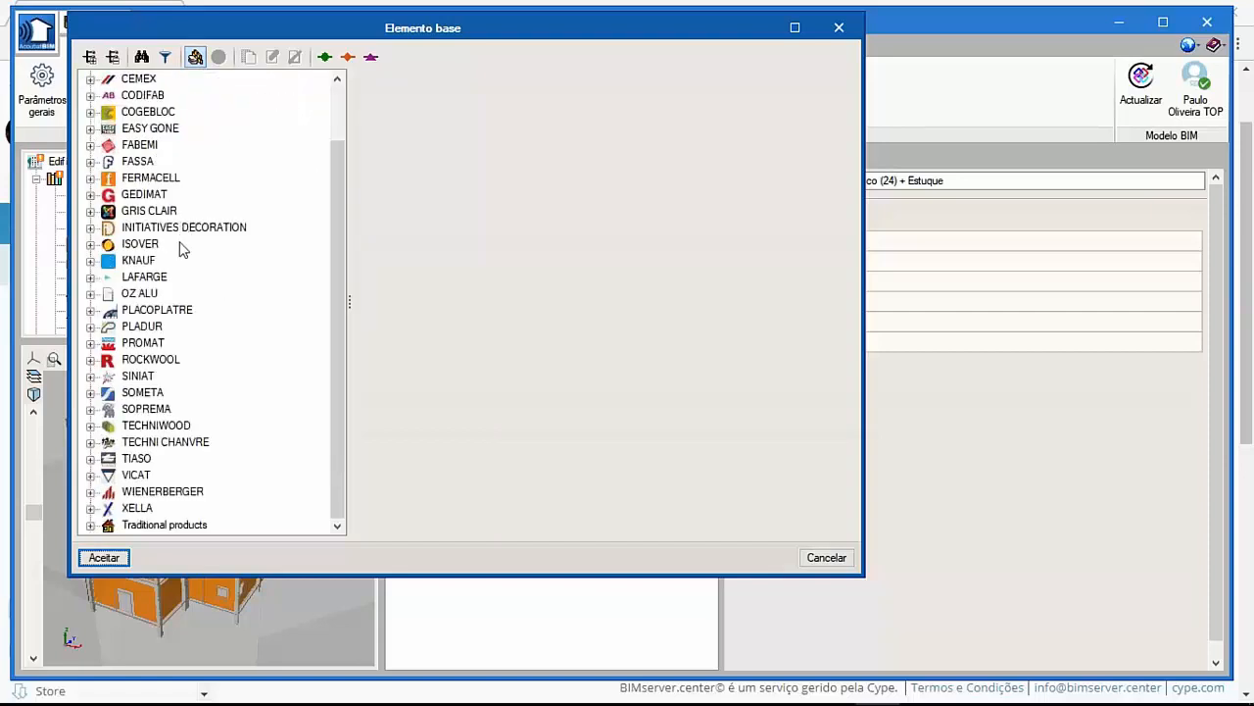
double_click(163, 526)
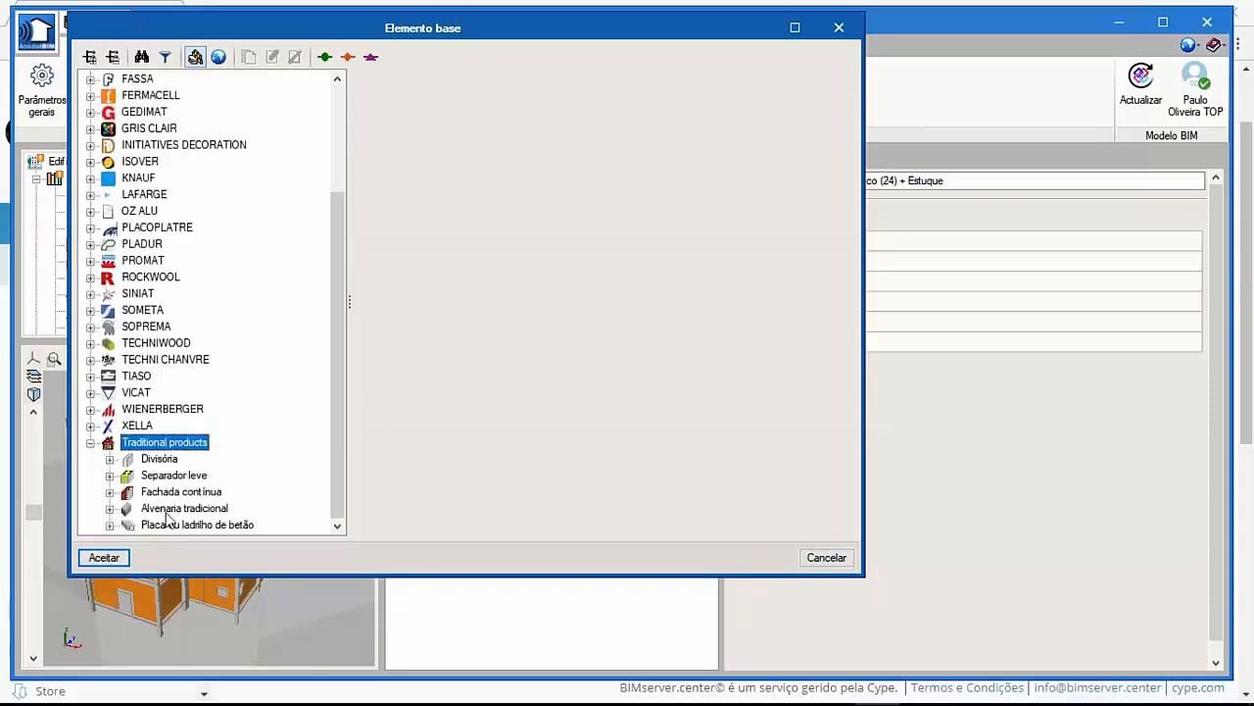
double_click(158, 444)
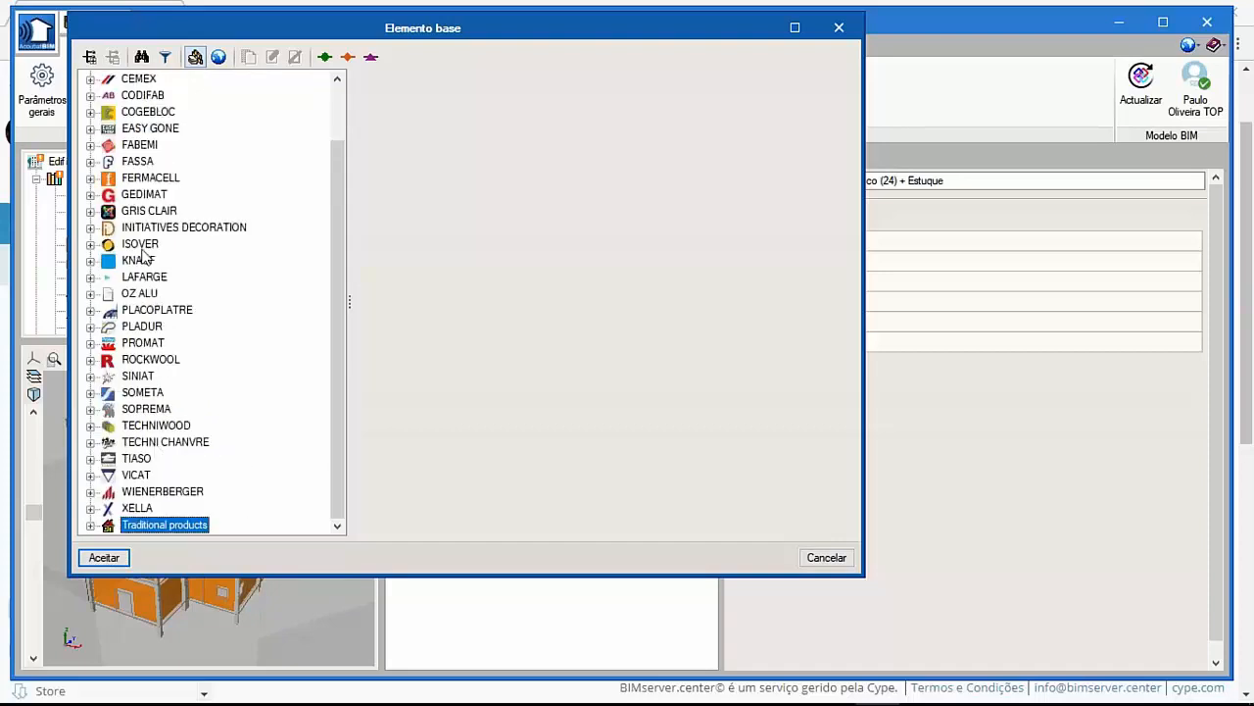
click(194, 56)
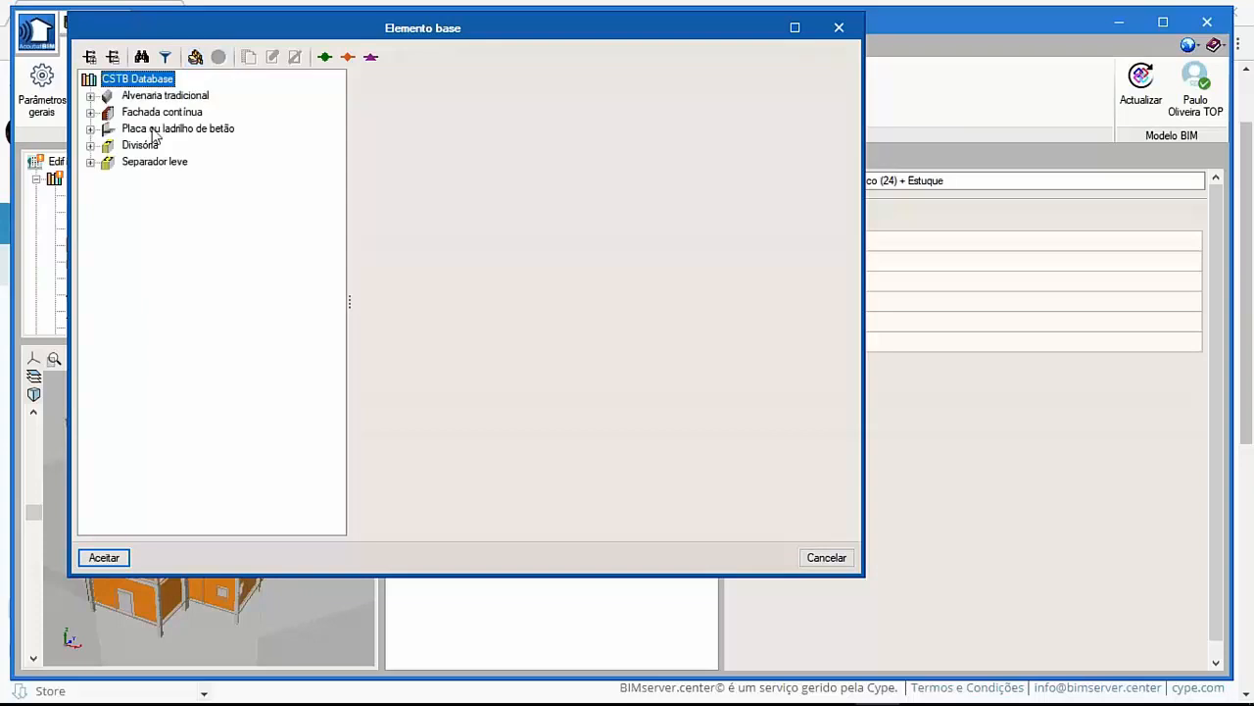
double_click(160, 96)
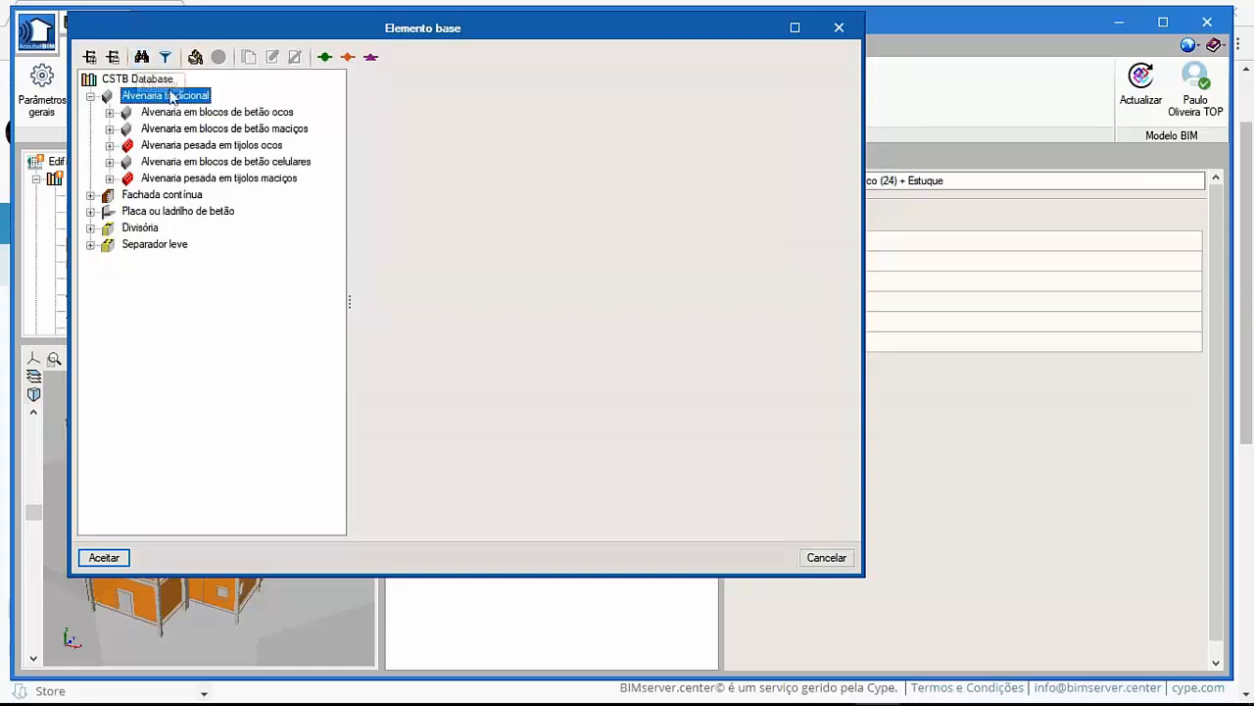
Search the base element database for "blocos de betão" and leave the search without choosing a product.
click(141, 57)
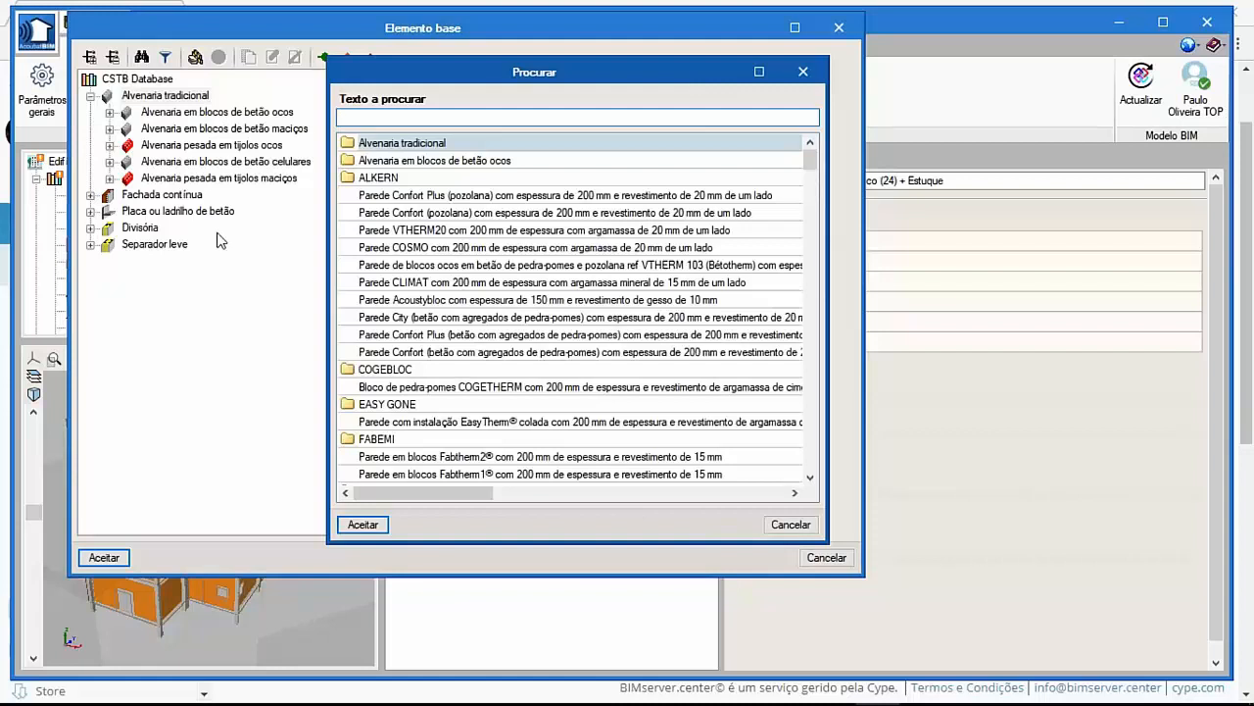
text(blocos)
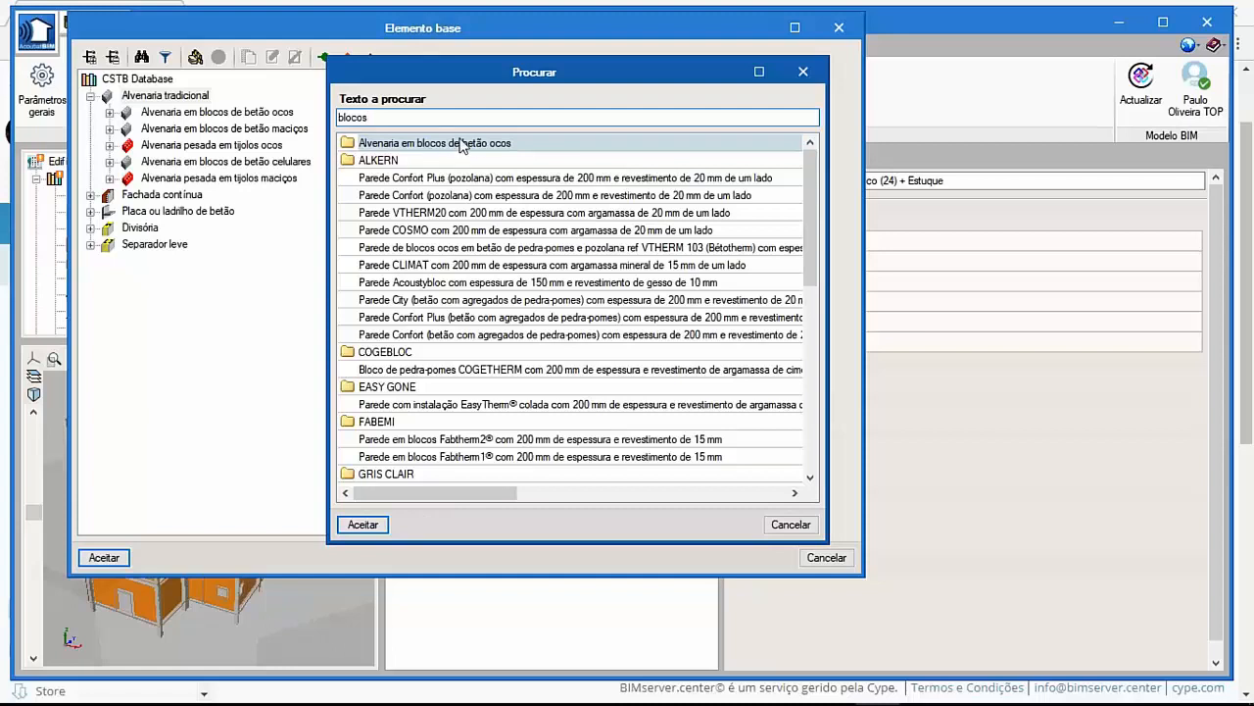
text( de betão)
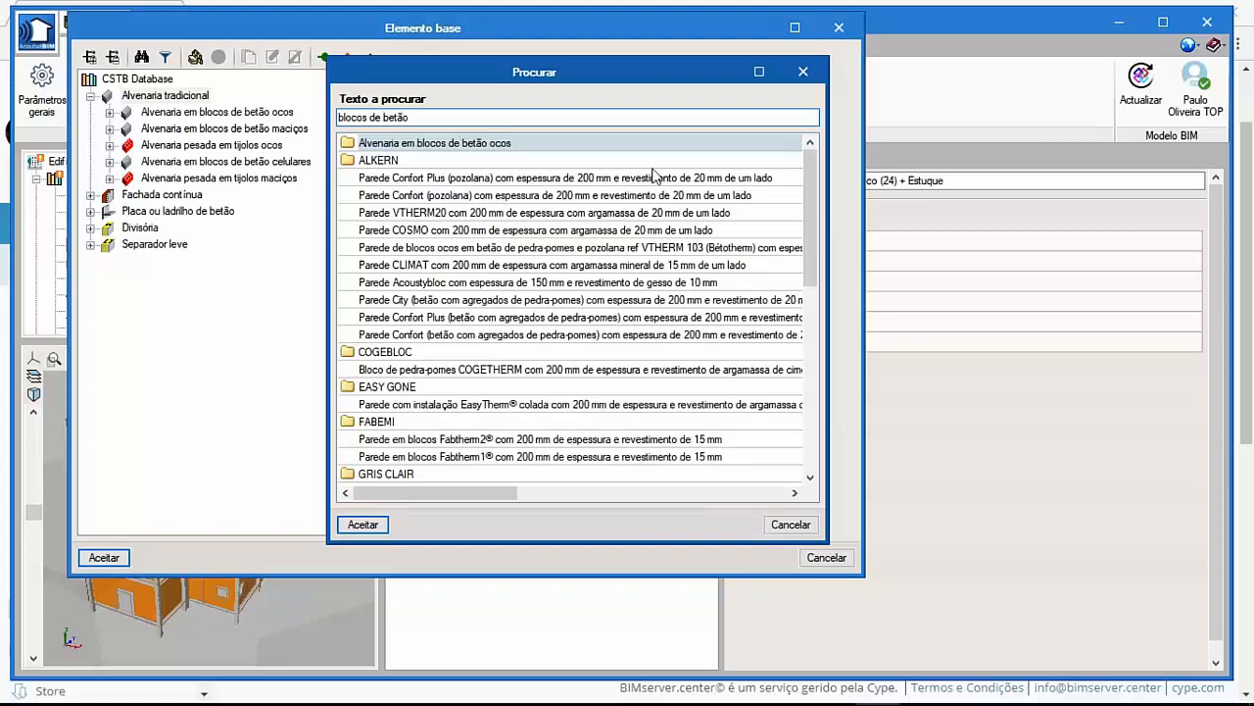
click(806, 73)
Examine the advanced search filters for name and for minimum and maximum parameter values, without applying any.
click(164, 57)
drag(398, 121, 495, 108)
click(417, 130)
click(419, 155)
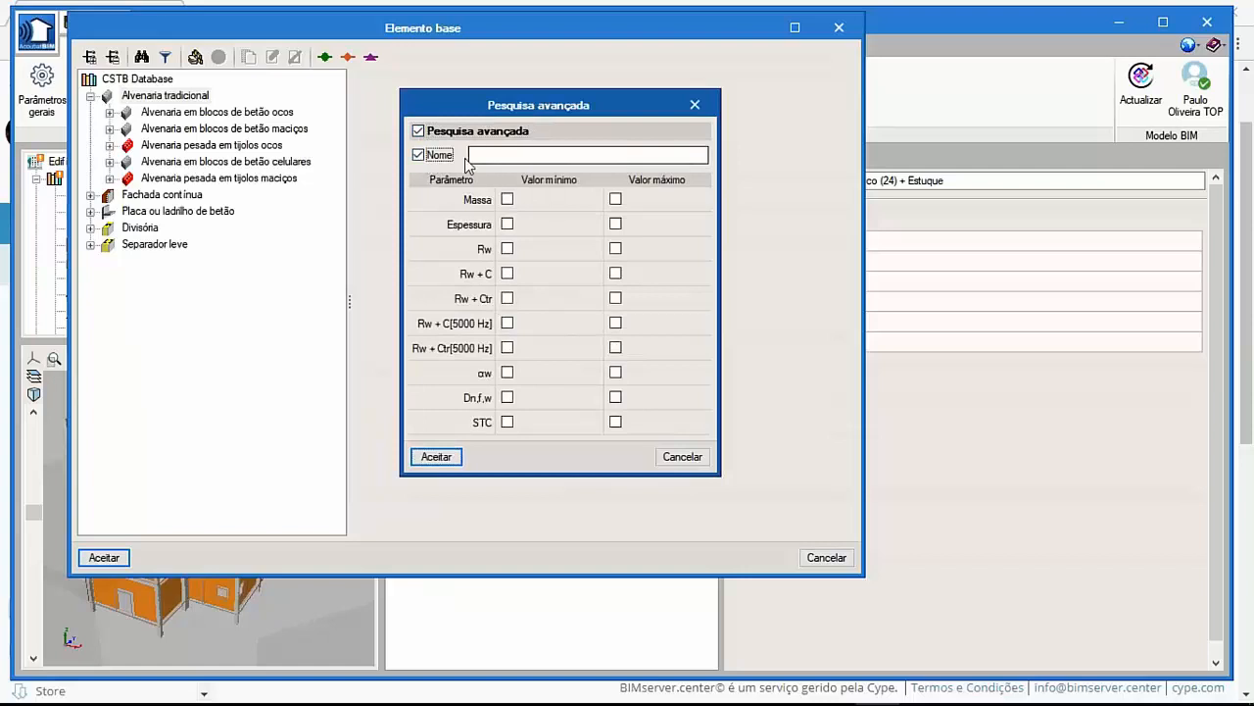
click(426, 160)
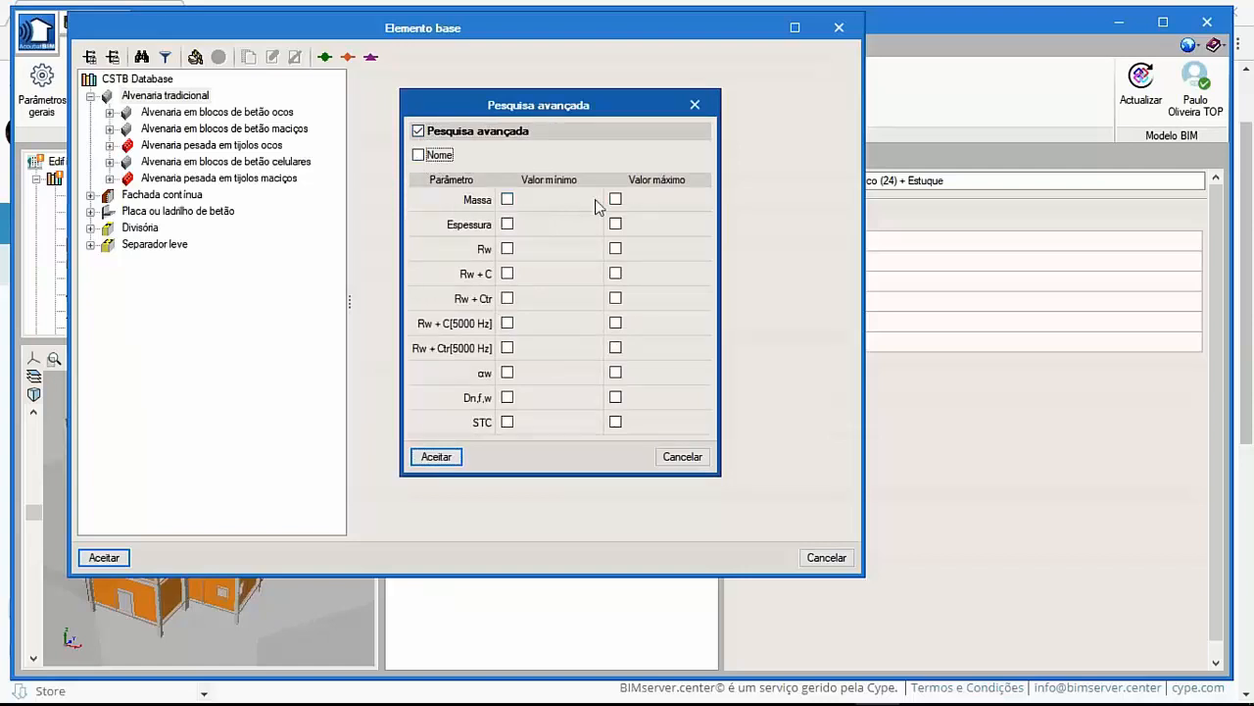
click(680, 457)
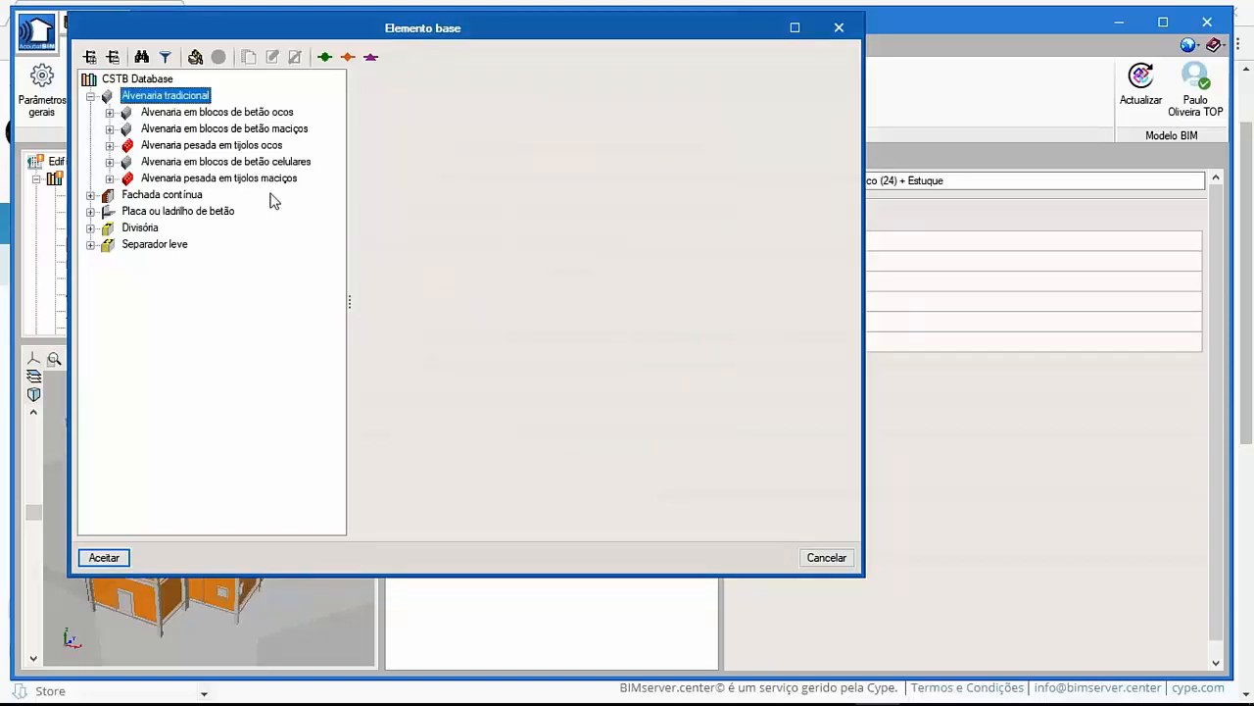
Select the 200 mm hollow concrete block with 15 mm cement mortar coating from Traditional products and view its description sheet enlarged.
double_click(221, 113)
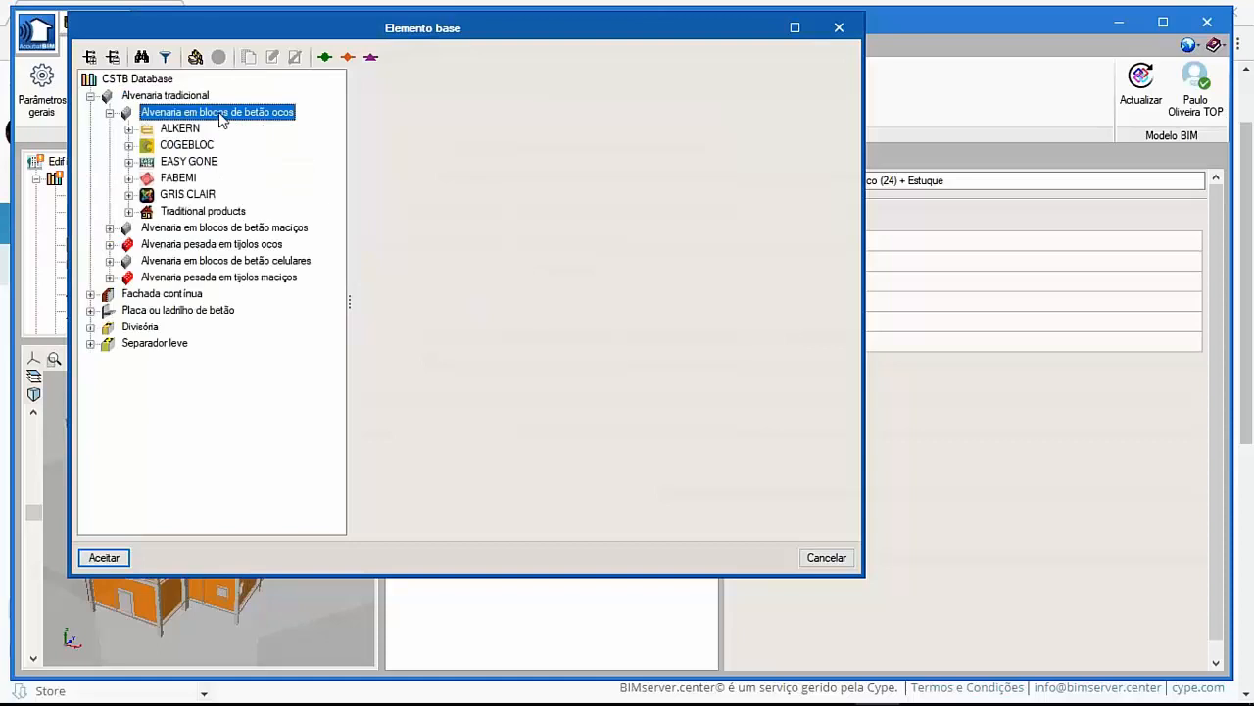
double_click(203, 210)
click(229, 262)
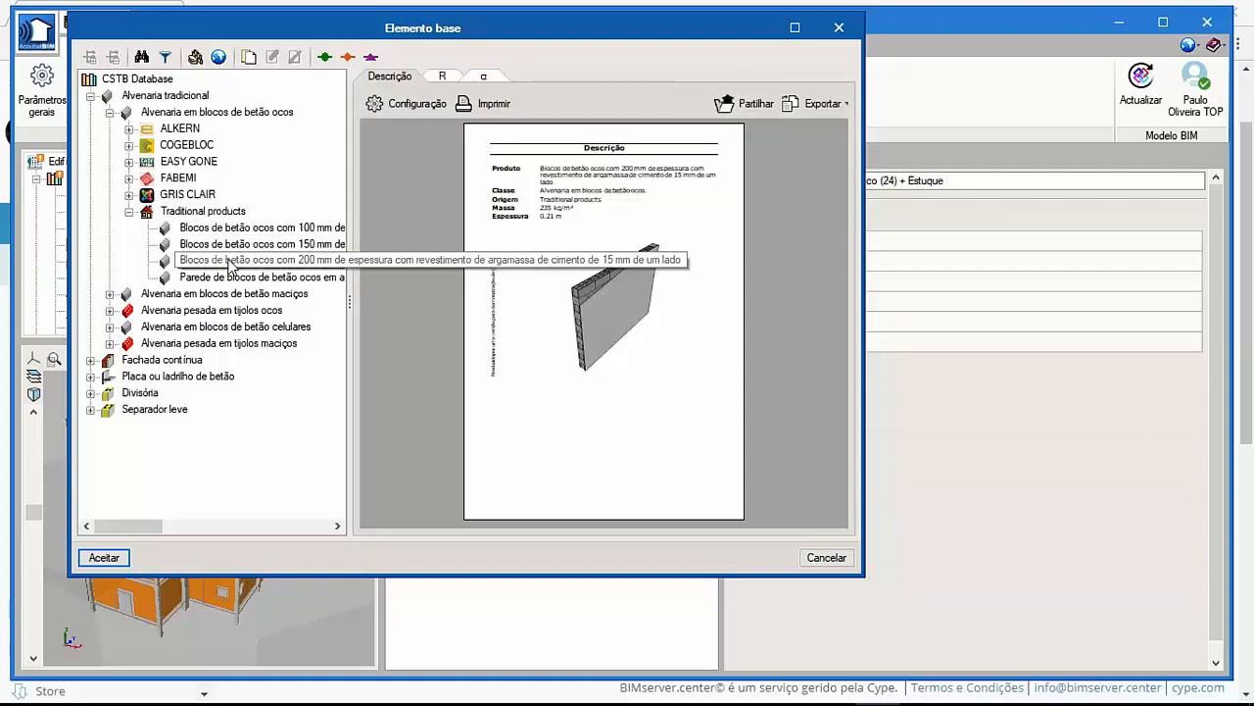
click(795, 27)
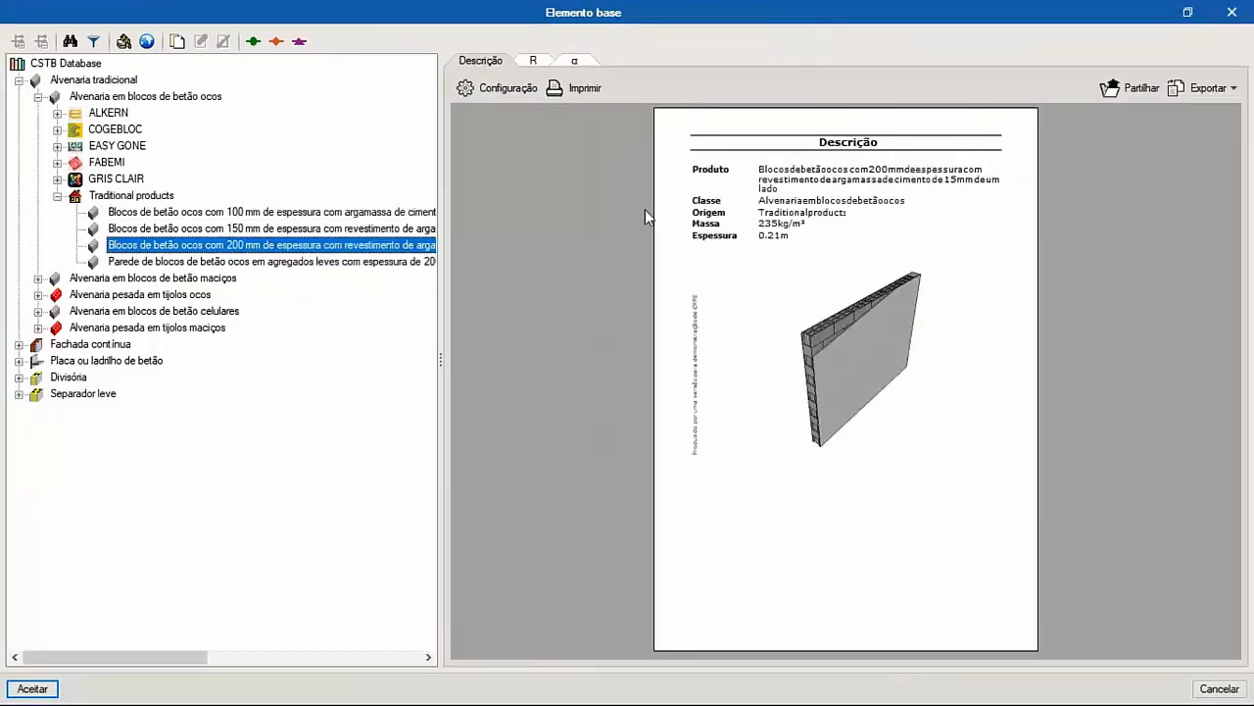
scroll(859, 196, up, 3)
scroll(744, 245, up, 1)
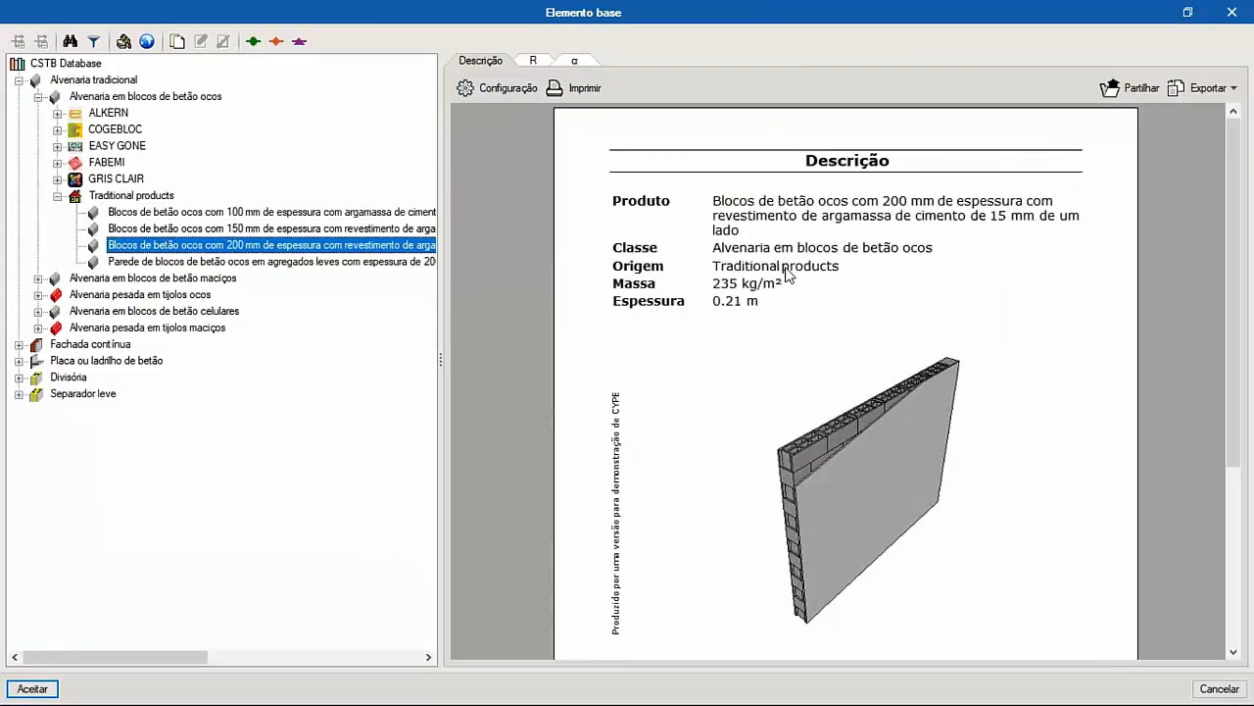
Examine the sound reduction index sheet of the 200 mm hollow block, including its curve, frequency table and Rw rating.
click(533, 59)
scroll(814, 252, up, 1)
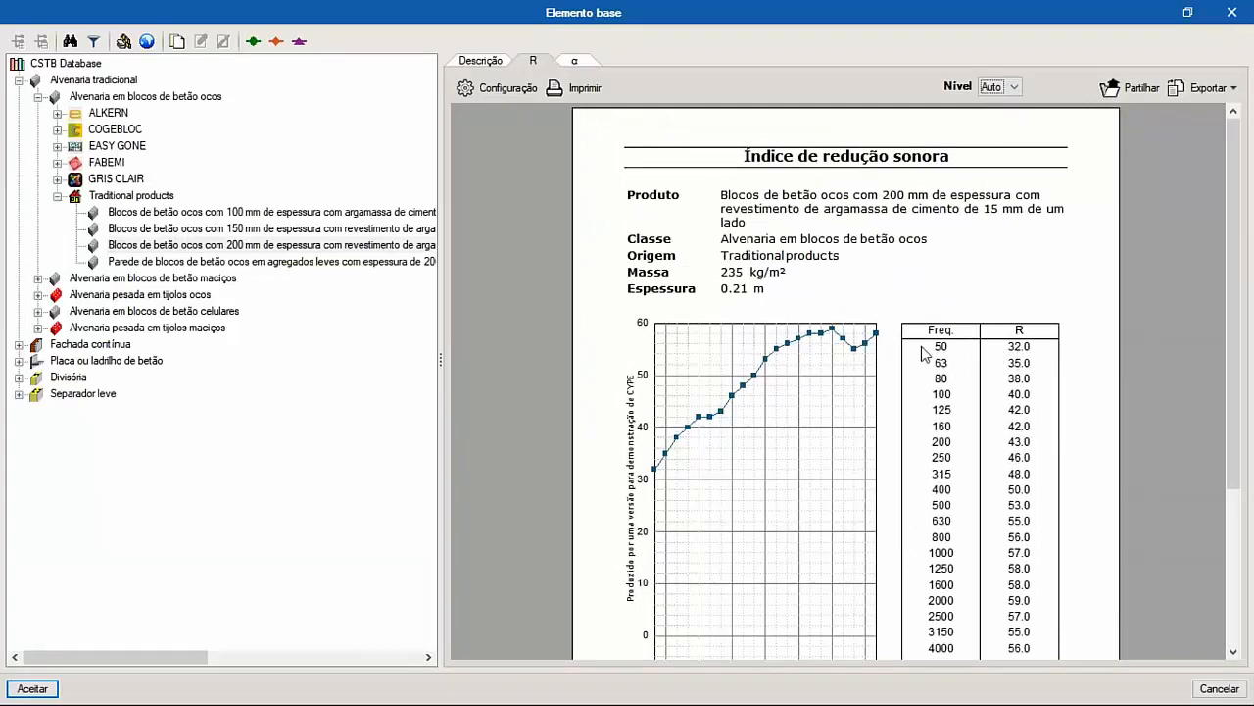
scroll(918, 332, down, 1)
drag(876, 542, 876, 473)
scroll(876, 473, up, 3)
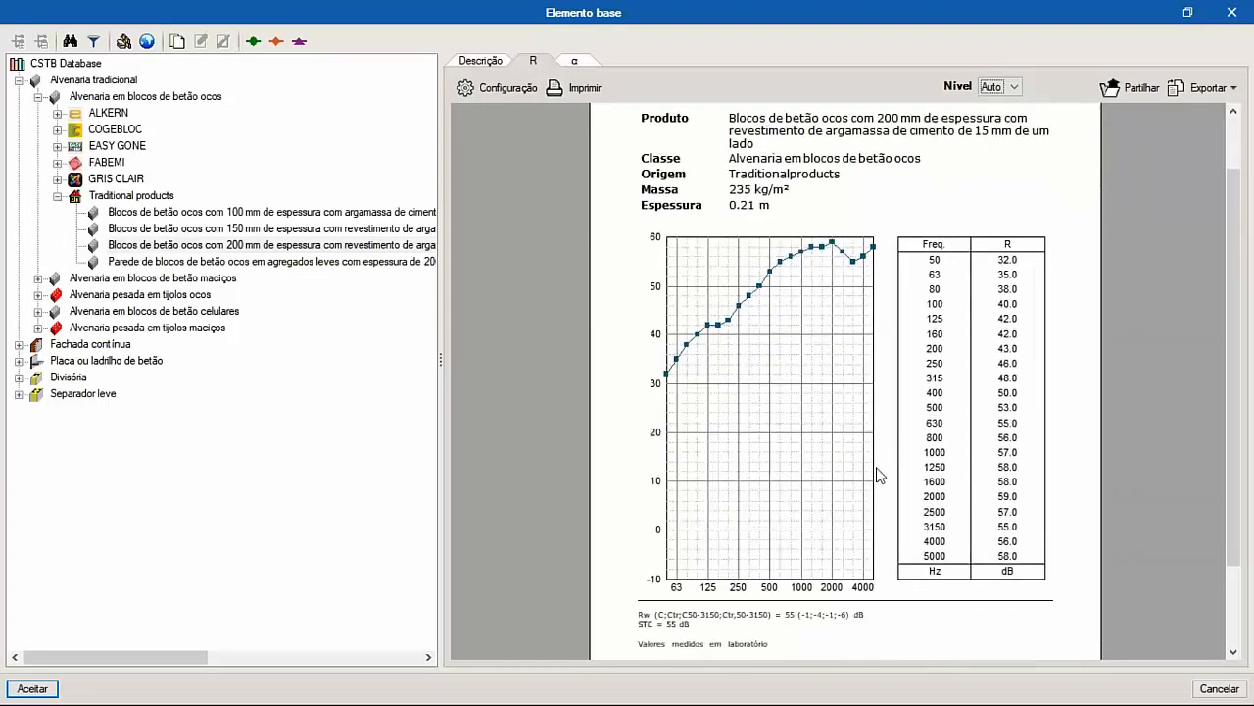
drag(885, 358, 883, 251)
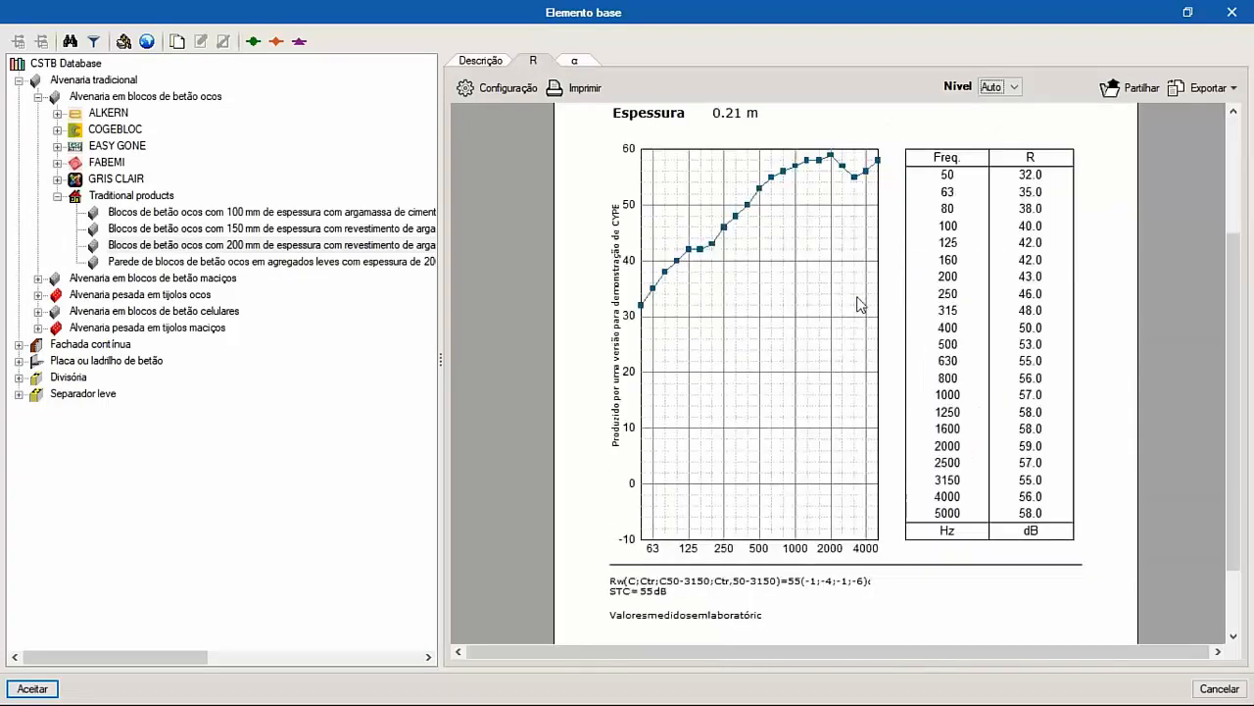
scroll(770, 520, up, 1)
scroll(586, 608, up, 1)
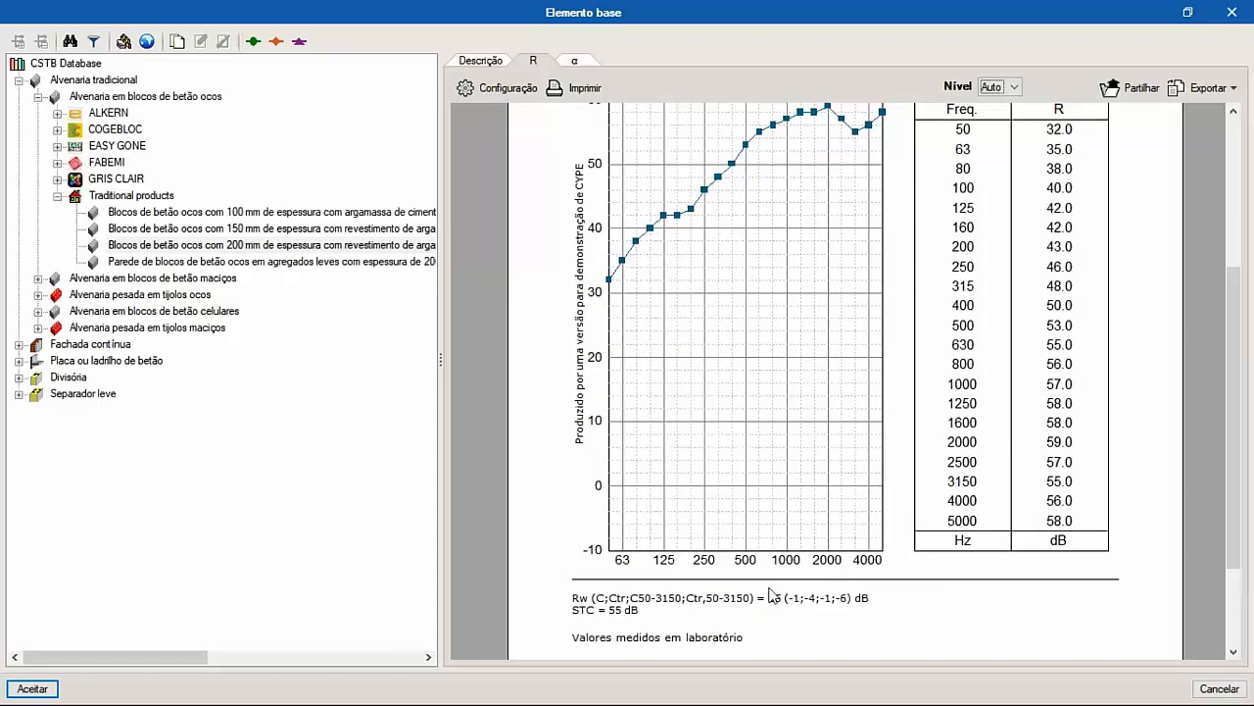
scroll(749, 506, down, 2)
scroll(621, 609, up, 2)
scroll(764, 507, down, 4)
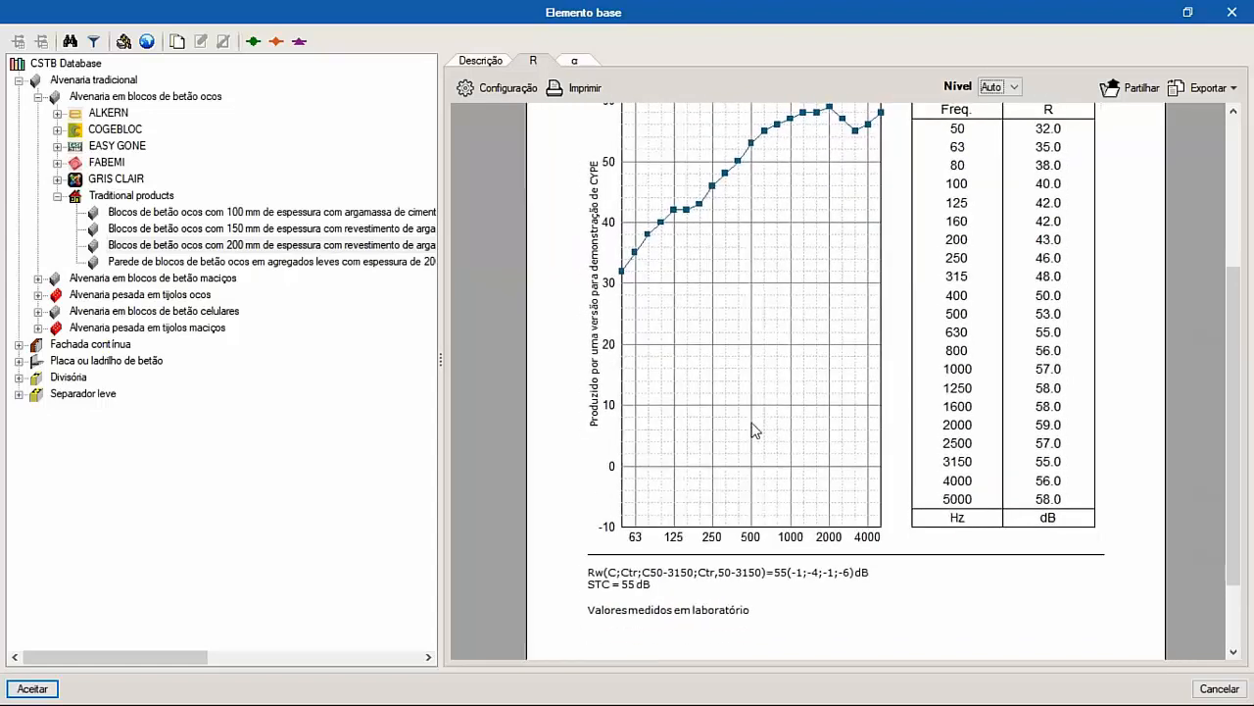
scroll(679, 277, up, 2)
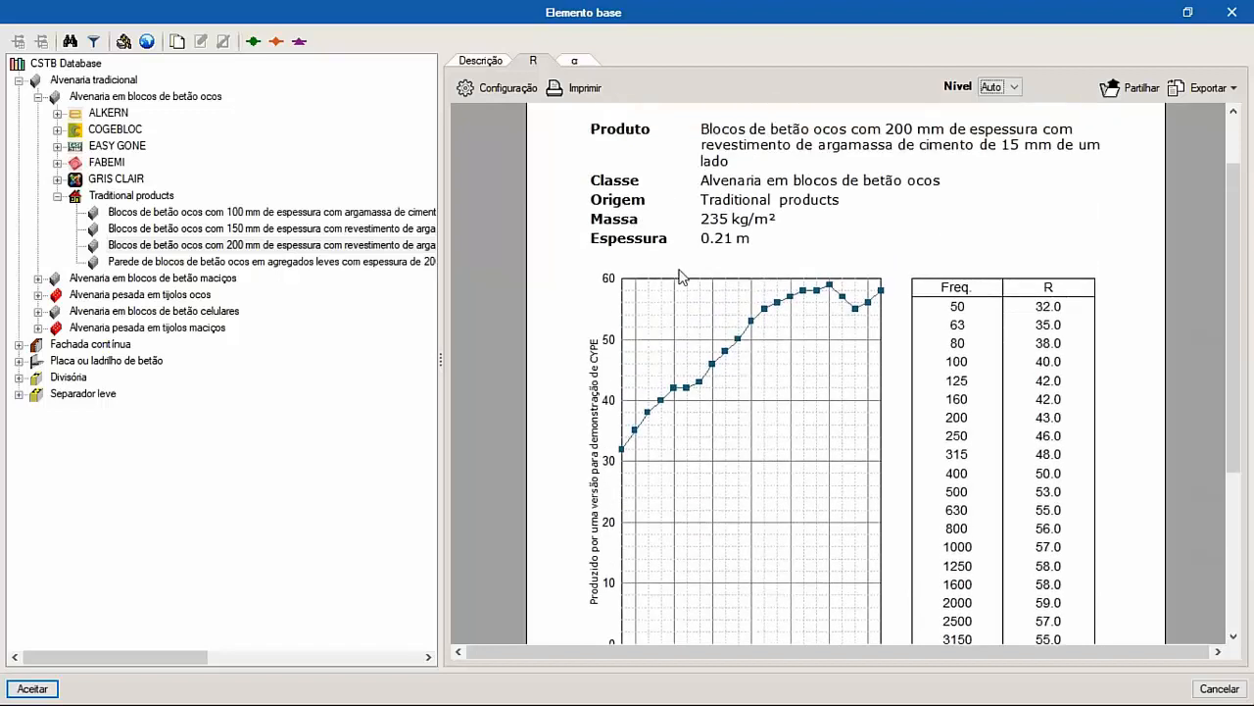
Examine the absorption coefficient sheet of the 200 mm hollow block, including its frequency table.
click(574, 61)
scroll(869, 284, up, 2)
scroll(821, 390, down, 2)
ctrl+scroll(798, 498, up, 3)
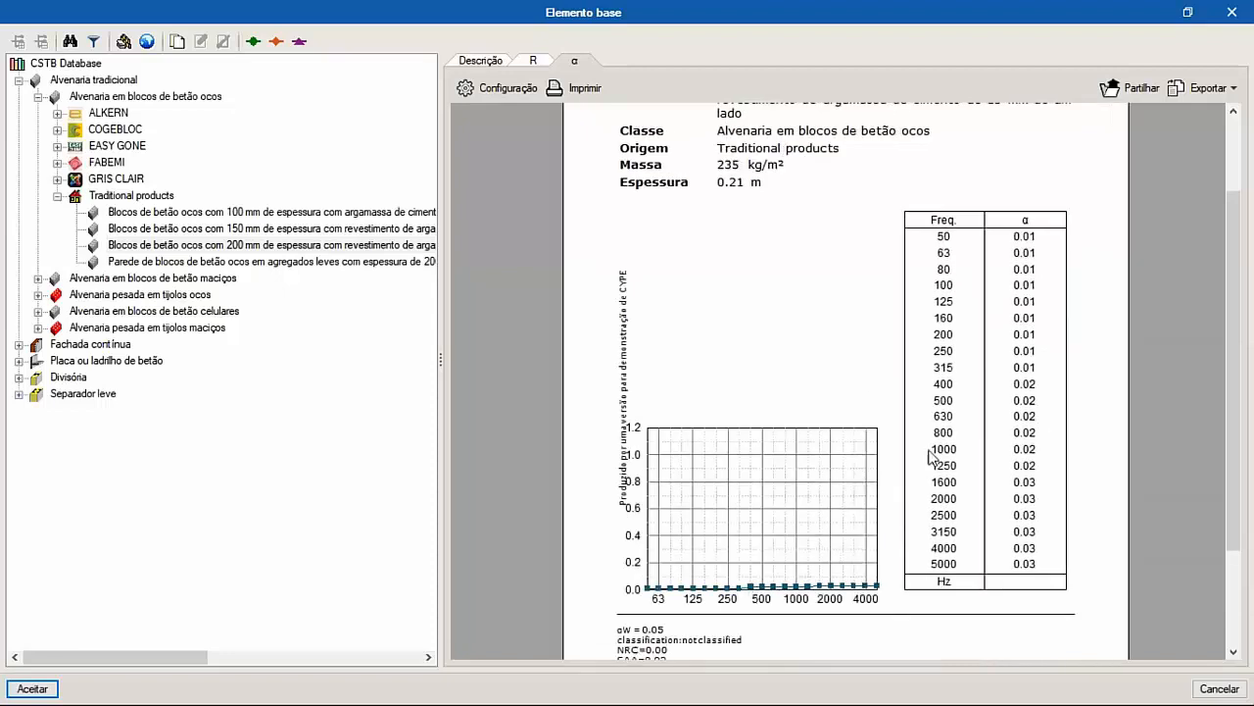
ctrl+scroll(764, 278, down, 1)
scroll(748, 350, up, 2)
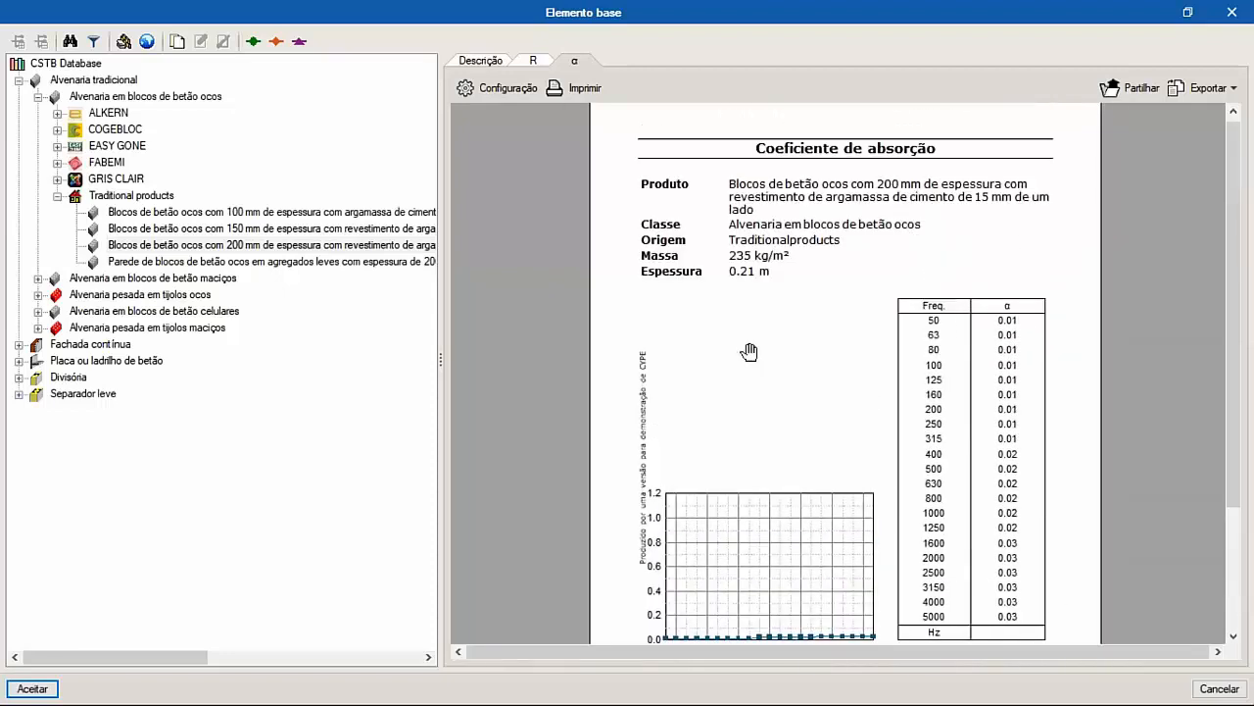
Compare the sound reduction index of the 200 mm hollow block, held as the first reference curve, with the 100 mm block.
click(533, 60)
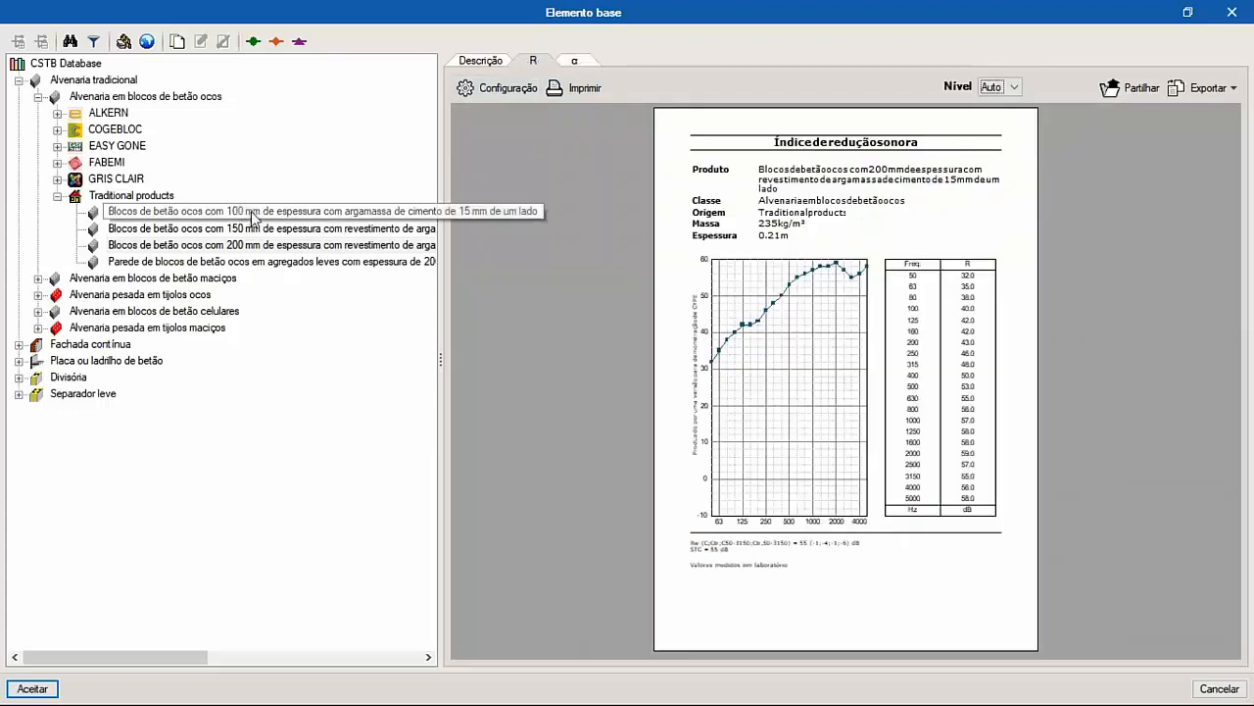
ctrl+scroll(871, 229, up, 3)
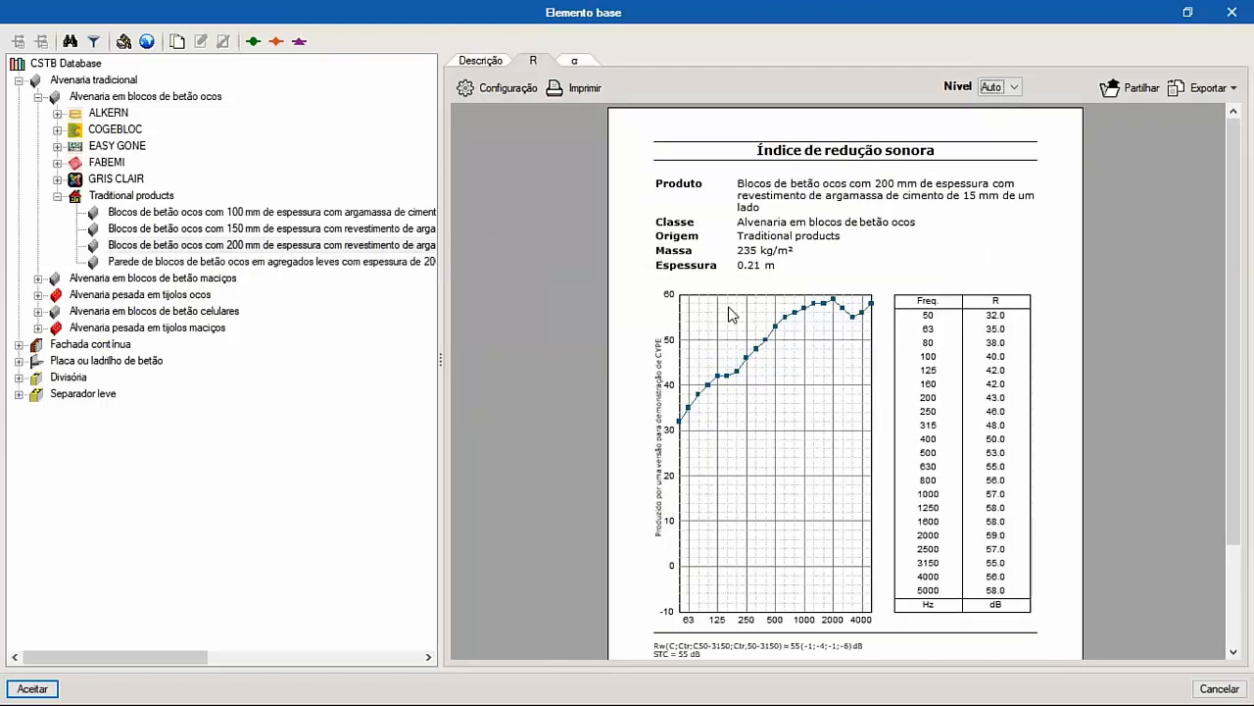
ctrl+scroll(794, 362, up, 2)
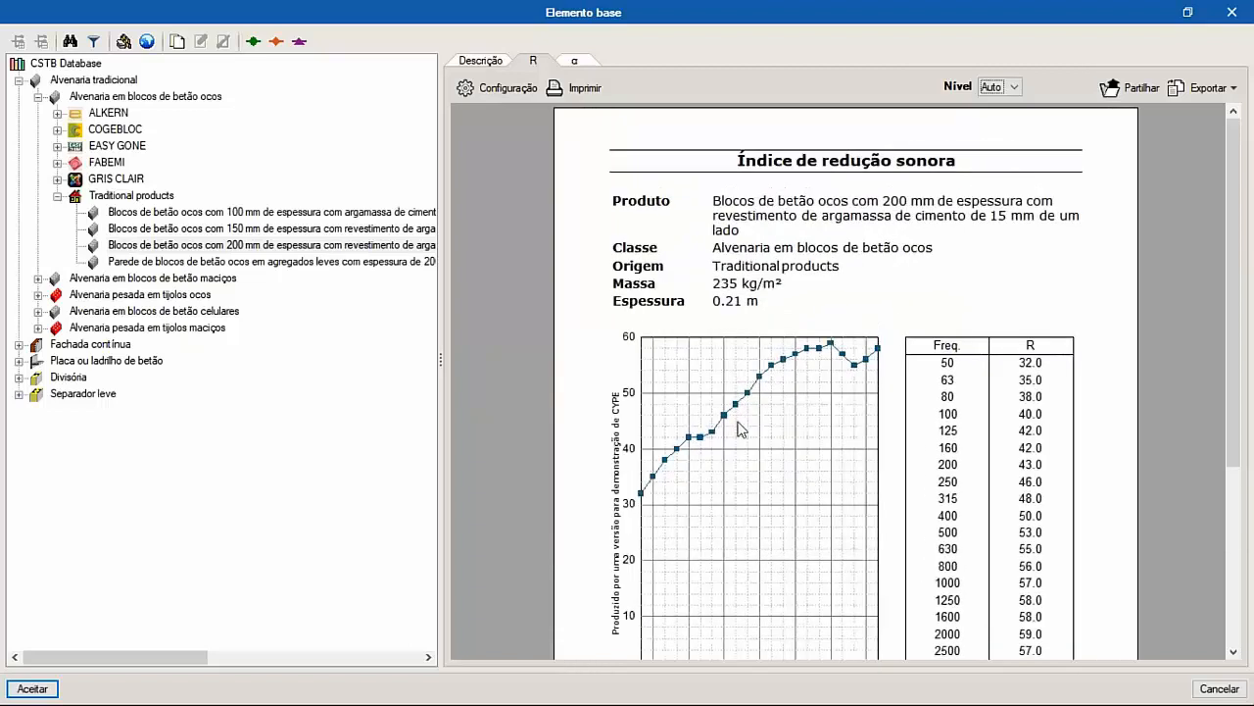
click(253, 42)
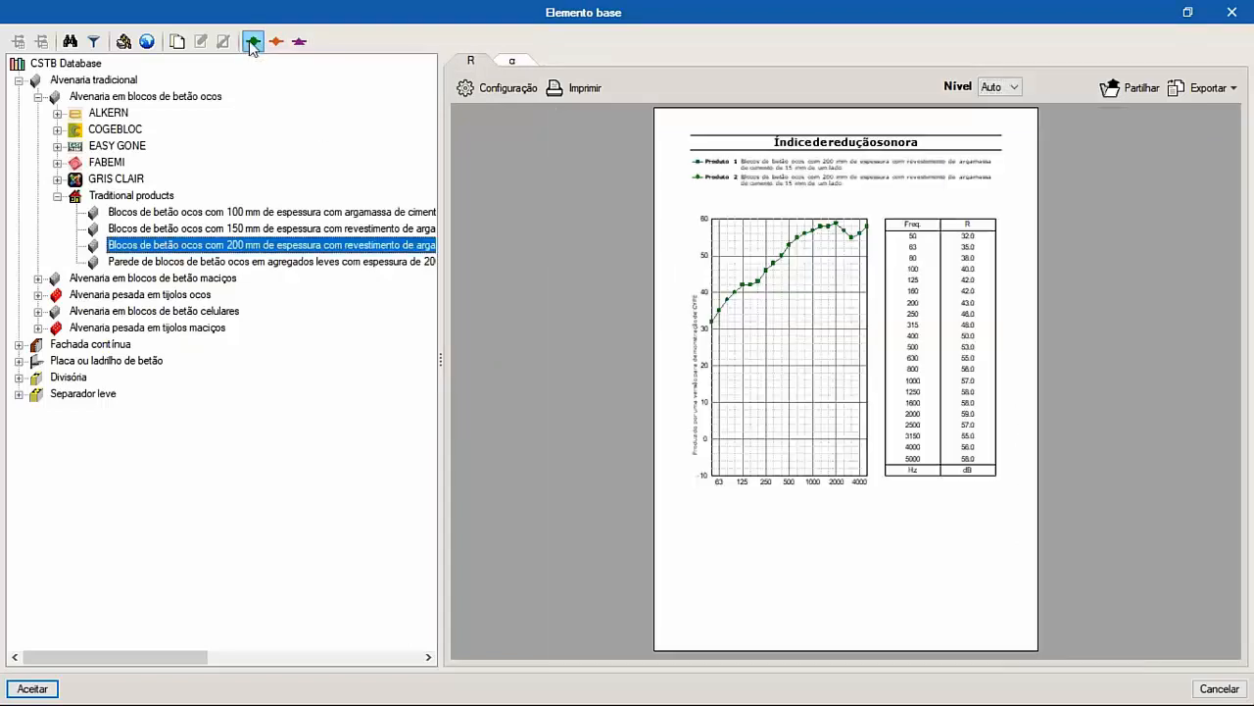
click(240, 216)
ctrl+scroll(805, 251, up, 7)
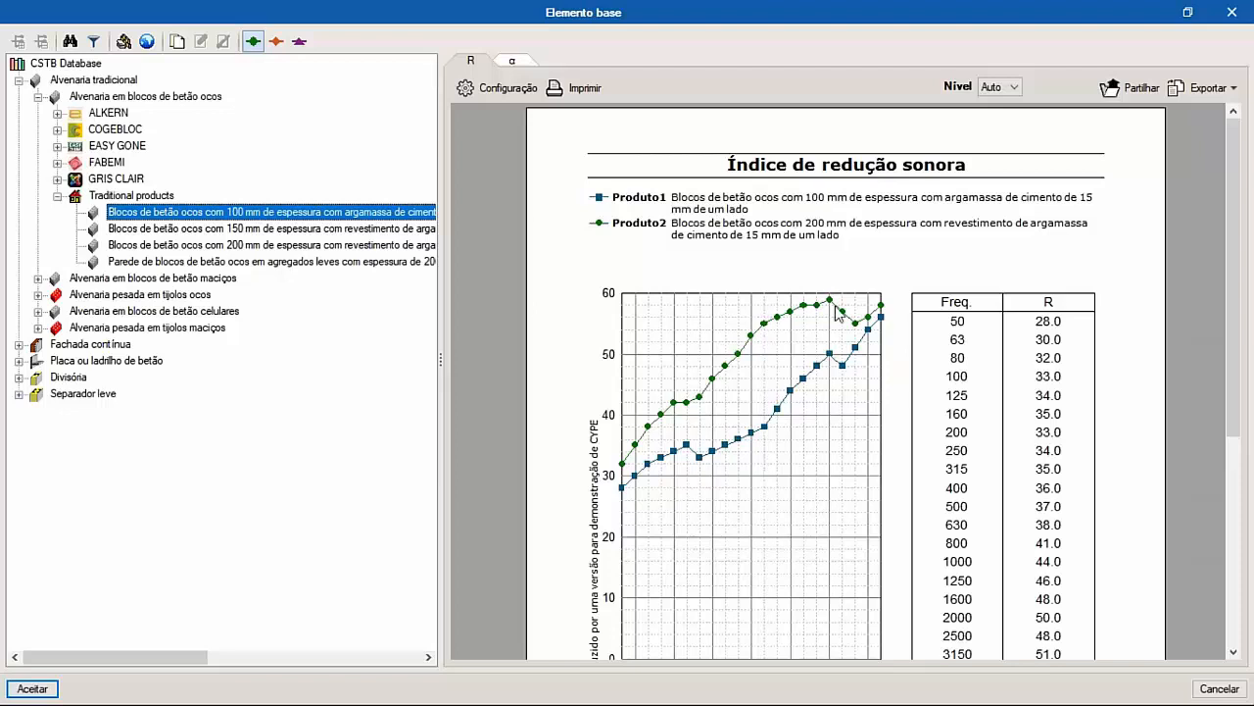
Hold the 100 mm hollow block as the second comparison curve and the 150 mm block as the third.
click(276, 43)
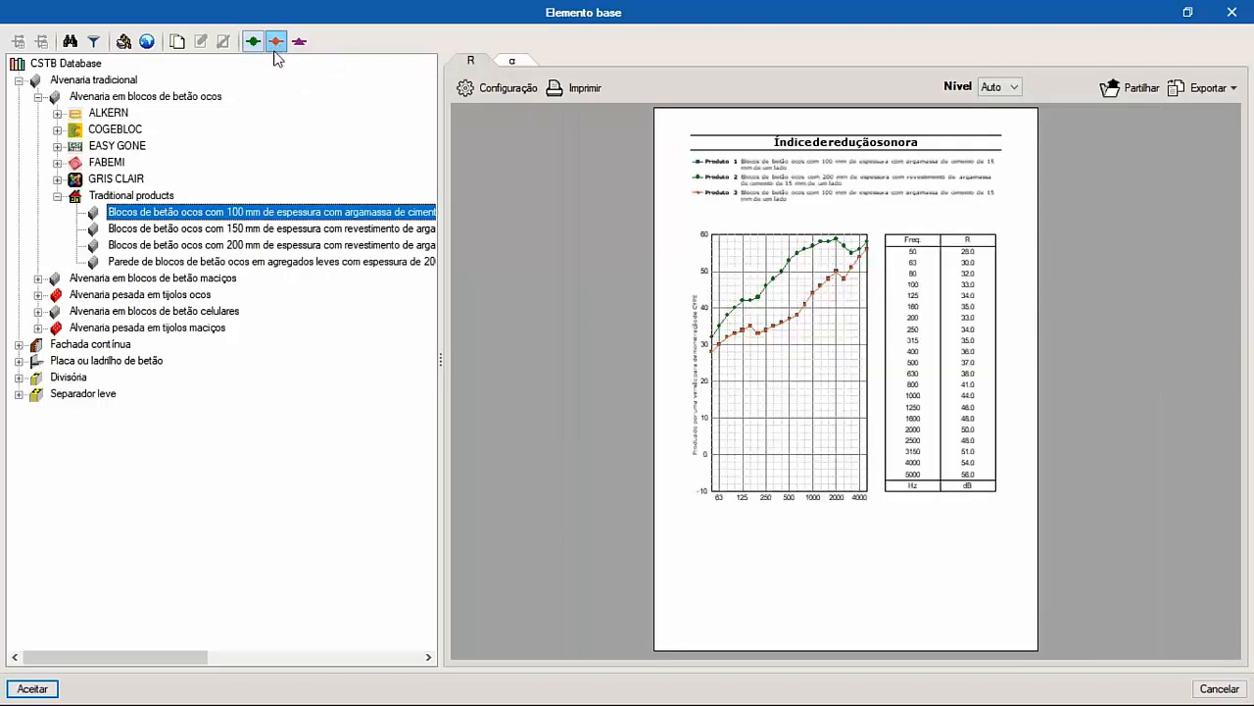
click(259, 231)
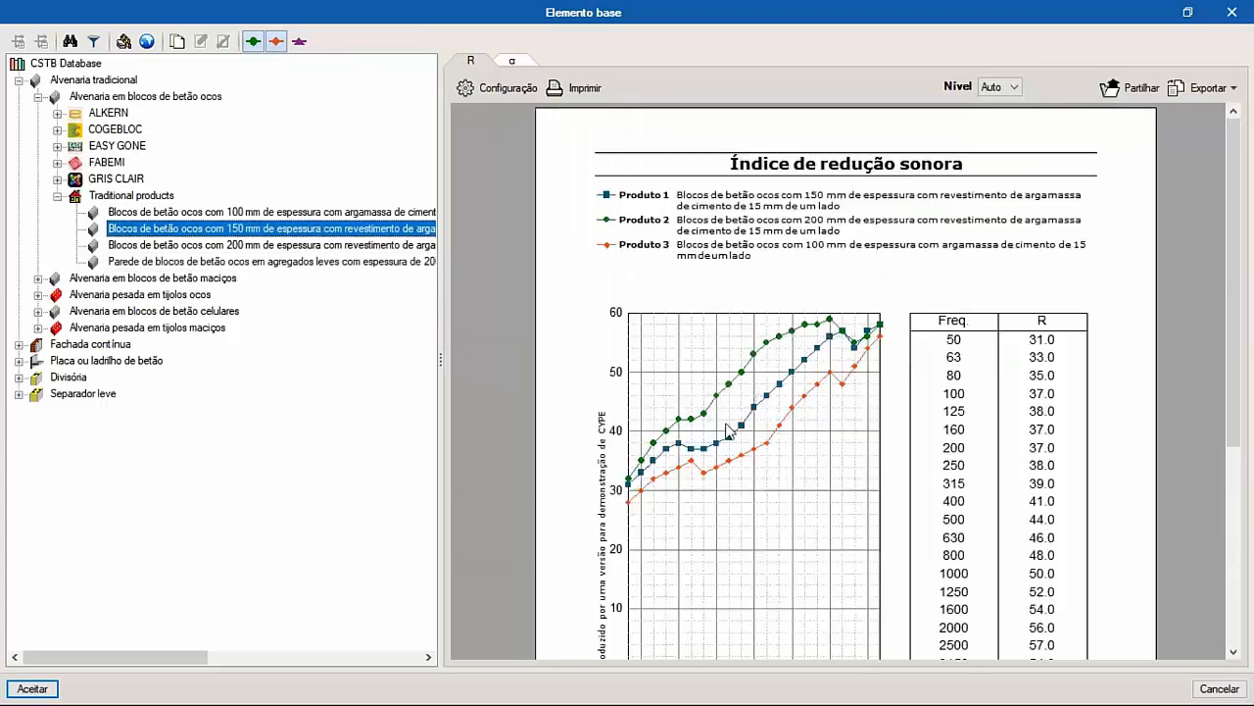
click(298, 41)
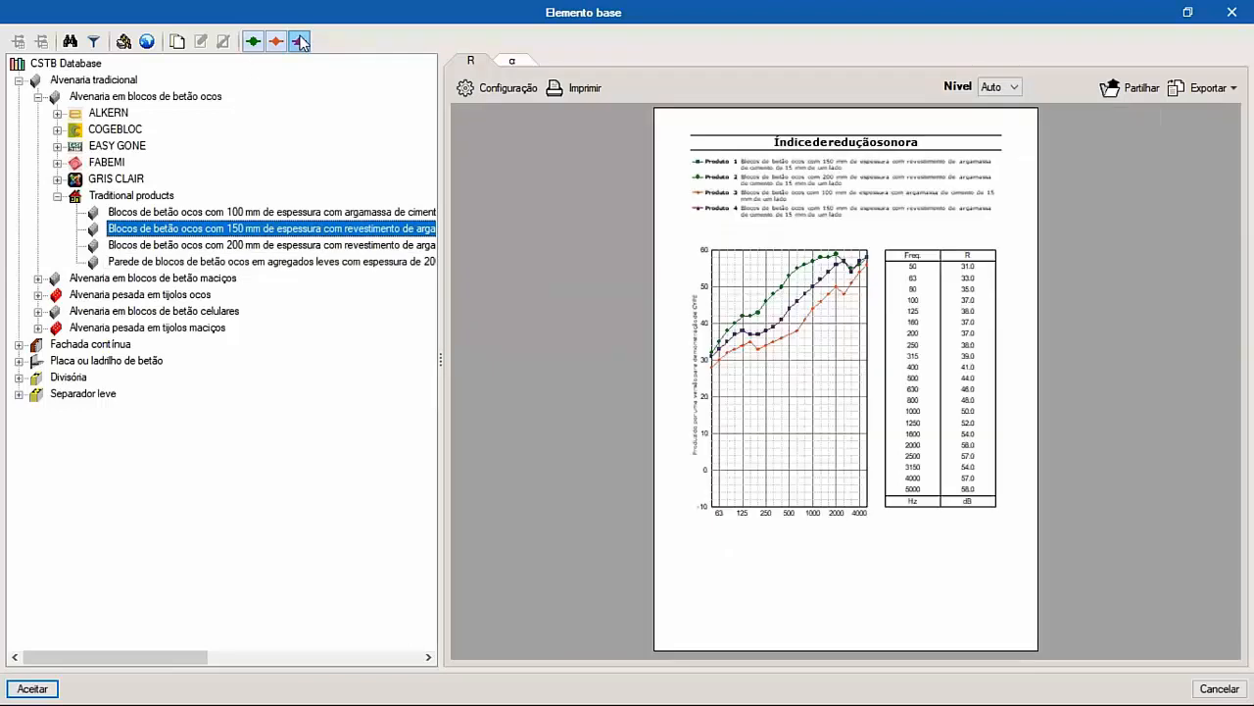
Compare the 200 mm lightweight-aggregate block wall with the three held reference curves and release all three curves.
click(299, 262)
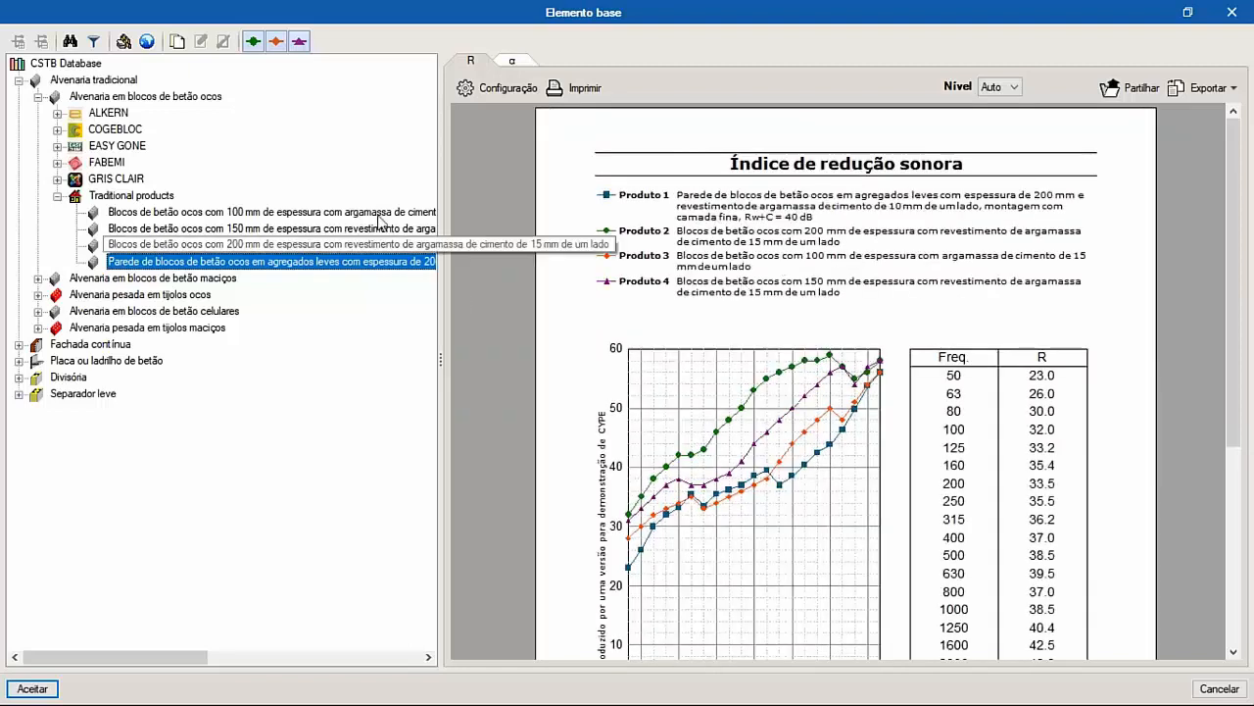
click(299, 42)
click(276, 42)
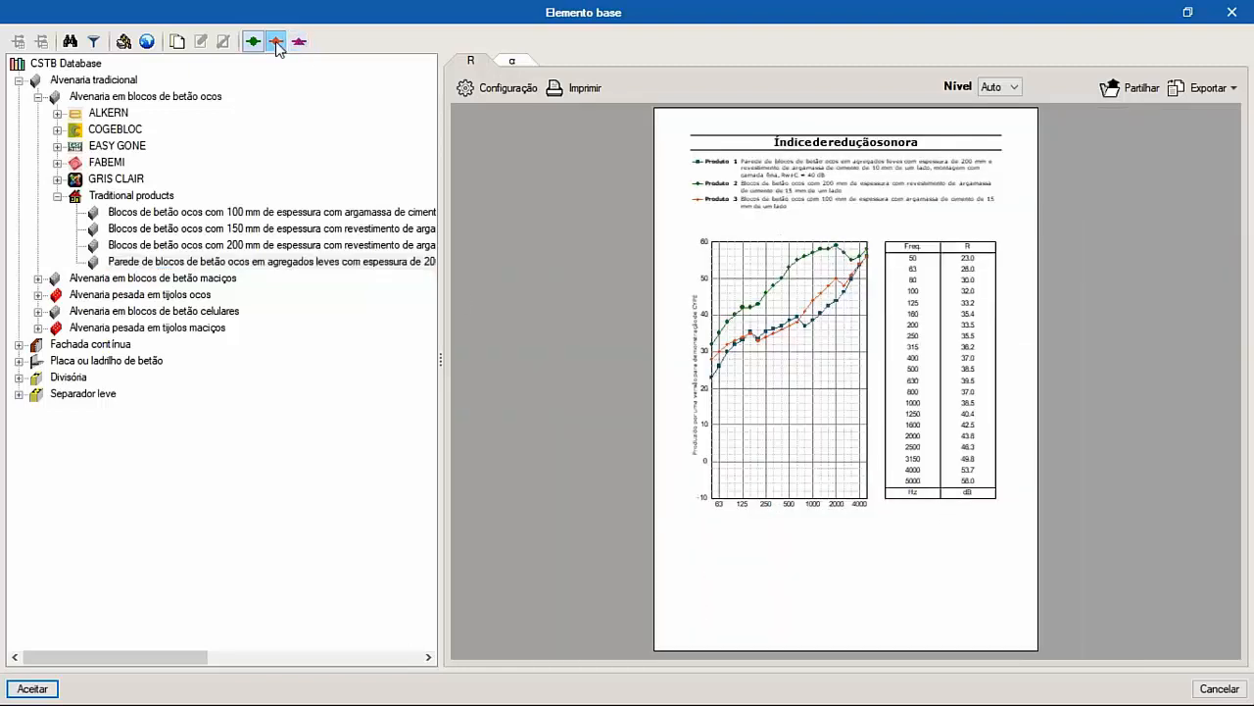
click(254, 42)
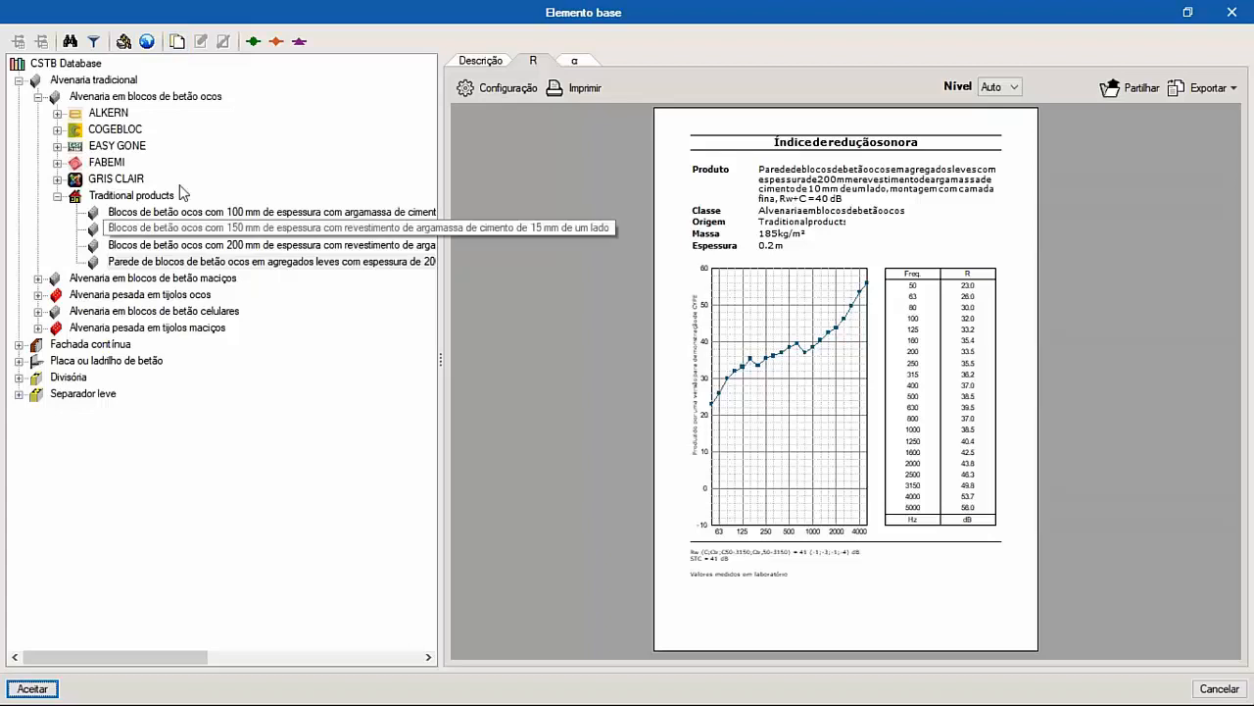
Start a user copy of the 200 mm hollow block product and go through its name, mass and thickness fields.
click(242, 247)
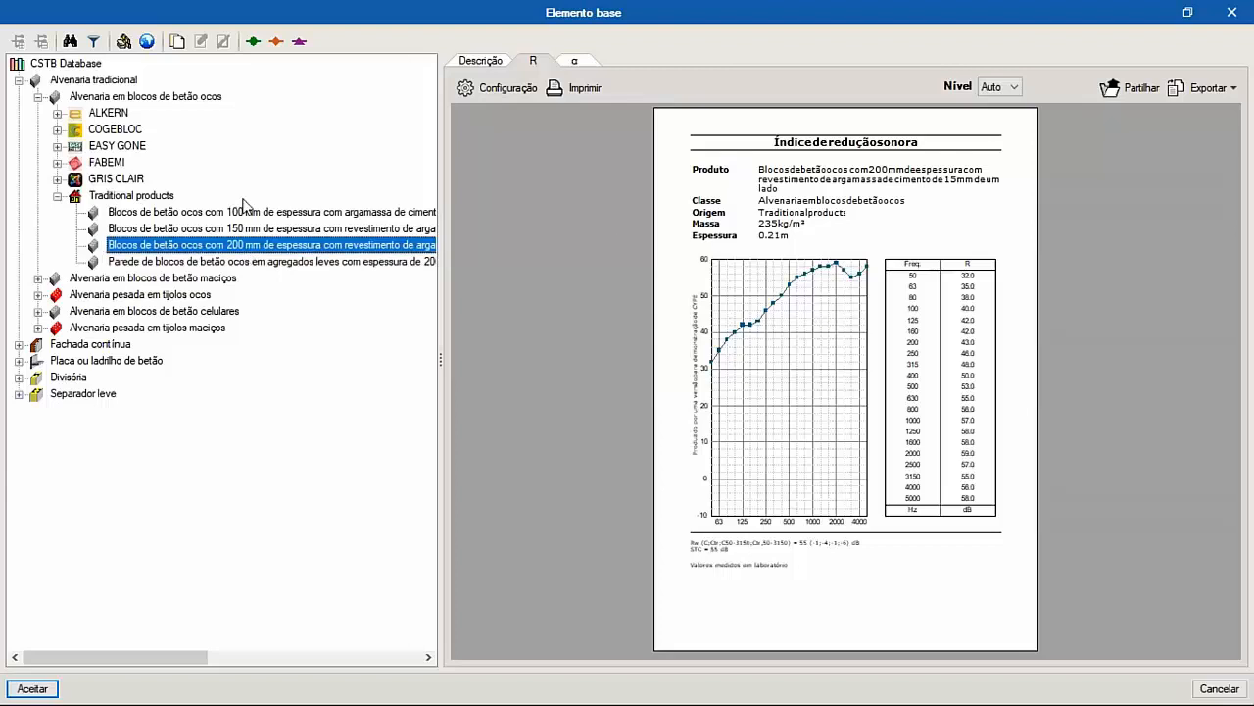
click(177, 43)
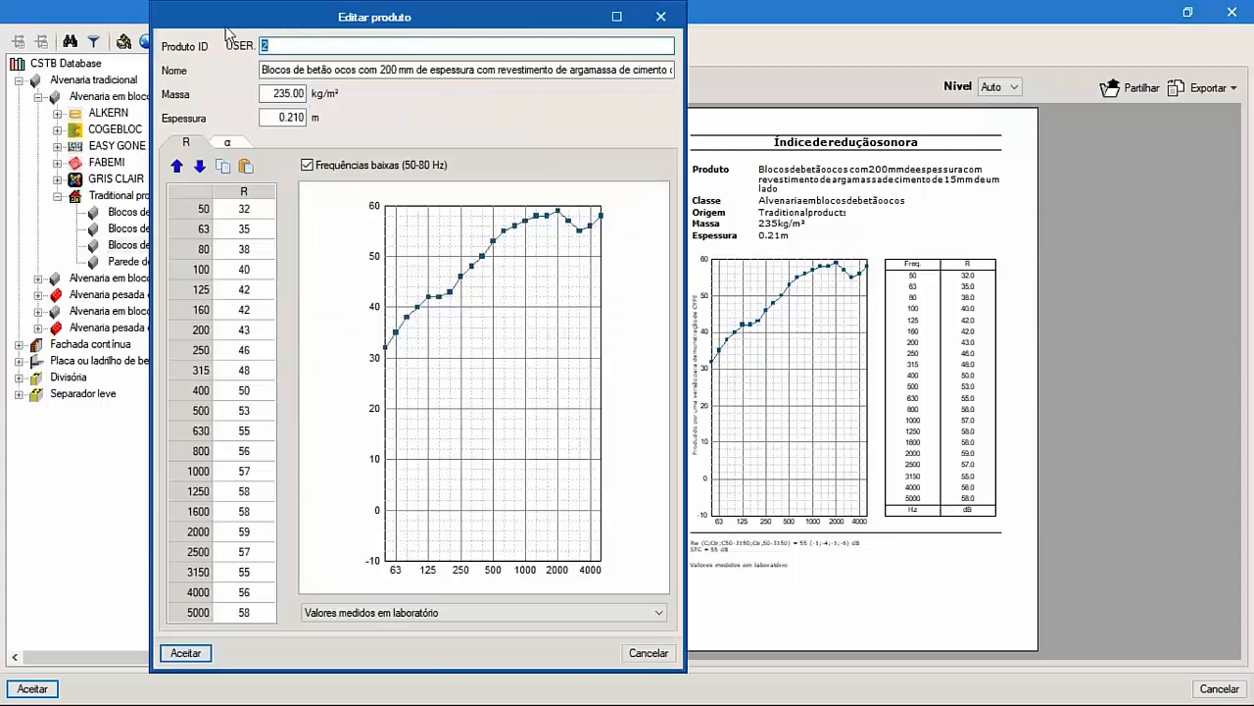
drag(252, 20, 475, 47)
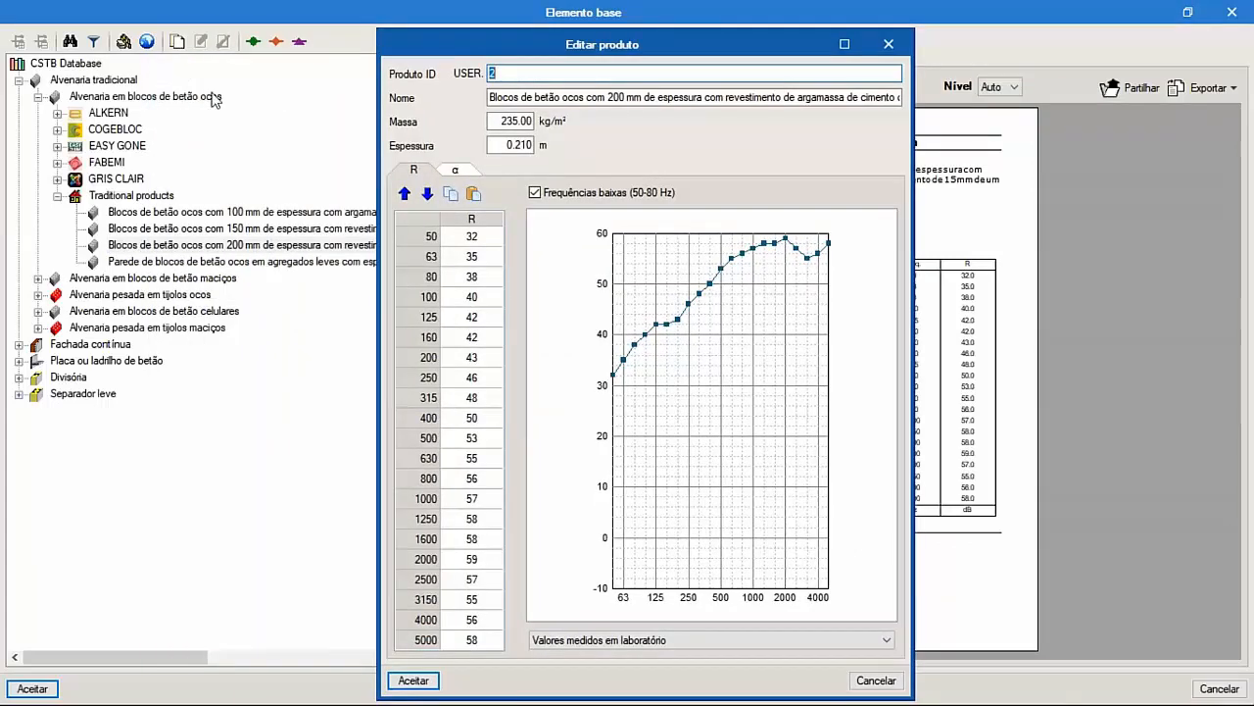
drag(490, 97, 910, 94)
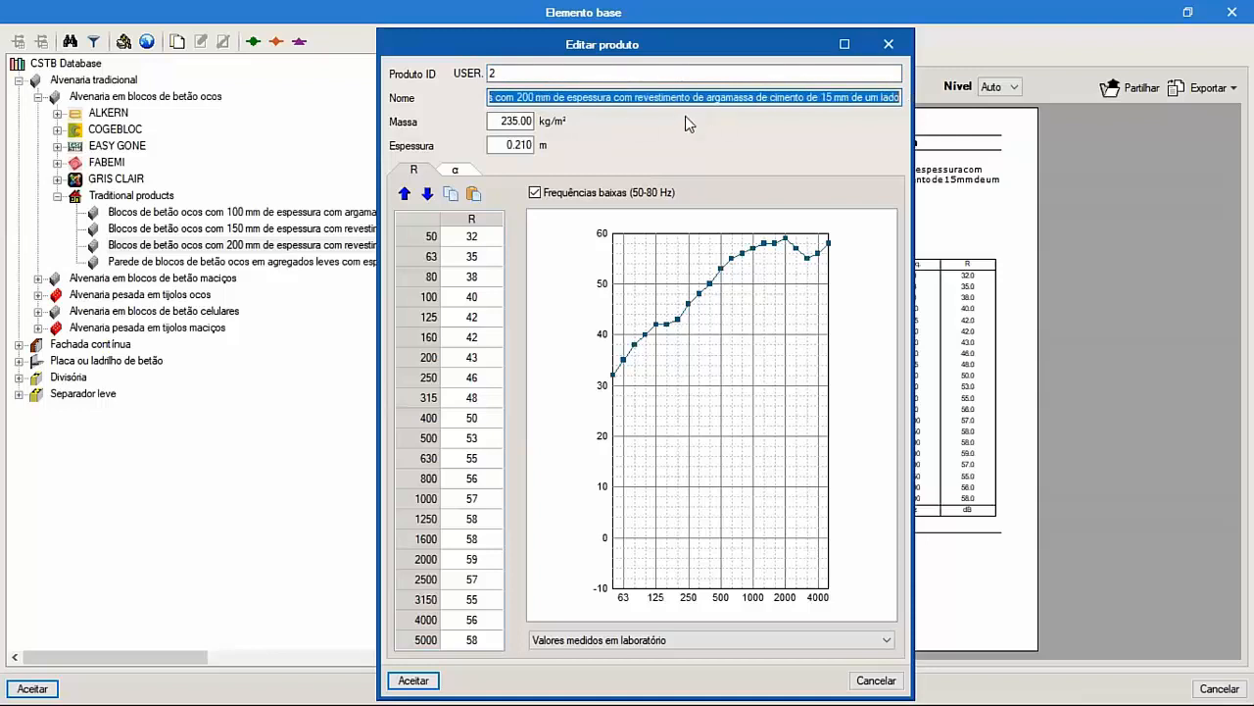
key(Tab)
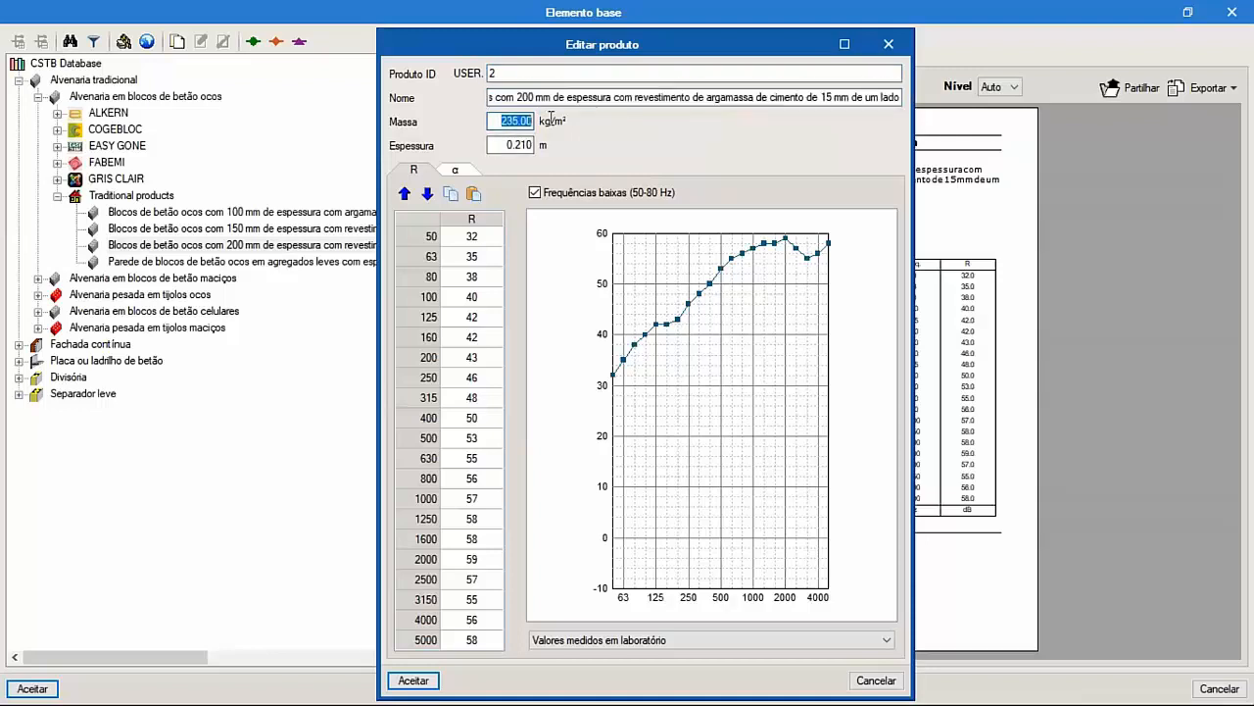
key(Tab)
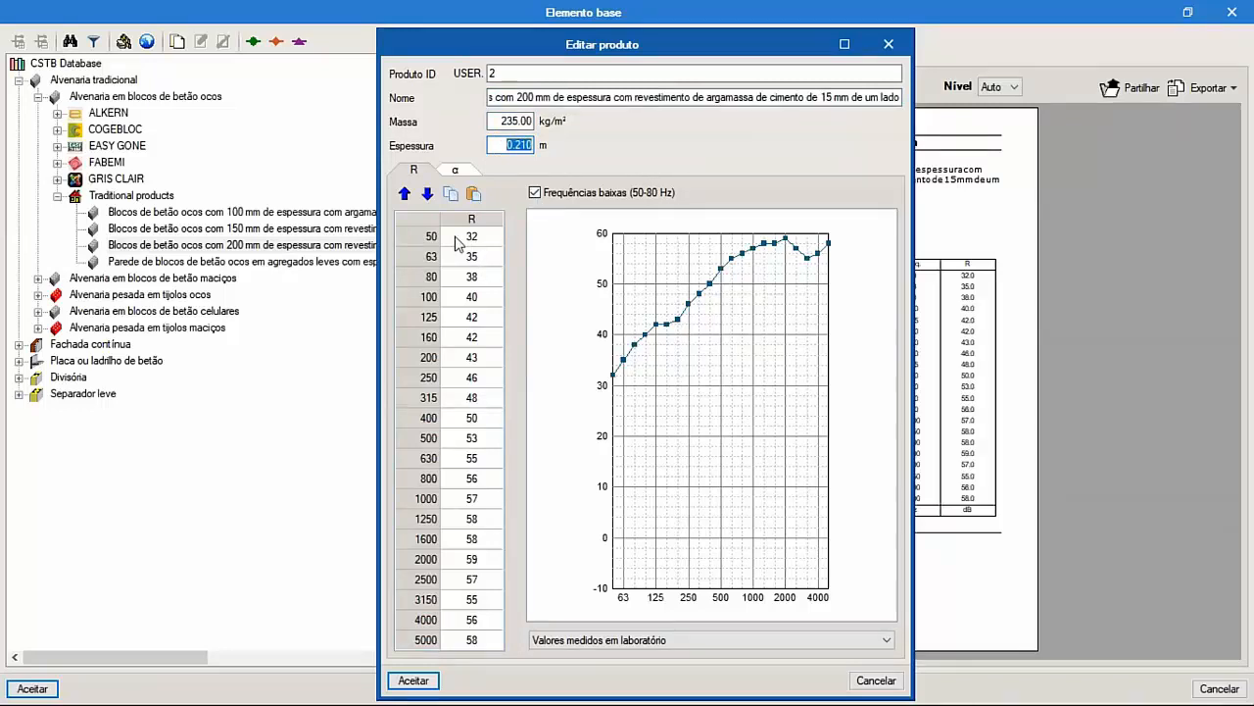
Try excluding the low frequencies (50-80 Hz) from the product copy, look at its data source options, and discard the copy.
click(535, 192)
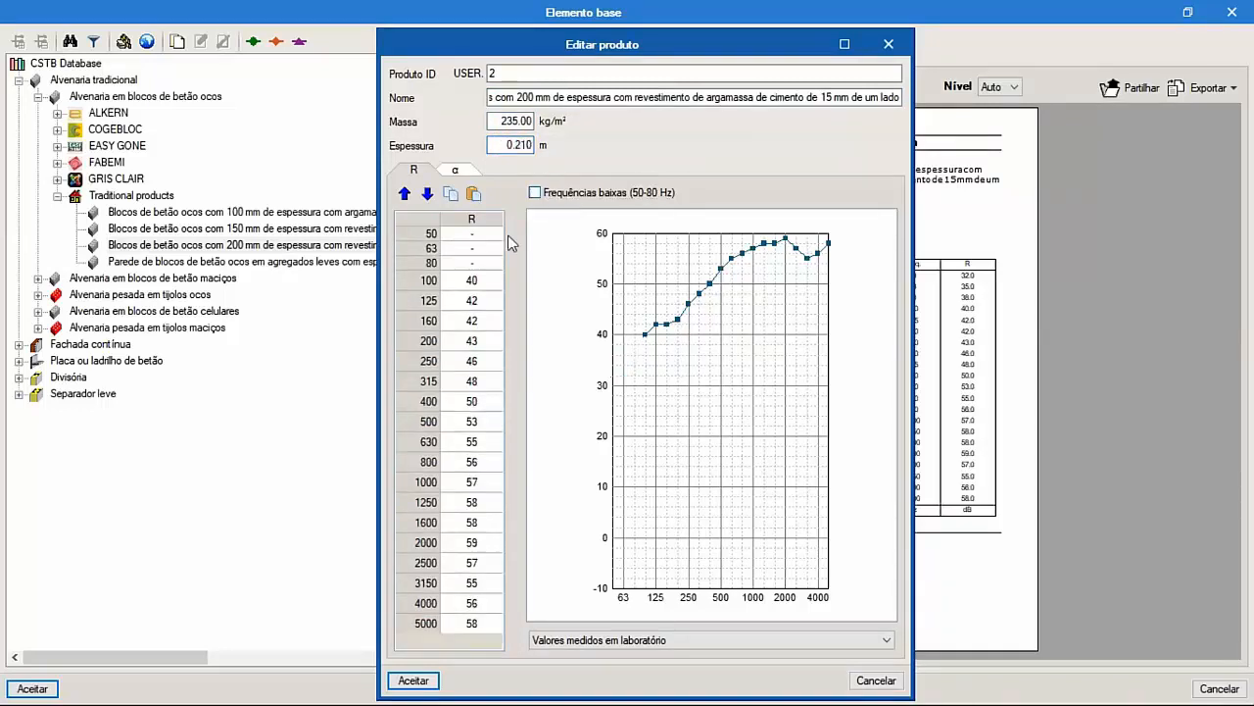
double_click(478, 304)
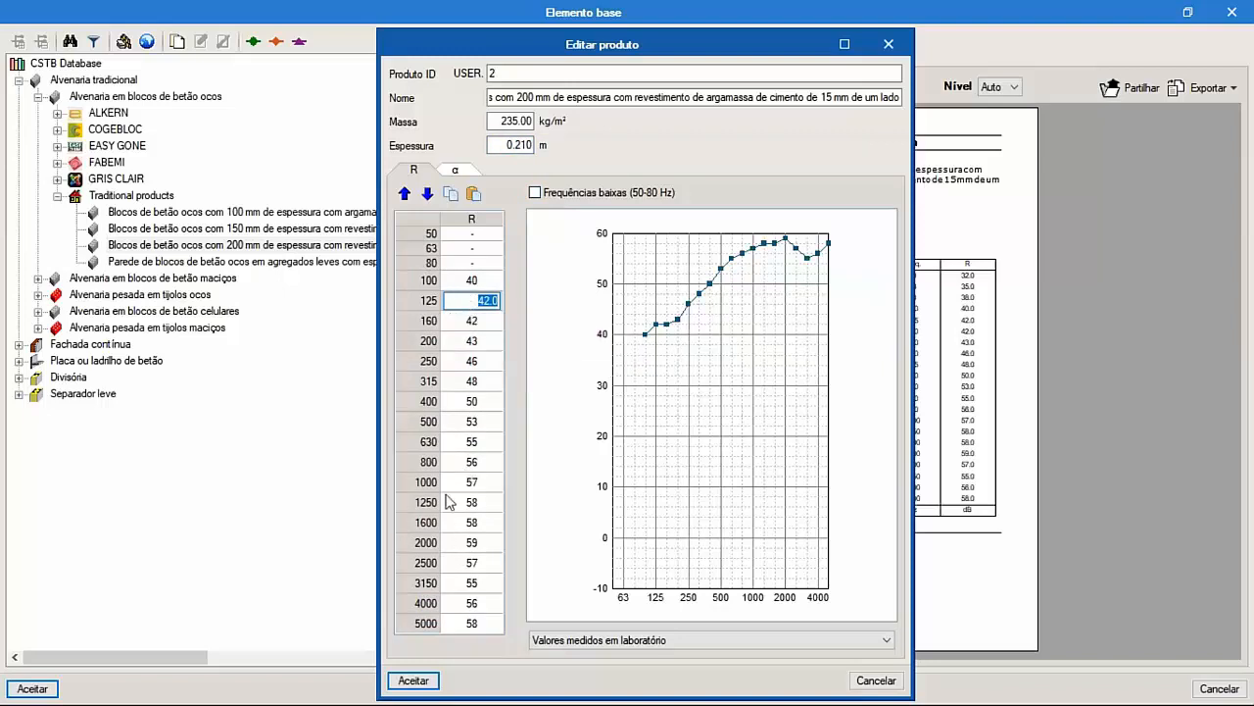
click(607, 640)
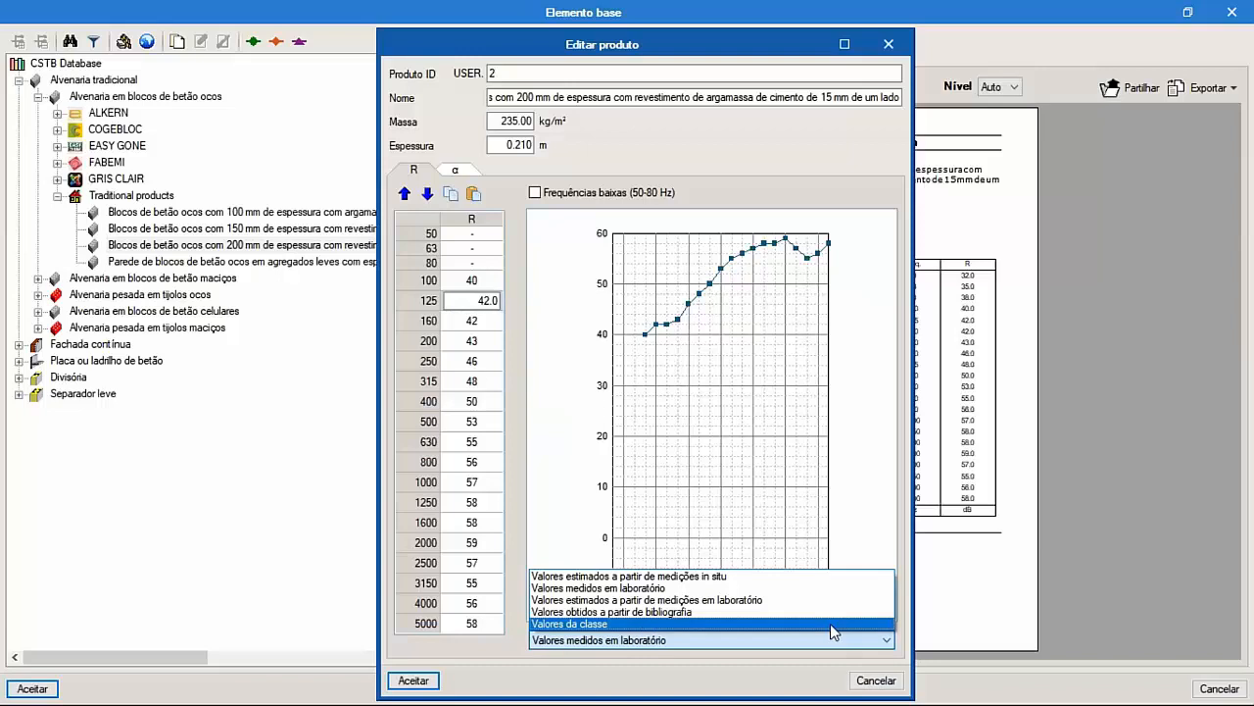
click(879, 682)
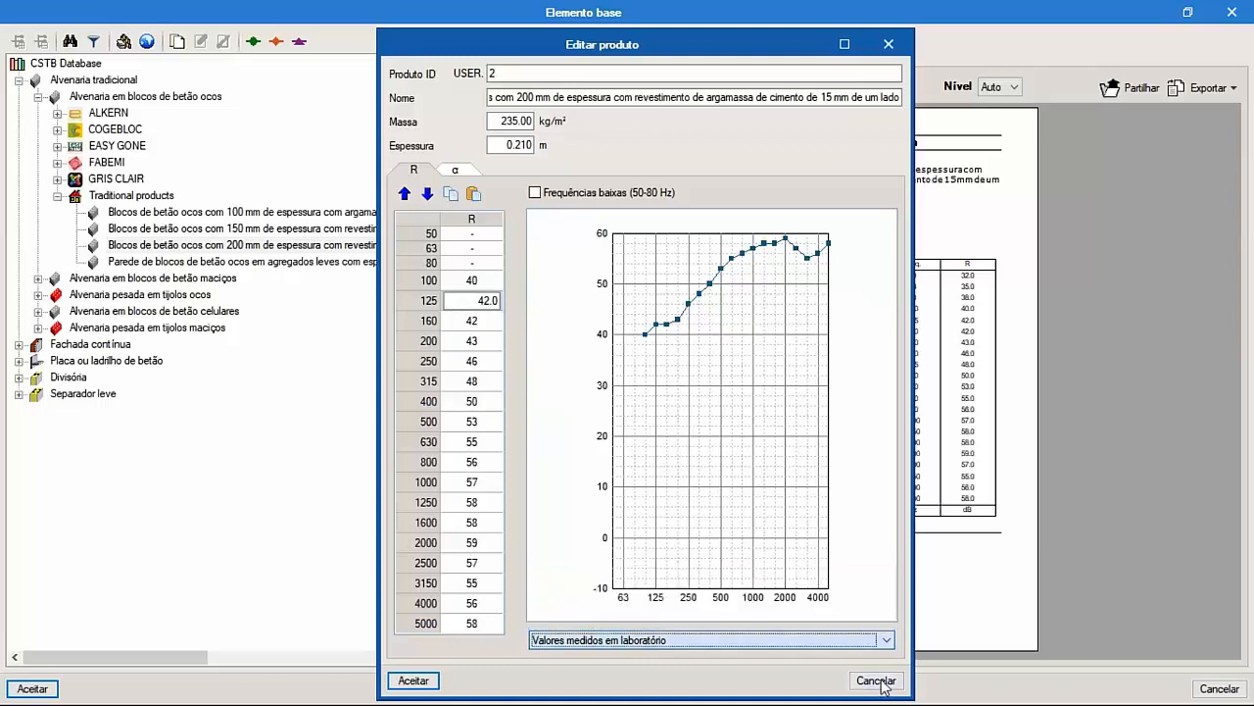
click(879, 681)
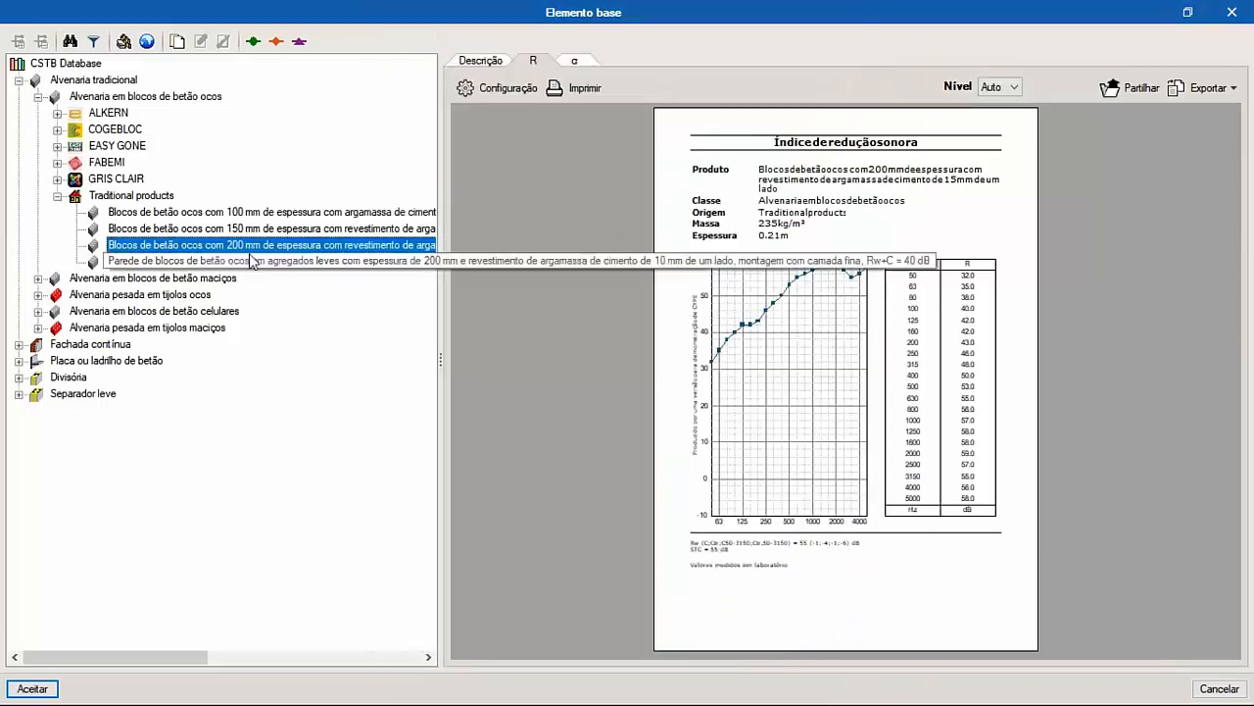
Assign the 200 mm hollow block as base element of the ETICS façade and check its sound reduction and absorption sheets.
click(238, 253)
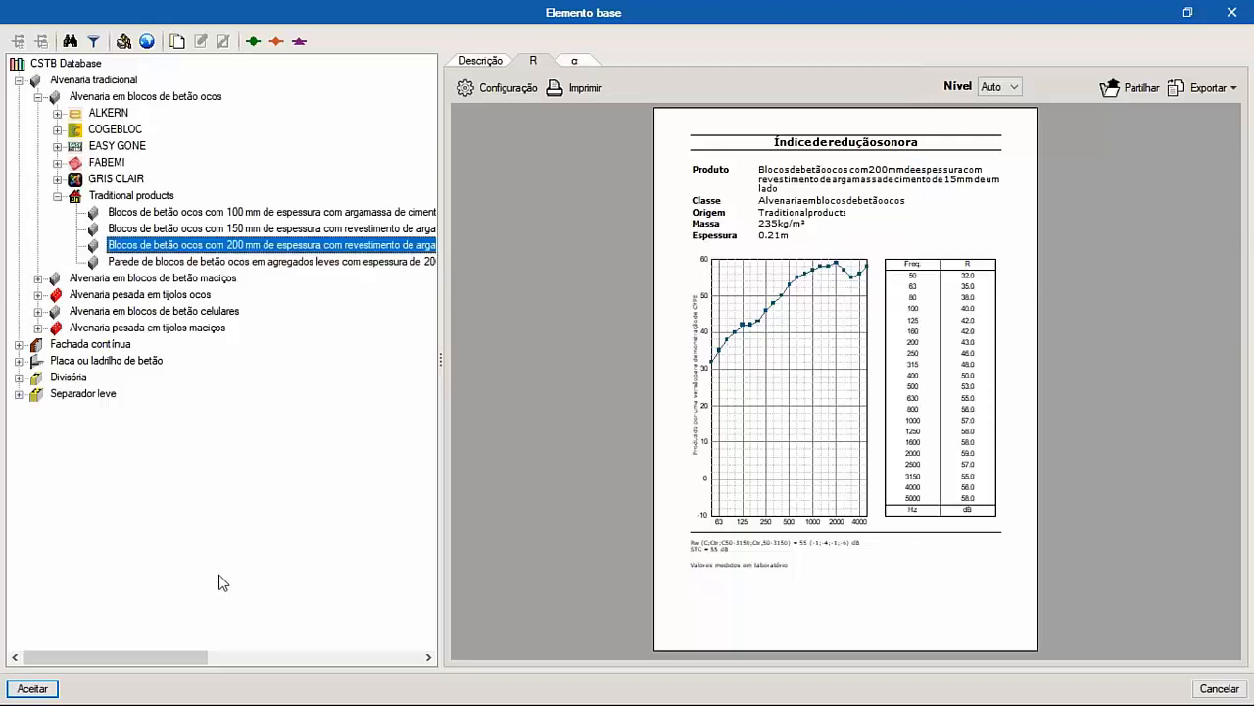
click(32, 689)
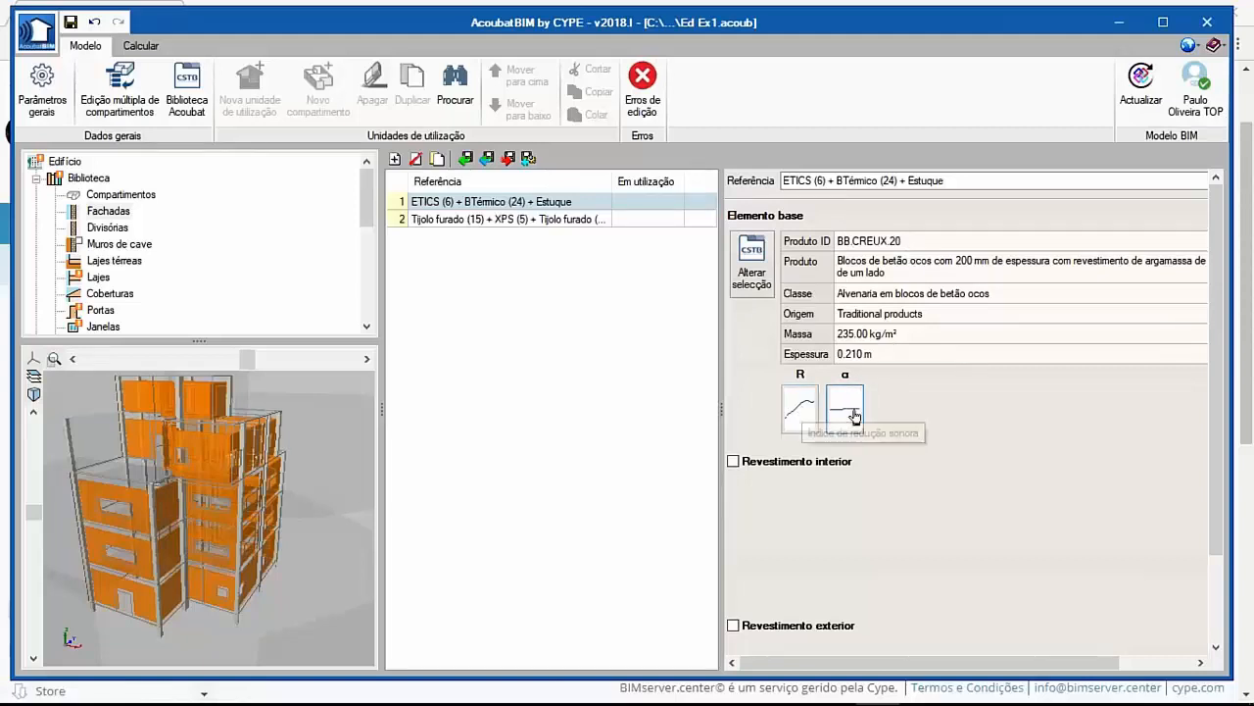
click(808, 413)
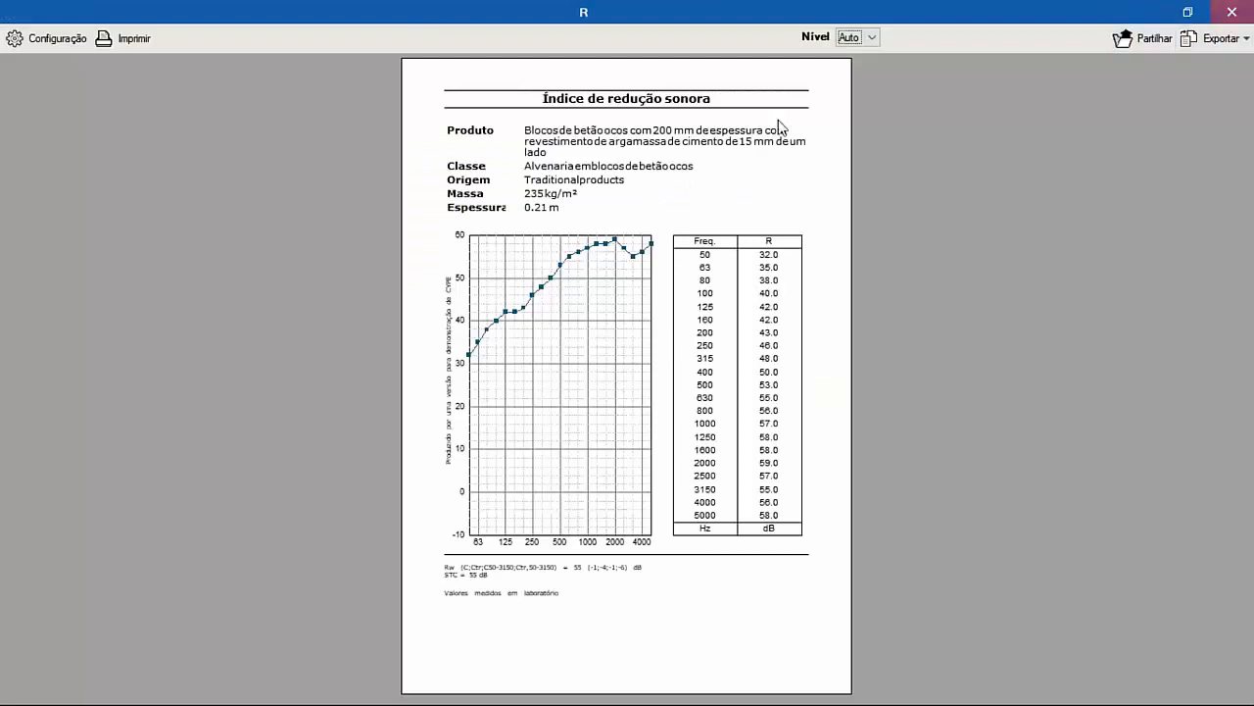
click(1220, 13)
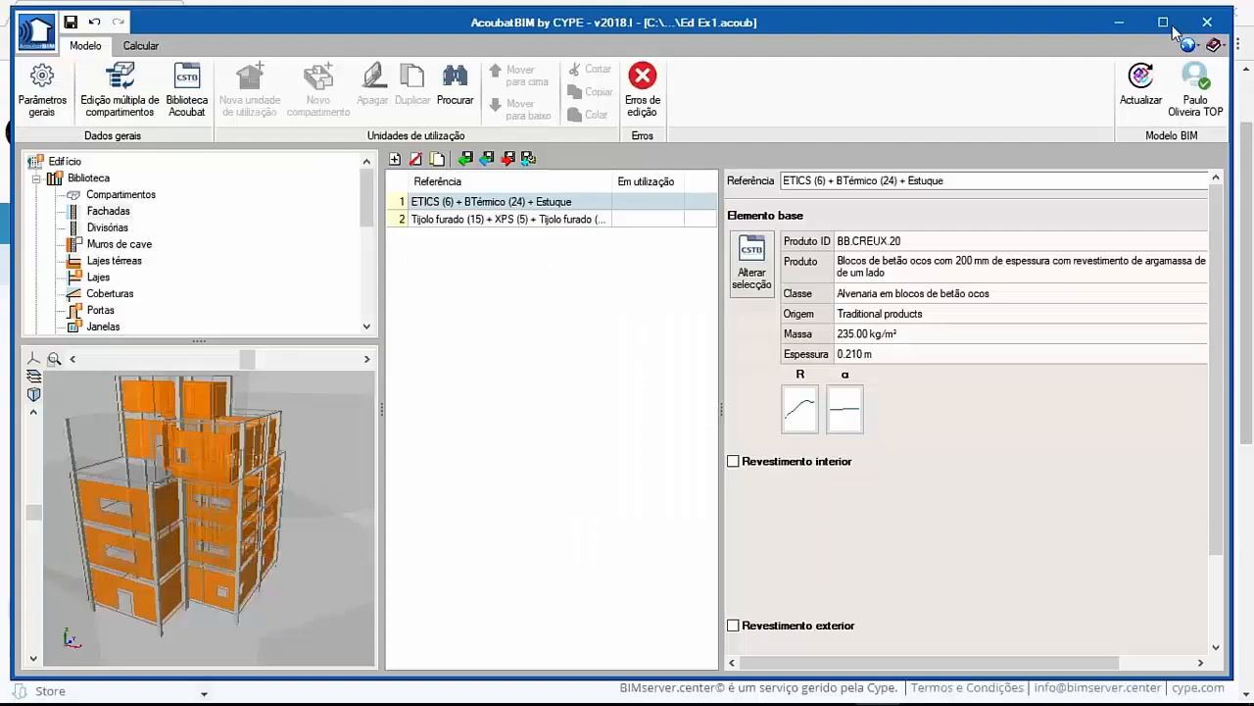
click(843, 411)
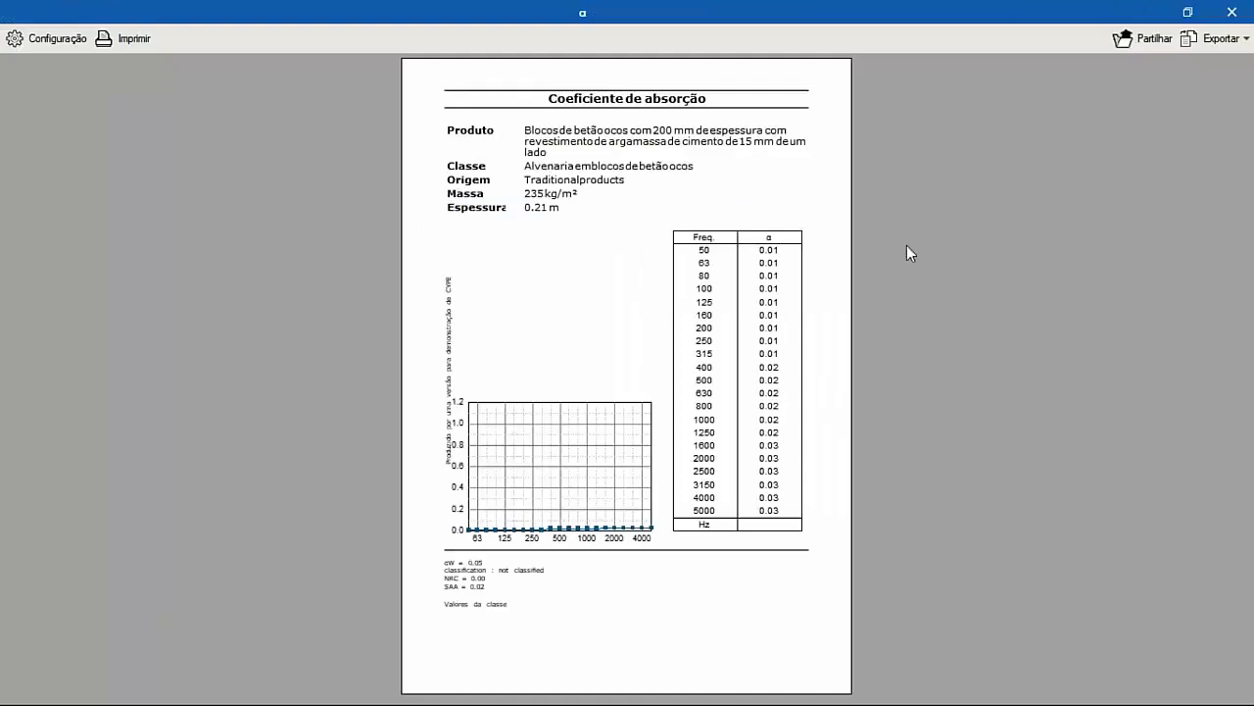
click(1232, 12)
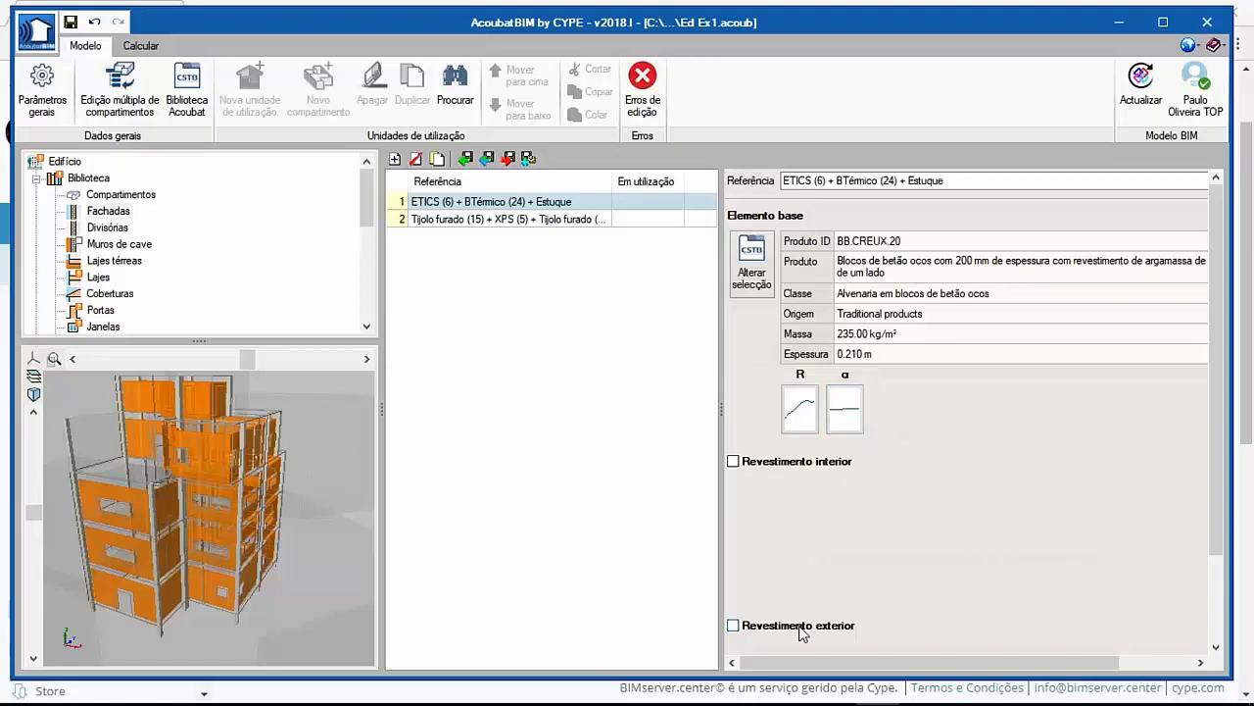
Enable the exterior lining of the ETICS façade, search the CSTB database for "poliestireno" and pick Poliestireno colado em 10+100.
scroll(788, 550, down, 2)
click(735, 516)
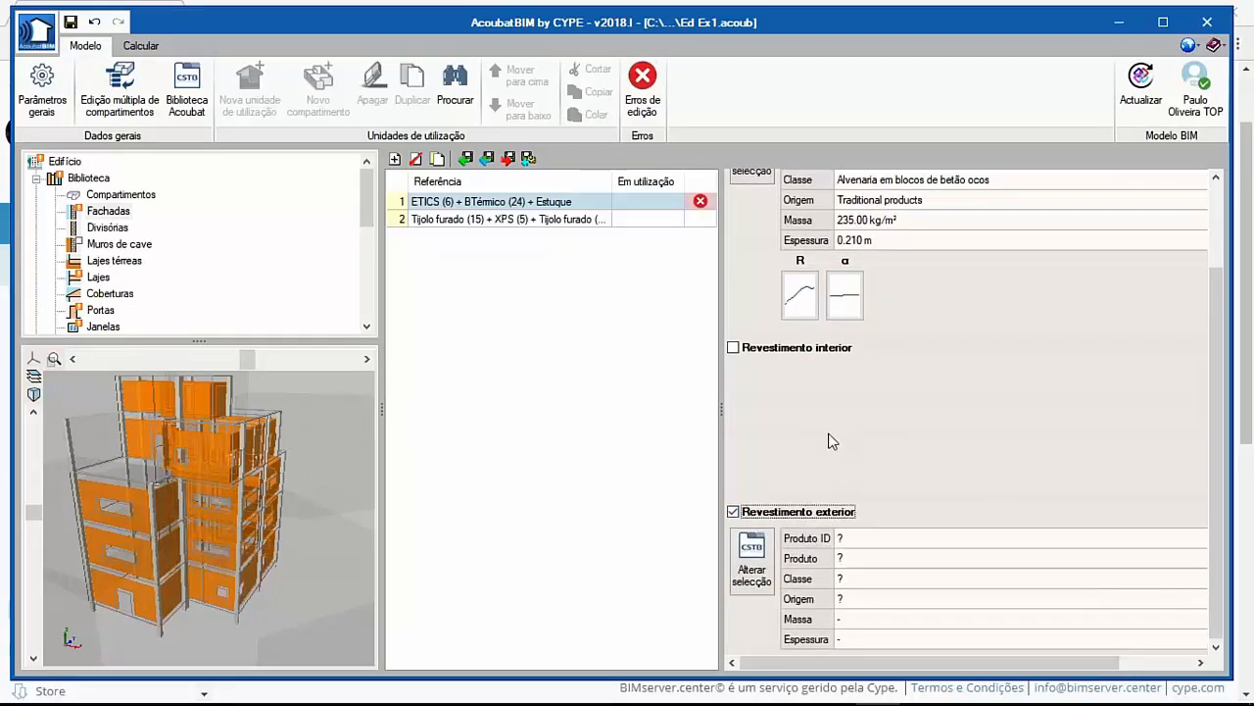
click(751, 557)
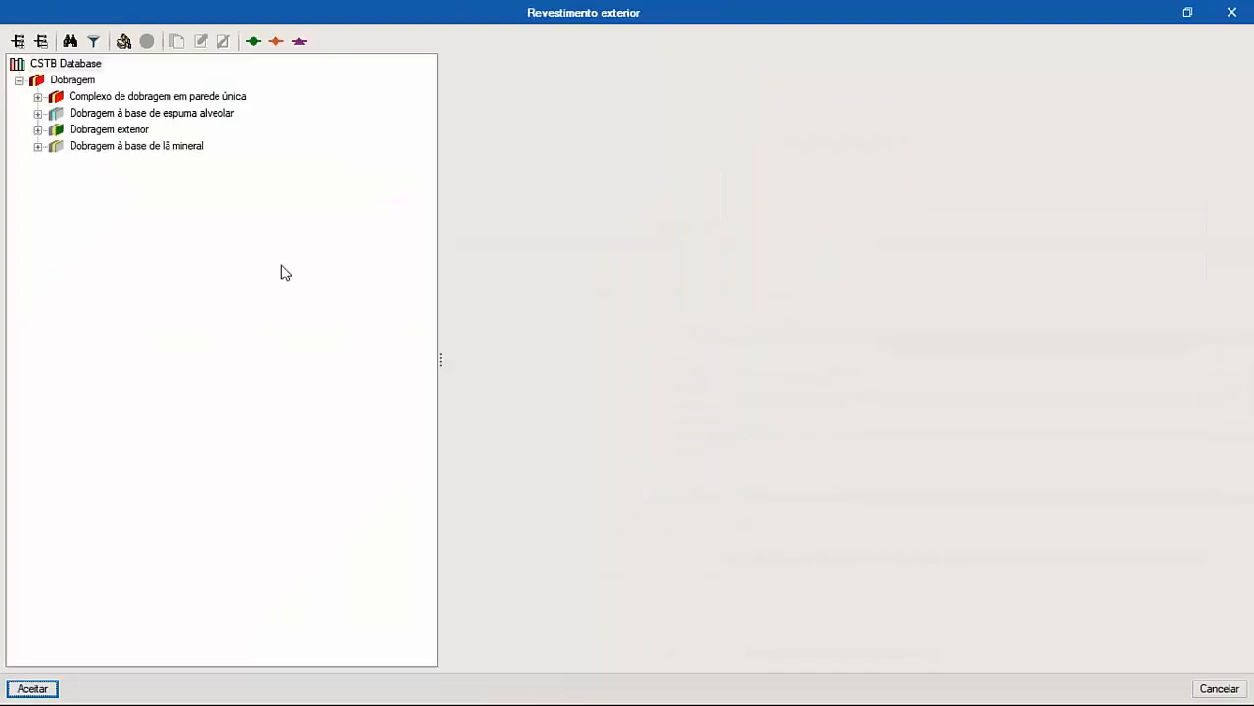
click(70, 41)
text(poll)
text(iestireno)
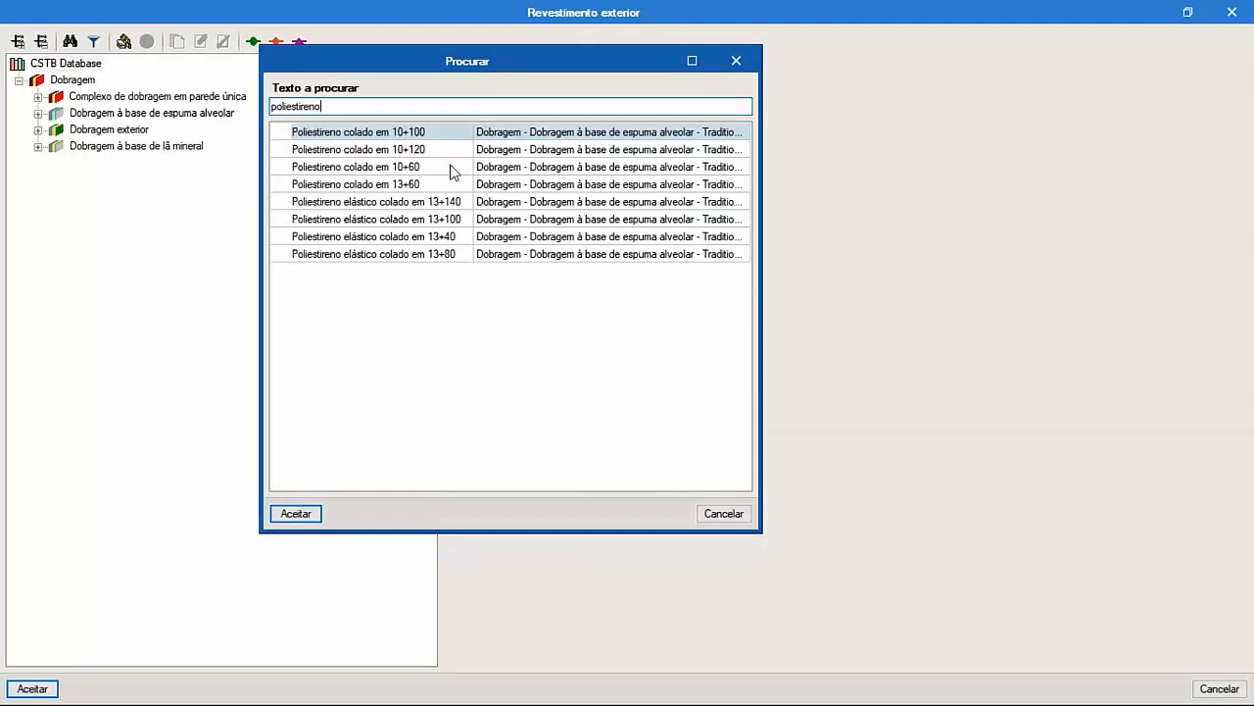
click(318, 513)
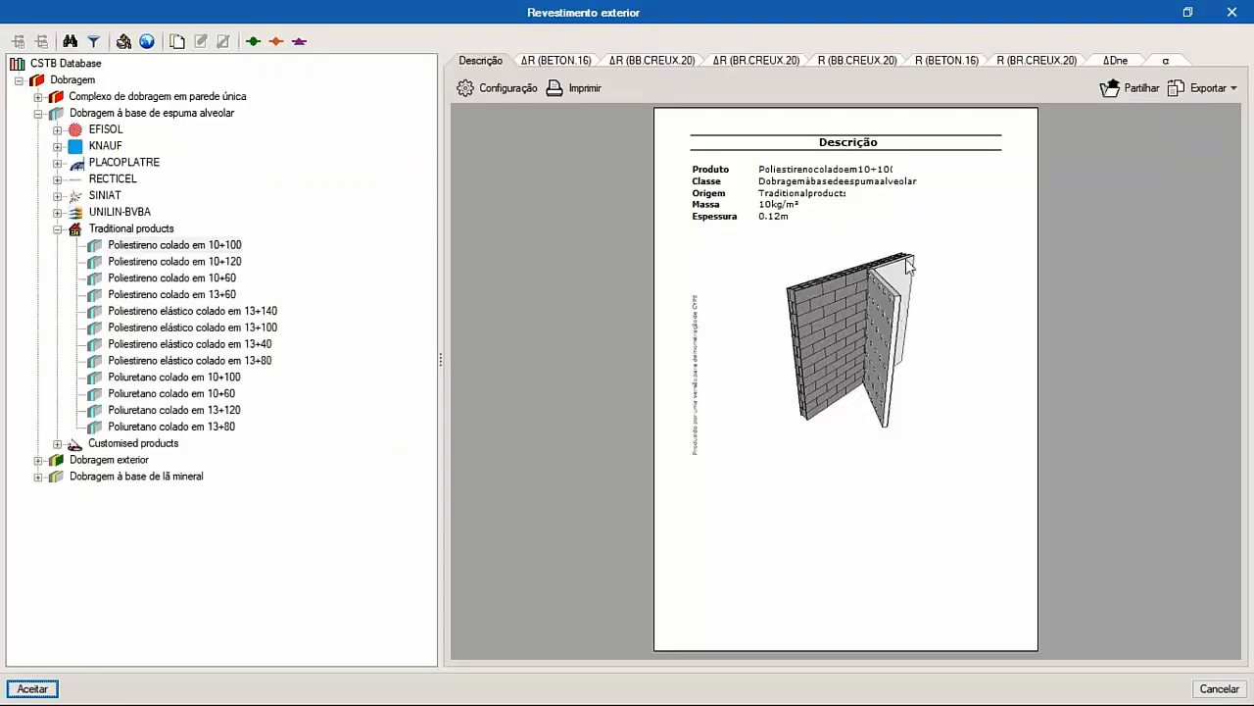
Compare the ΔR and R sheets of Poliestireno colado em 10+100 on its different supports and assign it as the exterior lining.
click(561, 61)
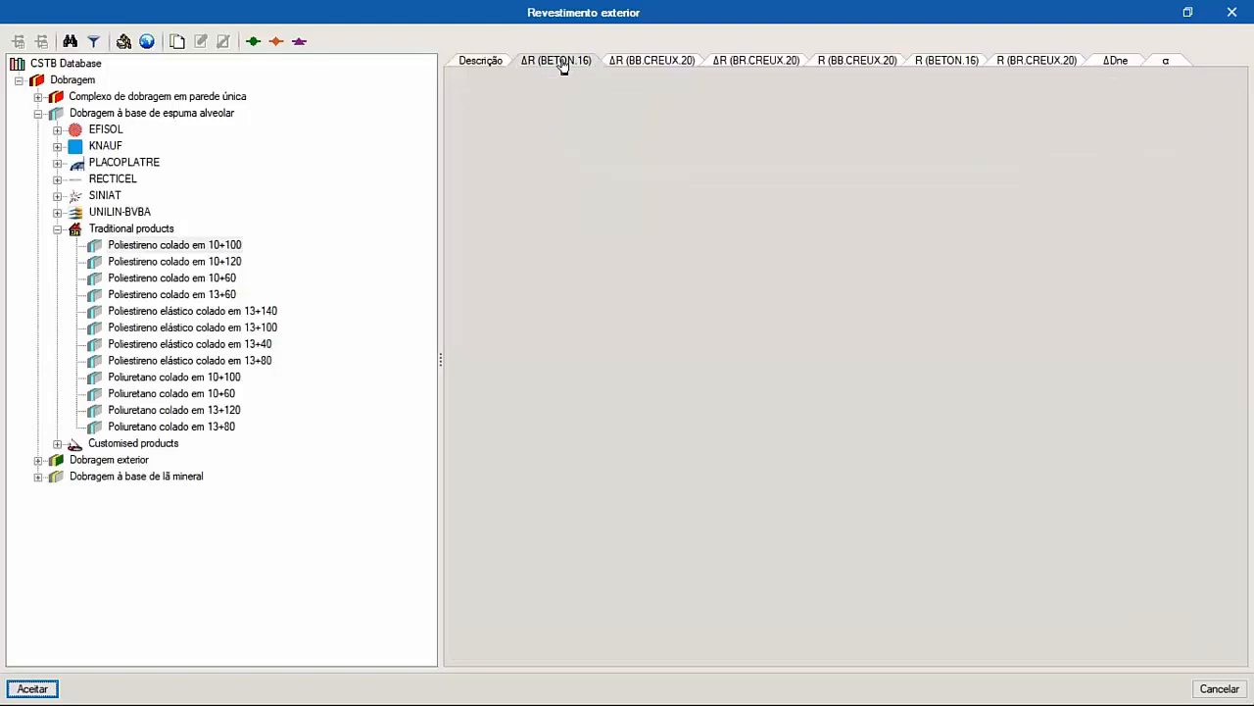
click(638, 60)
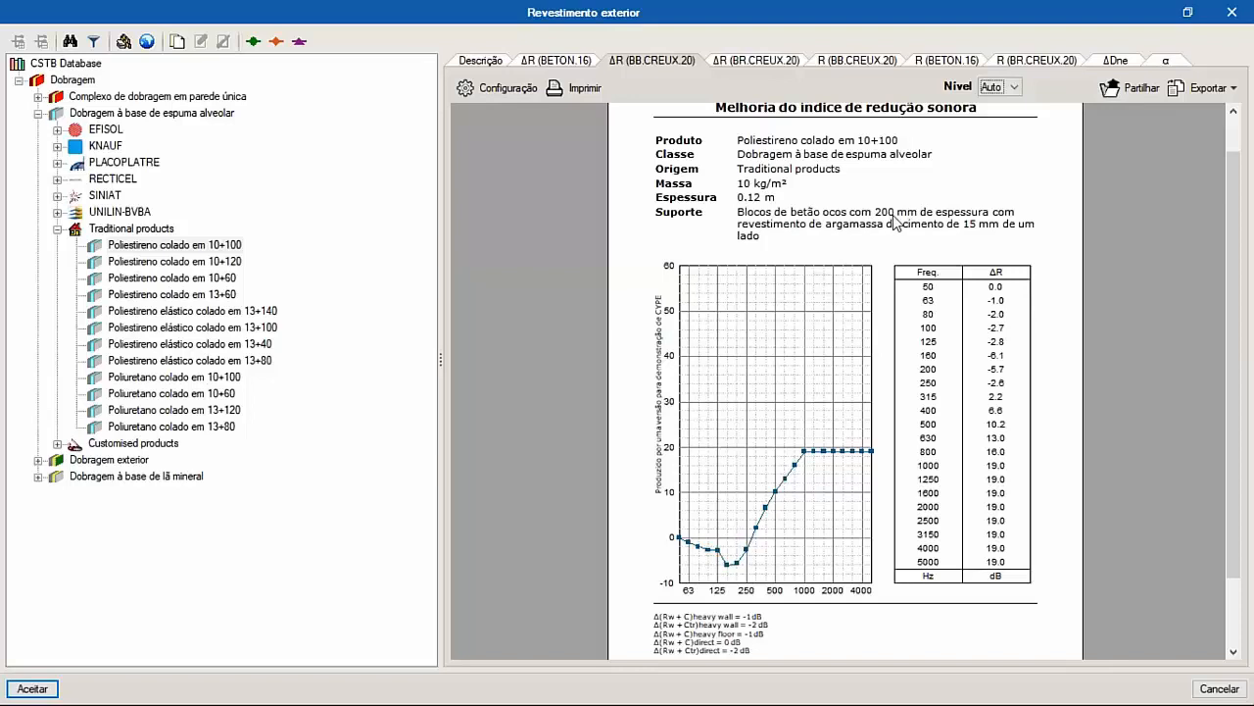
click(556, 60)
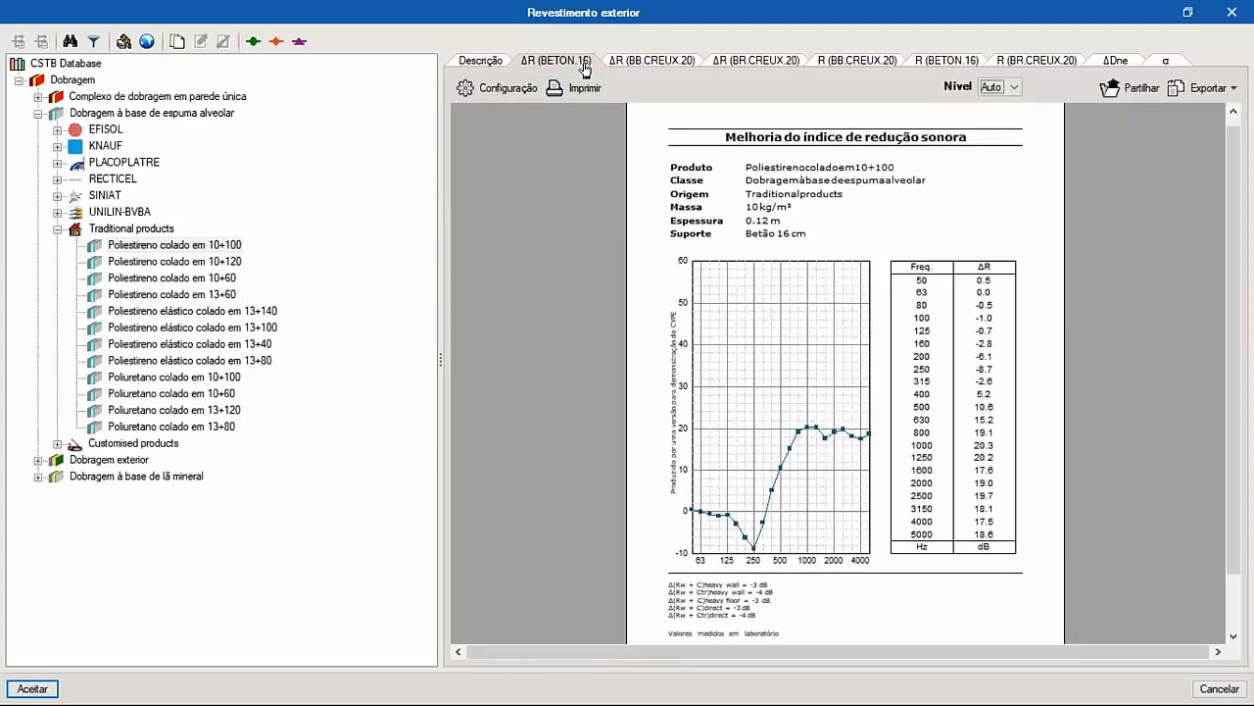
click(770, 63)
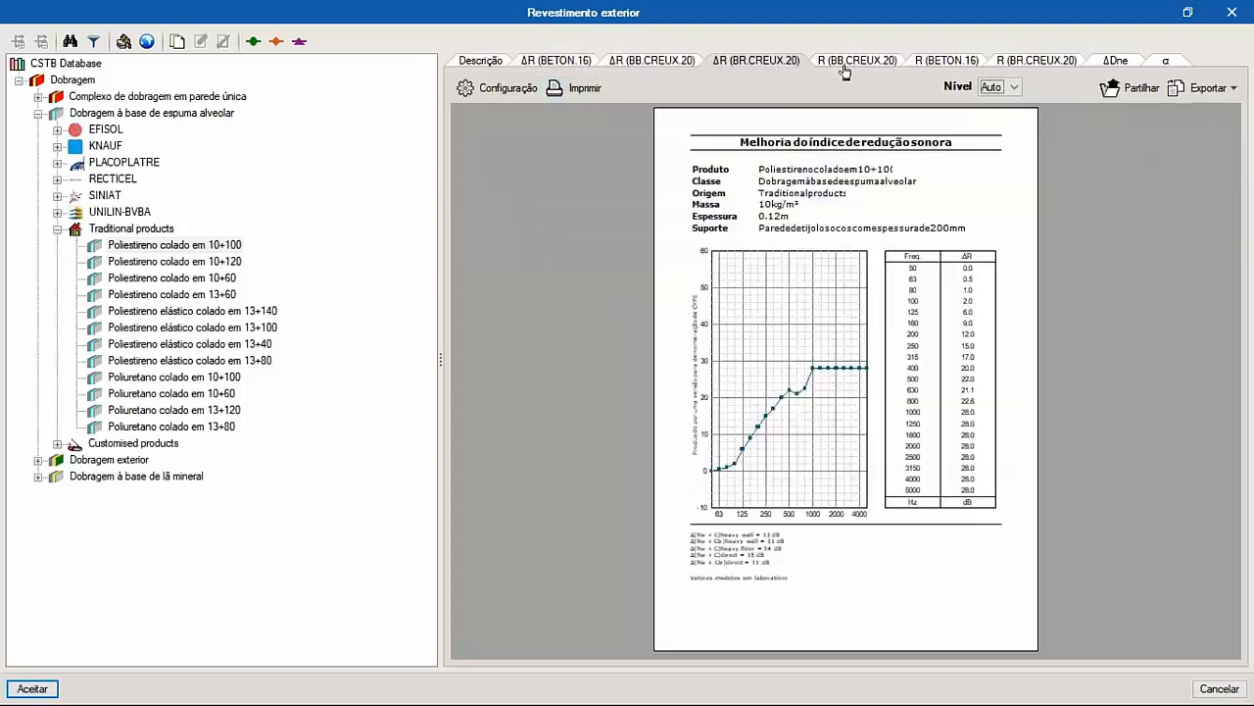
click(849, 63)
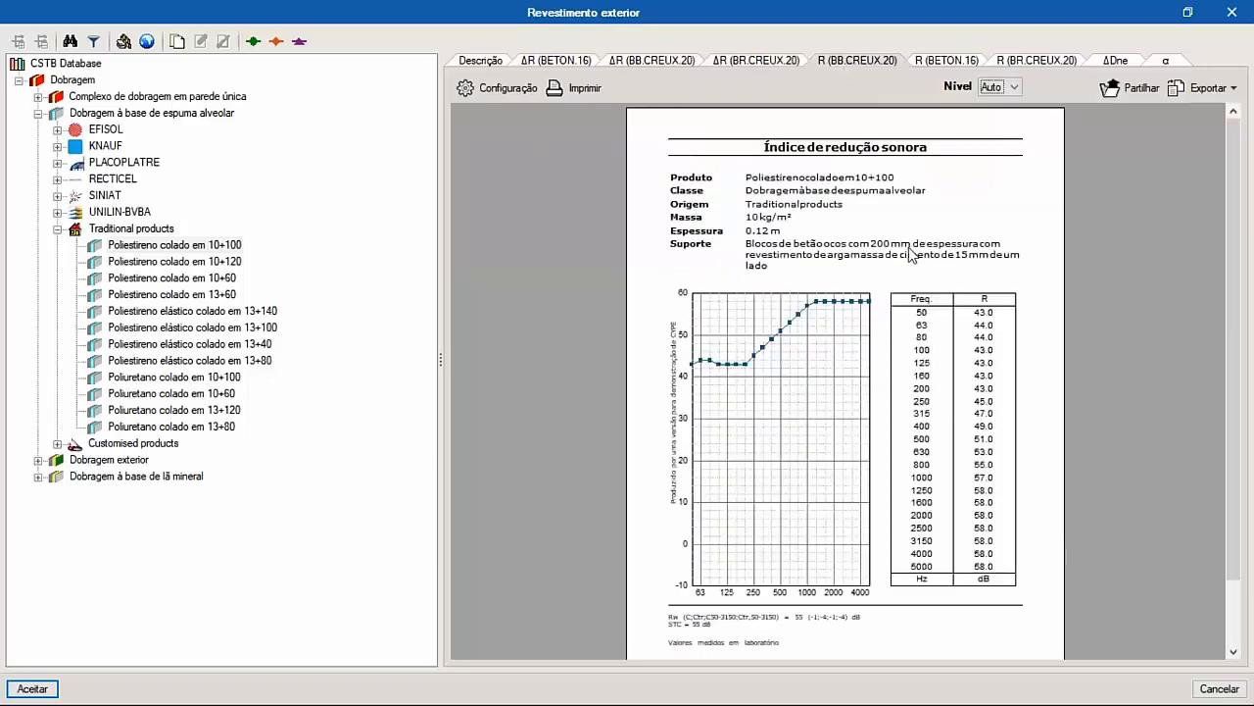
click(727, 63)
click(672, 60)
click(756, 61)
click(858, 61)
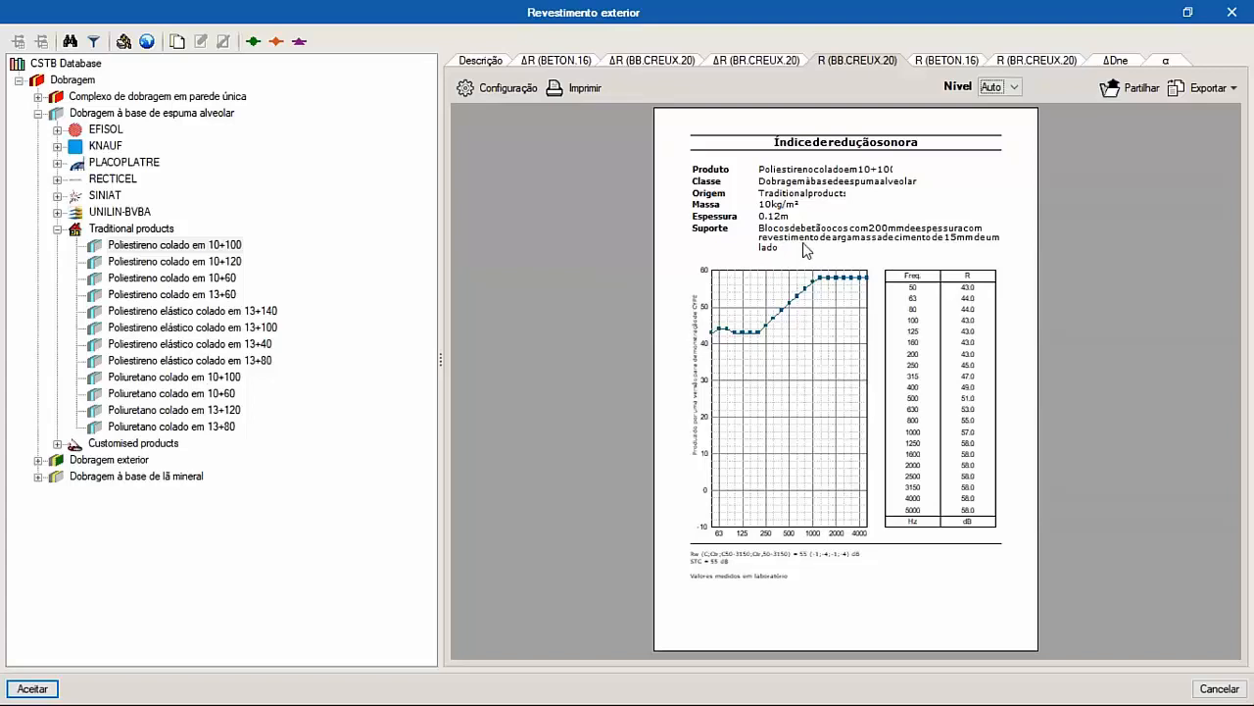
ctrl+scroll(803, 242, up, 1)
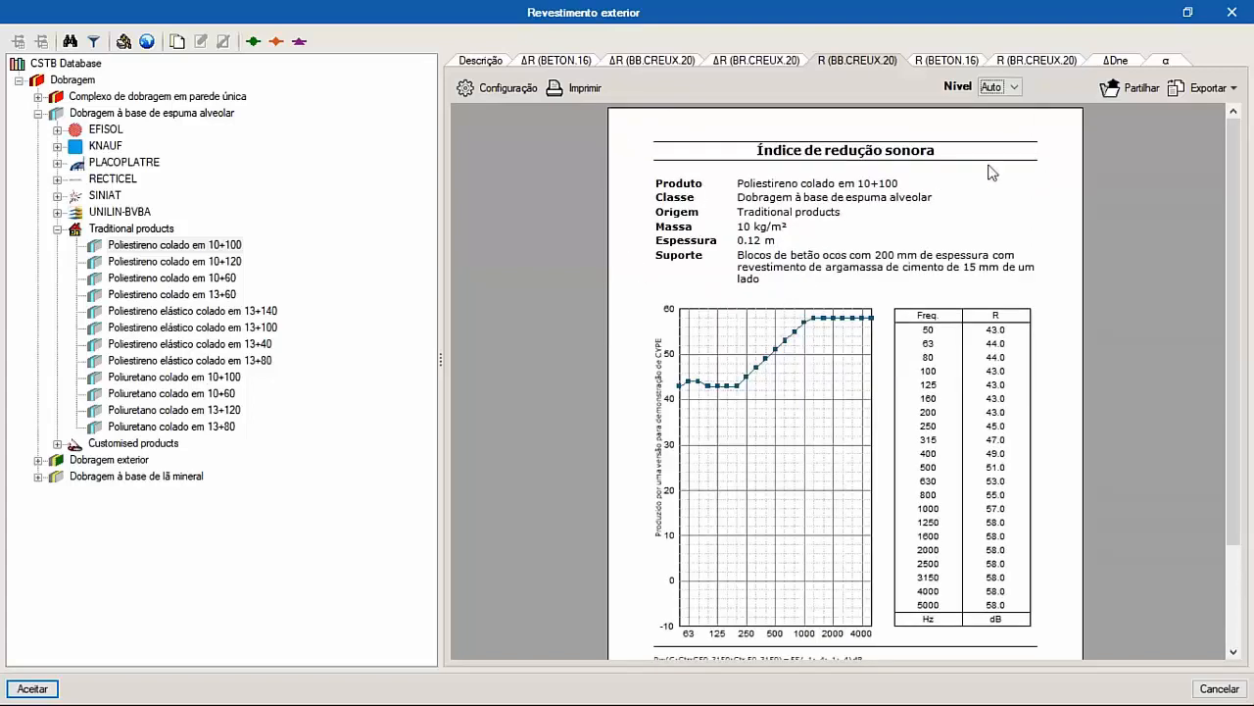
ctrl+scroll(722, 147, down, 1)
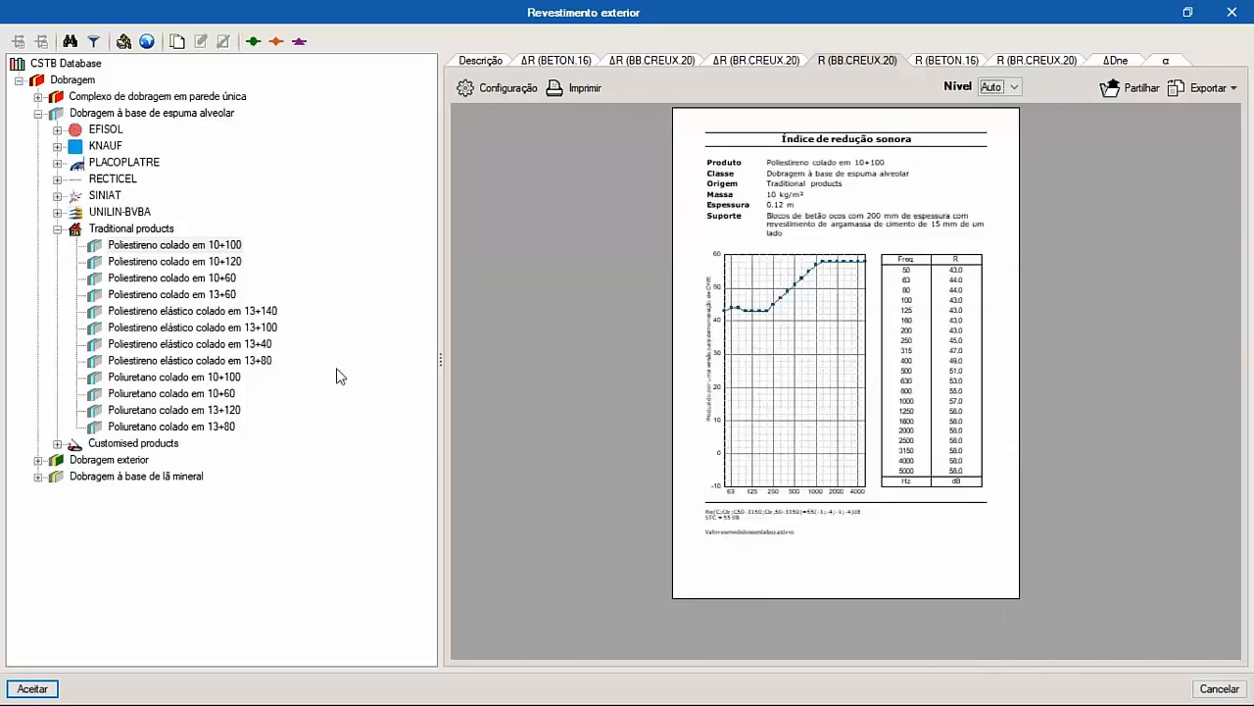
click(33, 689)
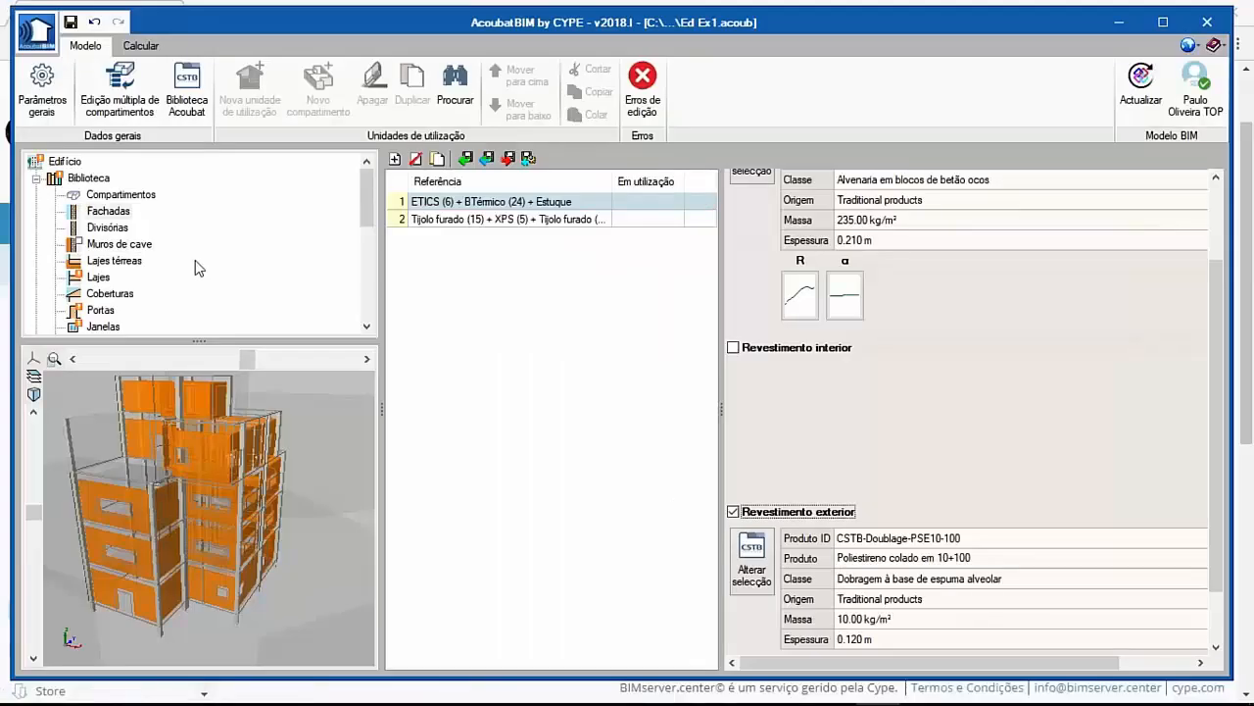
Review the library entries for partitions, basement walls, ground-floor slabs and floor slabs, examining where the floor slabs lie in the 3D model.
click(110, 228)
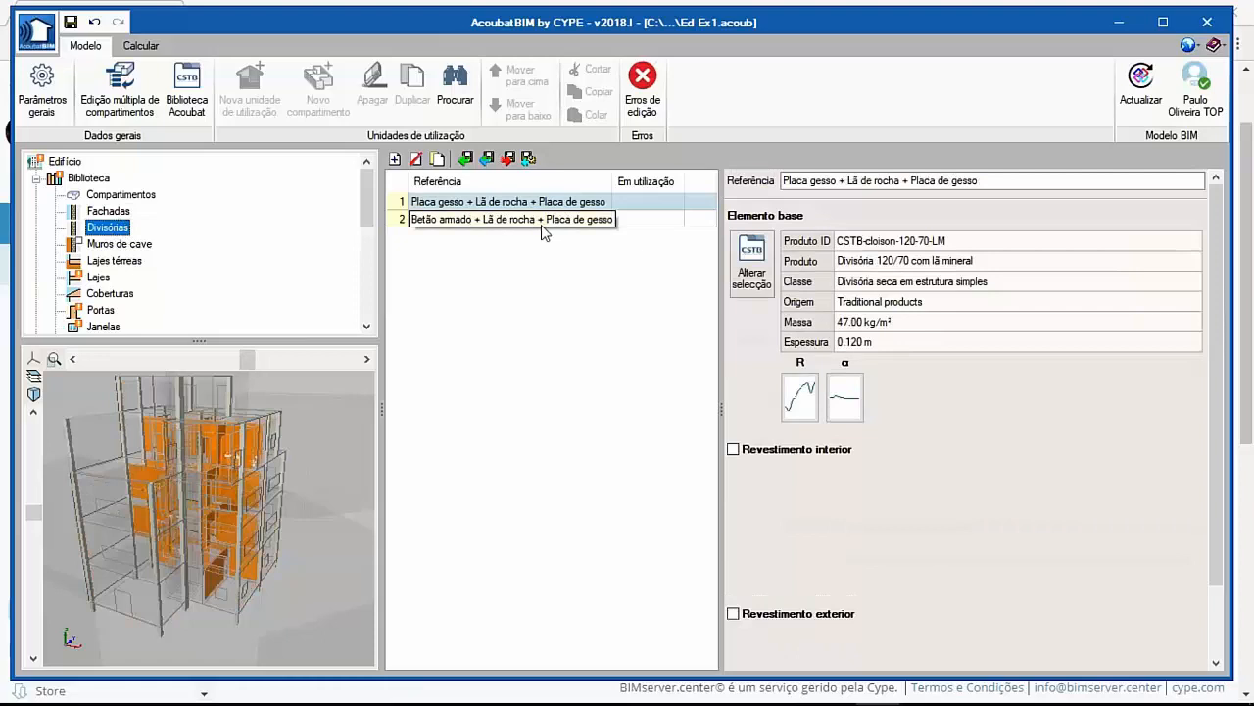
click(128, 262)
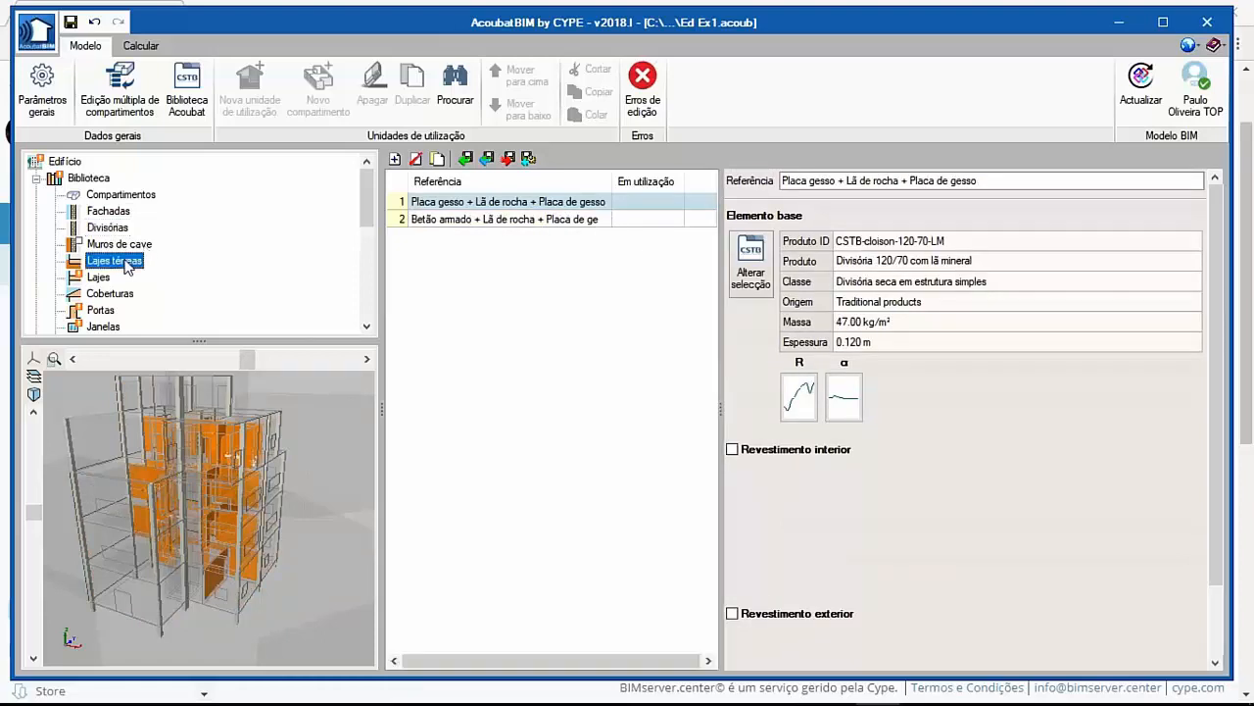
click(128, 244)
click(123, 262)
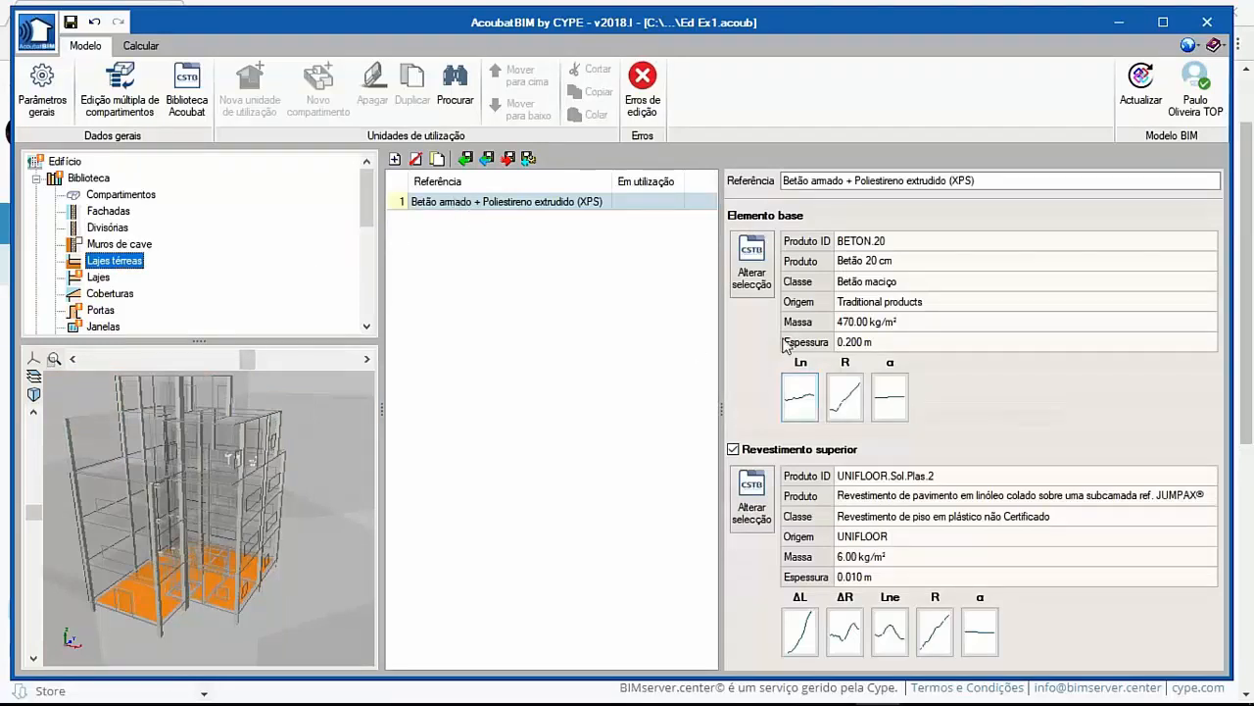
click(98, 278)
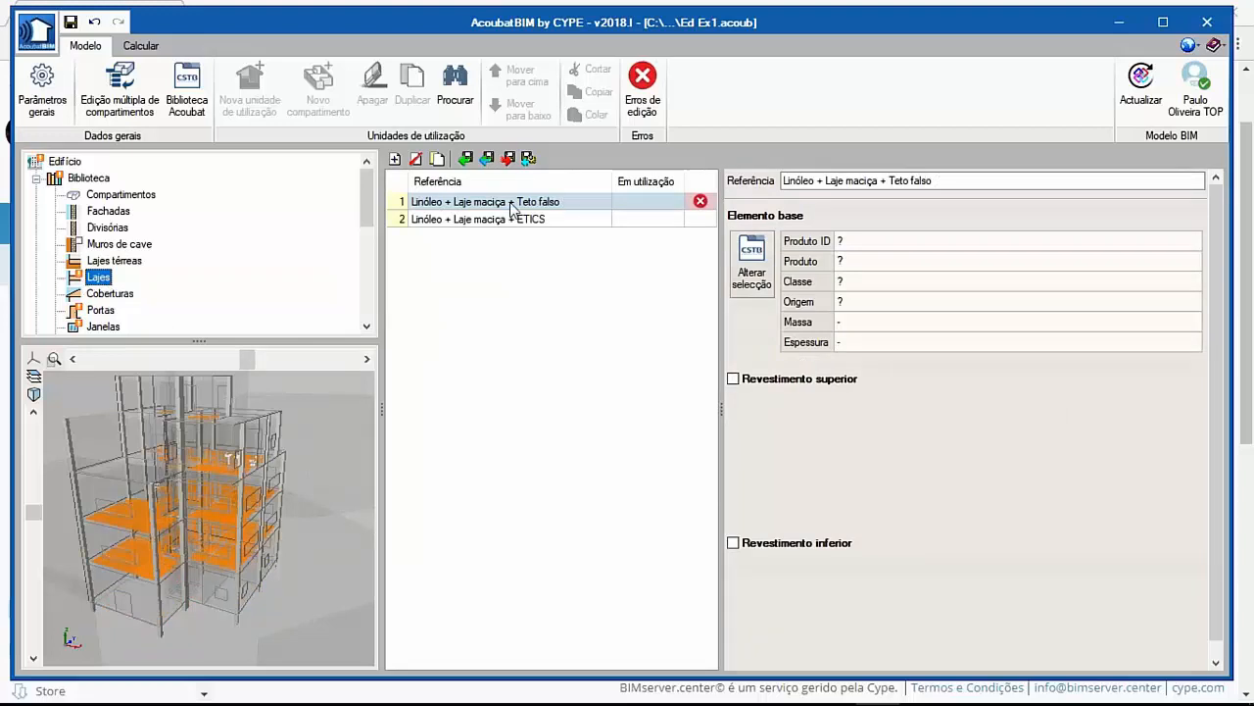
scroll(218, 499, up, 5)
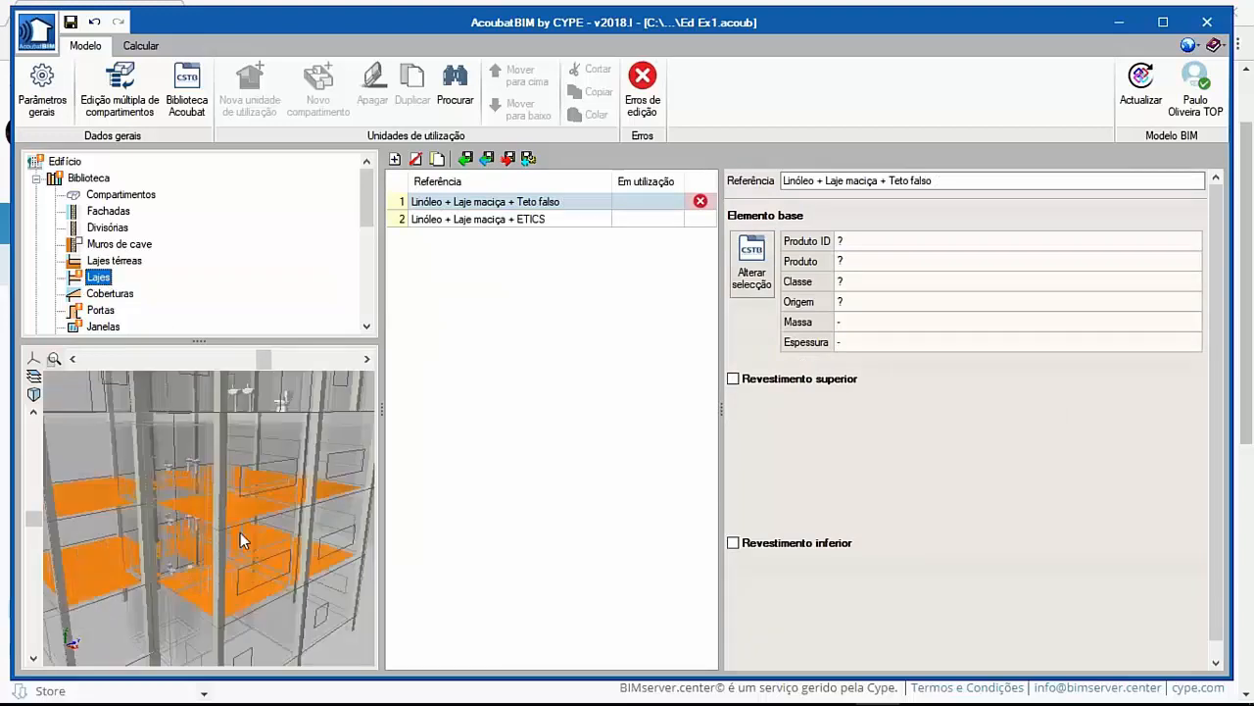
scroll(238, 514, down, 5)
drag(260, 501, 279, 507)
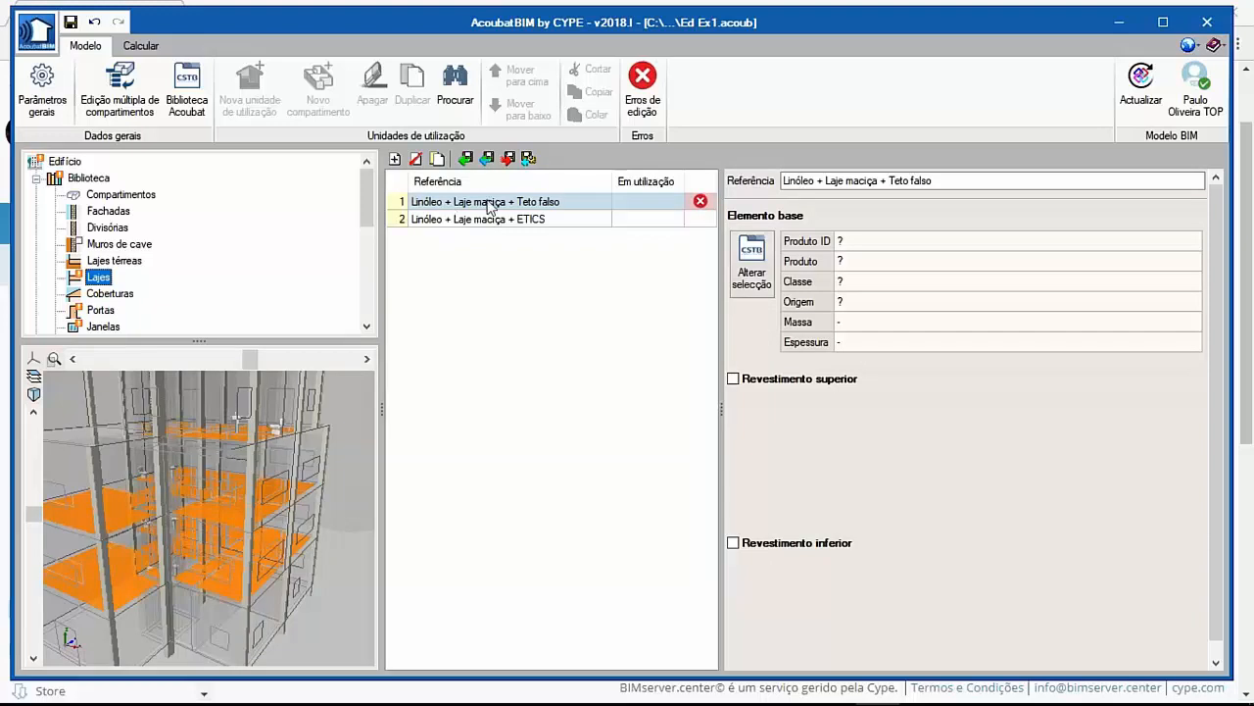
Search the CSTB database for "betão" and pick Betão 20 cm for the base element of the Linóleo + Laje maciça + Teto falso slab.
click(753, 262)
click(69, 41)
drag(354, 71, 561, 105)
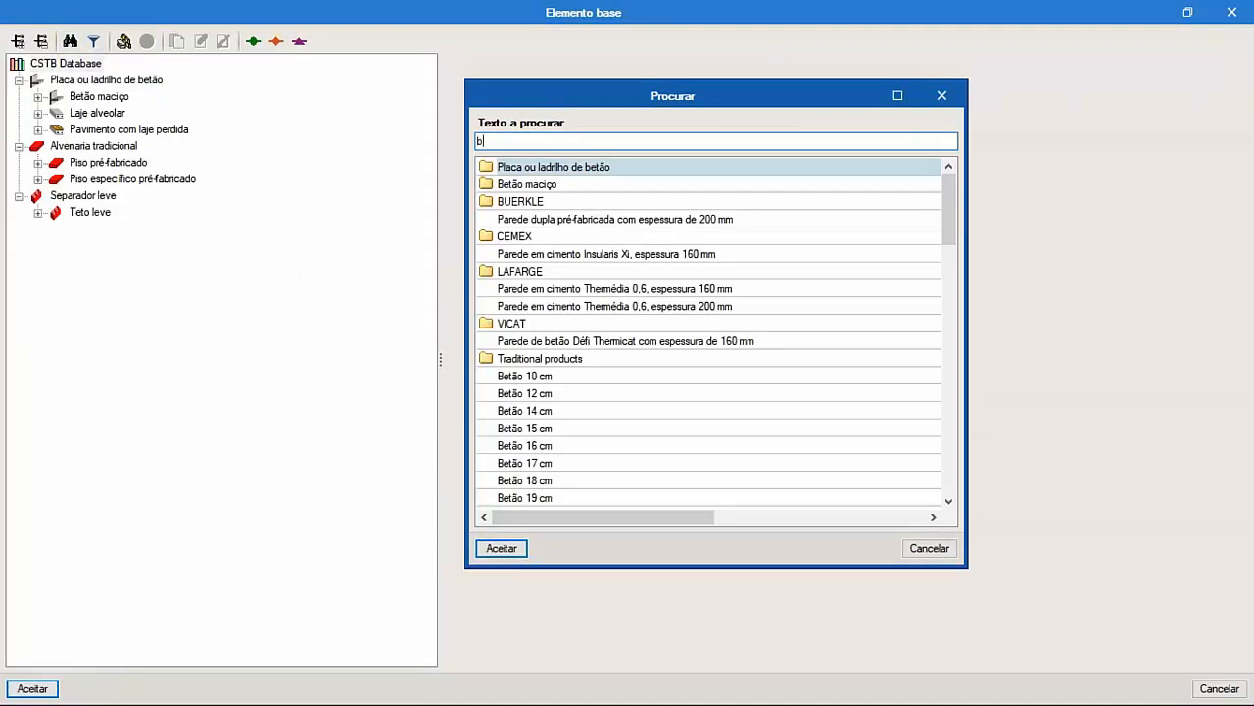
text(betão)
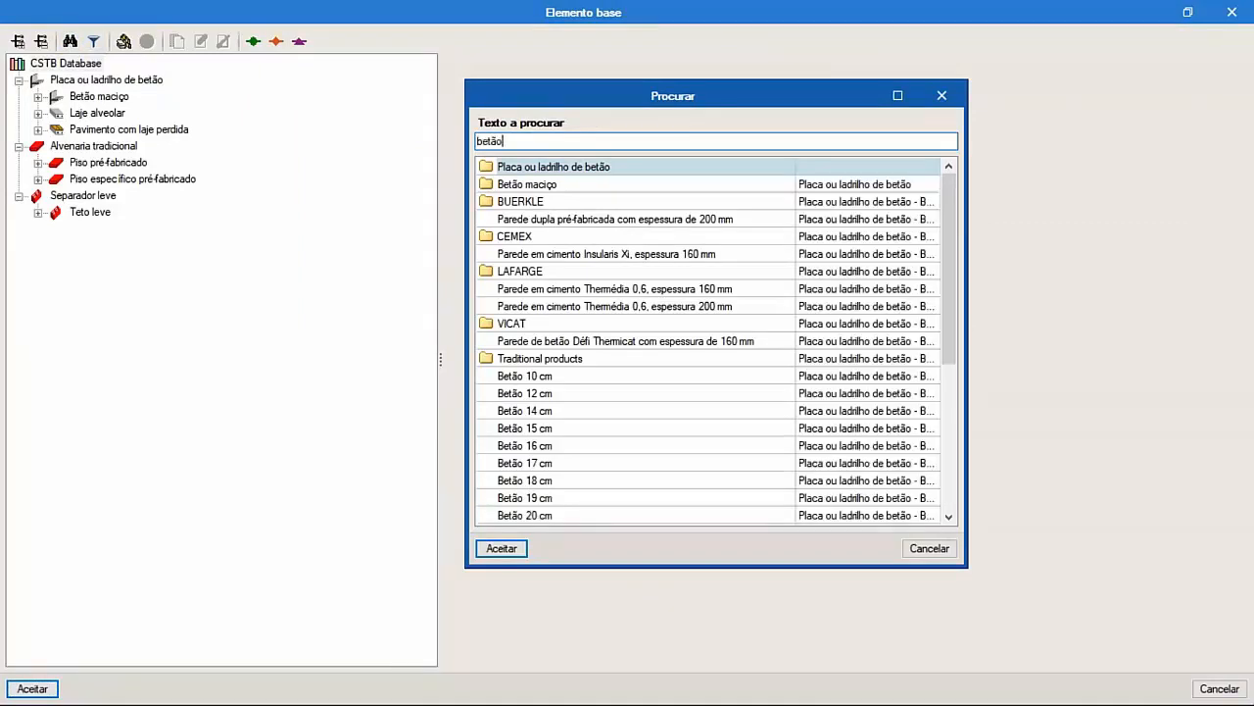
click(534, 515)
click(507, 550)
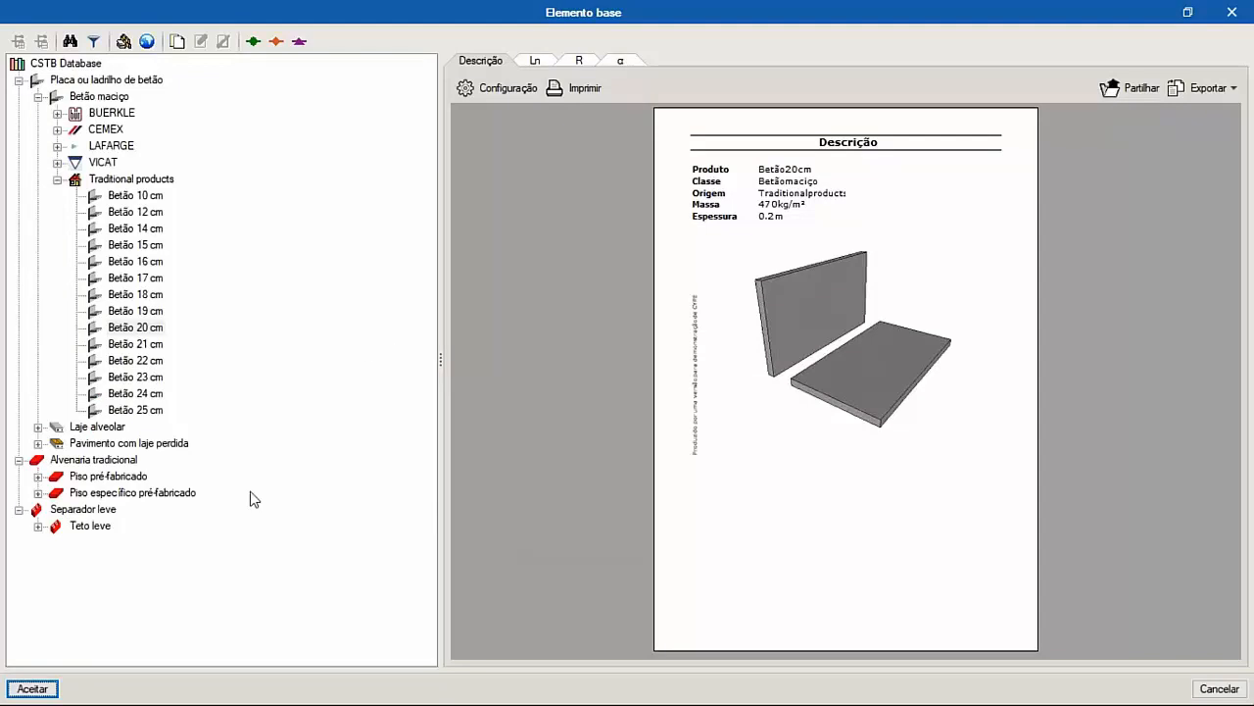
Check the Ln, R and α sheets of Betão 20 cm and assign it as the slab's base element.
click(535, 63)
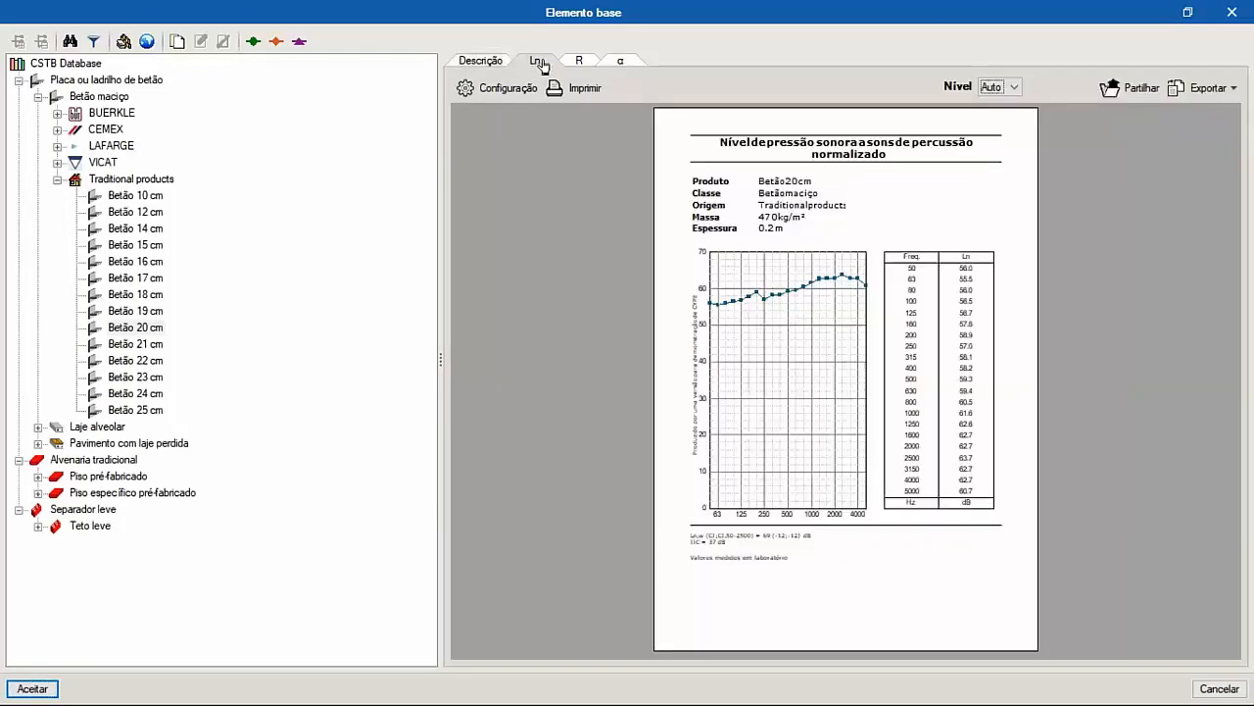
click(581, 62)
click(625, 61)
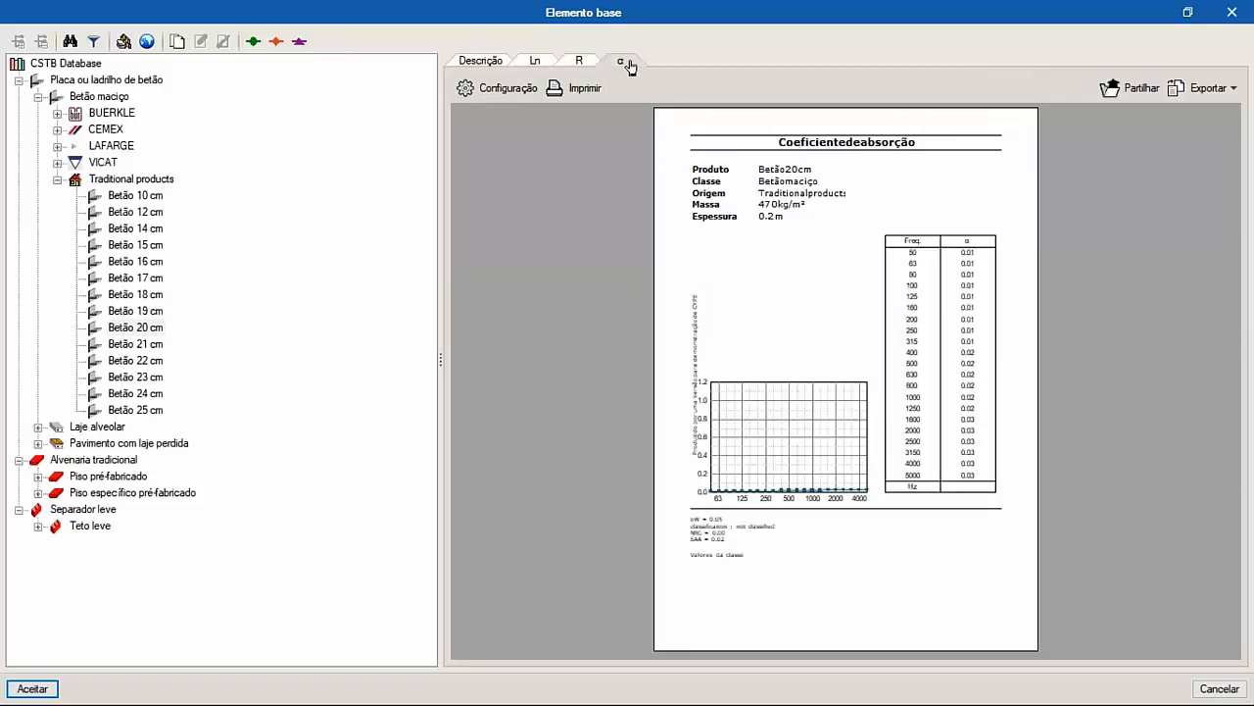
click(479, 61)
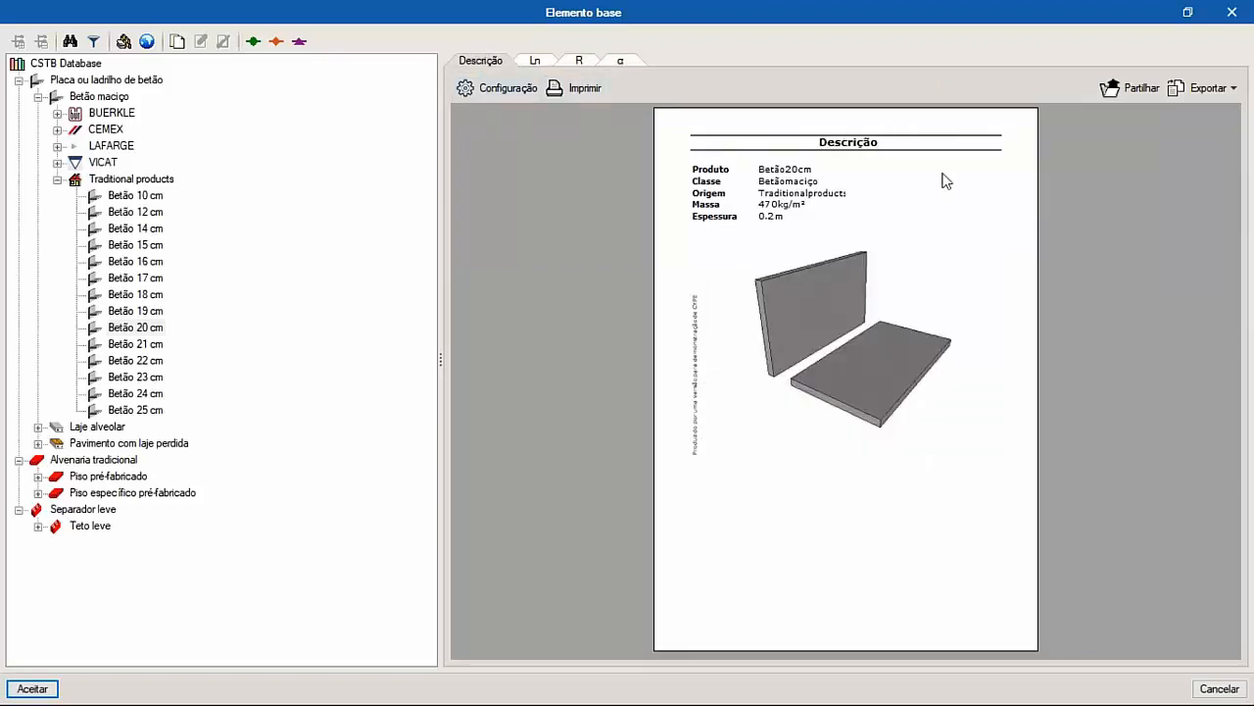
click(40, 690)
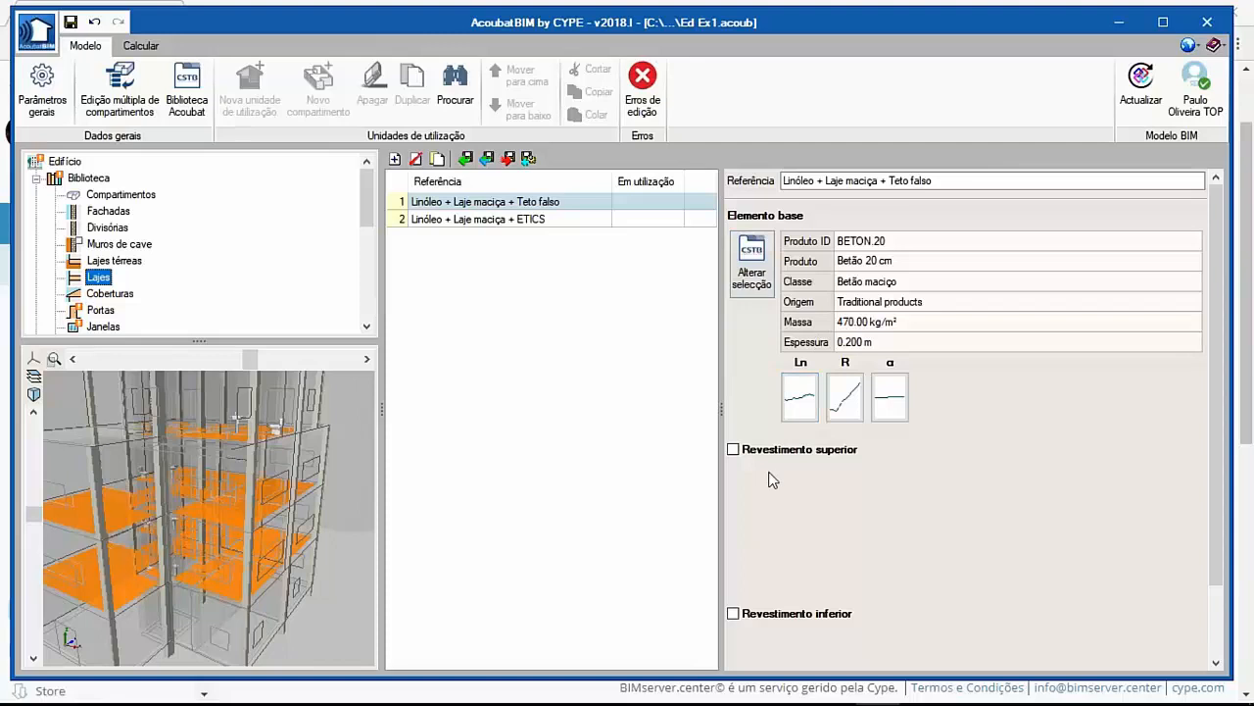
Enable the slab's upper lining, search for "linoleo", check the ΔL and ΔR sheets and assign the glued linoleum flooring over JUMPAX underlay.
click(733, 450)
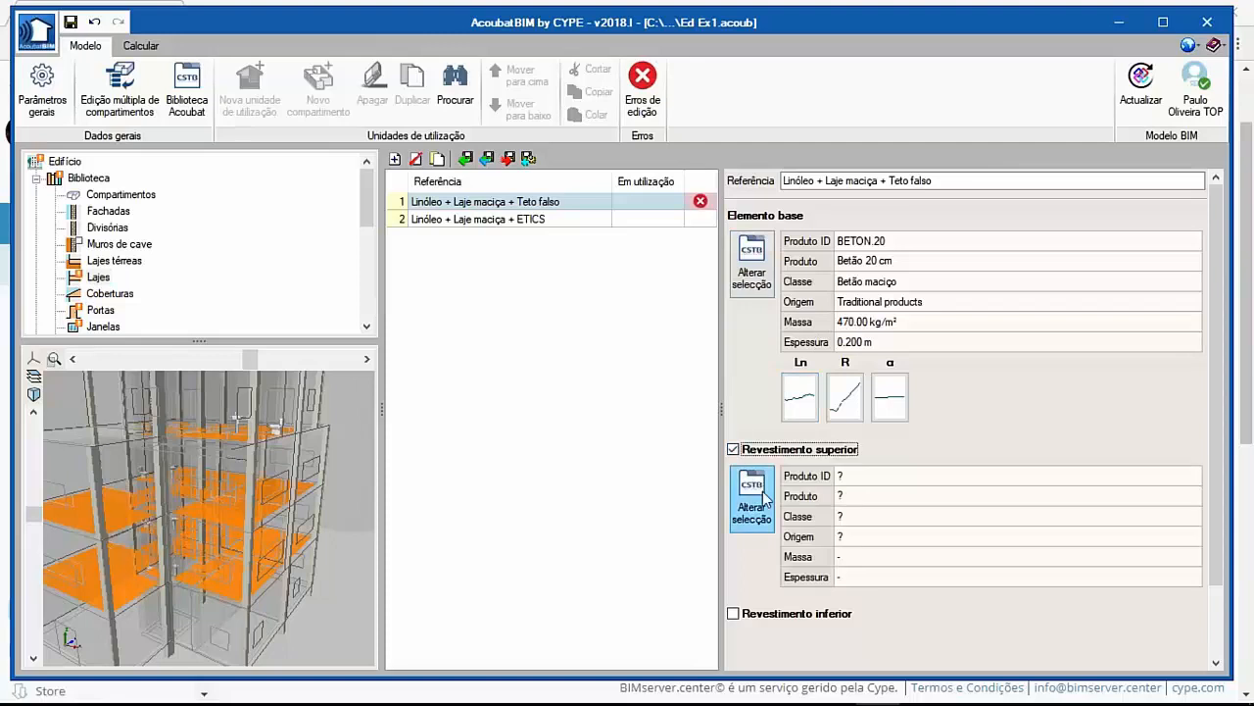
click(762, 504)
click(70, 41)
text(li)
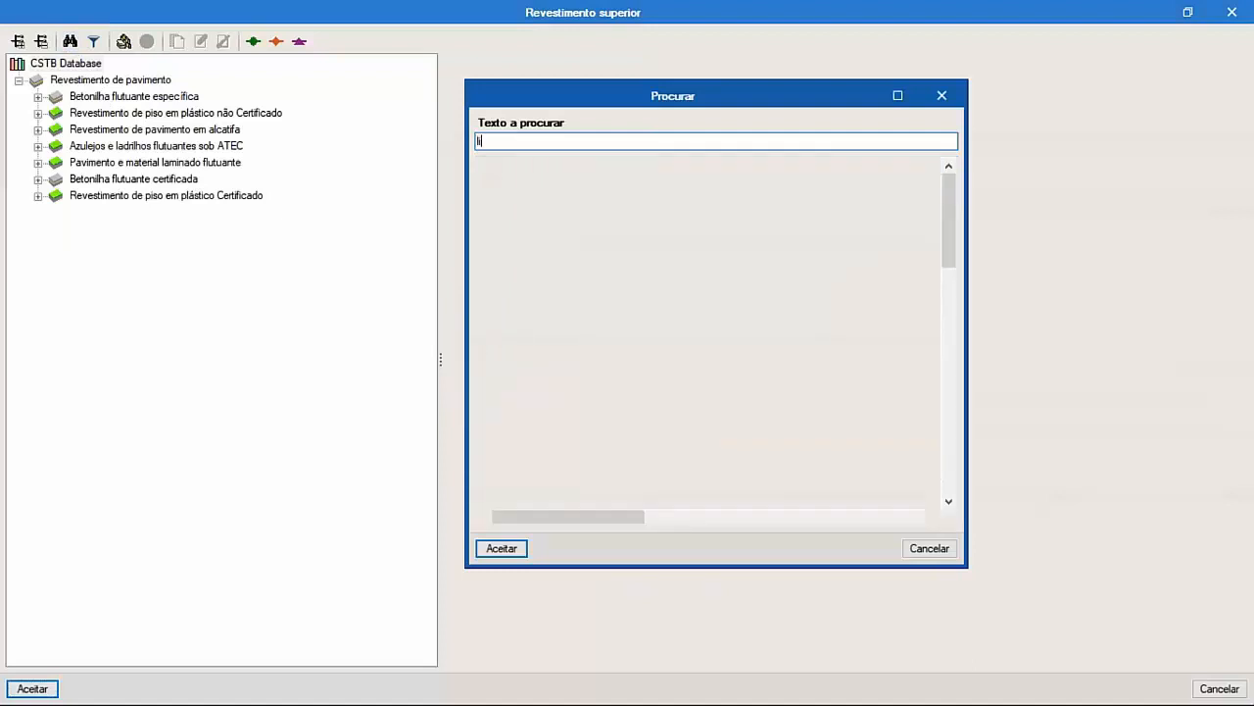
text(noleo)
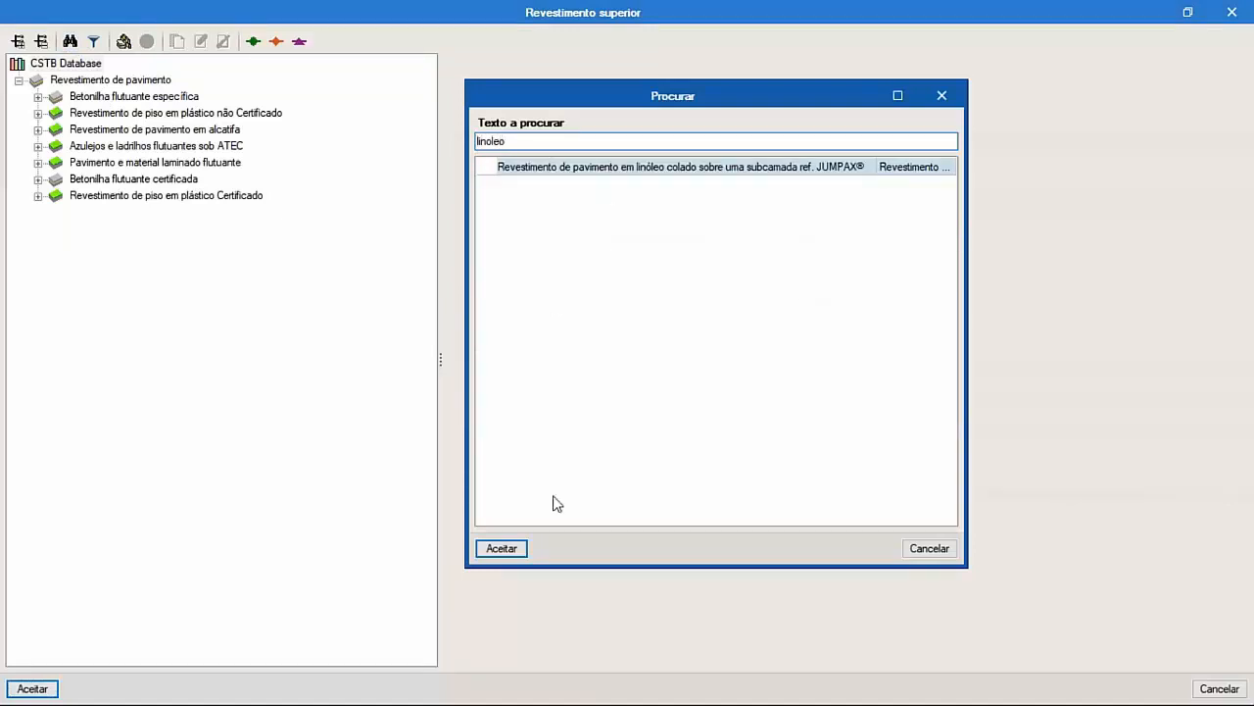
click(501, 548)
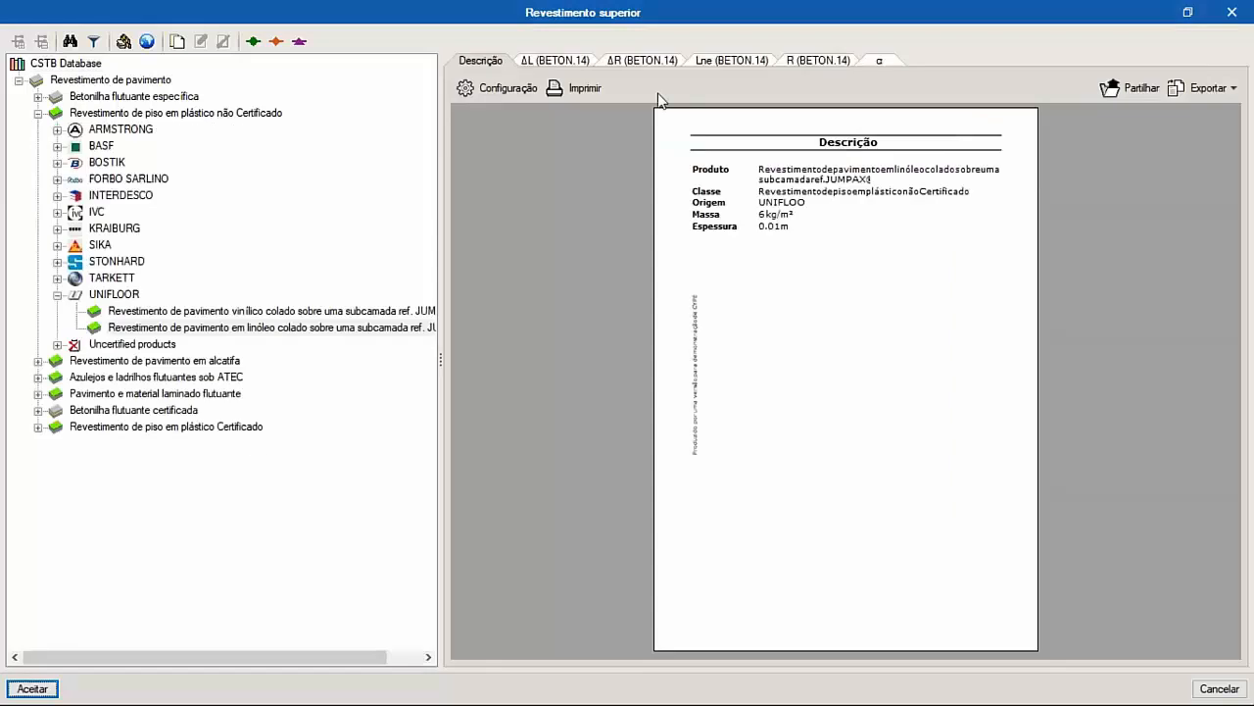
click(566, 62)
click(633, 62)
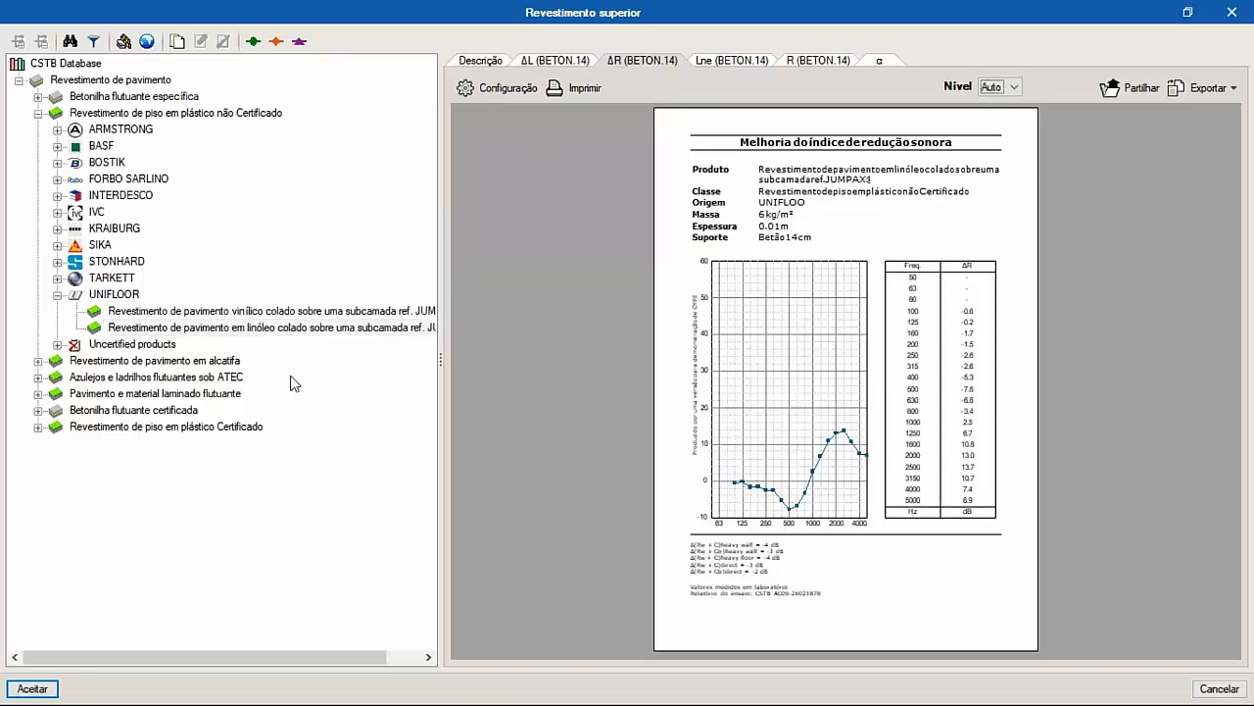
click(32, 689)
Enable the slab's lower lining, search for "teto falso", check the ΔR sheet and assign Teto falso BA13 câmara lã mineral desempenho.
scroll(779, 443, down, 2)
scroll(760, 447, down, 3)
click(733, 512)
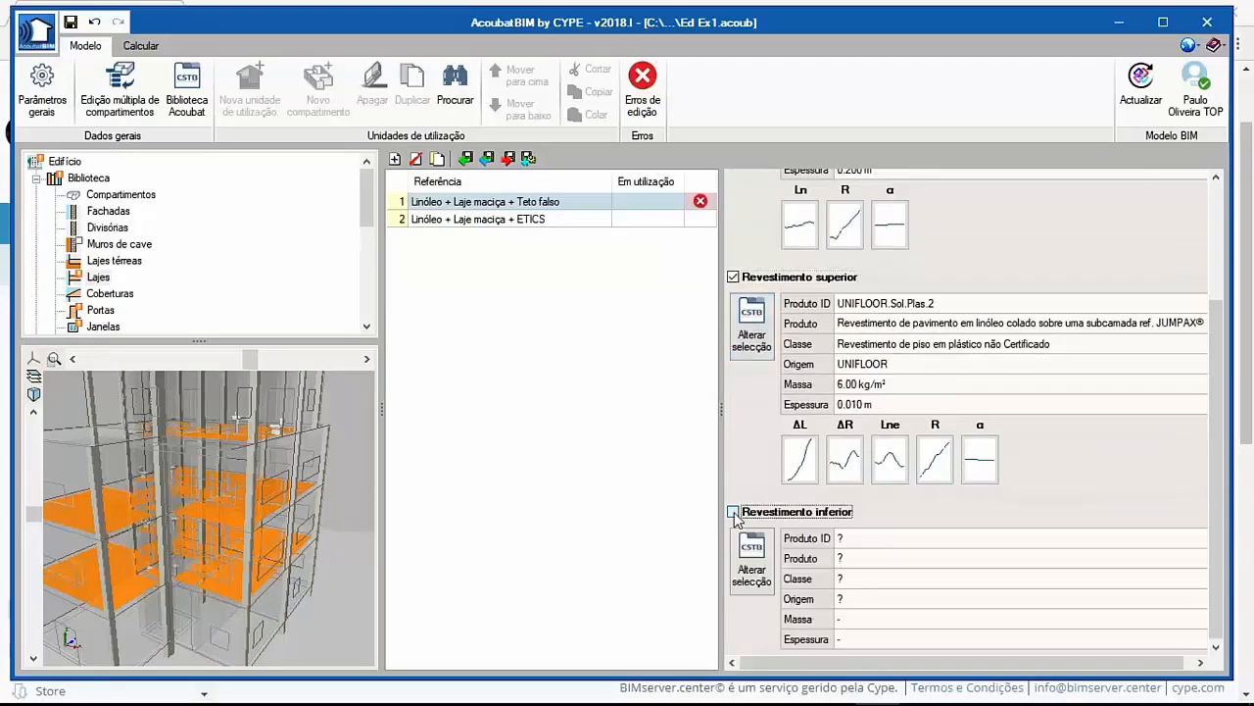
click(751, 562)
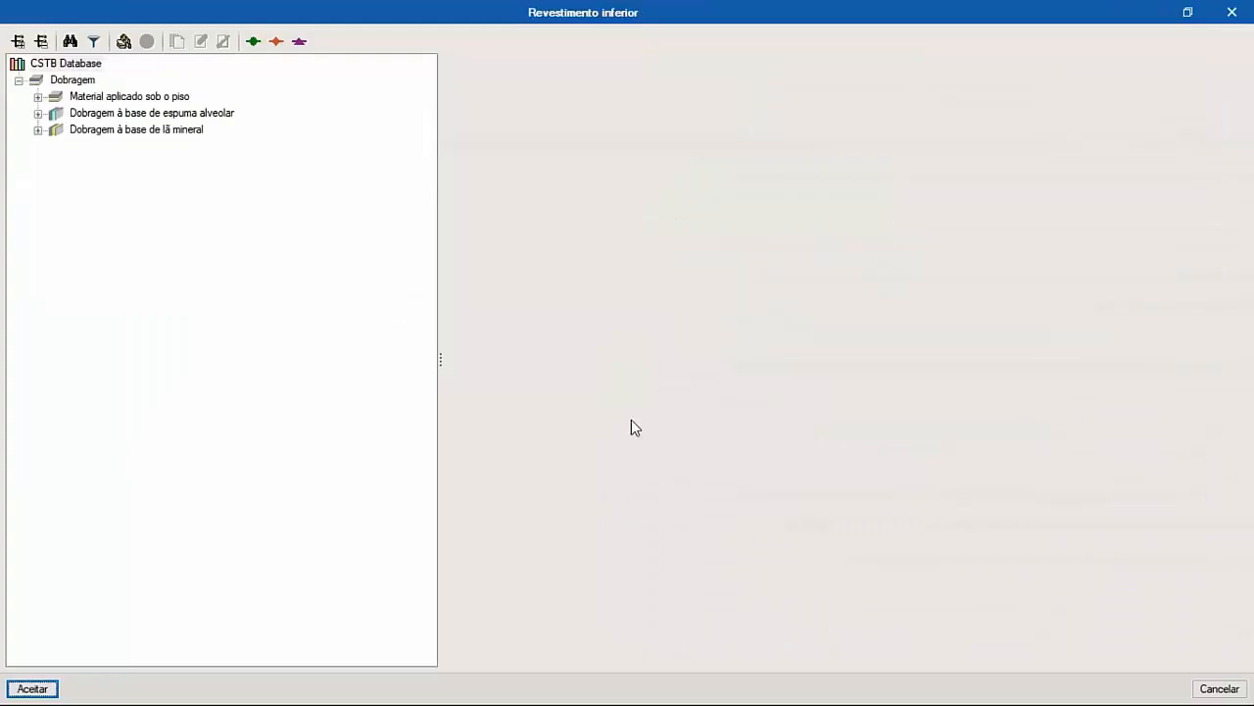
click(71, 42)
text(teto f)
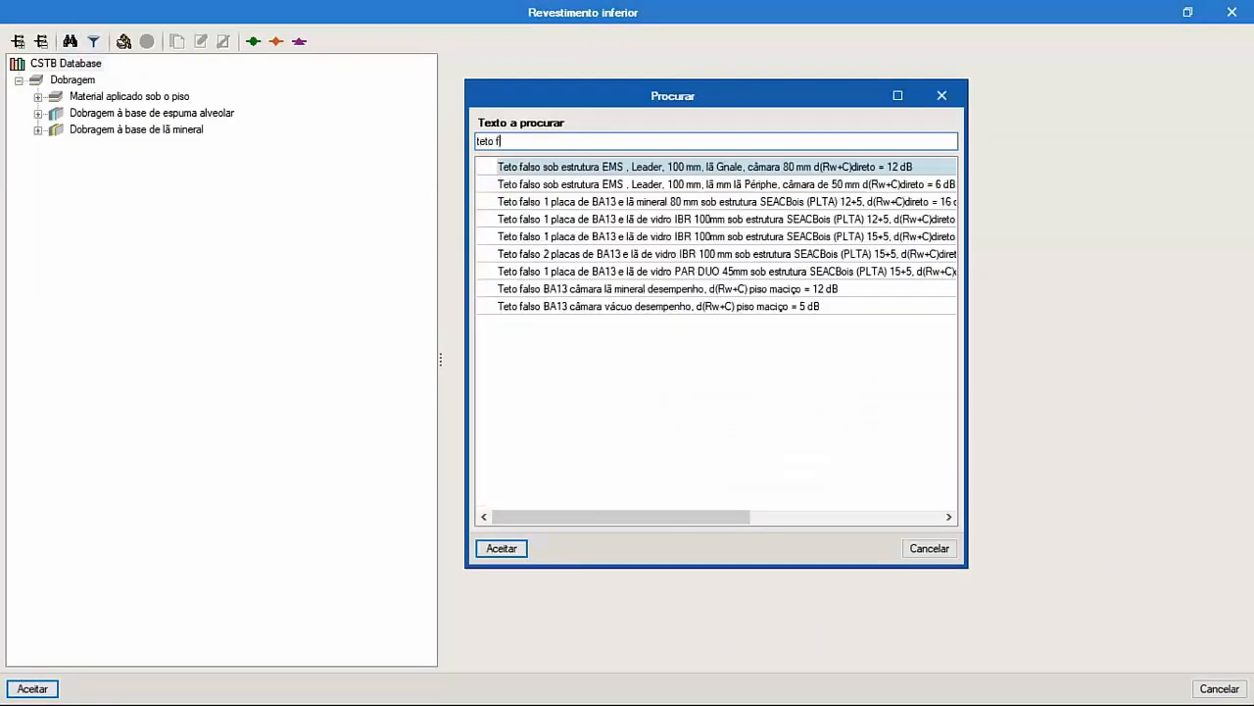
text(also)
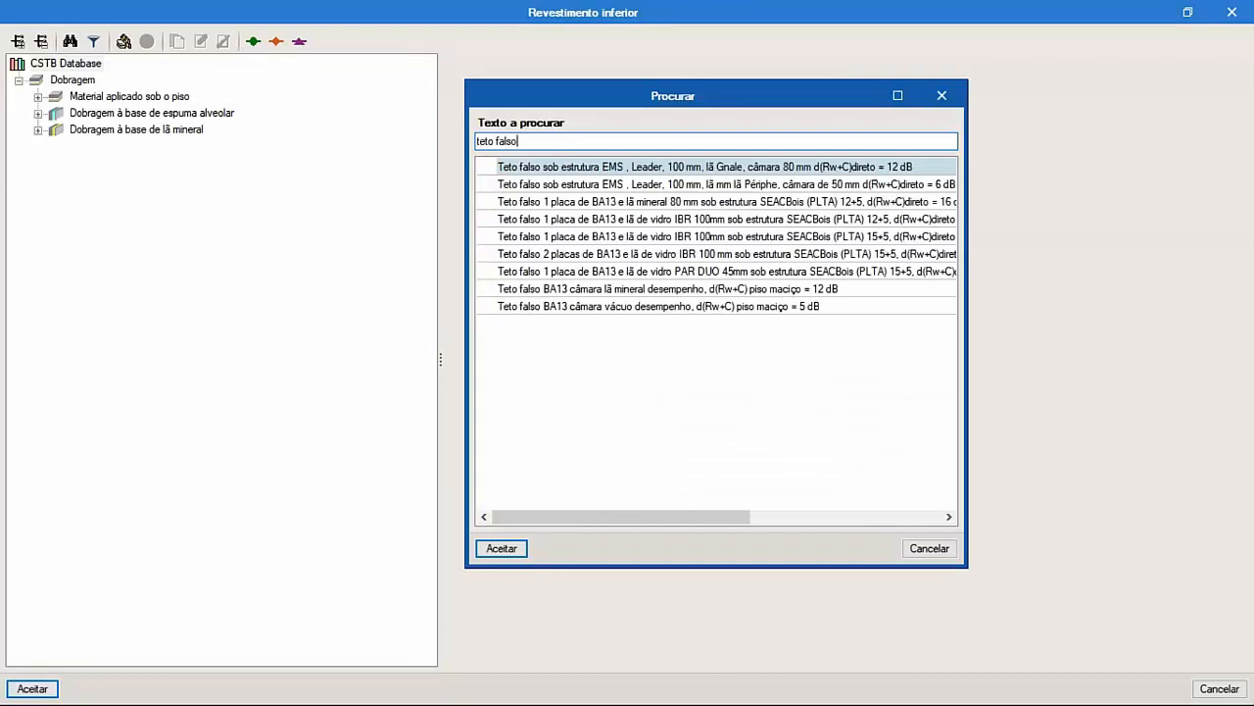
click(692, 289)
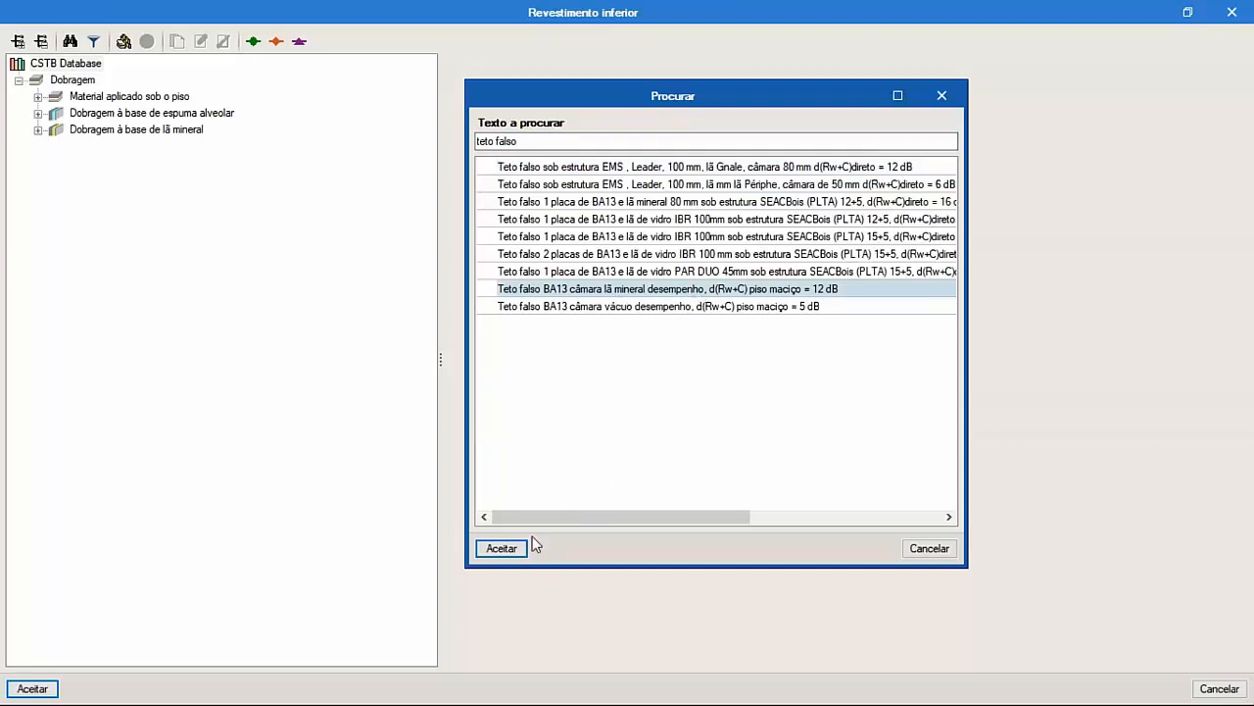
click(503, 549)
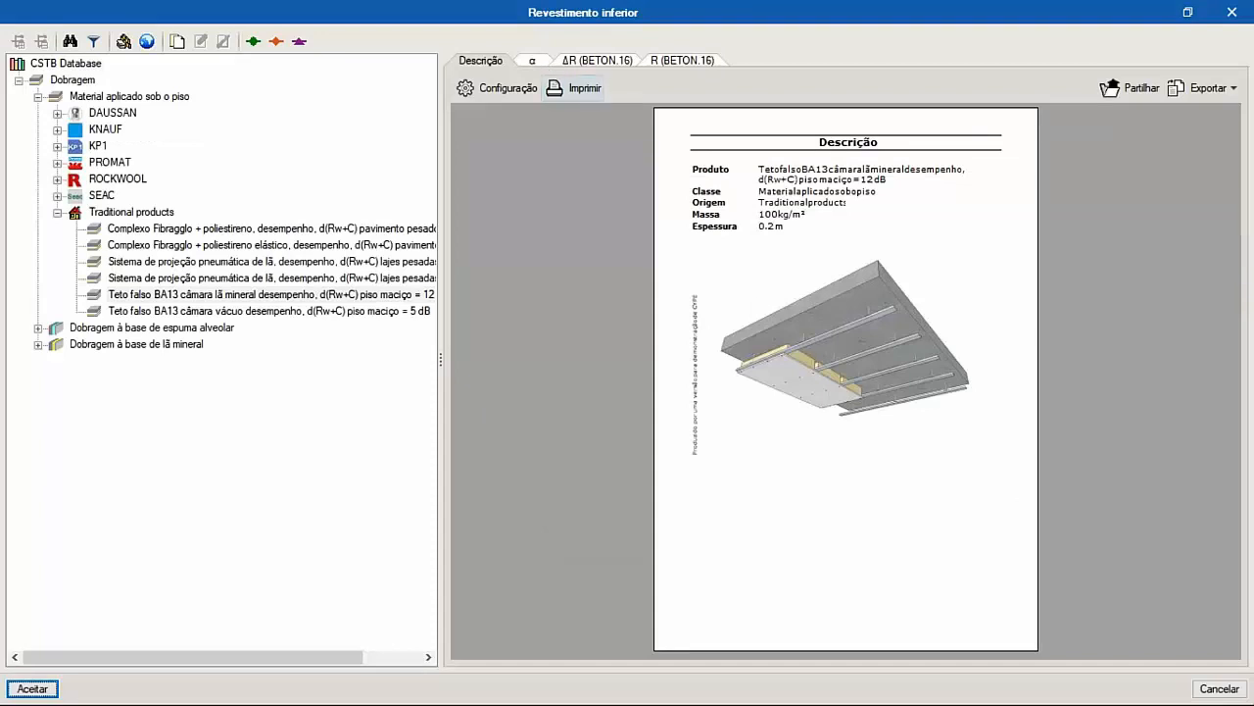
click(575, 62)
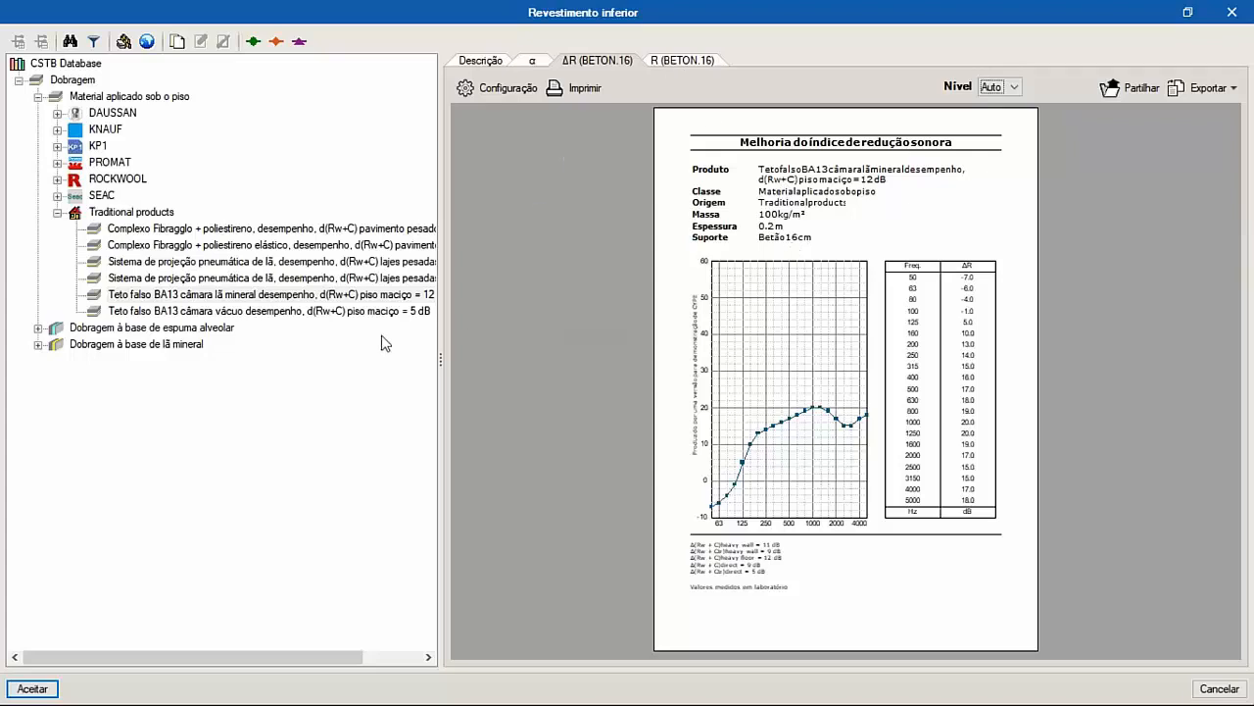
click(33, 689)
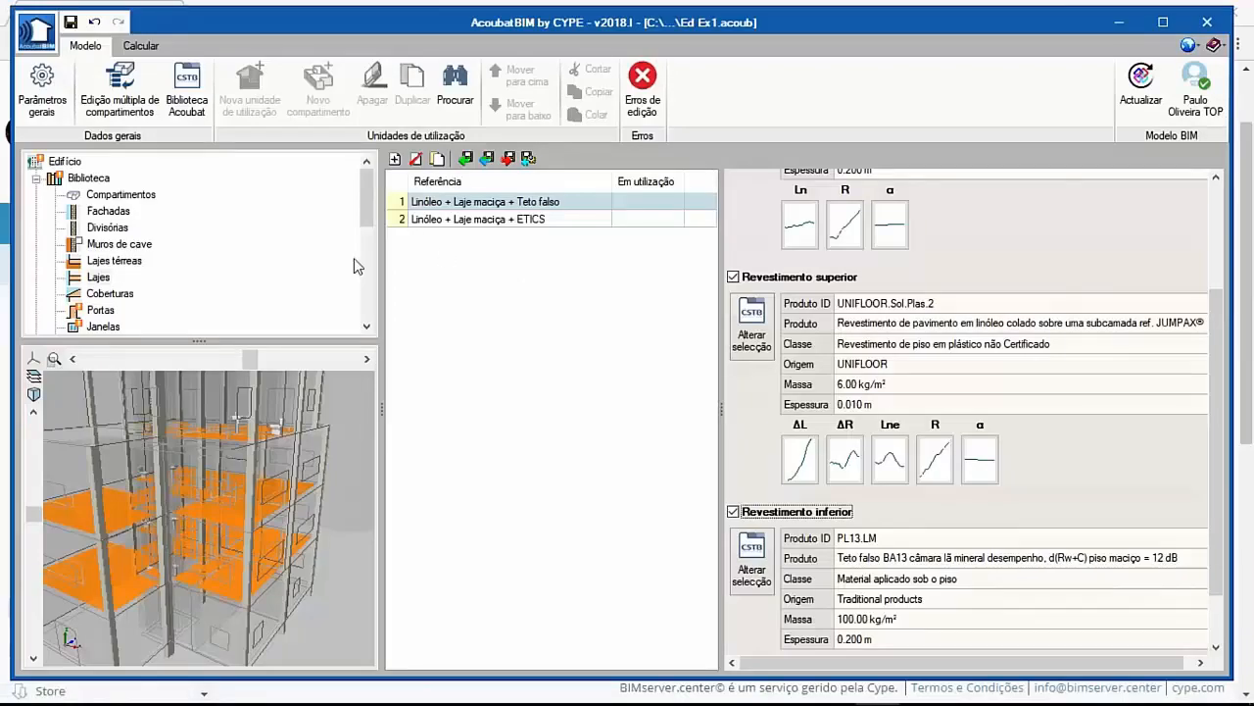
Look over the roofs, and for the Porta interior door pick Porta com núcleo sólido: Rw+C = 27 dB from the traditional door products.
scroll(127, 271, down, 1)
click(115, 246)
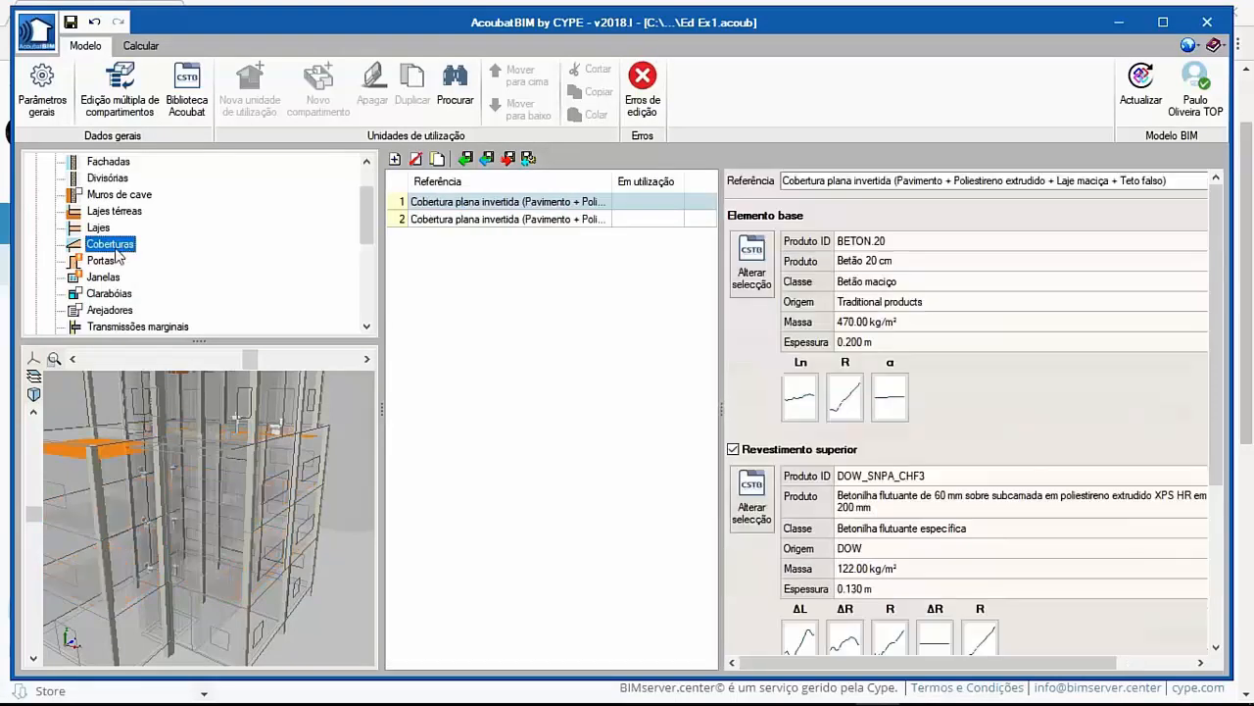
click(102, 260)
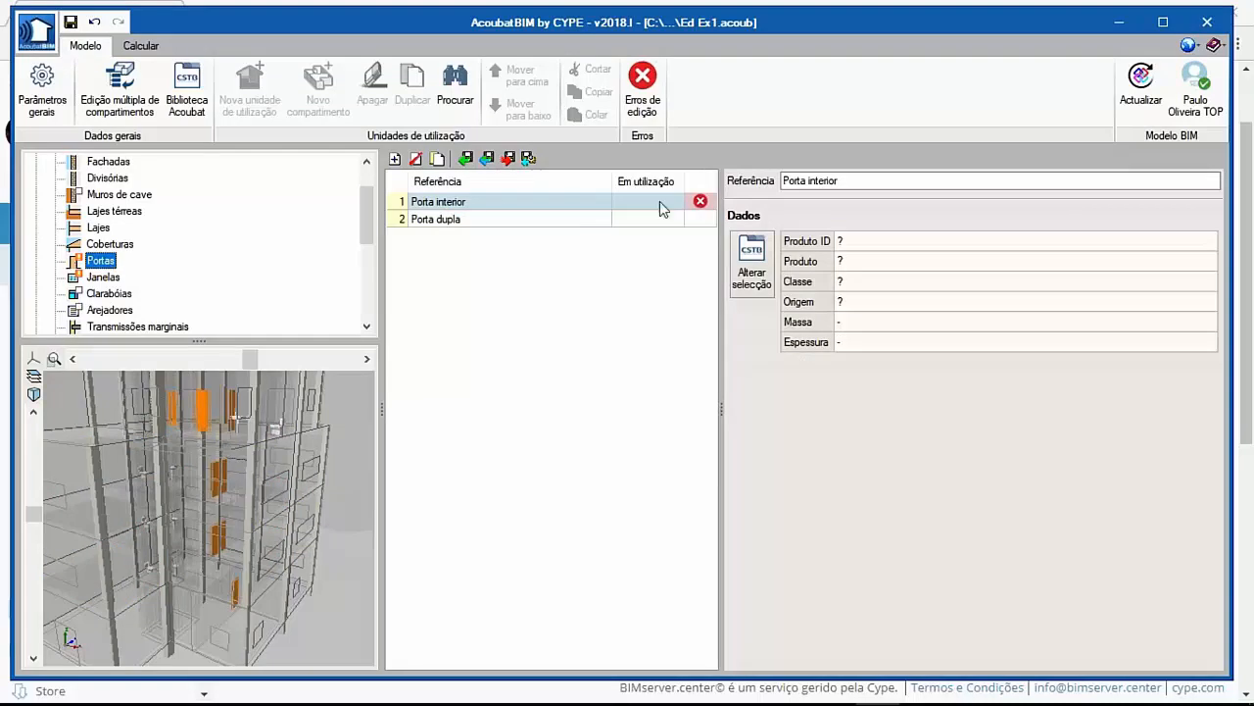
click(752, 263)
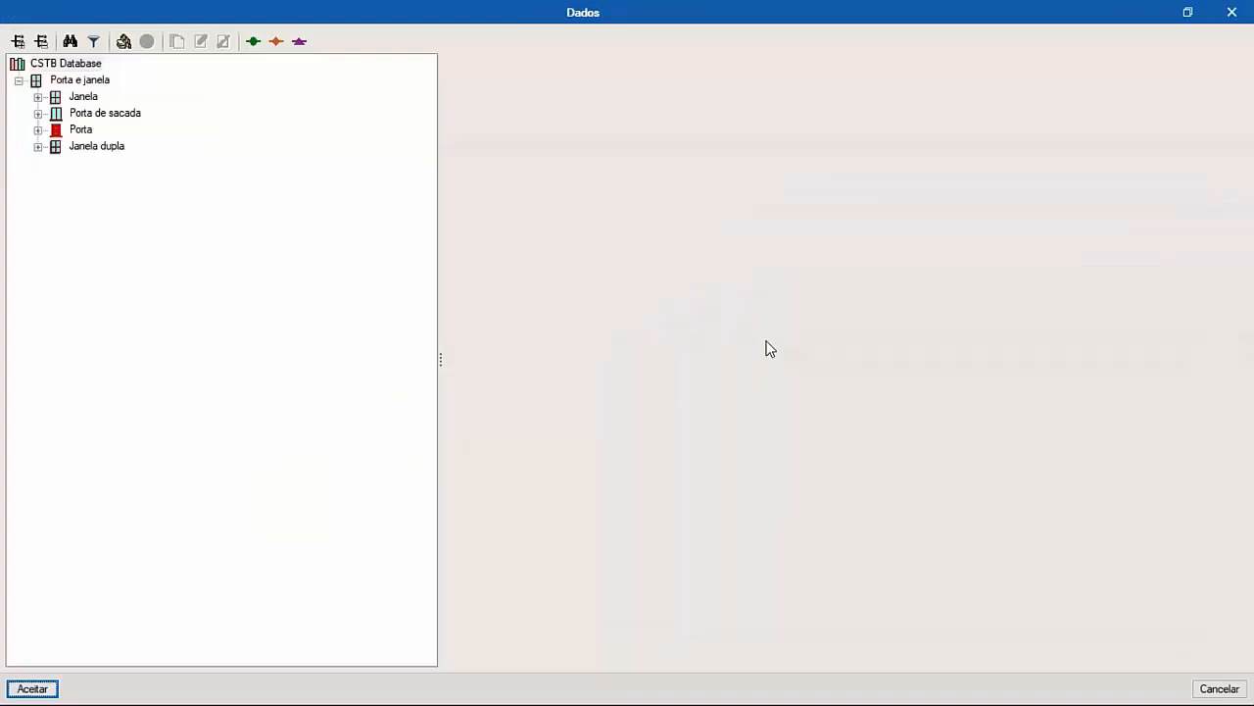
click(78, 131)
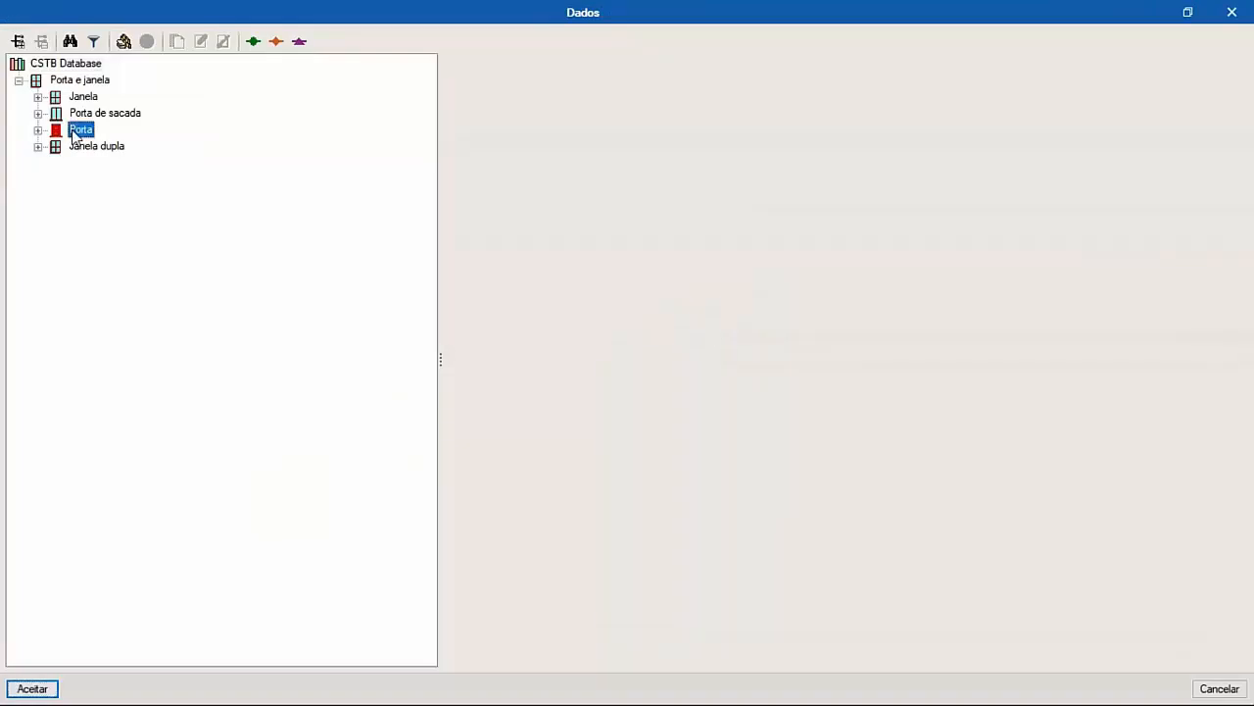
double_click(79, 131)
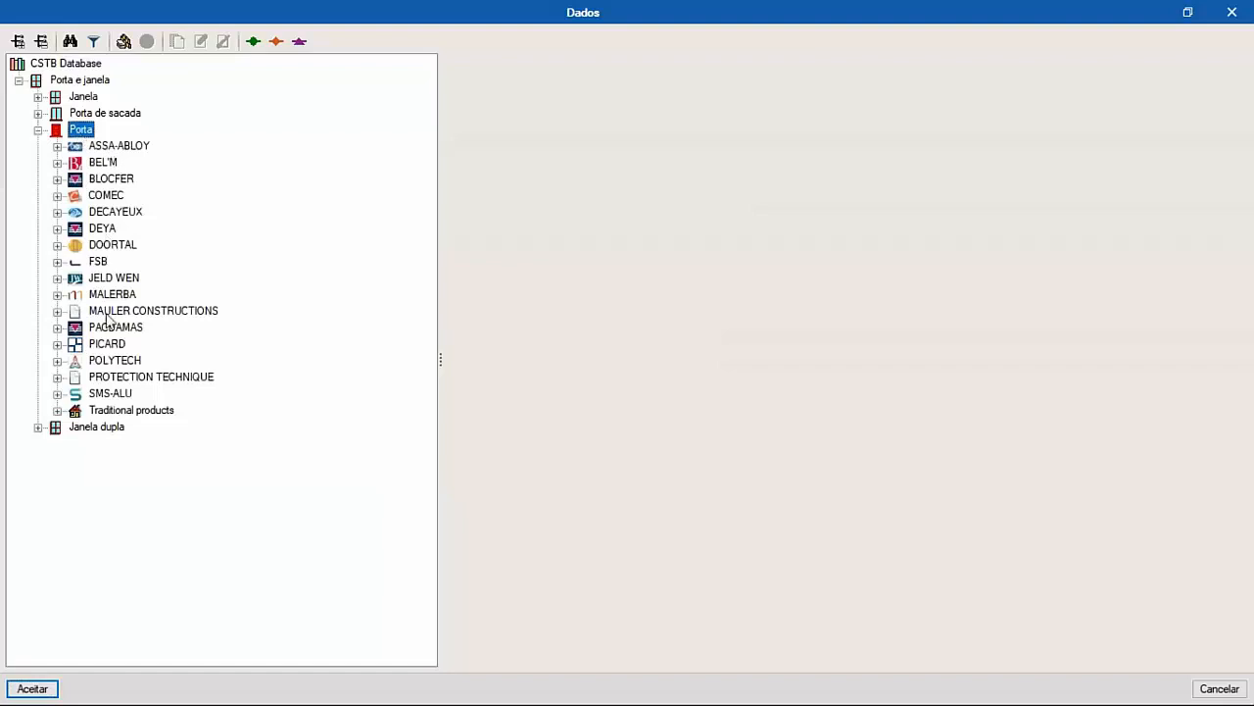
double_click(118, 410)
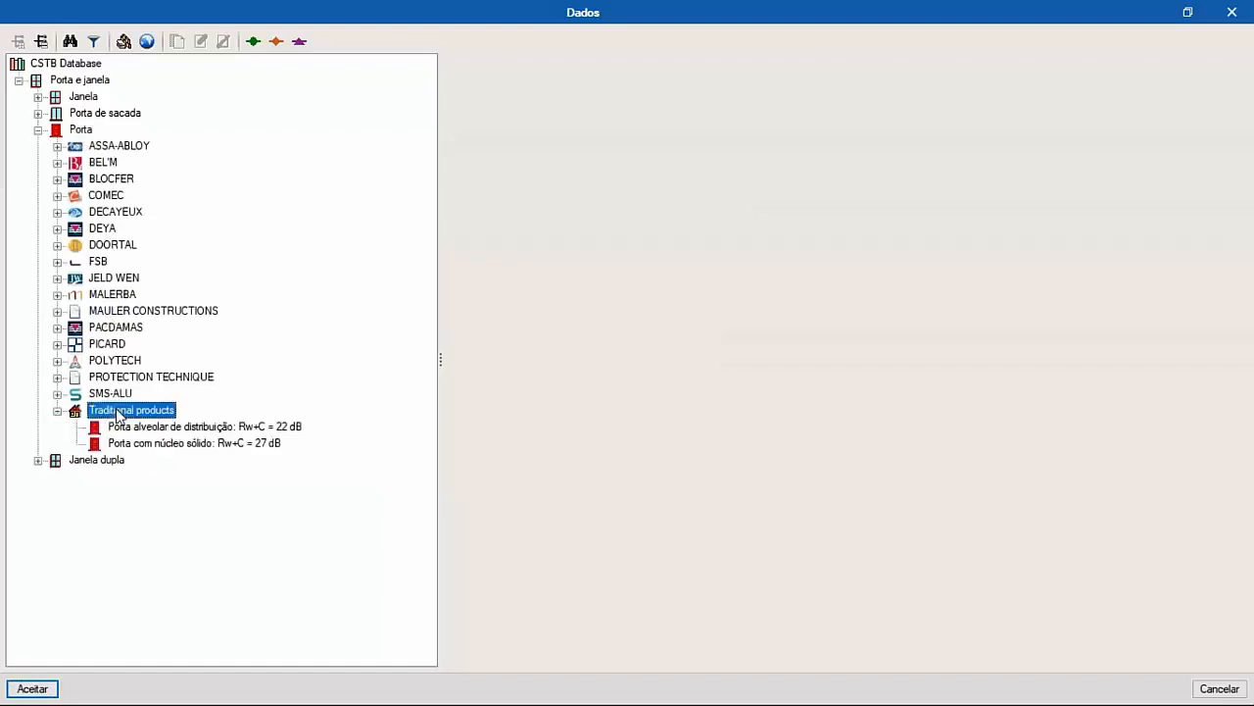
click(152, 445)
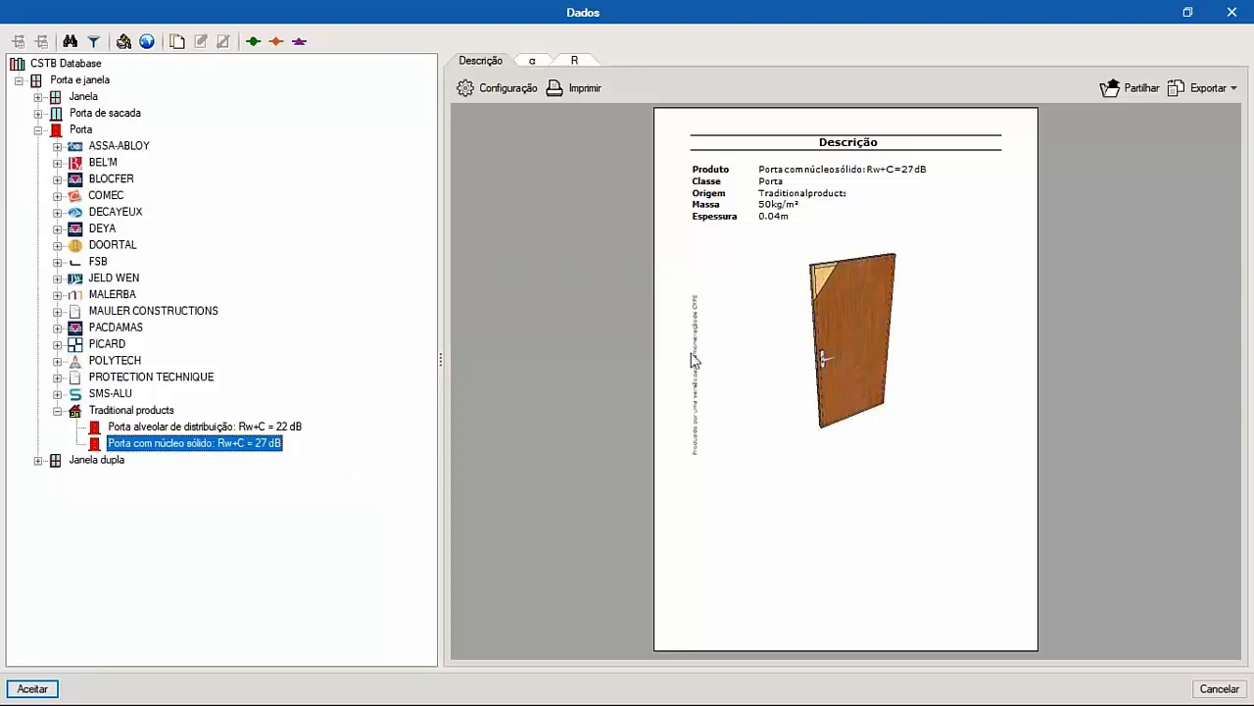
Check the sound reduction index data of the door "Porta com núcleo sólido: Rw+C = 27 dB" and assign it to Porta interior.
click(575, 61)
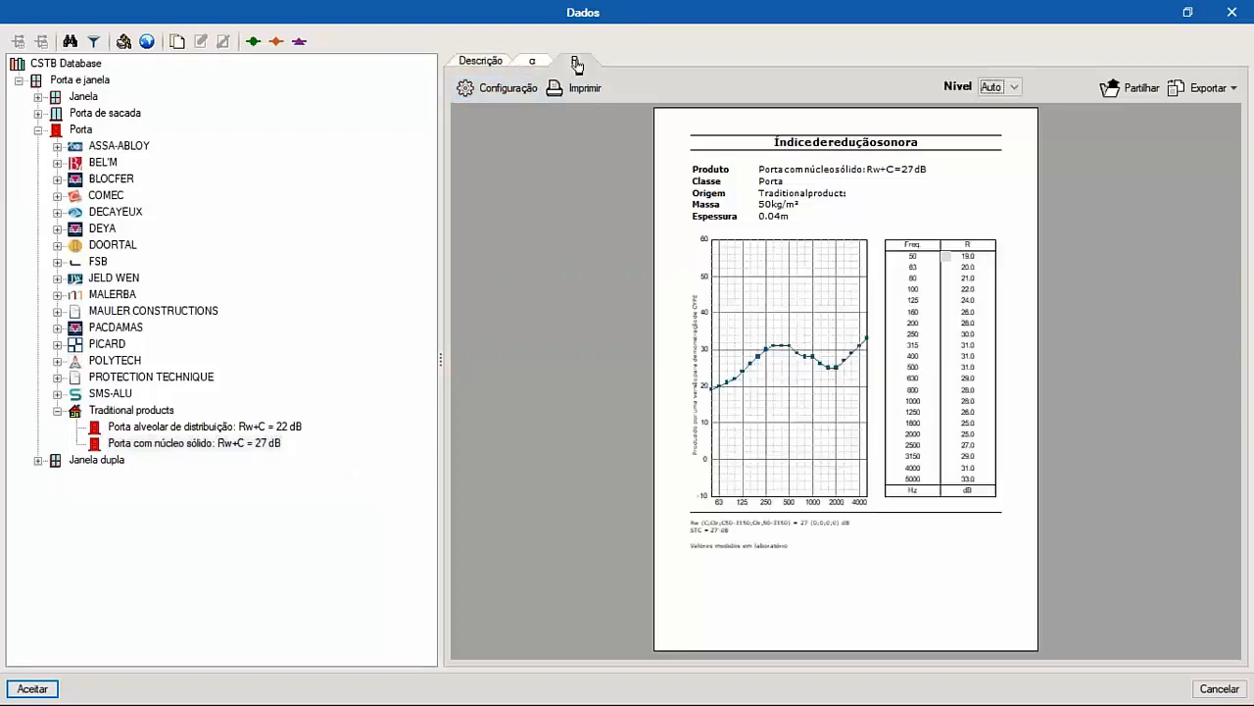
ctrl+scroll(804, 544, up, 5)
scroll(823, 566, down, 3)
ctrl+scroll(811, 546, up, 4)
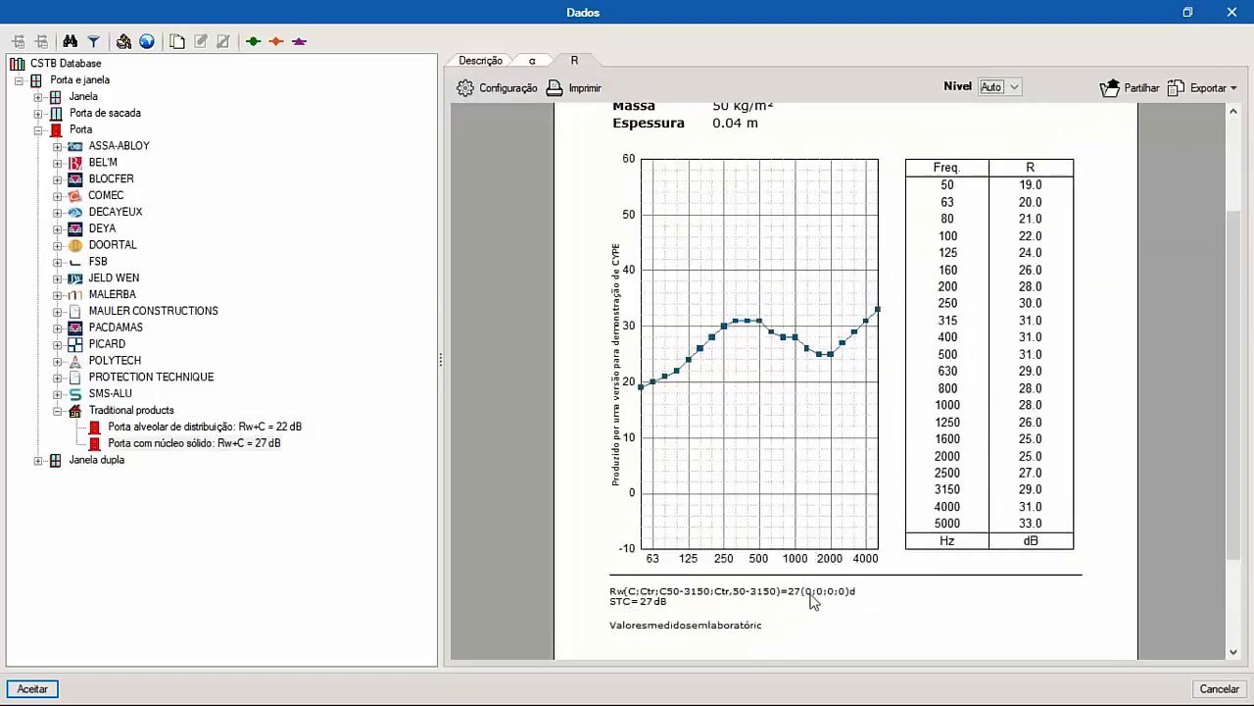
ctrl+scroll(769, 461, down, 2)
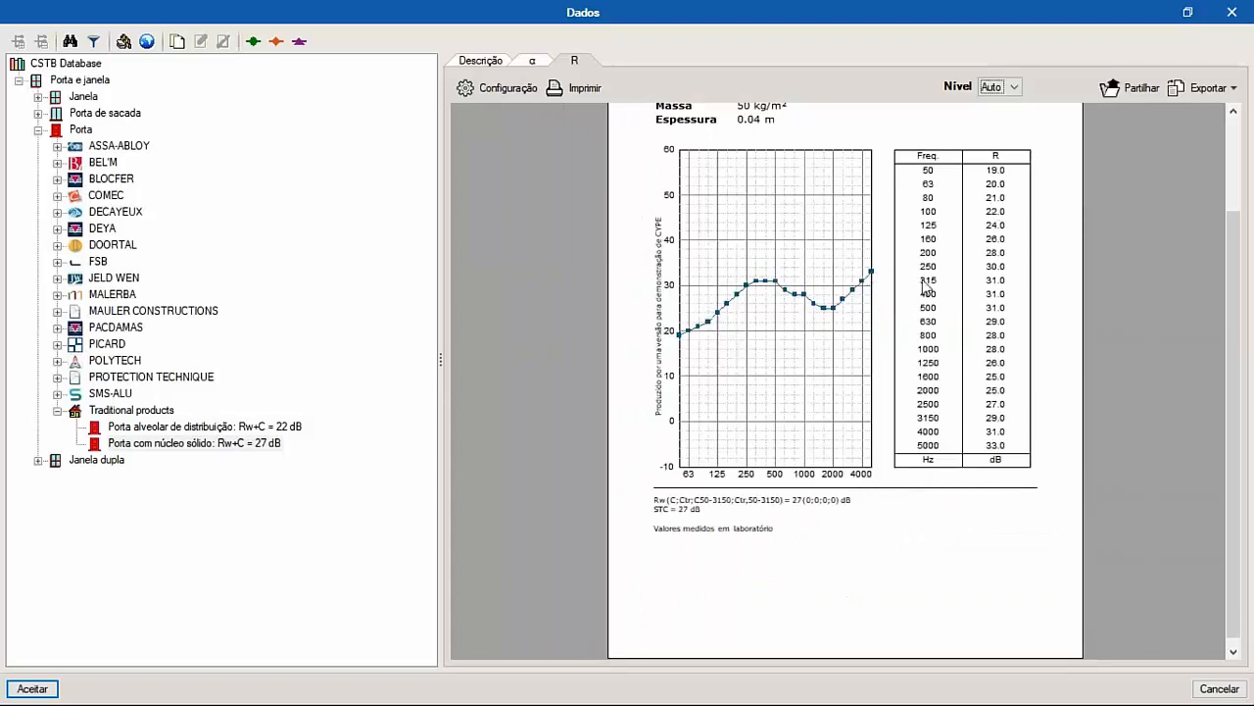
click(32, 689)
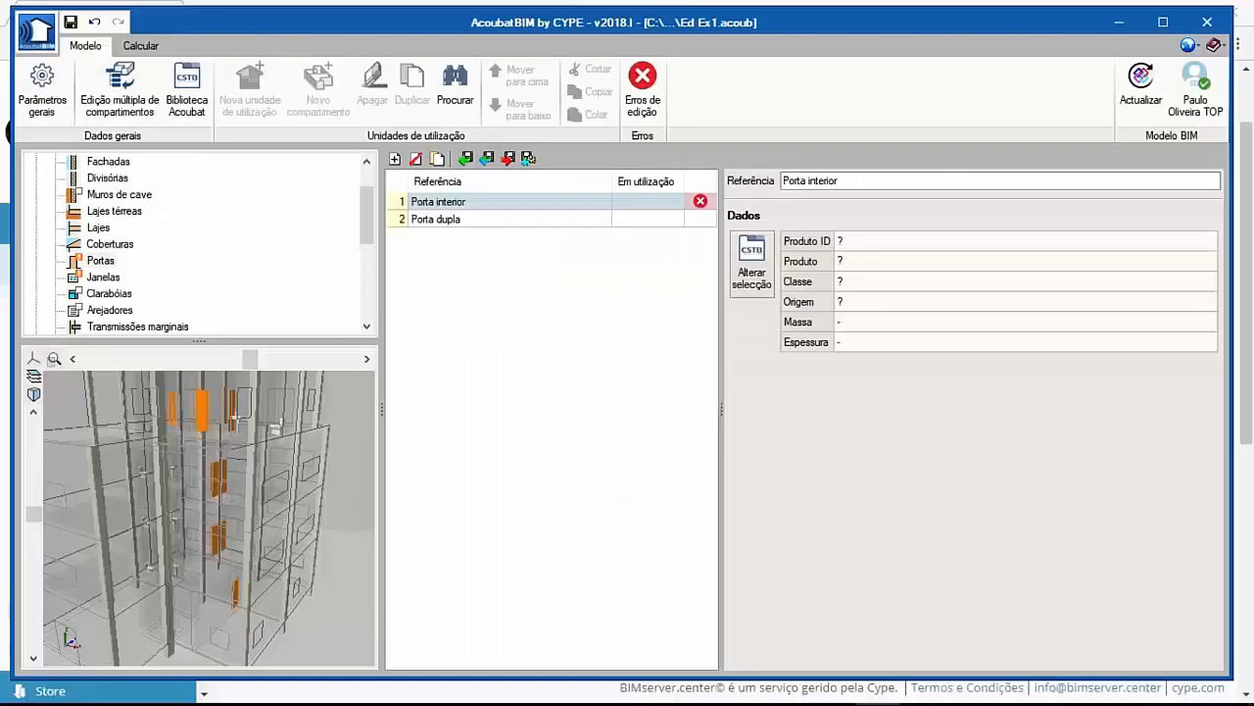
For window type Janela 2, select the traditional product "Janela standard em PVC, vidro 4(16)4, (Rw+Ctr = 28 dB)" from the CSTB database.
click(105, 278)
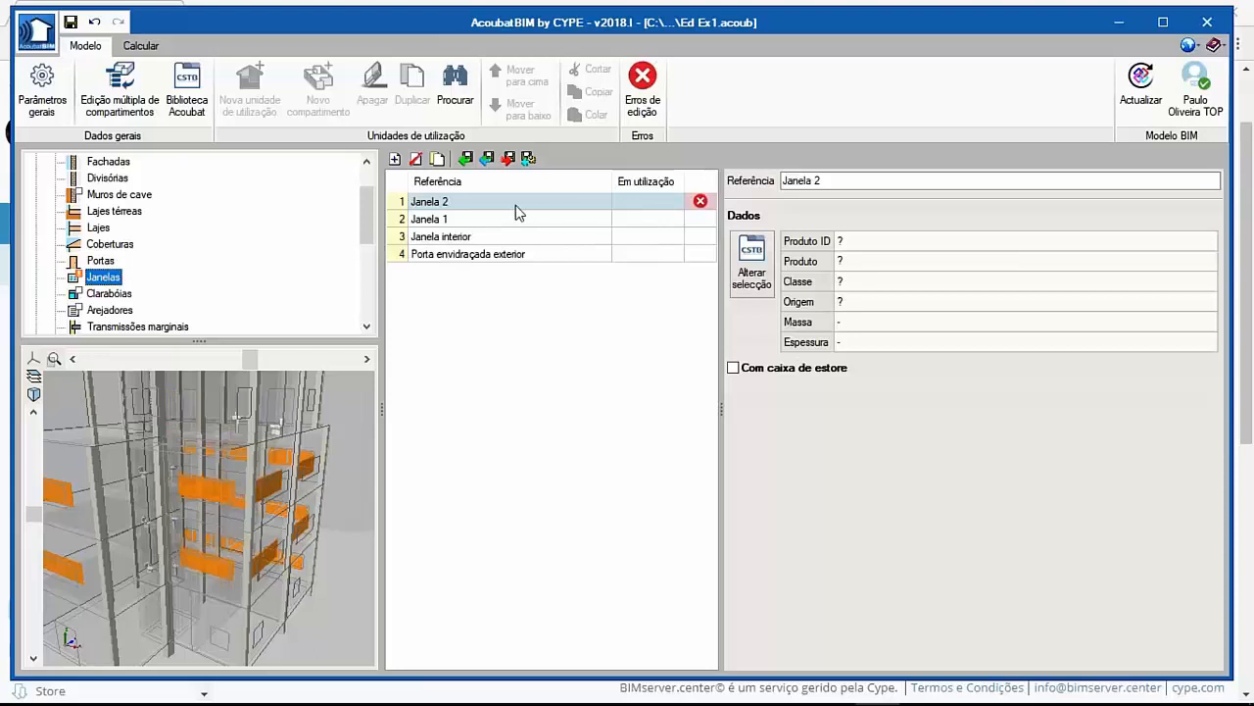
drag(302, 472, 216, 512)
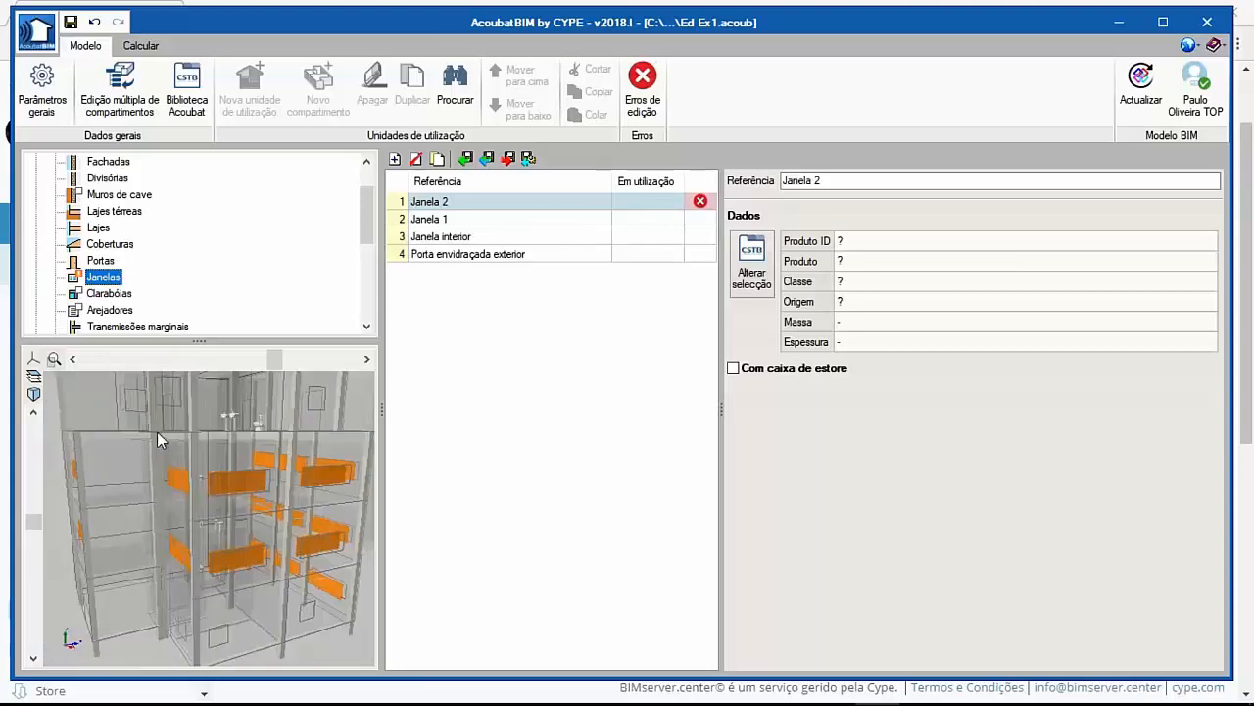
click(753, 261)
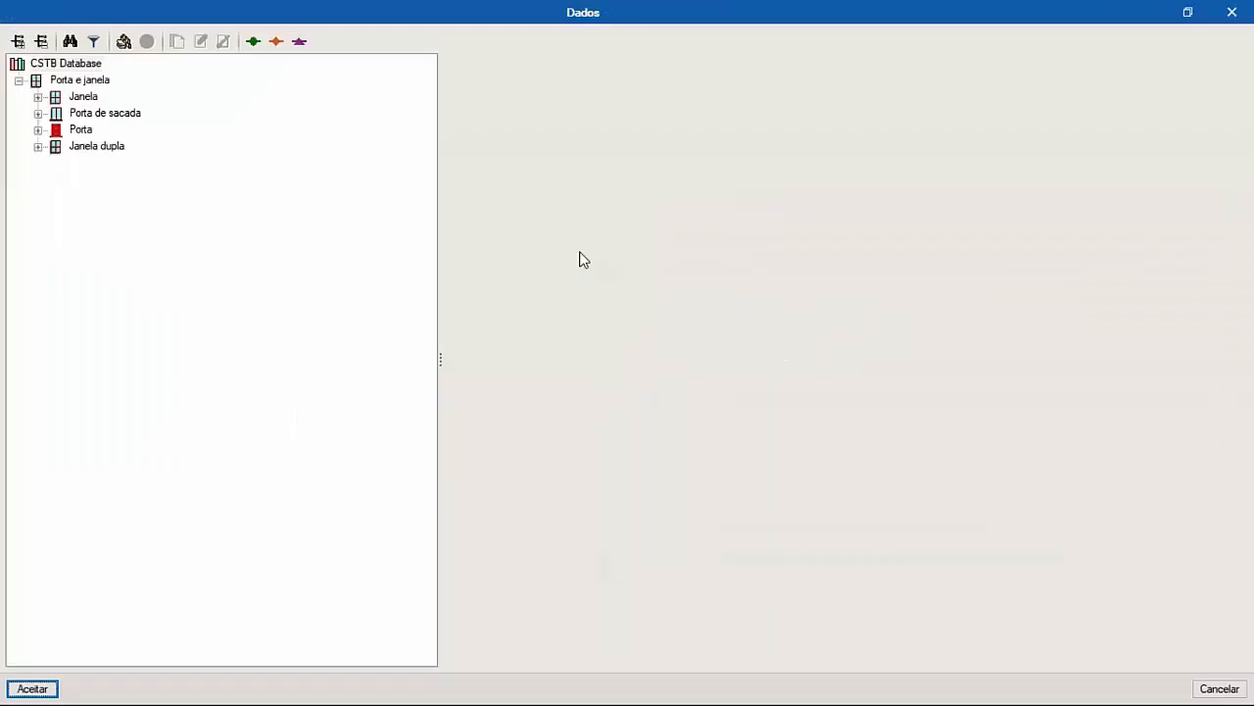
double_click(93, 99)
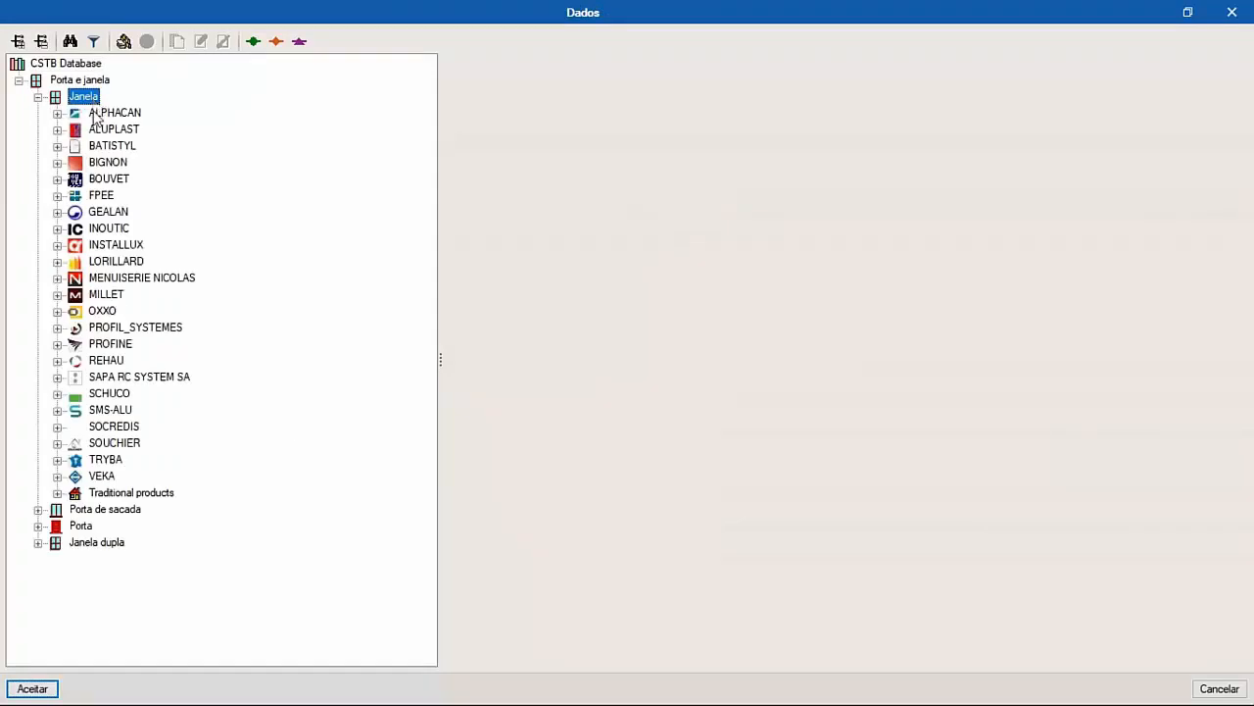
double_click(128, 492)
scroll(127, 493, down, 2)
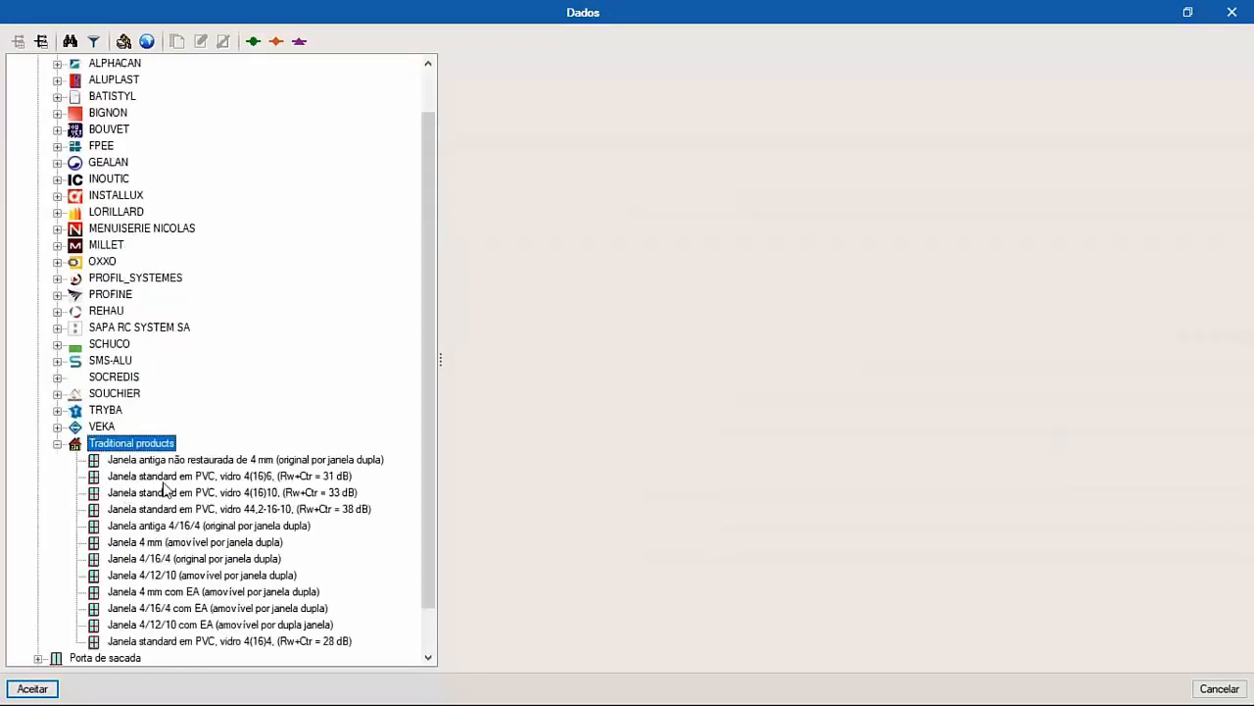
click(209, 592)
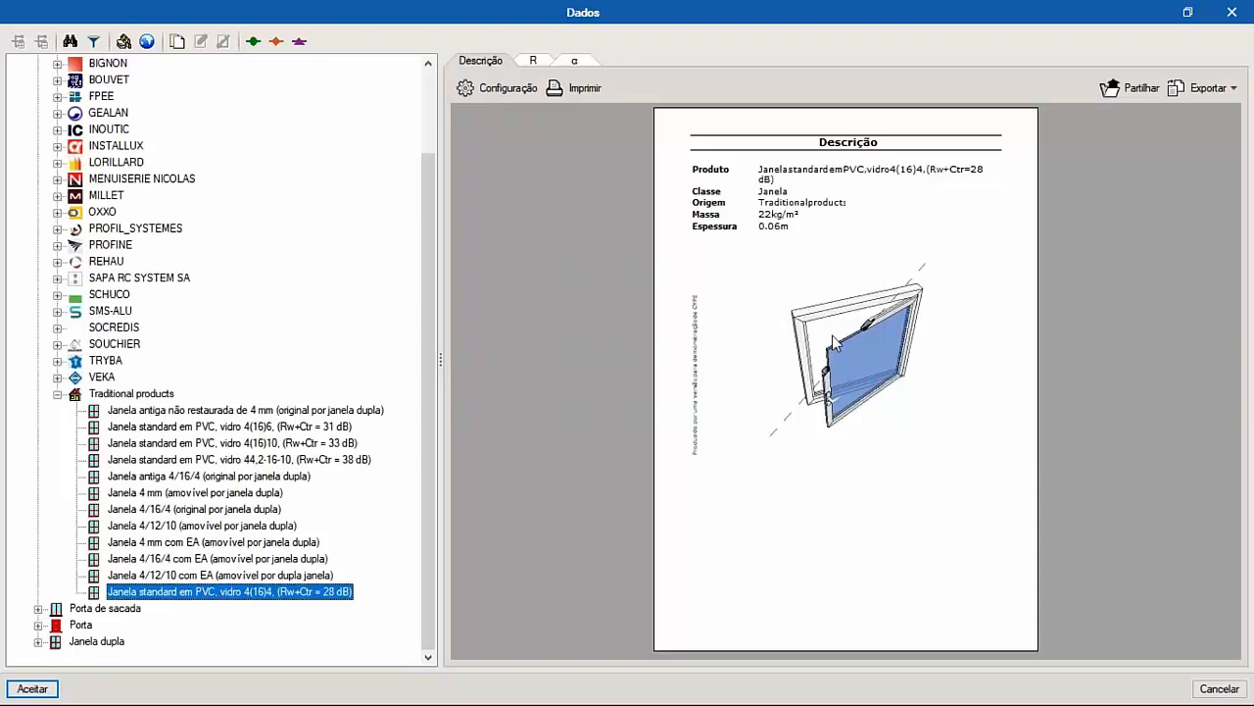
Review the selected window's sound reduction and absorption curves, and accept it as the product for Janela 2.
click(533, 60)
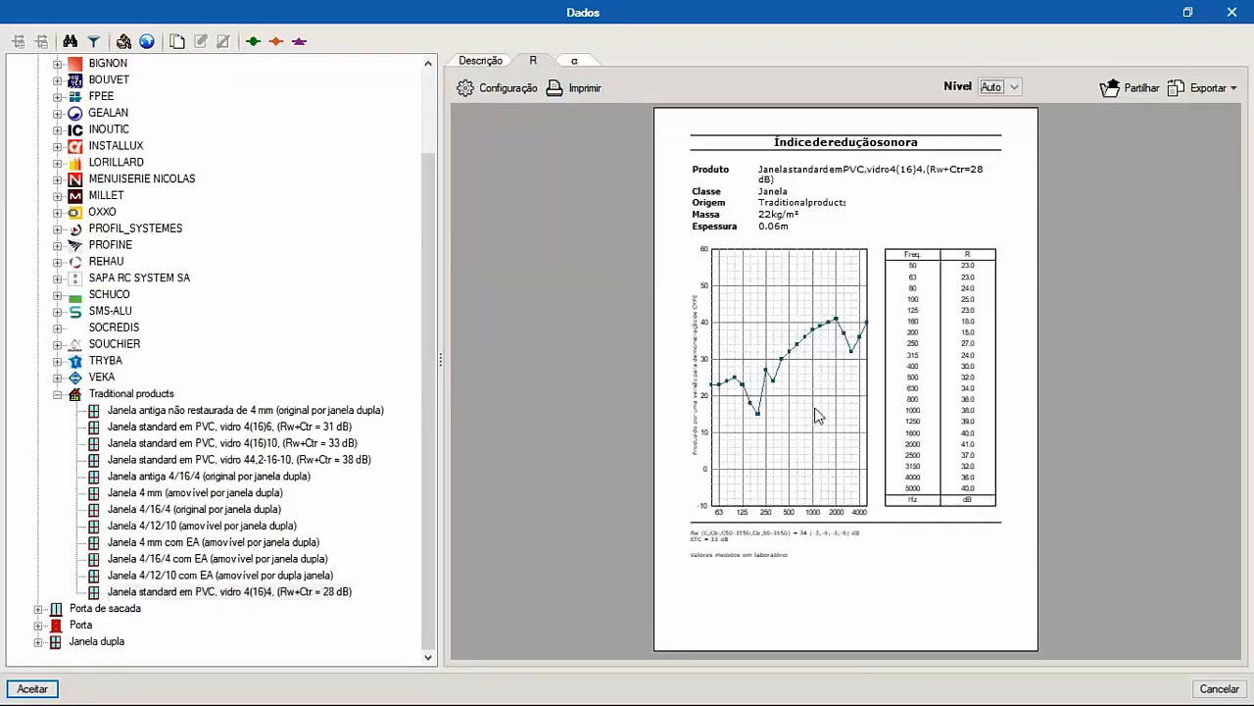
click(574, 60)
click(533, 61)
click(32, 687)
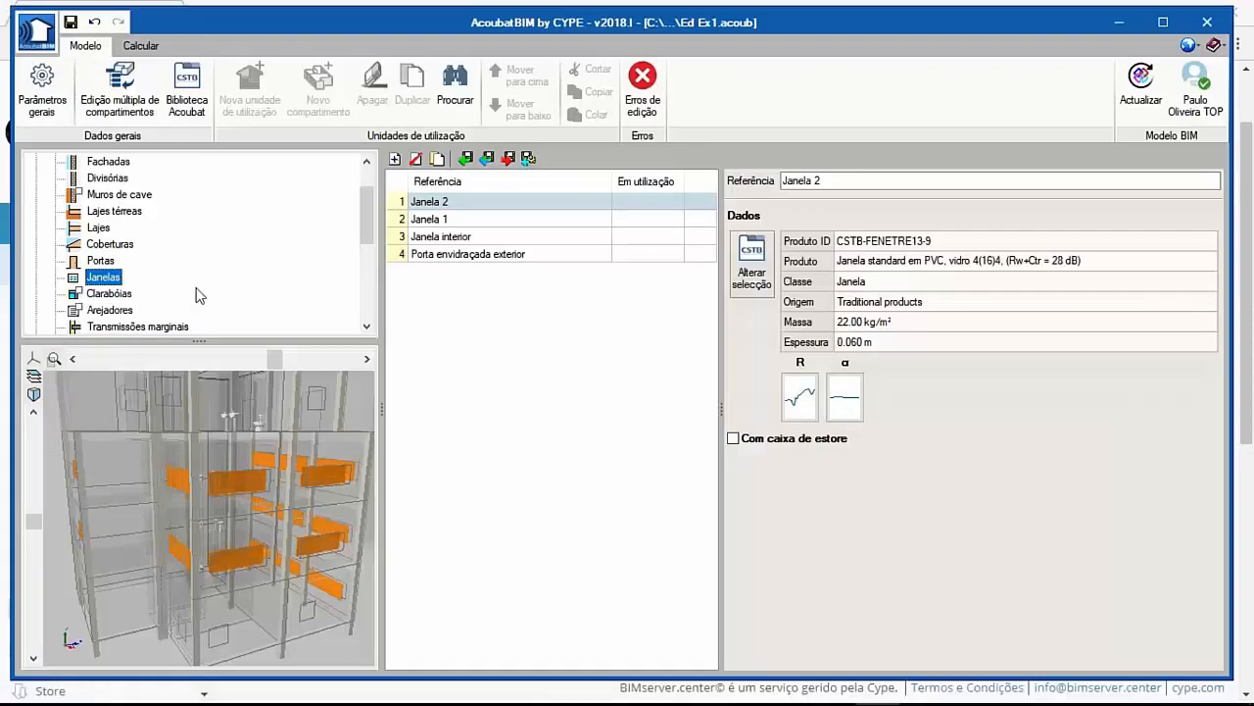
Start a new vent type in the Arejadores category and open the CSTB database for its base element.
scroll(196, 267, down, 1)
click(108, 245)
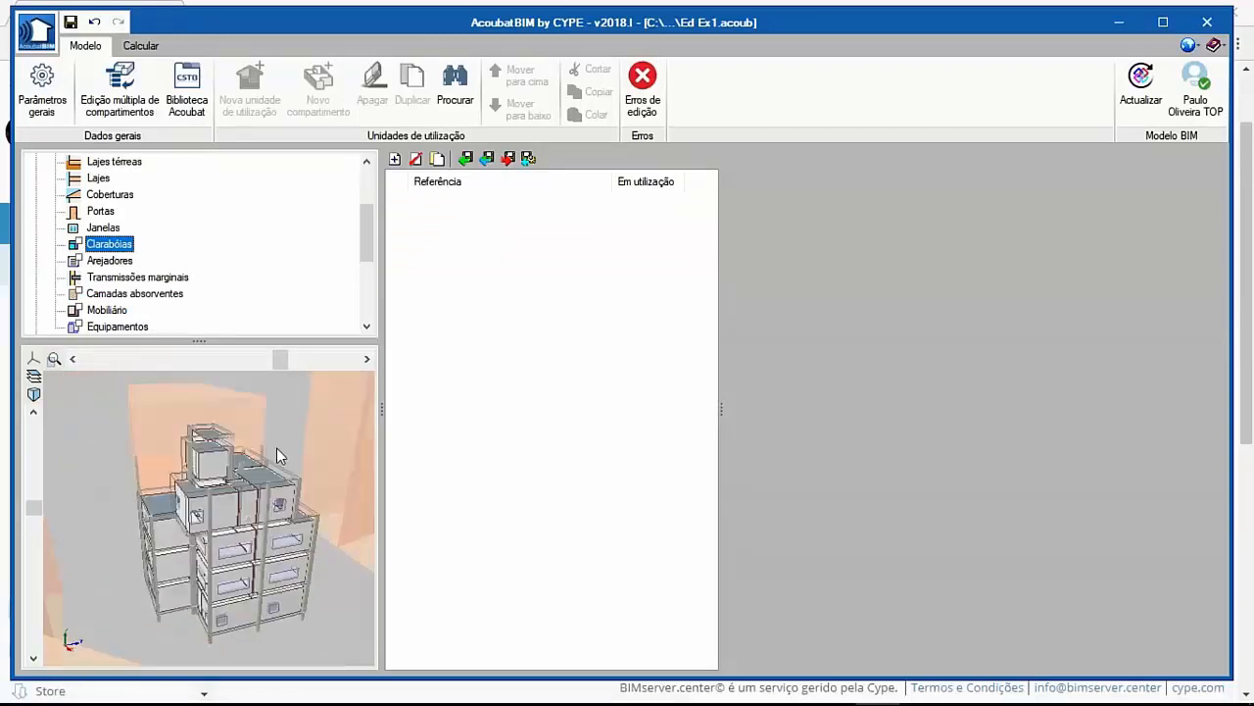
click(115, 262)
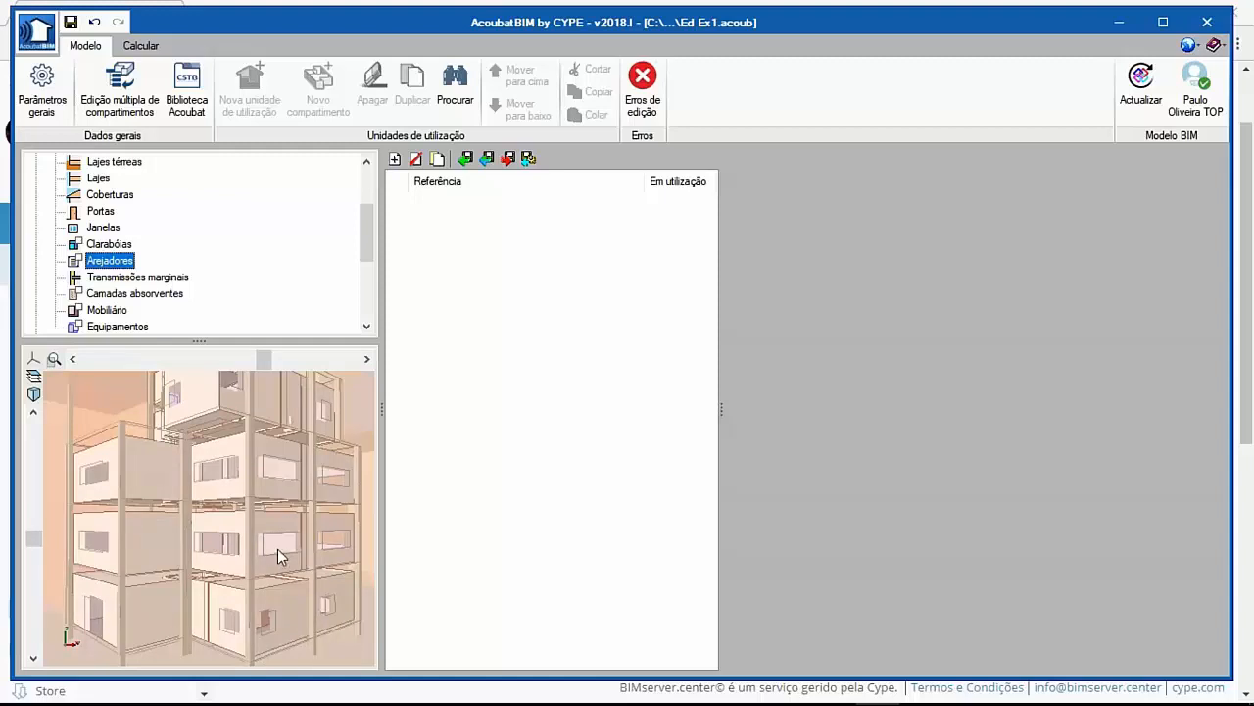
drag(278, 547, 292, 506)
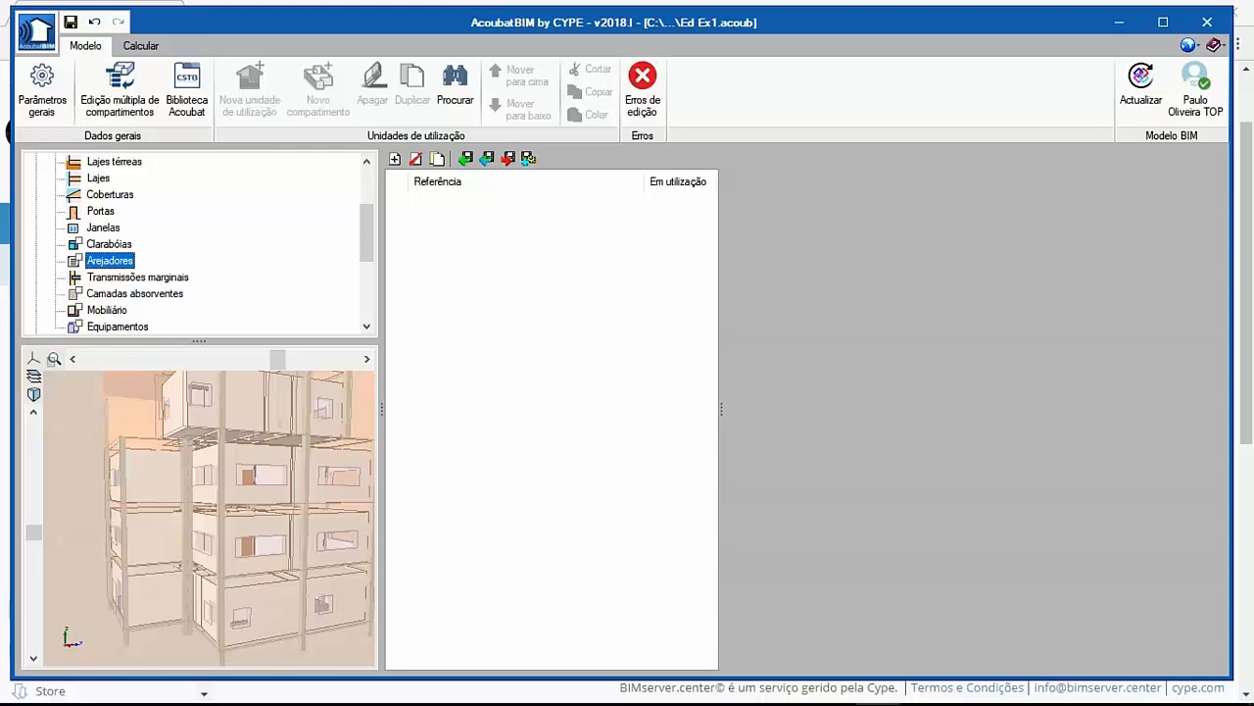
click(394, 159)
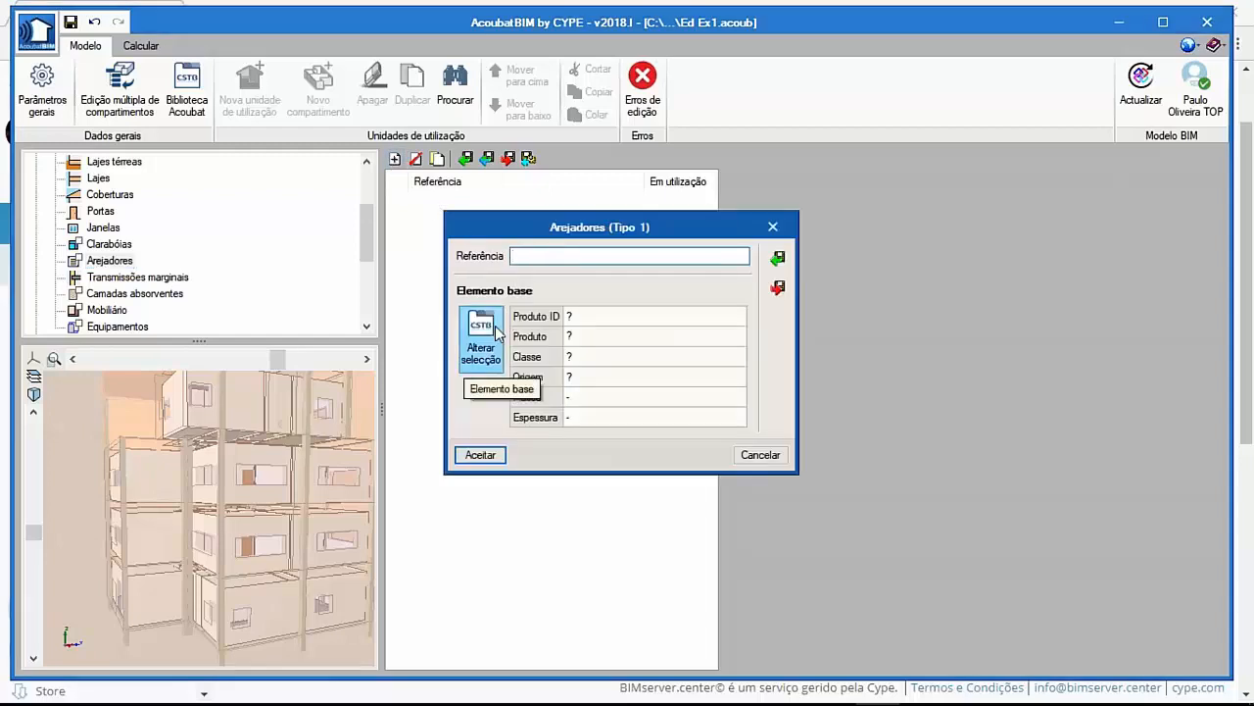
click(481, 336)
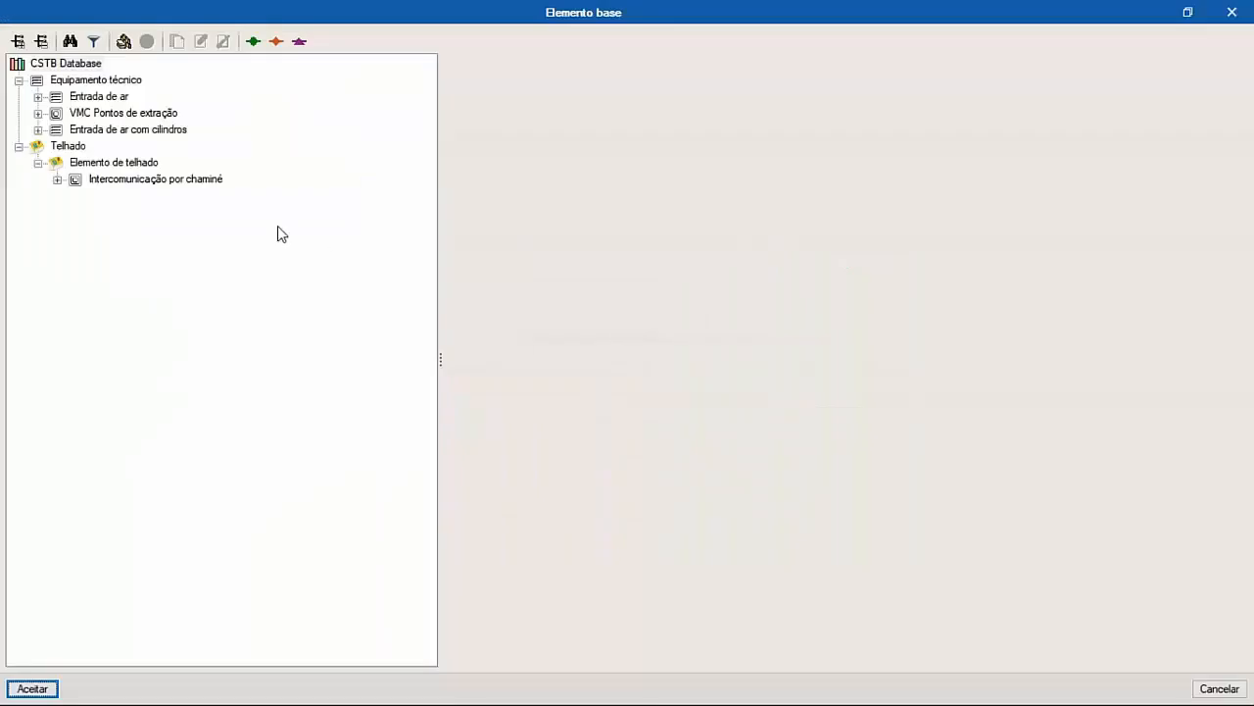
Assign the NF EA certified frame air inlet with Dn,e,w + Ctr = 36 dB and name the vent type "Entrada de ar".
click(108, 98)
double_click(108, 99)
double_click(115, 130)
click(126, 145)
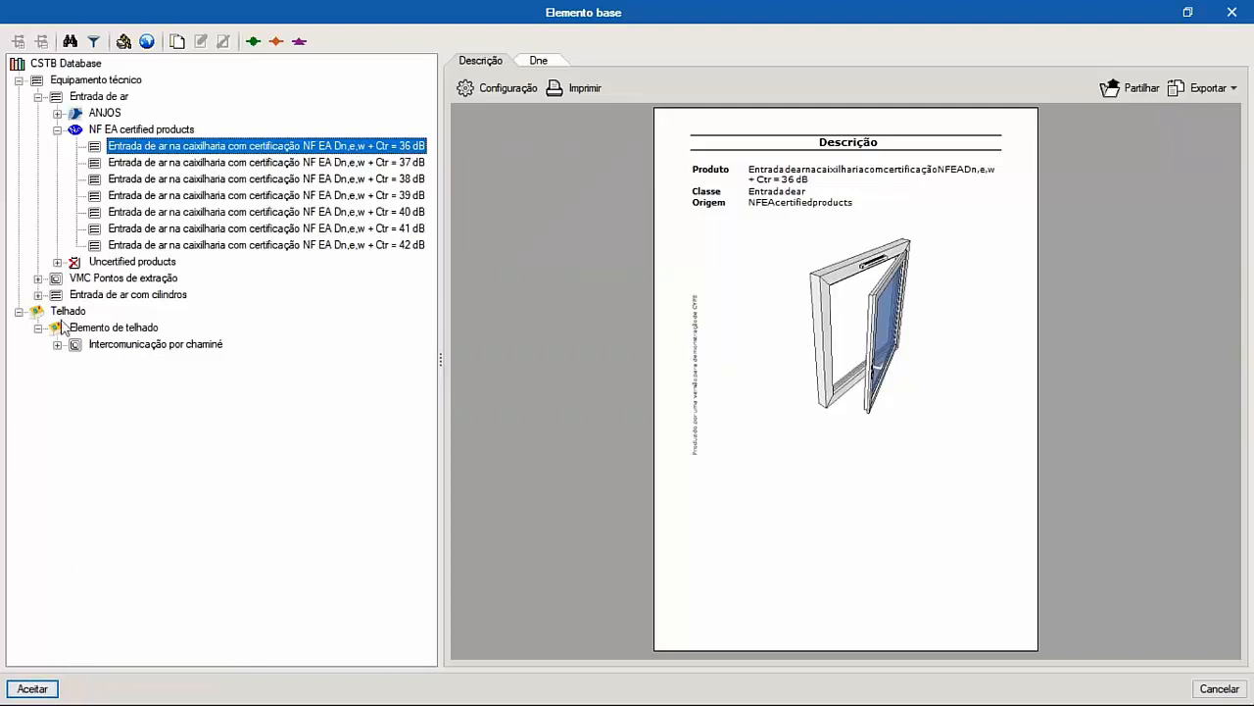
click(33, 689)
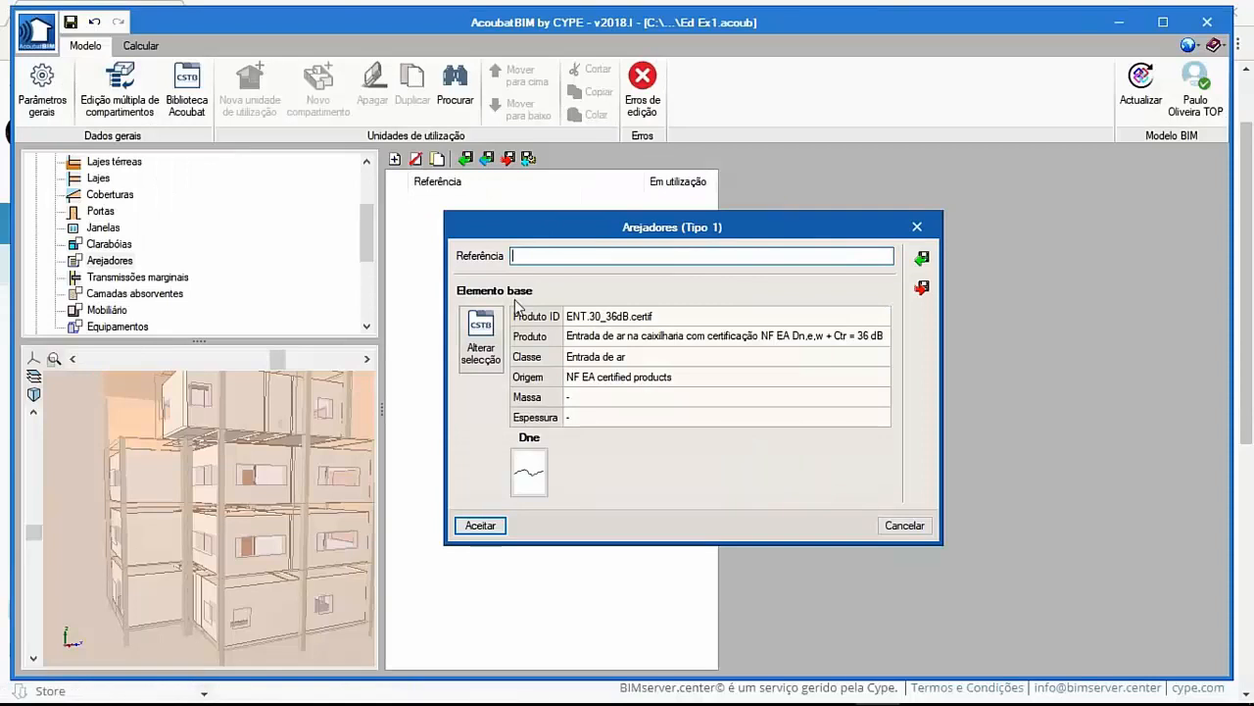
text(Entrada de ar)
click(481, 526)
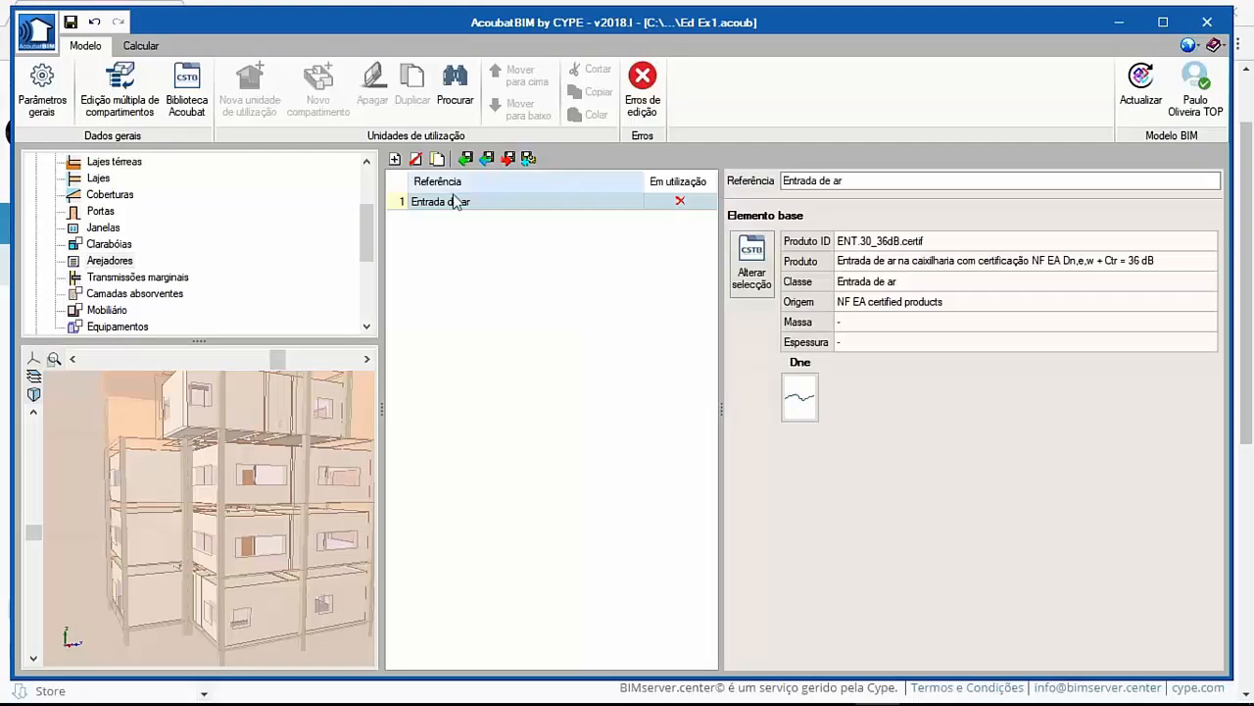
Examine where the first flanking transmission junction, LFi [B]ETICS (6) + BTérmico (24), lies in the 3D building model.
scroll(209, 265, down, 1)
click(172, 231)
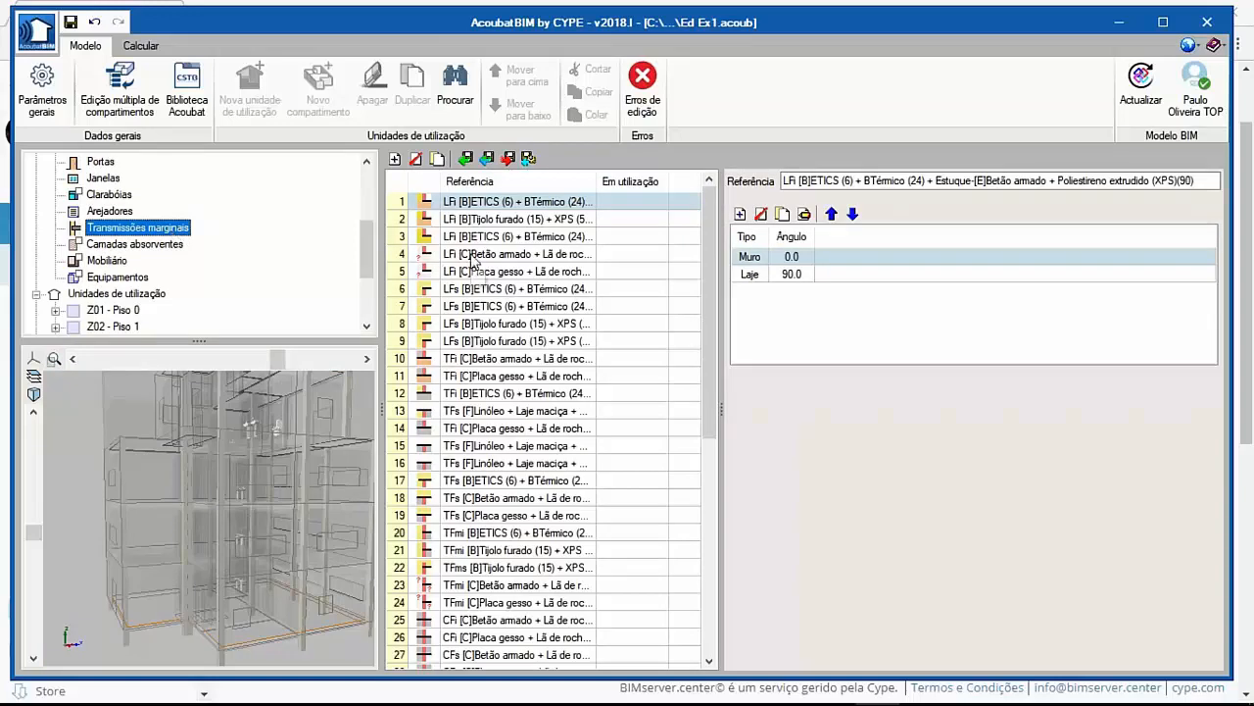
scroll(242, 620, up, 5)
scroll(308, 609, down, 5)
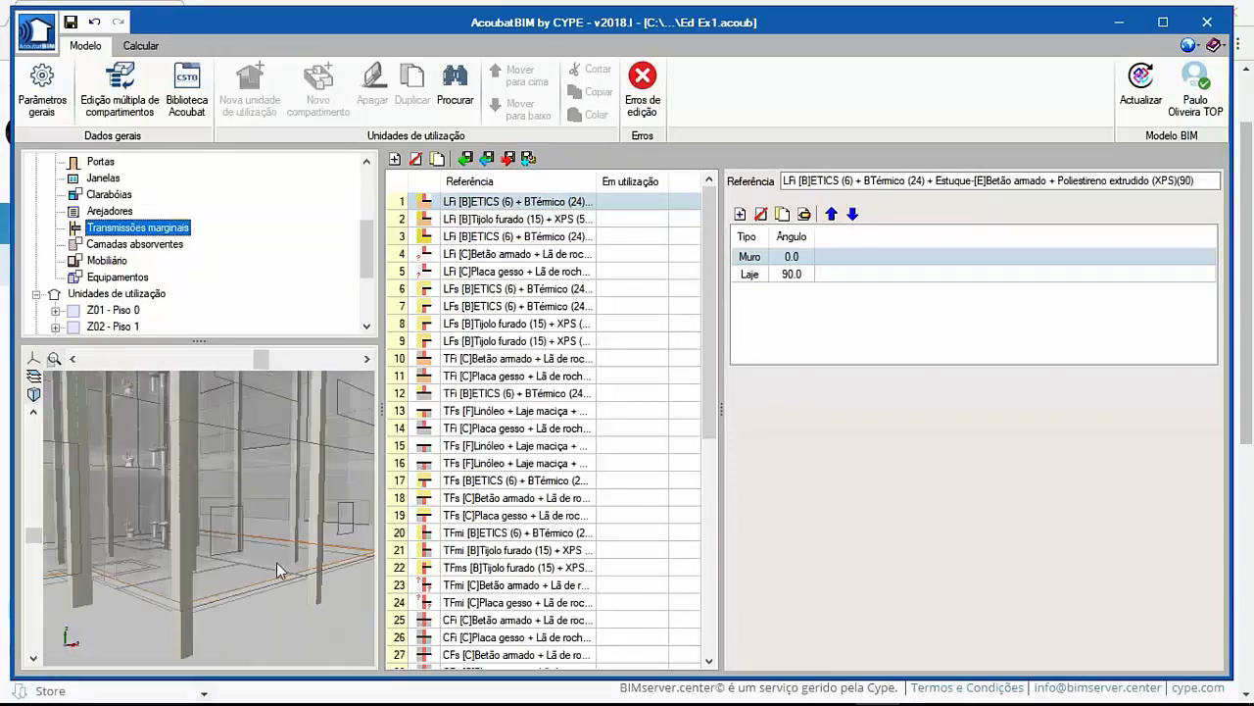
drag(252, 530, 257, 508)
scroll(256, 508, down, 2)
scroll(256, 508, up, 2)
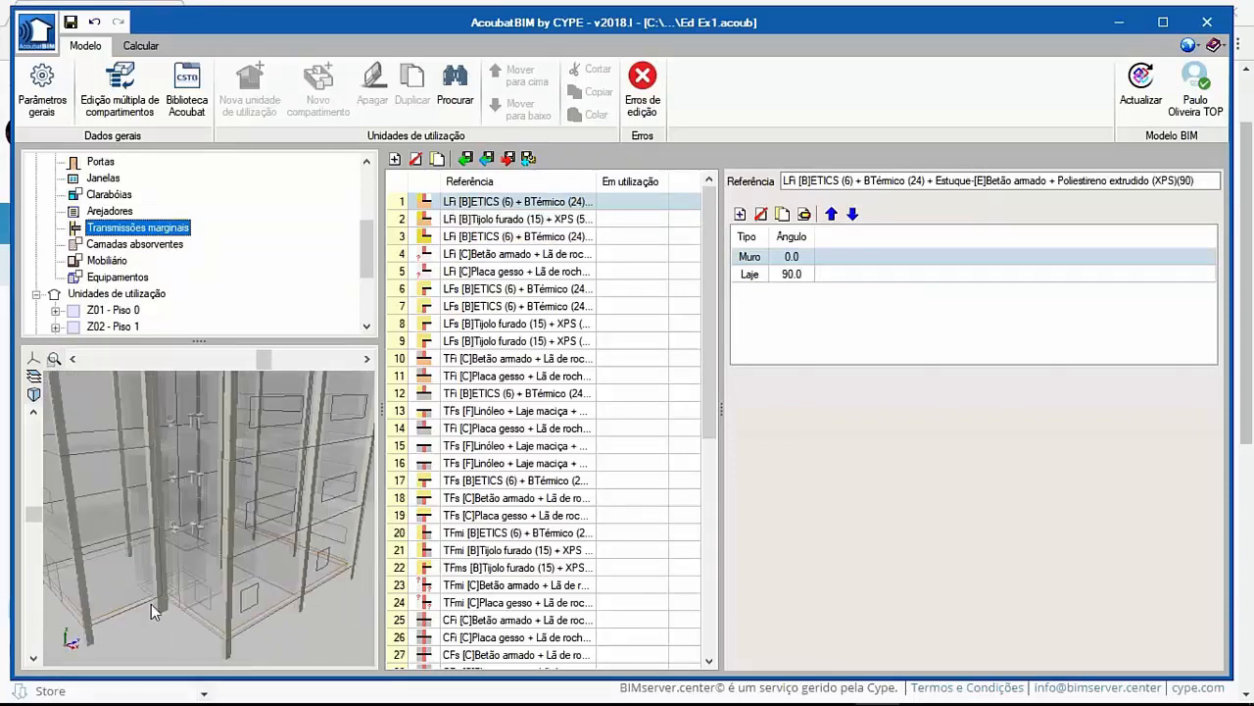
Compare the locations of flanking junctions 4, 5 and 6 in the 3D model, and review the first junction's elements and angles.
click(473, 253)
click(471, 271)
drag(194, 539, 222, 516)
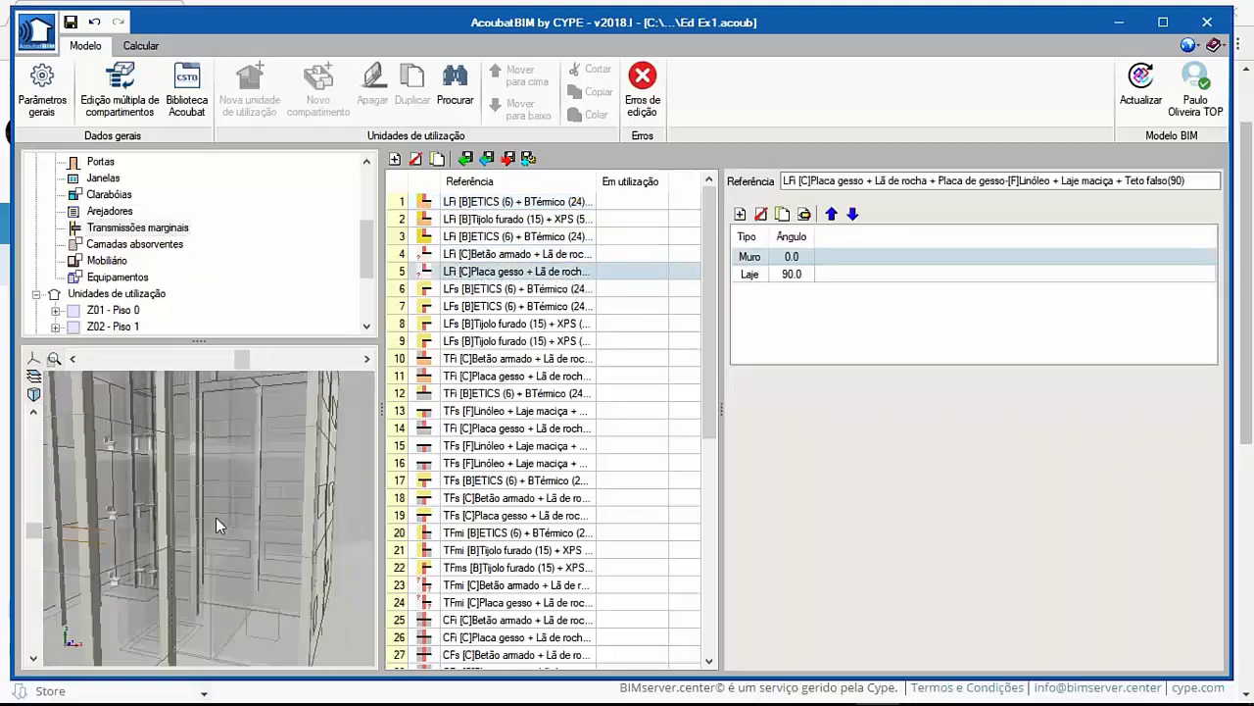
click(473, 289)
scroll(213, 518, down, 3)
mouse_move(259, 565)
mouse_down()
mouse_move(165, 538)
mouse_move(155, 552)
mouse_move(258, 589)
mouse_up()
scroll(248, 586, up, 5)
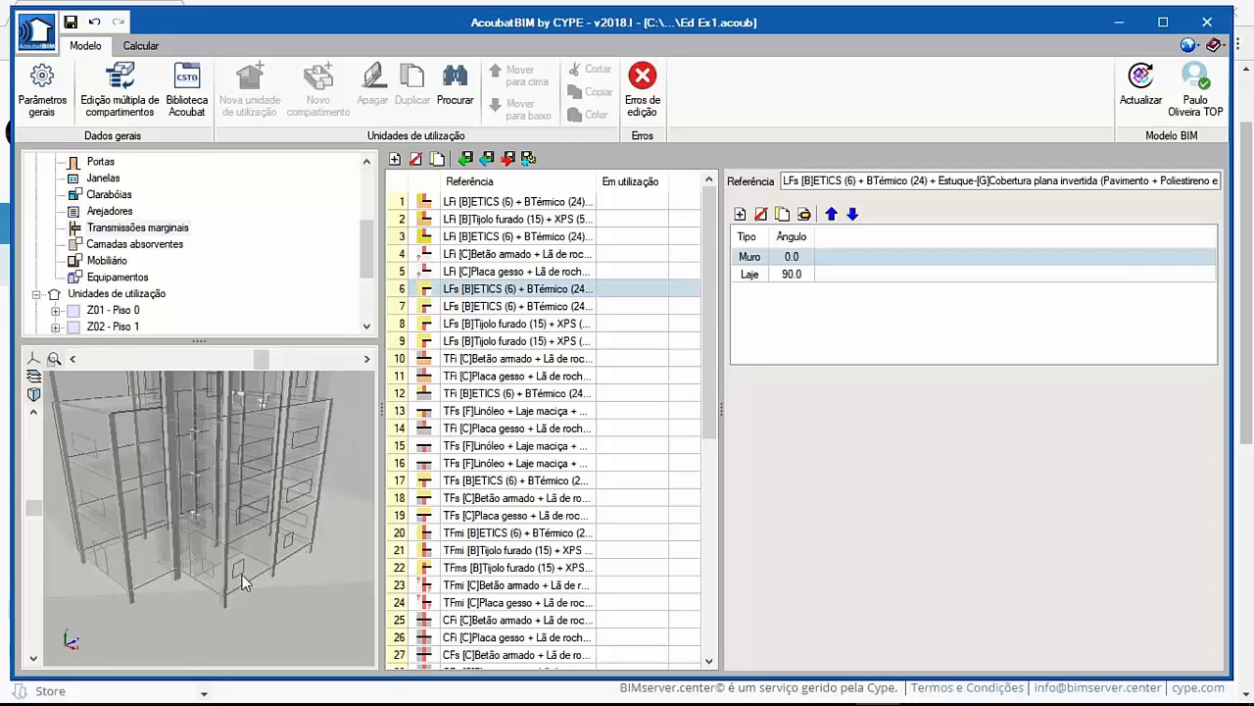
click(493, 203)
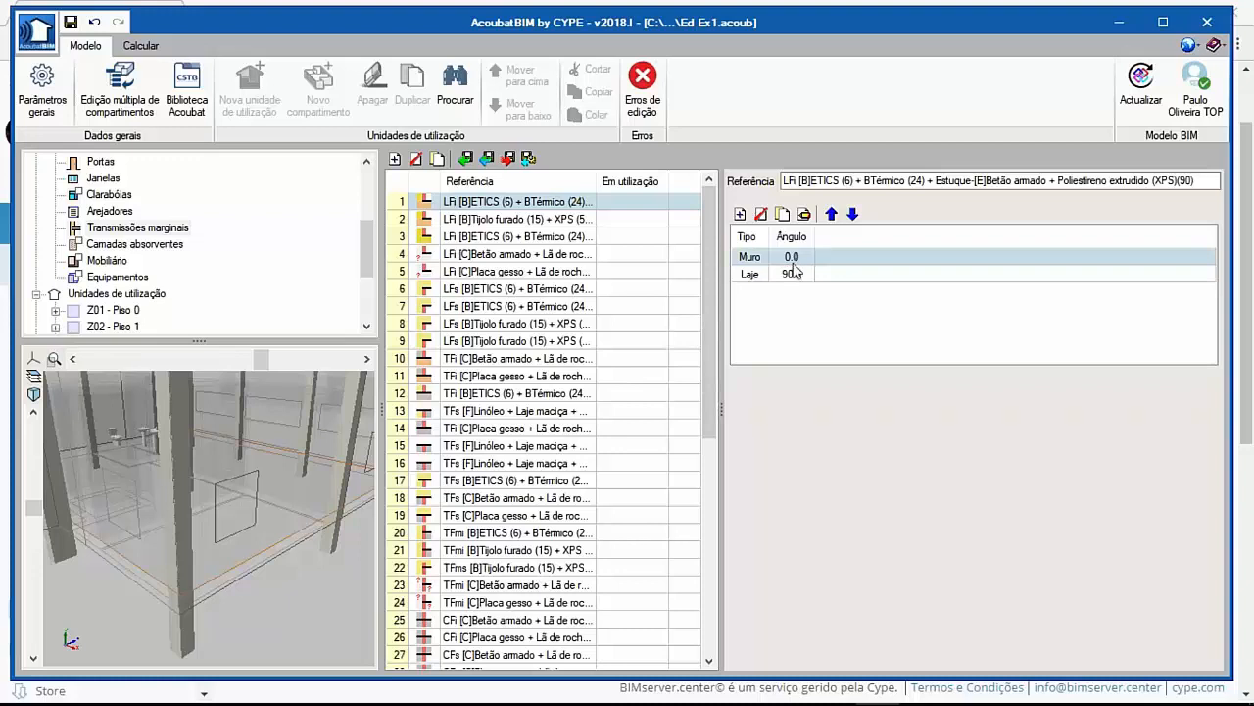
drag(266, 467, 305, 526)
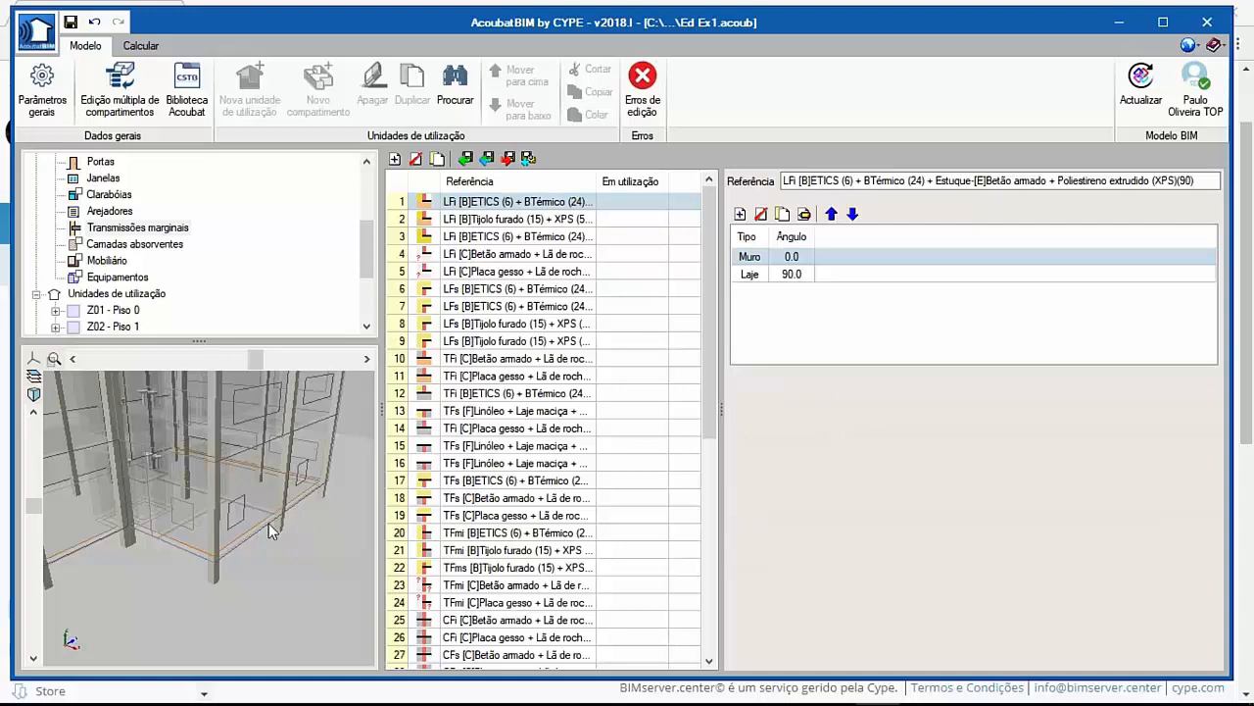
Start a new absorbing layer type, search the CSTB database for "cortina" and select "Parede com cortinas" as its base element.
click(149, 245)
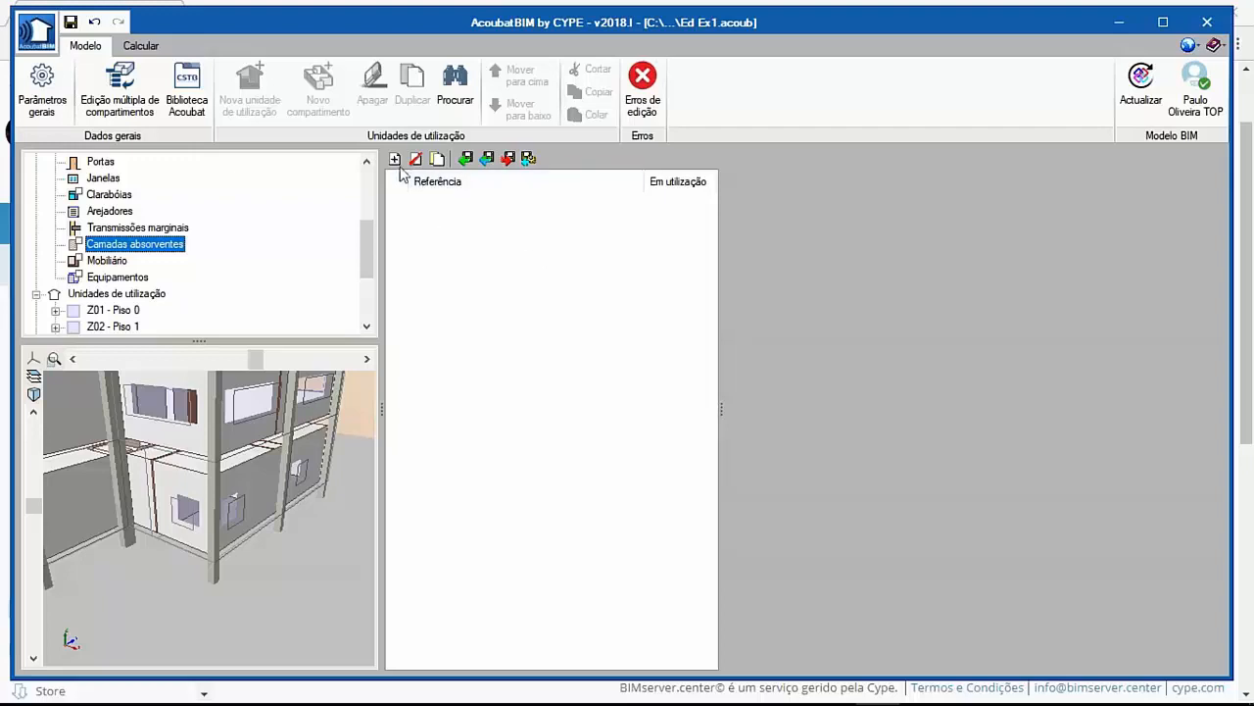
click(394, 157)
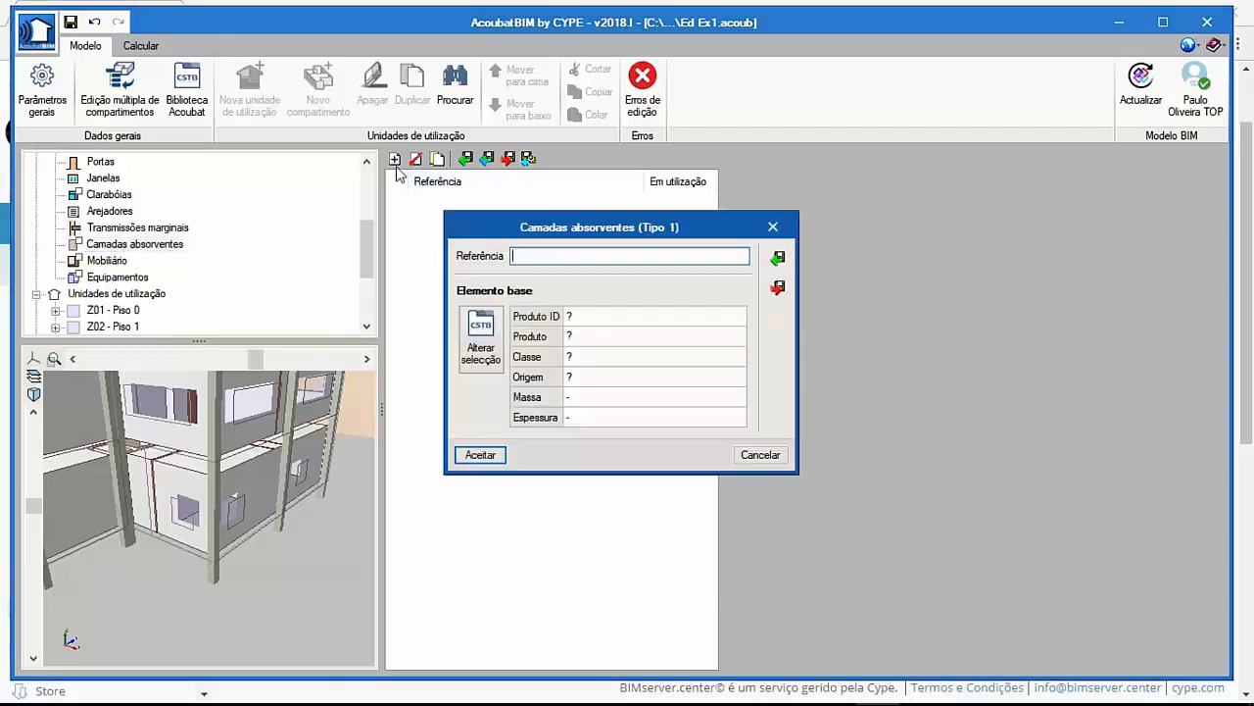
click(485, 338)
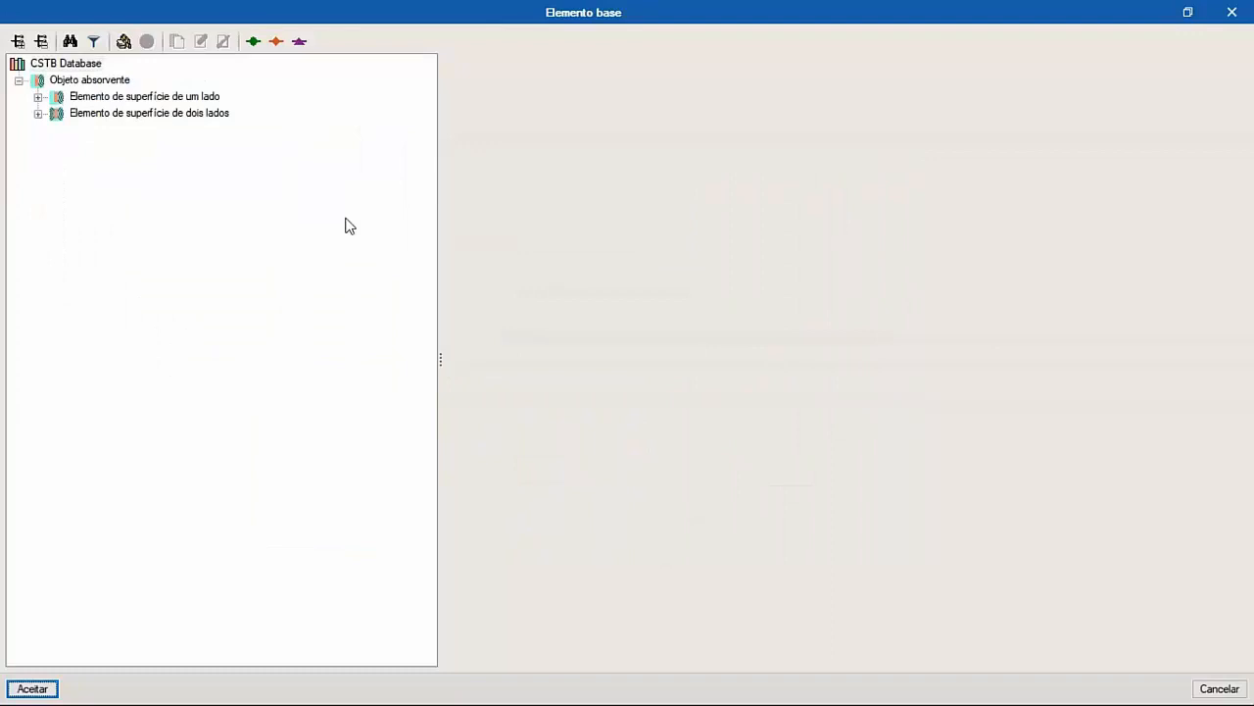
click(70, 41)
text(cortina)
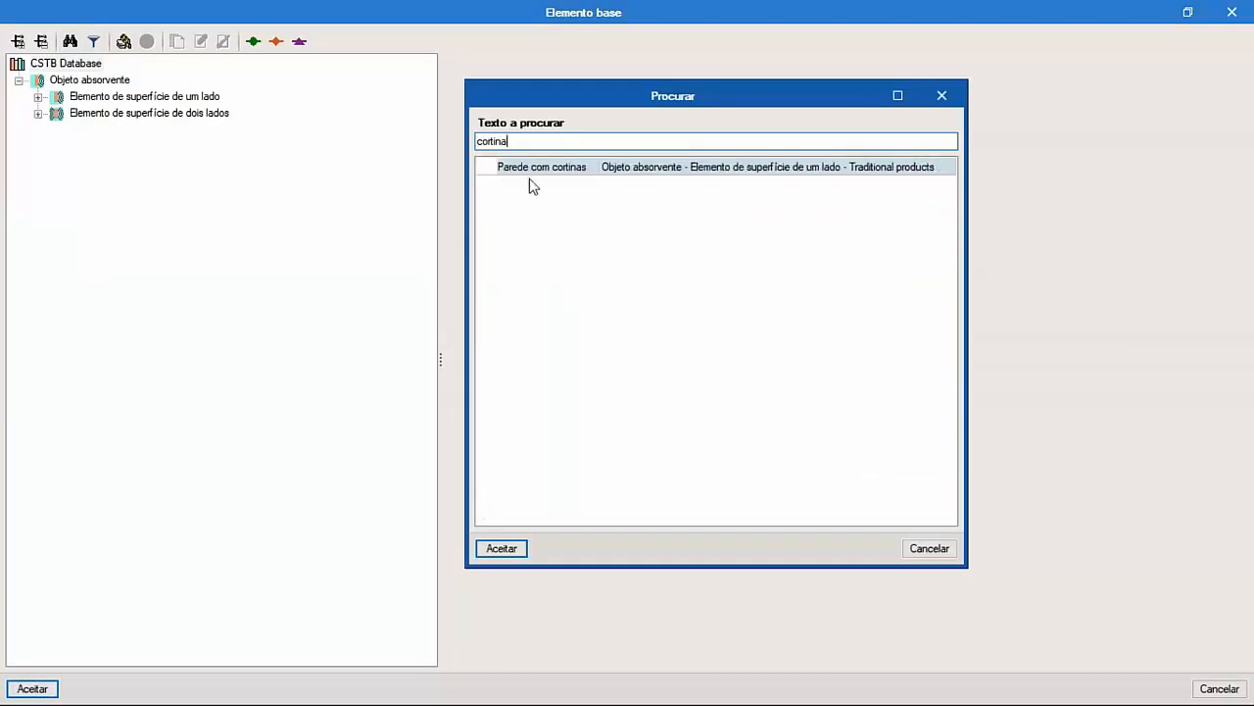
click(501, 548)
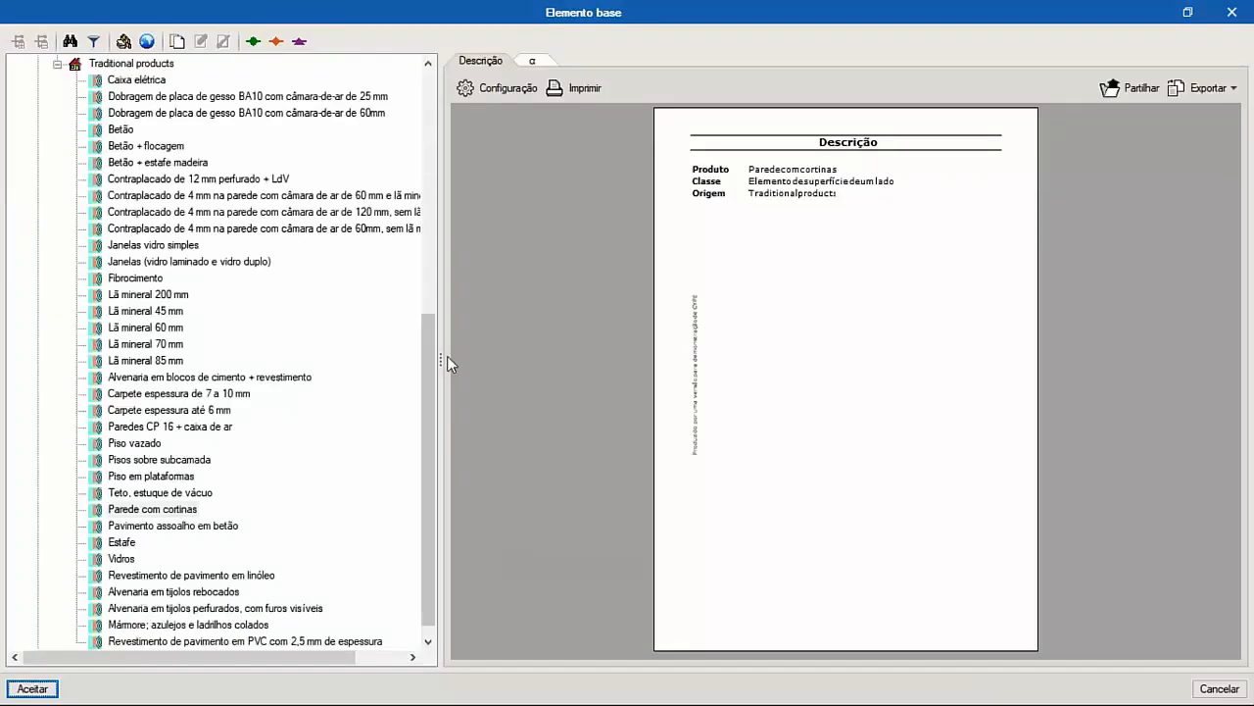
Review the curtain wall's absorption coefficient, accept the product and name the absorbing layer type "Cortina".
click(532, 61)
scroll(896, 447, up, 3)
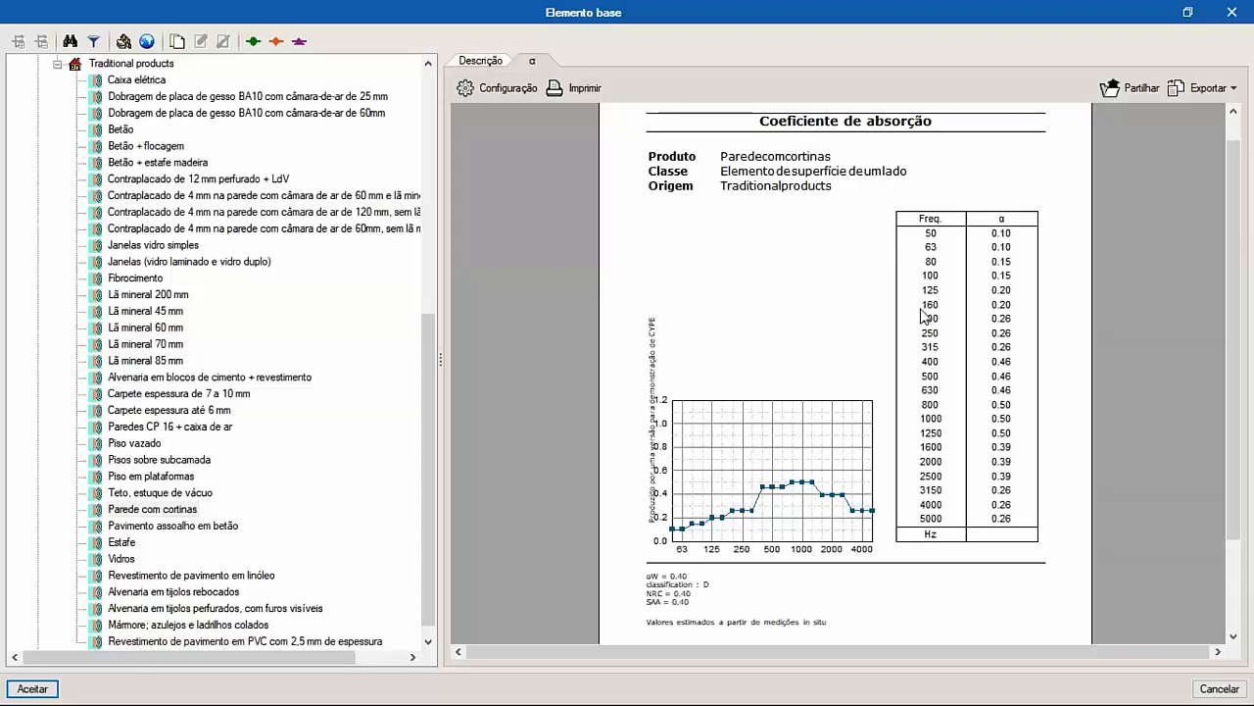
click(43, 694)
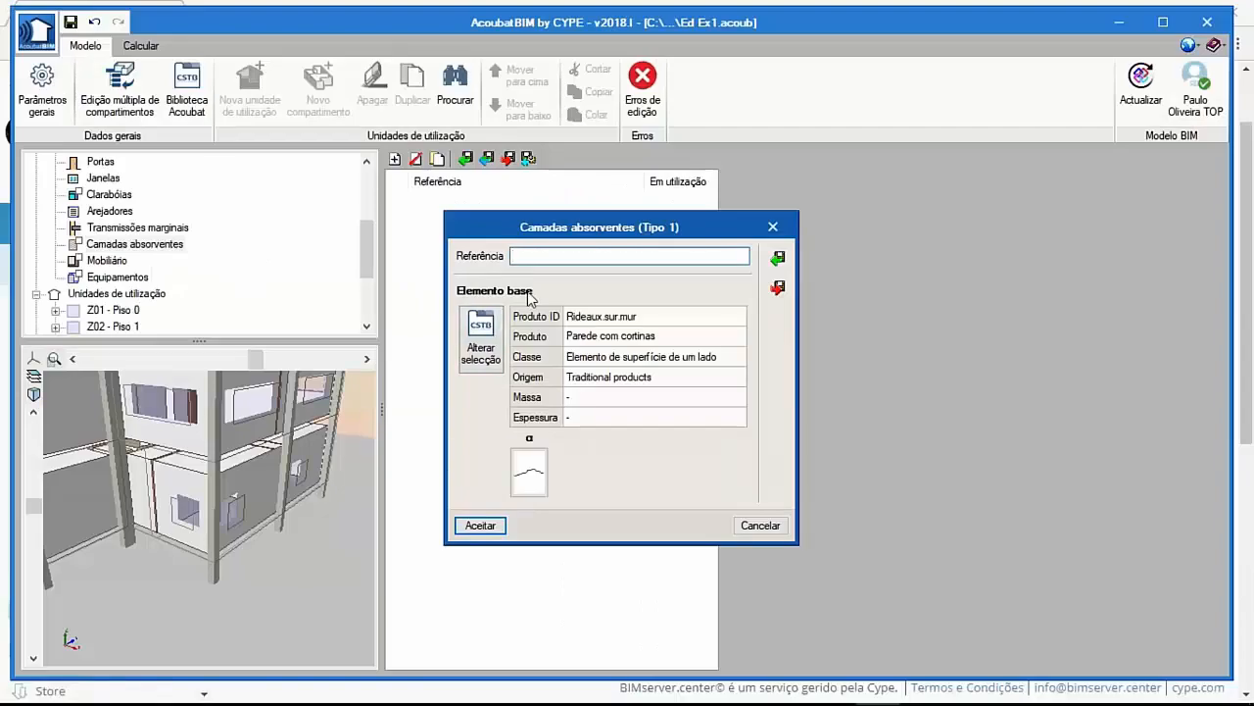
text(Cortina)
click(480, 525)
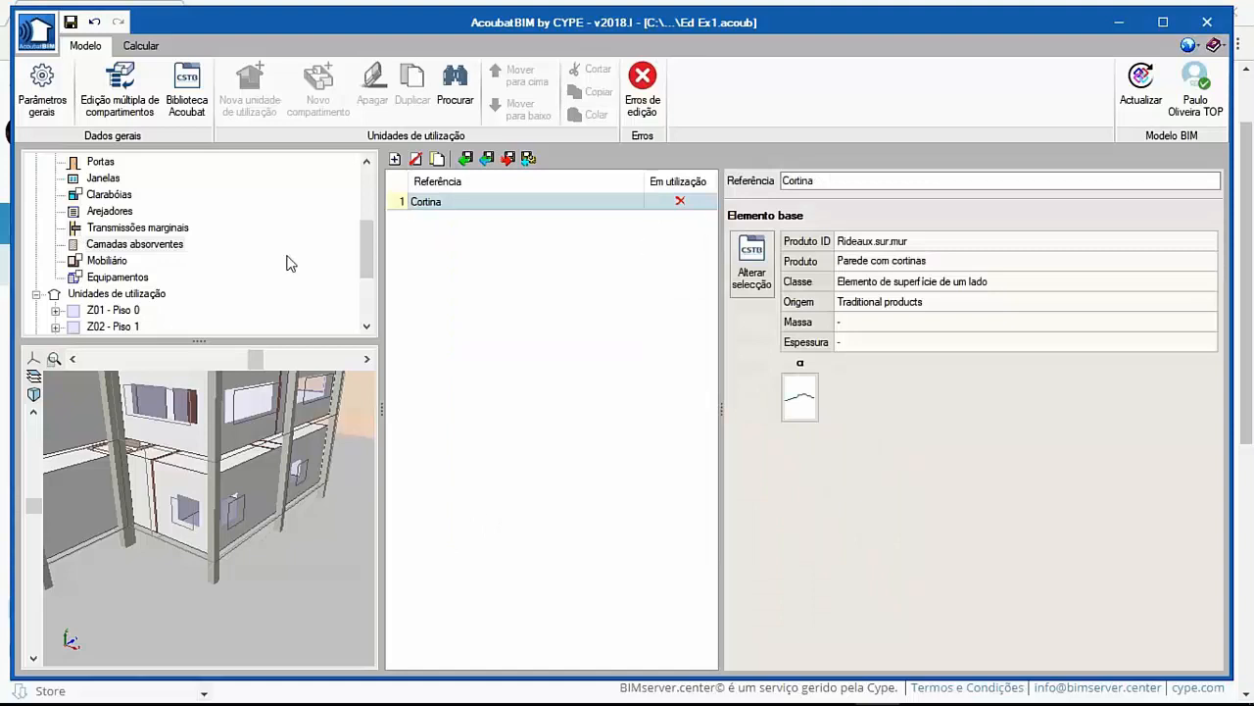
Start a new furniture type, search the CSTB database for "Cadeira" and select "Cadeiras vazias" as its base element.
scroll(267, 266, down, 1)
click(113, 216)
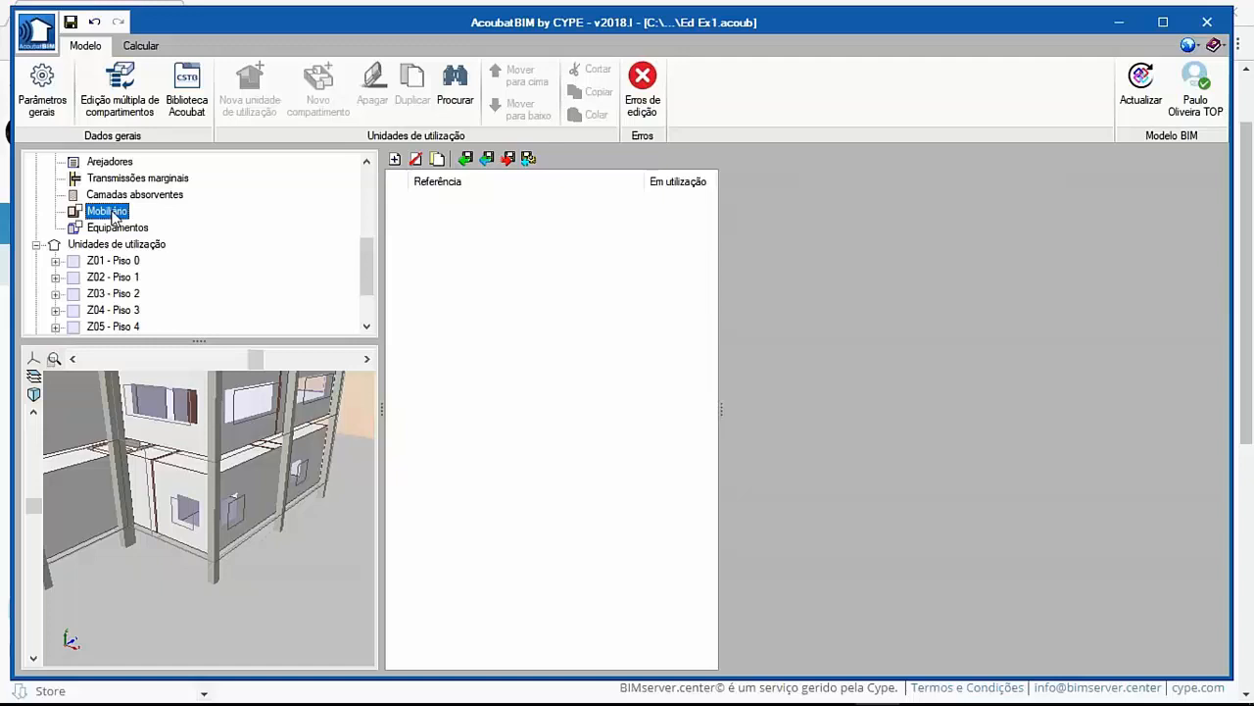
click(395, 159)
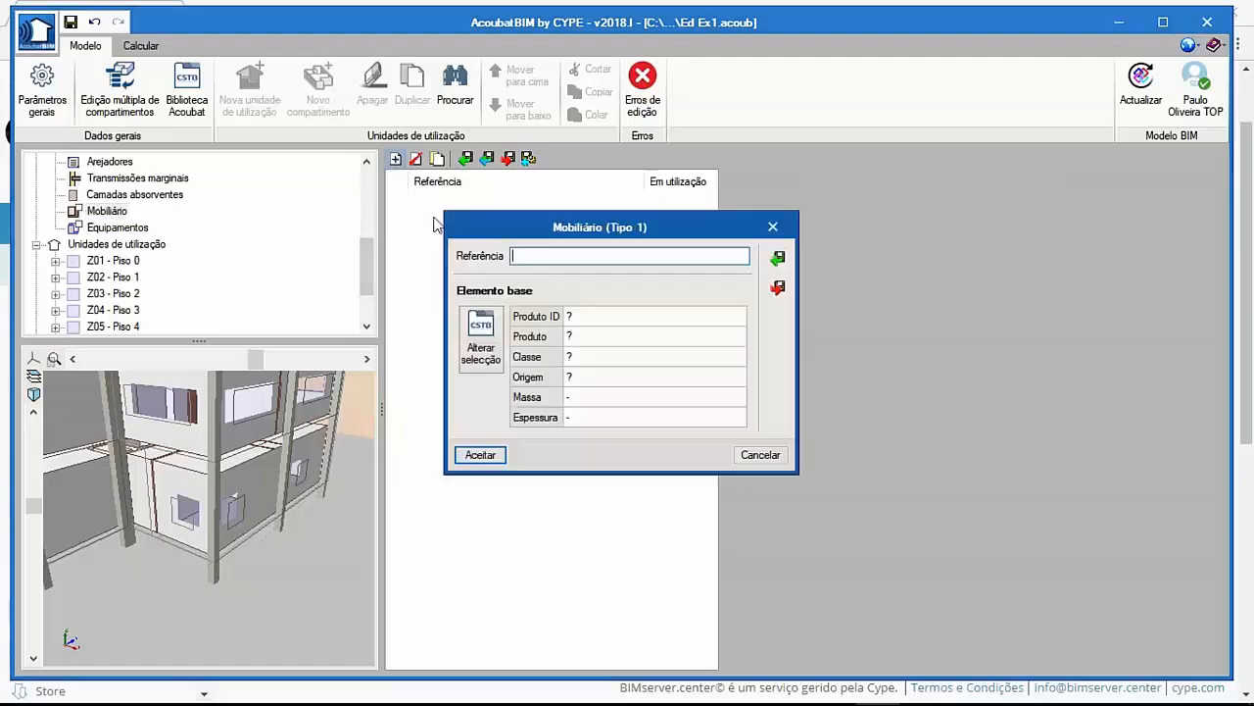
click(480, 338)
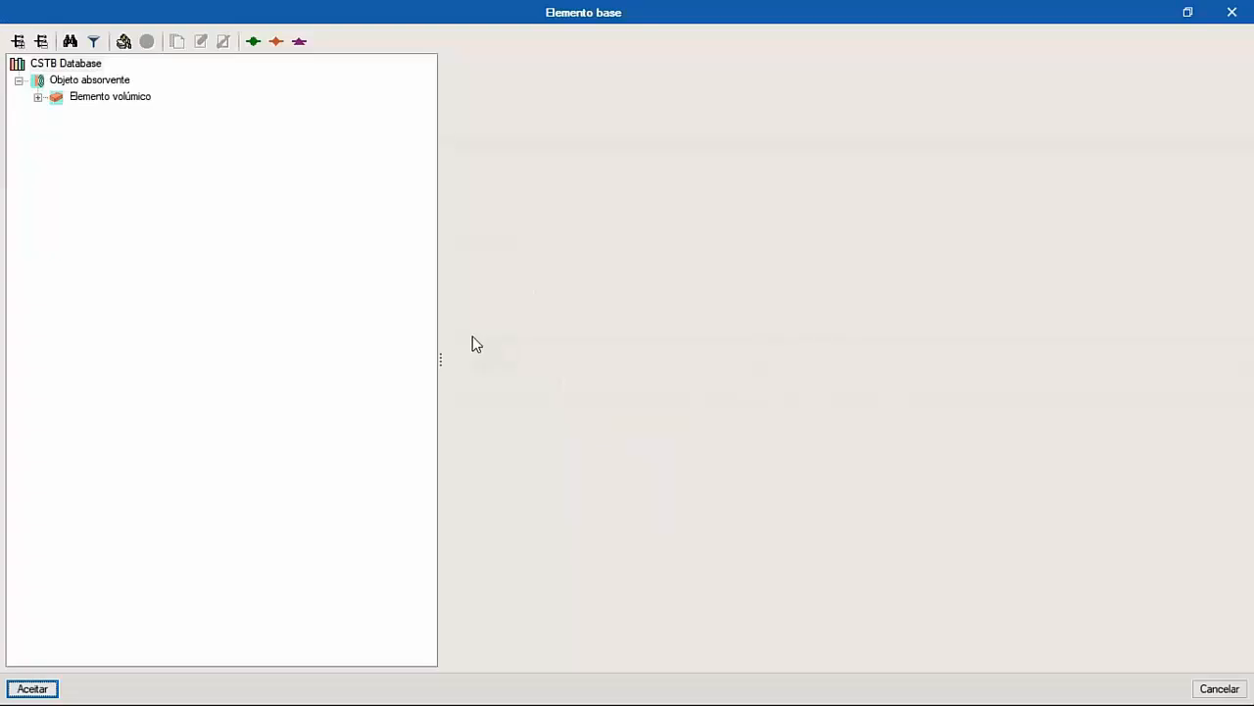
click(69, 41)
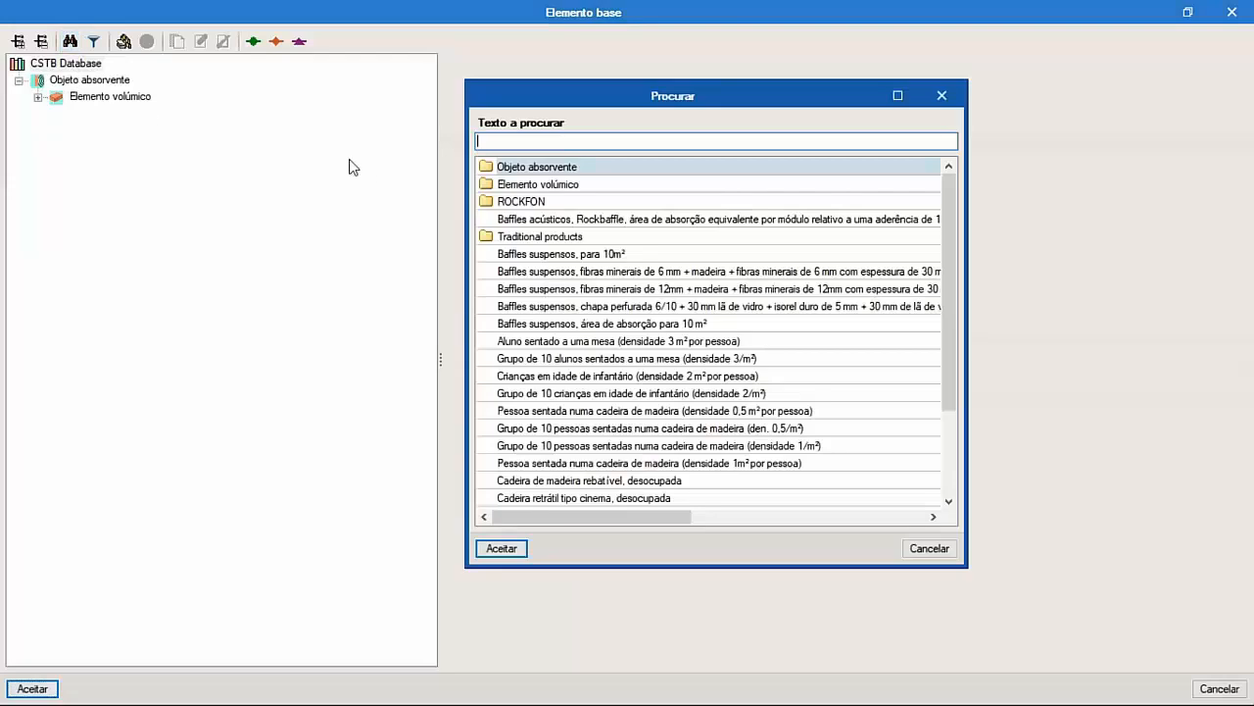
text(Cadeira)
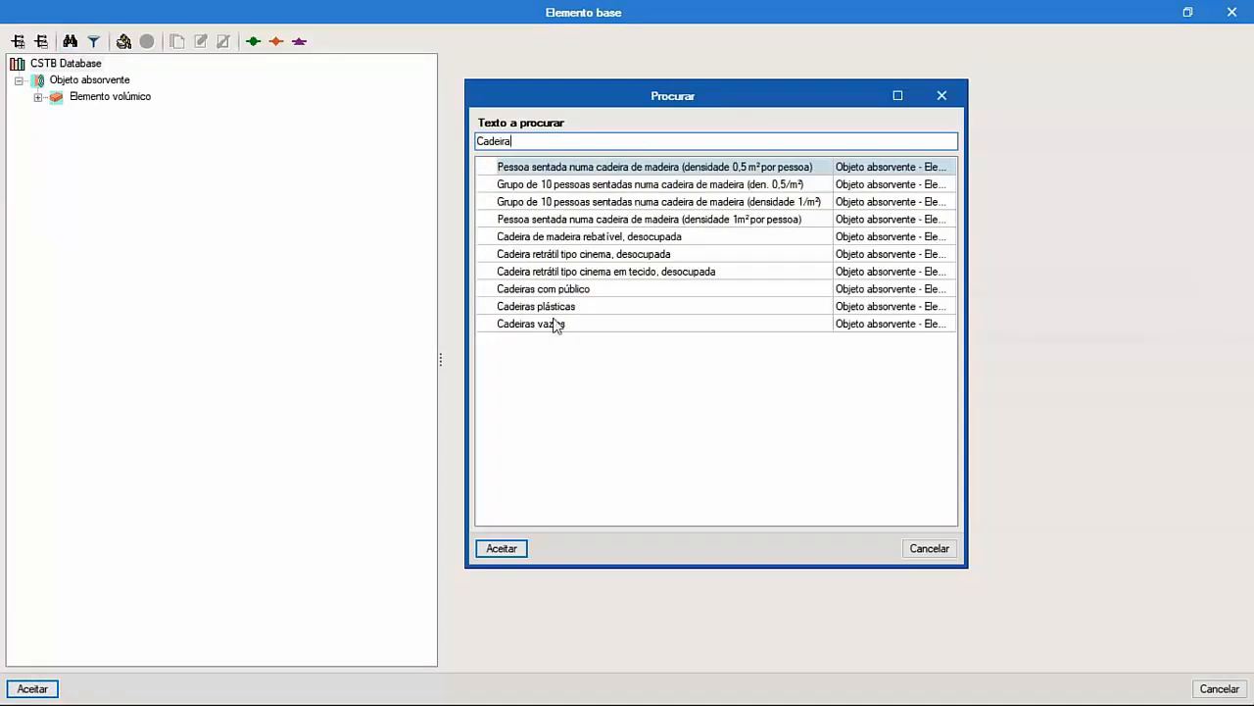
click(557, 324)
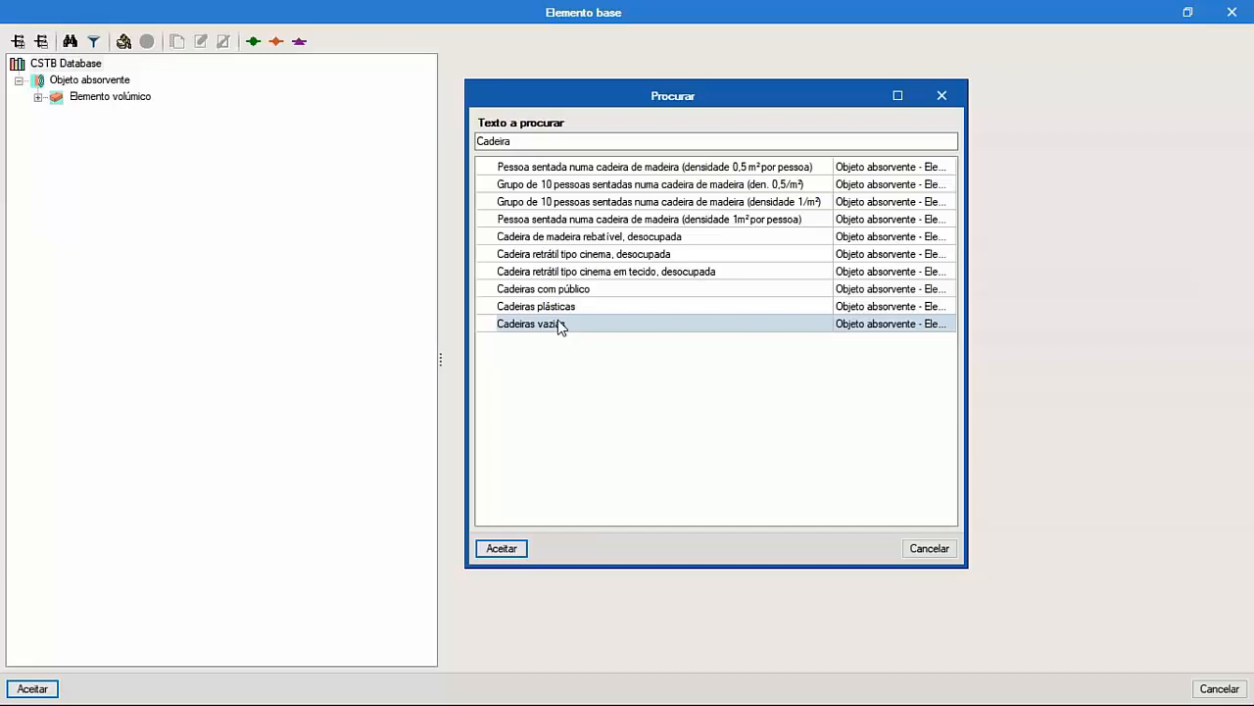
click(501, 549)
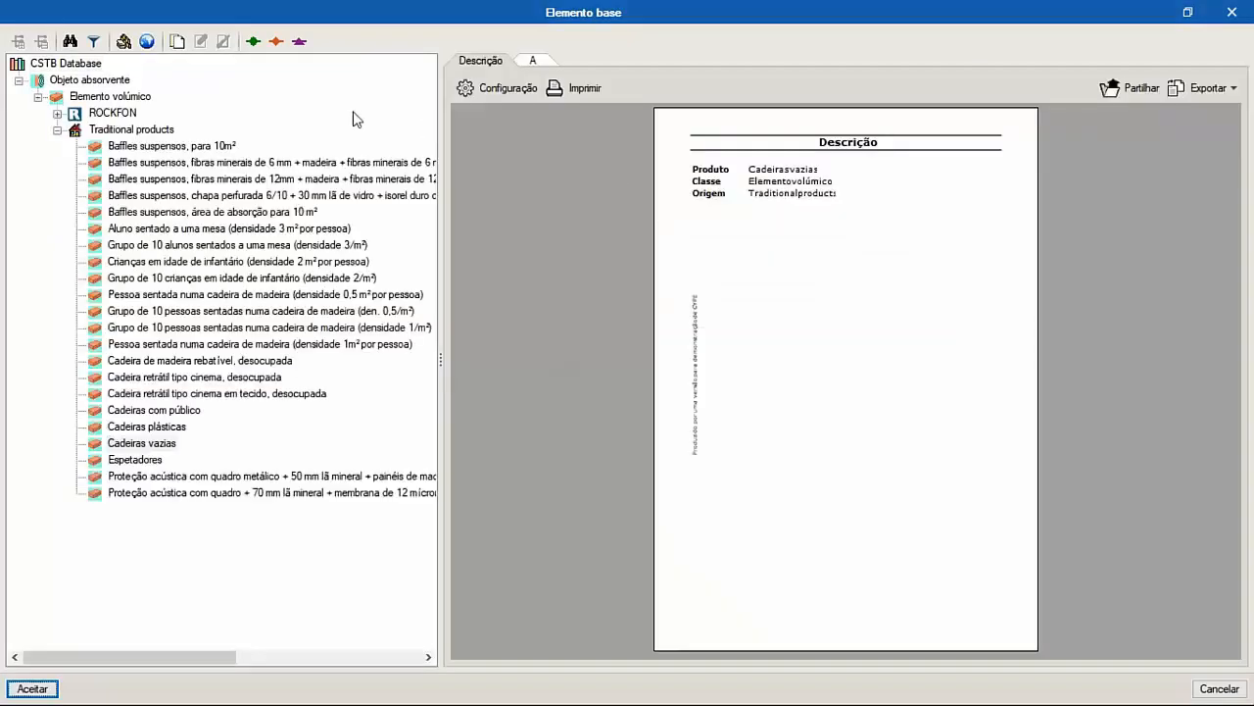
Review the empty chairs' absorption area, accept the product and name the furniture type "Cadeiras vazias".
click(533, 60)
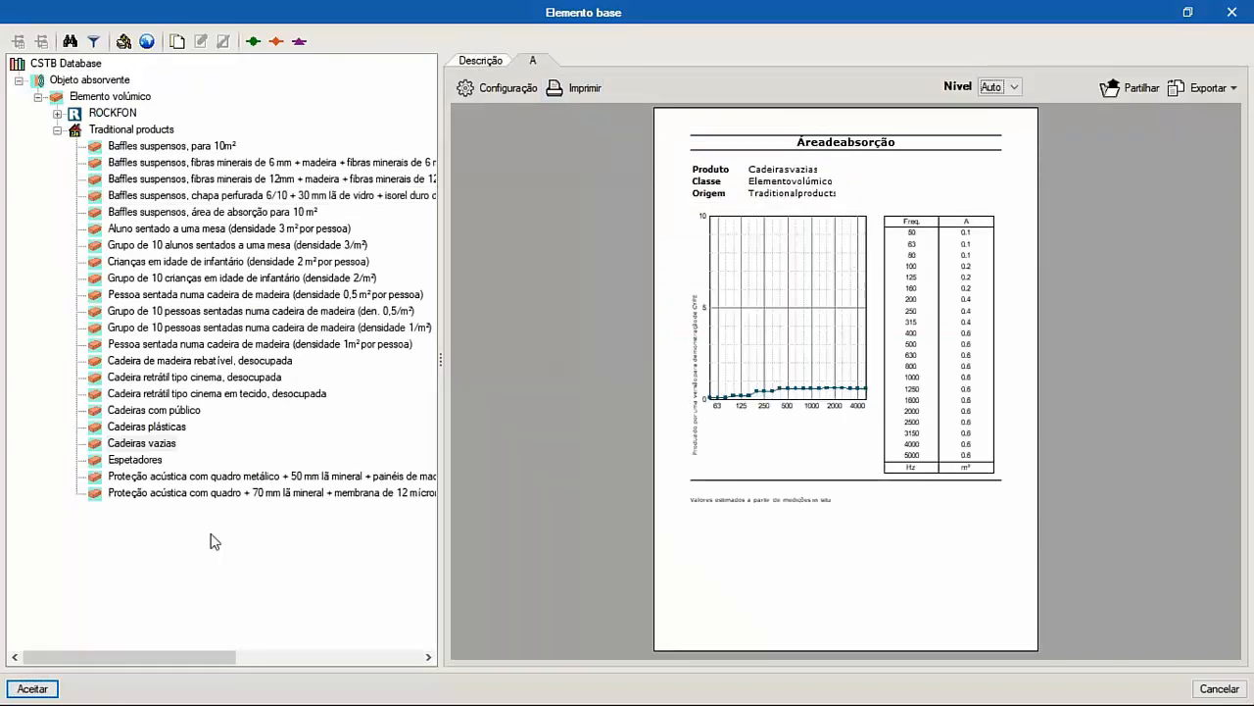
click(32, 689)
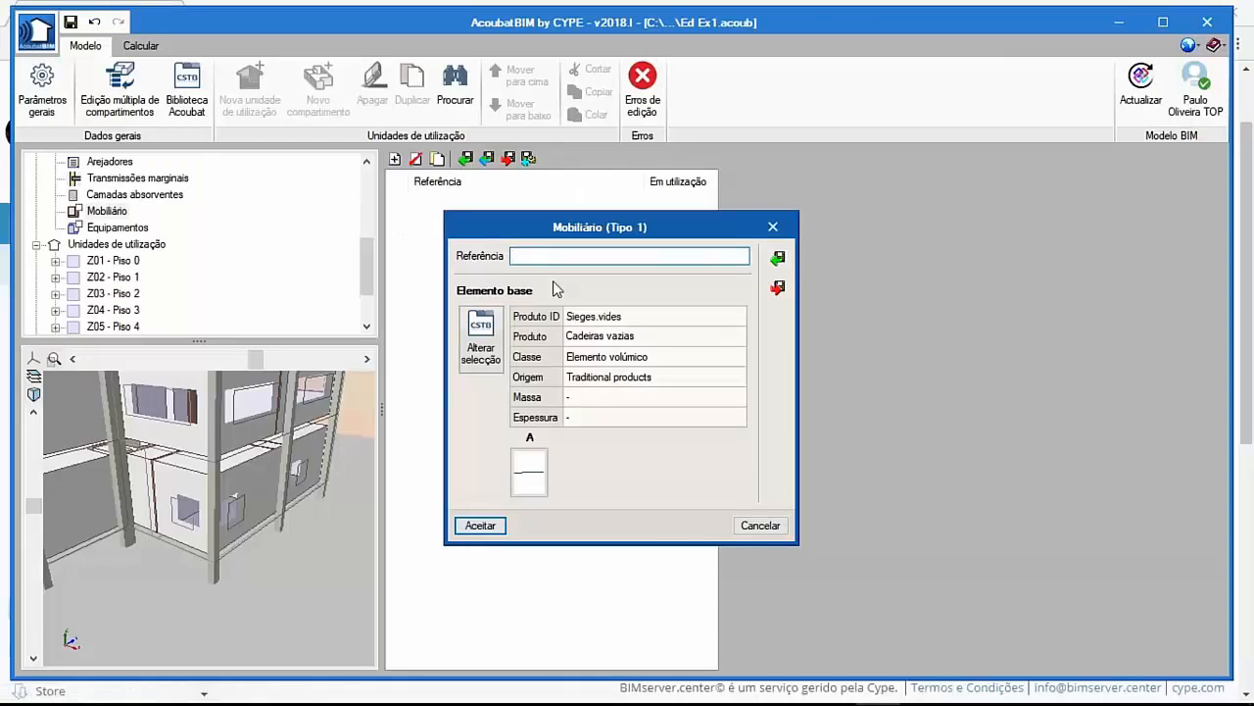
text(Cadeiras vazias)
click(480, 525)
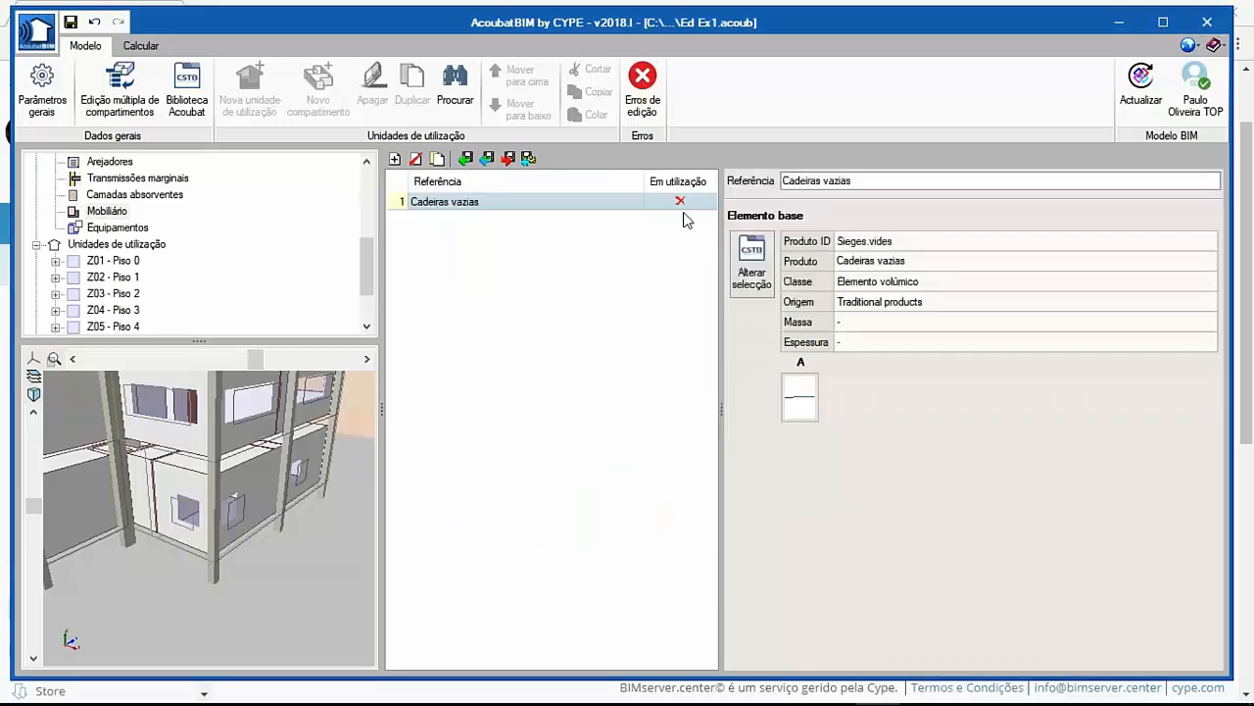
Examine the operating modes and CSTB technical equipment categories available for a new equipment type, without creating one.
click(134, 229)
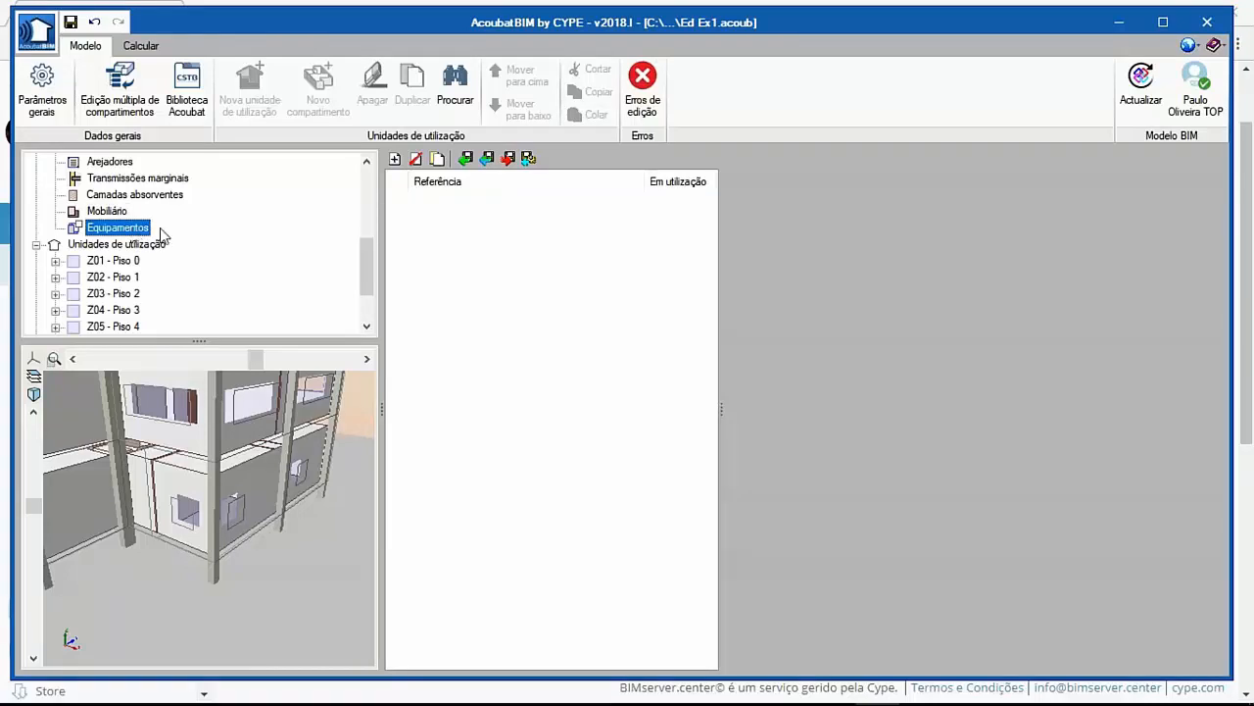
click(394, 159)
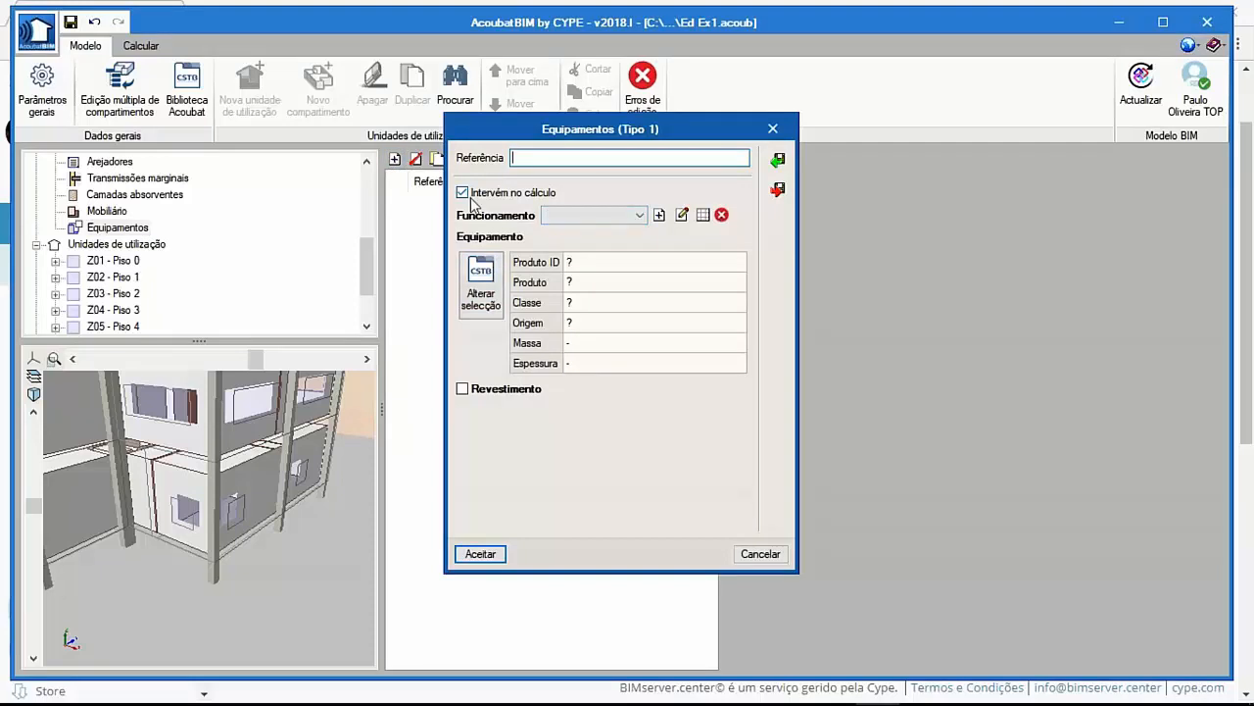
click(588, 215)
key(Up)
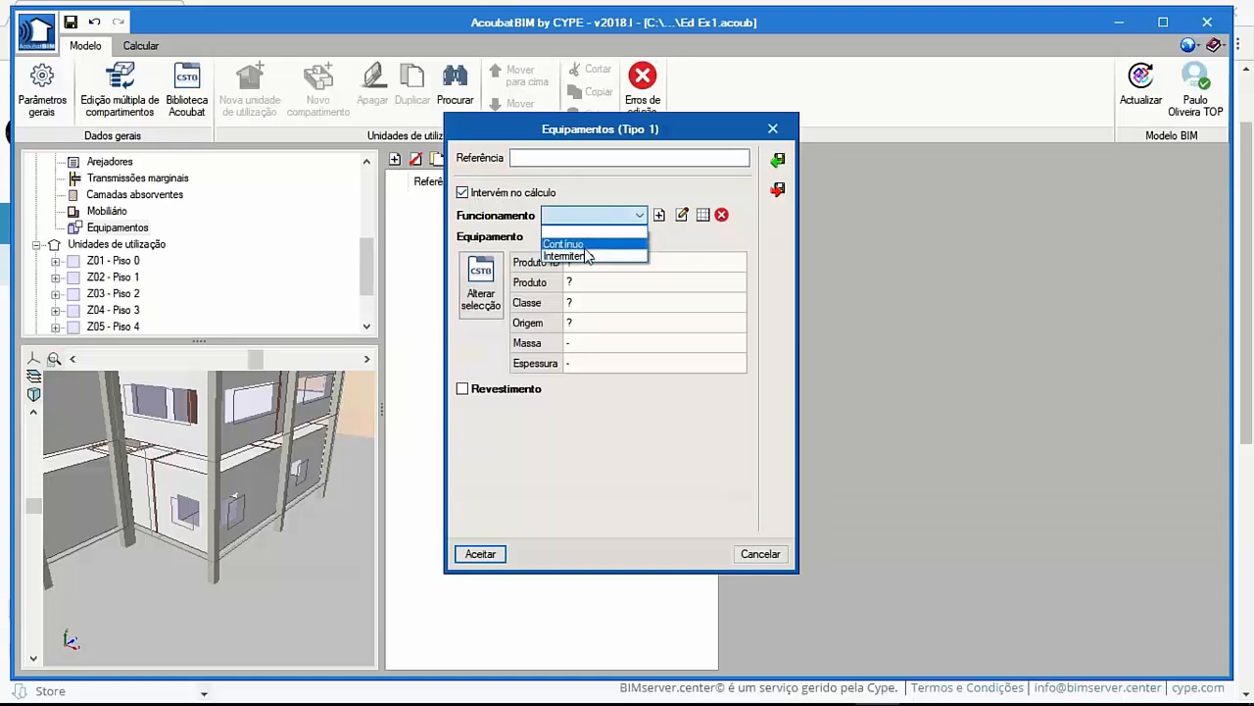
key(Up)
click(506, 243)
click(483, 284)
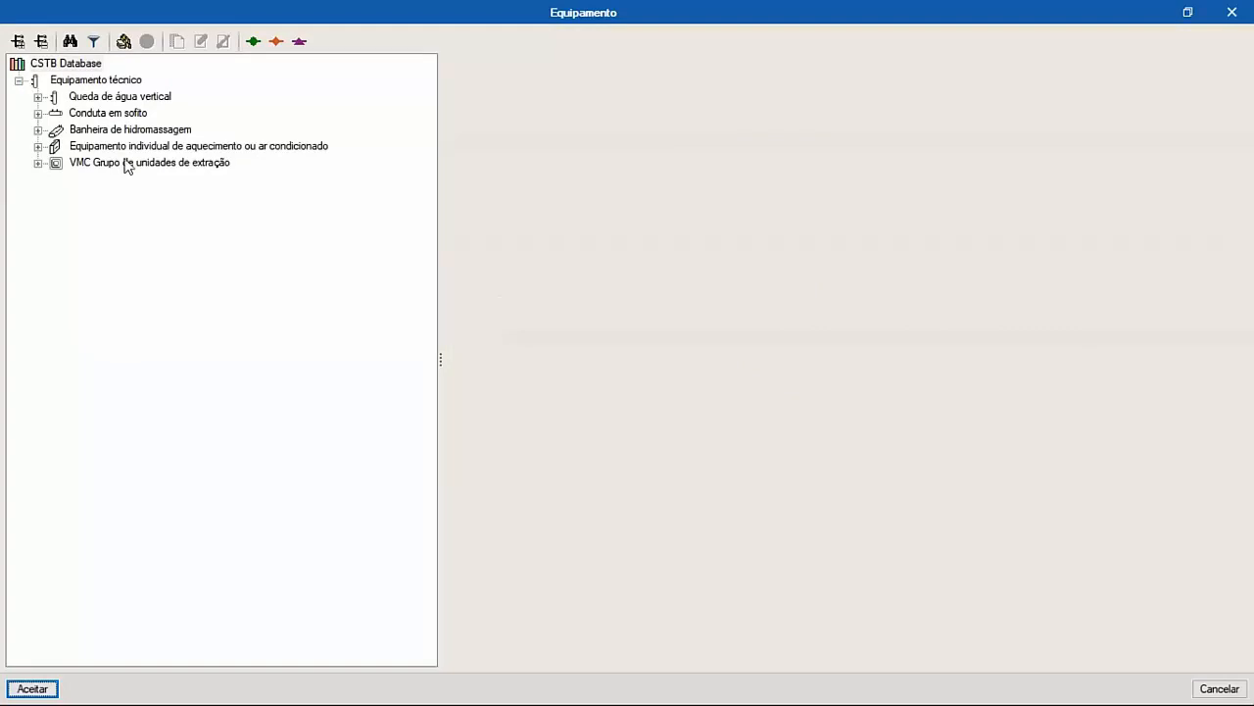
click(1231, 13)
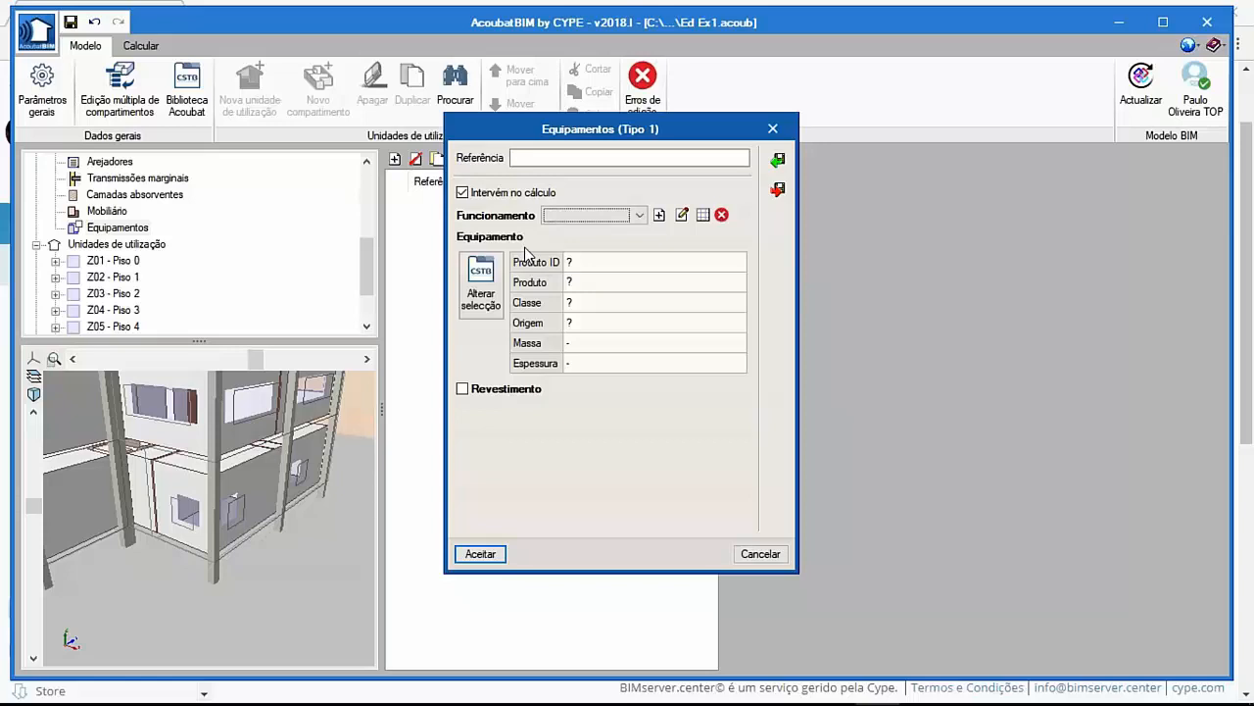
click(757, 552)
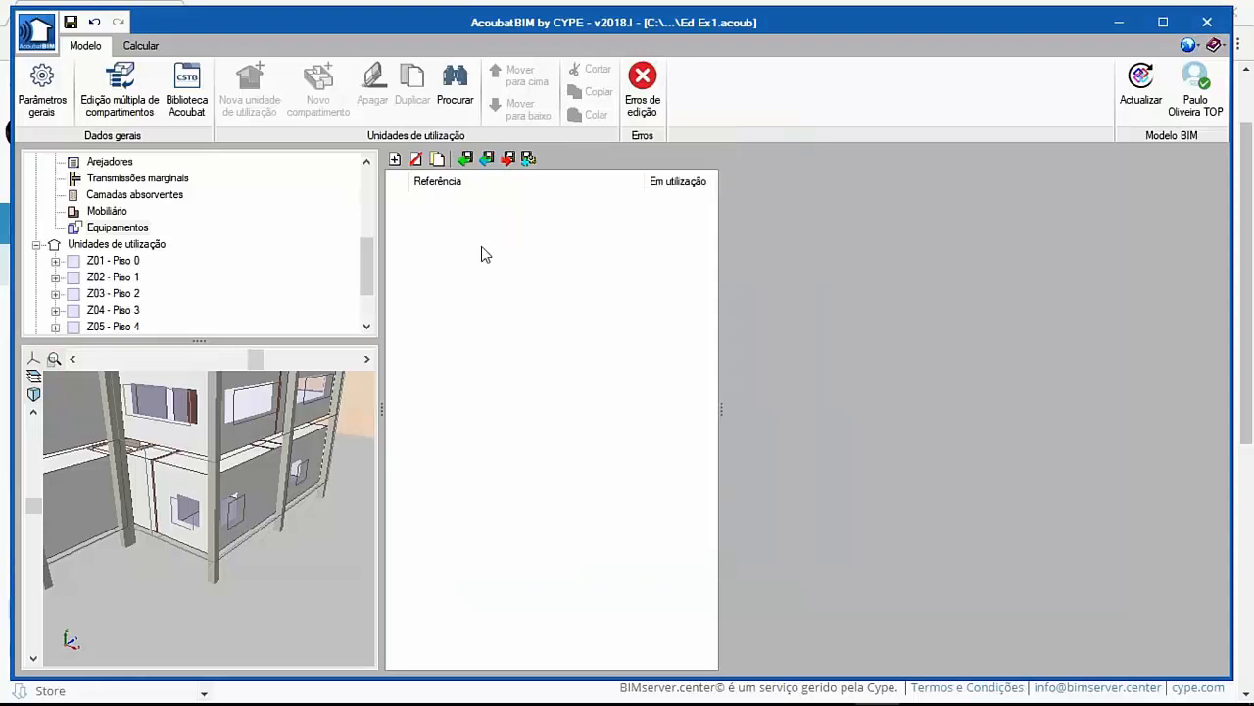
Review the usage units and their location in the 3D model, starting with Z01 - Piso 0 and its compartments.
click(162, 247)
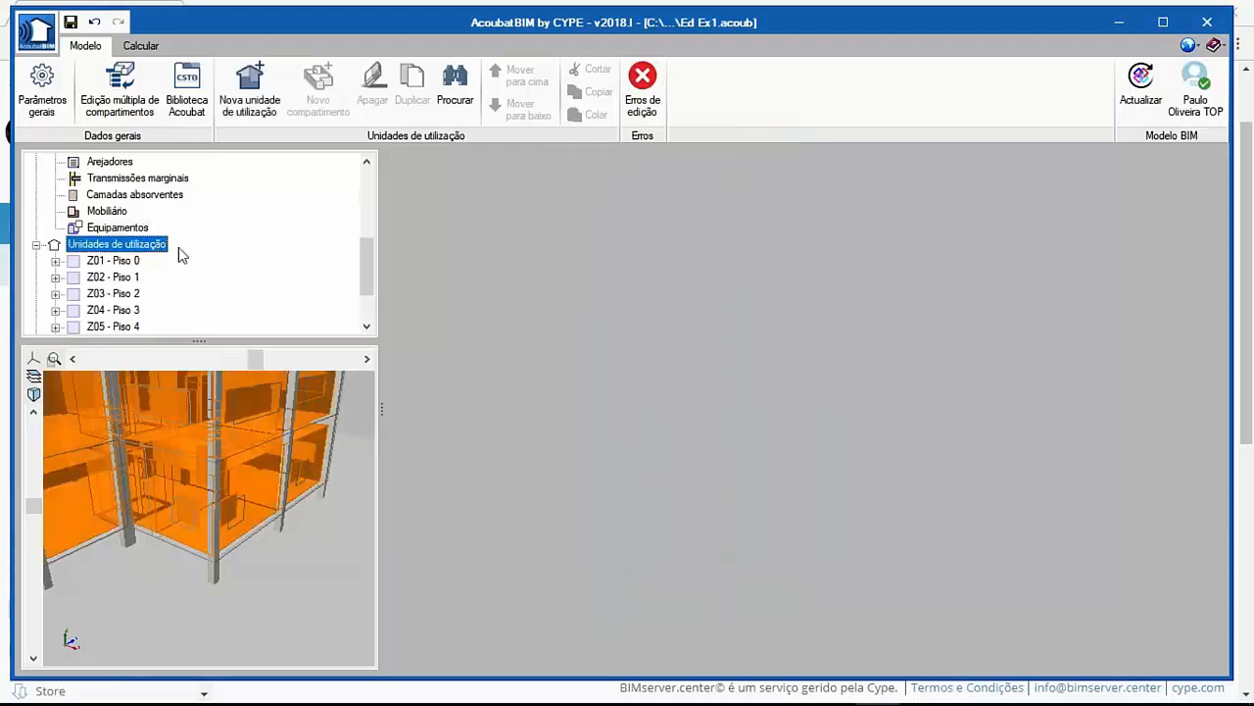
scroll(199, 270, down, 1)
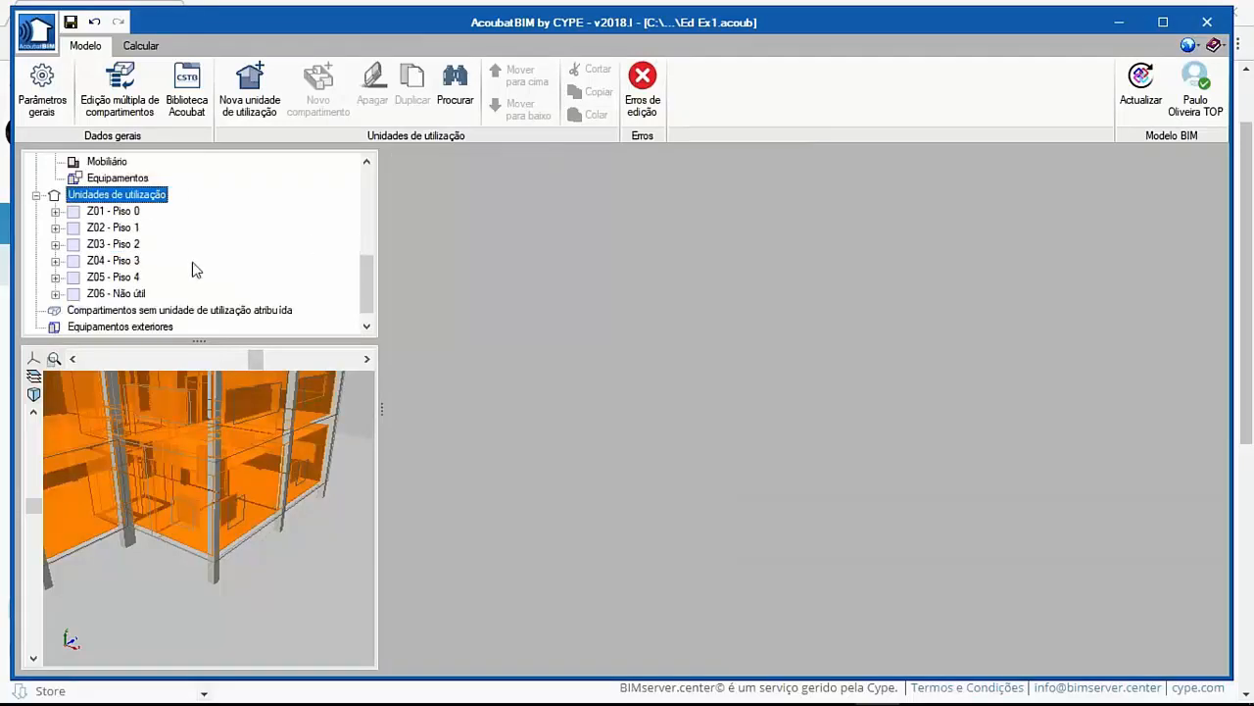
click(123, 214)
double_click(126, 213)
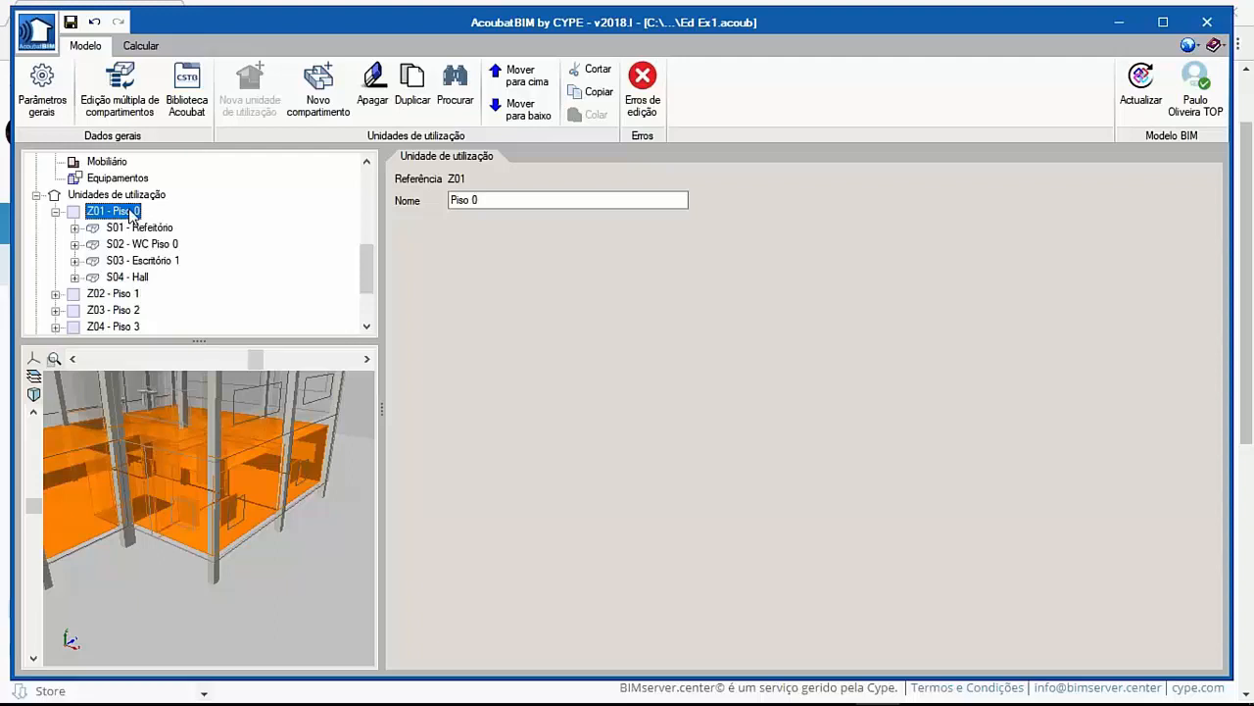
click(126, 295)
click(126, 310)
click(125, 324)
click(125, 293)
click(126, 277)
click(127, 195)
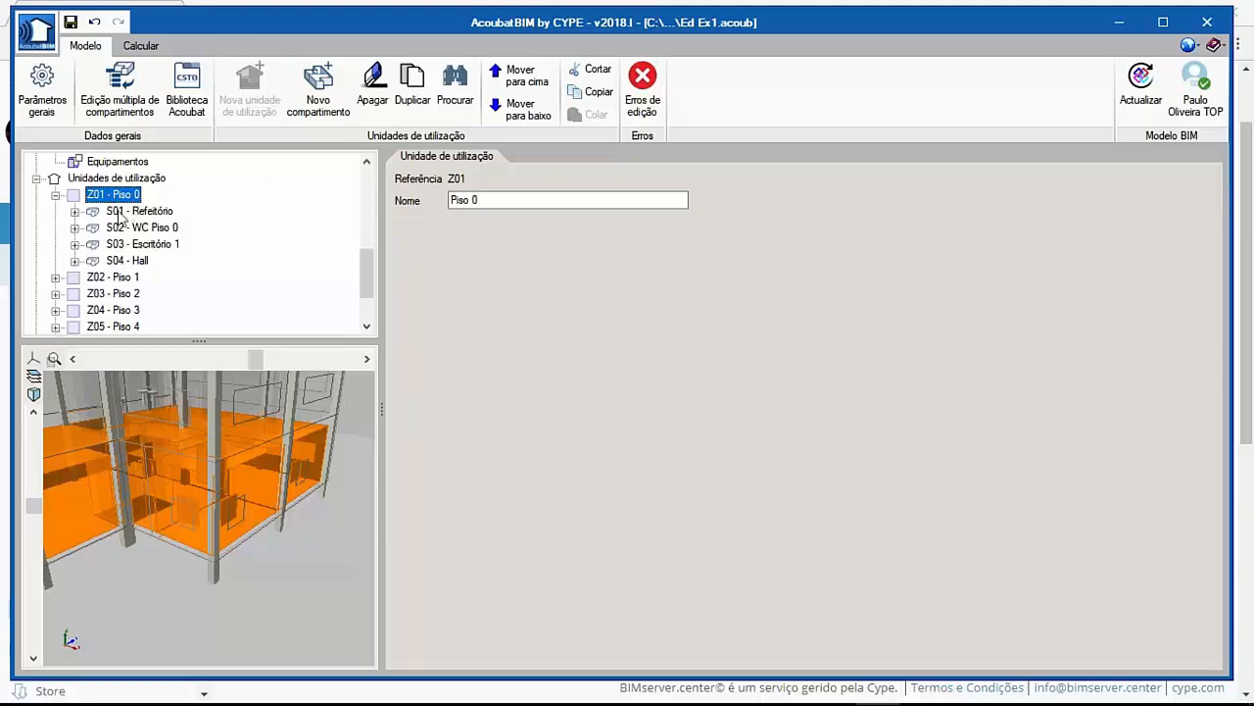
scroll(137, 258, down, 1)
scroll(130, 235, up, 1)
Examine the data of compartment S01 - Refeitório and its location in the 3D building model.
click(140, 211)
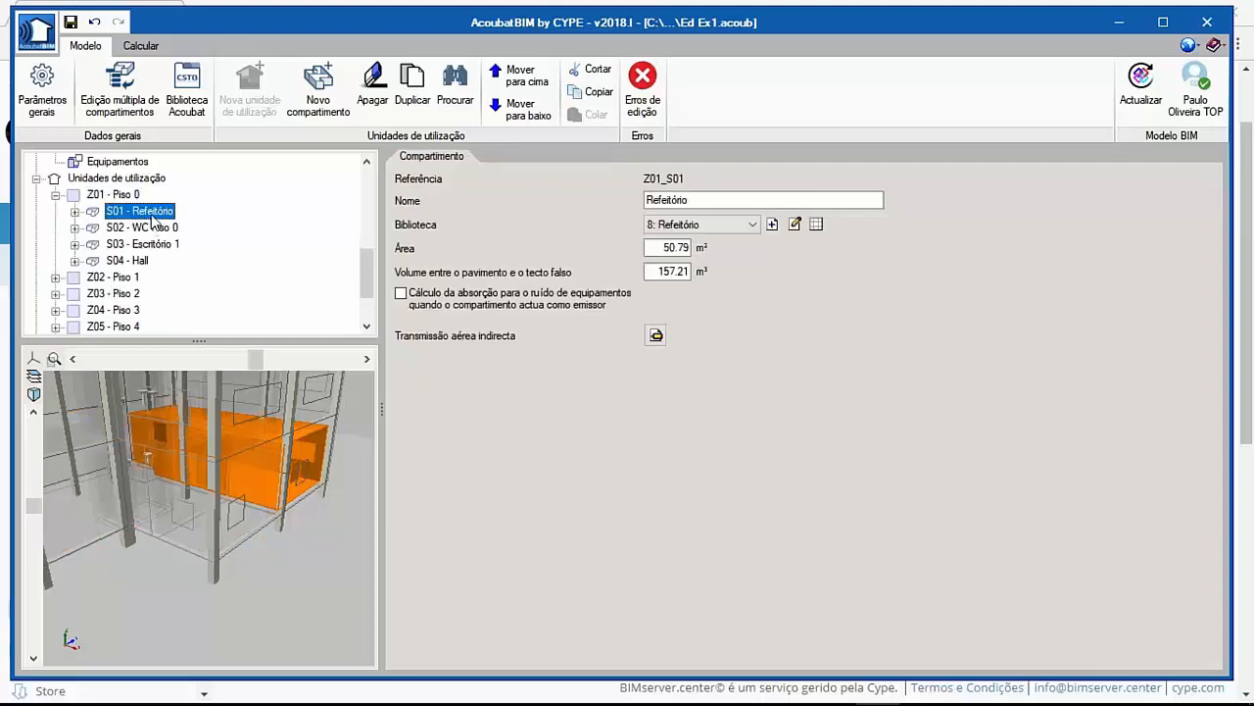
drag(253, 440, 242, 428)
scroll(286, 434, down, 3)
middle_drag(286, 434, 290, 501)
drag(290, 501, 253, 492)
scroll(253, 490, up, 1)
middle_drag(269, 472, 269, 478)
right_drag(270, 479, 269, 511)
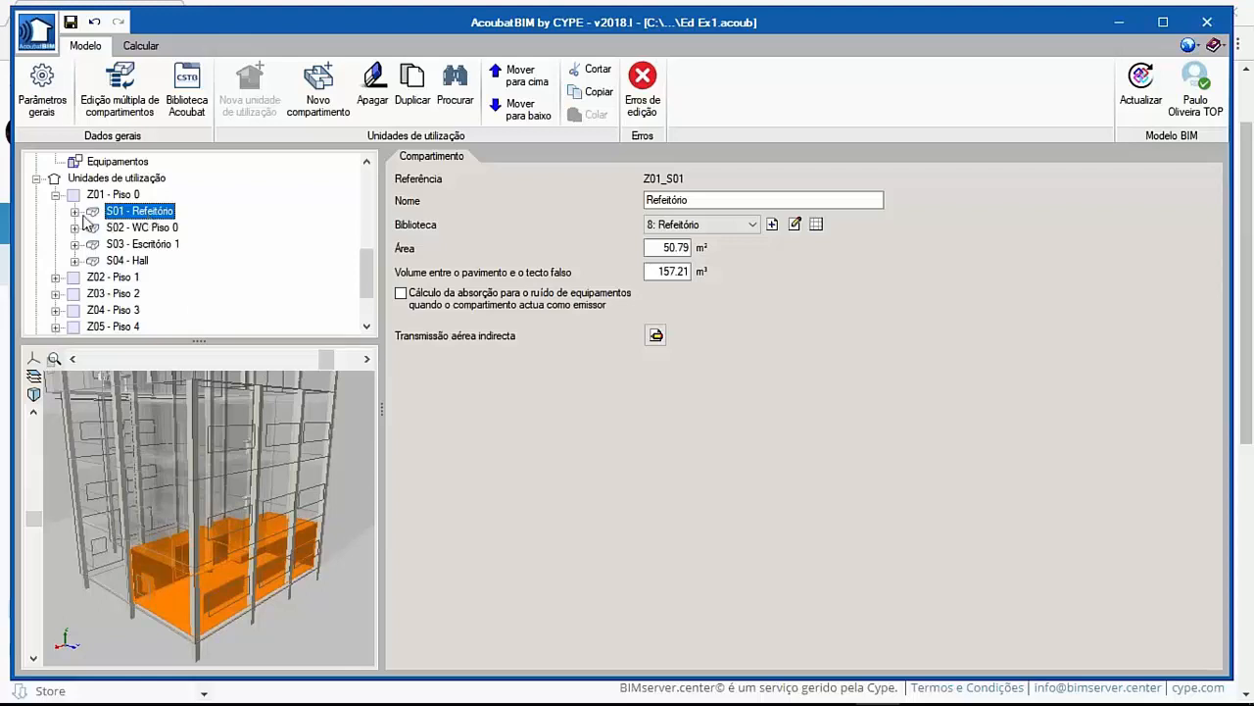
Apply the "Cortina" absorbing layer to the interior of façade wall Z01_S01_W02 in the Refeitório.
click(74, 212)
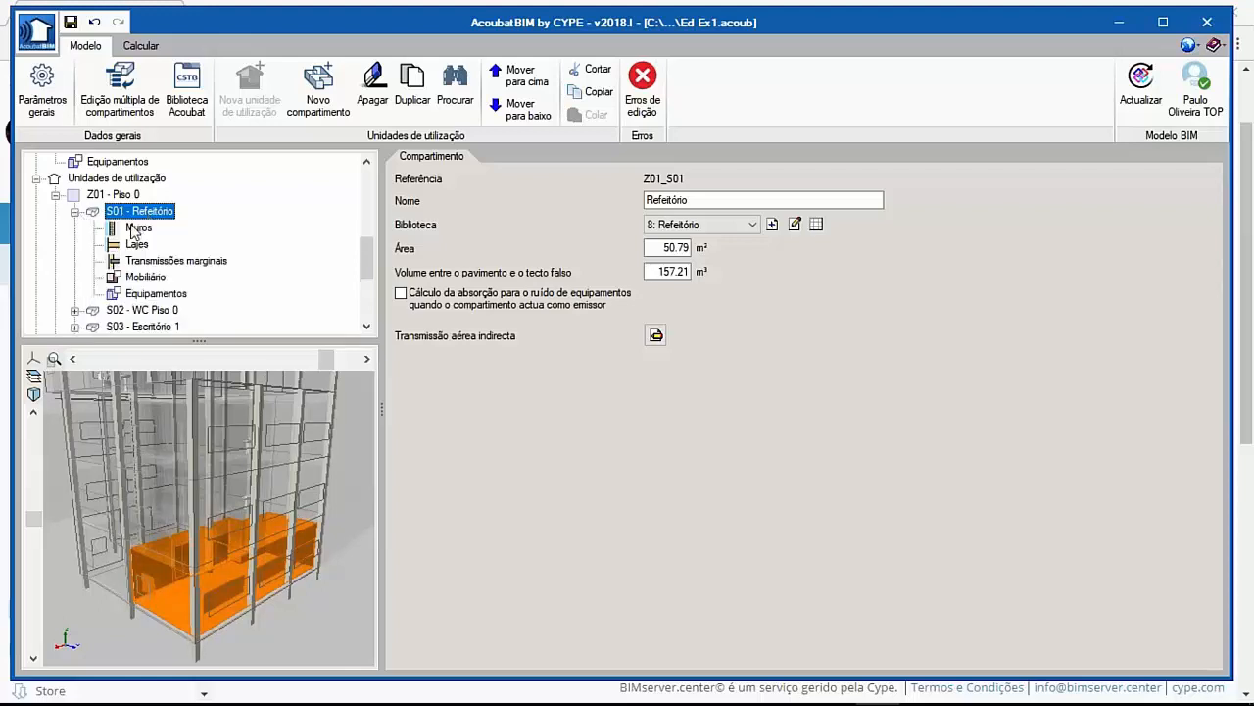
click(138, 228)
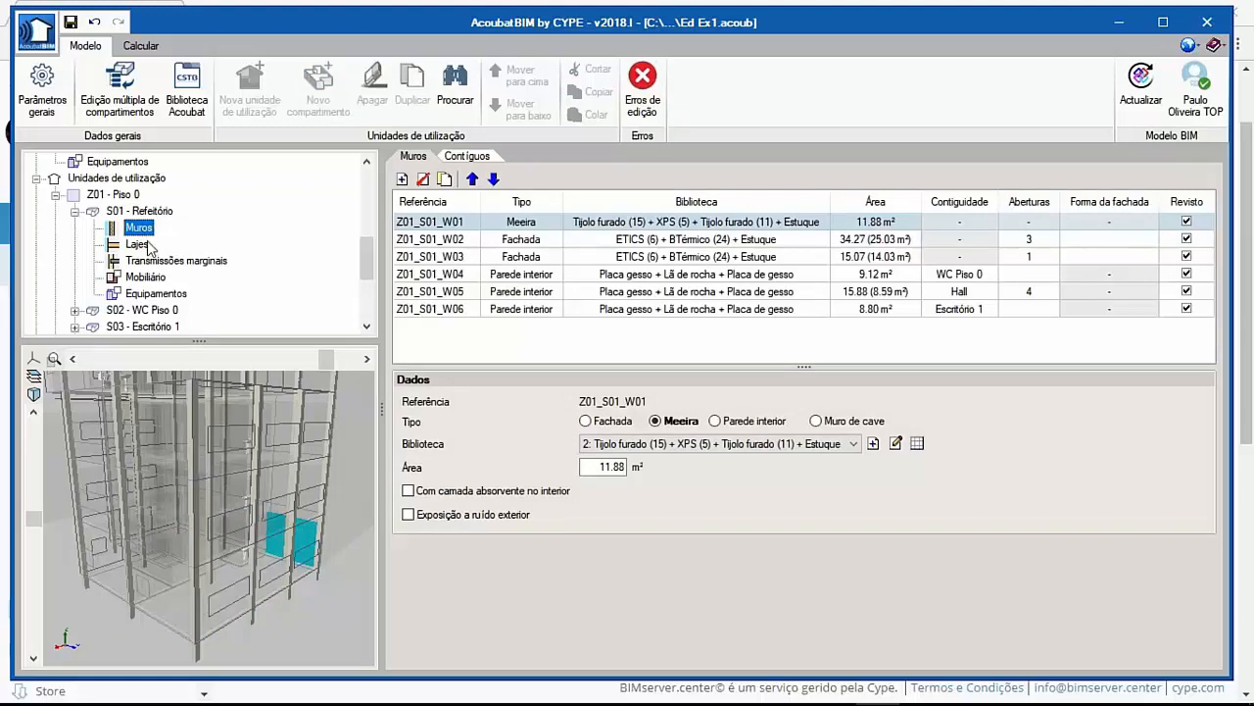
click(526, 242)
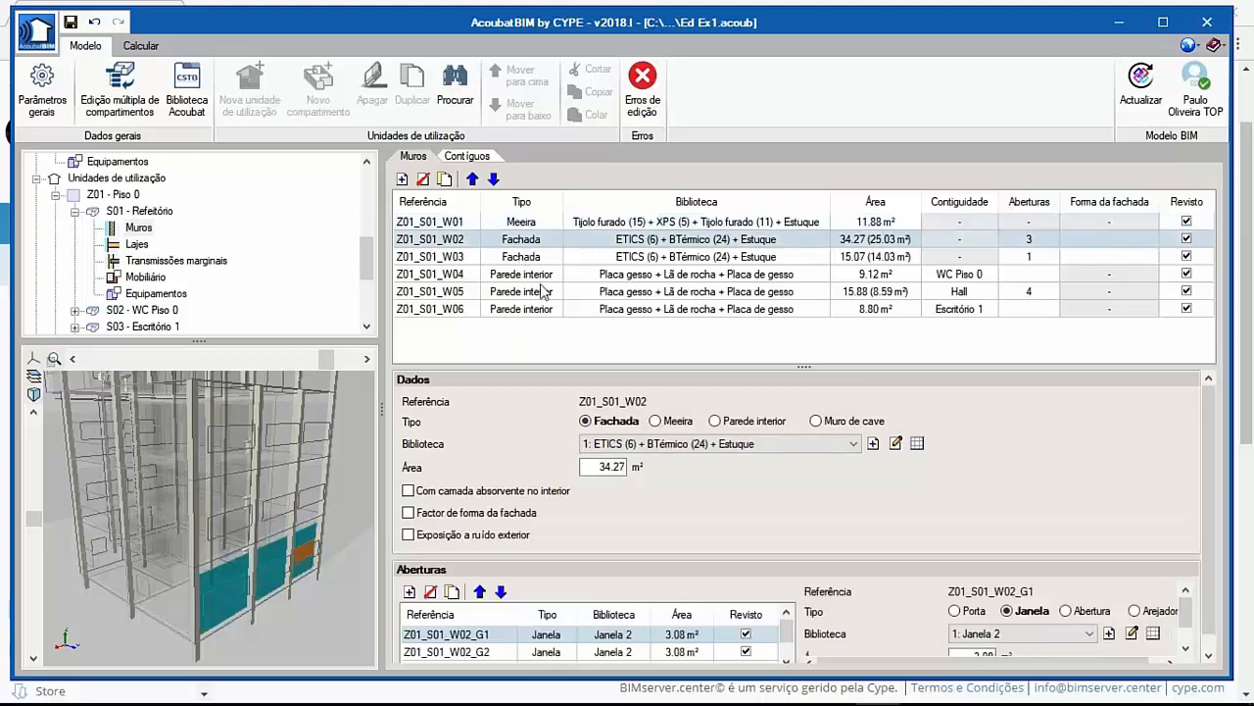
middle_drag(304, 520, 260, 461)
middle_drag(218, 574, 218, 580)
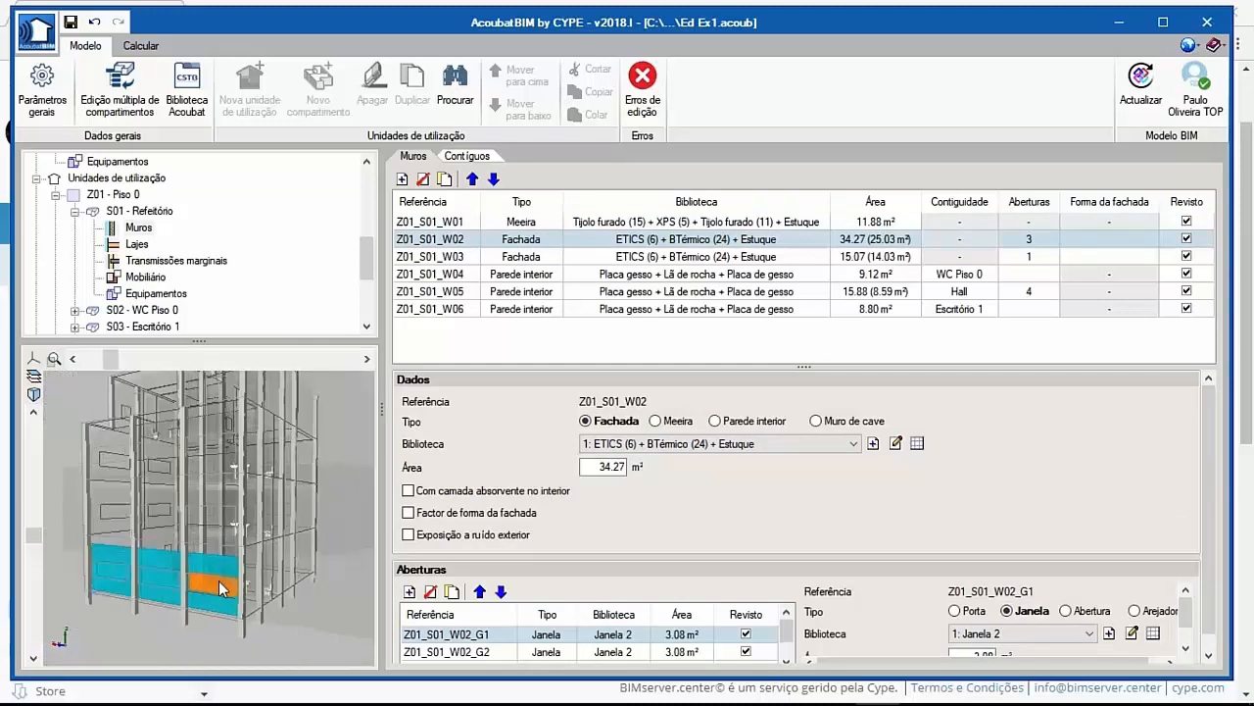
middle_drag(328, 409, 319, 415)
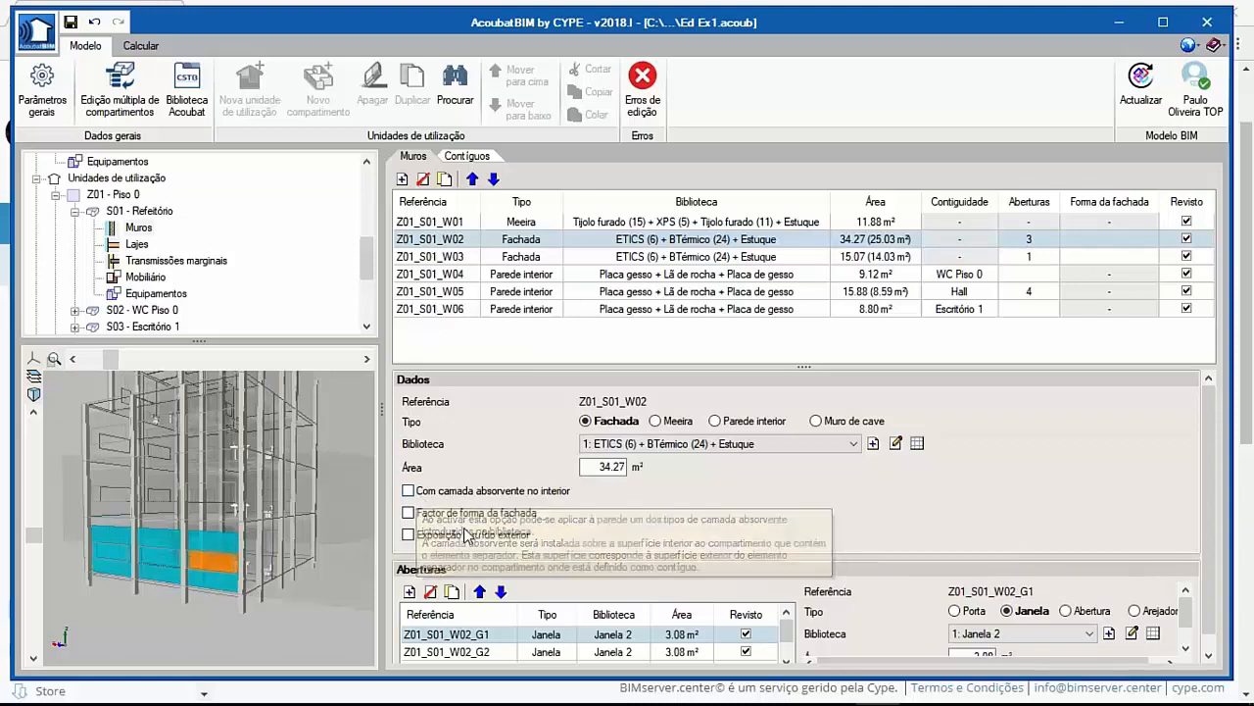
click(415, 494)
click(637, 490)
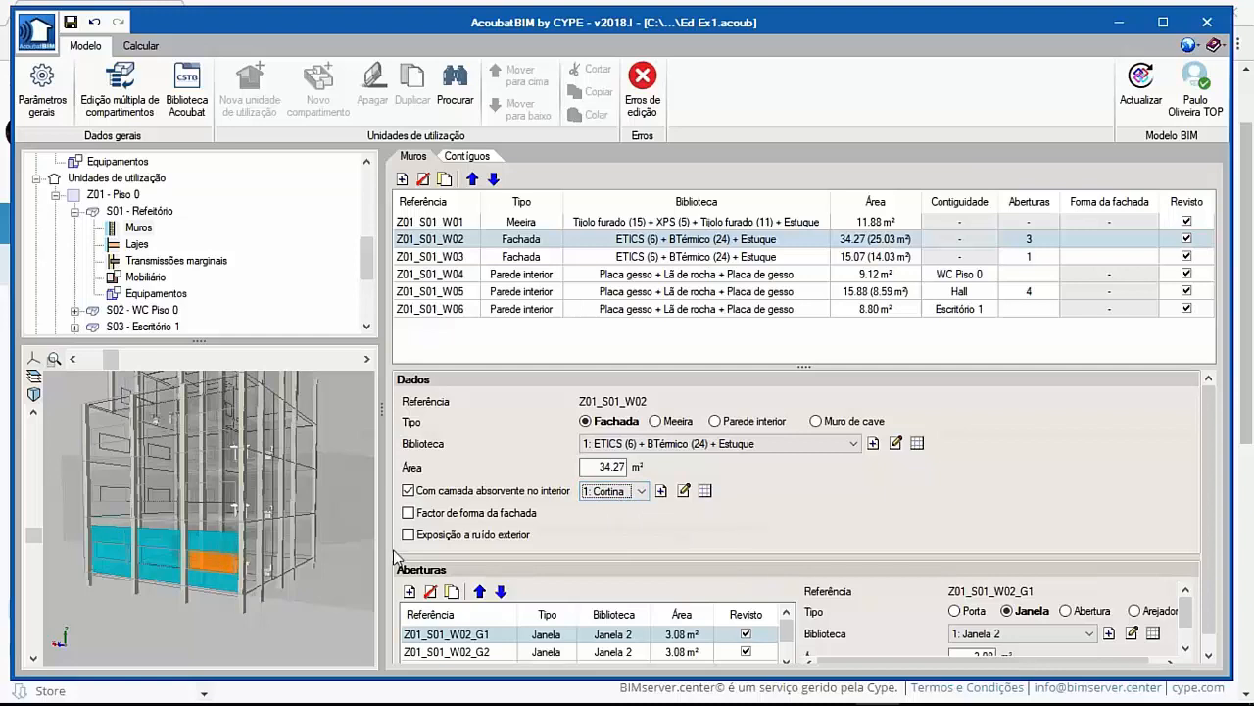
Examine the available façade shape factor types for wall Z01_S01_W02, from projections to recessed façades and open-railing balconies, without applying one.
click(500, 515)
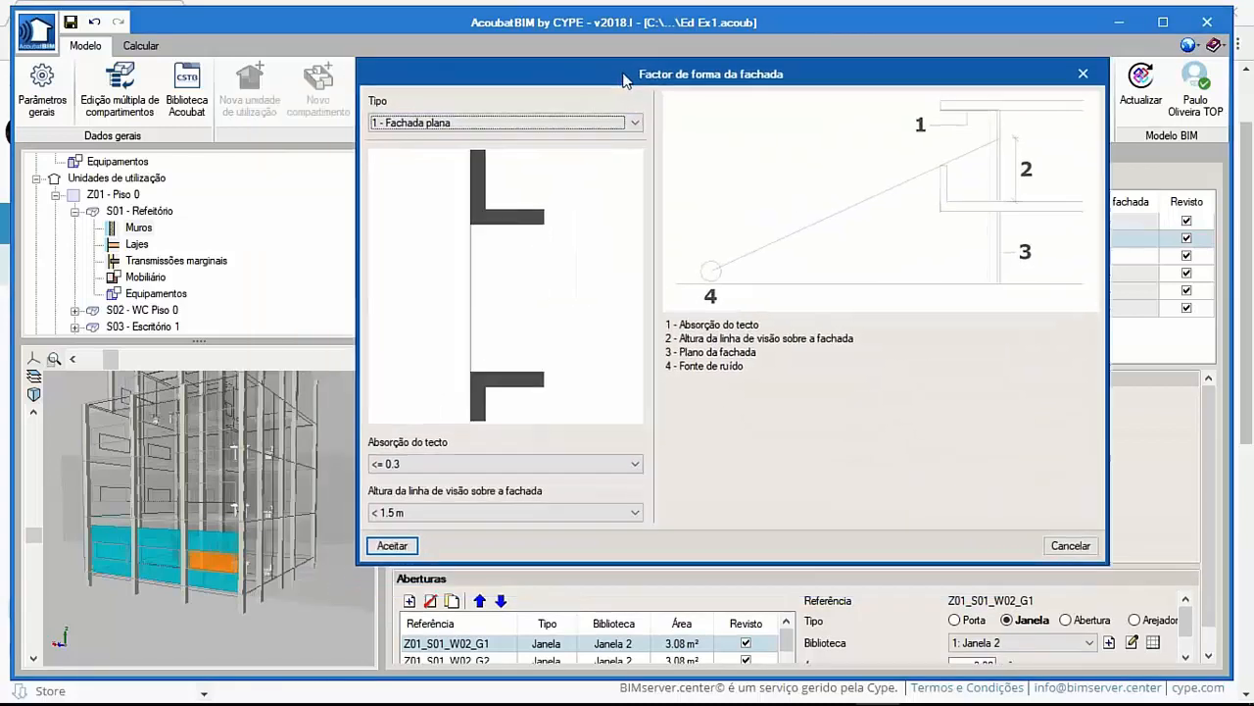
click(515, 121)
click(519, 144)
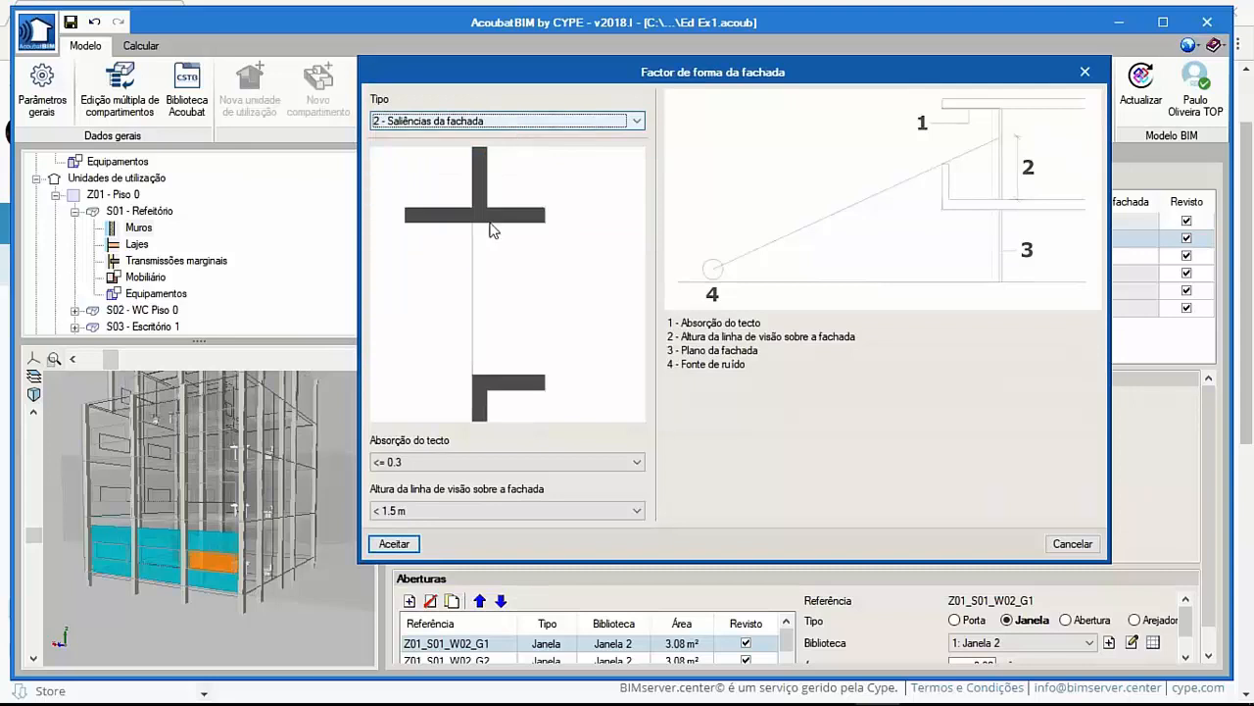
click(513, 121)
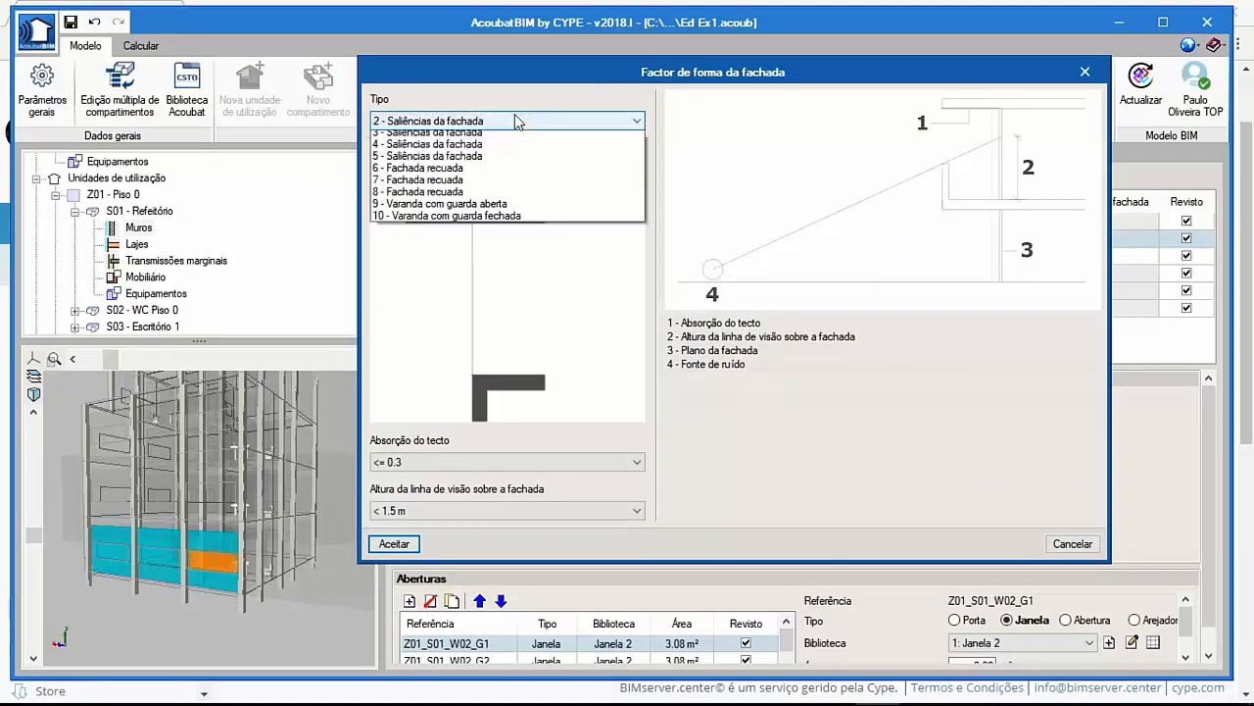
click(513, 176)
click(516, 122)
click(506, 198)
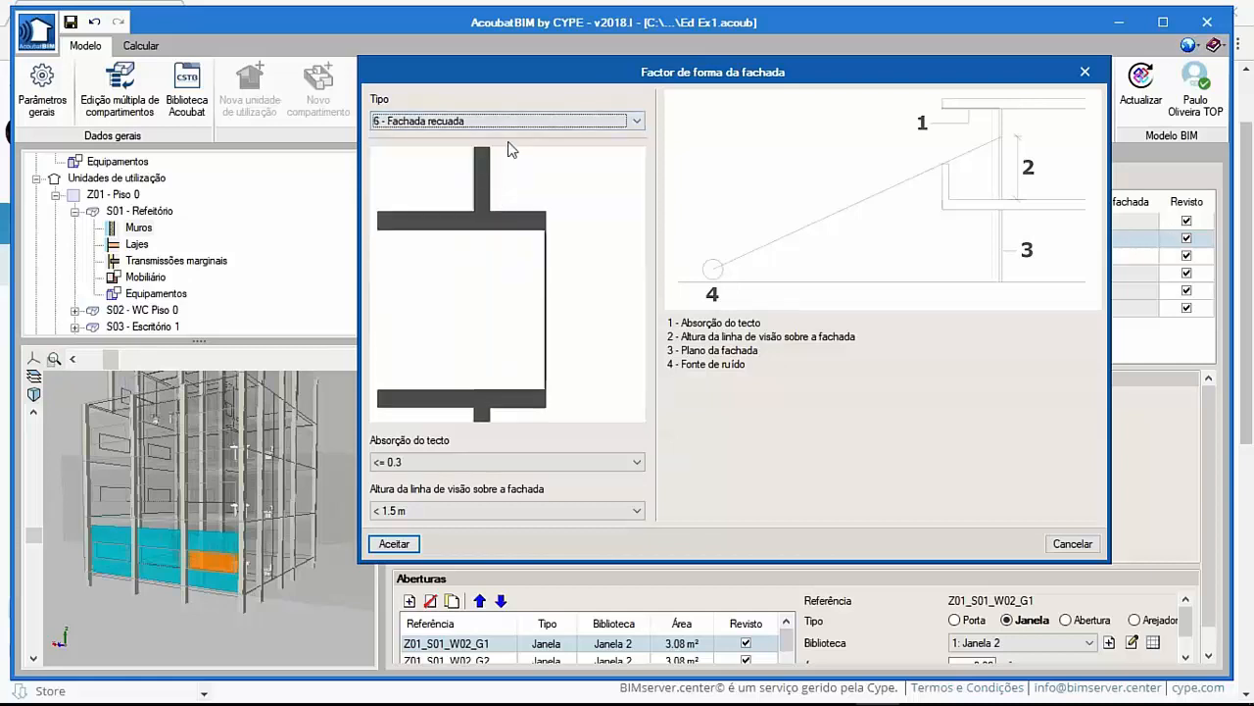
click(514, 122)
click(510, 221)
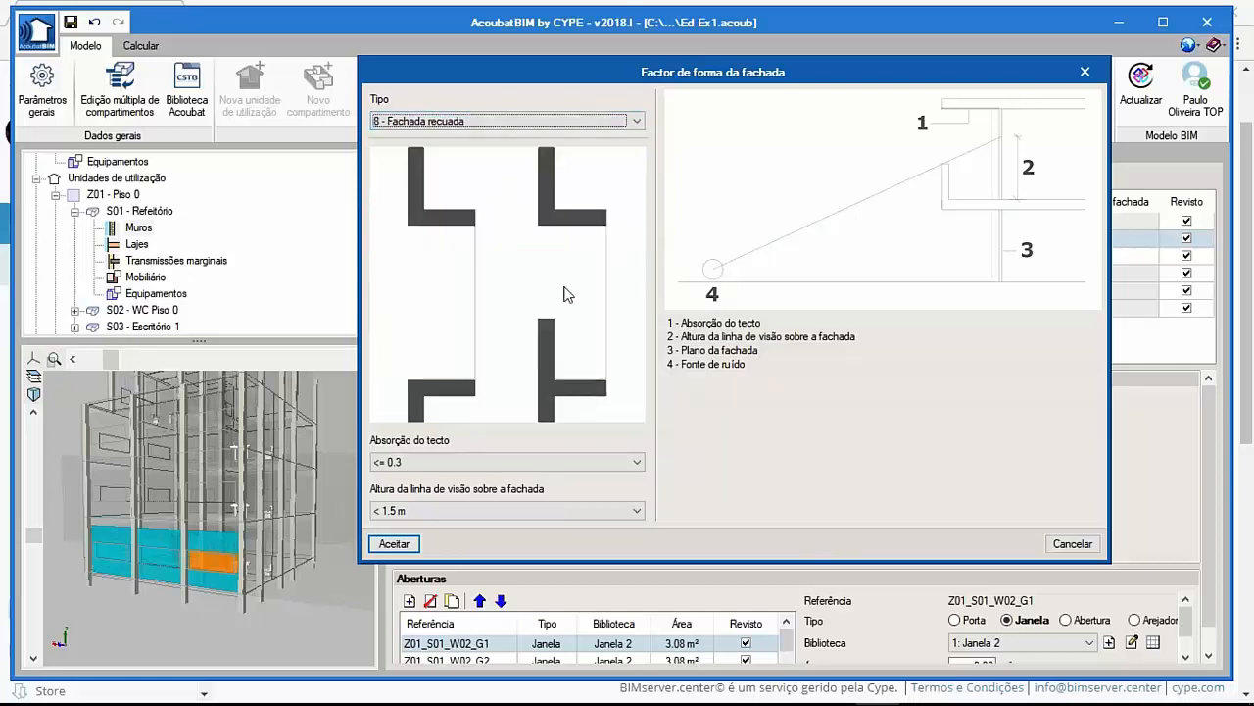
click(514, 121)
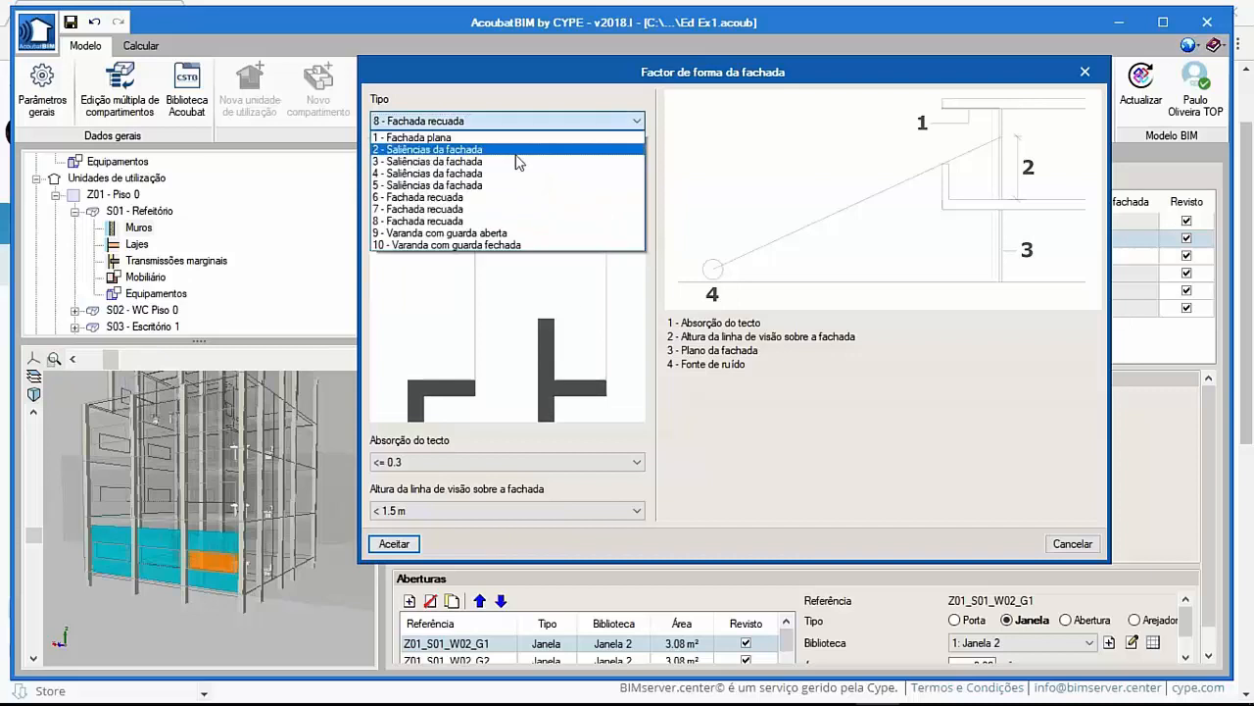
click(516, 234)
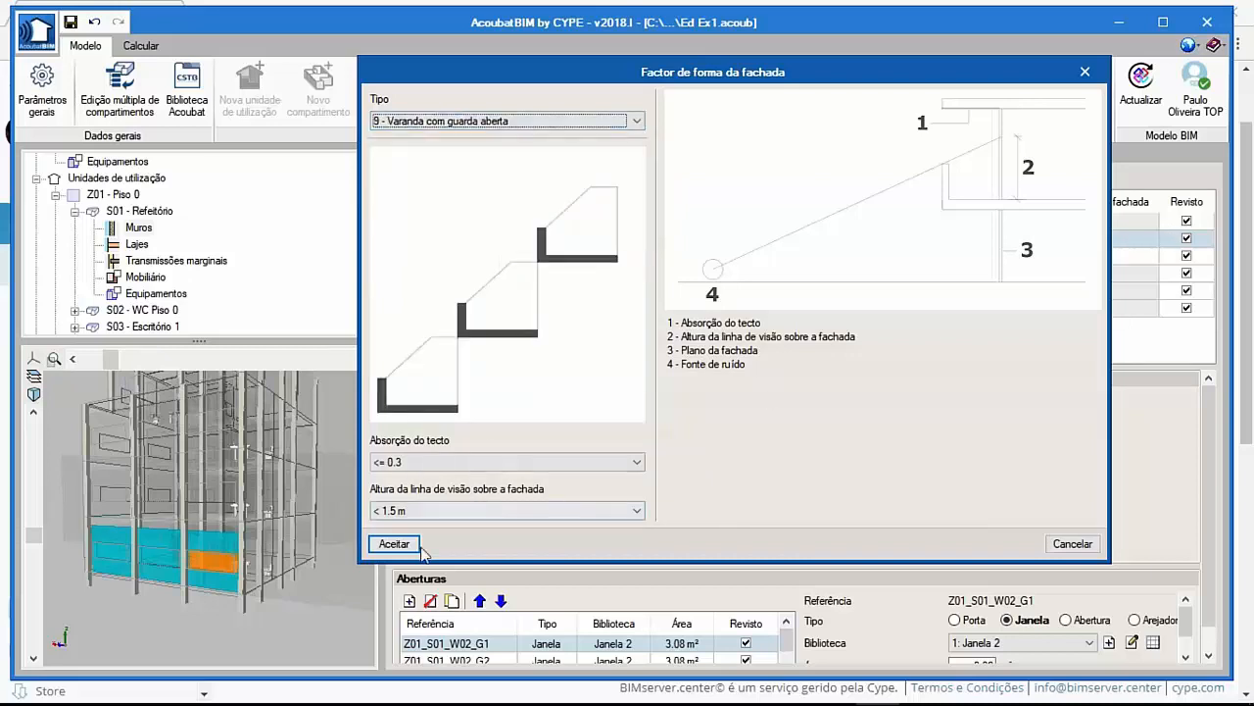
click(1072, 543)
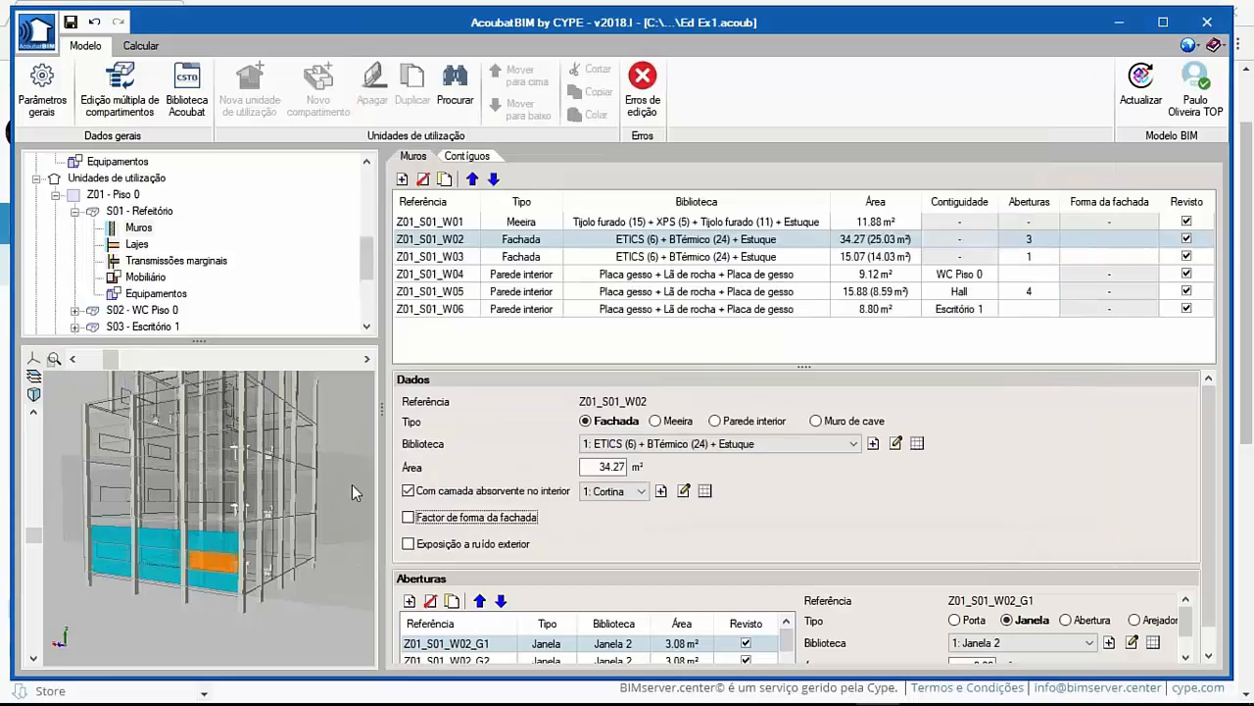
Examine the exterior noise exposure option and the window openings of façade wall Z01_S01_W02, including their data and location in the model.
mouse_move(477, 555)
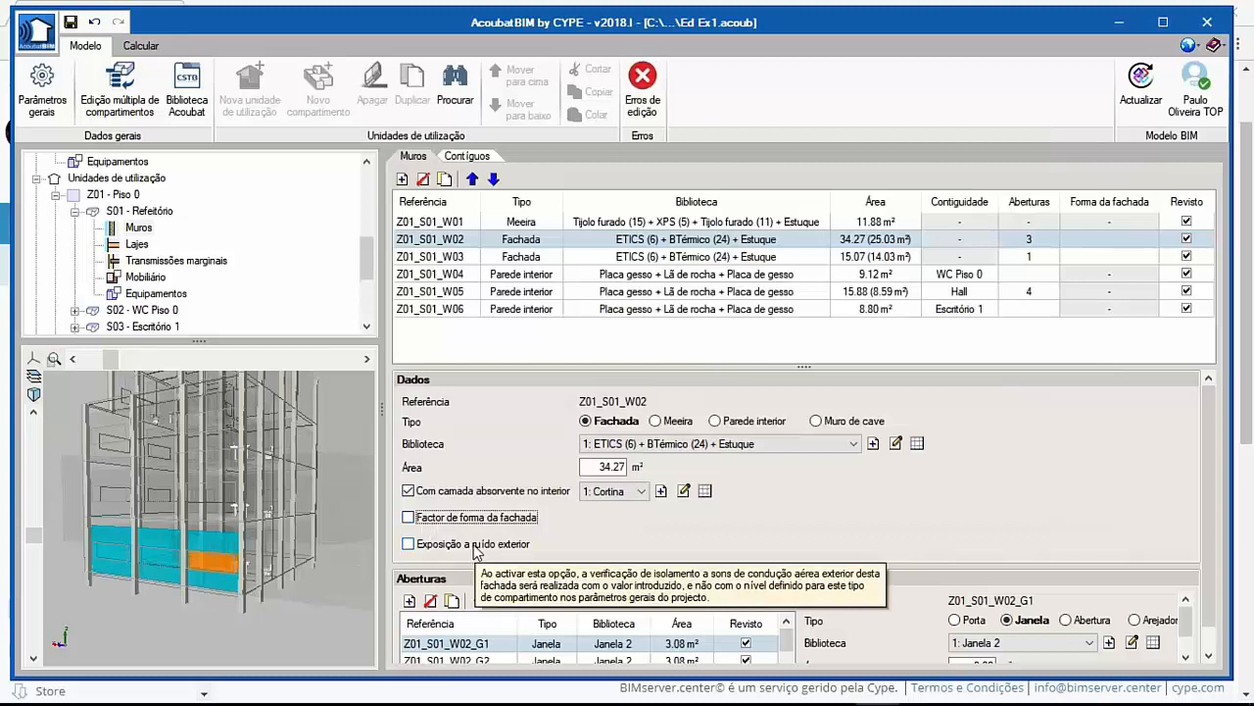
scroll(608, 494, down, 1)
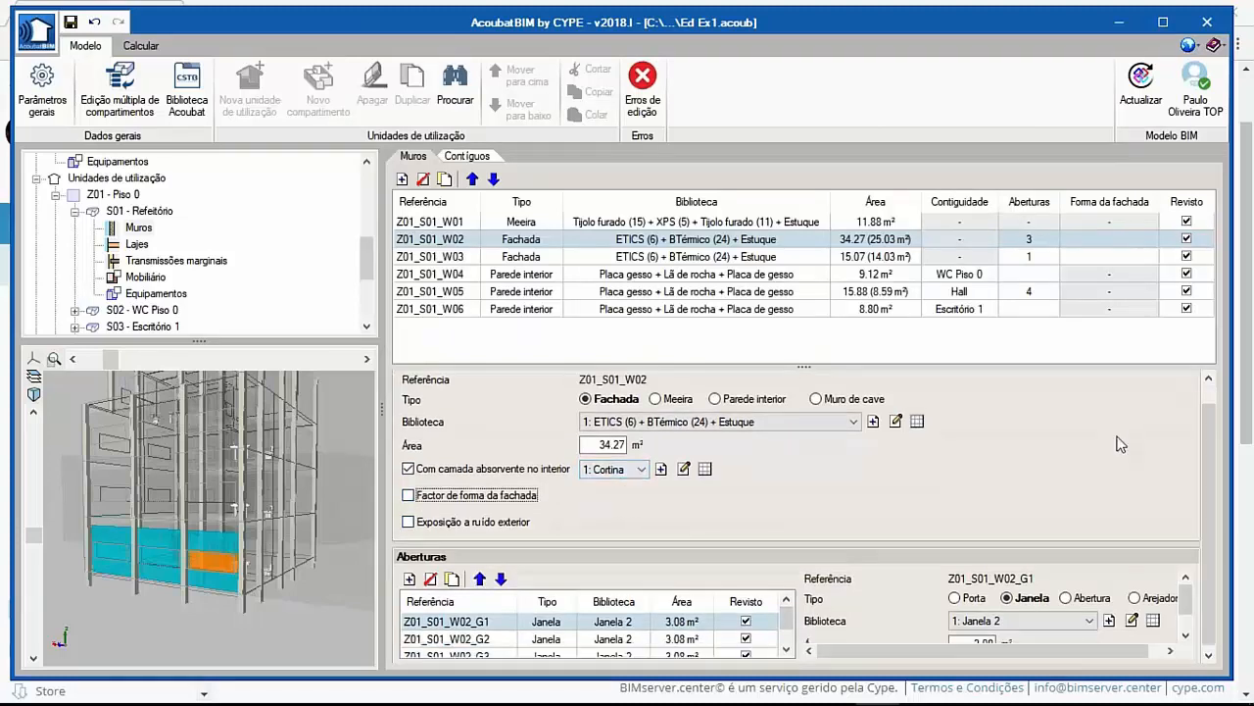
scroll(960, 597, down, 1)
scroll(828, 562, up, 1)
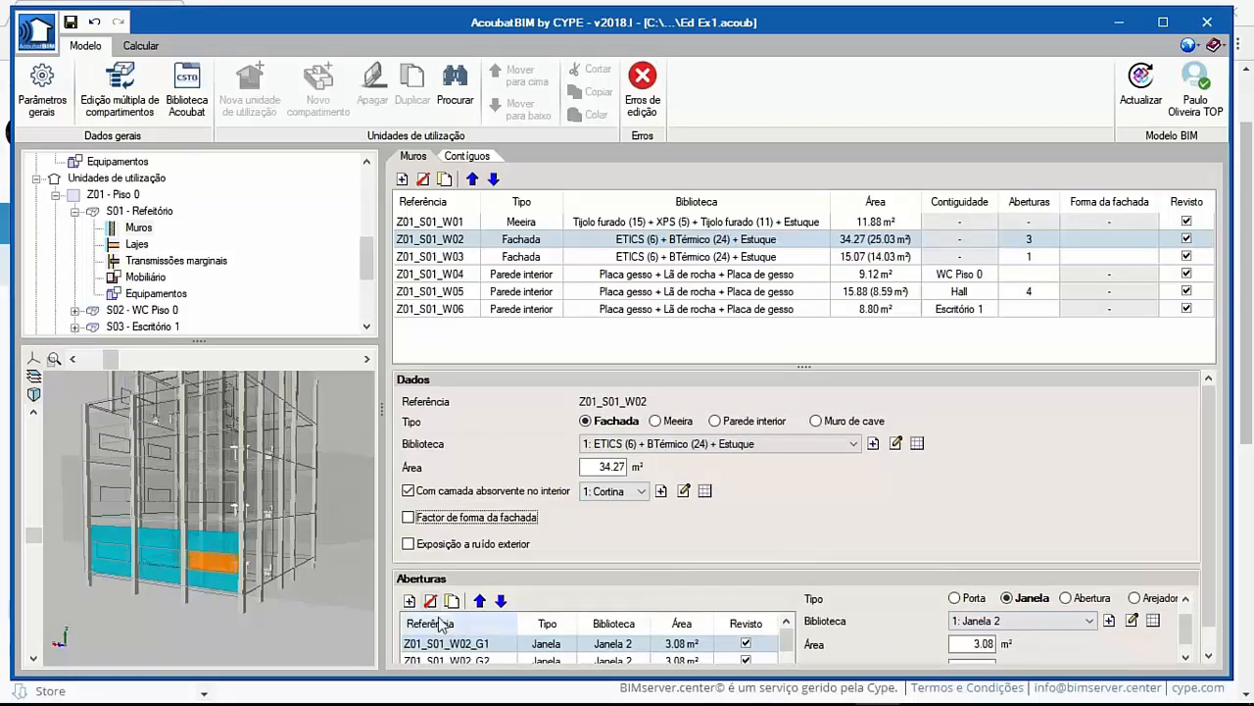
scroll(569, 638, down, 2)
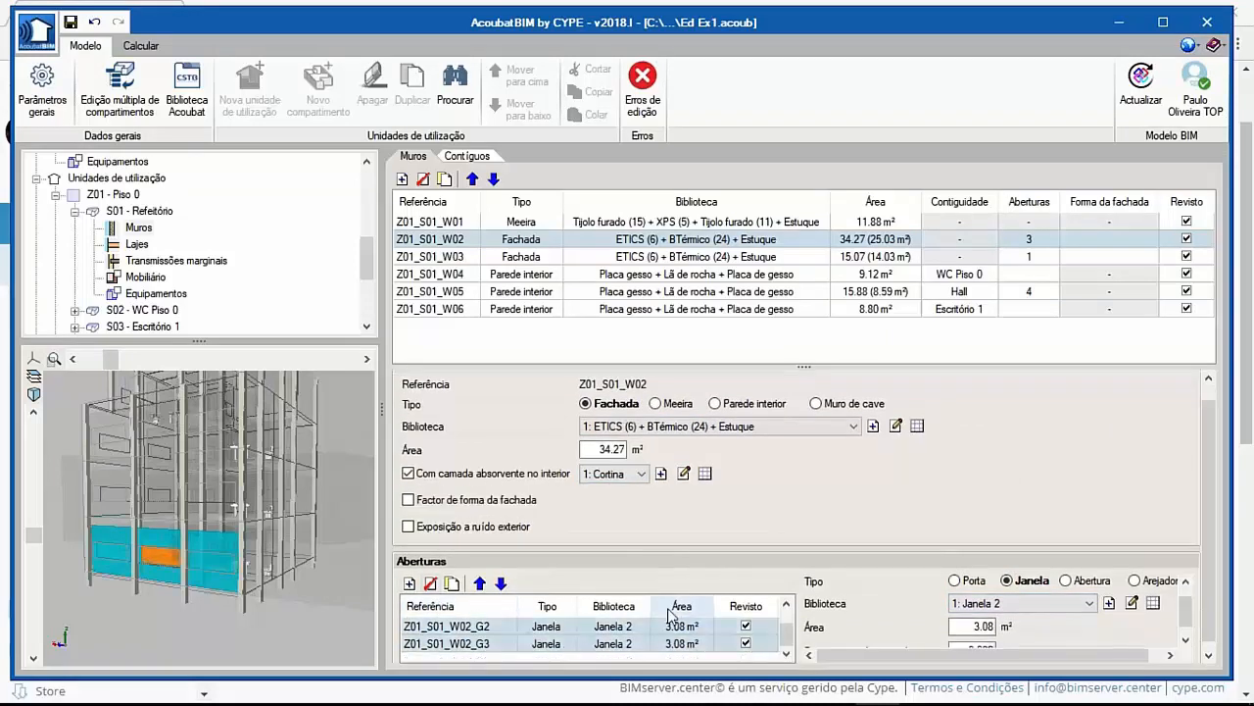
scroll(571, 639, up, 1)
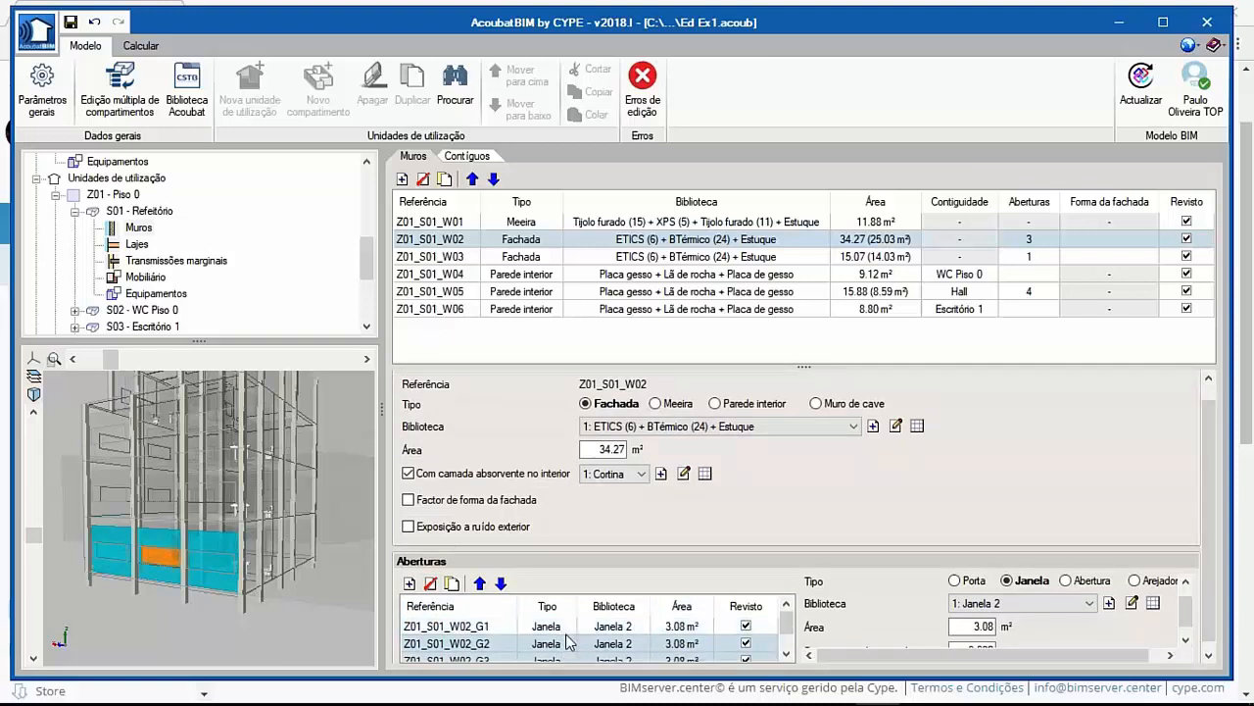
click(568, 631)
scroll(968, 612, down, 1)
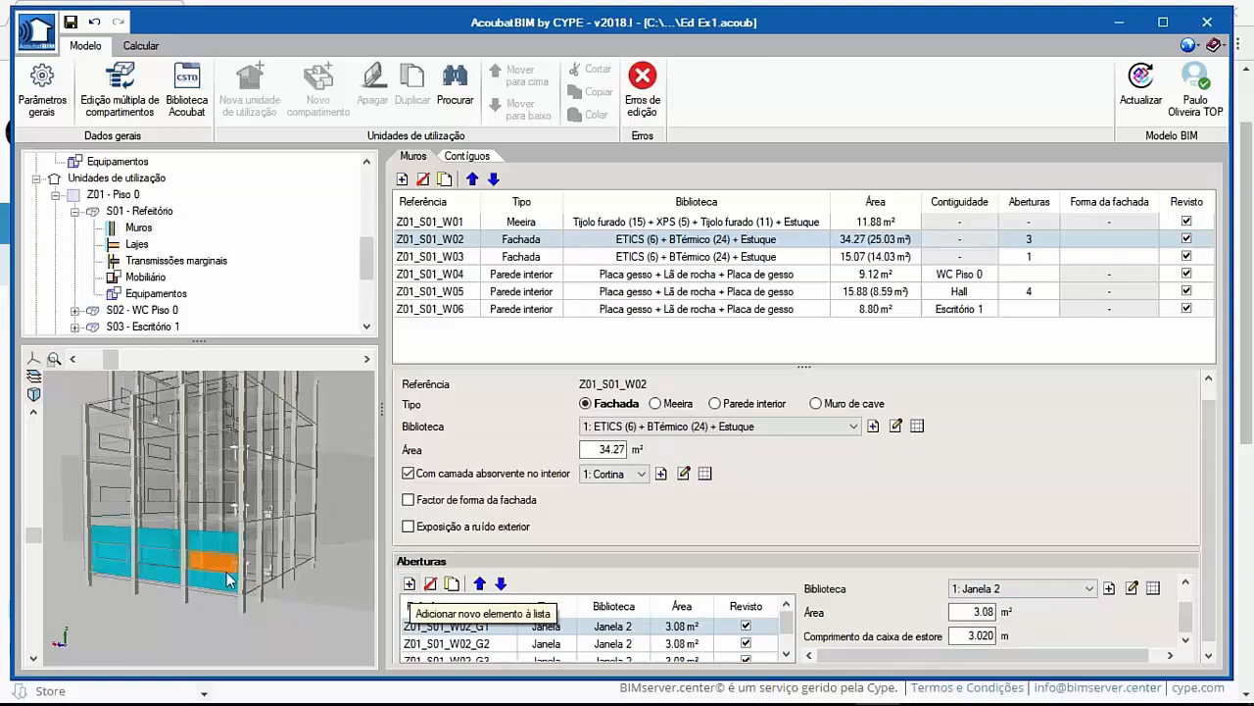
Add an opening of type Arejador to wall Z01_S01_W02, using the "Entrada de ar" library element with quantity 1.
click(409, 584)
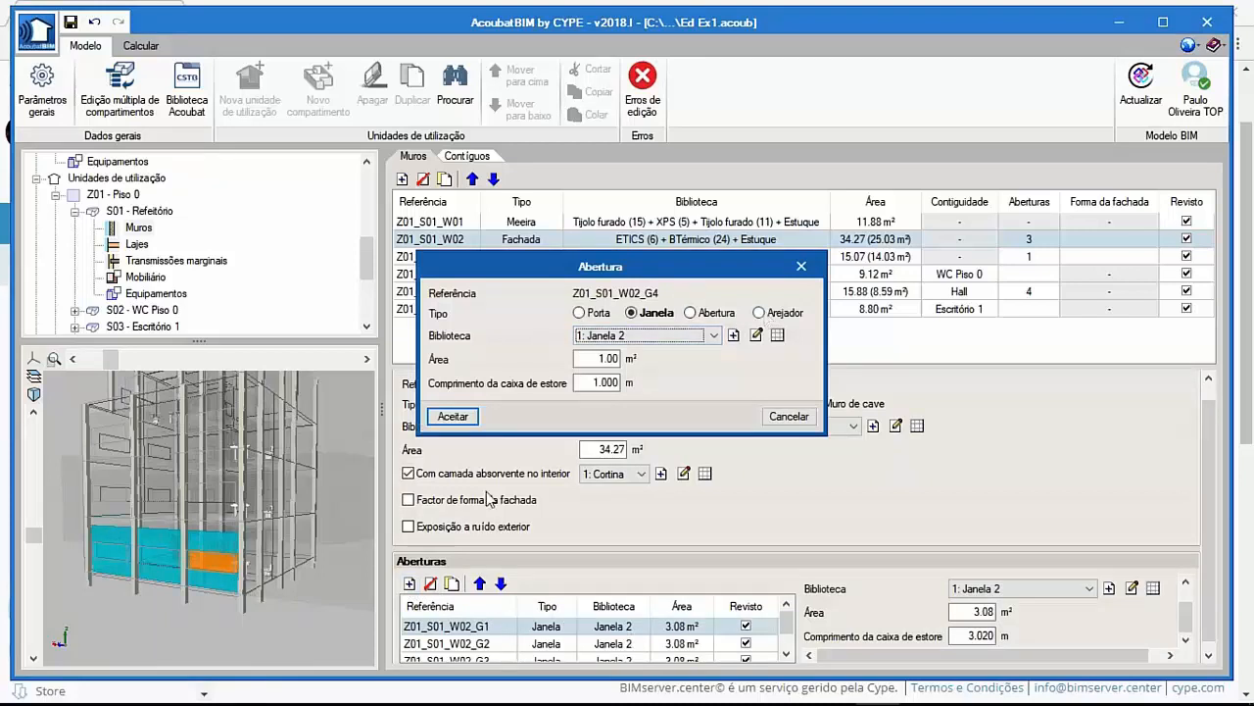
click(760, 311)
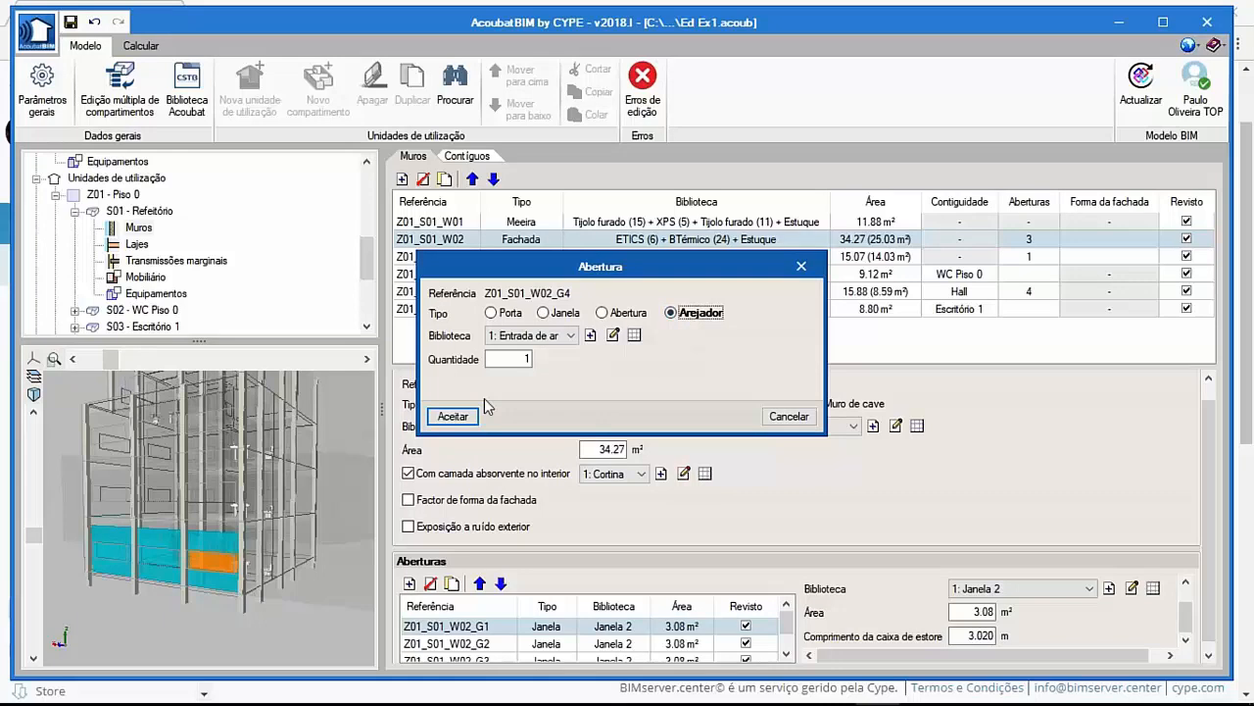
click(544, 336)
click(549, 349)
key(Tab)
click(451, 417)
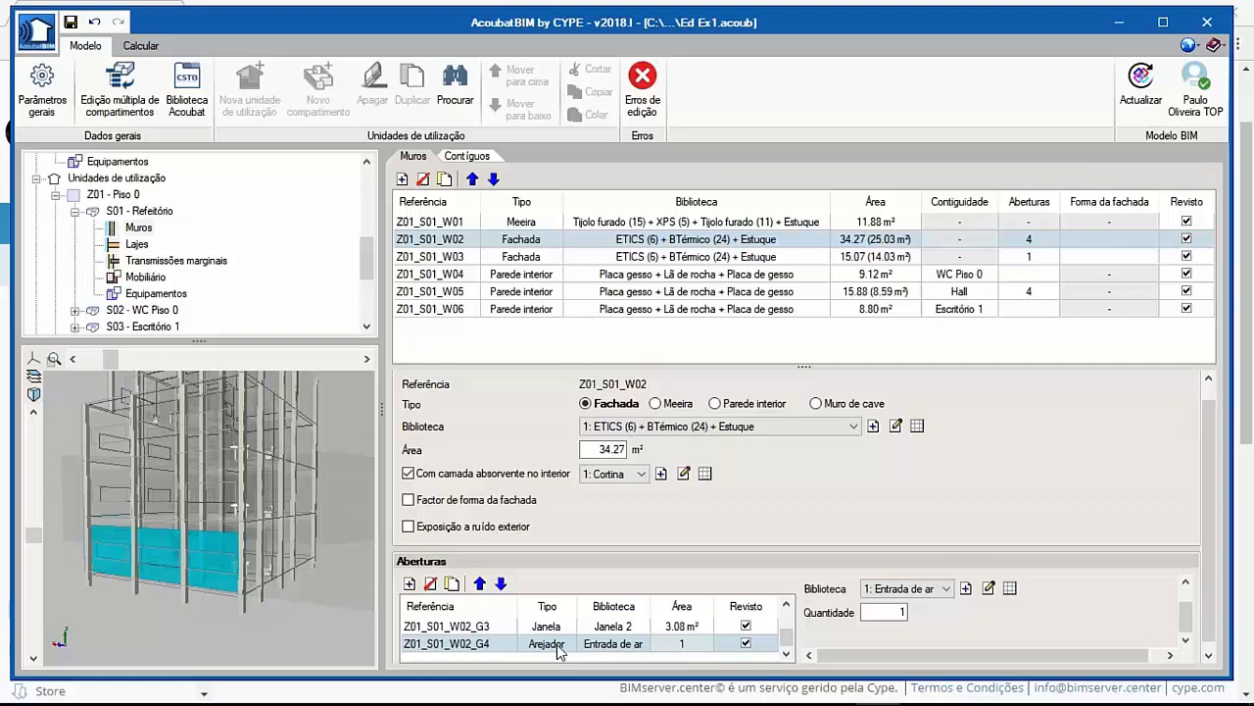
Review the Refeitório's slab data and examine the length and connected elements of marginal transmission Z01_S01_J01 in the 3D model.
click(137, 244)
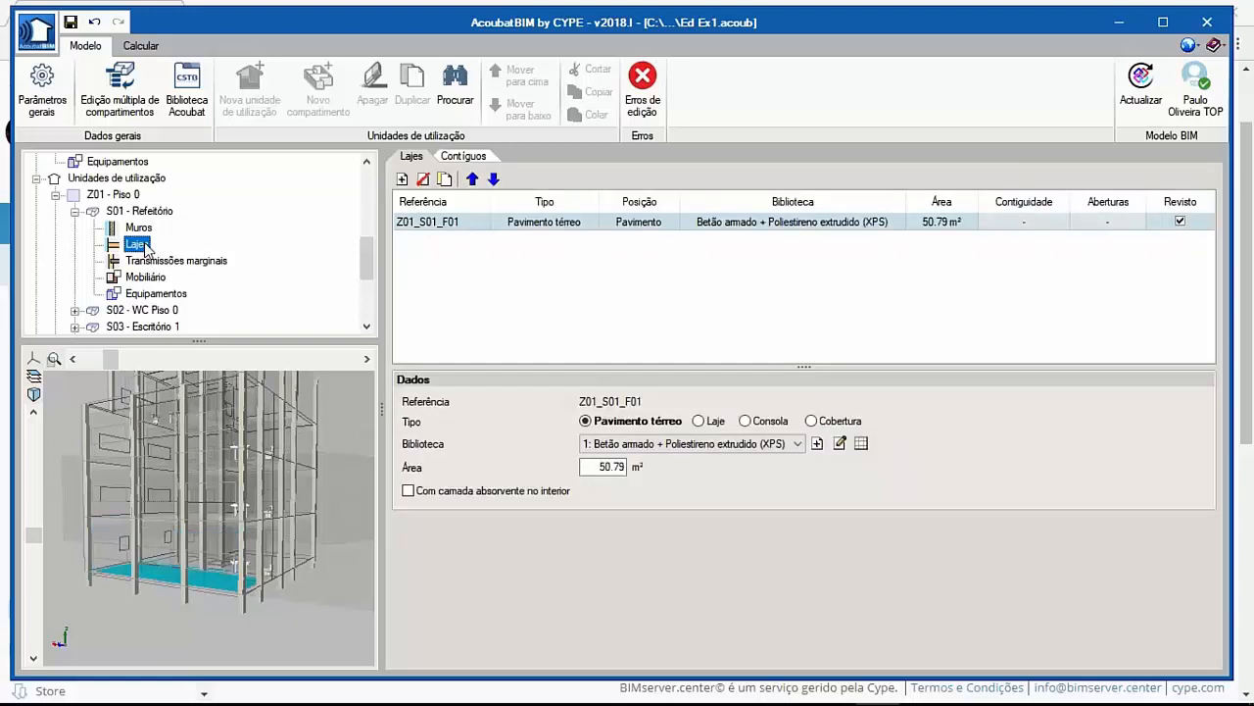
click(156, 261)
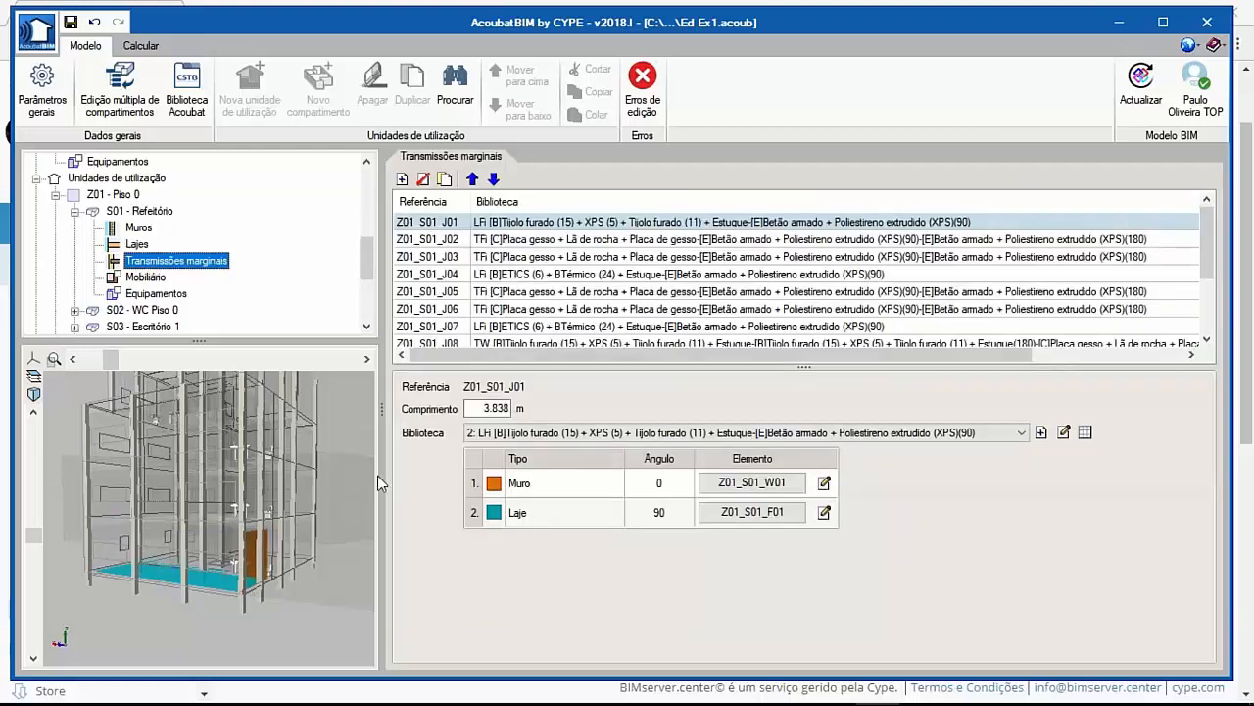
middle_drag(285, 530, 245, 570)
scroll(294, 539, up, 6)
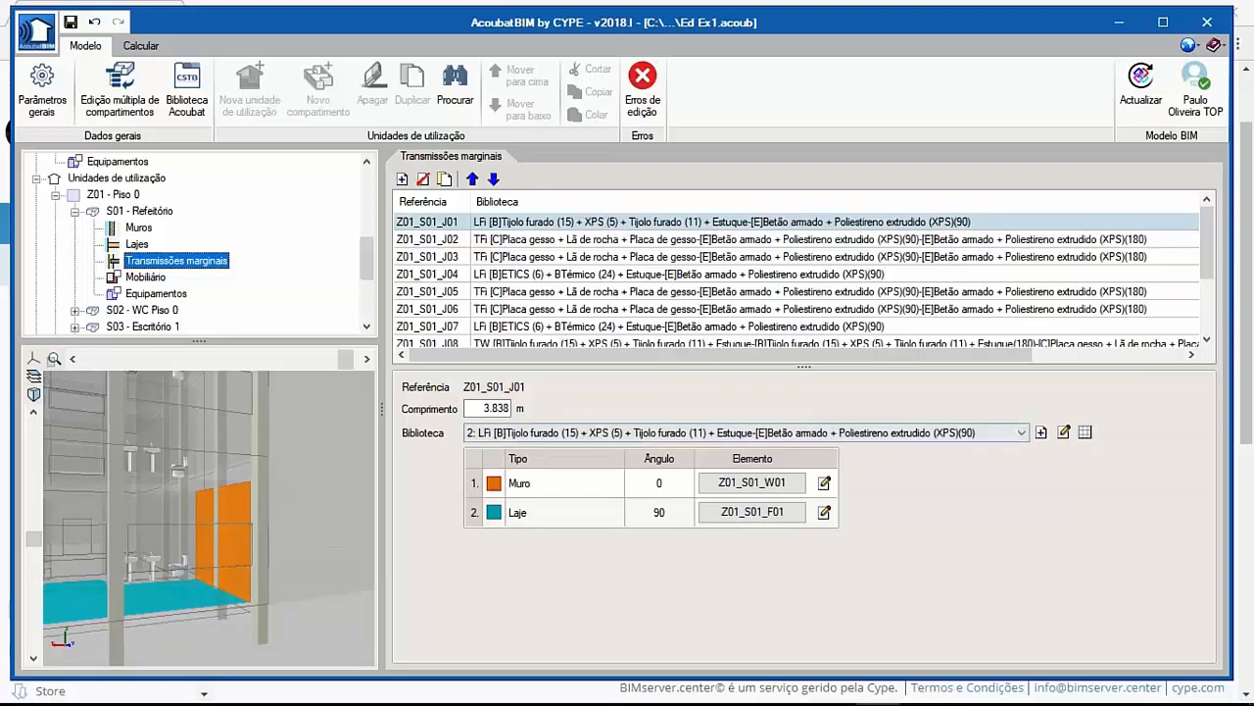
drag(484, 404, 508, 407)
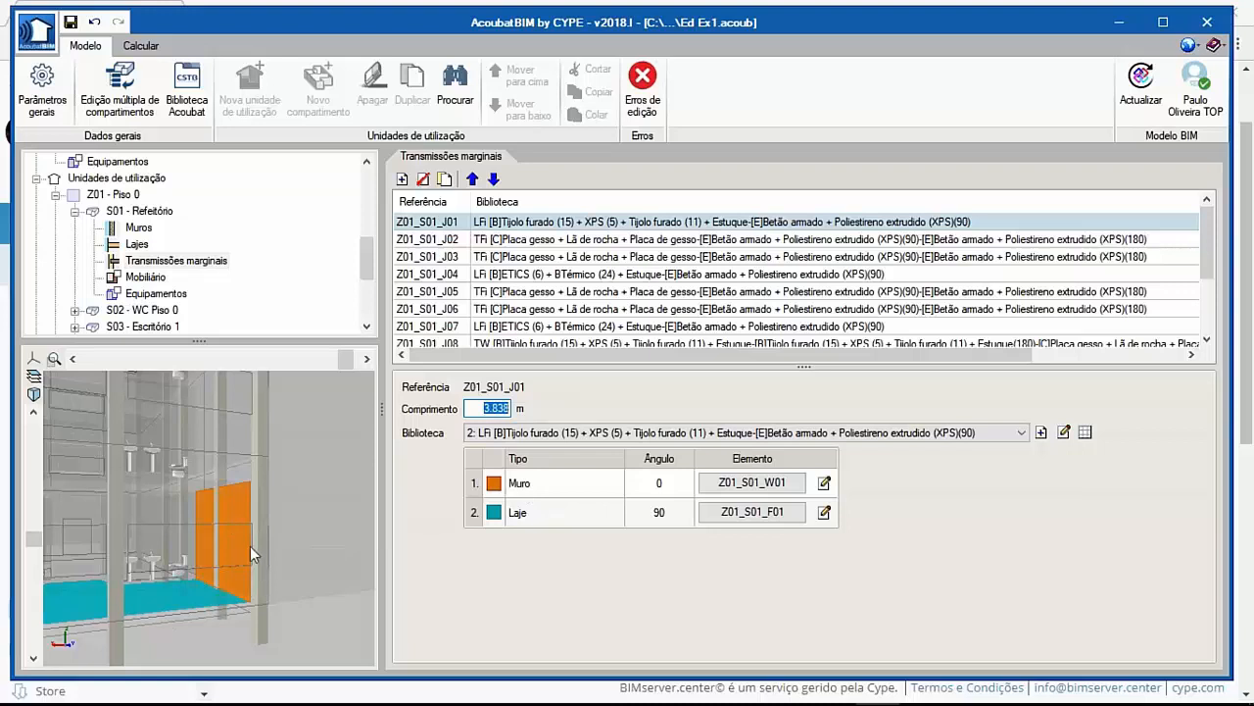
drag(233, 586, 262, 573)
scroll(248, 575, down, 2)
scroll(248, 575, down, 2)
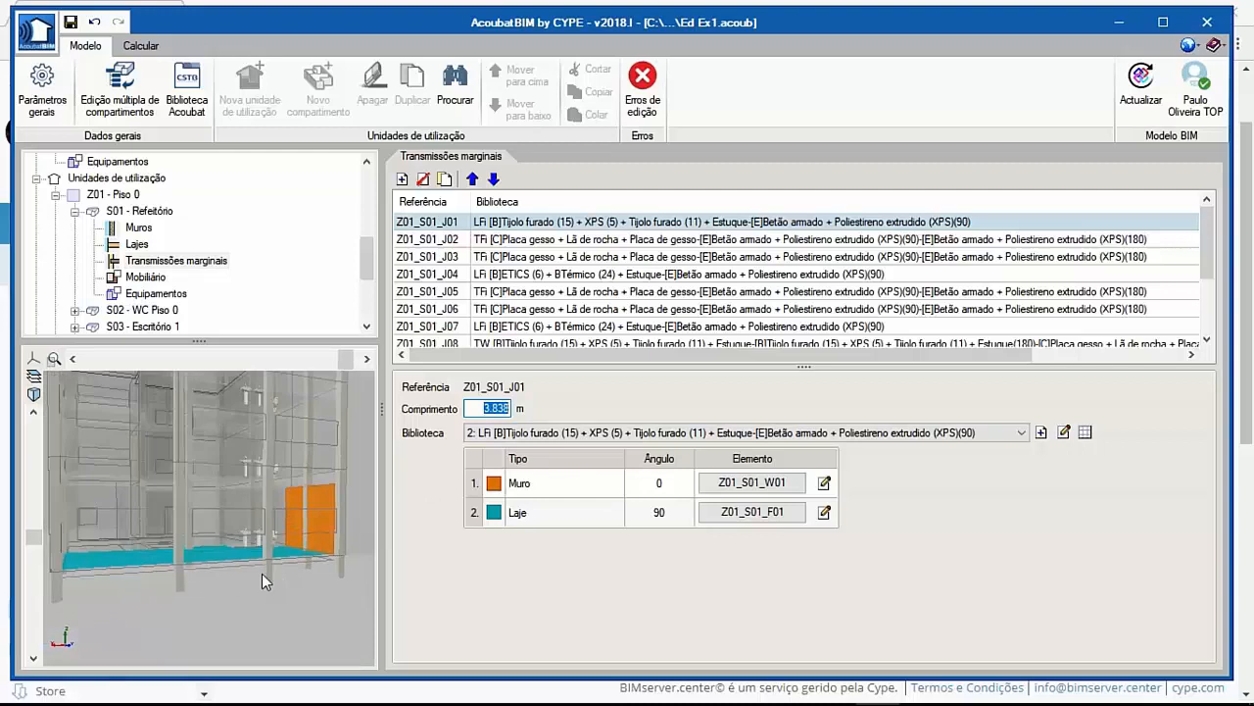
Examine marginal transmissions Z01_S01_J02 and Z01_S01_J04 of the Refeitório and the walls and slabs they join in the 3D model.
click(504, 243)
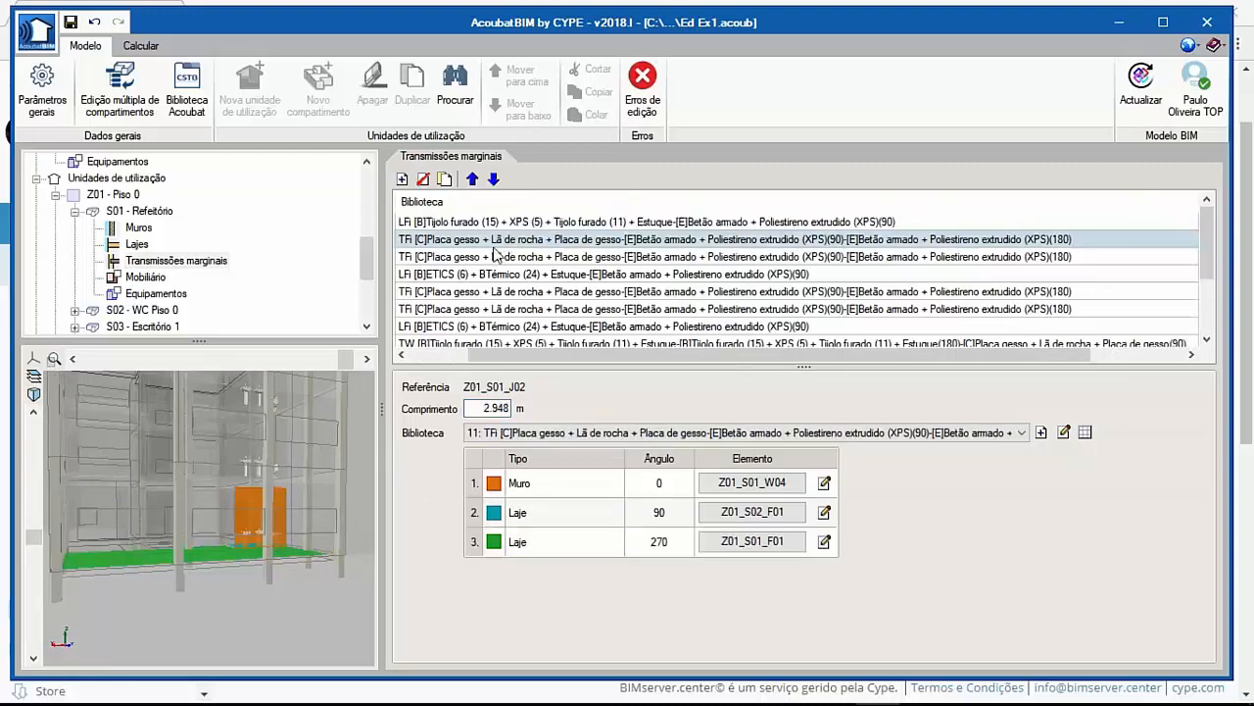
drag(255, 559, 164, 602)
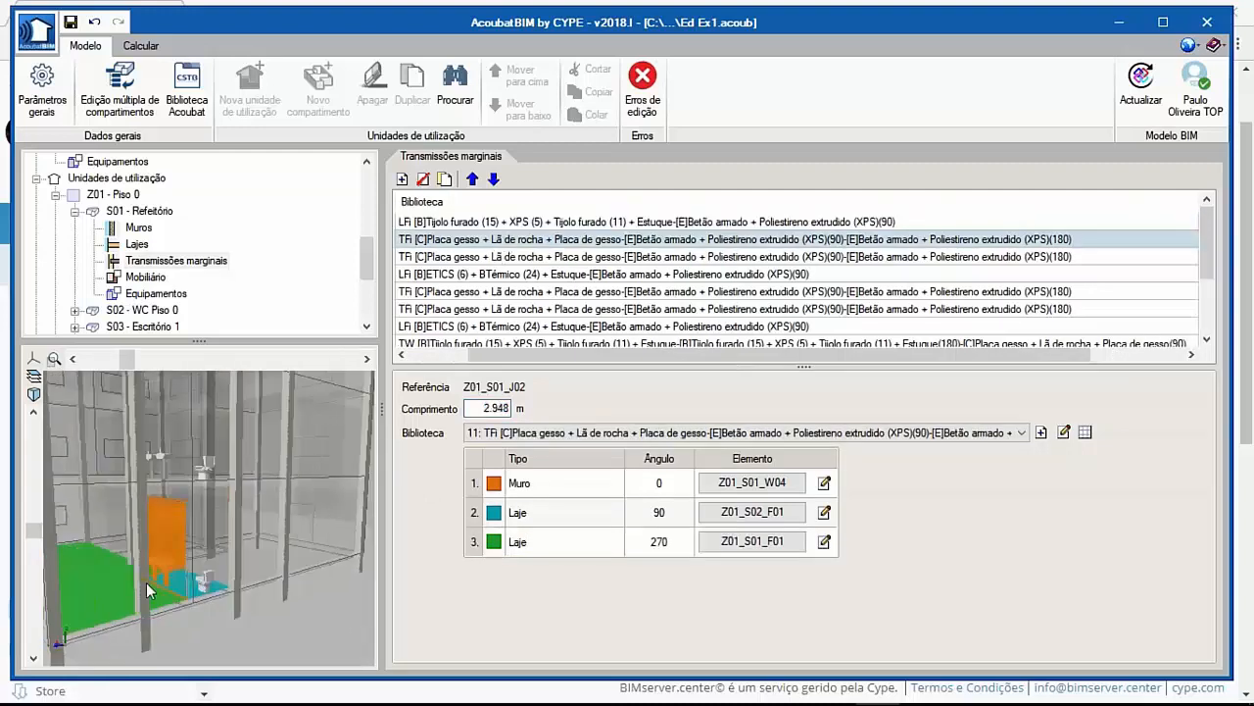
click(551, 275)
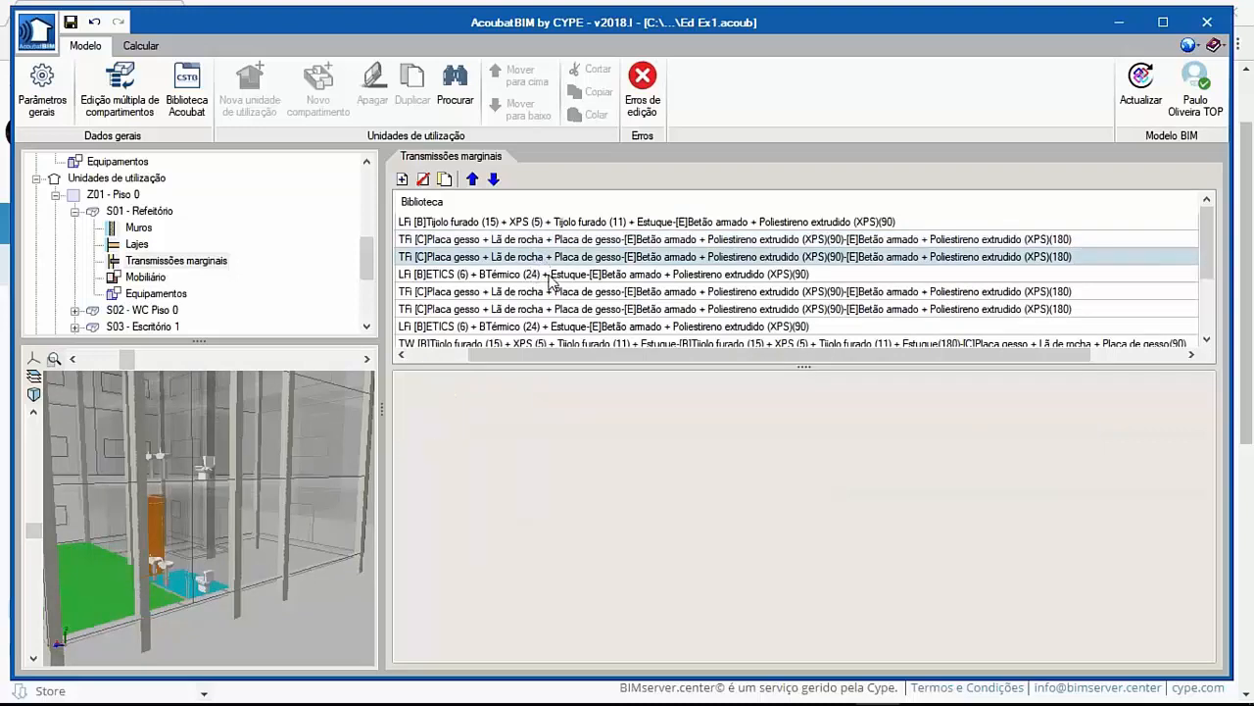
drag(231, 548, 204, 549)
scroll(267, 543, down, 3)
scroll(157, 520, up, 3)
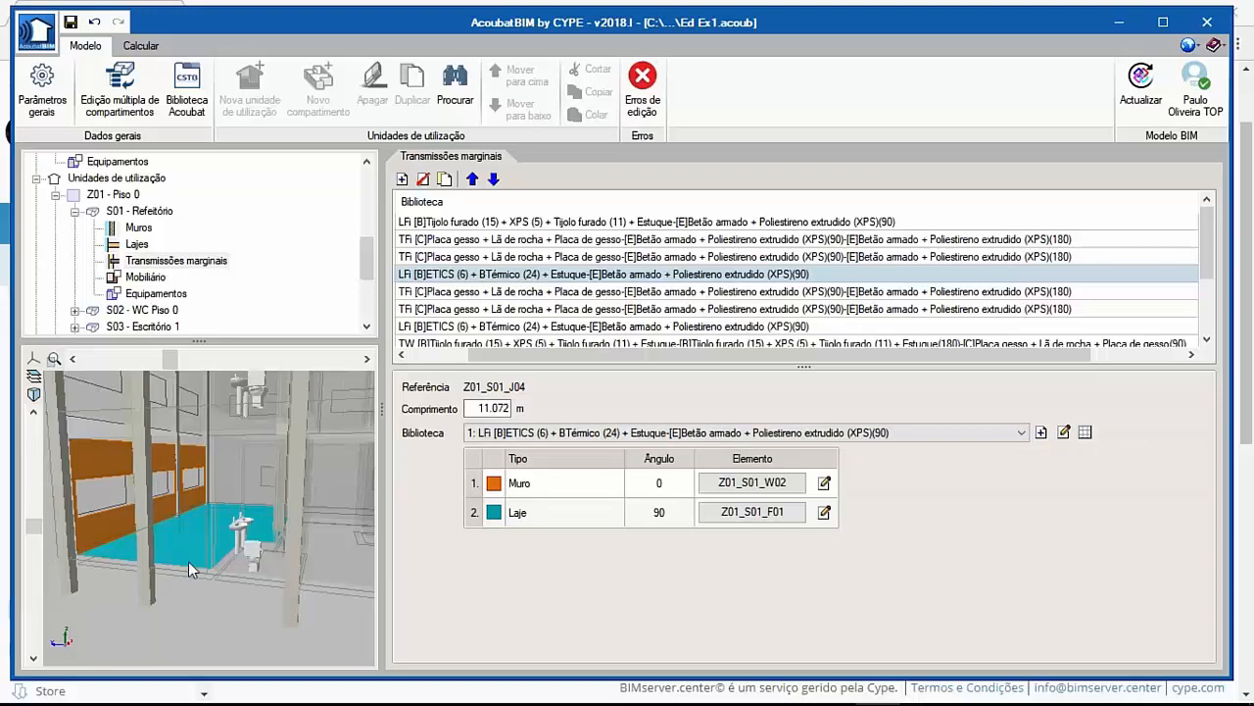
middle_drag(153, 534, 208, 535)
scroll(204, 535, up, 3)
Add furniture to the Refeitório using the "Cadeiras vazias" library element with a quantity of 20.
click(145, 277)
scroll(234, 446, down, 3)
middle_drag(178, 488, 200, 488)
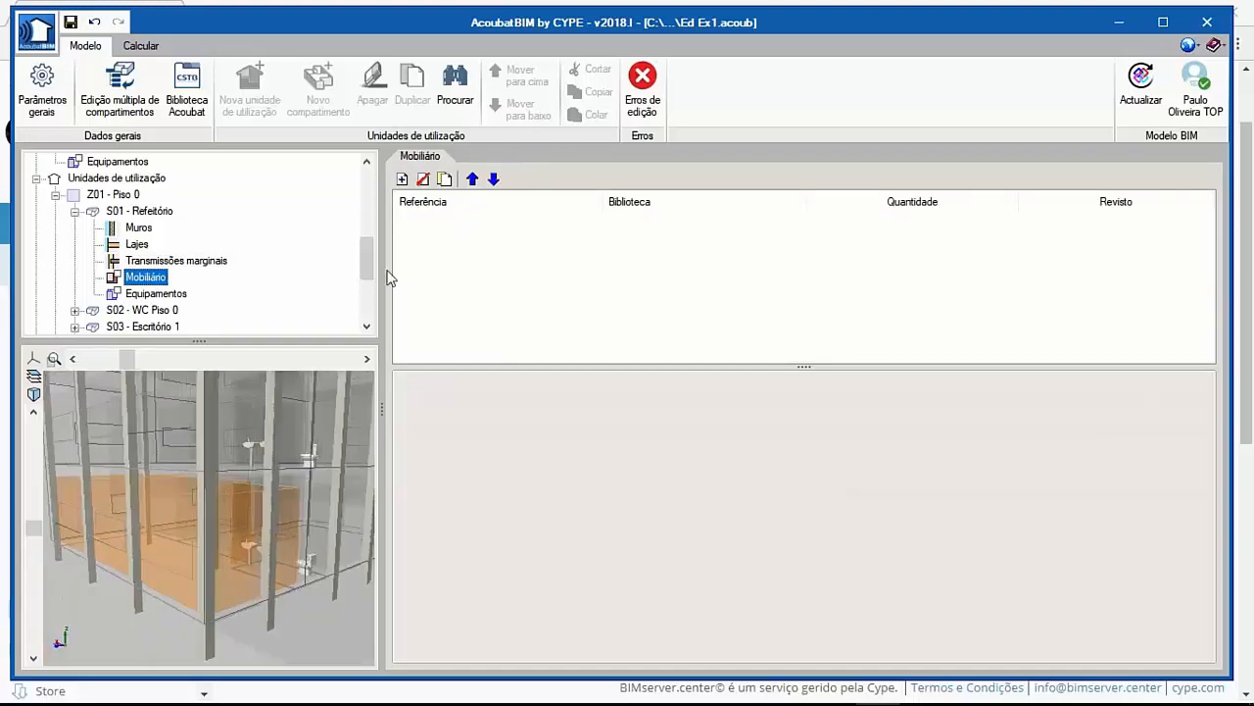
click(401, 178)
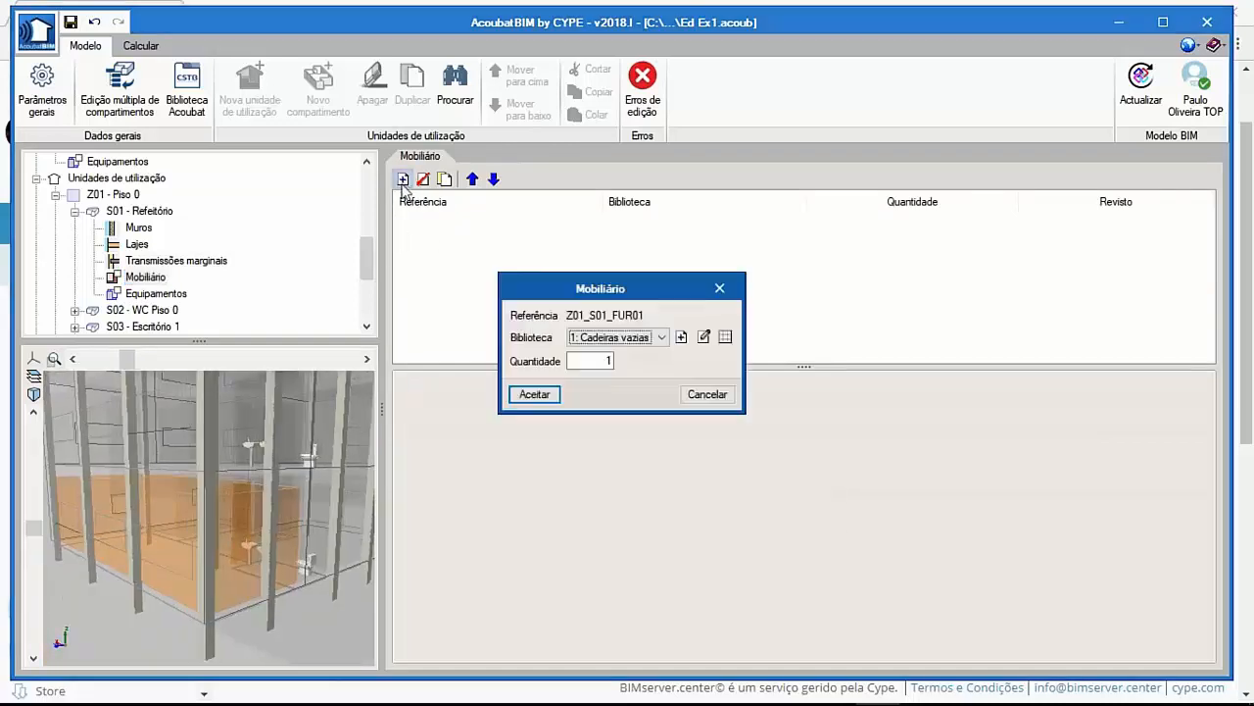
click(607, 360)
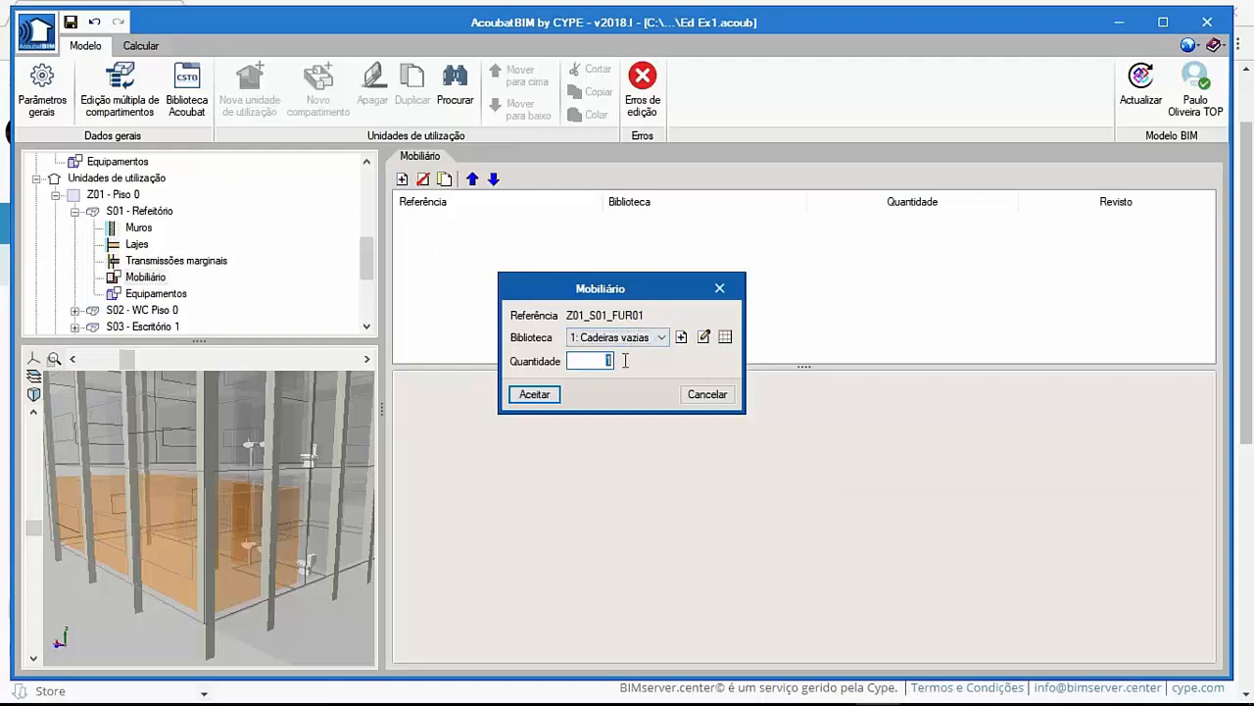
click(635, 338)
click(635, 355)
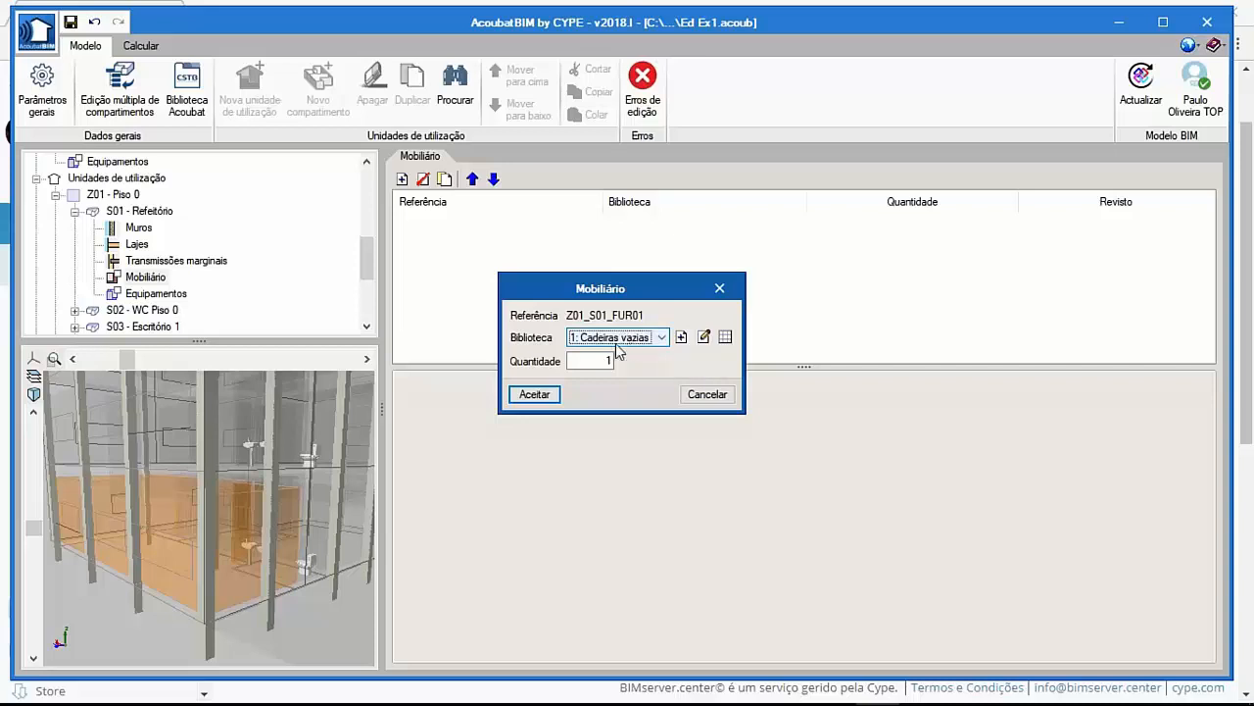
click(633, 338)
click(631, 355)
key(Tab)
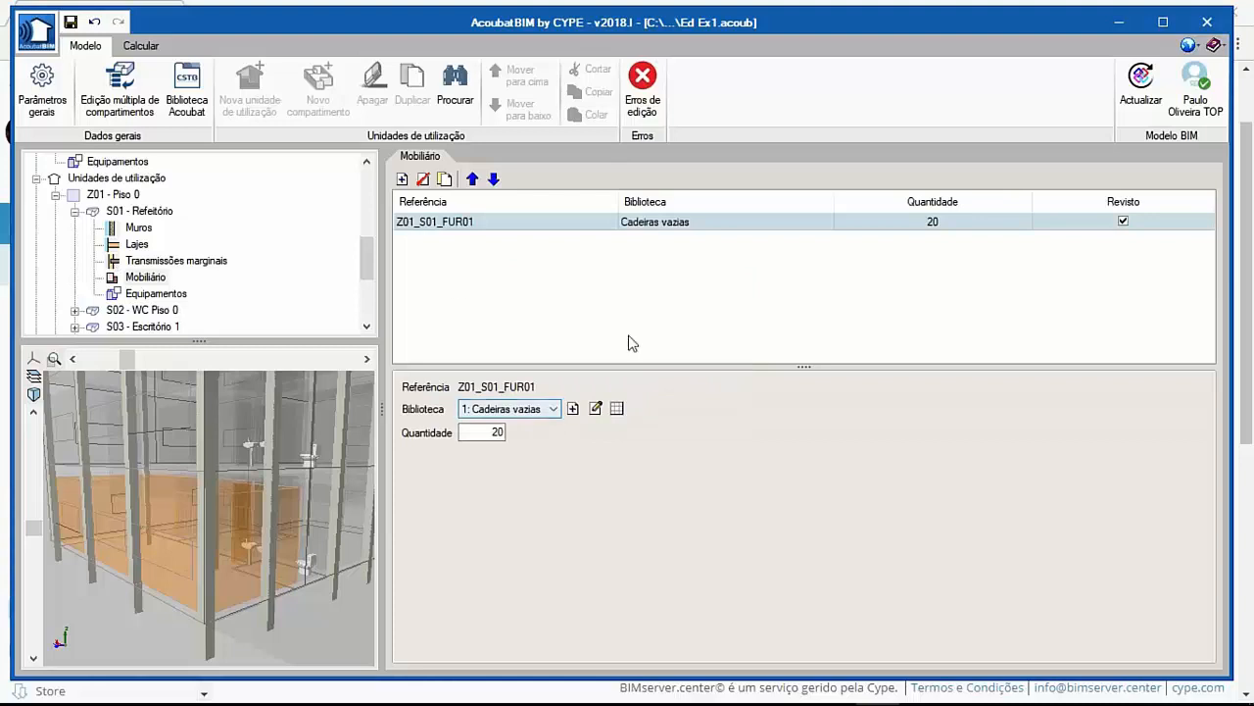
Check the Refeitório's equipment list and the entry for a new equipment item, without adding one.
click(175, 296)
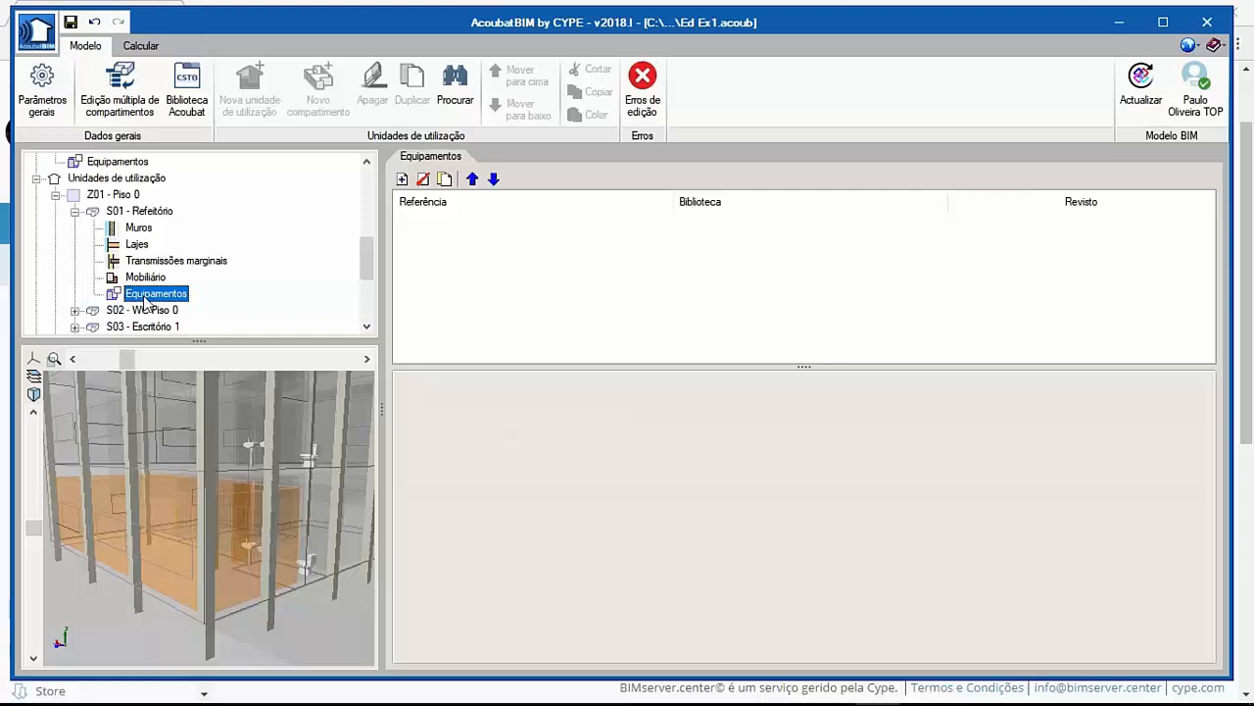
click(402, 179)
click(689, 384)
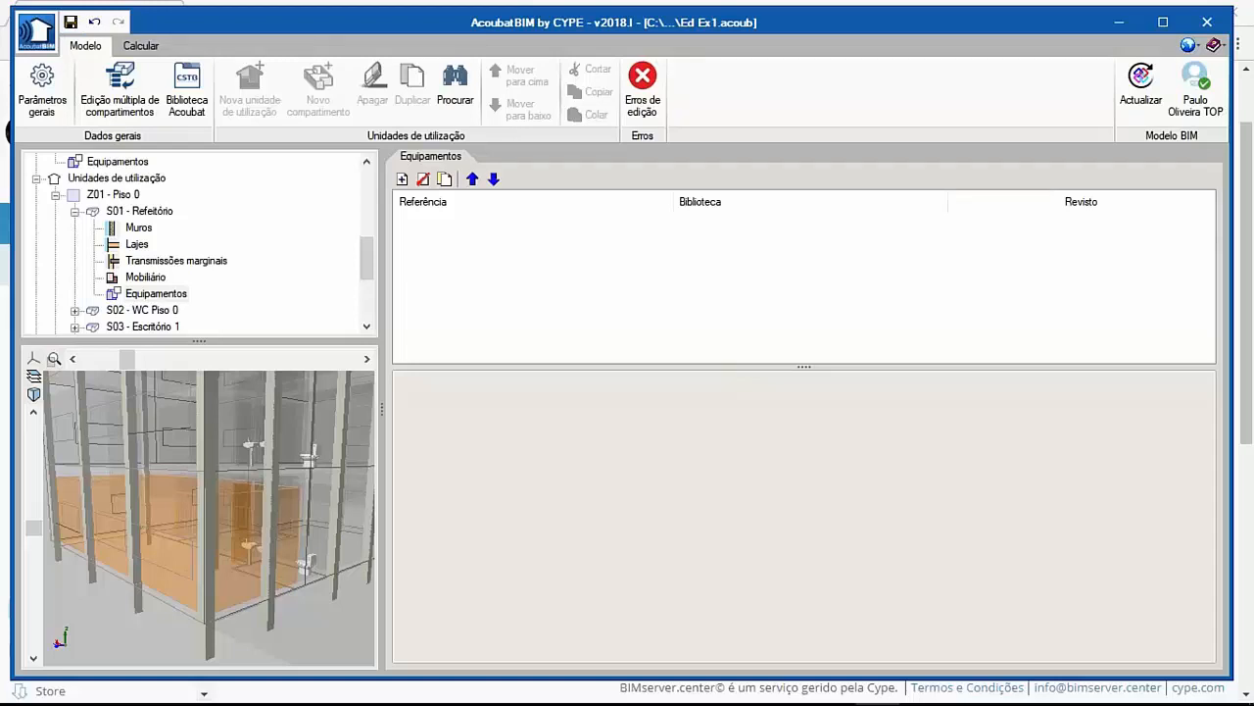
Switch to the separate Vista 3D window showing the building model and its surrounding volumes.
mouse_move(761, 697)
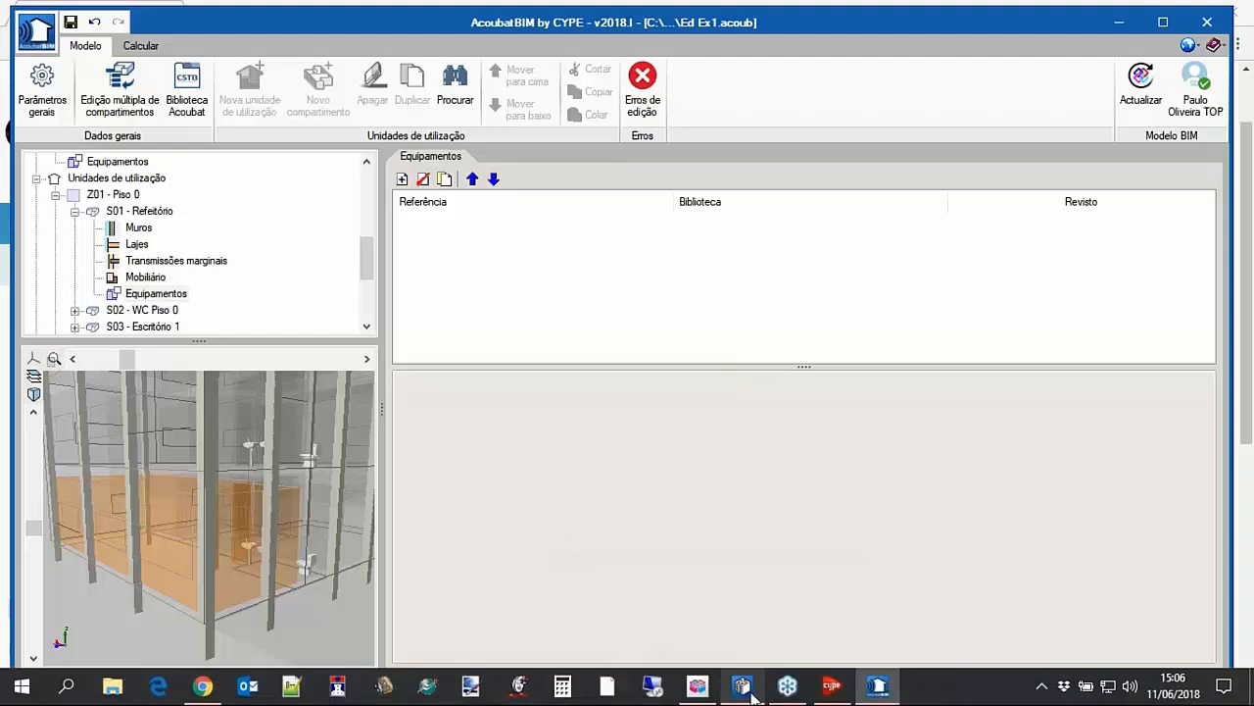
click(743, 686)
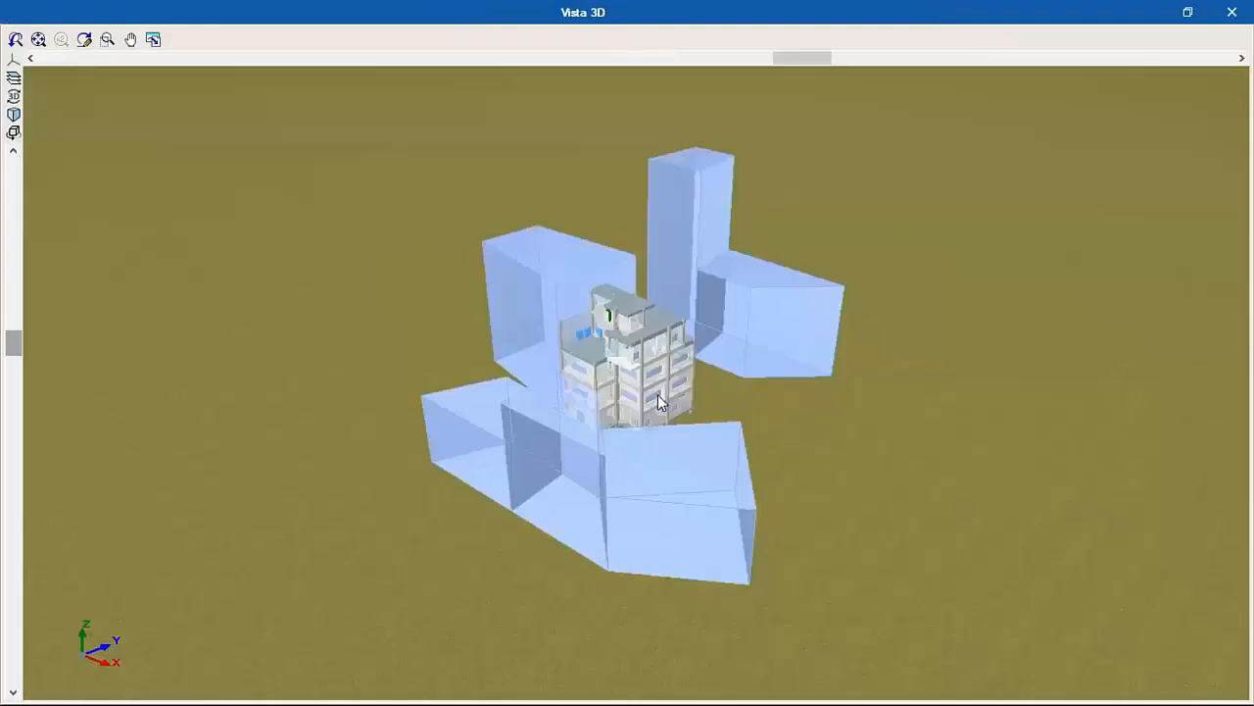
Examine the building's installations from several angles in the 3D view using the display options for the BIM model, and close the view.
drag(622, 395, 425, 331)
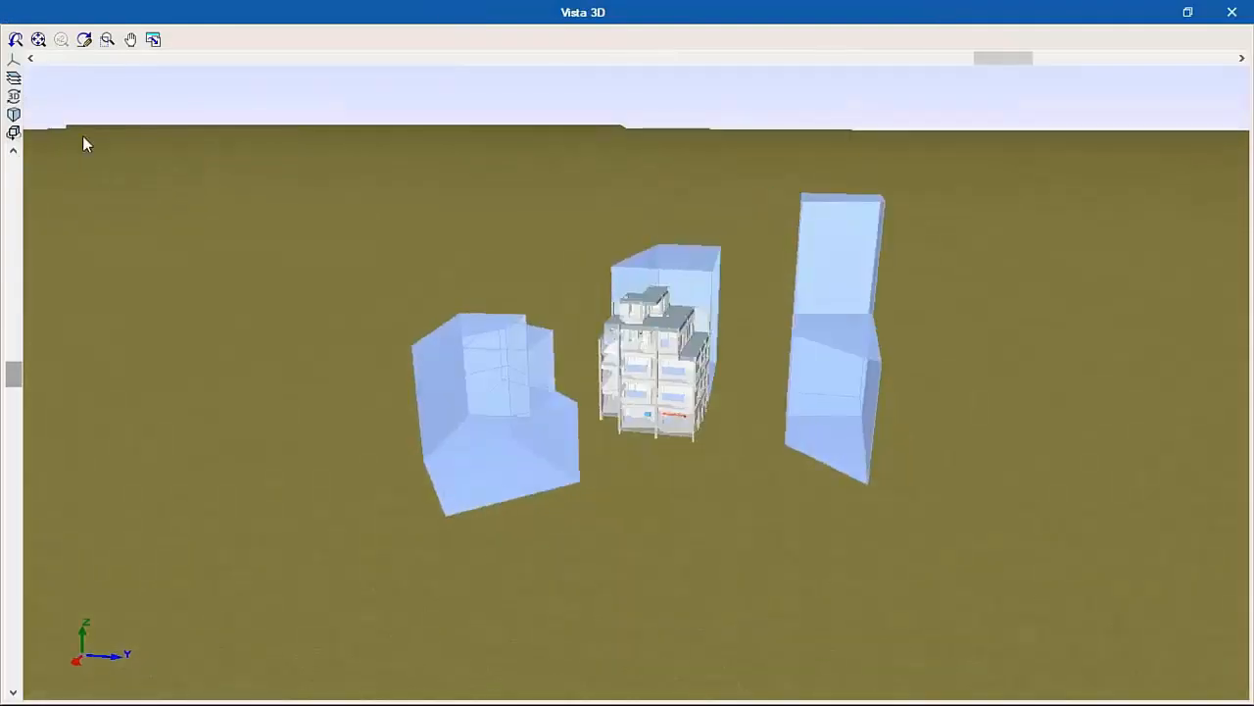
click(13, 77)
click(200, 168)
middle_drag(850, 318, 844, 334)
drag(843, 334, 855, 323)
scroll(814, 357, up, 2)
drag(814, 359, 869, 373)
scroll(868, 373, up, 3)
drag(811, 304, 759, 313)
scroll(683, 407, up, 3)
scroll(614, 364, down, 3)
drag(614, 363, 297, 145)
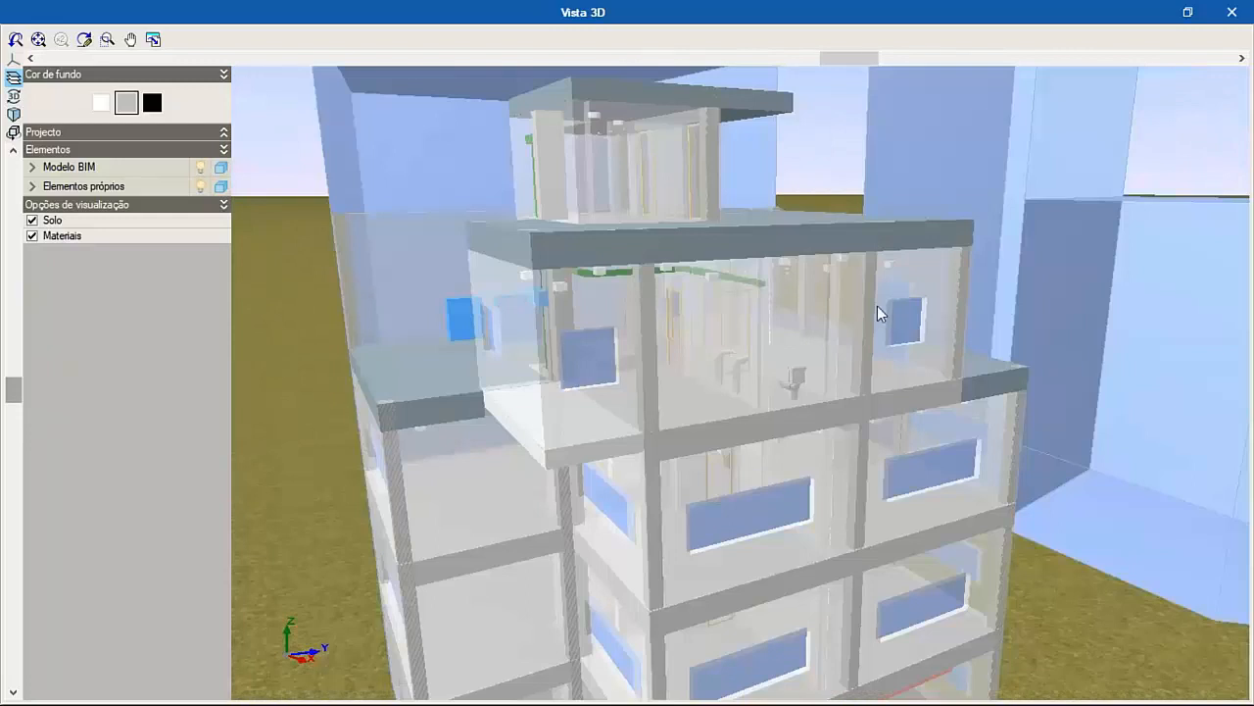
drag(877, 306, 780, 346)
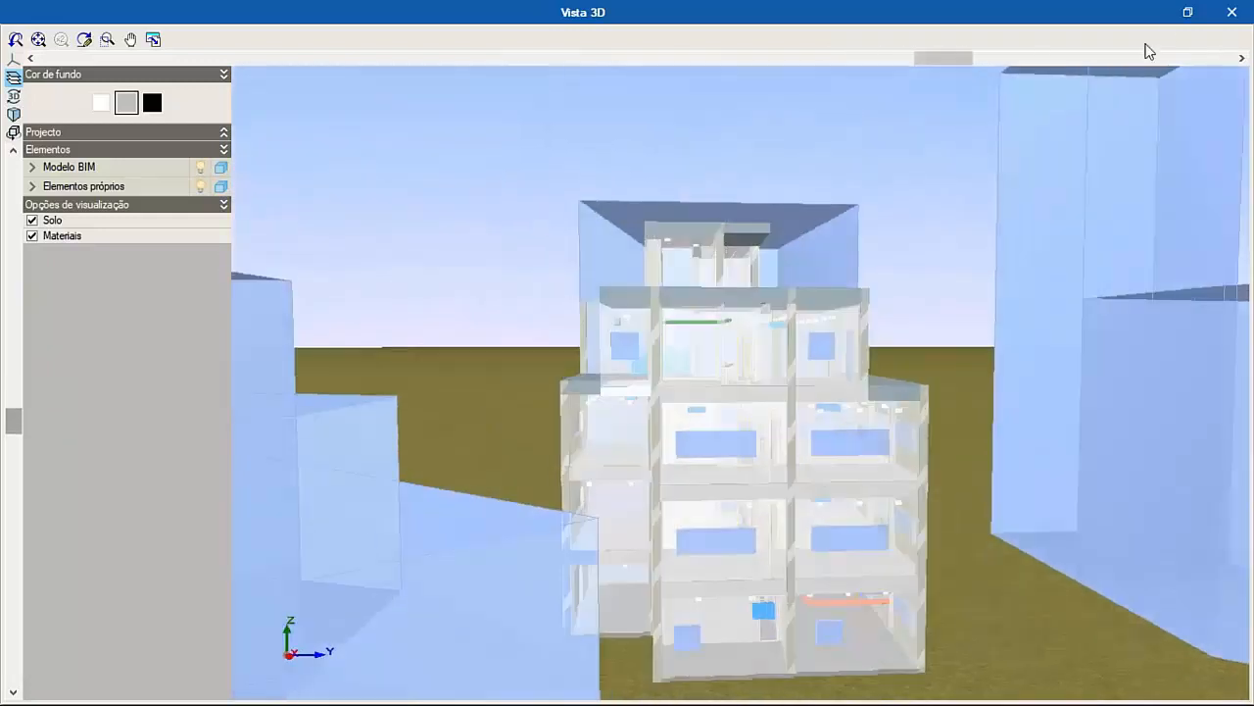
click(1232, 13)
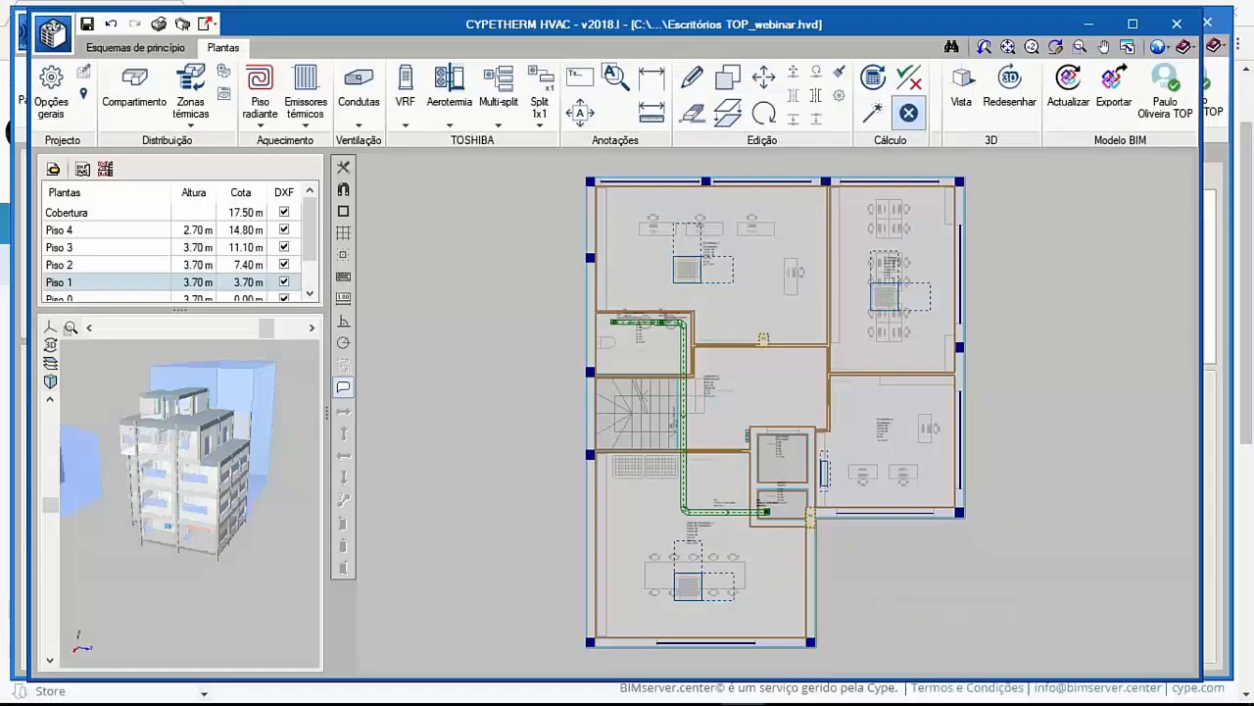
Start the BIM model update, turning off new, modified and eliminated element updates, DXF mask updates and the CYPETHERM LOADS IFC file.
click(1082, 90)
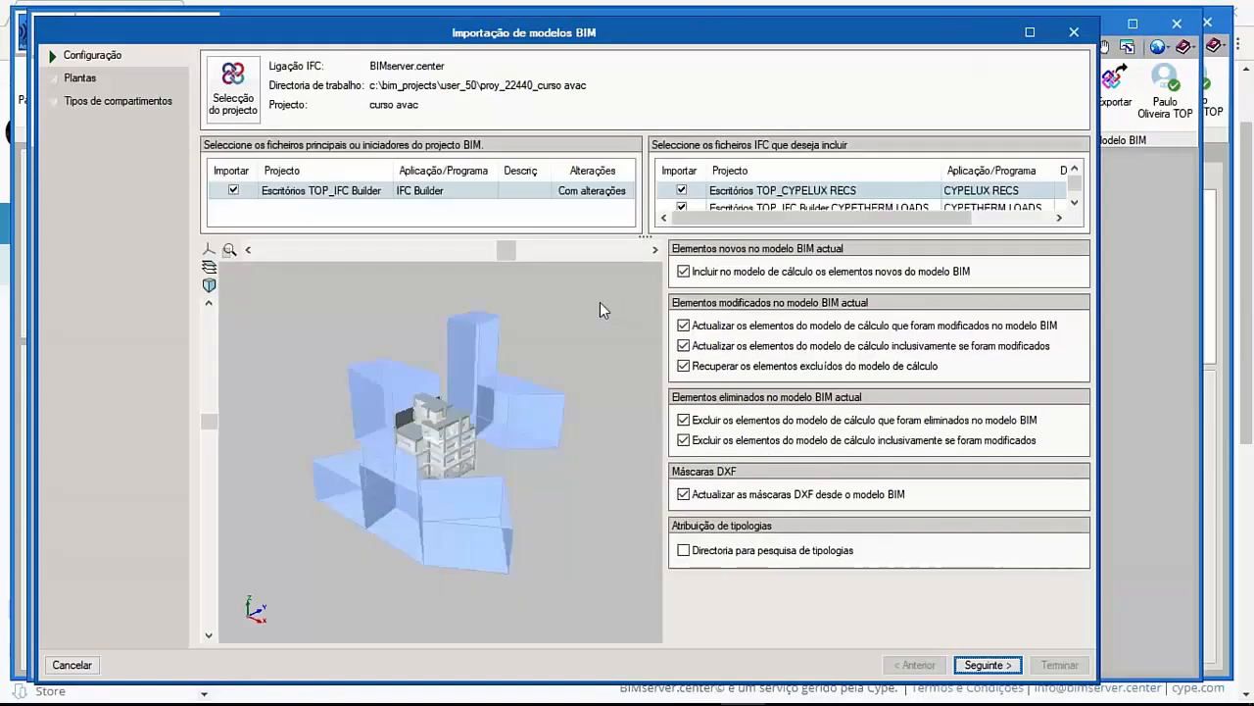
click(683, 273)
click(683, 327)
click(683, 327)
click(683, 419)
click(683, 494)
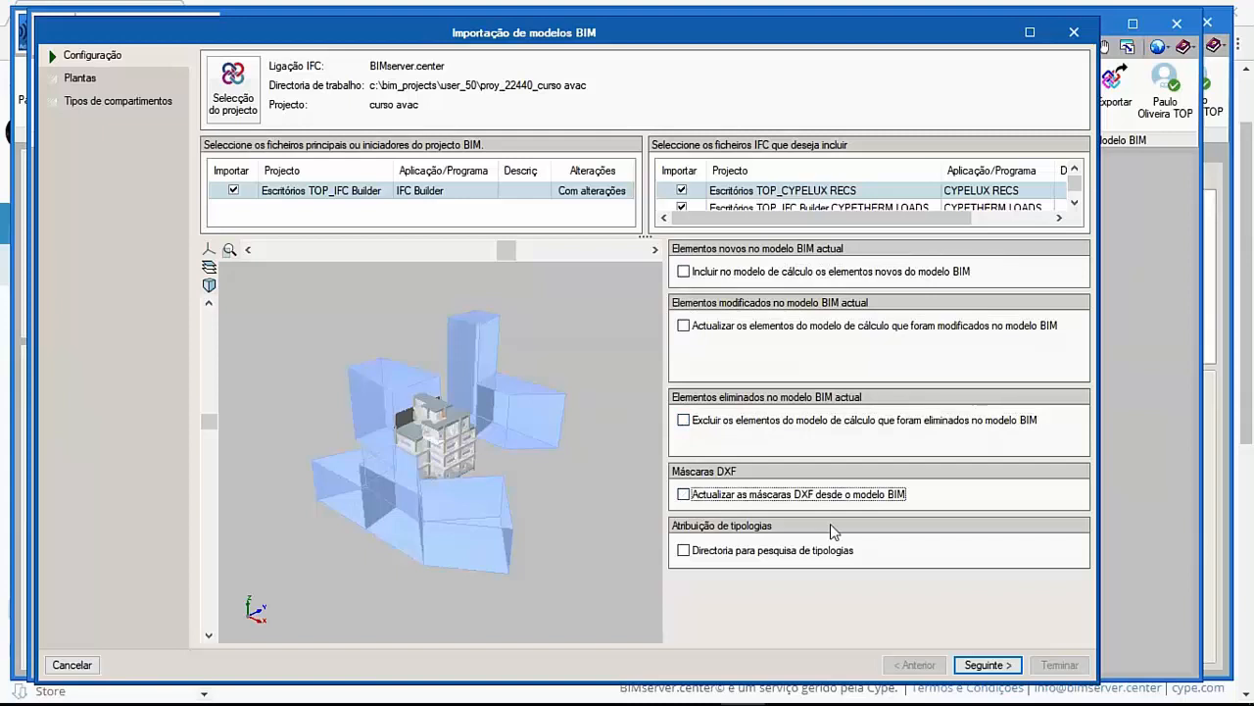
click(682, 207)
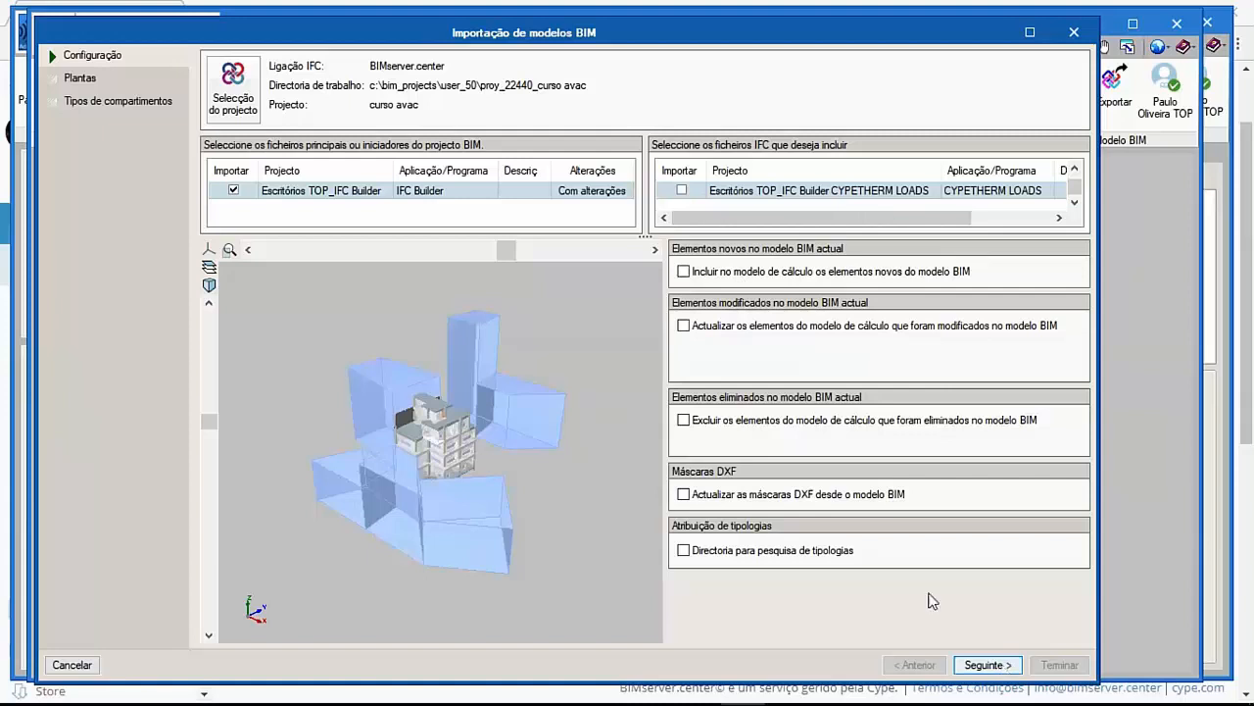
Change the linked BIMserver.center project to "Edifício Escritórios Webinar".
click(239, 98)
click(523, 407)
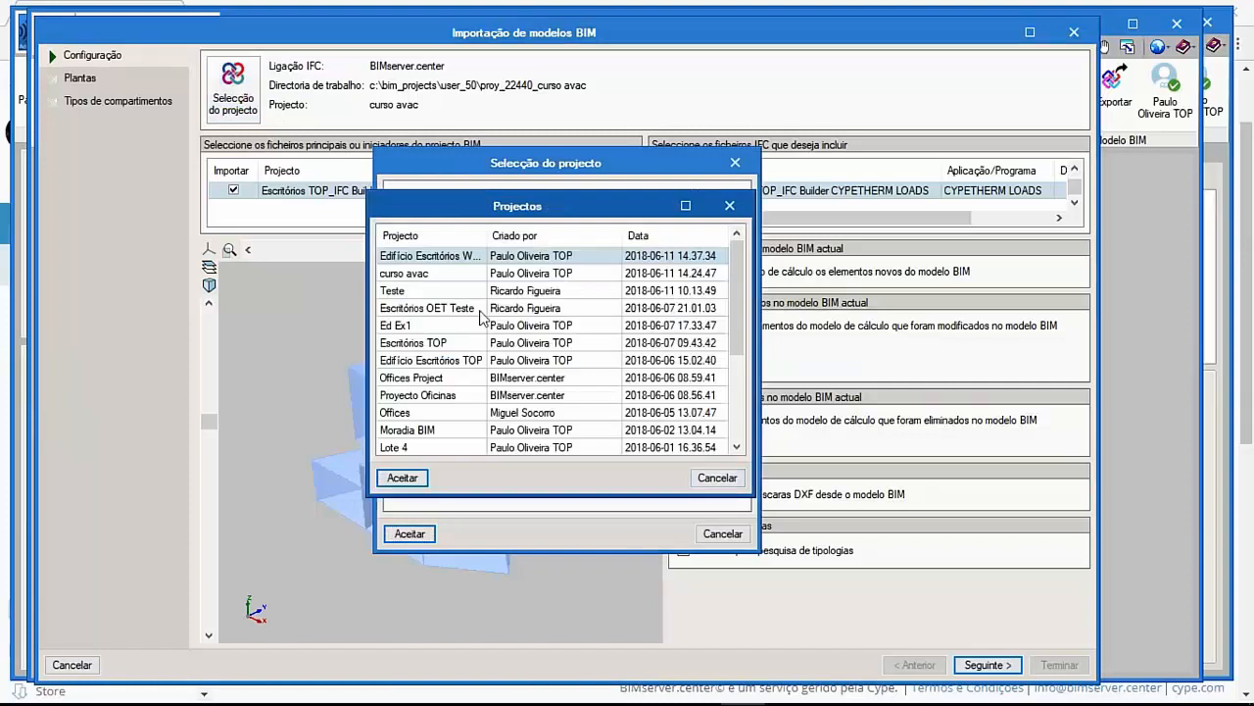
click(423, 486)
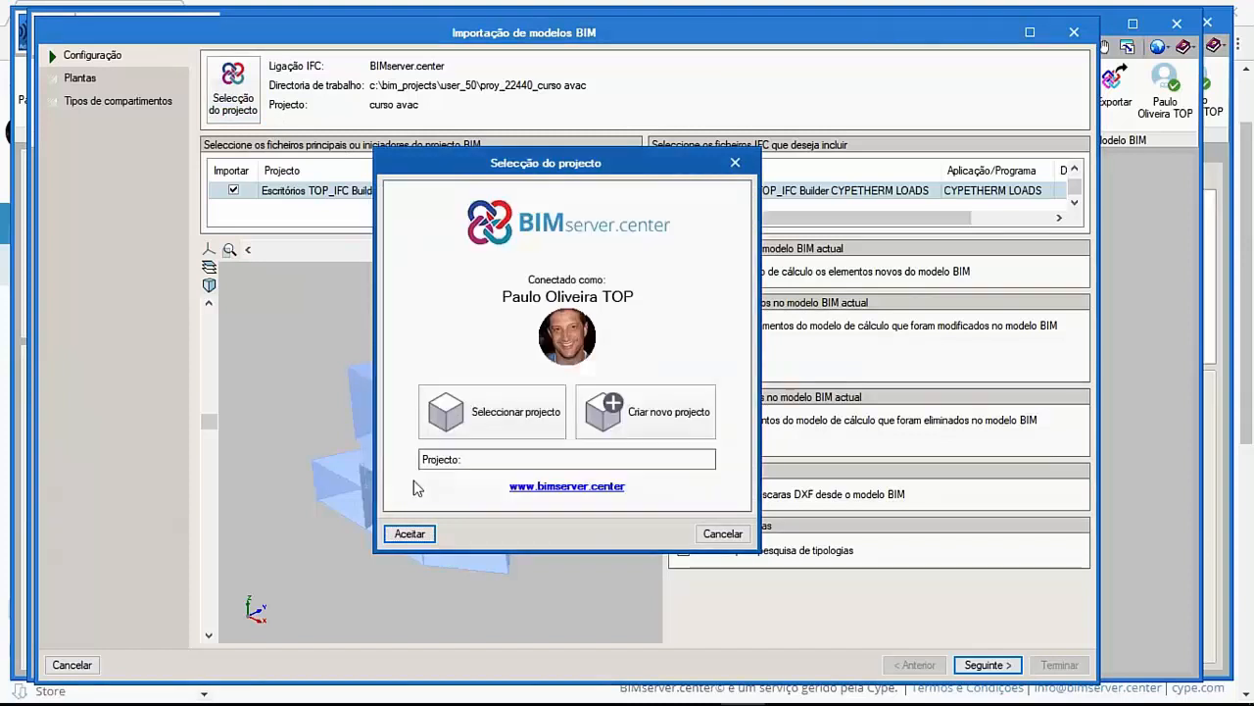
click(422, 535)
Complete the BIM model import with all floors from Cobertura to Fundação included.
click(987, 666)
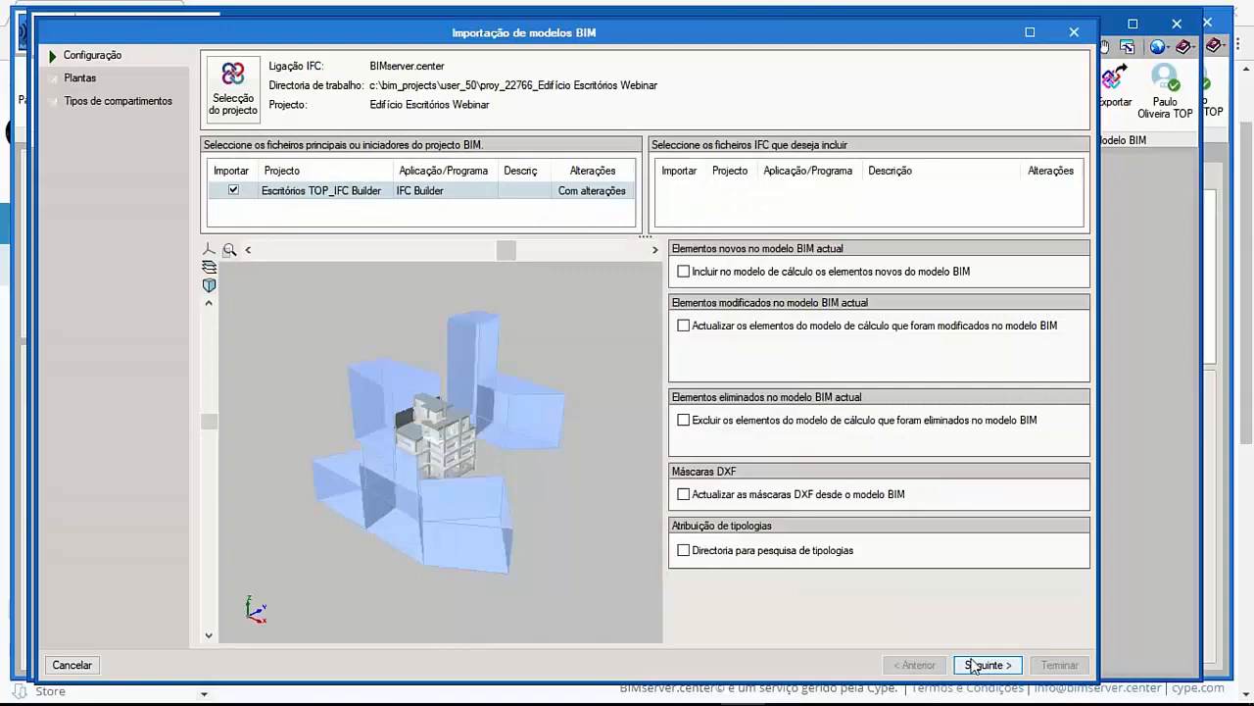
click(987, 665)
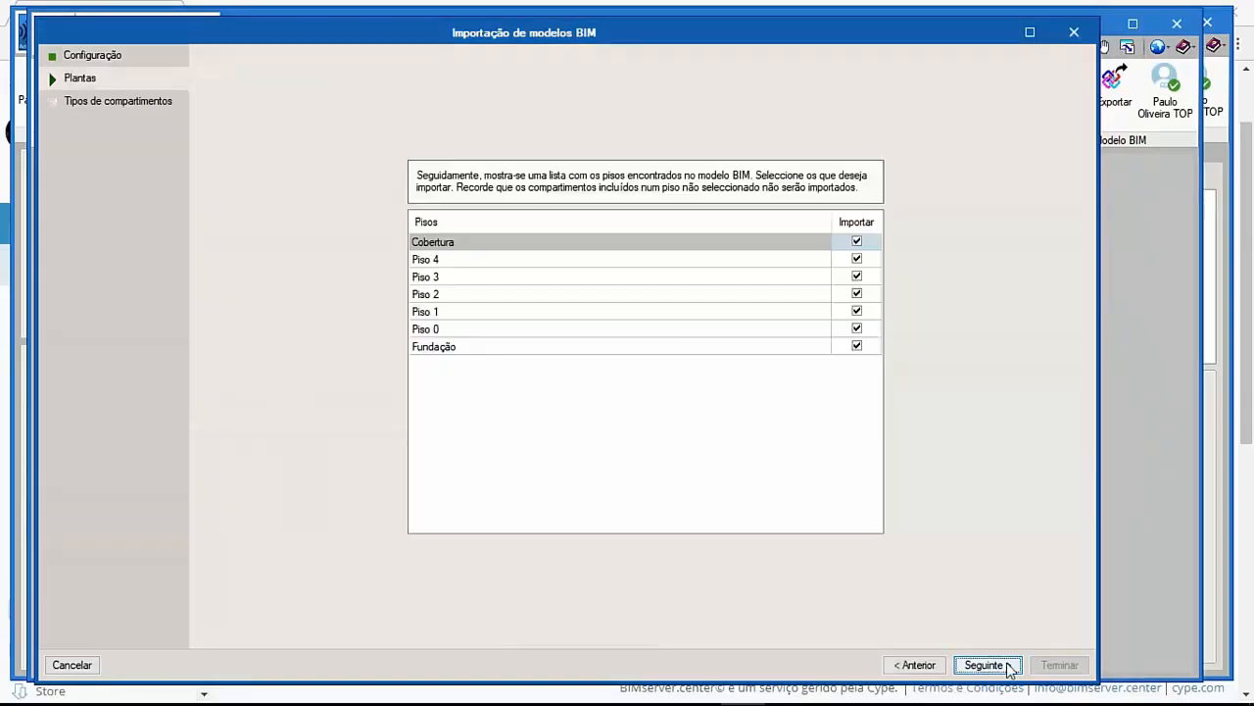
click(989, 665)
click(1058, 664)
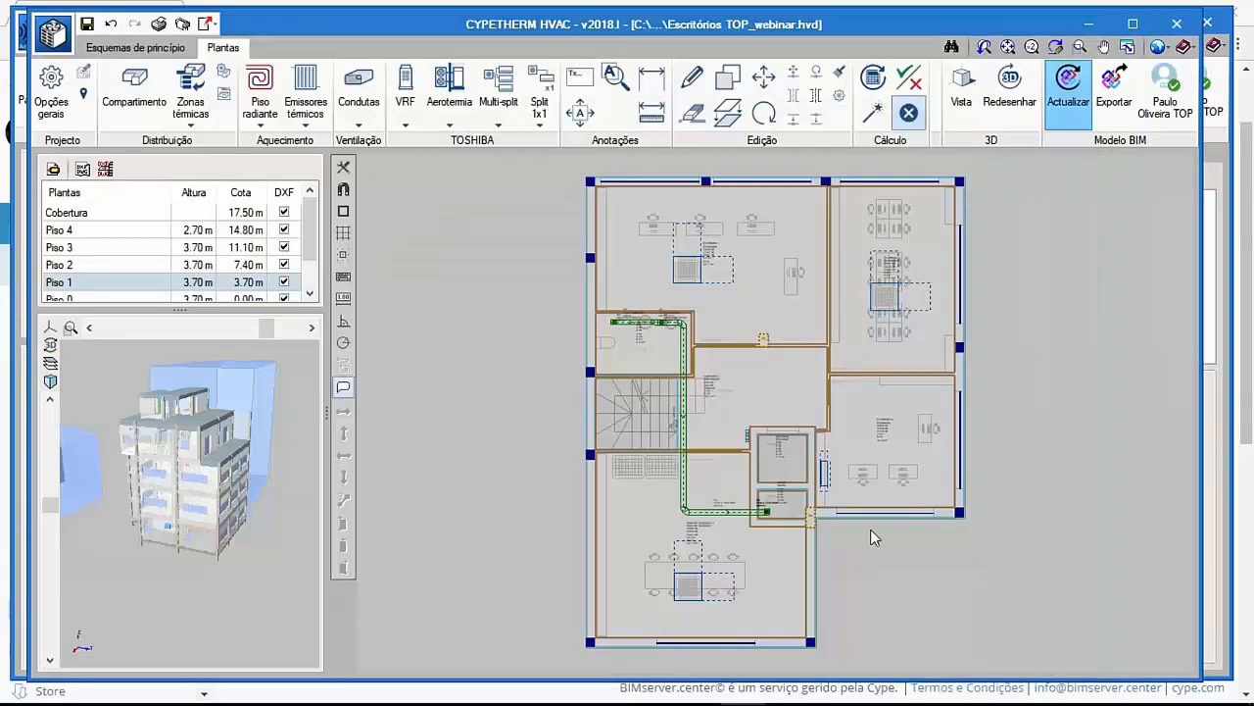
click(634, 500)
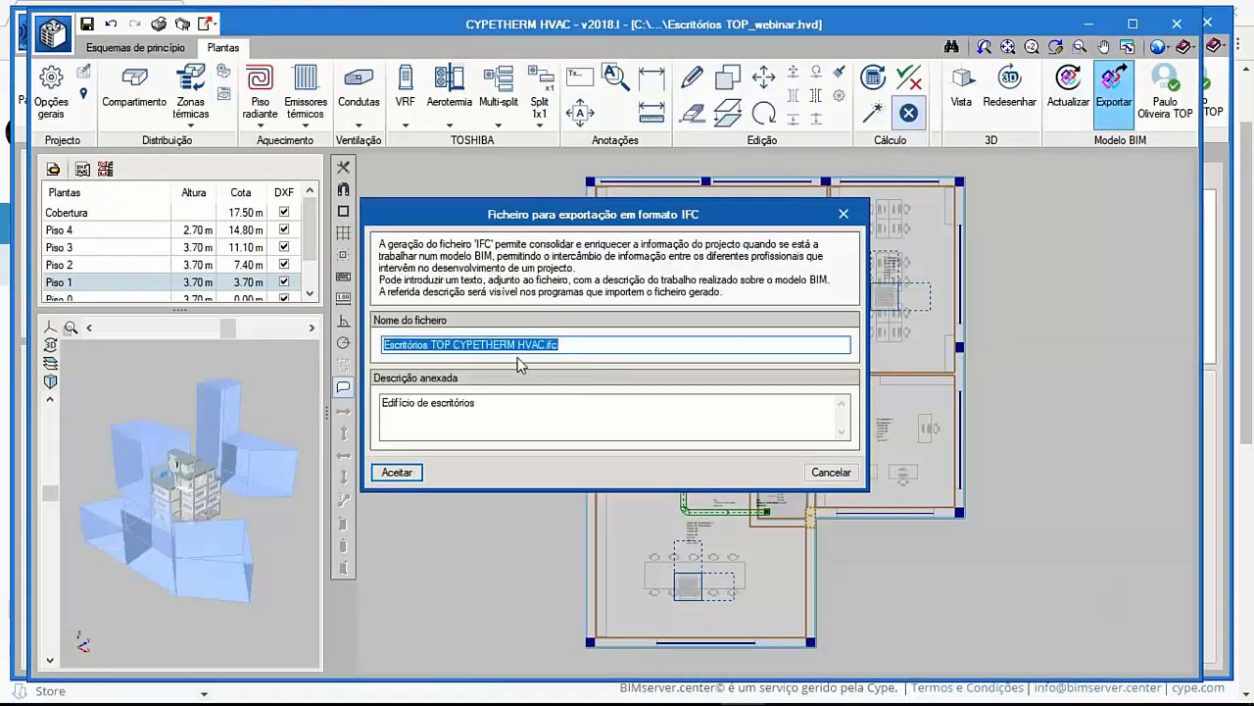
Export the HVAC model as "Escritórios TOP CYPETHERM HVAC.ifc" with the description "Edifício de escritórios".
mouse_move(741, 697)
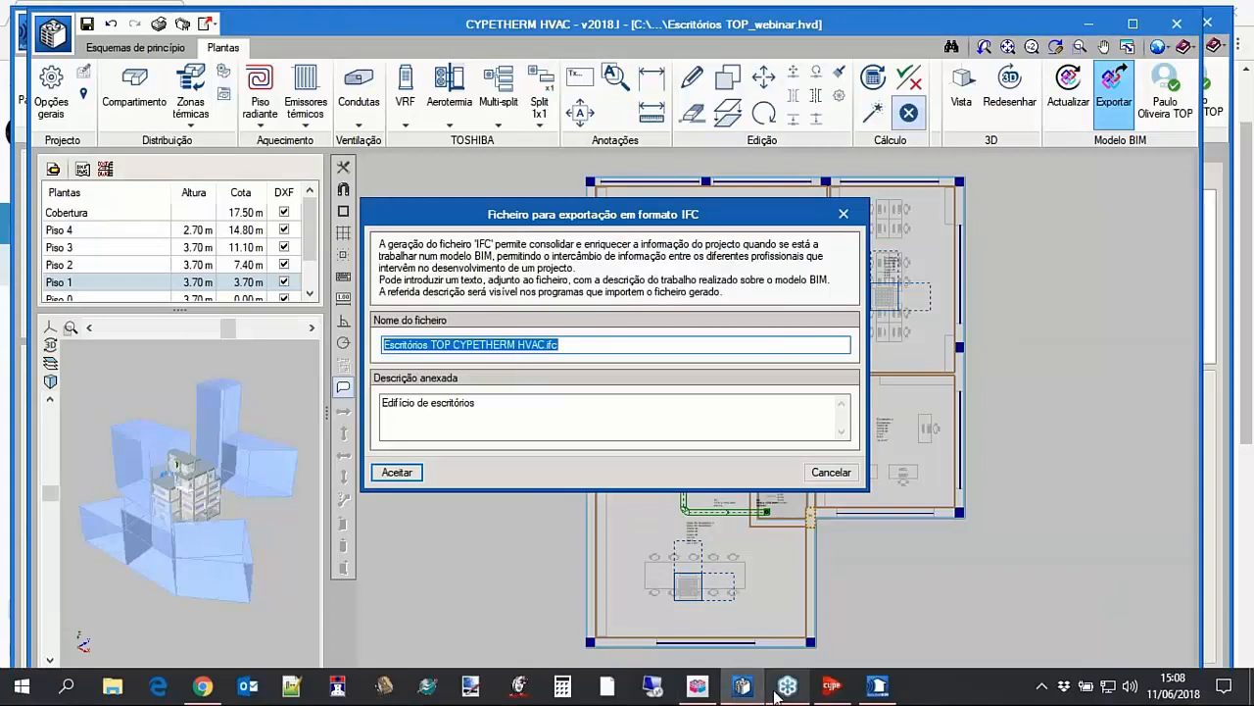
click(711, 694)
click(1180, 26)
click(597, 399)
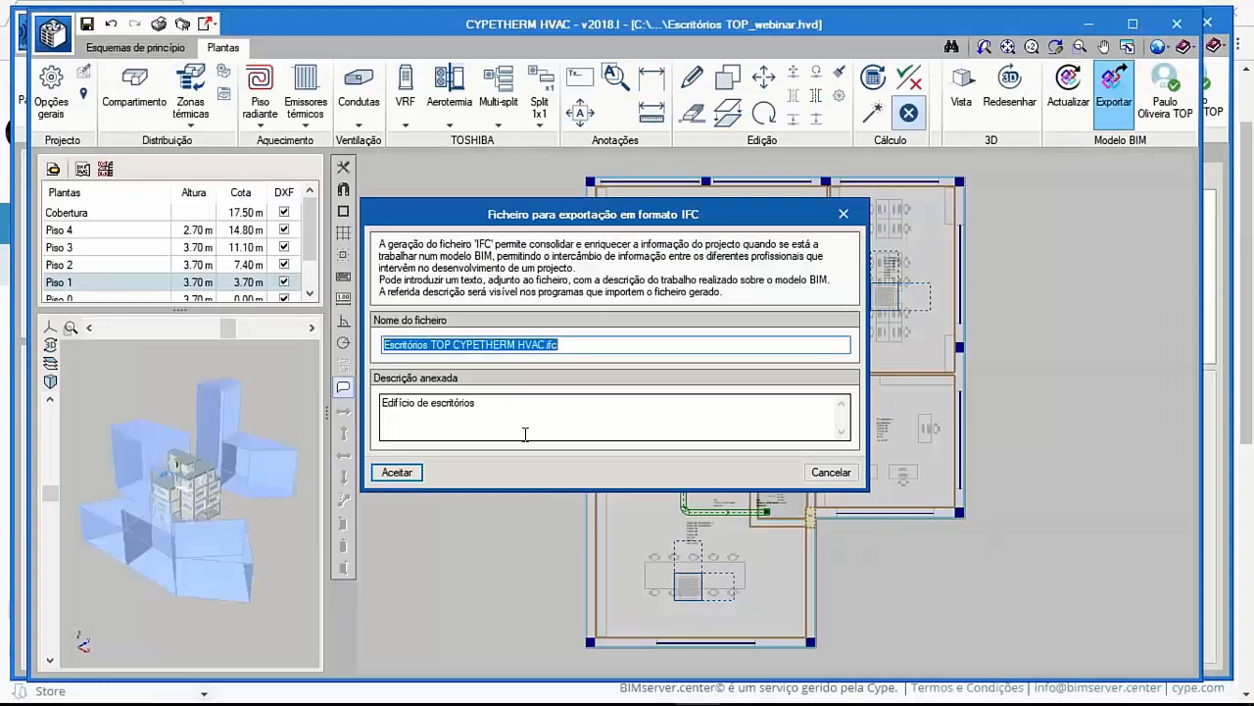
click(397, 472)
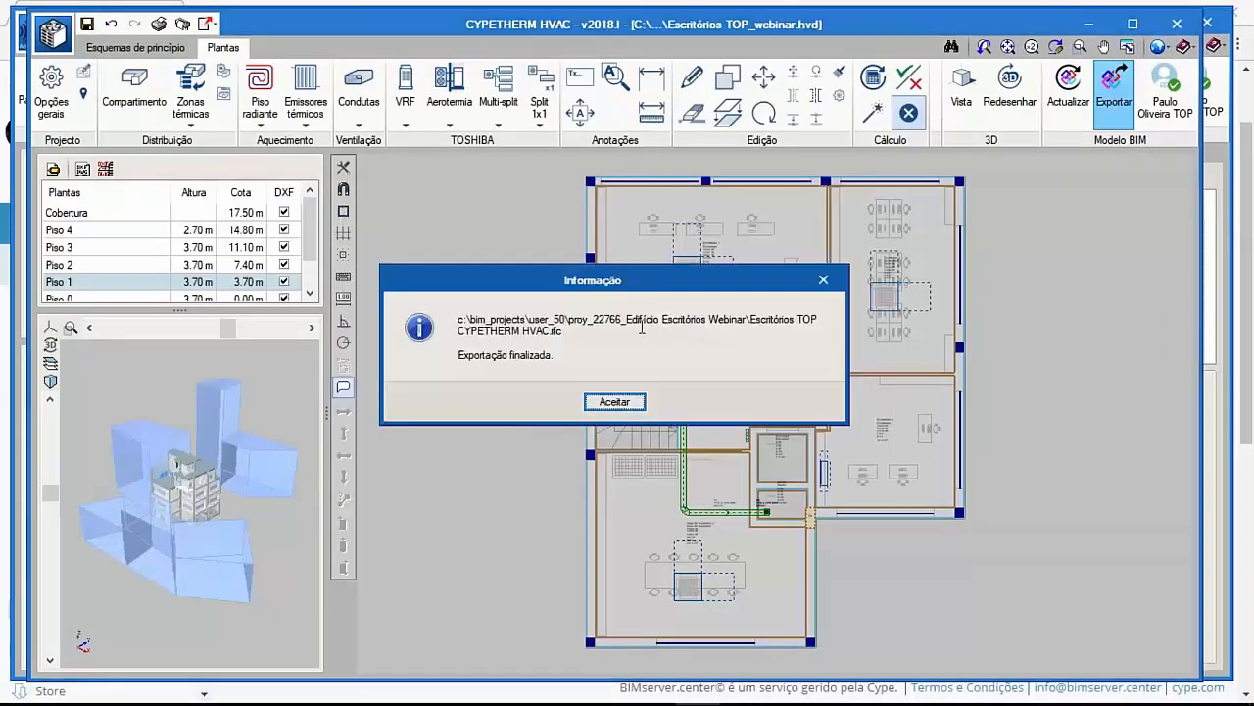
drag(624, 319, 751, 314)
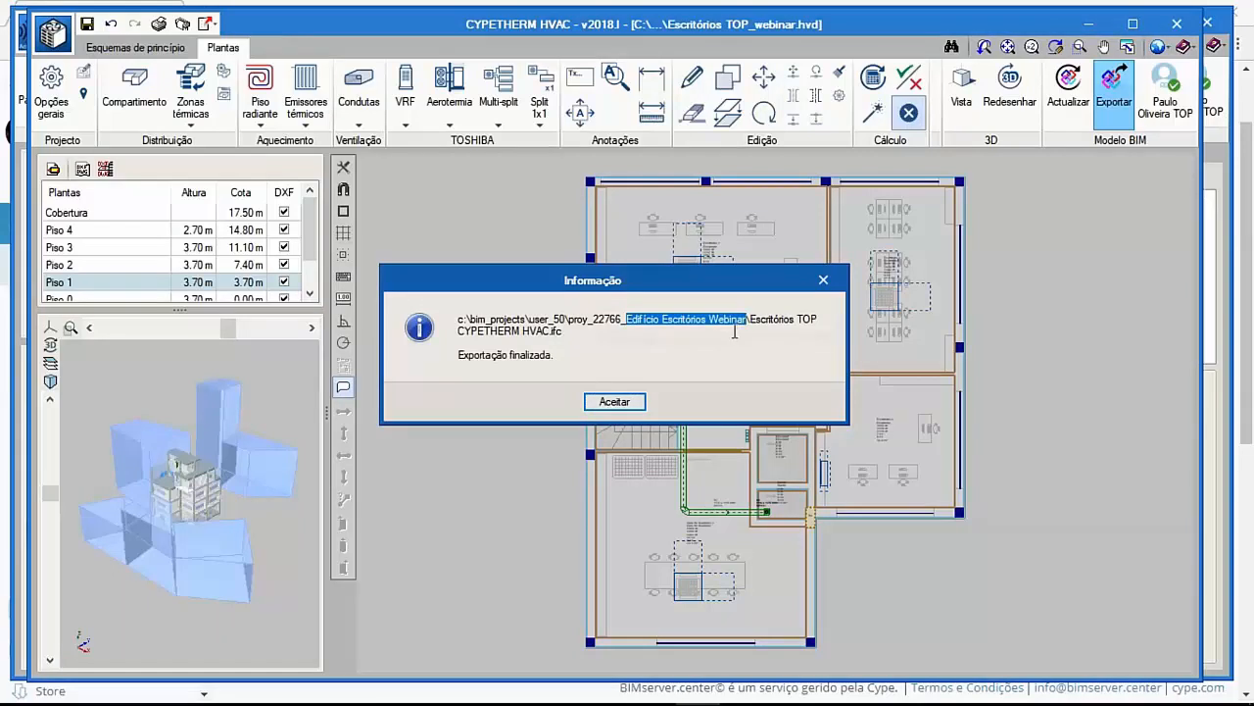
click(641, 400)
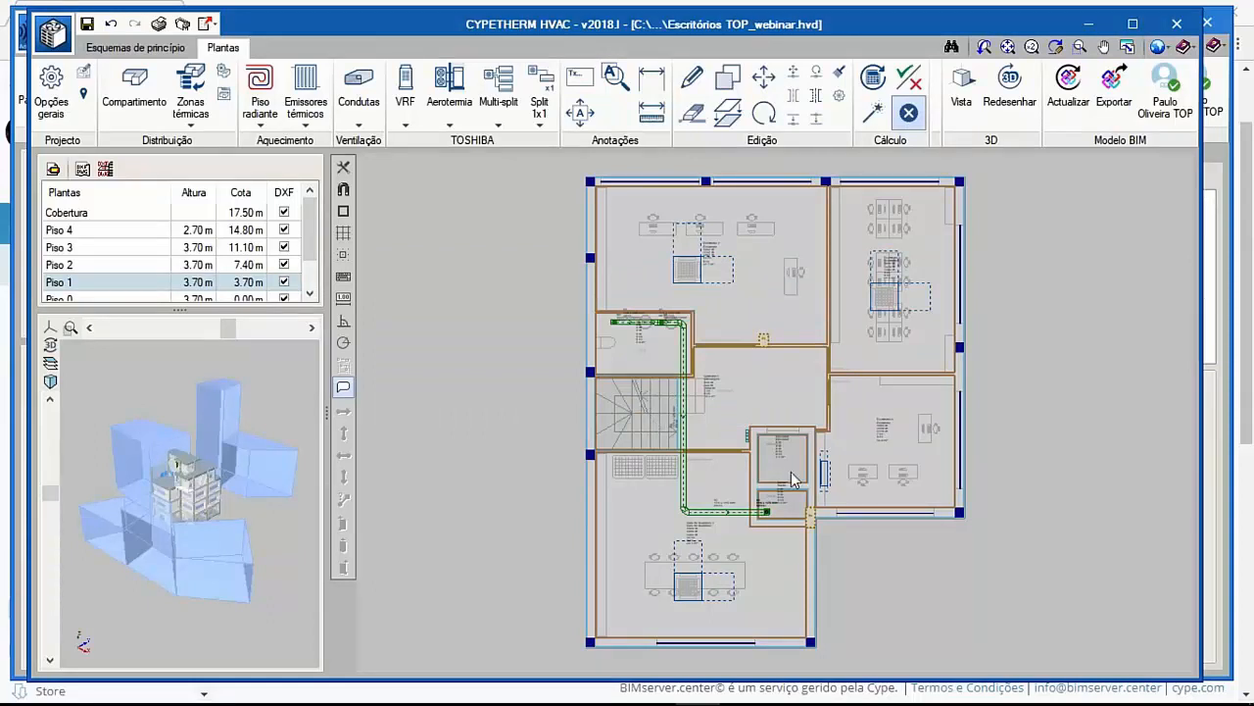
Check the background applications and switch from CYPETHERM HVAC to the AcoubatBIM project.
click(1042, 689)
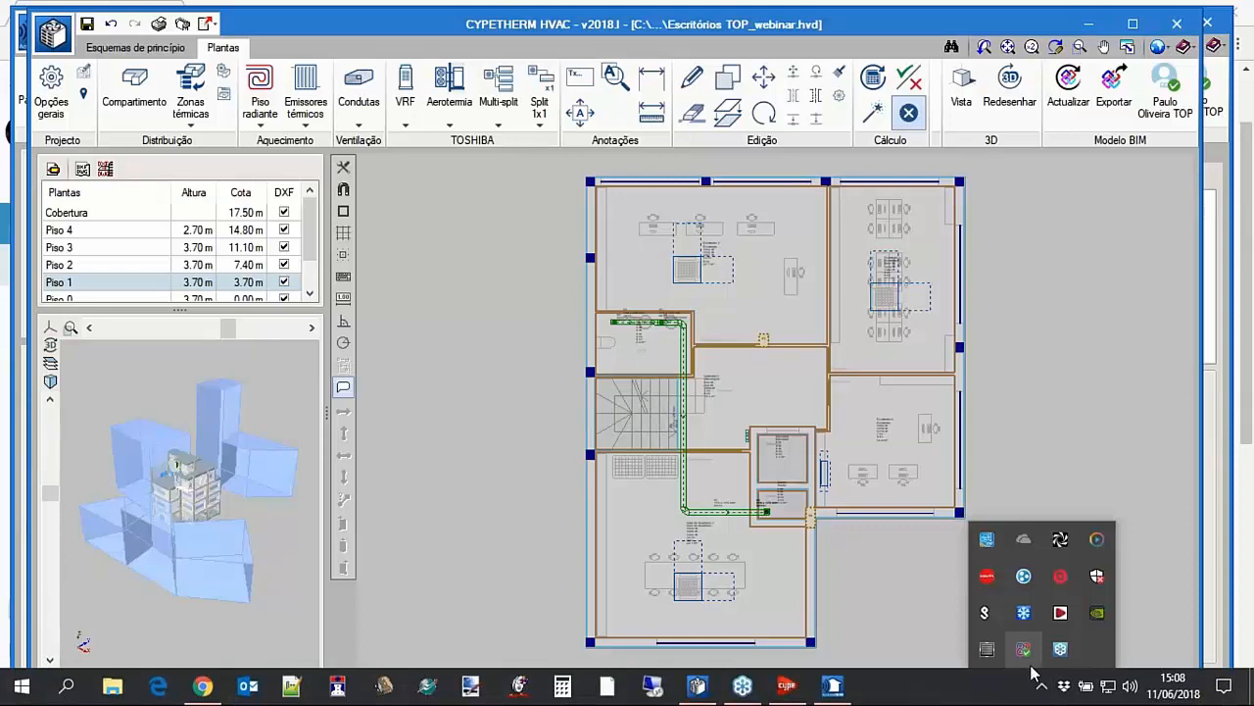
click(1040, 685)
click(1088, 22)
Update the acoustic project from the BIM model, including the "Escritórios TOP CYPETHERM HVAC" IFC file.
click(1141, 84)
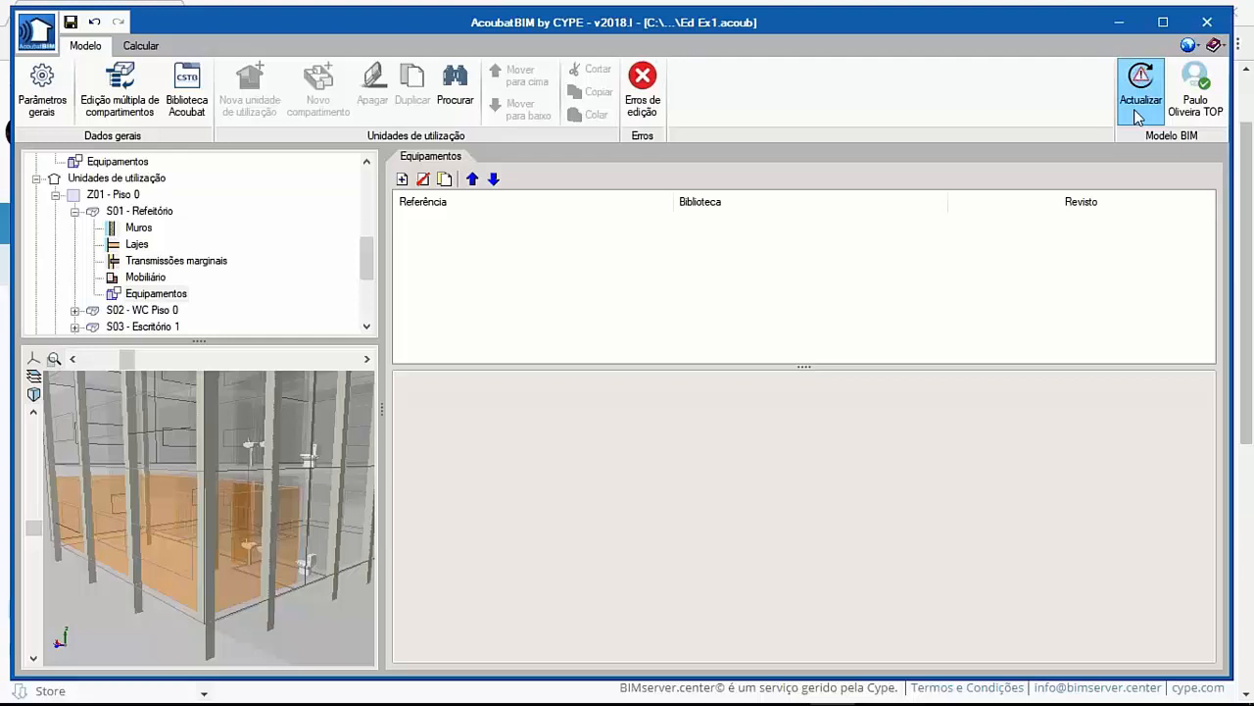
click(1136, 115)
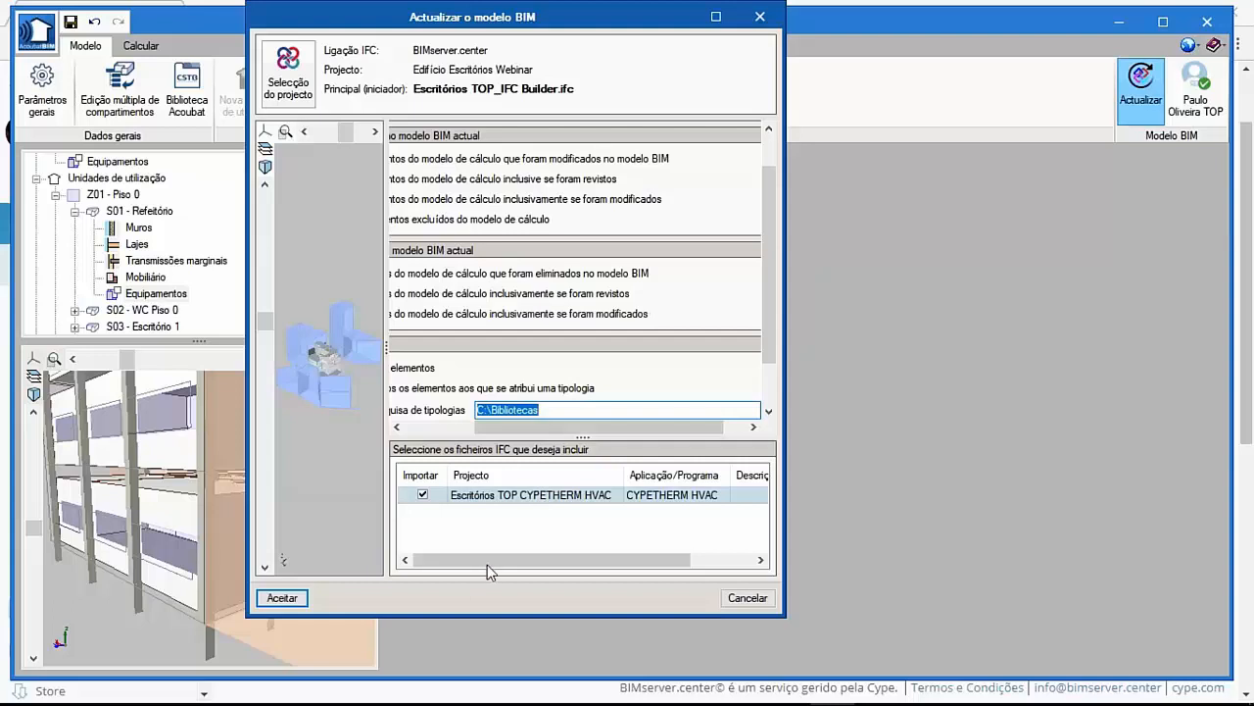
click(288, 598)
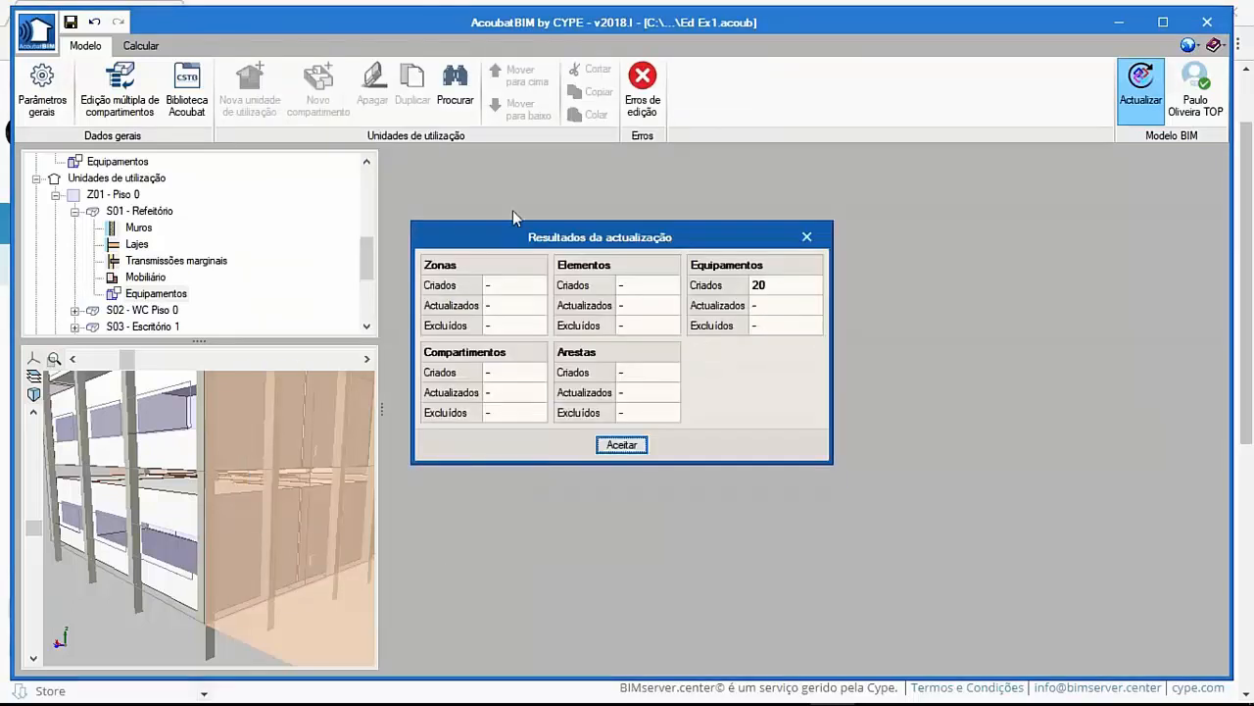
click(632, 449)
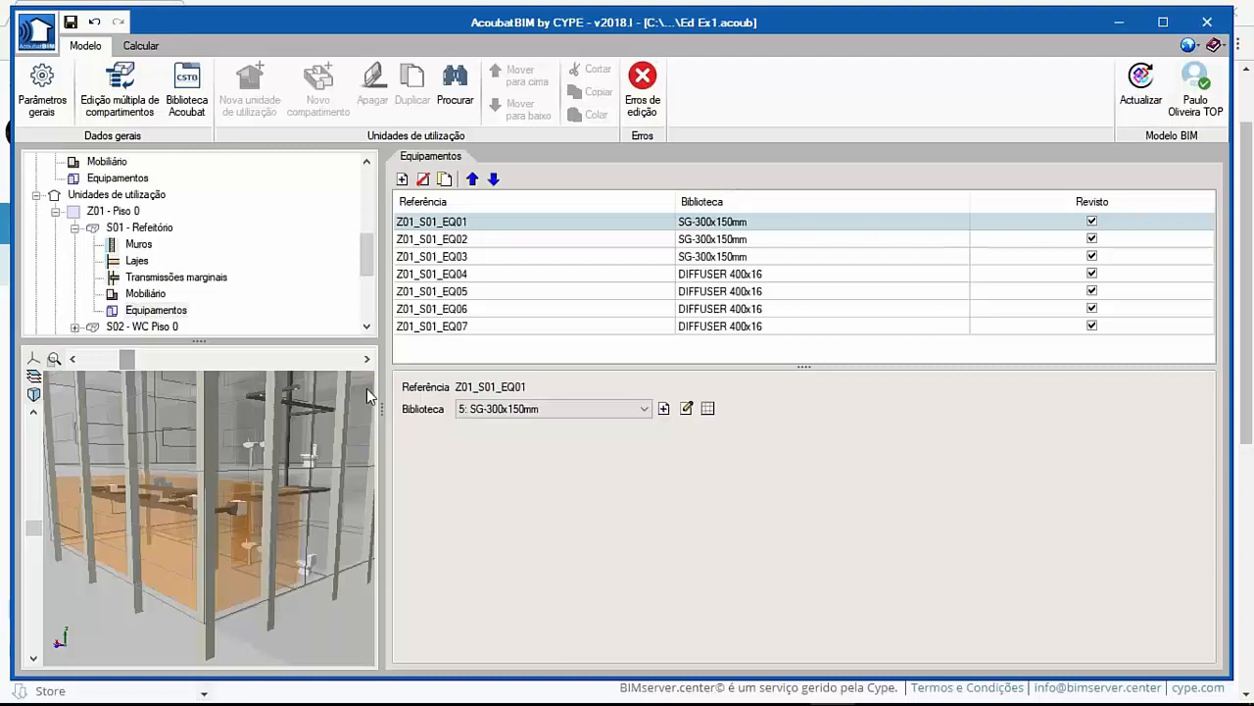
Examine the imported ducts and equipment around the Refeitório in an enlarged 3D view of the building.
drag(199, 341, 225, 211)
drag(387, 410, 614, 409)
scroll(357, 468, up, 10)
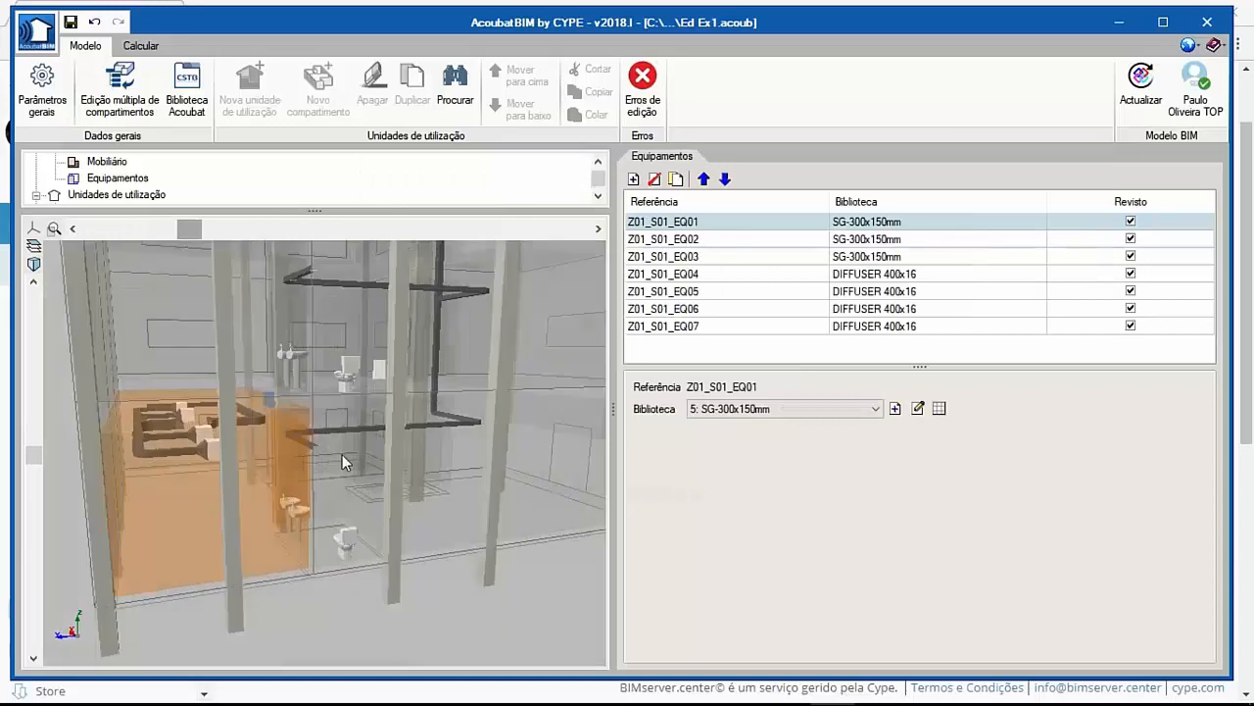
scroll(273, 392, up, 8)
scroll(274, 392, down, 3)
drag(281, 522, 389, 501)
scroll(288, 493, down, 5)
middle_drag(287, 492, 338, 462)
drag(338, 462, 351, 487)
drag(365, 380, 423, 368)
scroll(341, 405, down, 3)
drag(341, 405, 245, 284)
Open the equipment library and set the operation of DIFFUSER 400x16 to Contínuo.
drag(314, 210, 314, 460)
scroll(303, 339, up, 3)
click(117, 326)
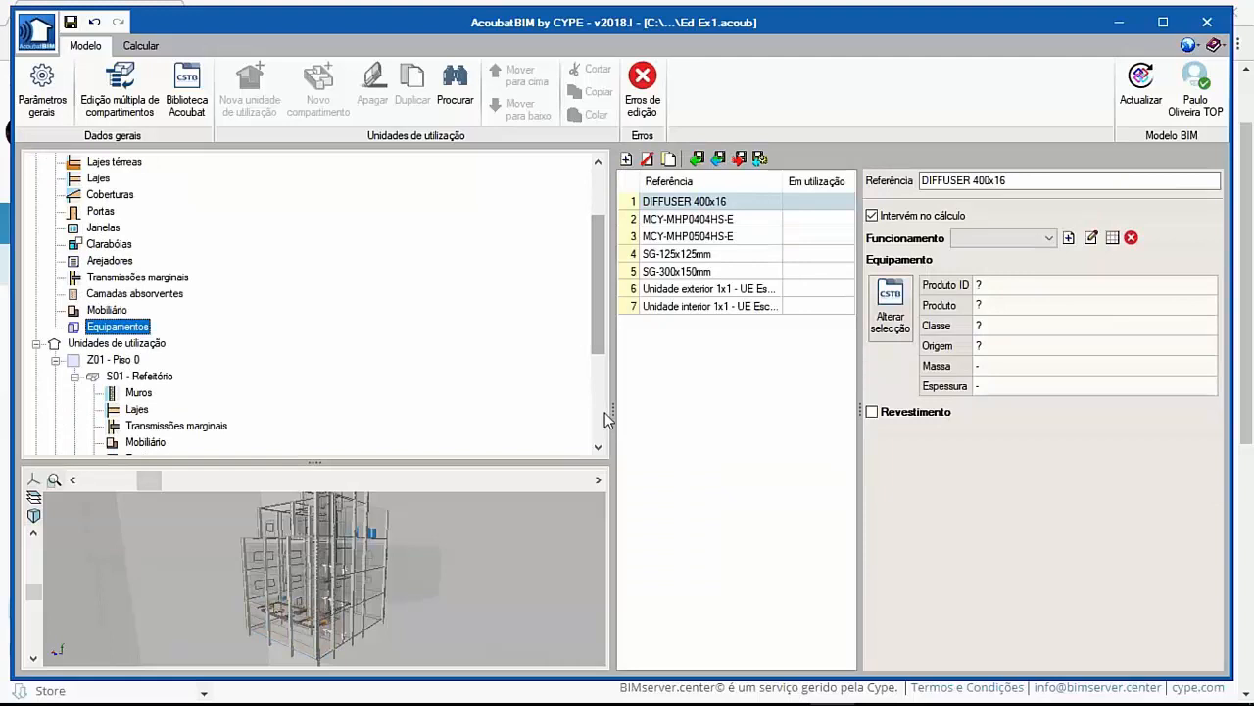
drag(607, 410, 351, 411)
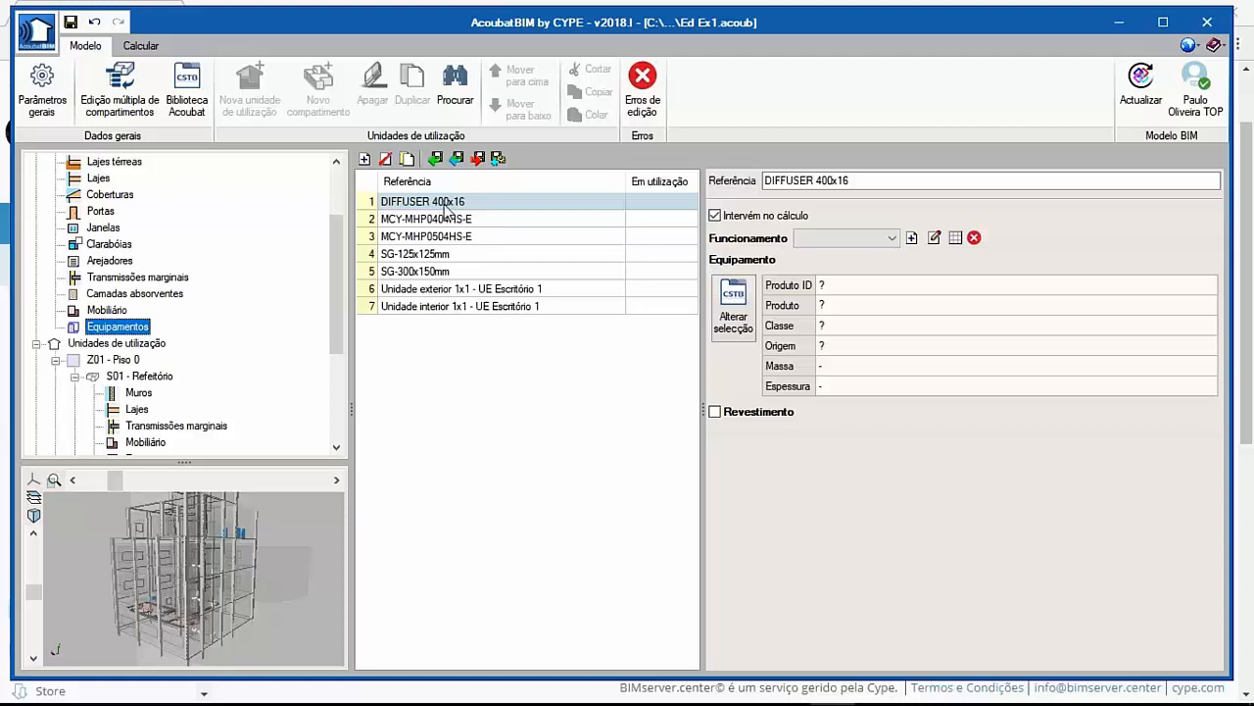
click(862, 239)
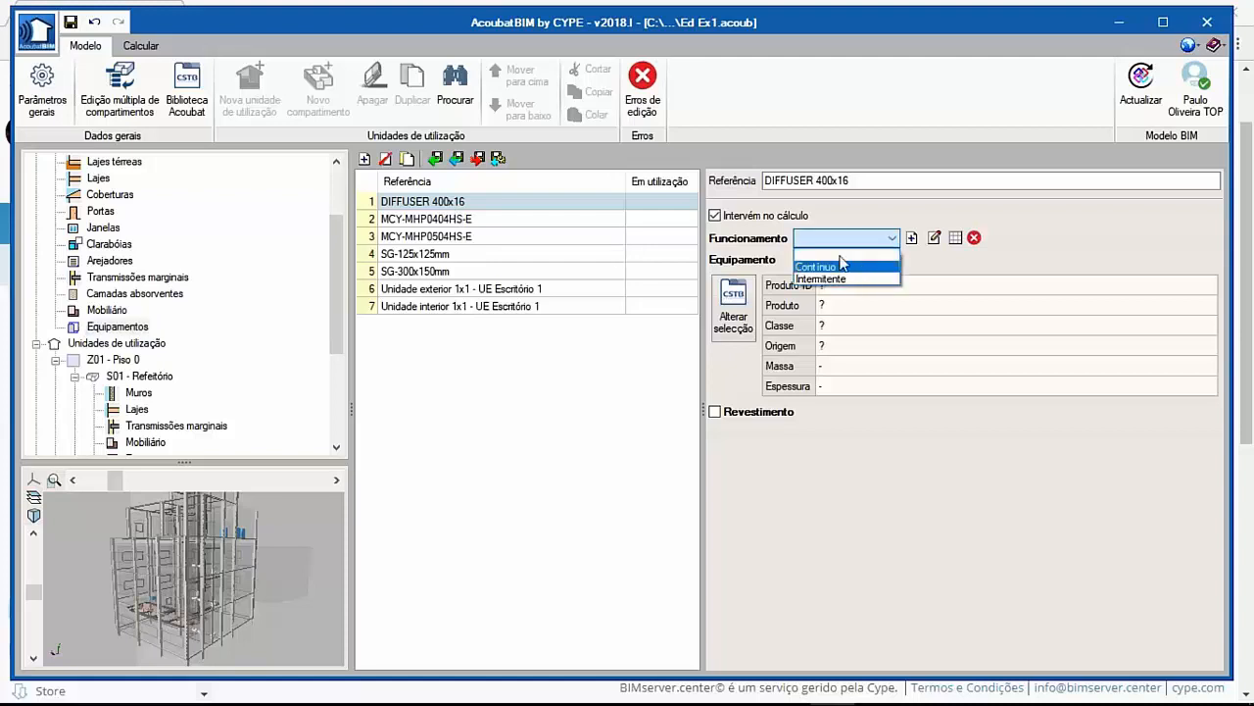
click(848, 268)
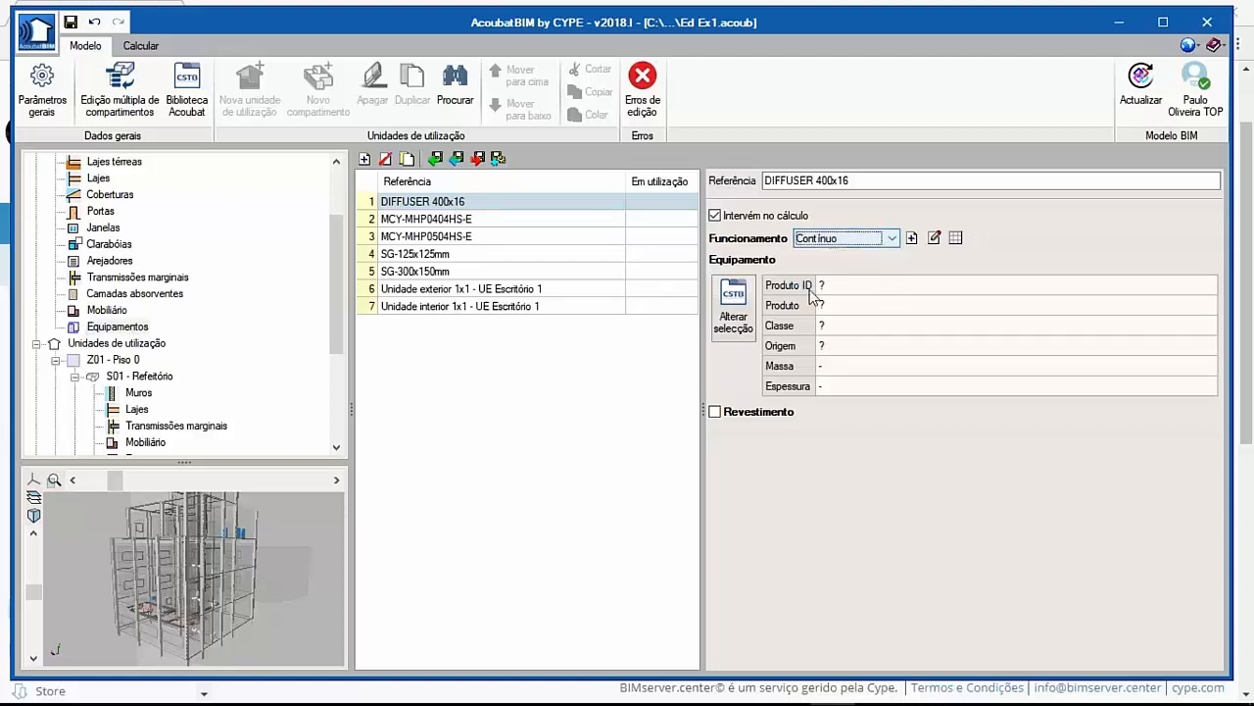
Assign the CSTB traditional product "Grupo de unidades de extração, Lw=28 dB(A)" to DIFFUSER 400x16.
click(733, 307)
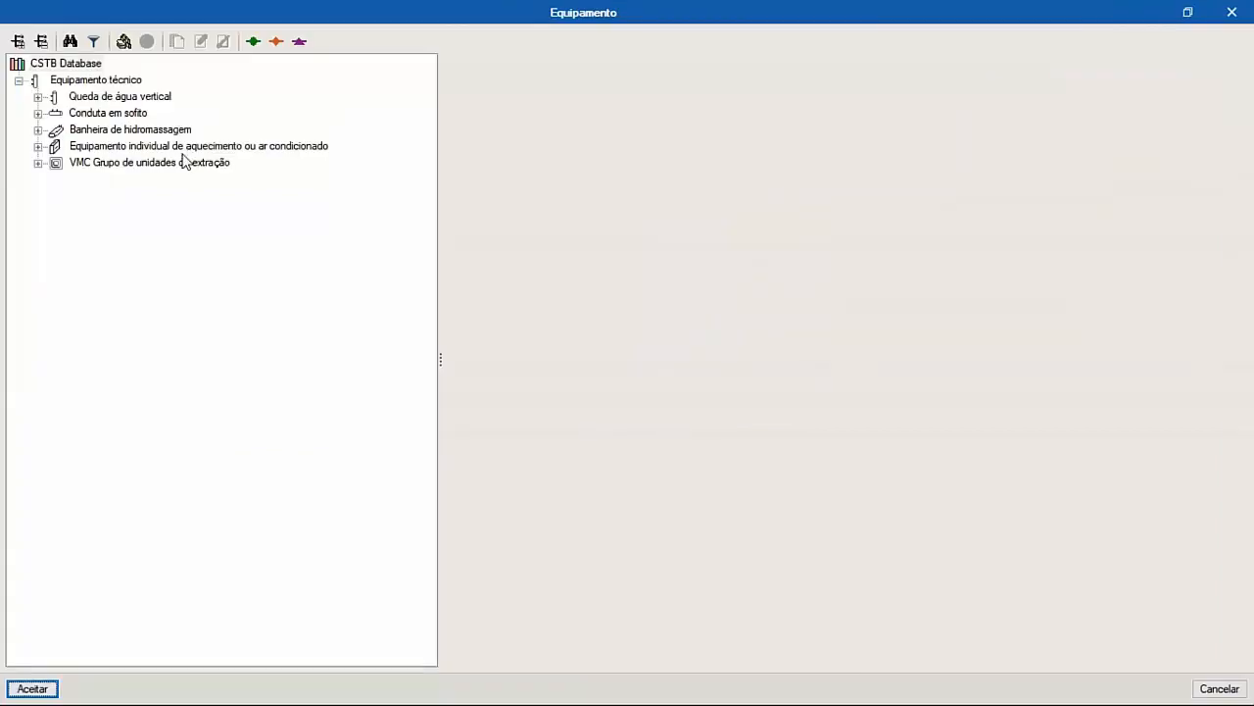
double_click(168, 164)
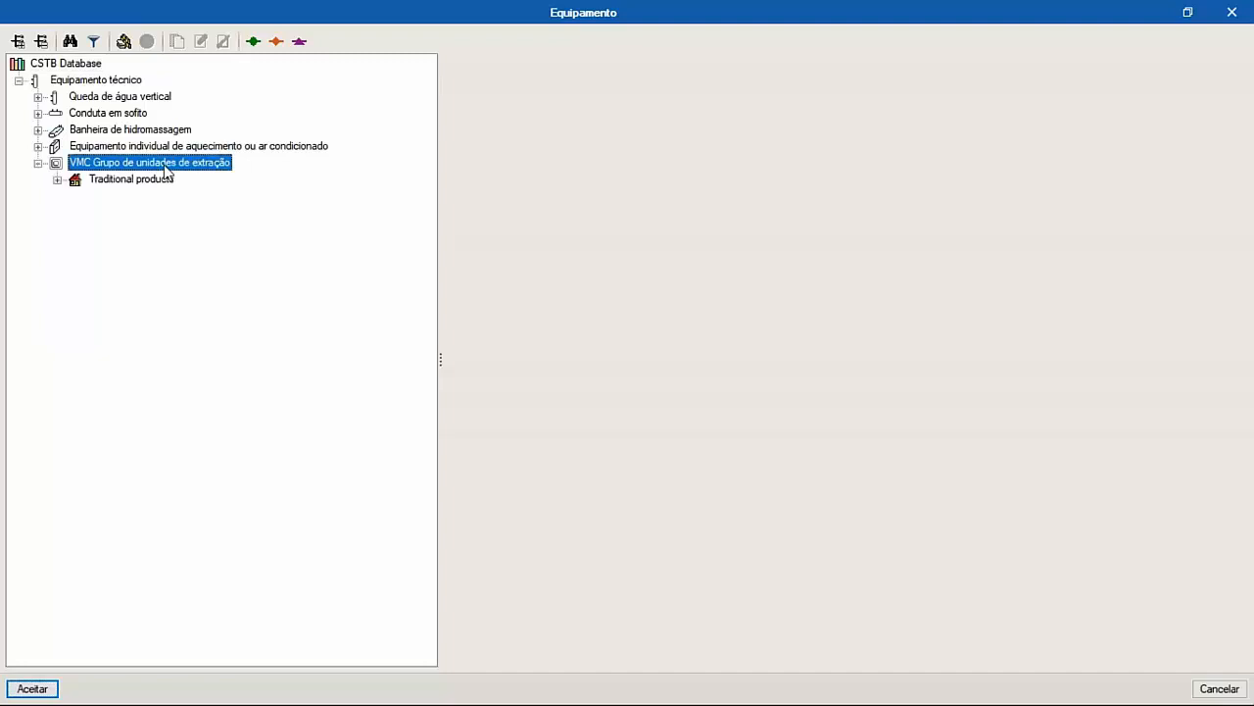
click(212, 200)
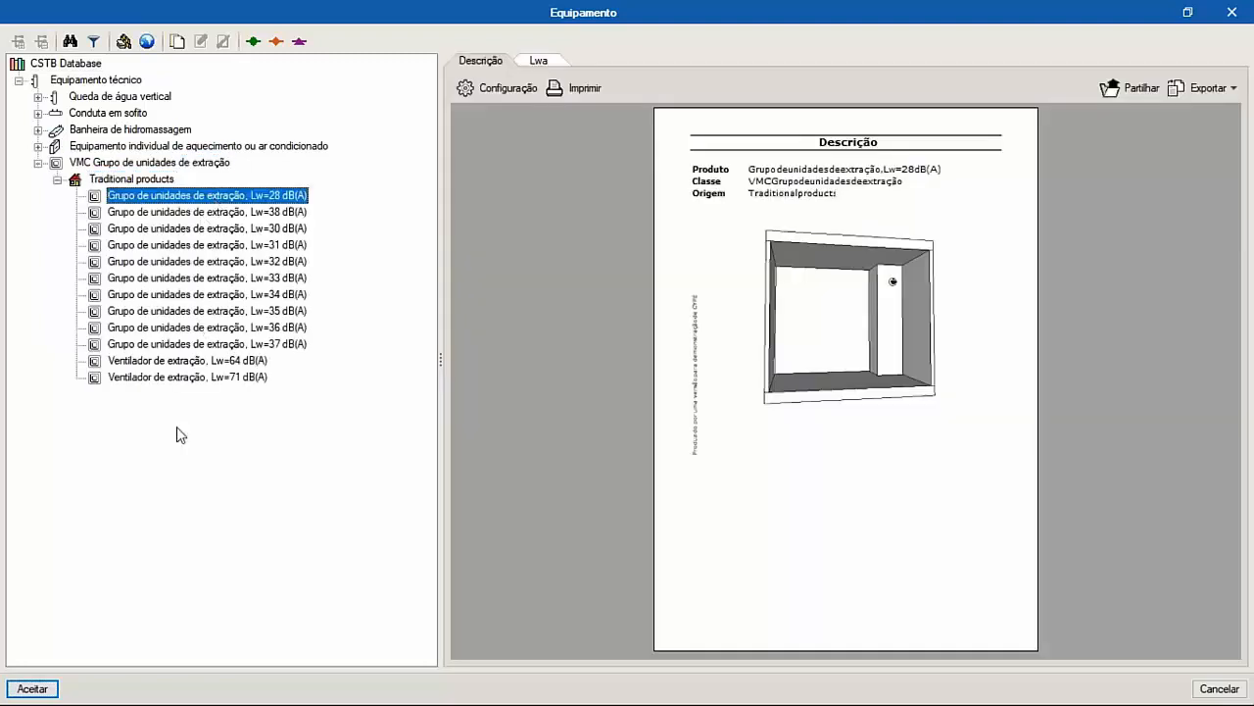
click(39, 688)
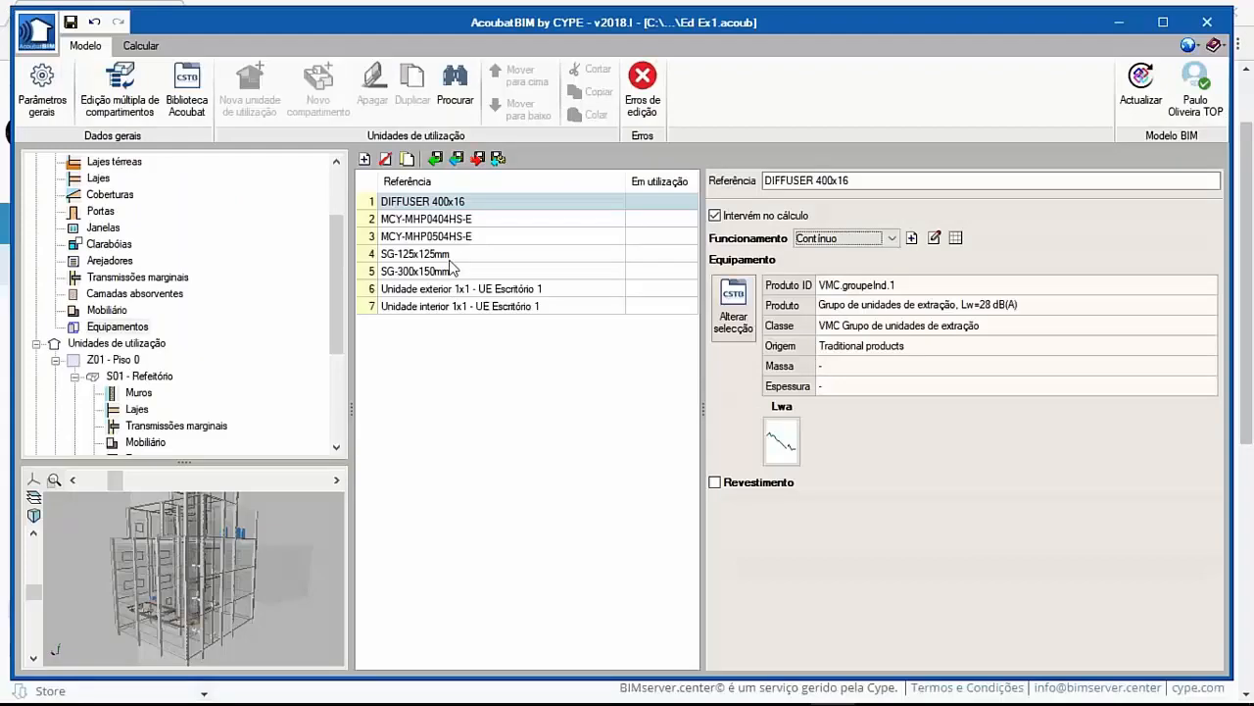
Locate the MCY-MHP0404HS-E units in the 3D model and set that library element's operation to Contínuo.
click(457, 220)
scroll(218, 588, up, 5)
drag(226, 559, 186, 574)
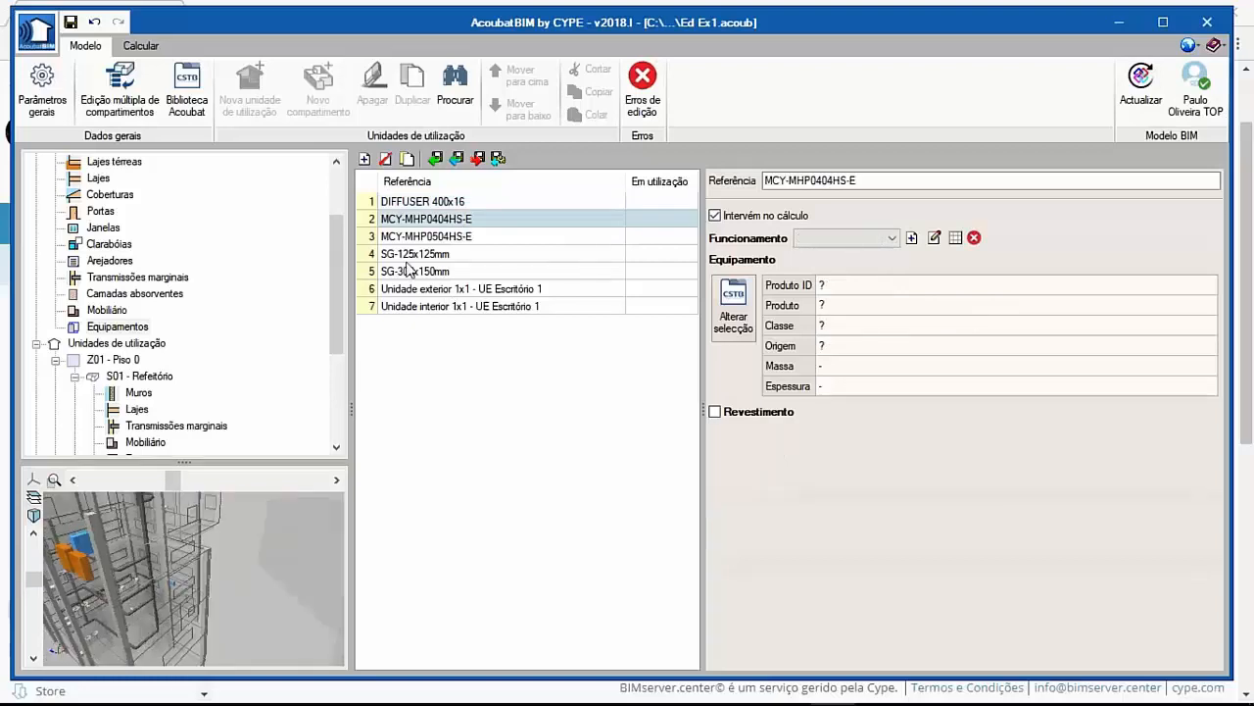
drag(146, 612, 155, 572)
scroll(158, 522, up, 3)
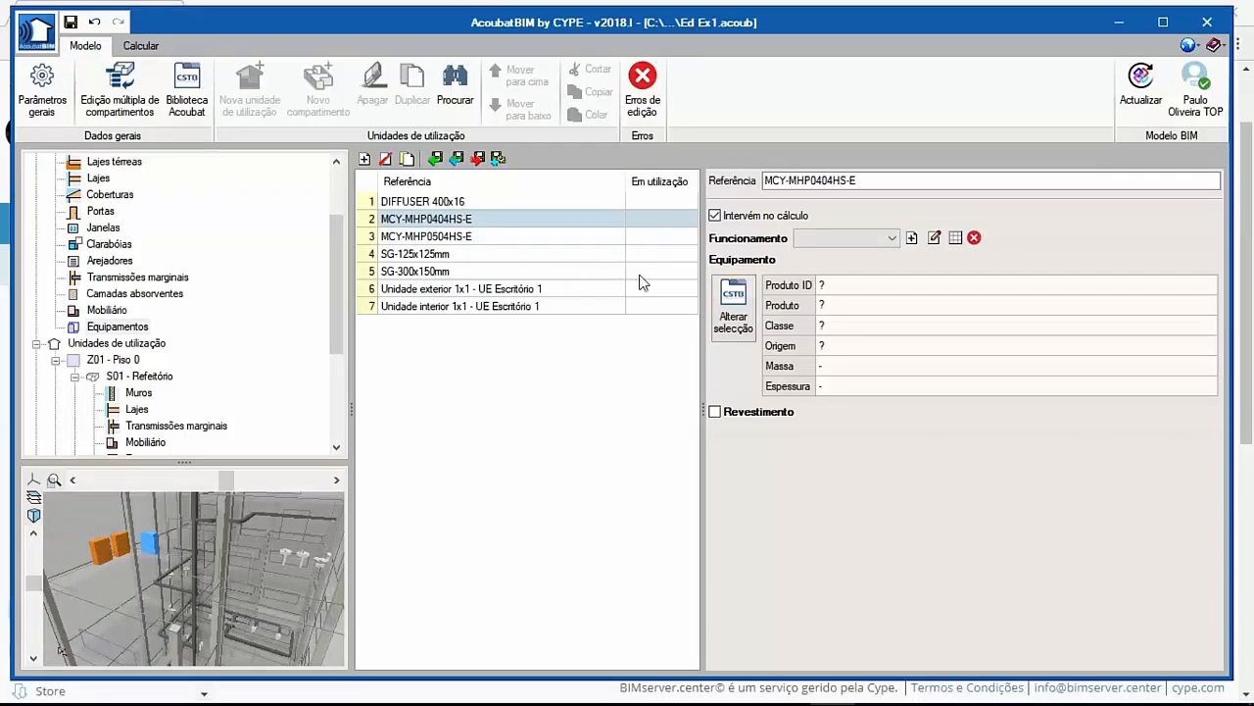
click(887, 238)
click(823, 251)
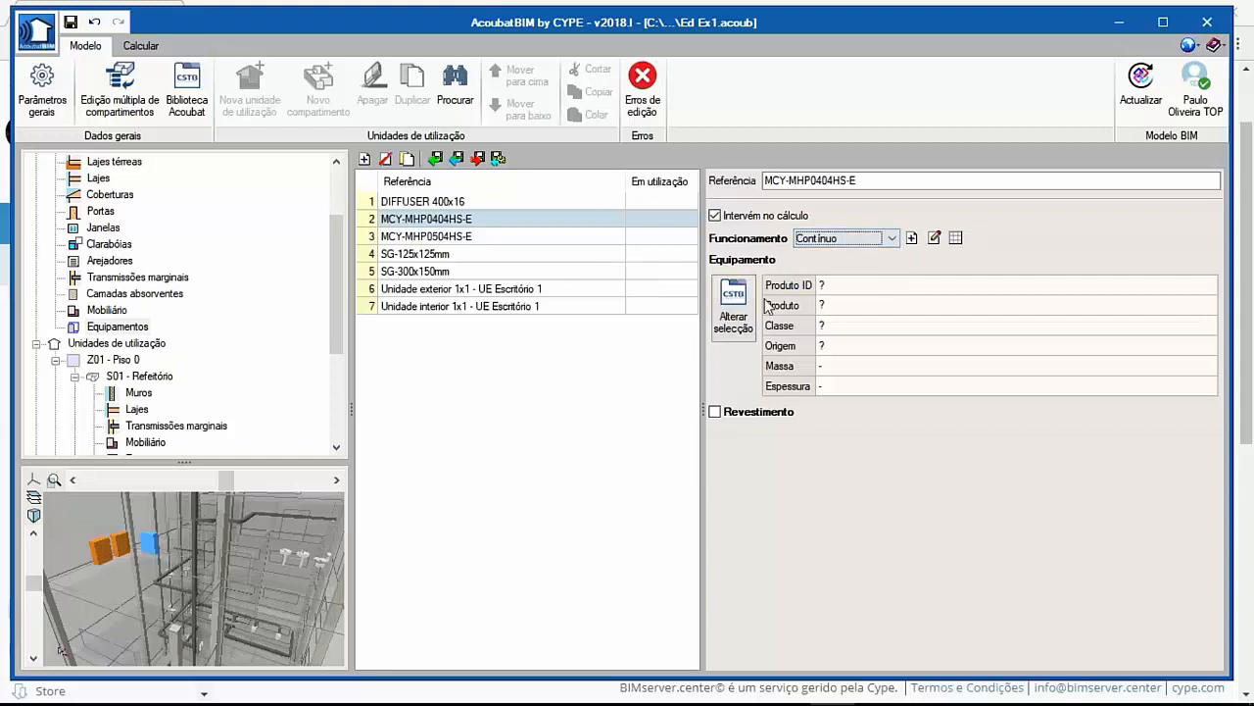
Assign the CSTB traditional product "Bomba de calor - baixa temperatura, Lw=65 dB(A)" to MCY-MHP0404HS-E.
click(734, 312)
double_click(132, 147)
double_click(142, 163)
click(186, 196)
click(45, 688)
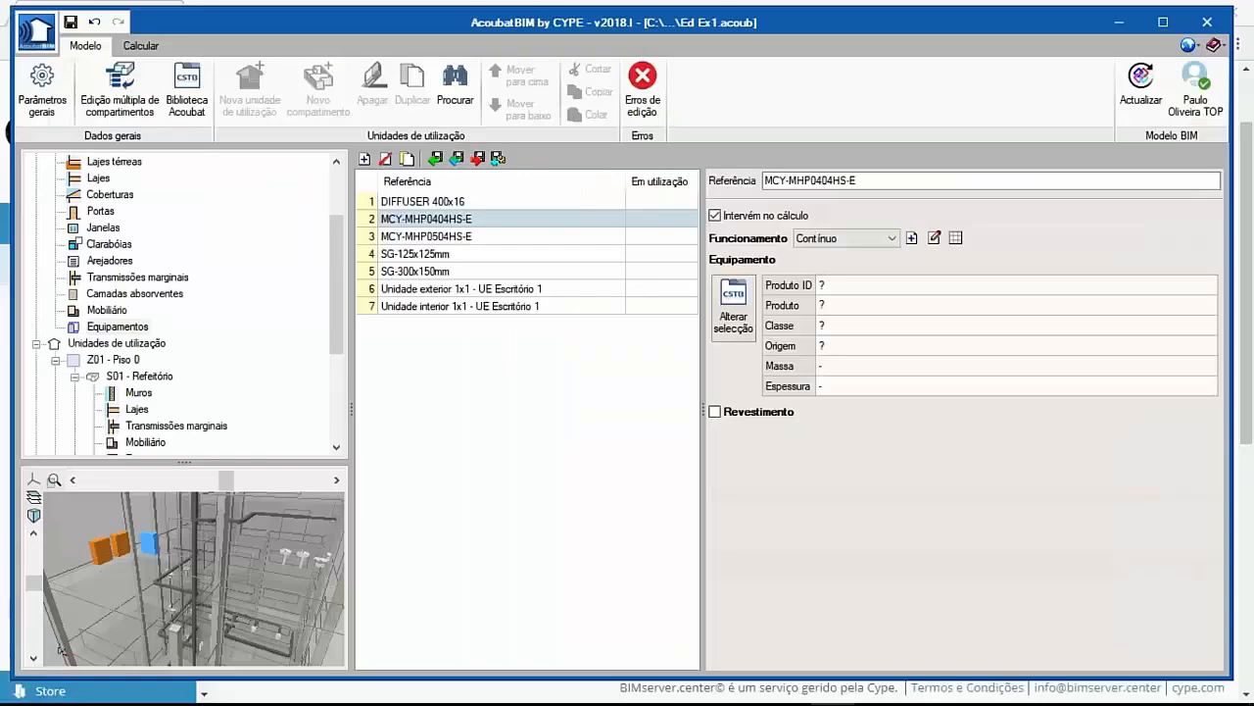
Set MCY-MHP0504HS-E to Contínuo operation and assign it the traditional product "Bomba de calor - baixa temperatura, Lw=65 dB(A)".
click(411, 243)
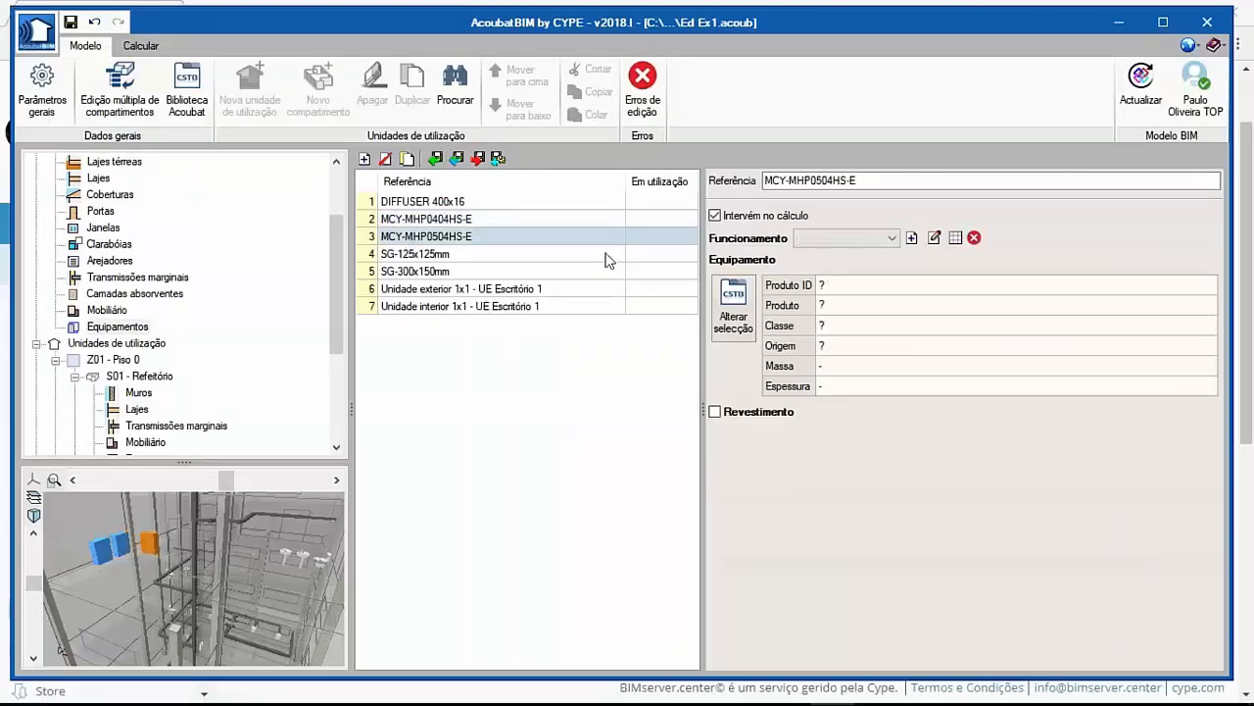
click(819, 238)
click(823, 271)
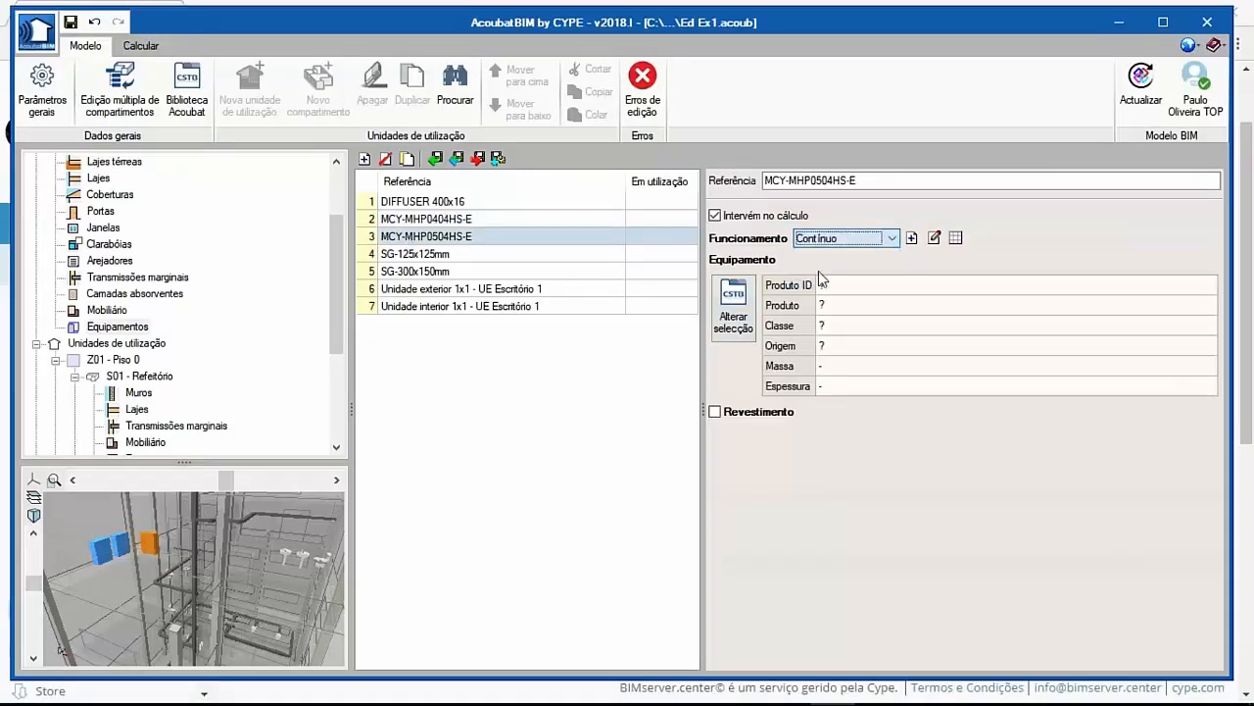
click(733, 307)
double_click(150, 147)
double_click(157, 162)
click(189, 198)
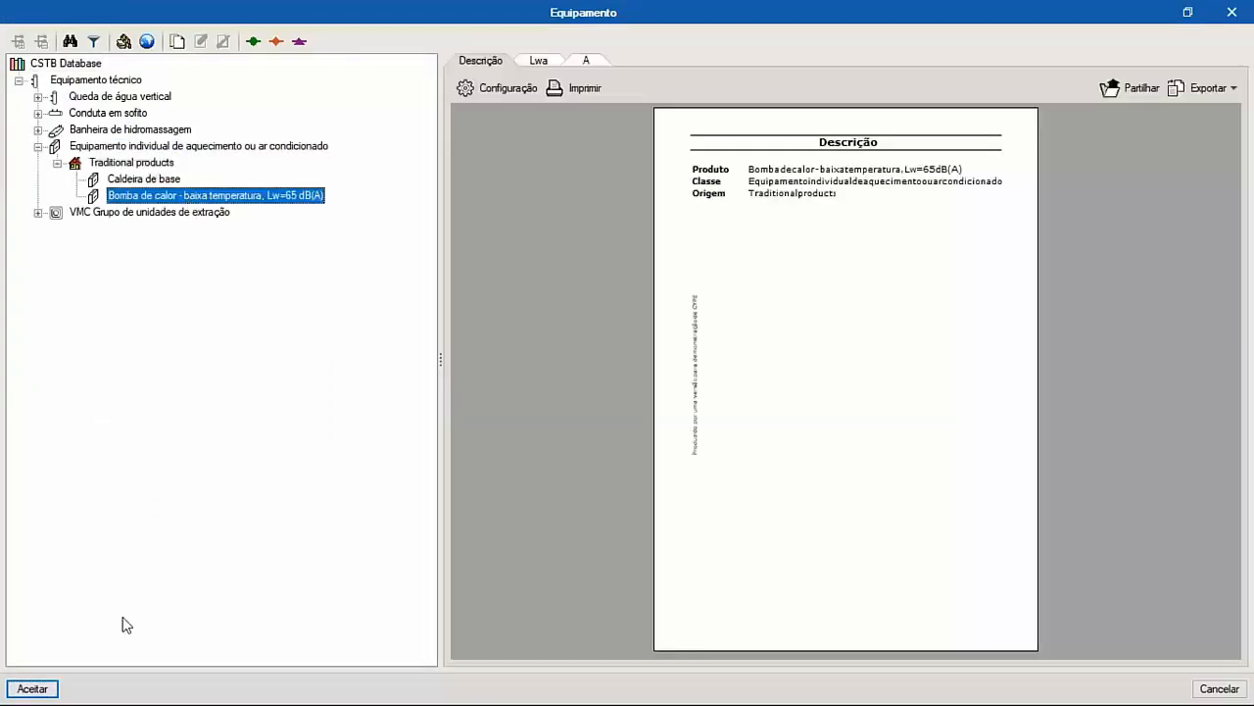
click(35, 688)
Locate the SG-125x125mm grilles on the ducts in the 3D model and set that library element's operation to Contínuo.
click(473, 255)
click(832, 238)
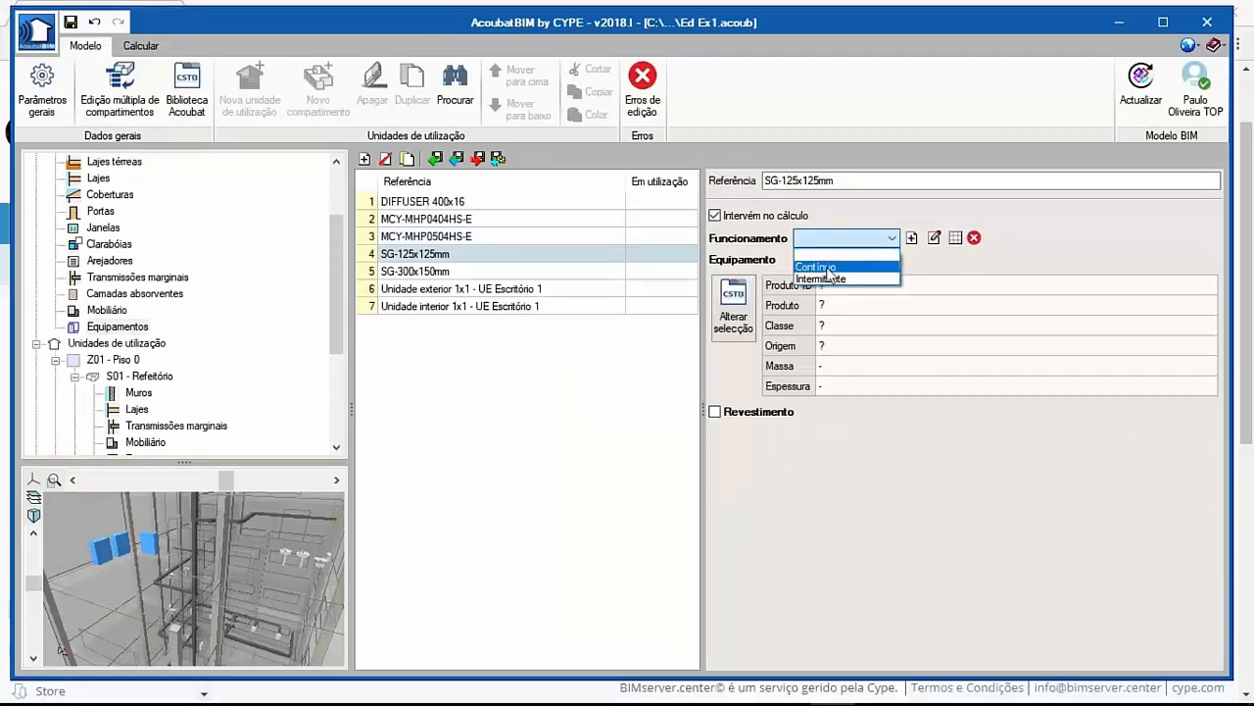
click(294, 538)
drag(281, 538, 248, 569)
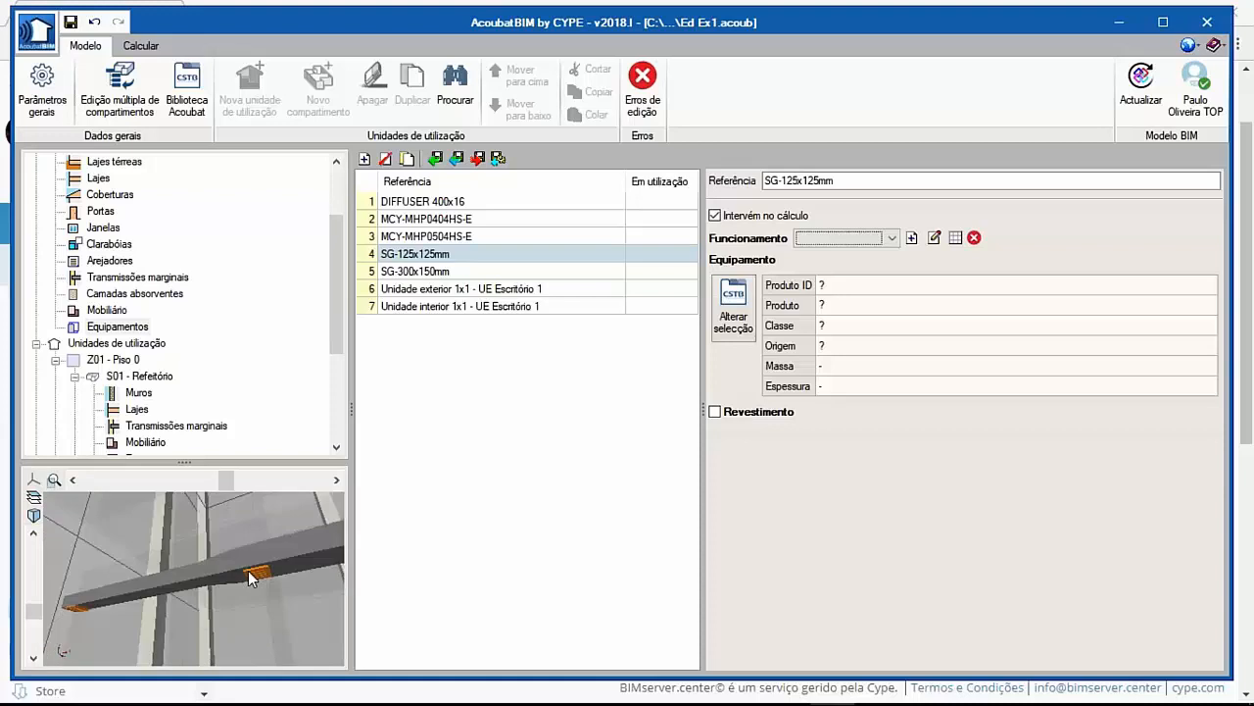
click(867, 237)
click(866, 267)
Assign the CSTB traditional product "Grupo de unidades de extração, Lw=28 dB(A)" to SG-125x125mm.
click(733, 309)
double_click(168, 163)
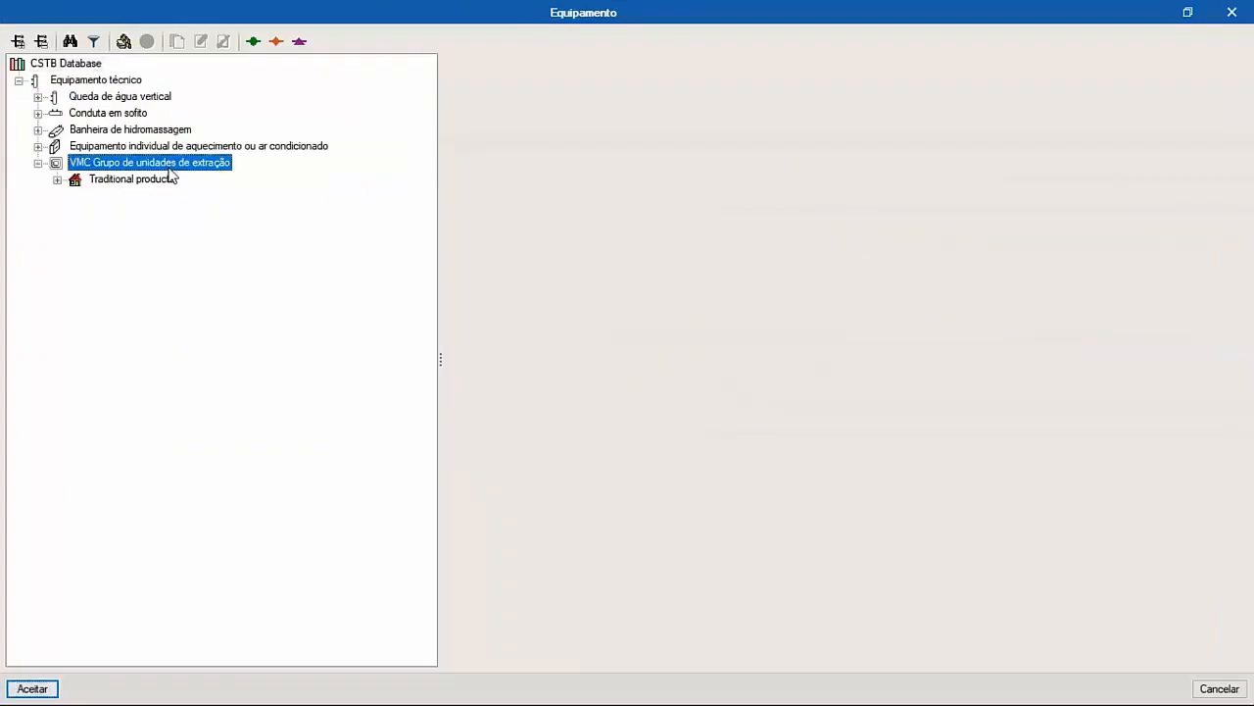
double_click(163, 180)
click(168, 196)
click(32, 688)
Set SG-300x150mm to Contínuo operation and assign it the traditional product "Grupo de unidades de extração, Lw=28 dB(A)".
click(421, 271)
click(799, 240)
click(814, 266)
click(733, 308)
double_click(130, 165)
double_click(126, 180)
click(142, 197)
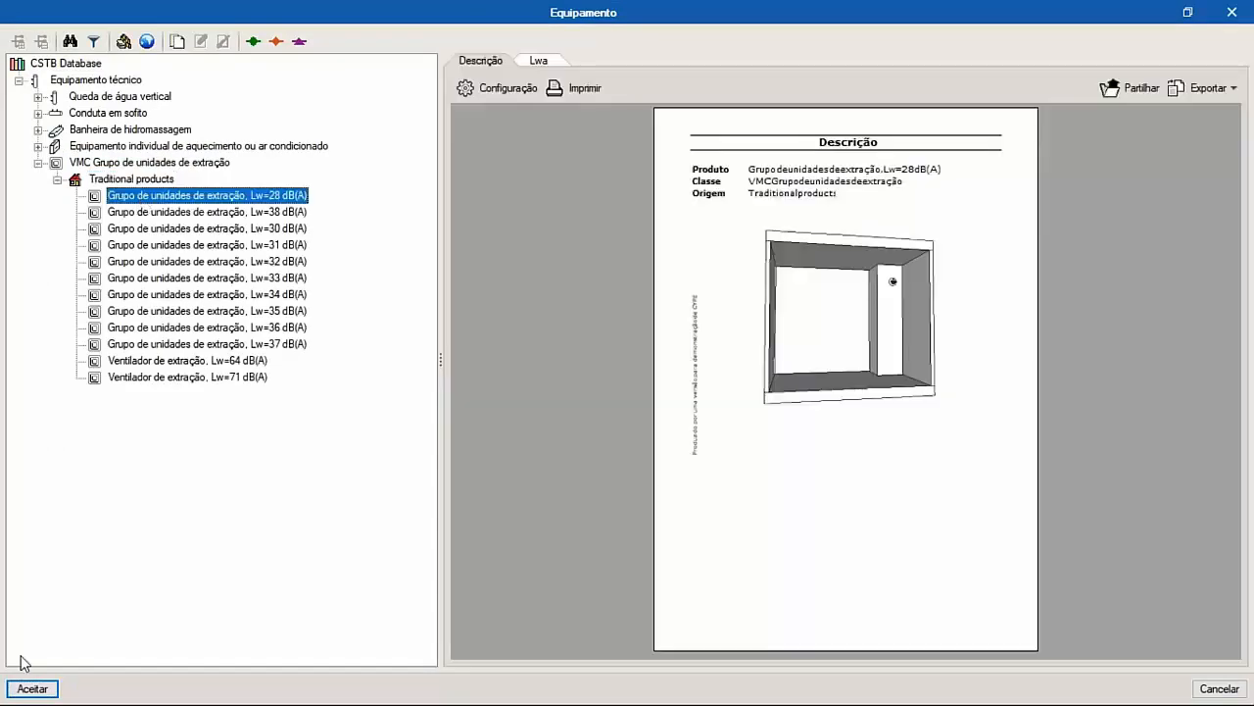
click(30, 686)
Locate "Unidade exterior 1x1 - UE Escritório 1" in the 3D model and set its operation to Contínuo.
click(454, 291)
scroll(263, 392, down, 3)
scroll(241, 507, down, 10)
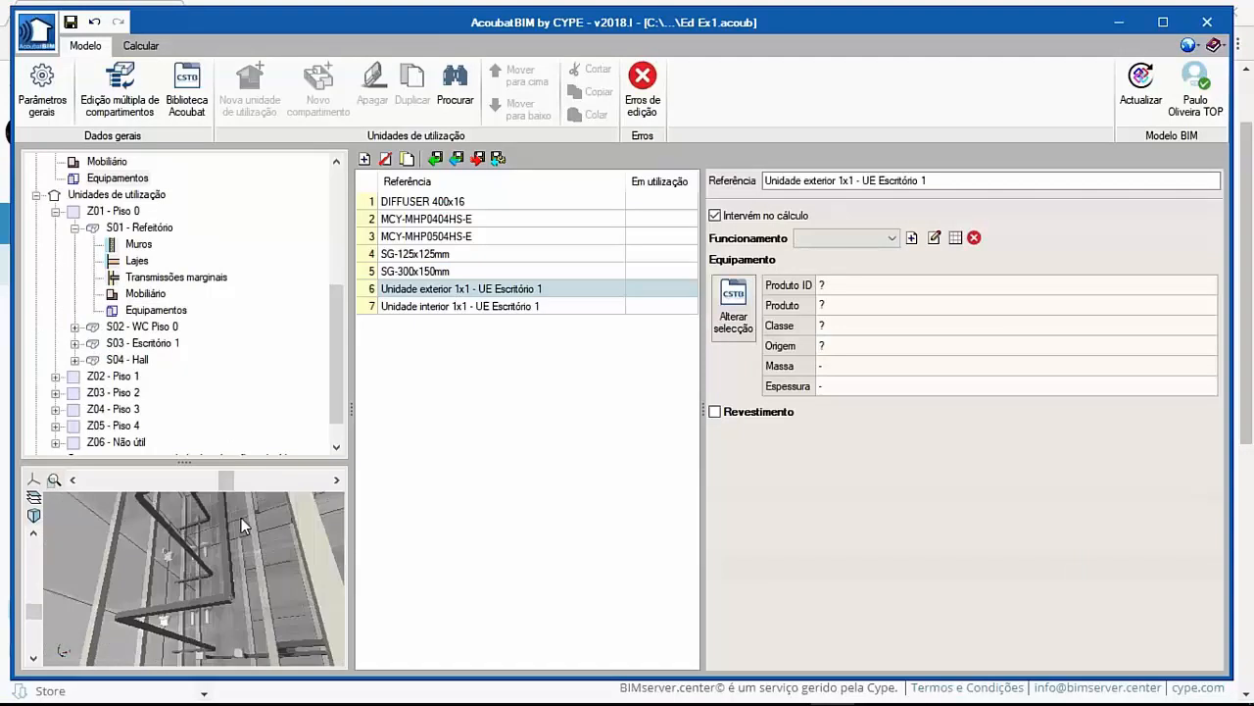
mouse_move(273, 596)
mouse_down()
mouse_move(245, 612)
mouse_move(279, 602)
mouse_up()
scroll(279, 603, up, 8)
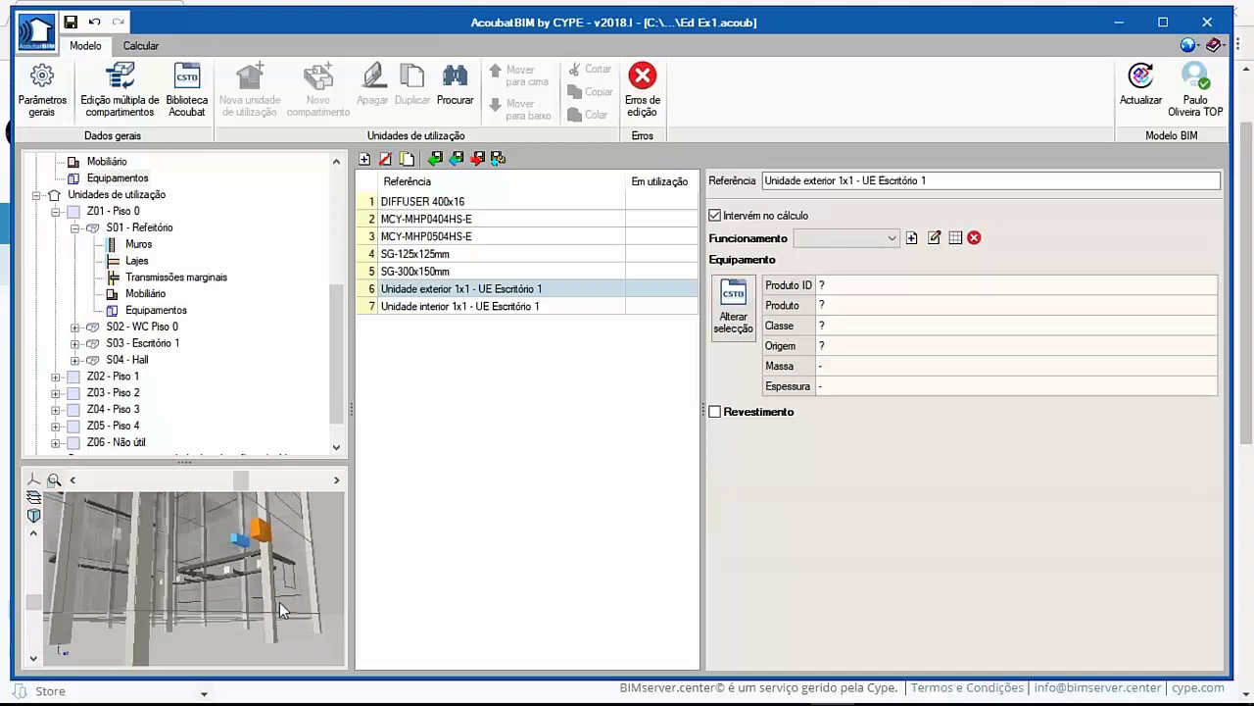
click(843, 238)
click(831, 270)
Assign the CSTB traditional product "Bomba de calor - baixa temperatura, Lw=65 dB(A)" to "Unidade exterior 1x1 - UE Escritório 1".
click(737, 299)
click(140, 164)
key(Up)
key(Right)
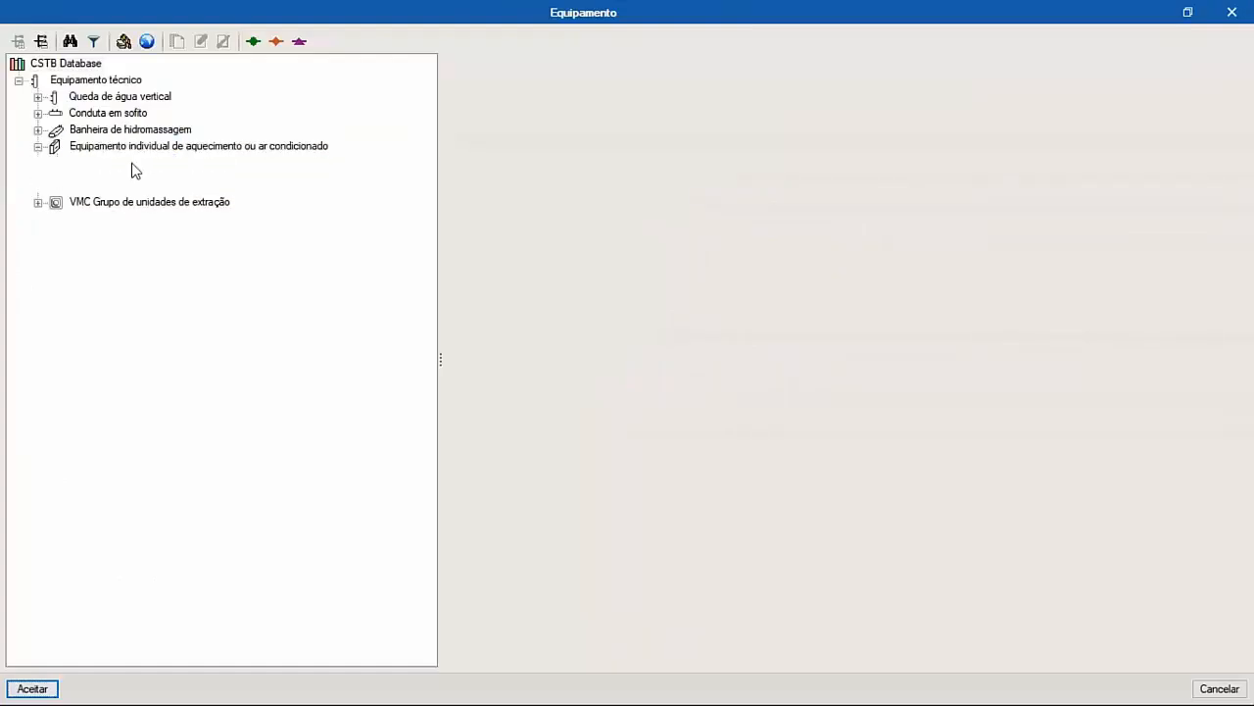
click(130, 195)
click(32, 688)
Set the operation of "Unidade interior 1x1 - UE Escritório 1" to Contínuo.
click(524, 311)
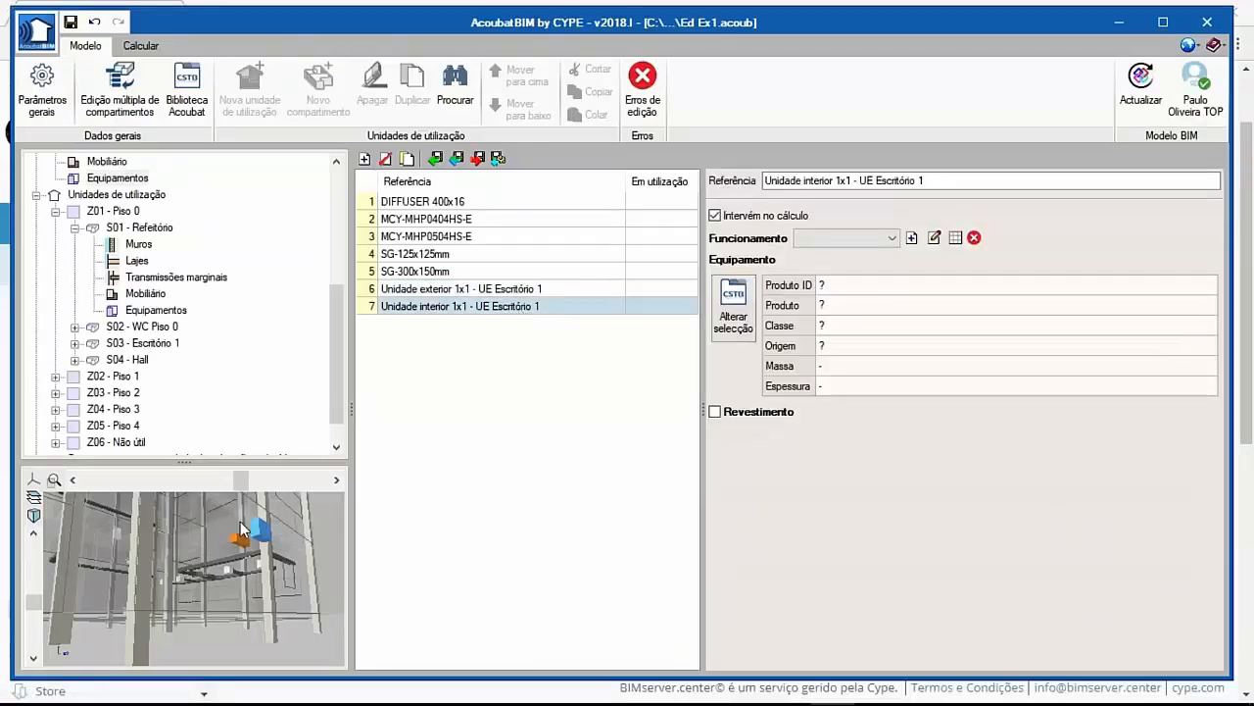
click(877, 240)
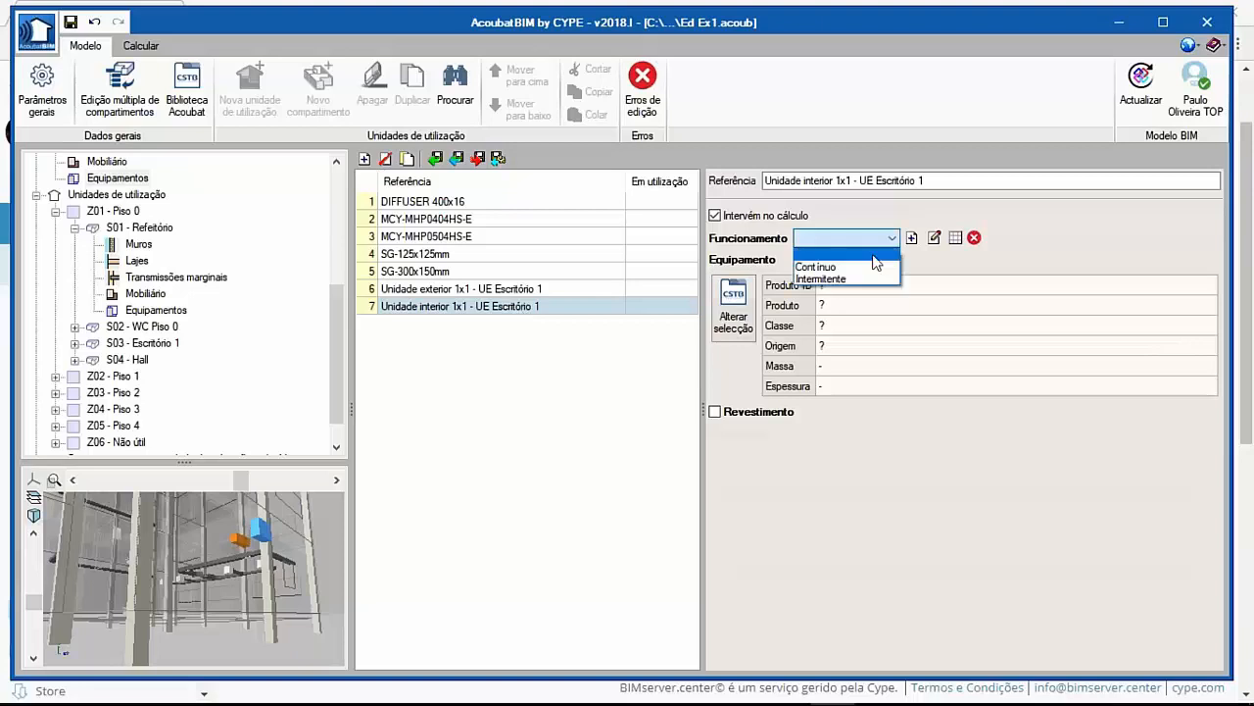
click(873, 267)
Copy the product "Bomba de calor - baixa temperatura, Lw=65 dB(A)" as a custom product and name it "Unidade interior Split".
click(733, 309)
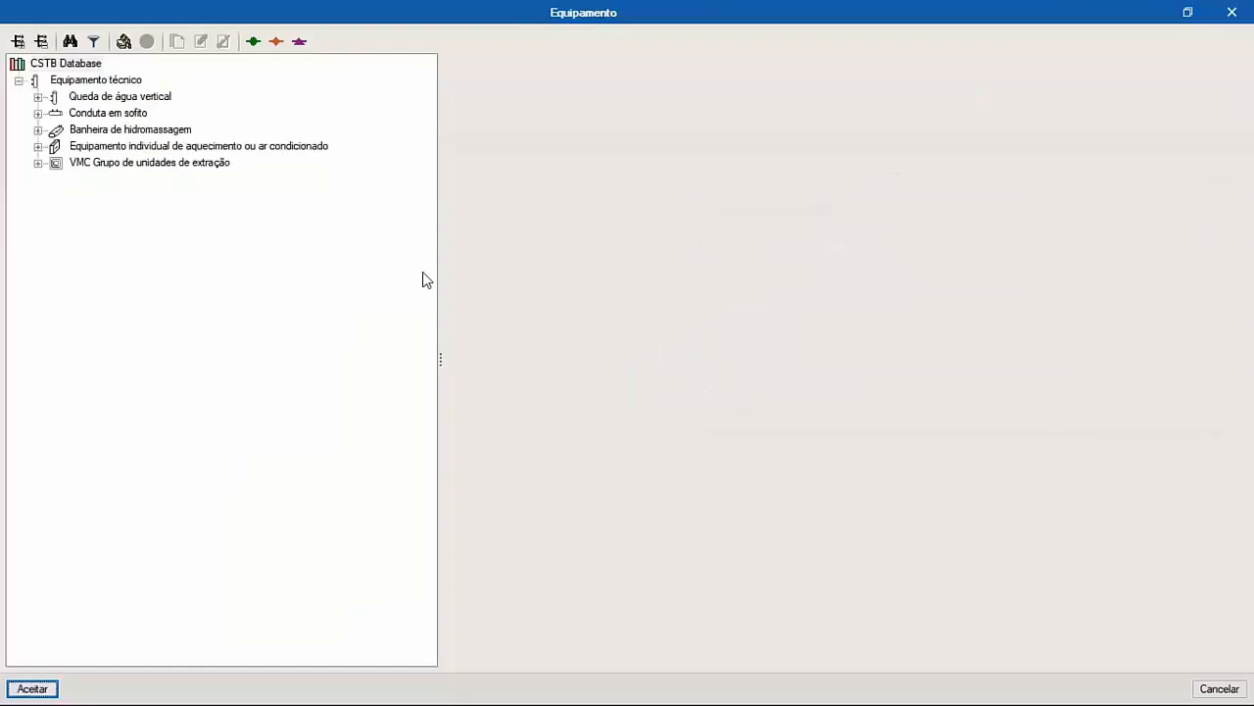
double_click(115, 147)
click(114, 163)
double_click(114, 164)
click(125, 197)
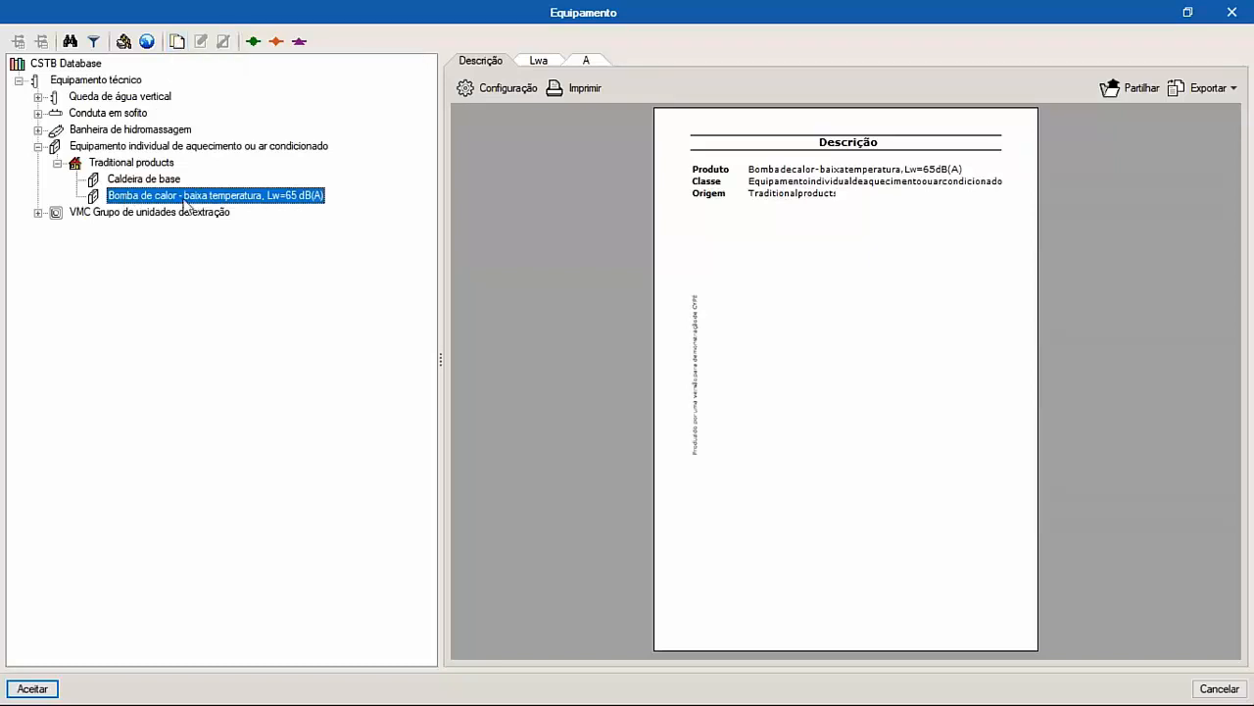
click(177, 45)
key(Tab)
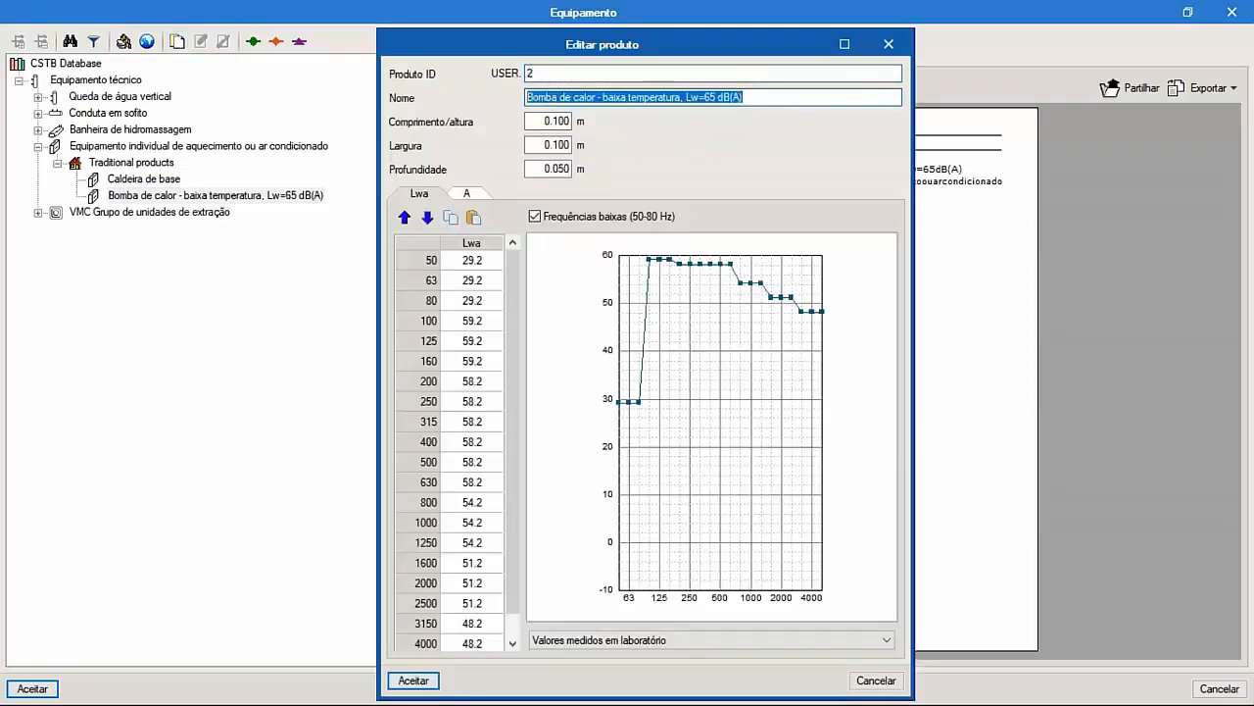
text(Unidade interior Split)
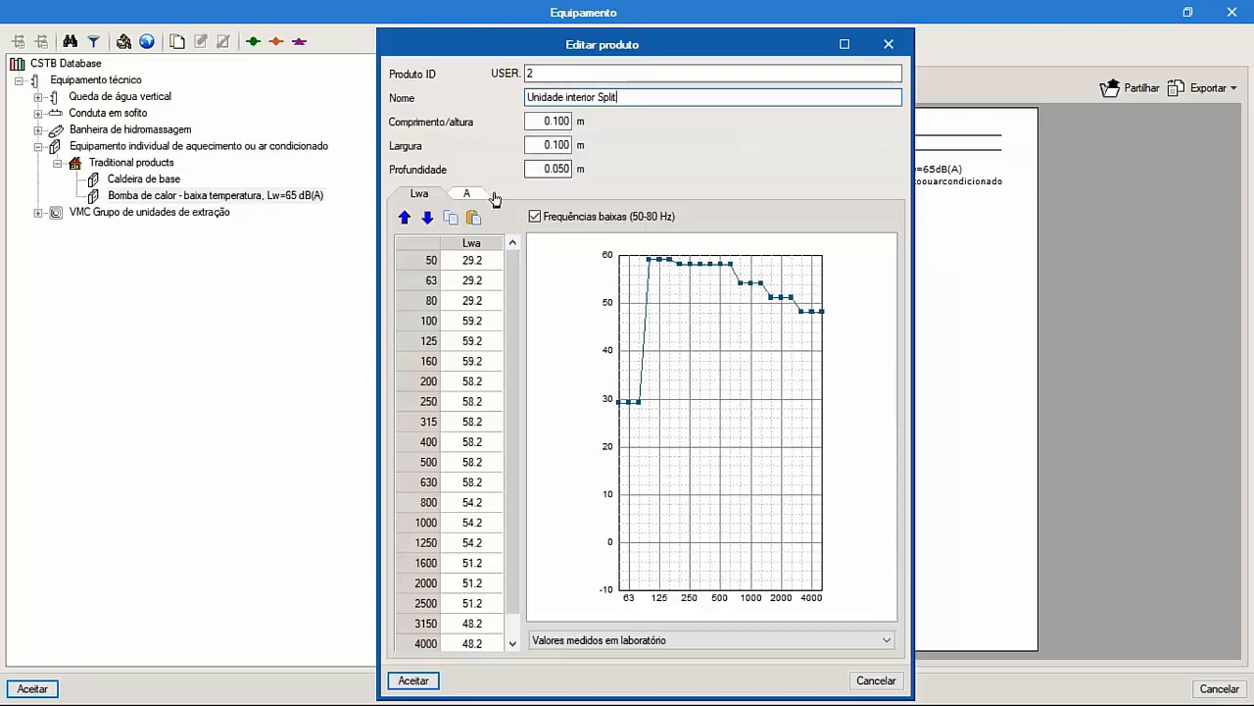
Exclude the 50-80 Hz low frequencies from the product and set Lwa to 15 at 100, 125 and 160 Hz.
click(535, 217)
drag(735, 44, 740, 22)
click(475, 282)
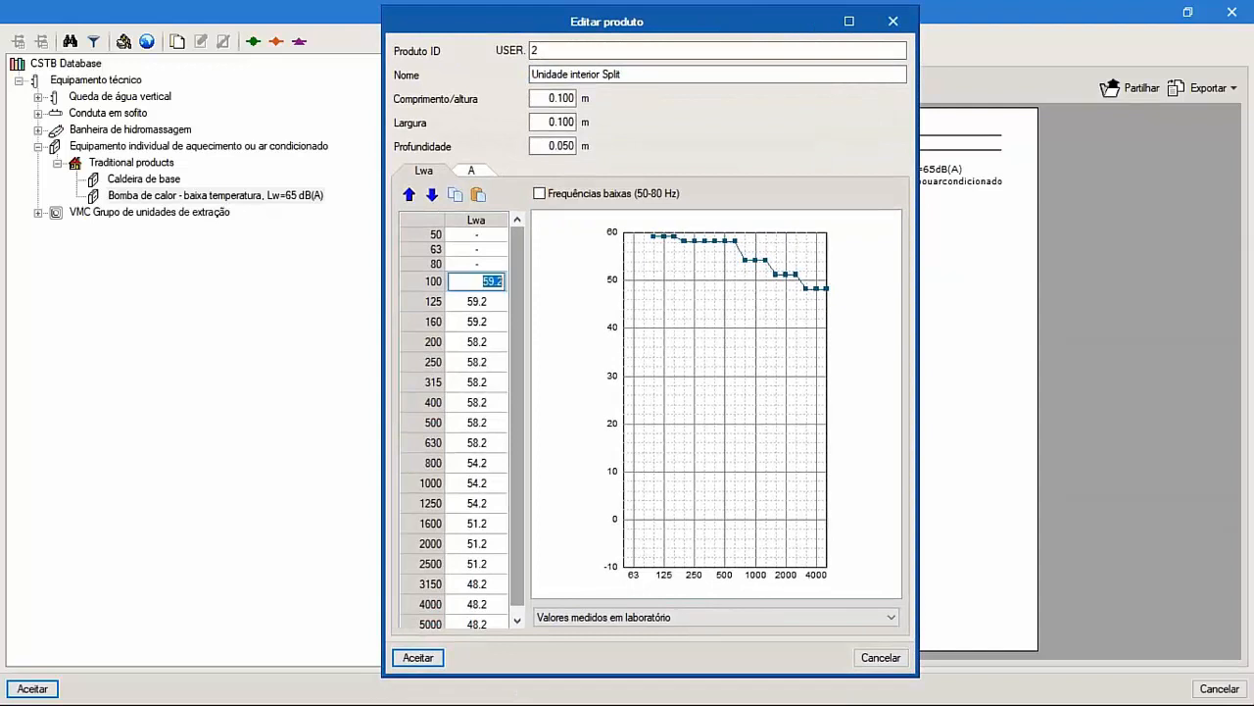
text(15)
key(Return)
text(15)
key(Return)
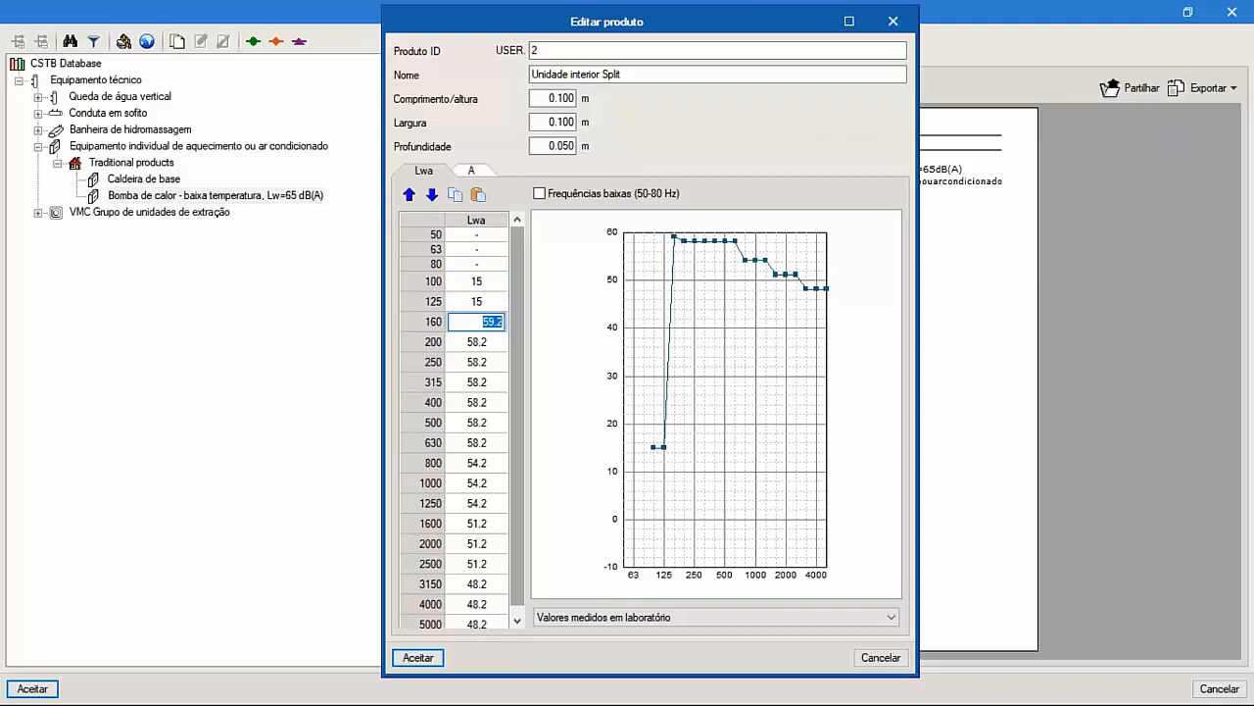
text(15)
key(Return)
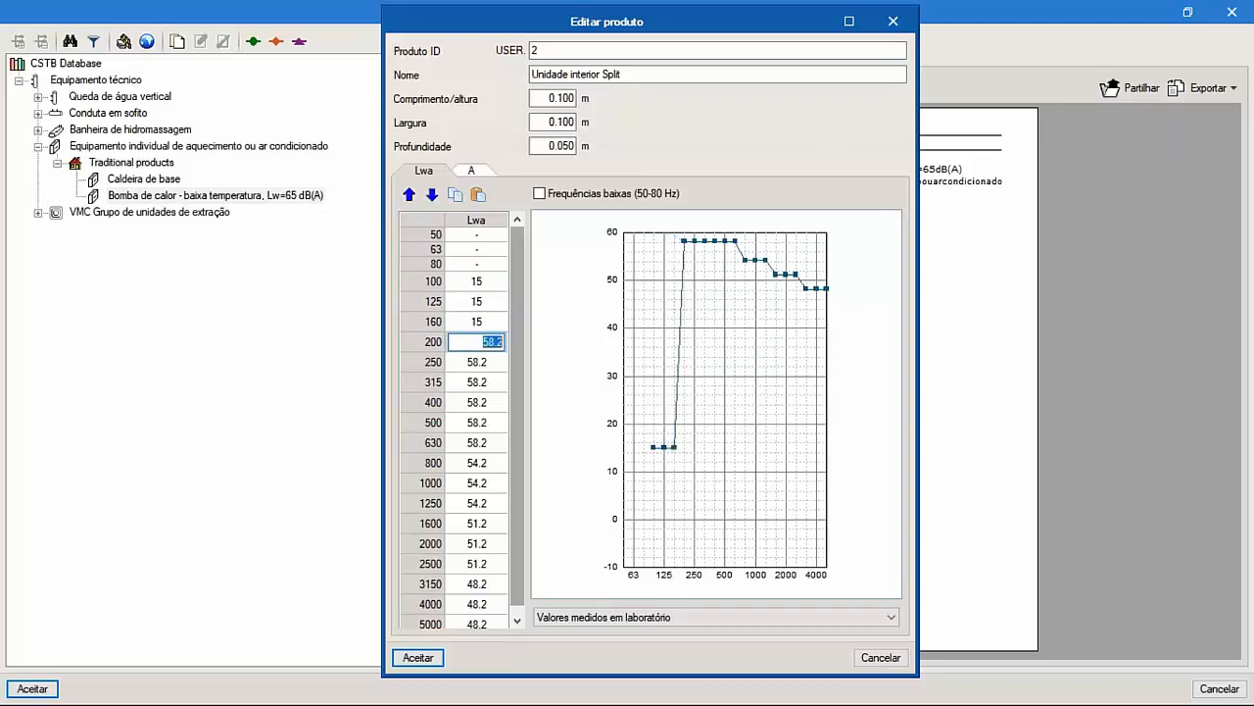
Set the product's Lwa to 20 at 200, 250, 315 and 400 Hz.
text(20)
key(Return)
text(20)
key(Return)
text(20)
key(Return)
text(20)
key(Return)
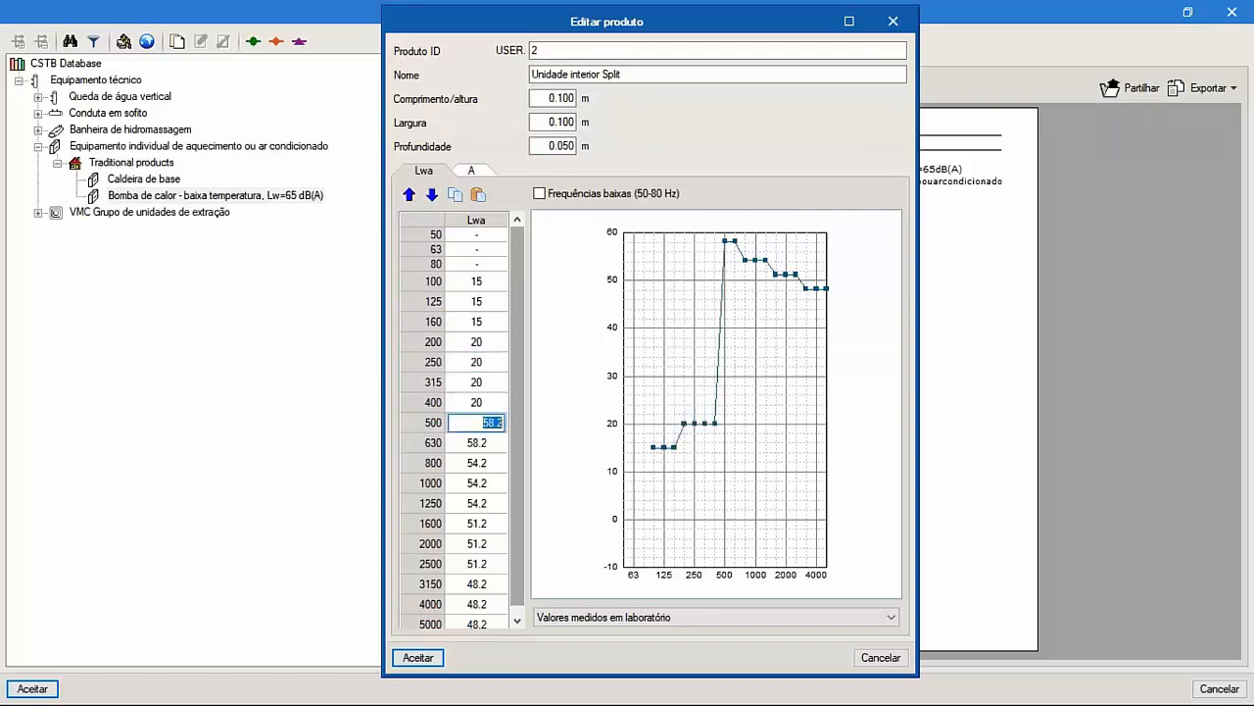
Set the product's Lwa to 25 at 500 Hz and to 20 at each frequency from 630 to 1250 Hz.
text(25)
key(Return)
text(20)
key(Return)
text(20.0)
key(Return)
text(20)
key(Return)
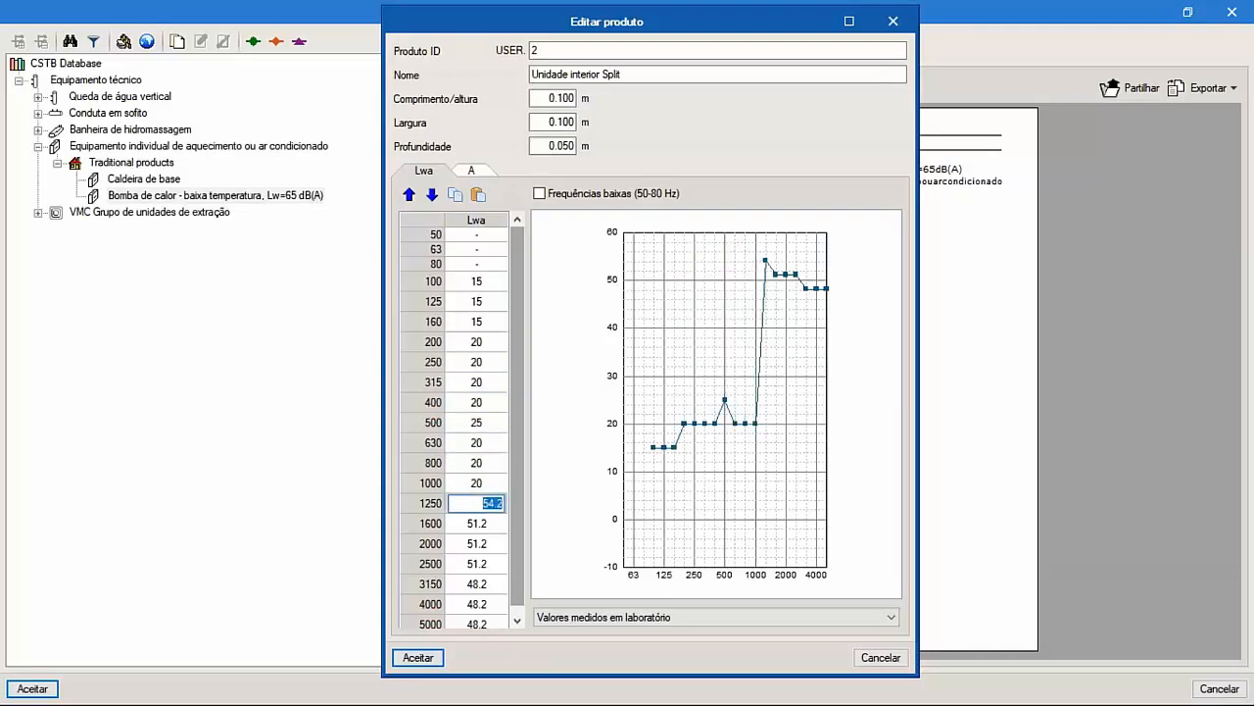
text(20)
key(Return)
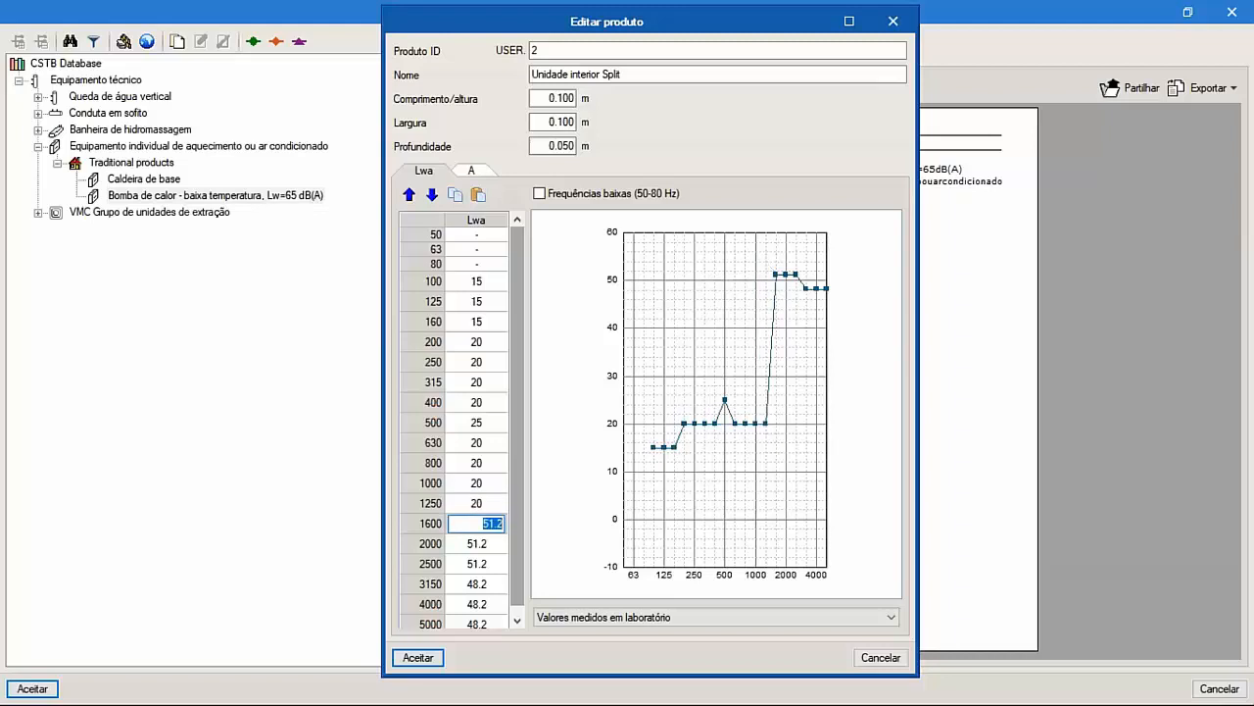
Set the product's Lwa to 15 at each frequency from 1600 to 5000 Hz.
text(15)
key(Return)
text(15)
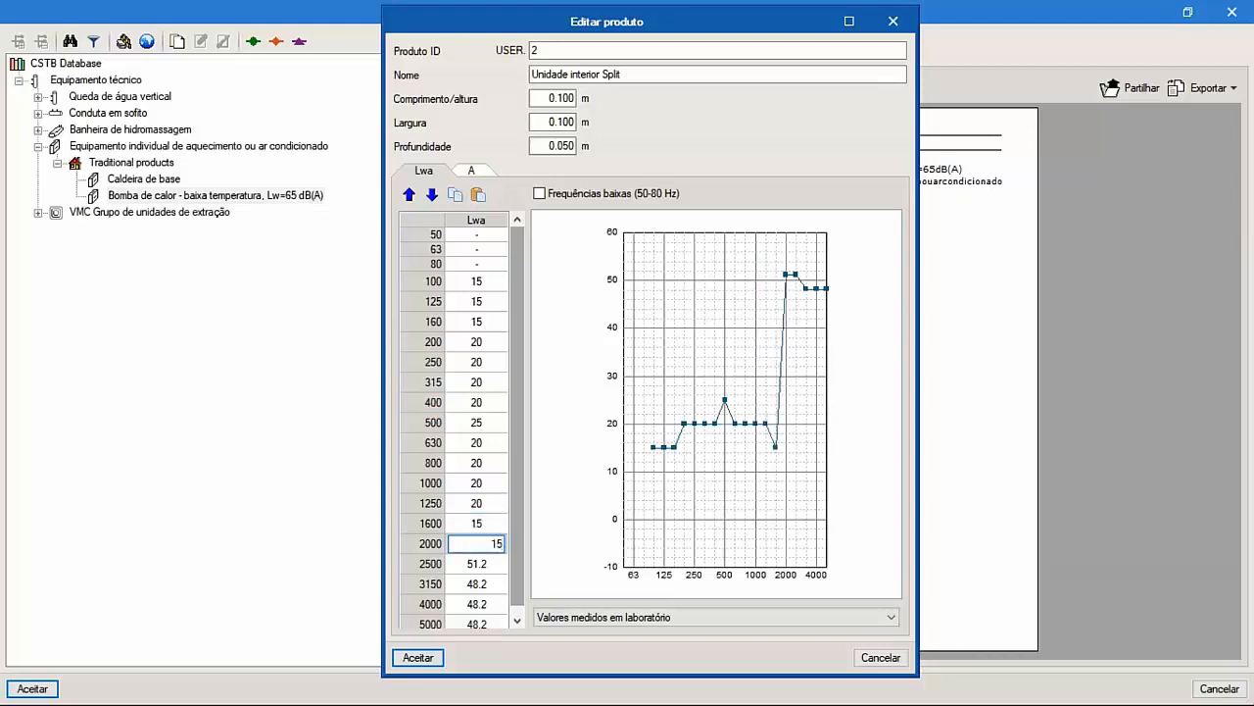
key(Return)
text(15)
key(Return)
text(15)
key(Return)
text(15)
key(Return)
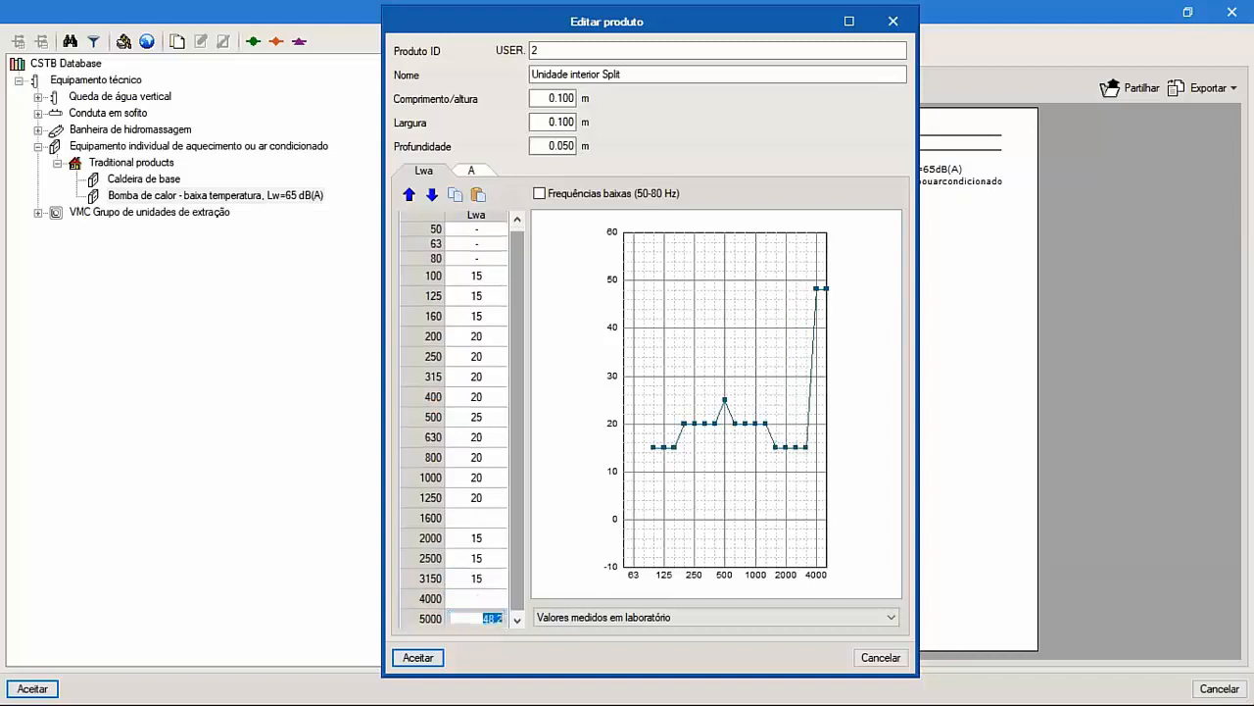
text(15)
key(Return)
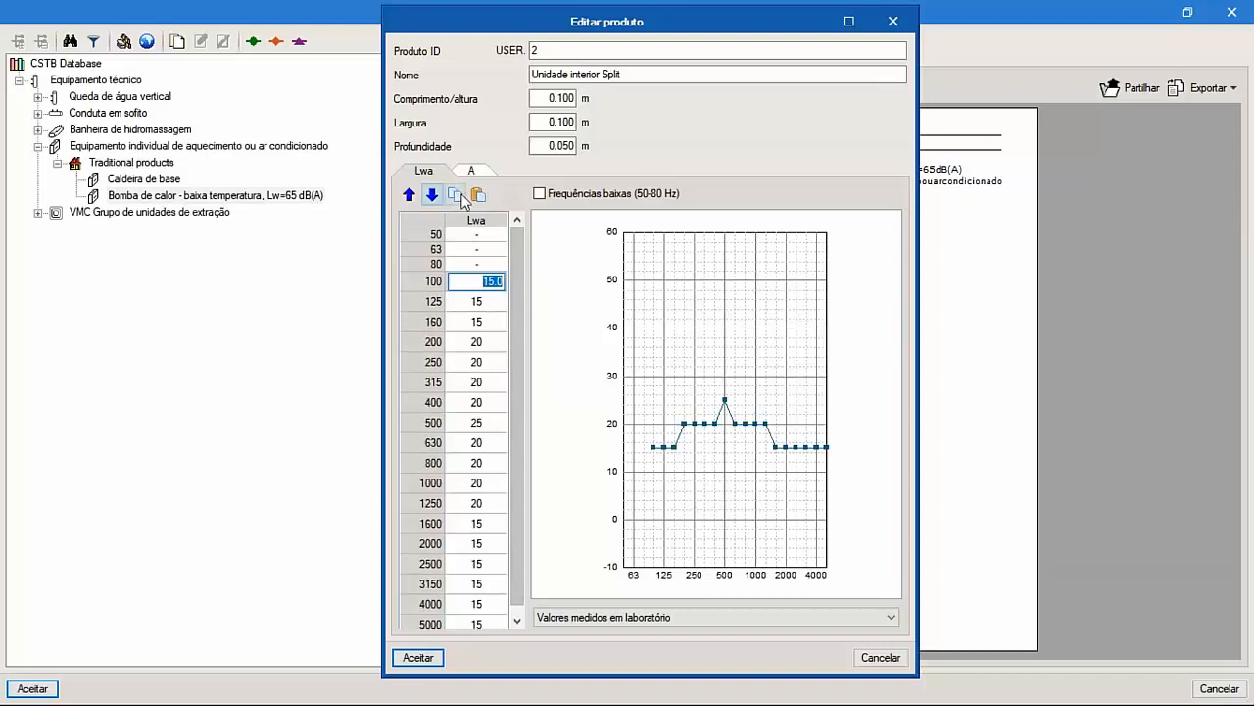
Set the source of the Lwa data to "Valores da classe" and save the custom product.
click(597, 618)
click(596, 682)
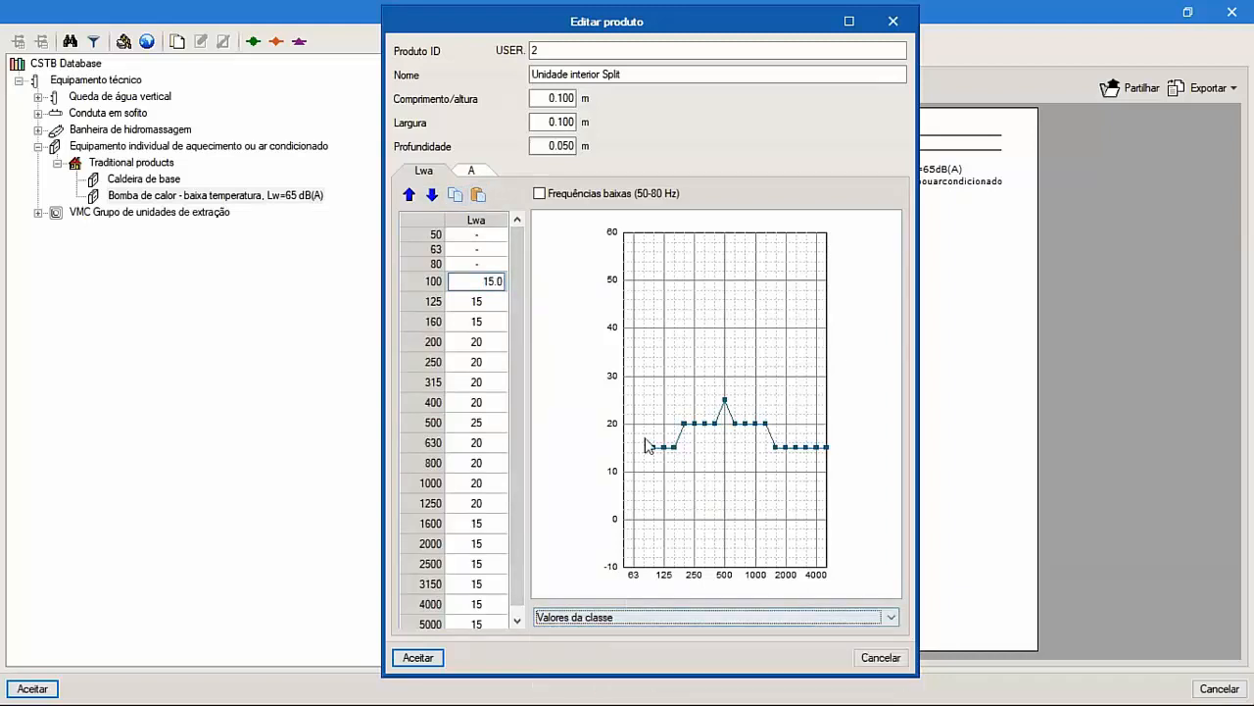
click(429, 661)
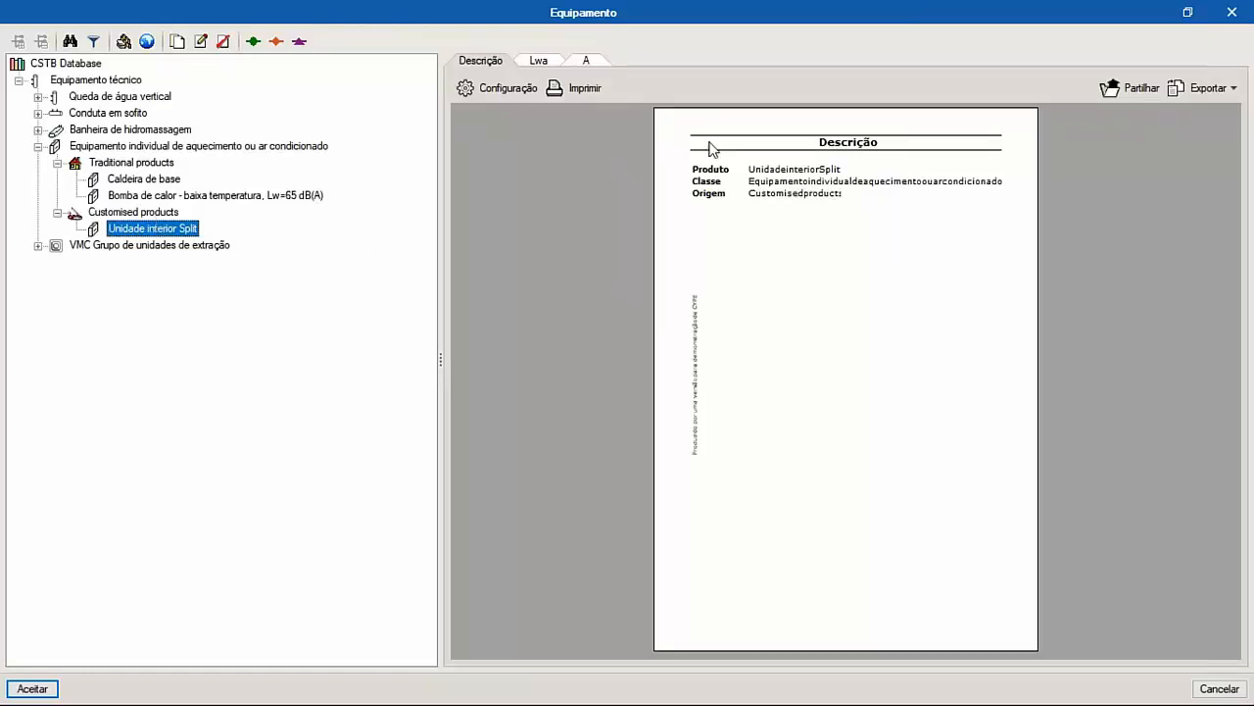
Review the Lwa spectrum of "Unidade interior Split" and assign this product to "Unidade interior 1x1 - UE Escritório 1".
click(538, 61)
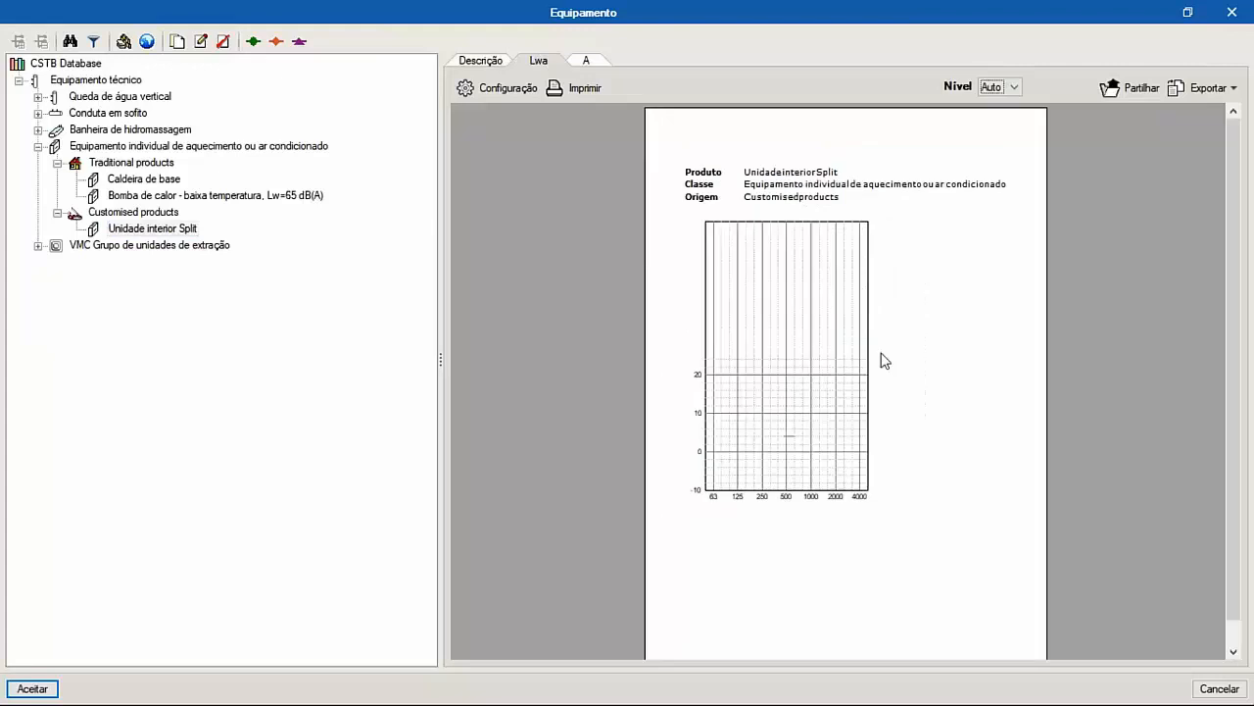
scroll(882, 409, up, 1)
middle_drag(758, 570, 751, 518)
scroll(686, 596, up, 2)
middle_drag(672, 613, 660, 529)
scroll(667, 553, up, 1)
scroll(668, 556, up, 1)
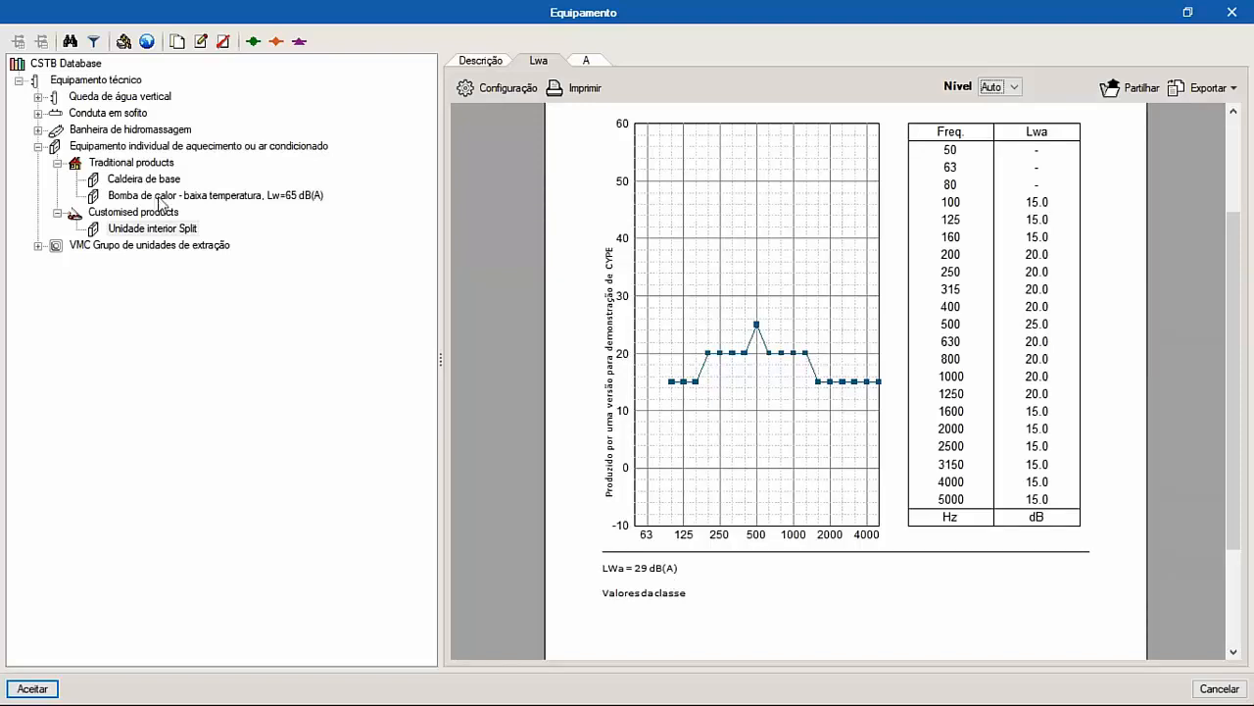
click(32, 689)
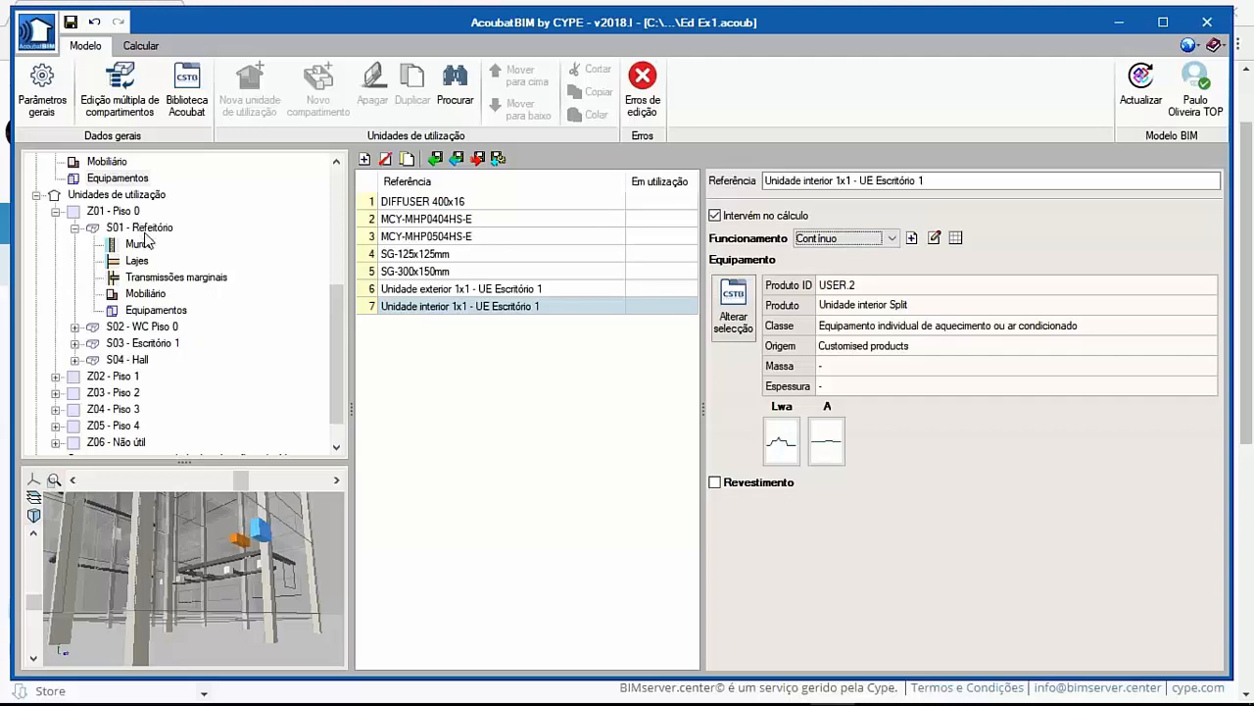
Examine the equipment assigned to S01 - Refeitório and locate Z01_S01_EQ04 in the 3D model.
click(158, 310)
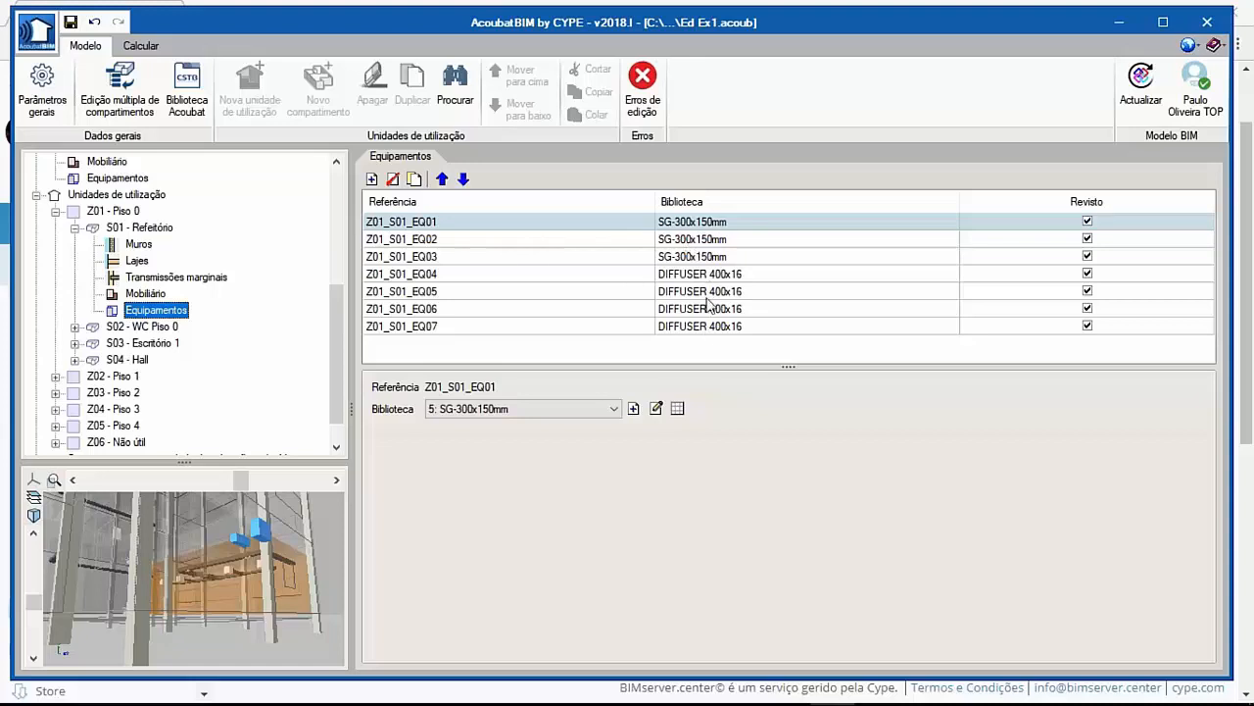
drag(226, 576, 291, 512)
click(634, 275)
scroll(321, 542, up, 5)
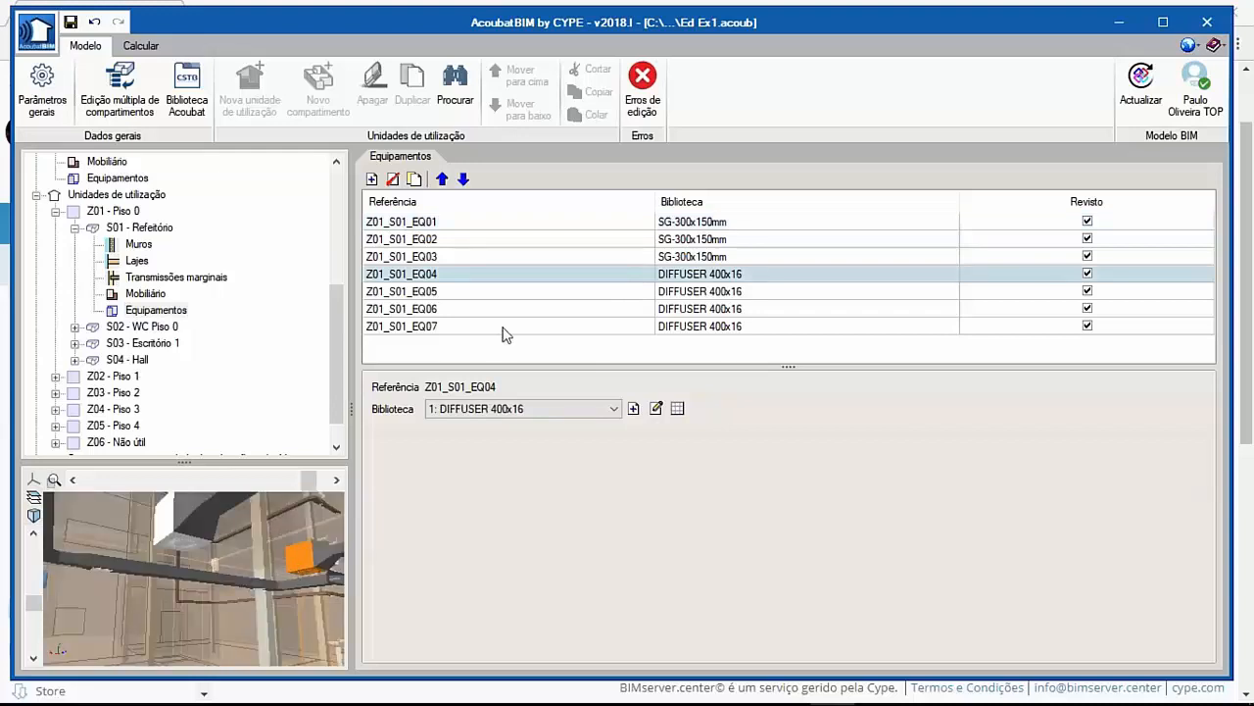
drag(333, 324, 327, 354)
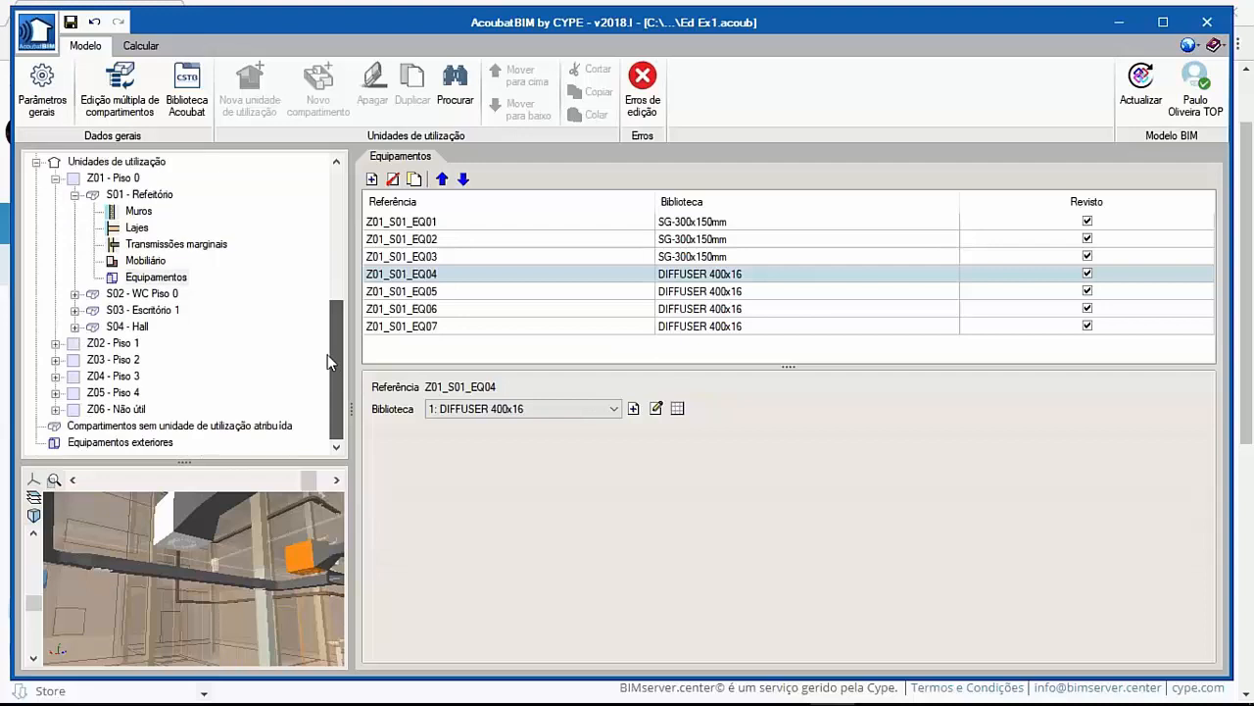
scroll(149, 365, up, 1)
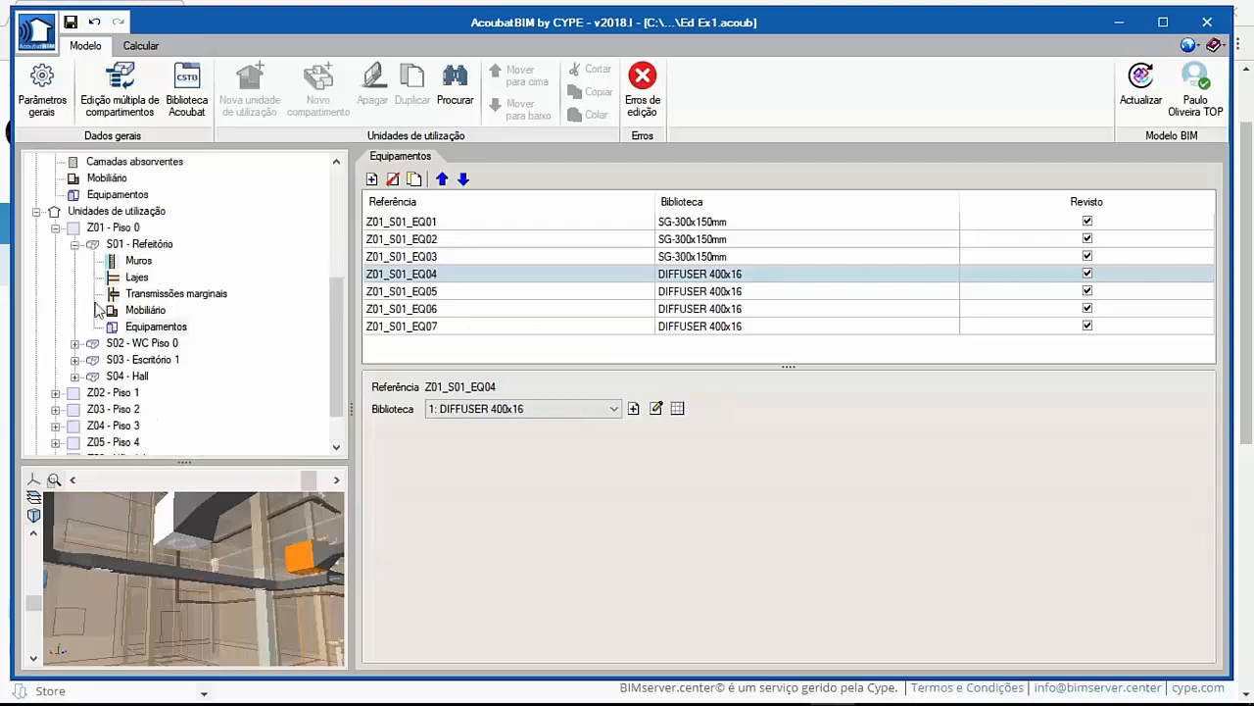
Locate exterior equipment EQ01 in the 3D model and check the options for its source directivity factor.
click(55, 227)
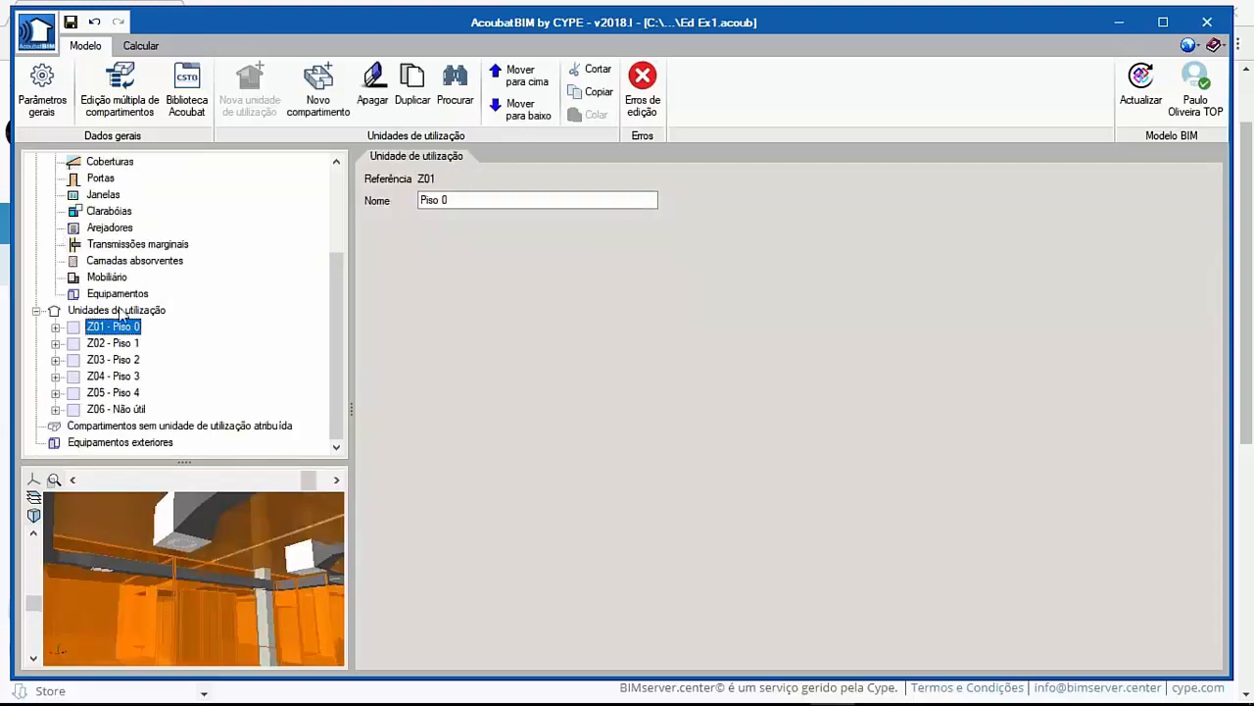
click(103, 443)
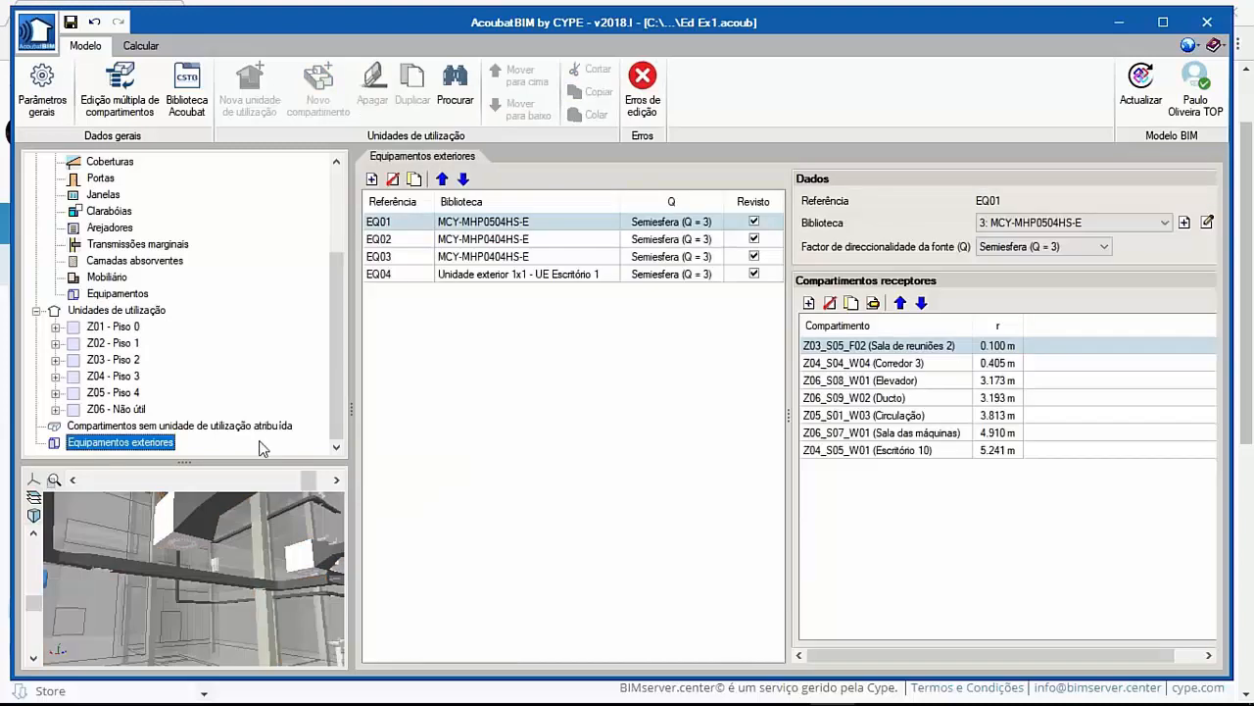
drag(184, 459, 202, 300)
drag(242, 425, 257, 450)
drag(293, 393, 214, 514)
scroll(214, 514, up, 3)
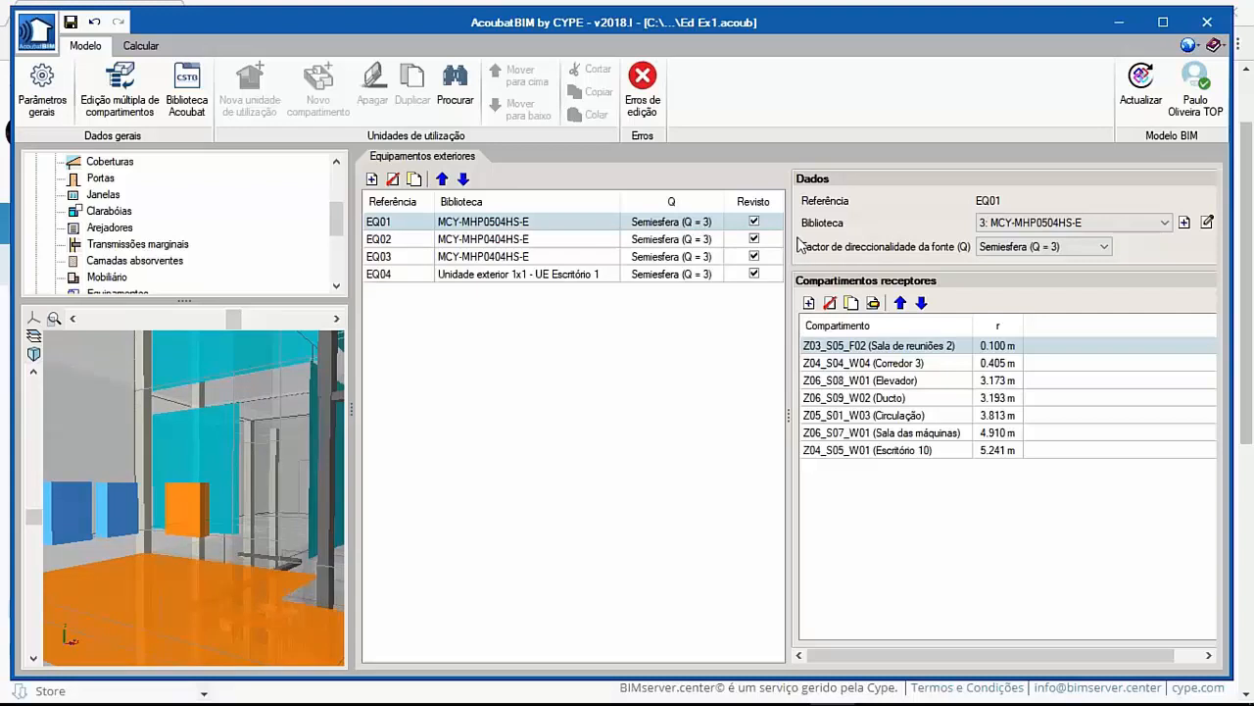
click(1024, 248)
click(1029, 250)
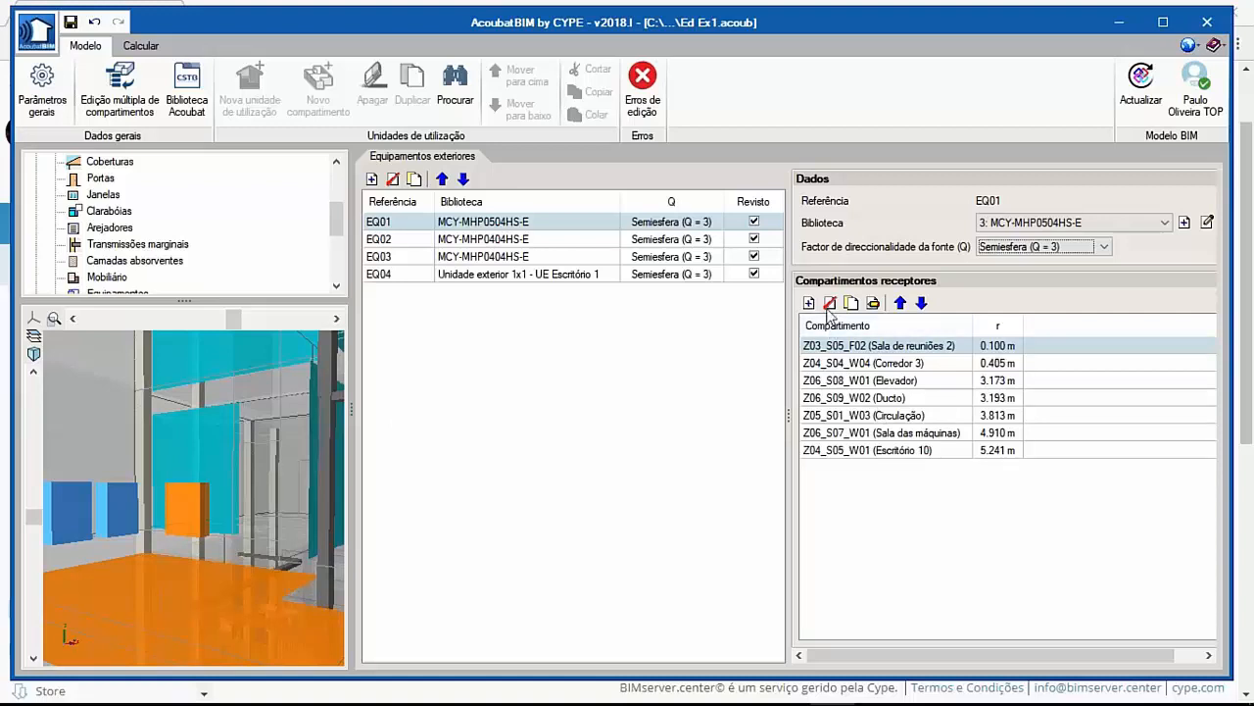
Examine the distance and nearest exterior wall of EQ01's receiver compartments Sala de reuniões 2 and Corredor 3.
click(873, 303)
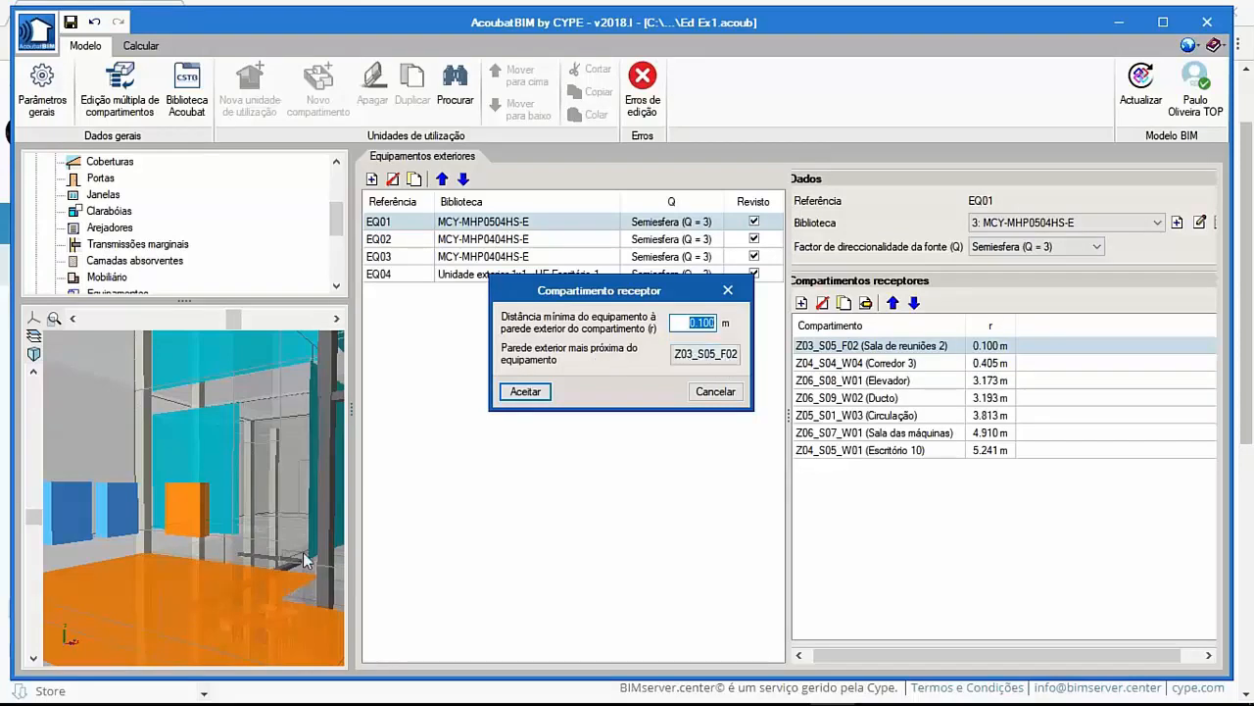
click(715, 392)
click(859, 364)
drag(280, 505, 260, 502)
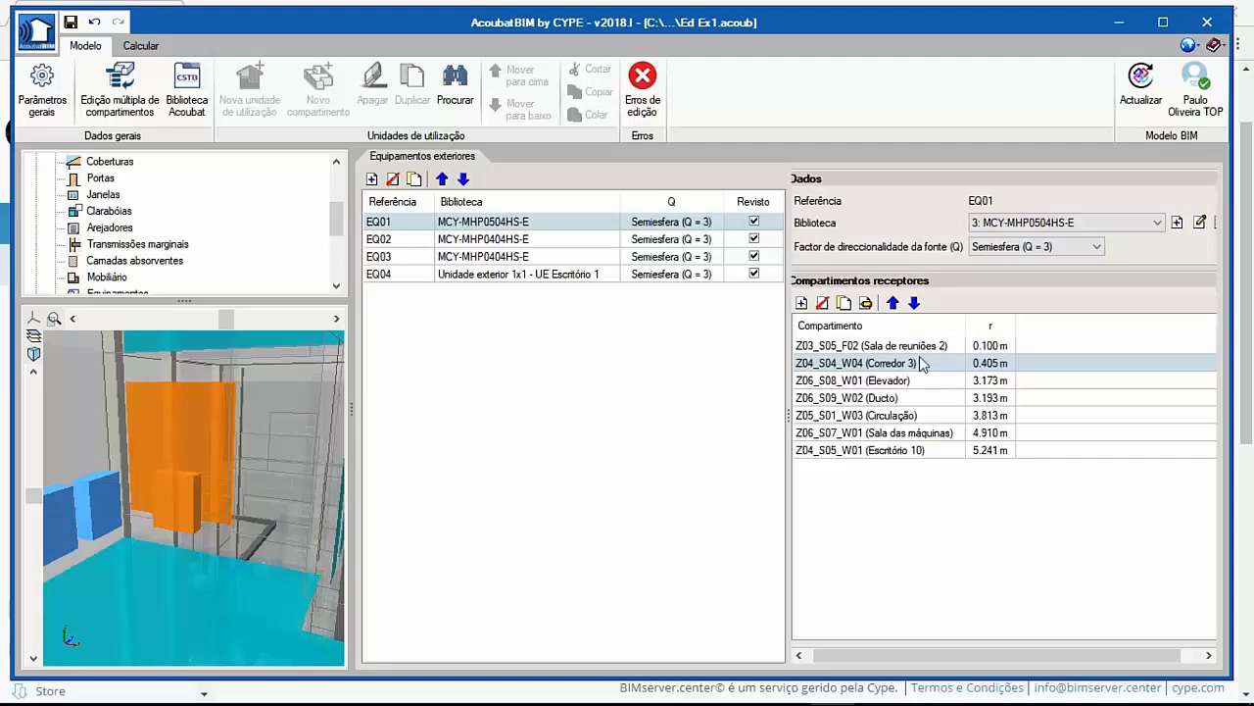
drag(257, 460, 194, 517)
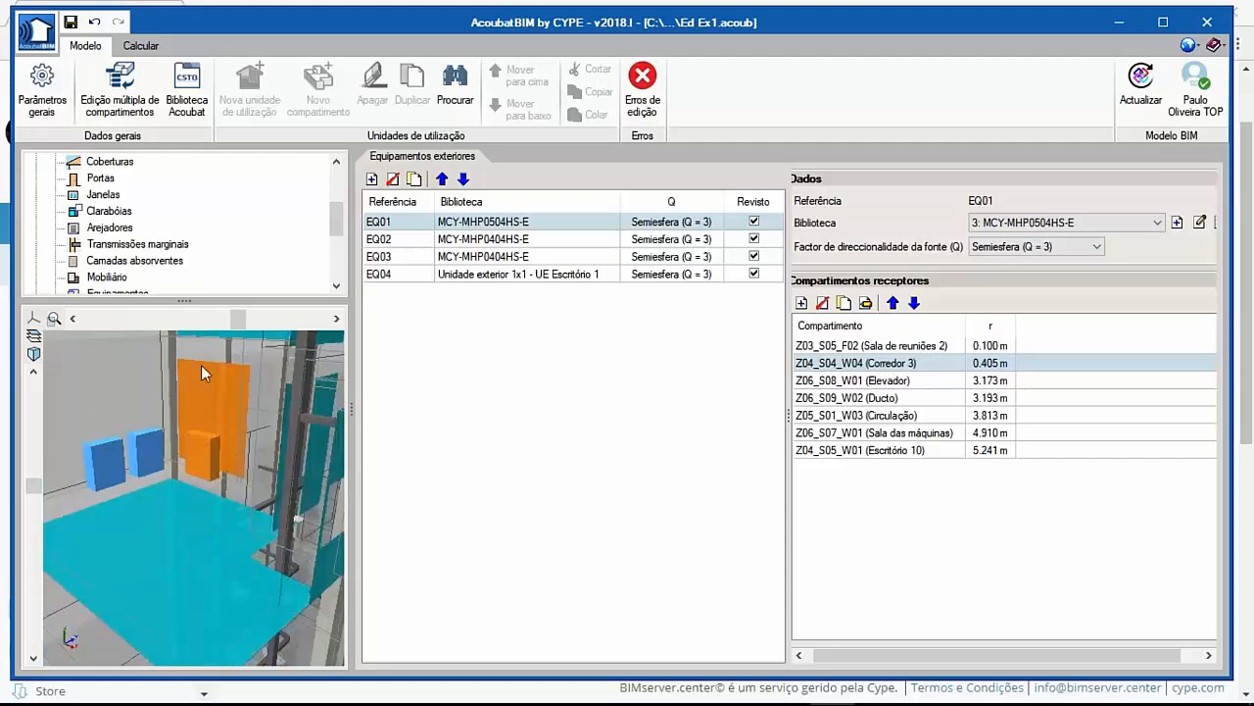
click(865, 303)
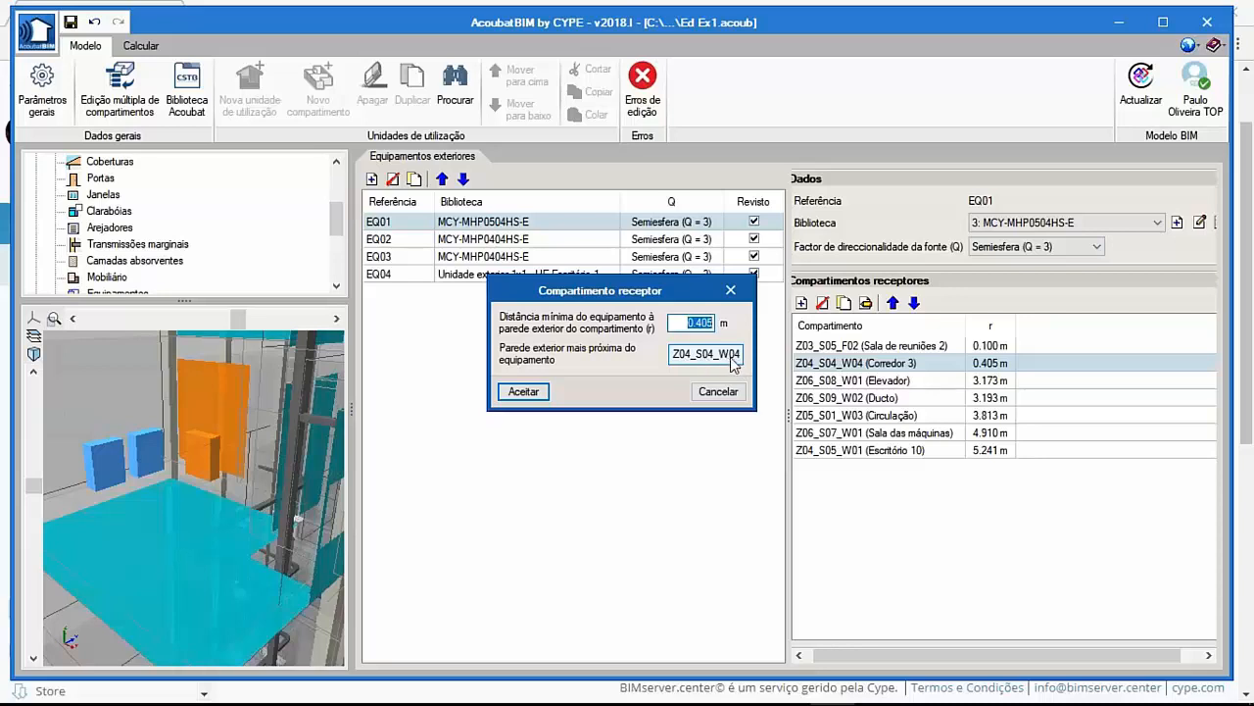
click(718, 392)
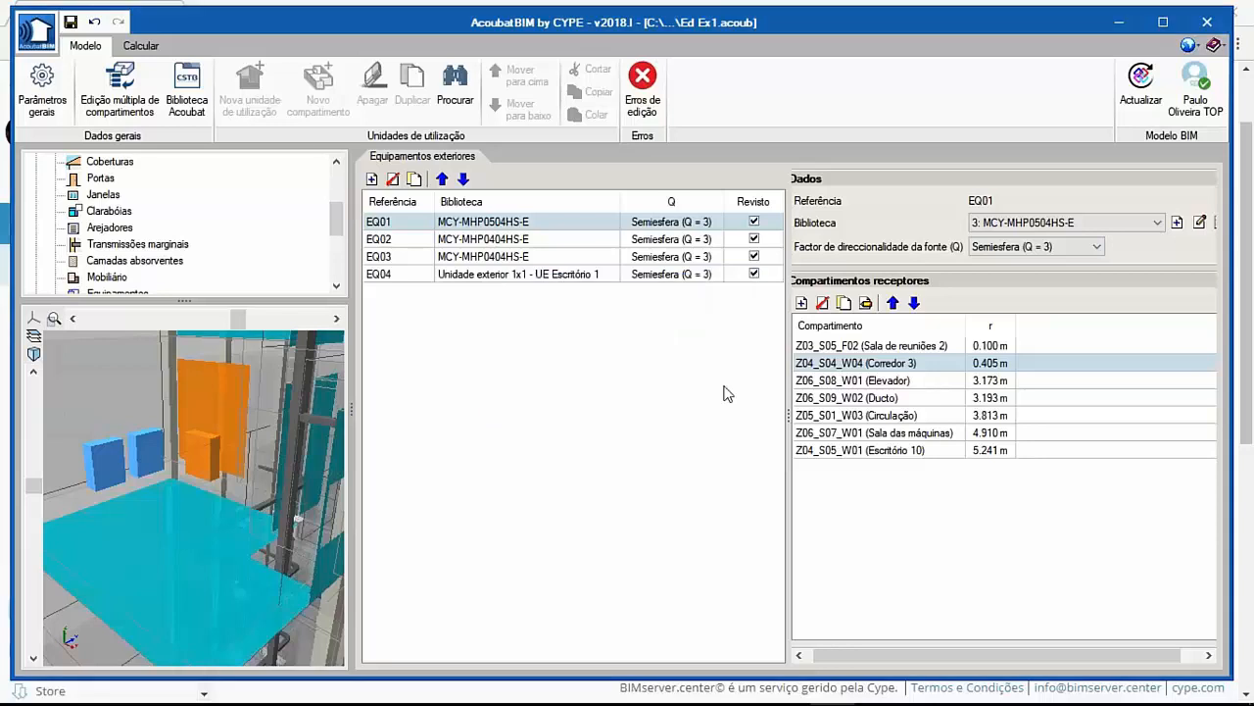
Find façade Z04_S04_W04 among the walls of S04 - Corredor 3 on Piso 3.
scroll(229, 245, down, 3)
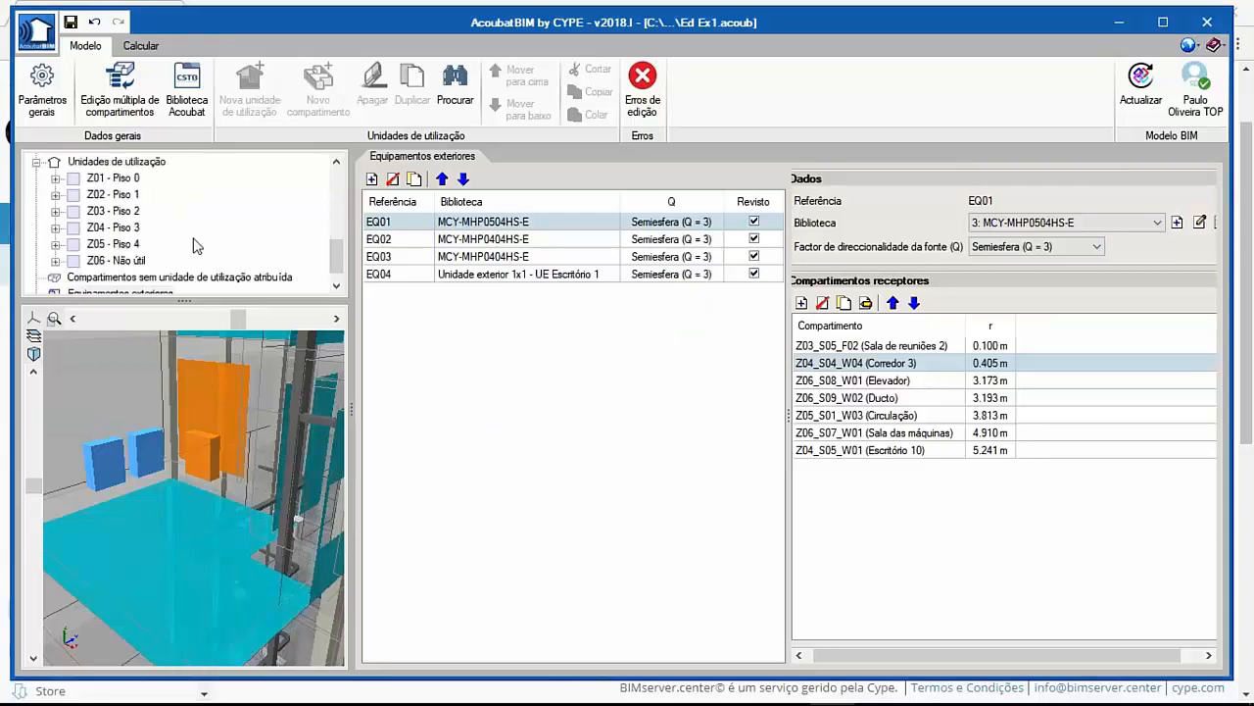
double_click(99, 230)
click(136, 260)
double_click(144, 263)
click(138, 211)
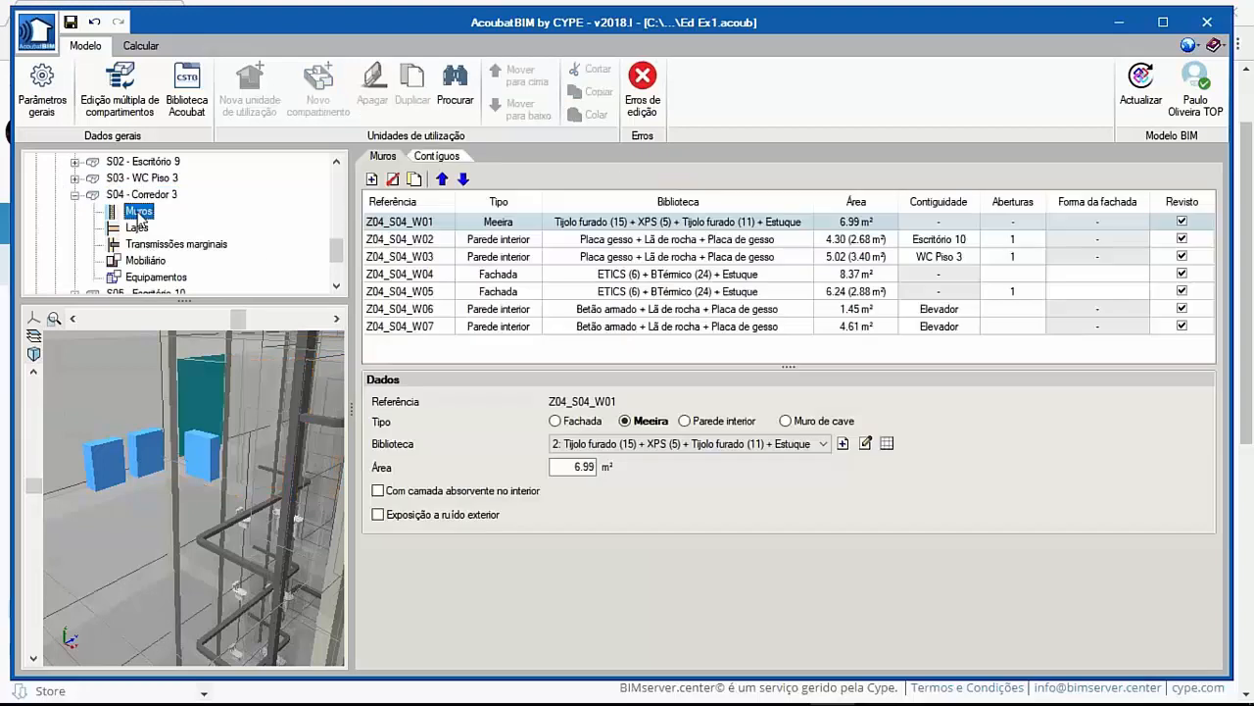
click(436, 275)
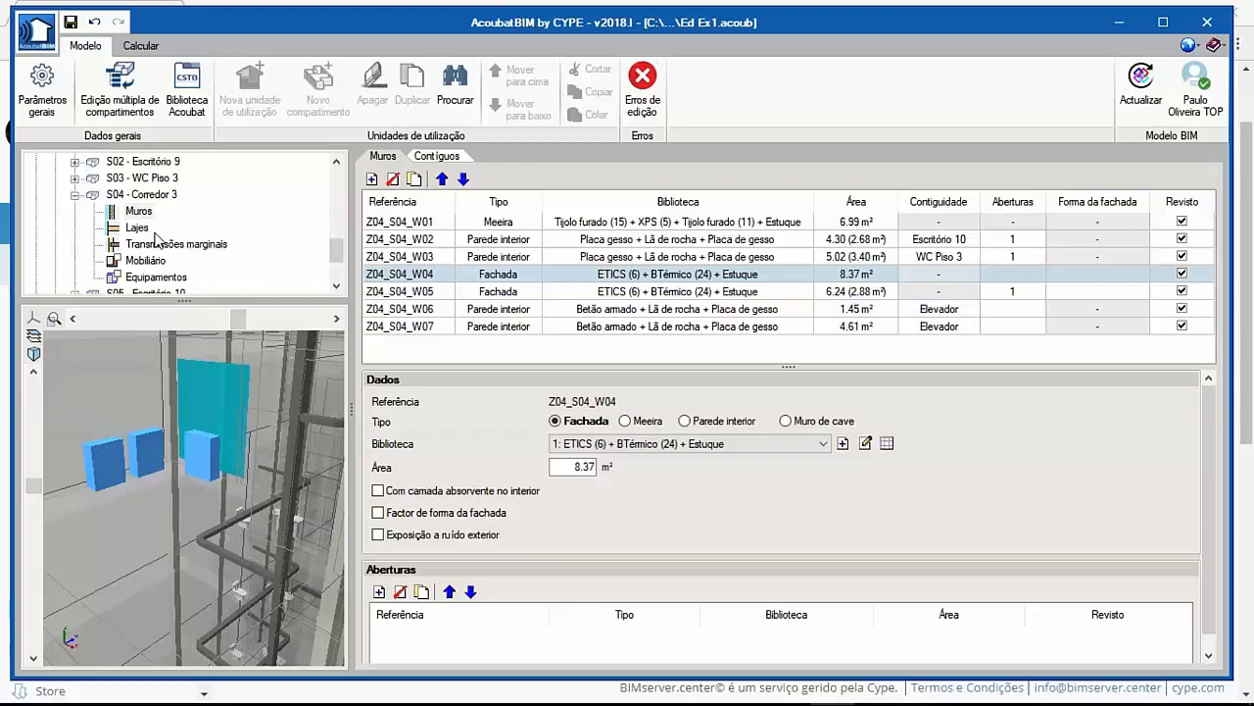
Browse the exterior elements available for a new receiver compartment of exterior equipment EQ01, without adding one.
scroll(164, 252, down, 3)
click(157, 277)
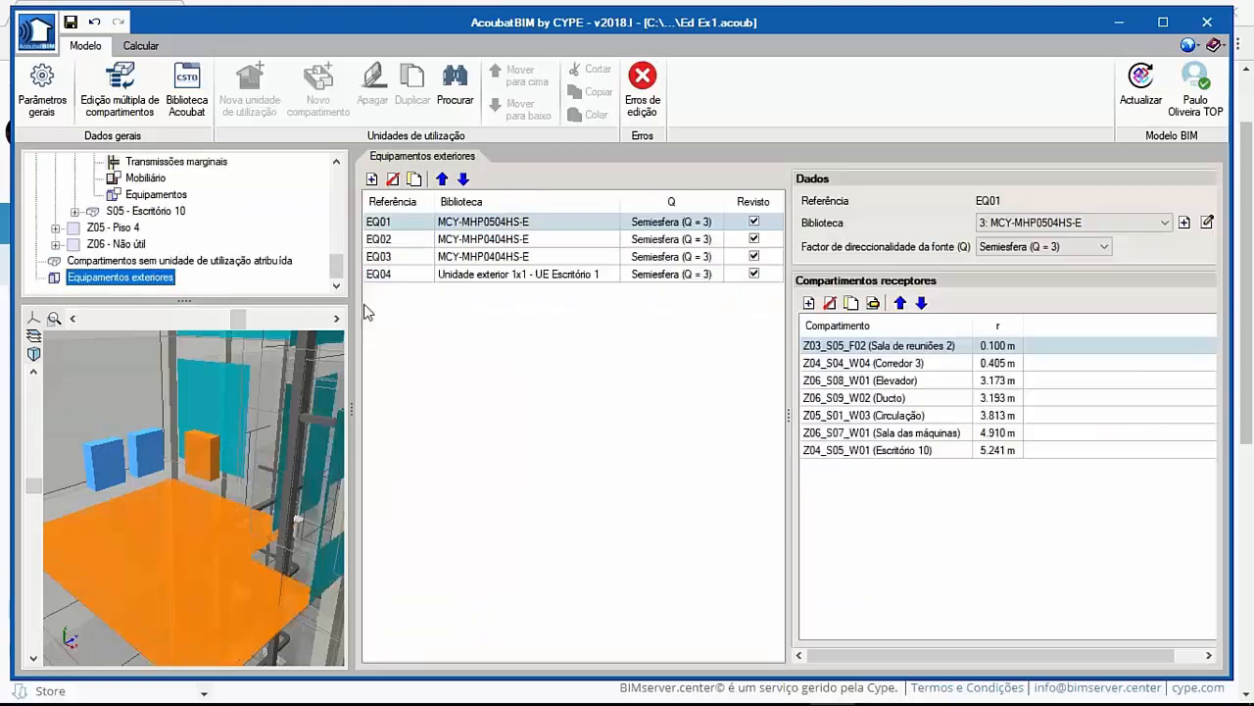
click(809, 304)
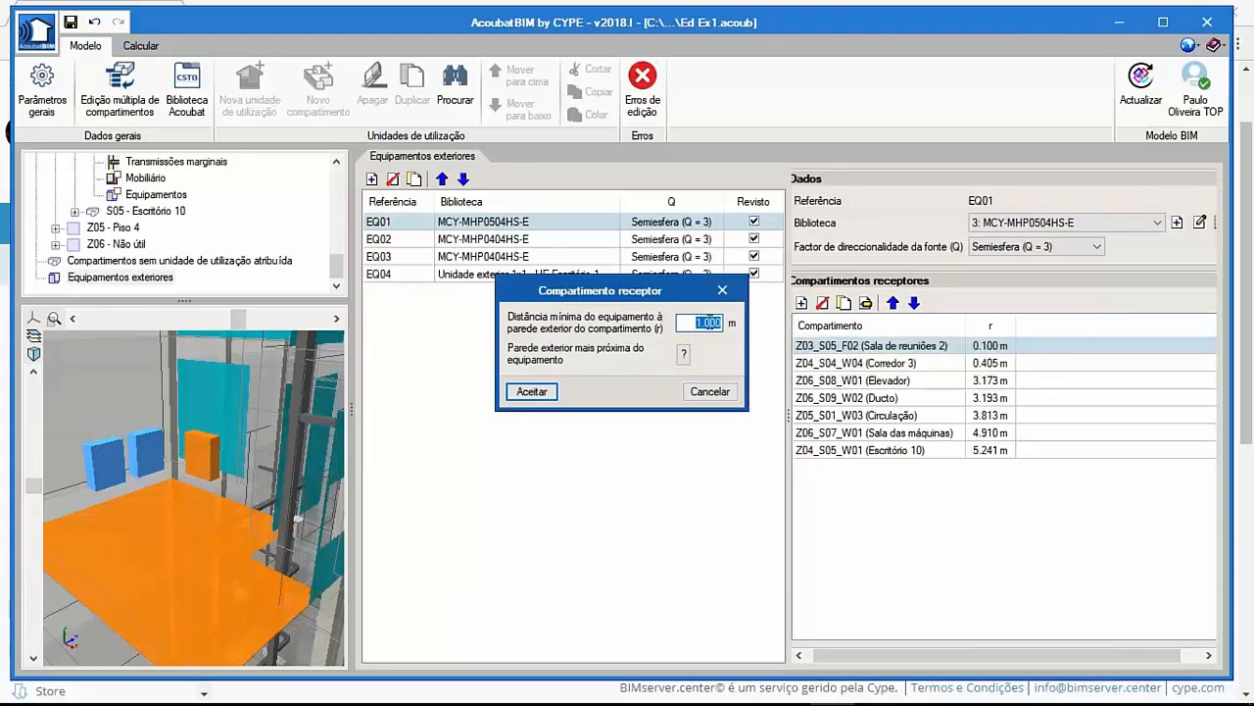
click(690, 359)
scroll(534, 230, down, 10)
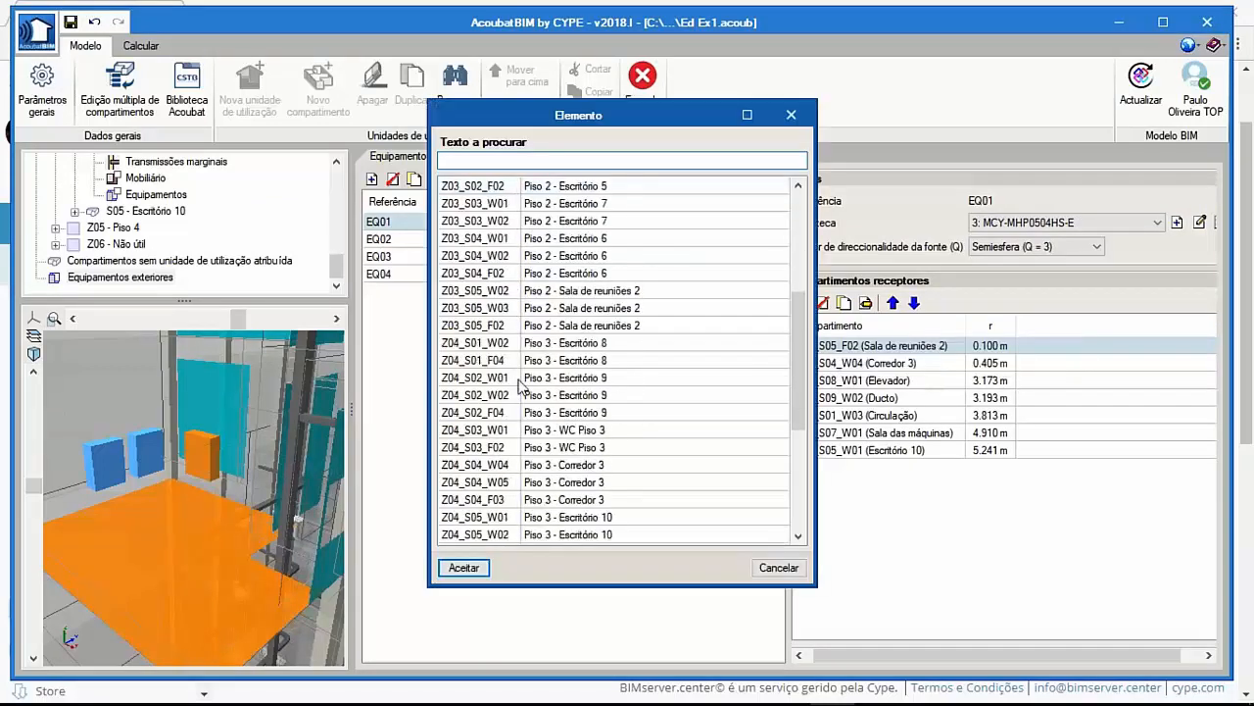
scroll(513, 364, down, 1)
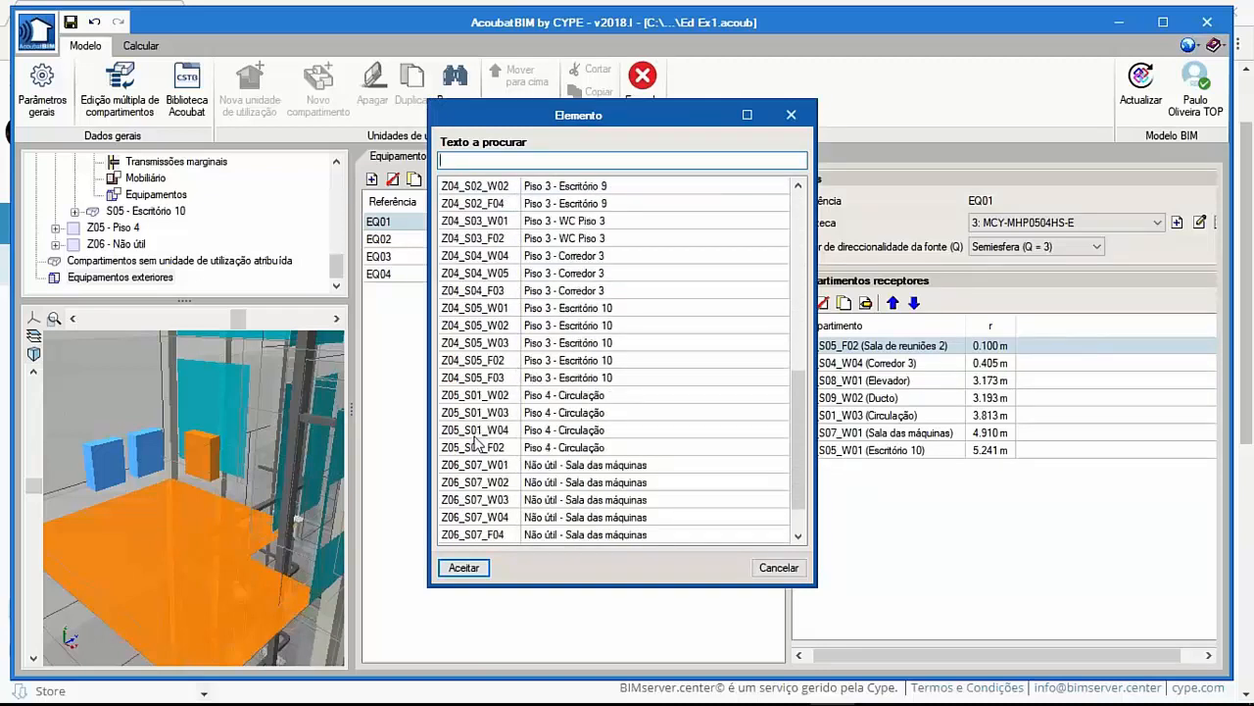
click(779, 567)
click(713, 391)
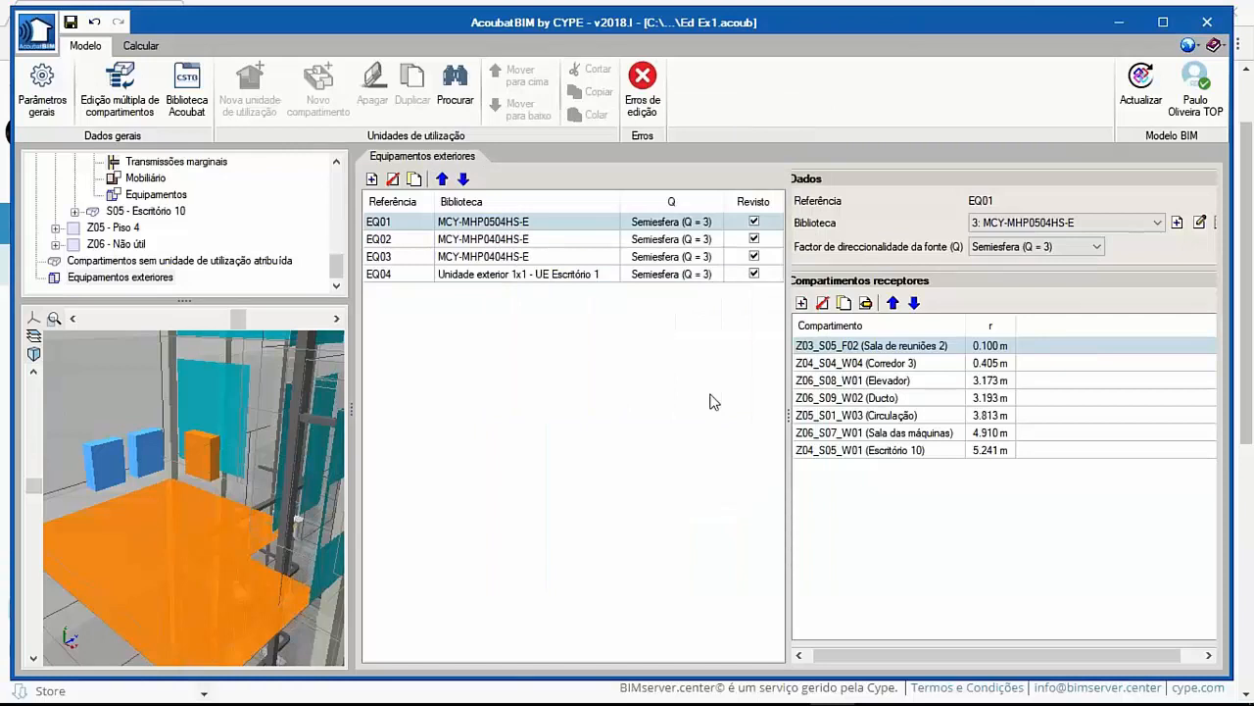
Compare the receiver compartments of exterior equipment EQ02, EQ03 and EQ04 and their positions in the 3D model.
drag(340, 277, 337, 171)
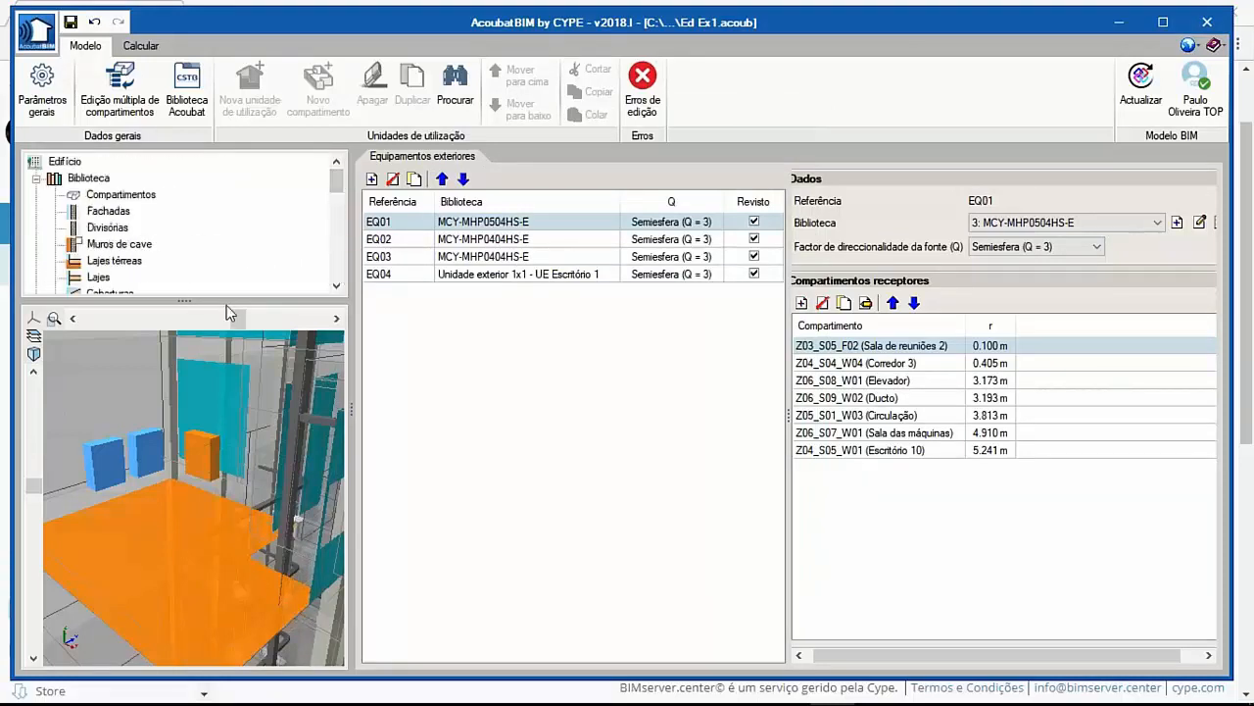
drag(187, 299, 292, 495)
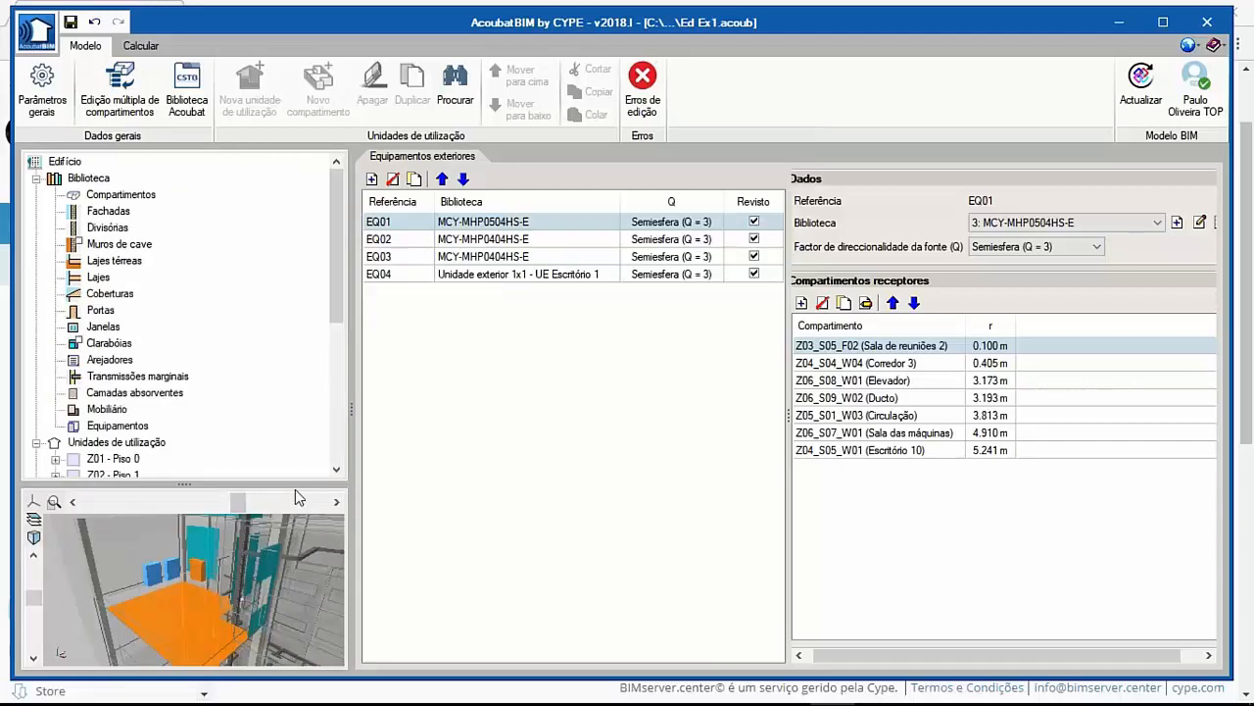
click(520, 243)
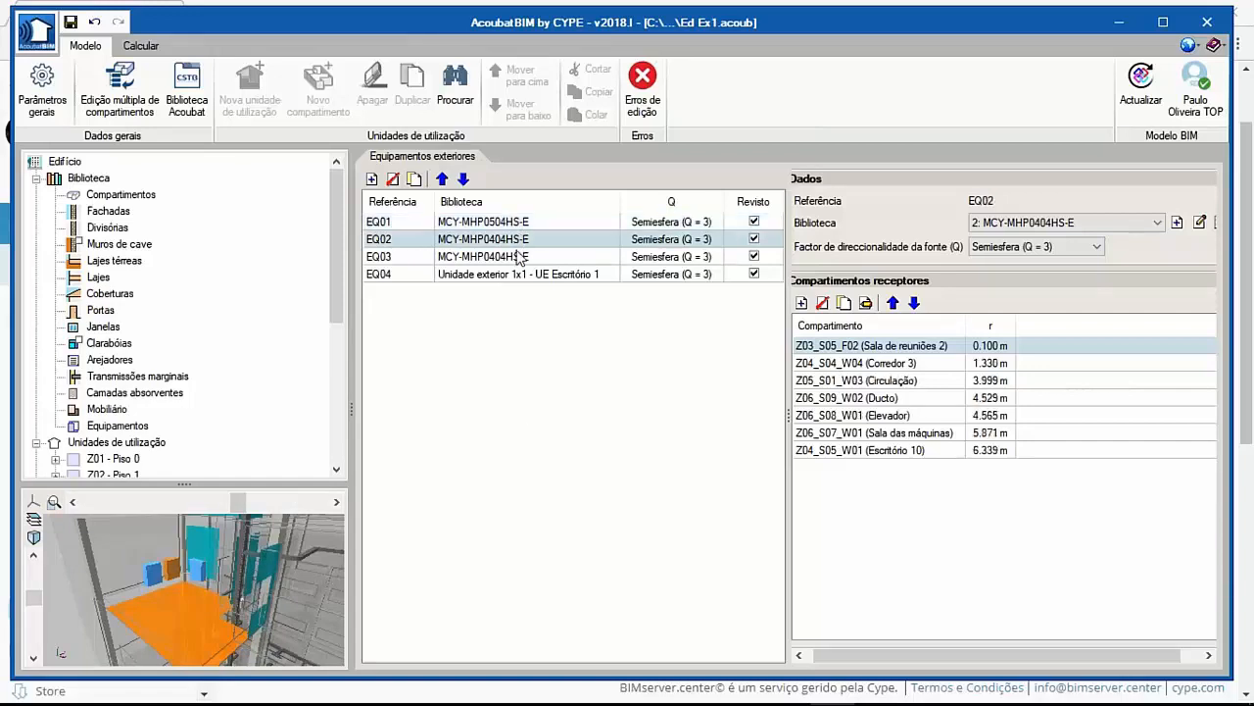
click(518, 274)
click(522, 256)
click(525, 240)
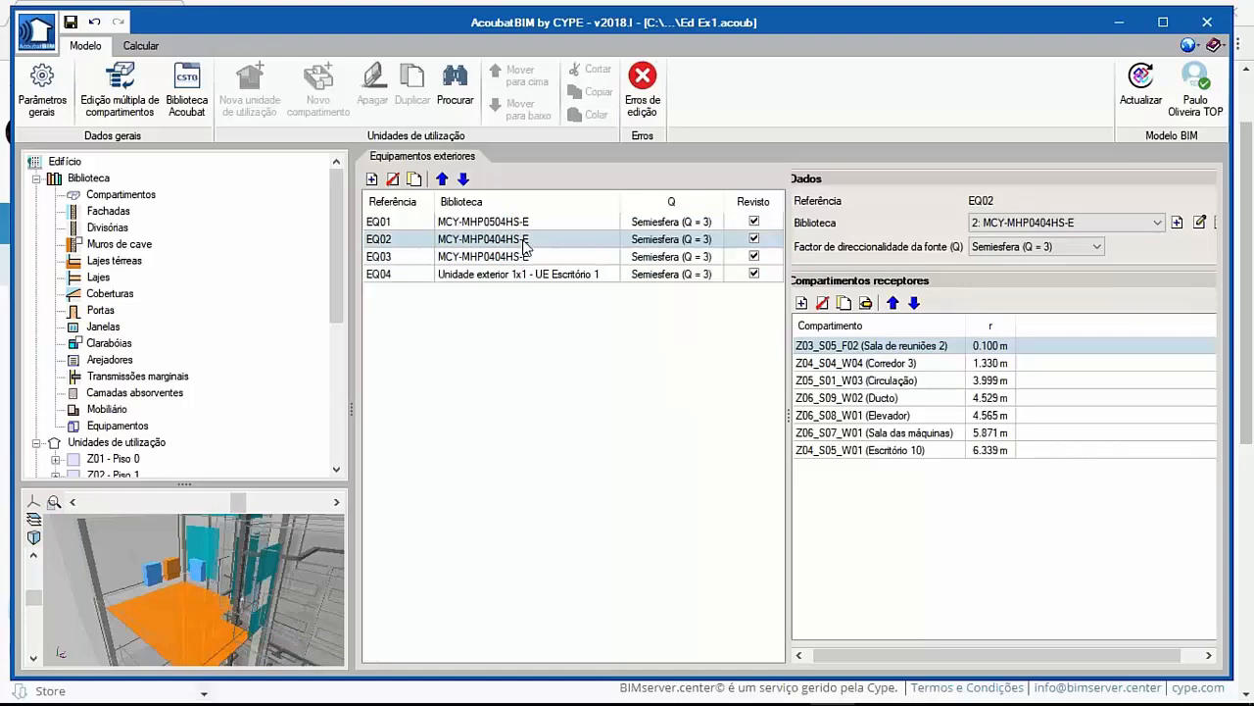
Run the acoustic calculation for the building and review the tabulated summary for "Sons de percussão".
click(141, 45)
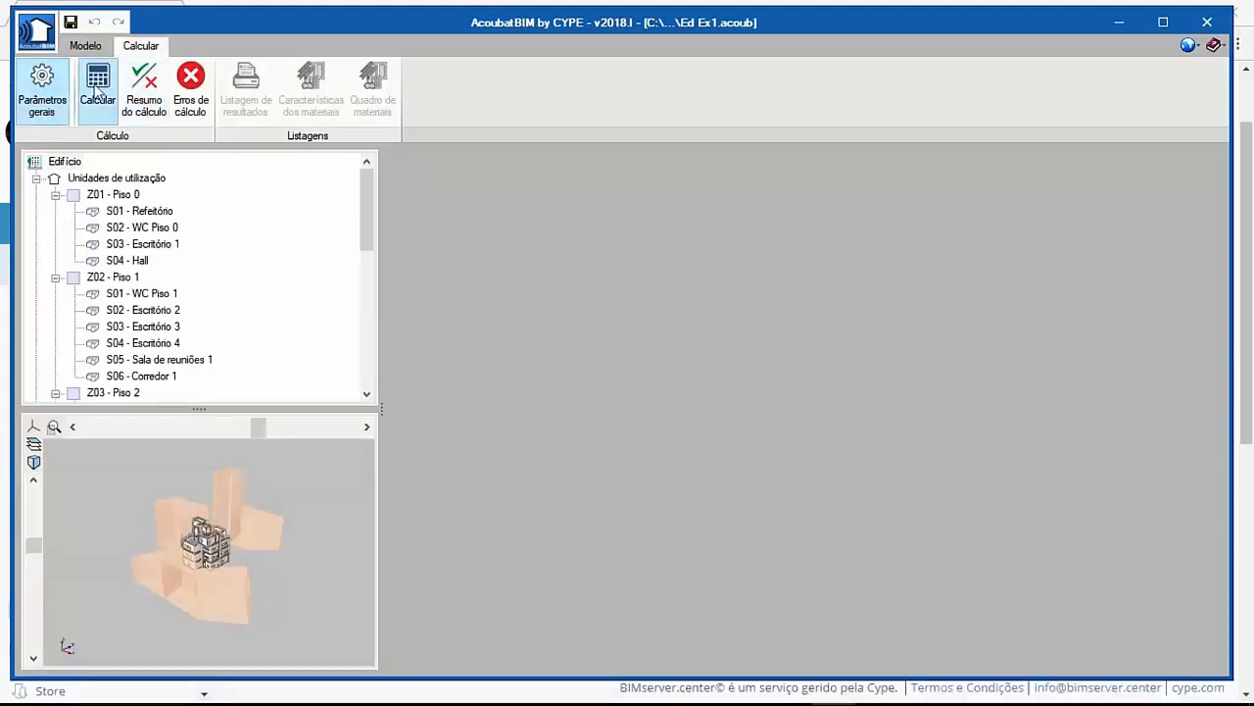
click(98, 86)
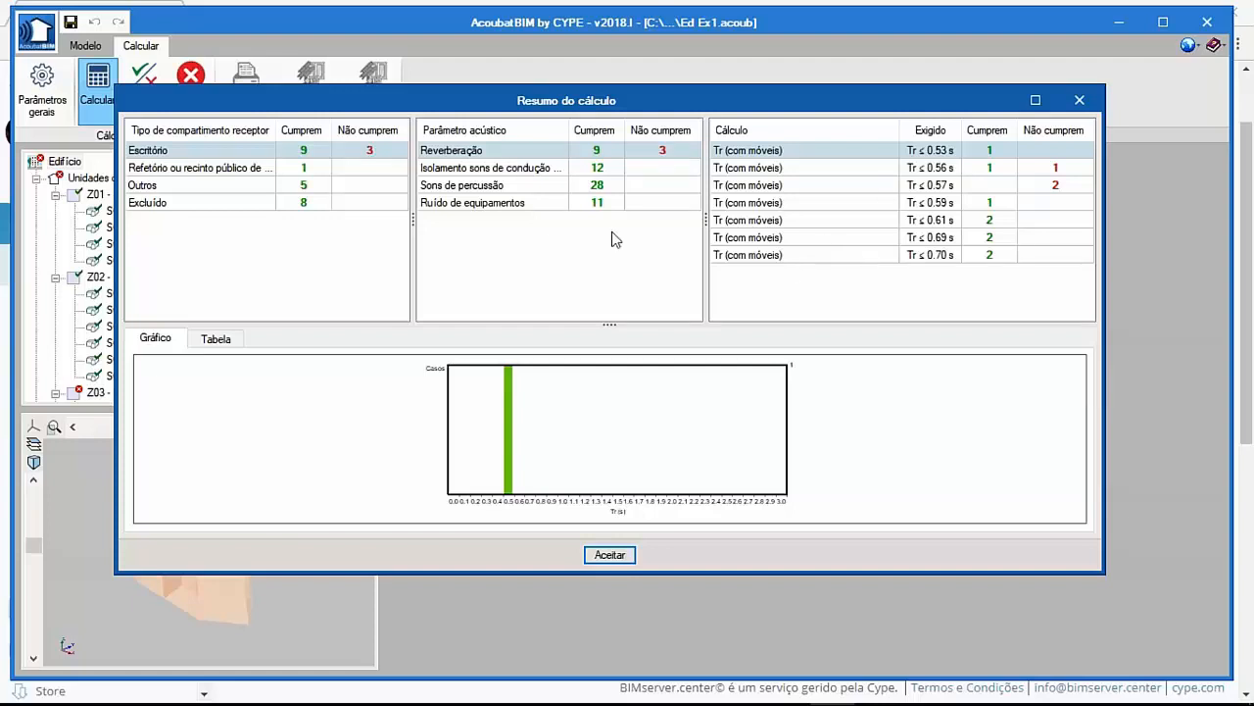
click(215, 339)
click(530, 185)
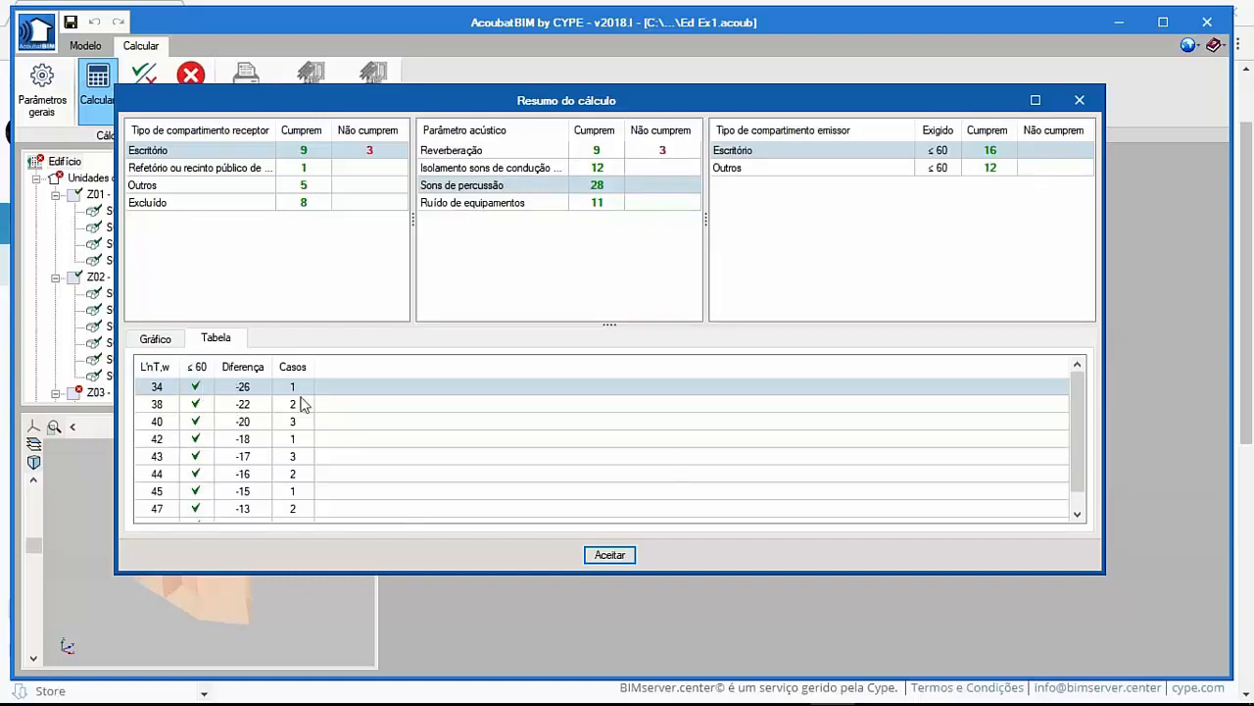
click(1078, 102)
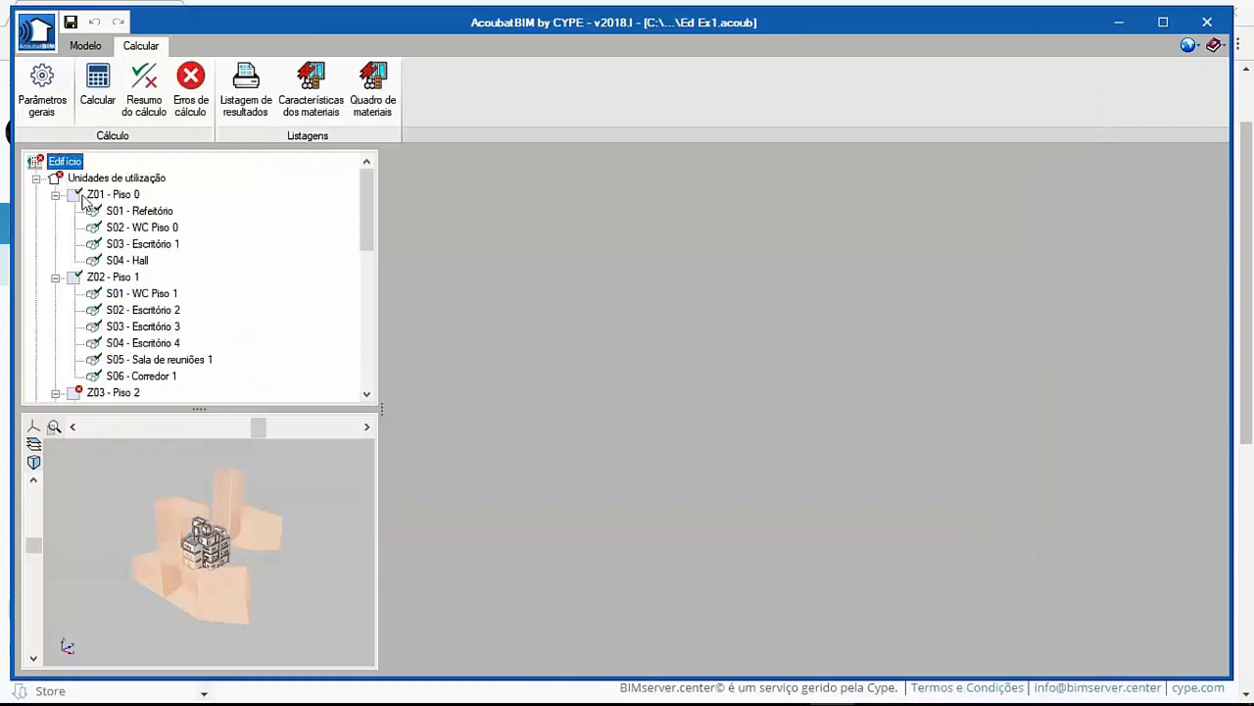
Show the calculation results of S03 - Escritório 7 and expand Fachadas 1 down to the elements of Z03_S03_W01.
scroll(93, 230, down, 3)
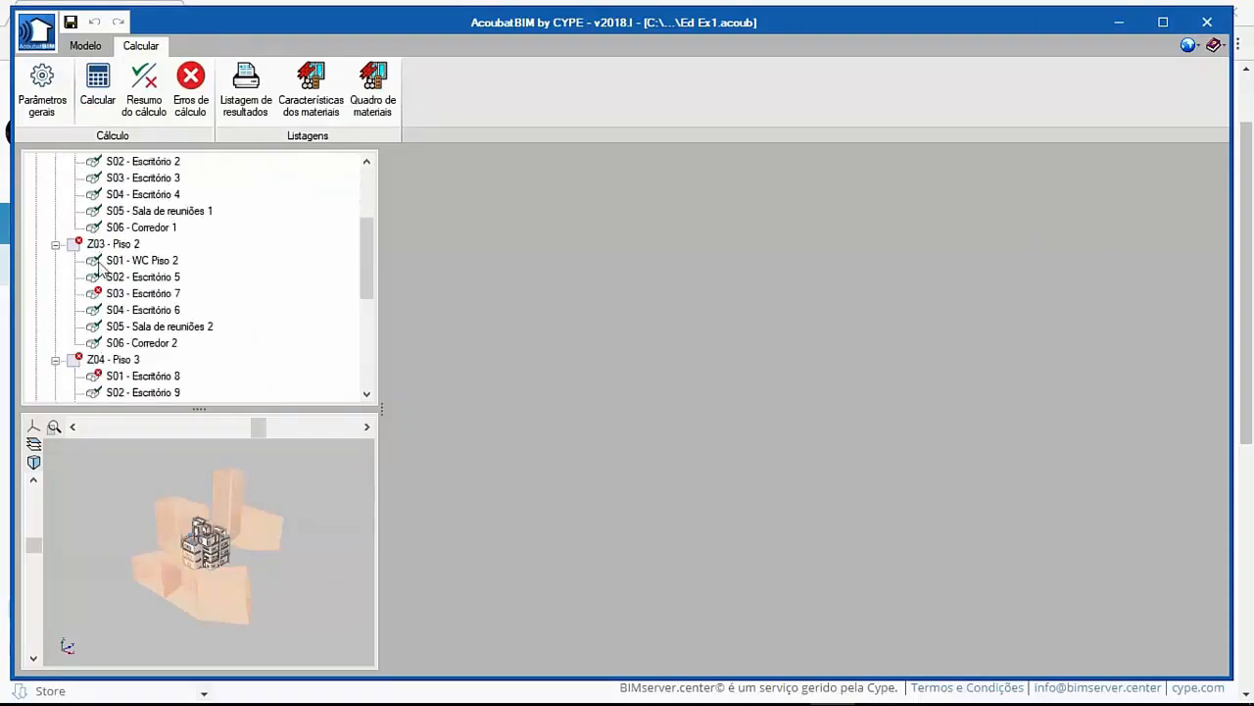
click(110, 293)
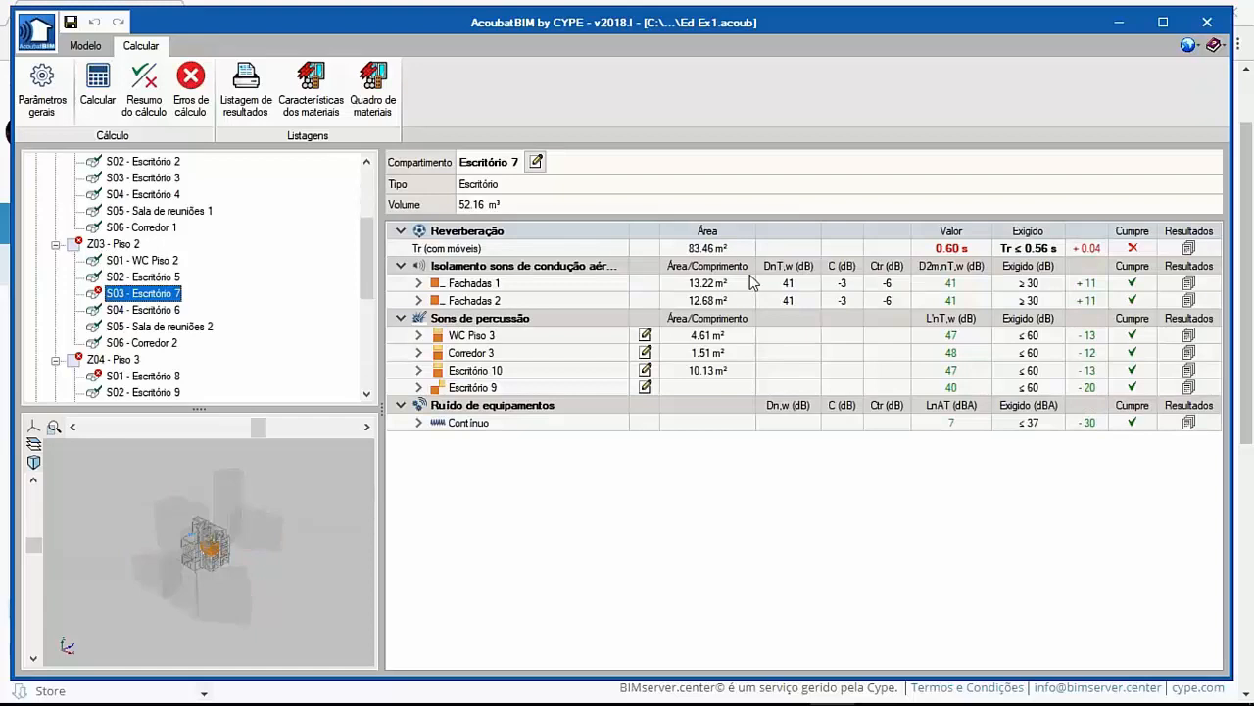
click(420, 283)
click(438, 301)
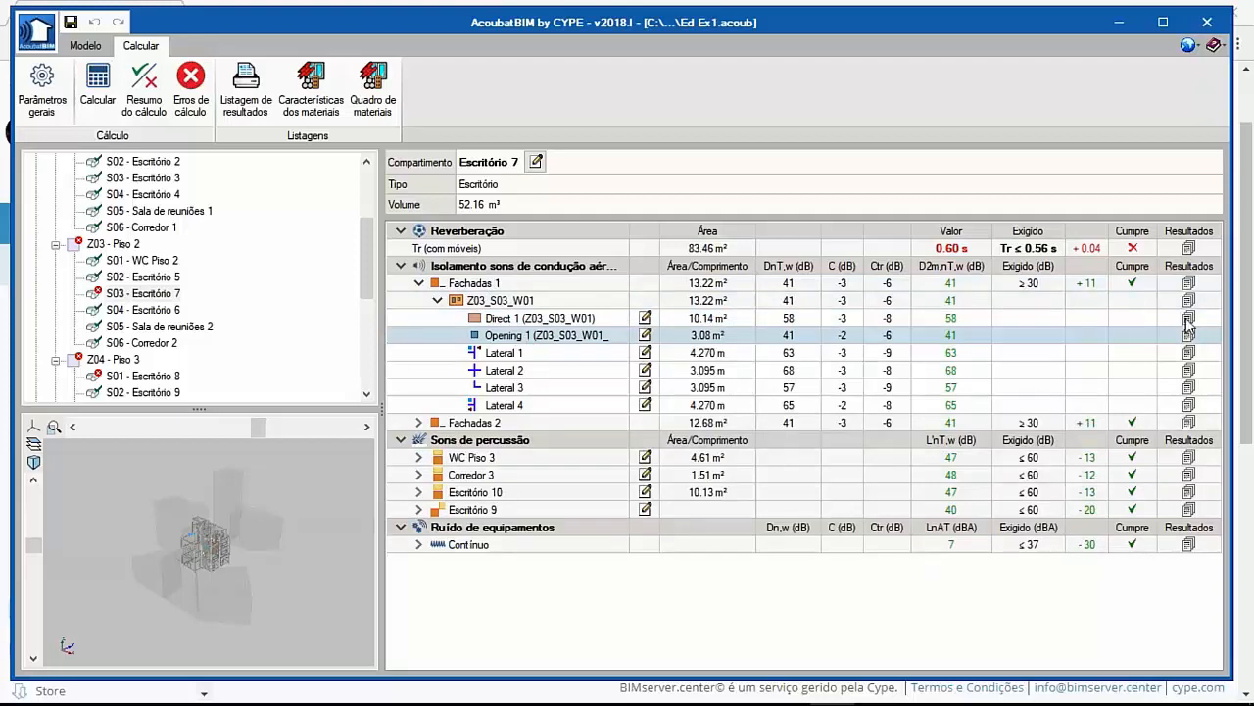
Examine the formula and frequency results in the report for Opening 1 of Z03_S03_W01.
click(1189, 335)
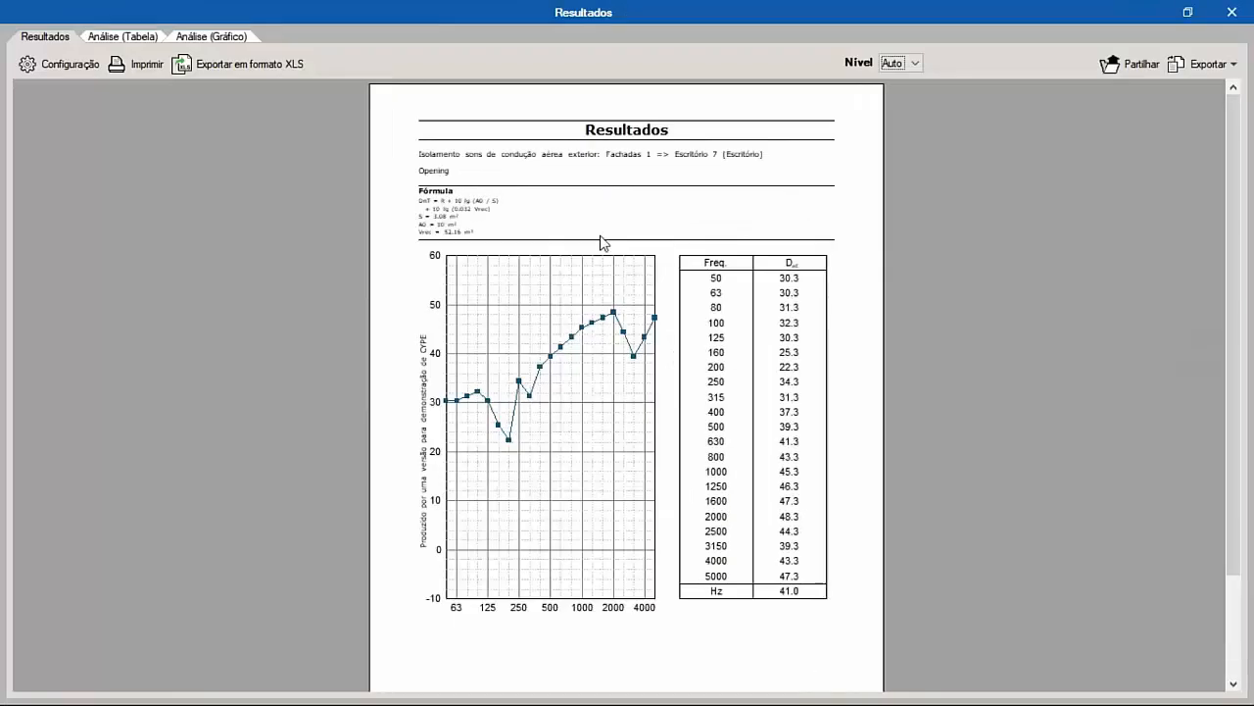
ctrl+scroll(432, 233, up, 2)
ctrl+scroll(427, 232, up, 1)
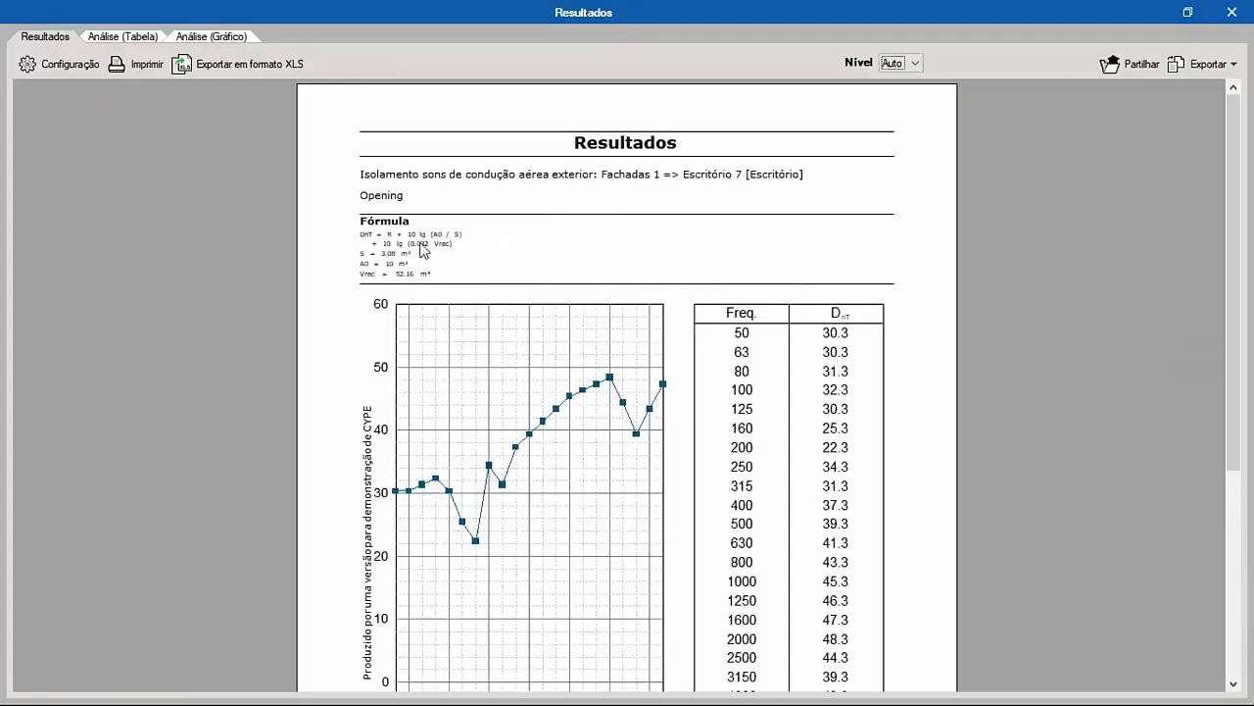
click(1227, 14)
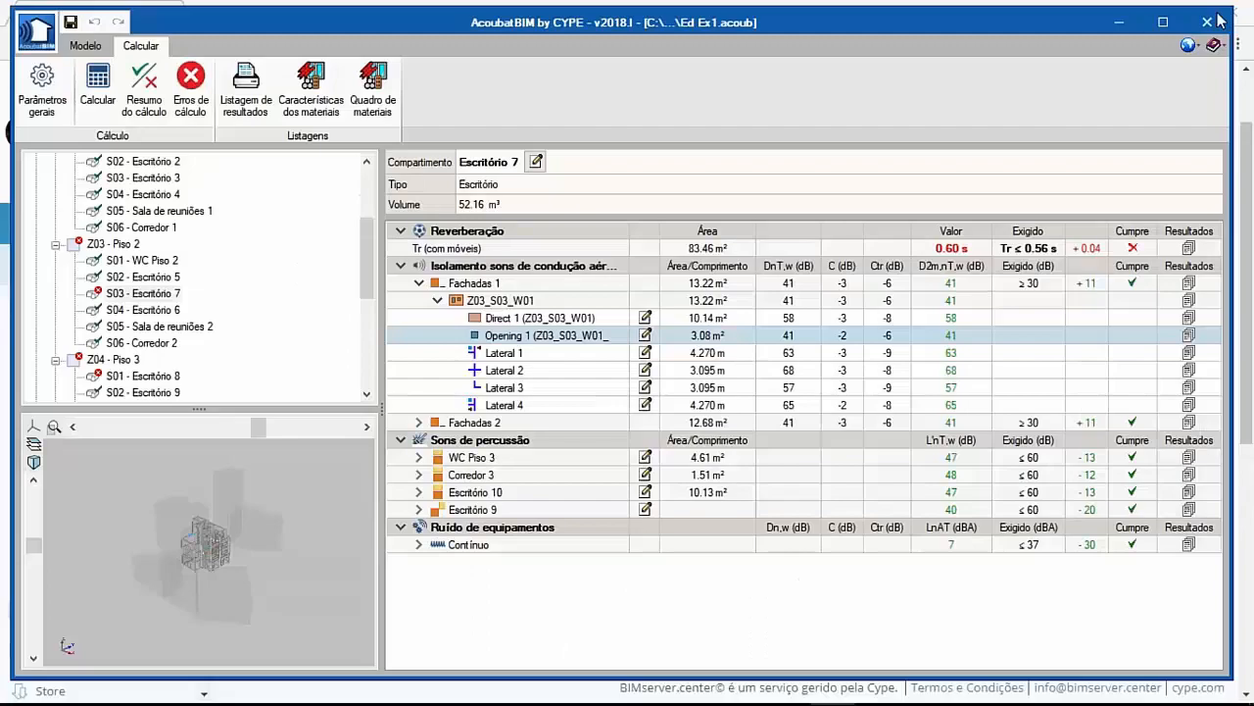
Review the lateral transmissions of Fachadas 1 and its overall results report, including the direct, opening and lateral path contributions.
click(495, 358)
click(498, 371)
click(503, 388)
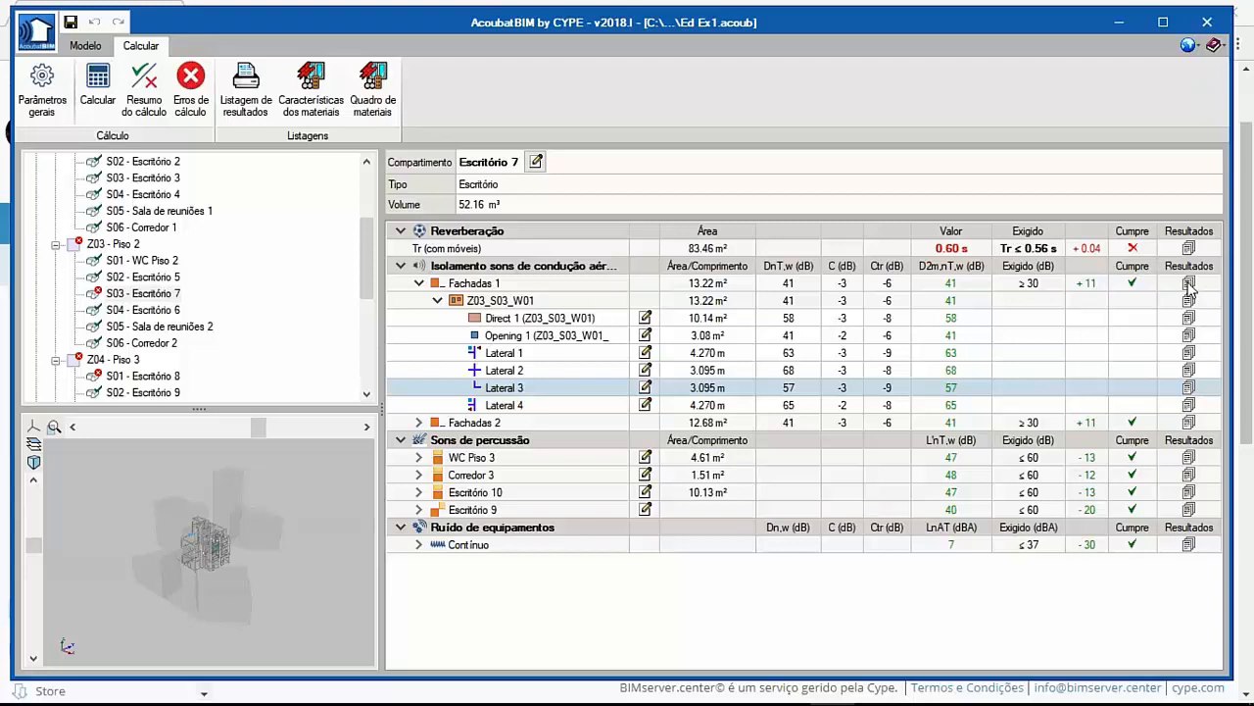
click(1189, 283)
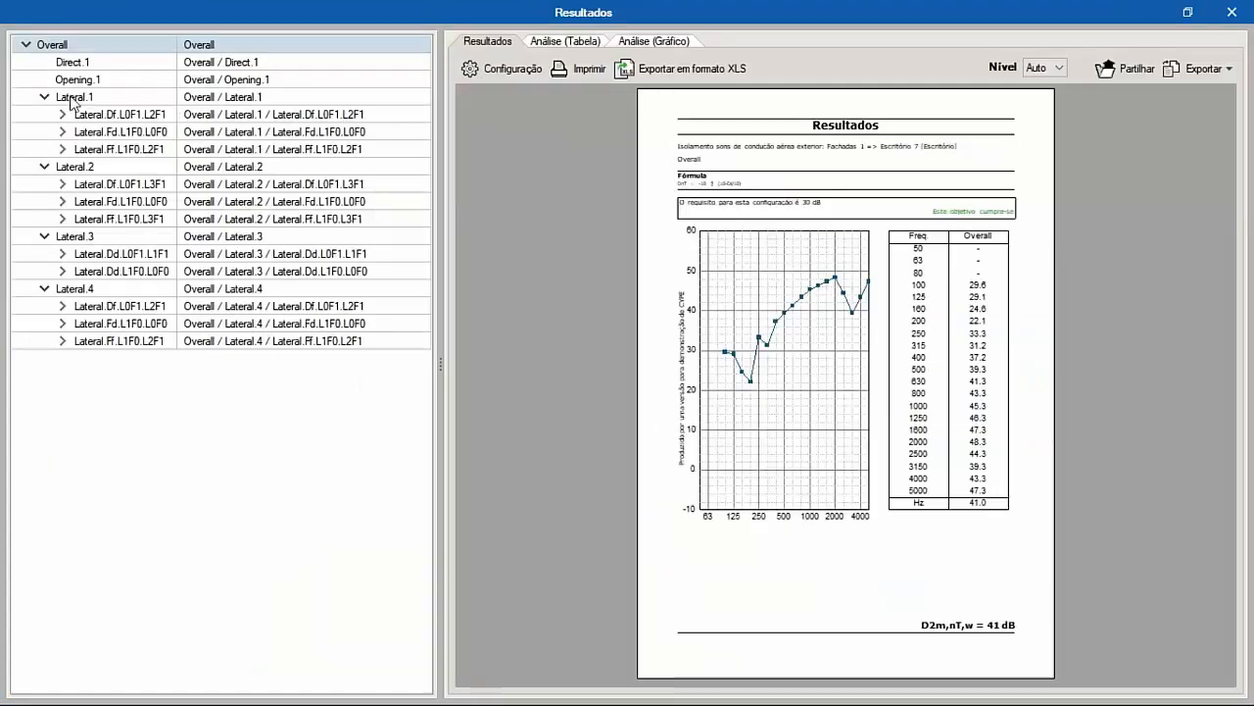
click(83, 64)
click(86, 81)
click(88, 116)
click(91, 150)
click(90, 185)
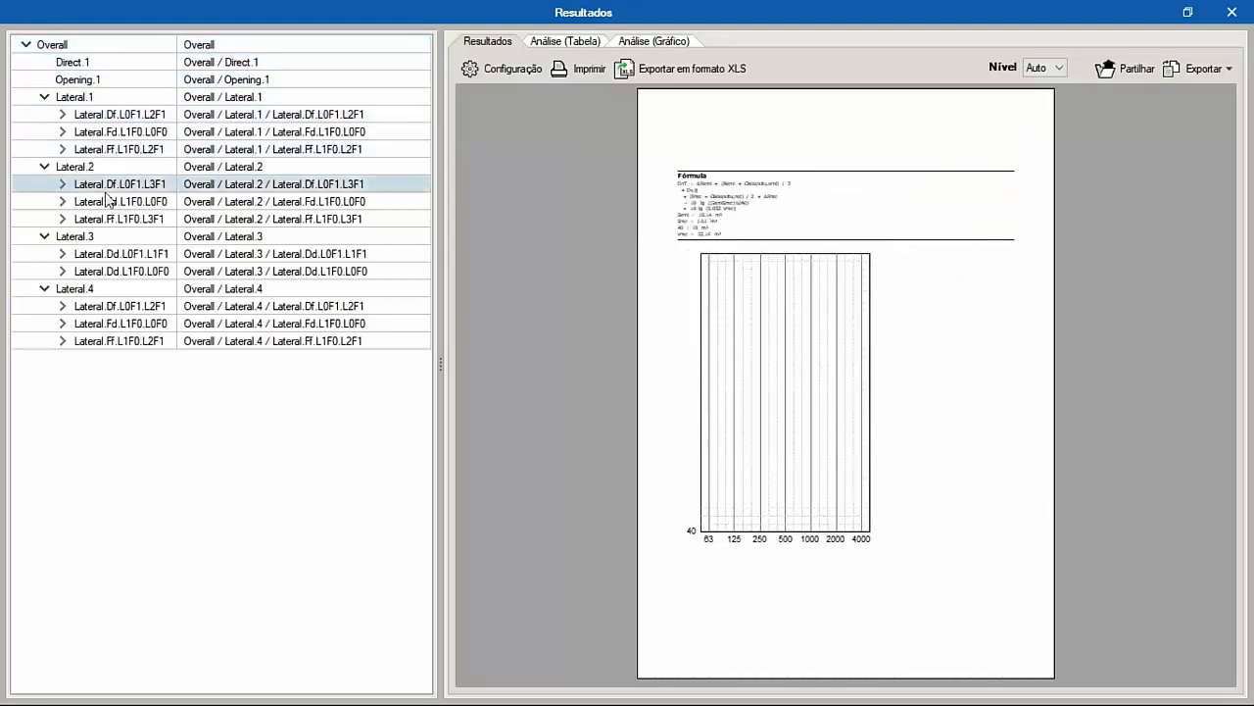
click(1231, 11)
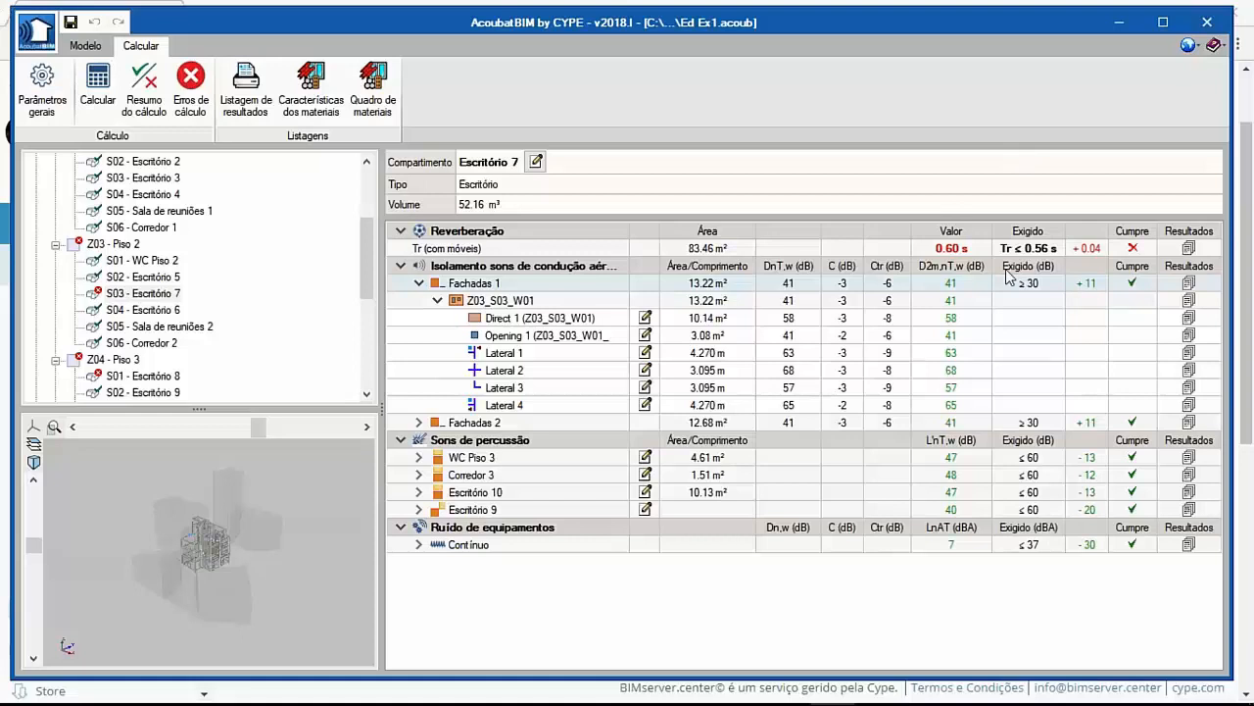
Review the calculation results of the Piso 3 compartments S01 - Escritório 8 and S05 - Escritório 10.
mouse_move(929, 685)
scroll(169, 303, down, 1)
scroll(161, 312, down, 1)
click(160, 278)
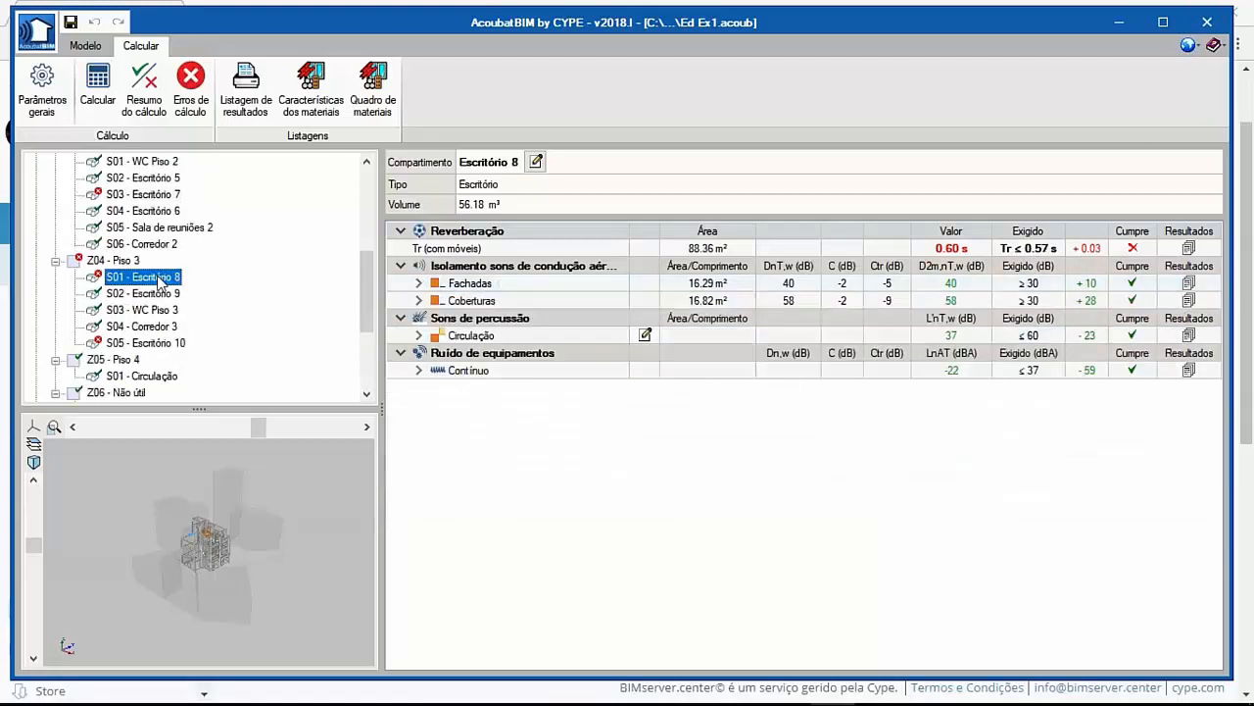
scroll(218, 333, down, 2)
scroll(163, 284, up, 1)
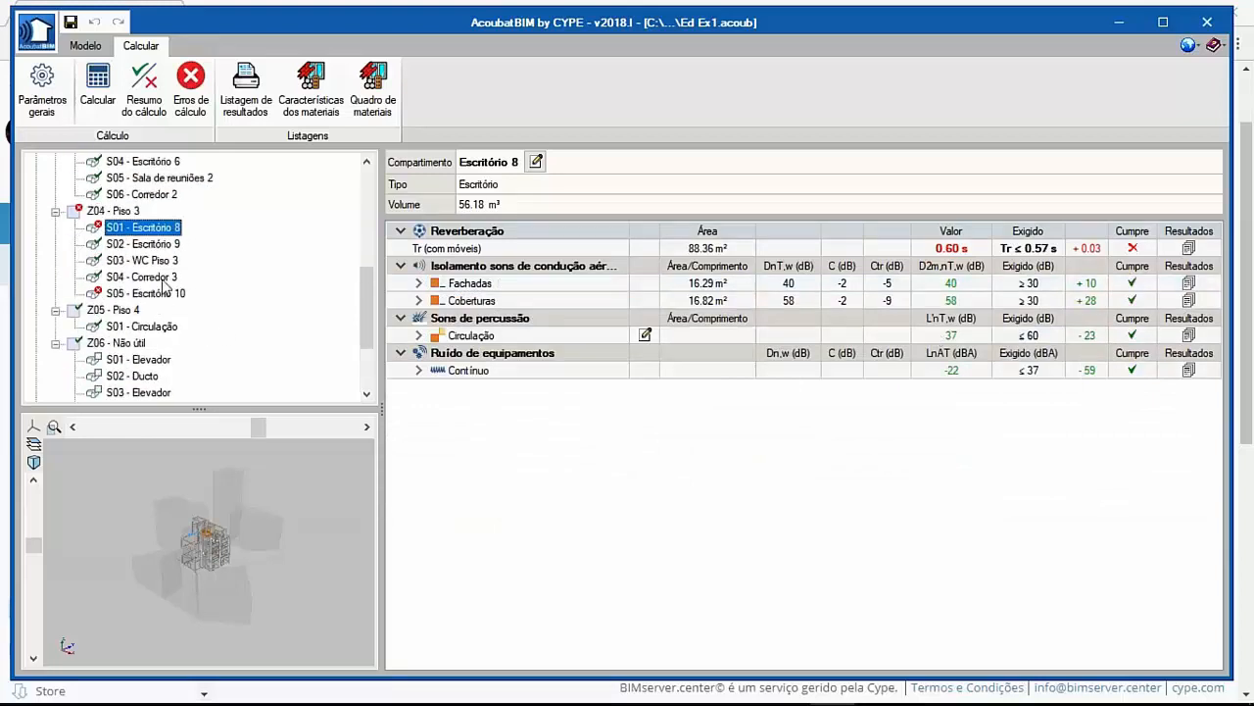
click(154, 294)
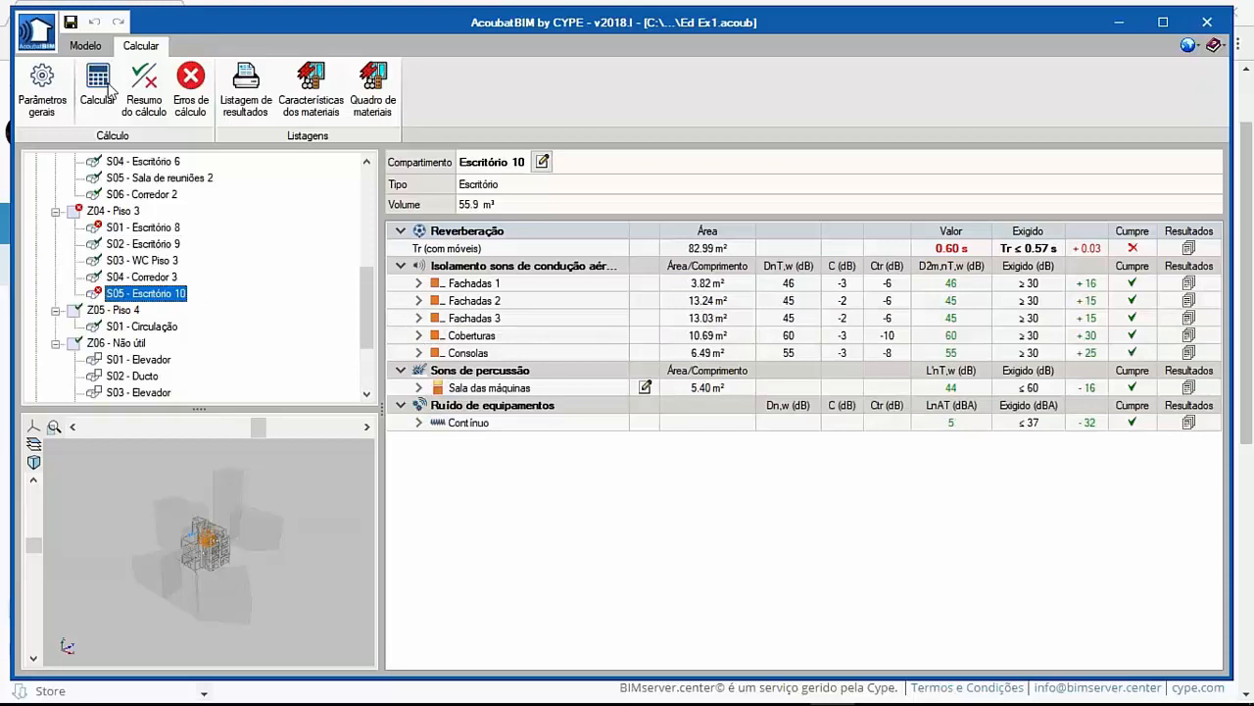
Add three "Cadeiras vazias" as furniture to S03 - Escritório 7 on Piso 2 in the model.
click(84, 45)
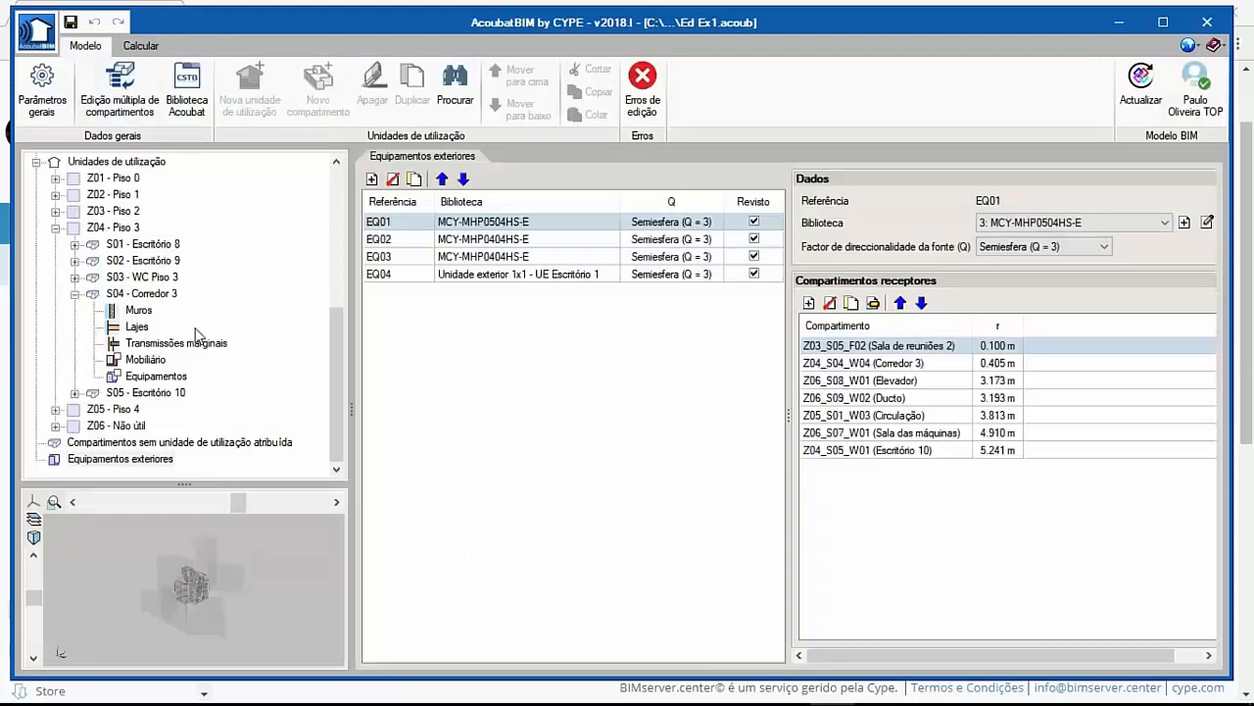
scroll(127, 323, up, 1)
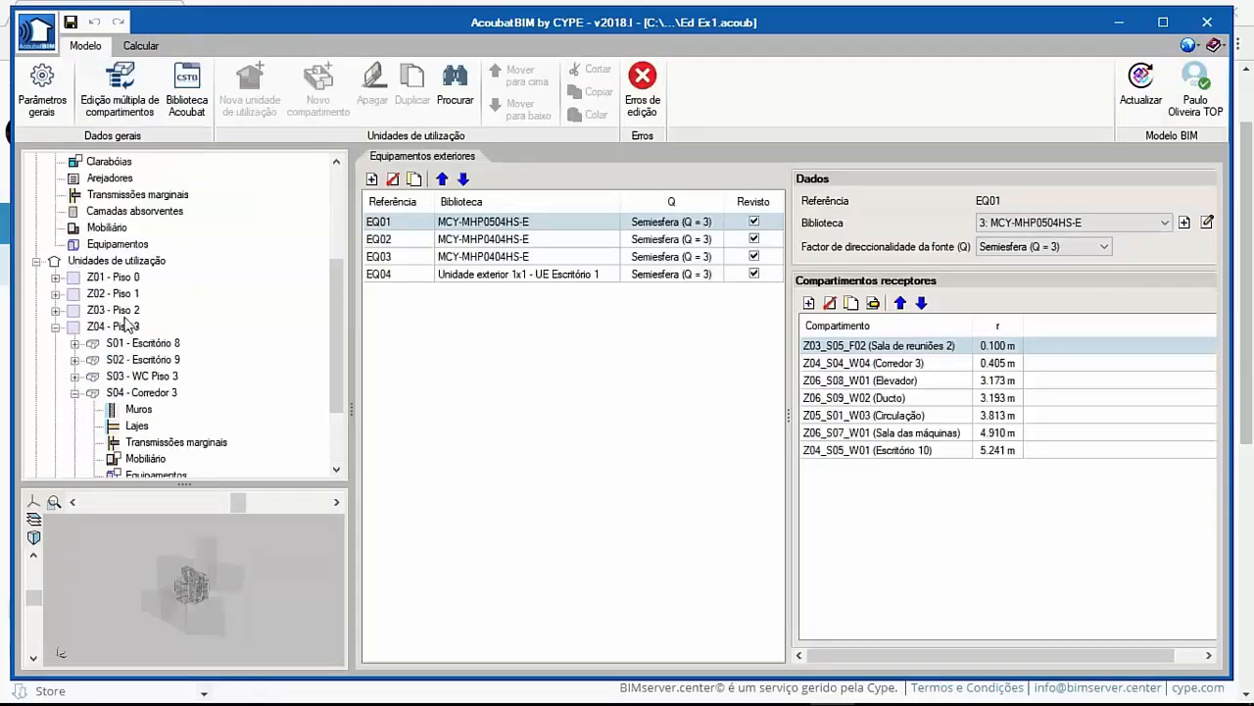
click(116, 311)
double_click(116, 314)
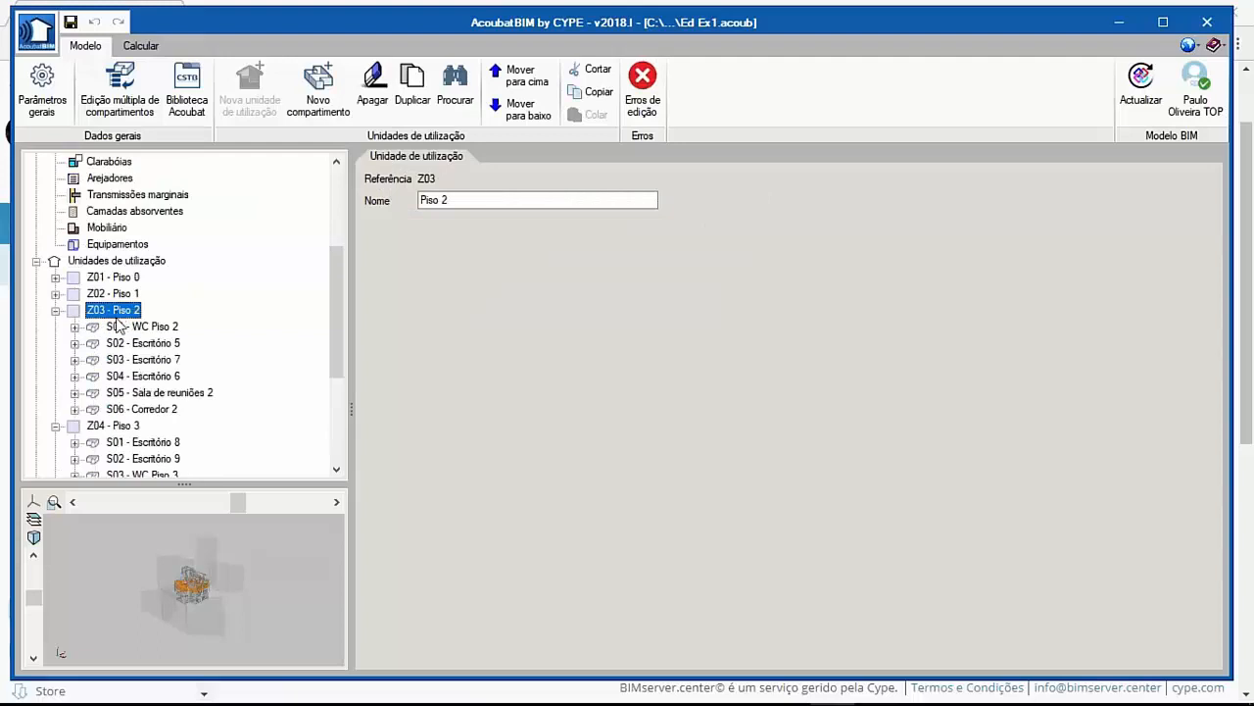
click(157, 363)
double_click(157, 363)
click(145, 425)
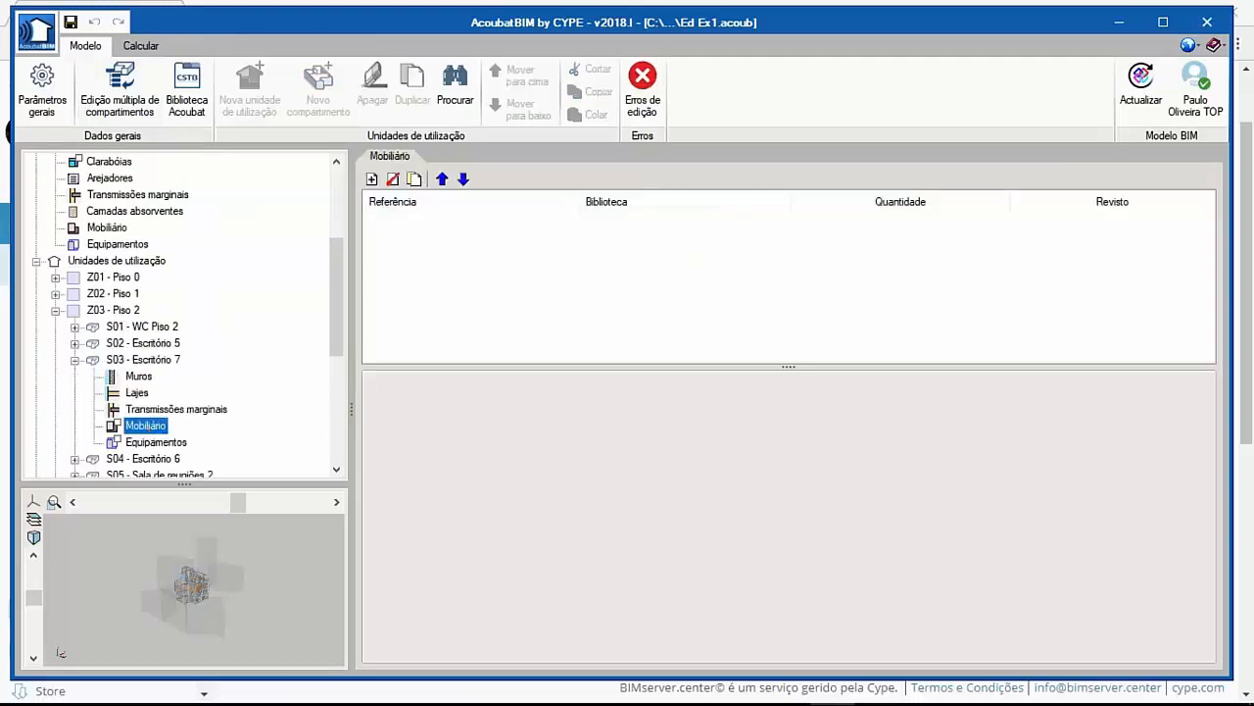
click(371, 178)
key(Tab)
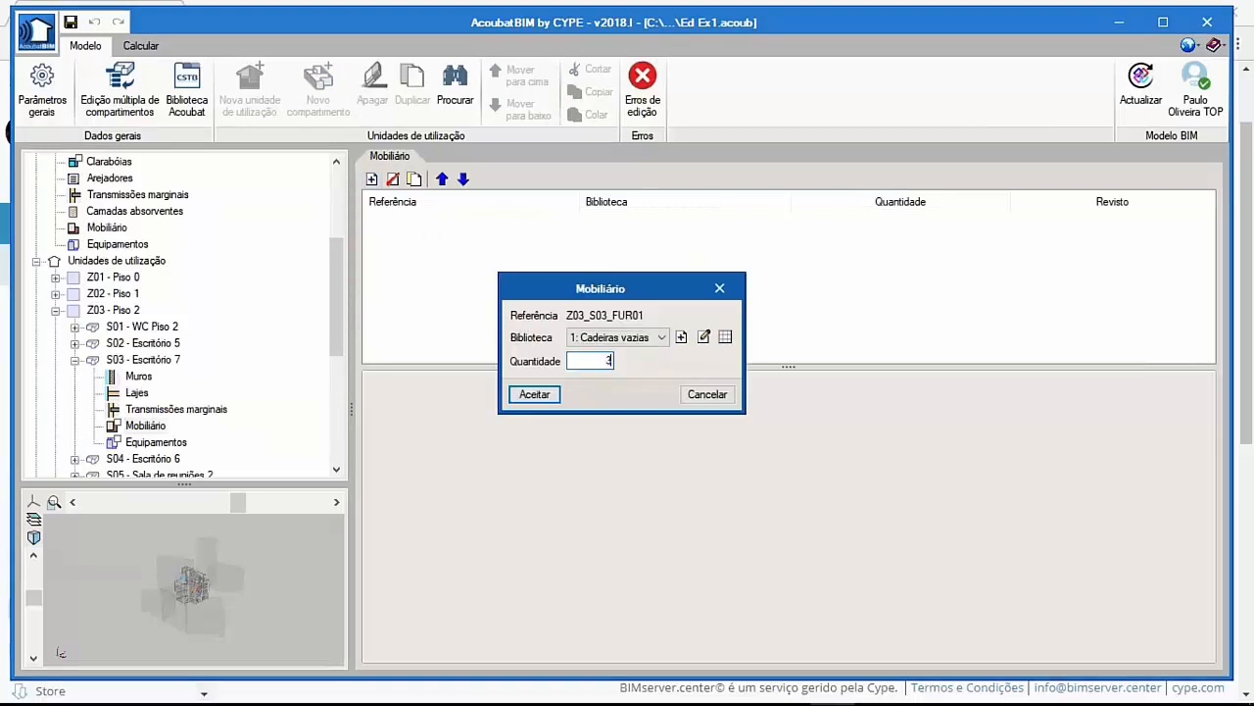
text(3)
click(555, 396)
Add furniture to S01 - Escritório 8 on Piso 3, using "Cadeiras vazias" with a quantity of 3.
scroll(179, 319, down, 1)
scroll(179, 318, down, 1)
scroll(166, 387, down, 1)
click(162, 378)
click(152, 441)
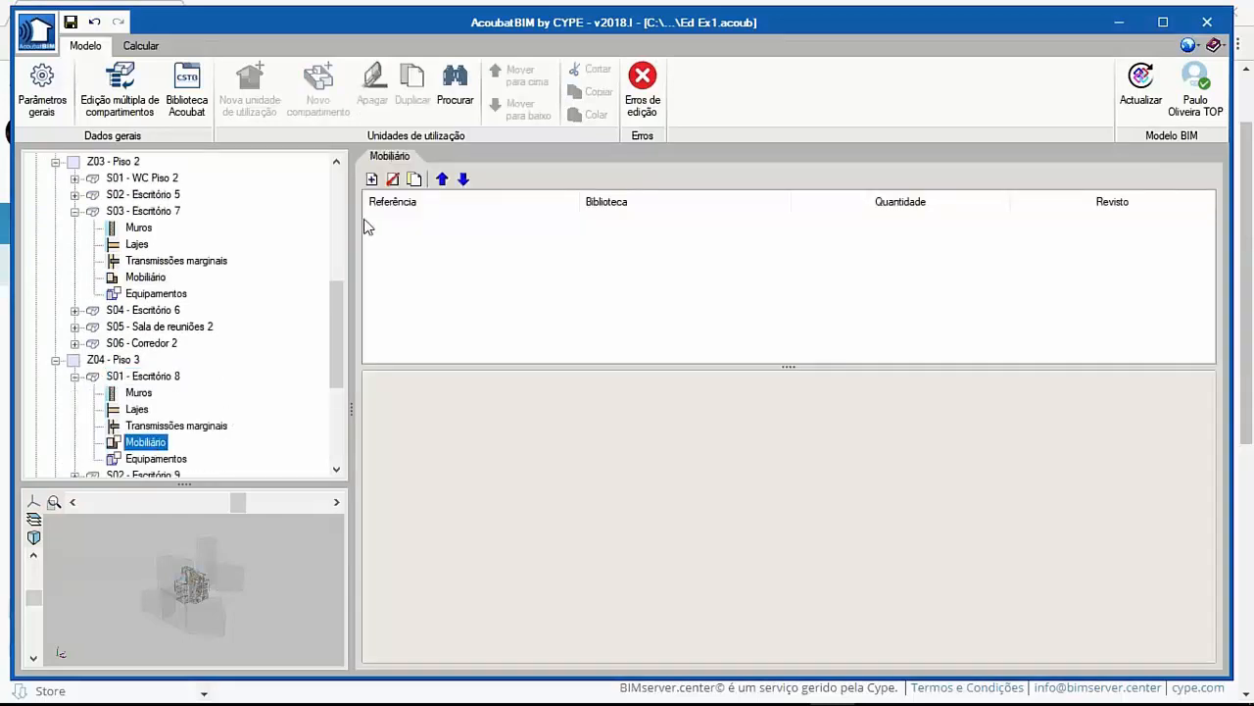
click(372, 179)
key(Tab)
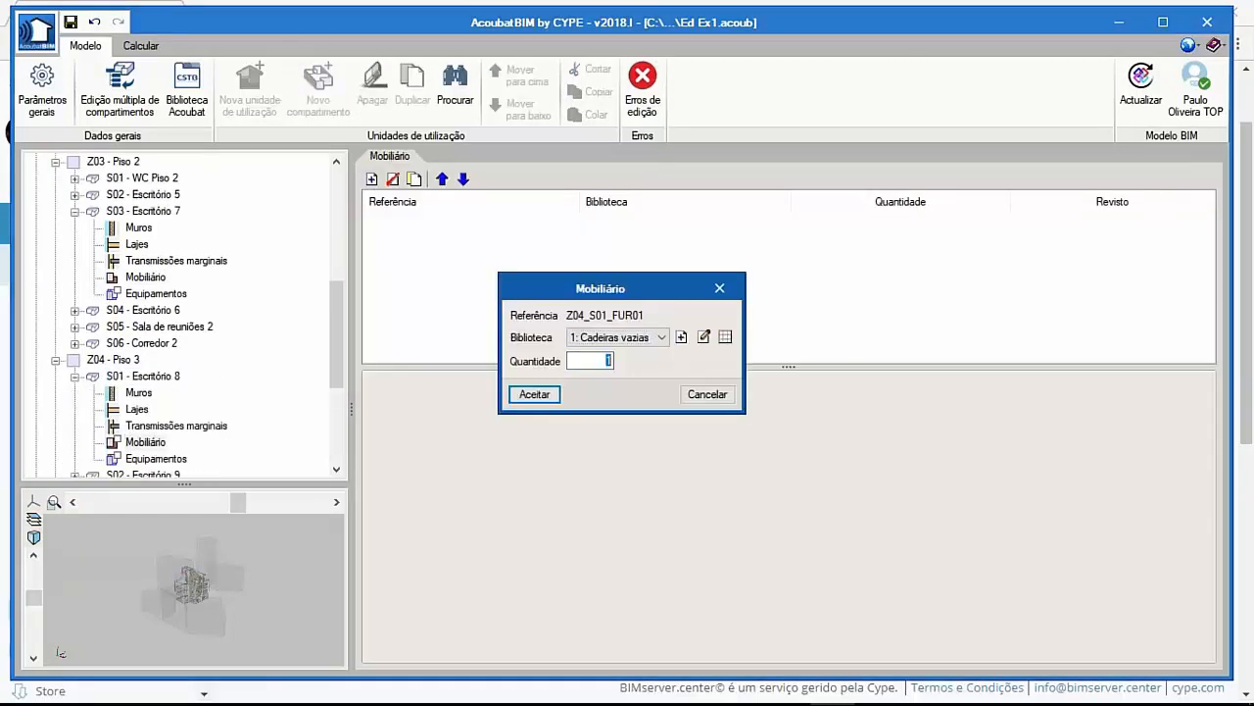
click(534, 394)
Furnish S05 - Escritório 10 on Piso 3 with "Cadeiras vazias", quantity 3.
scroll(245, 357, down, 2)
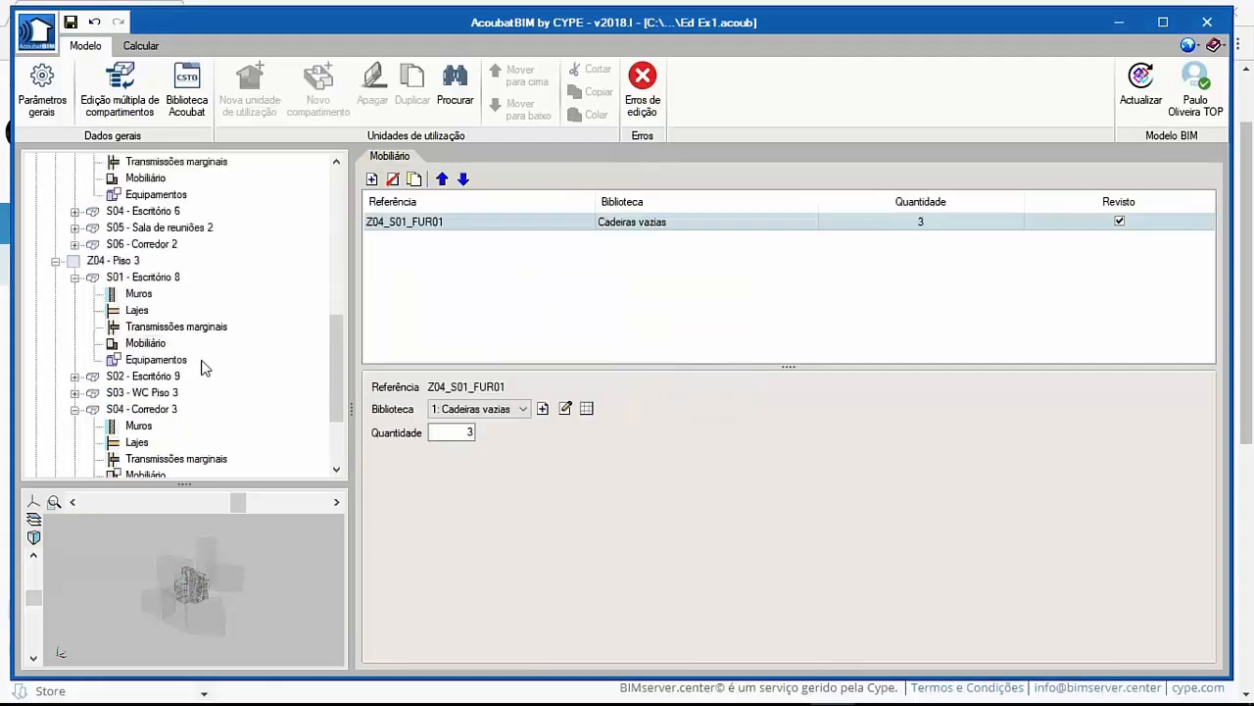
scroll(167, 382, down, 1)
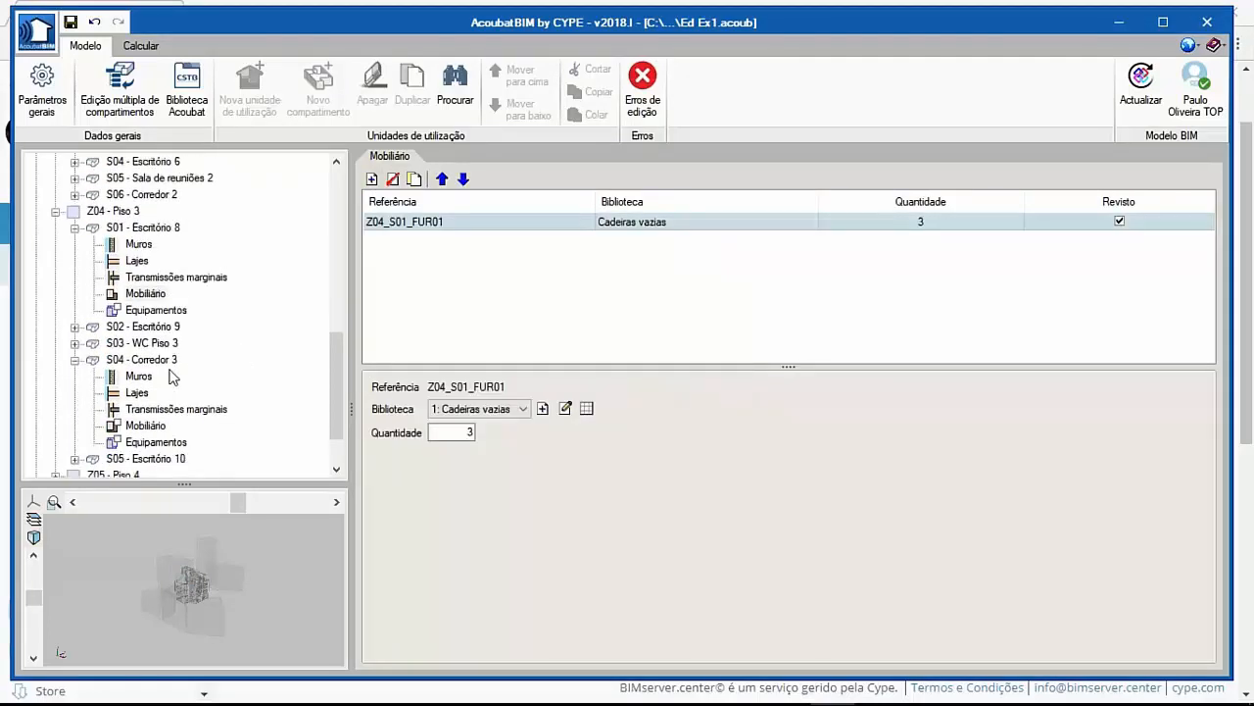
double_click(157, 459)
click(155, 443)
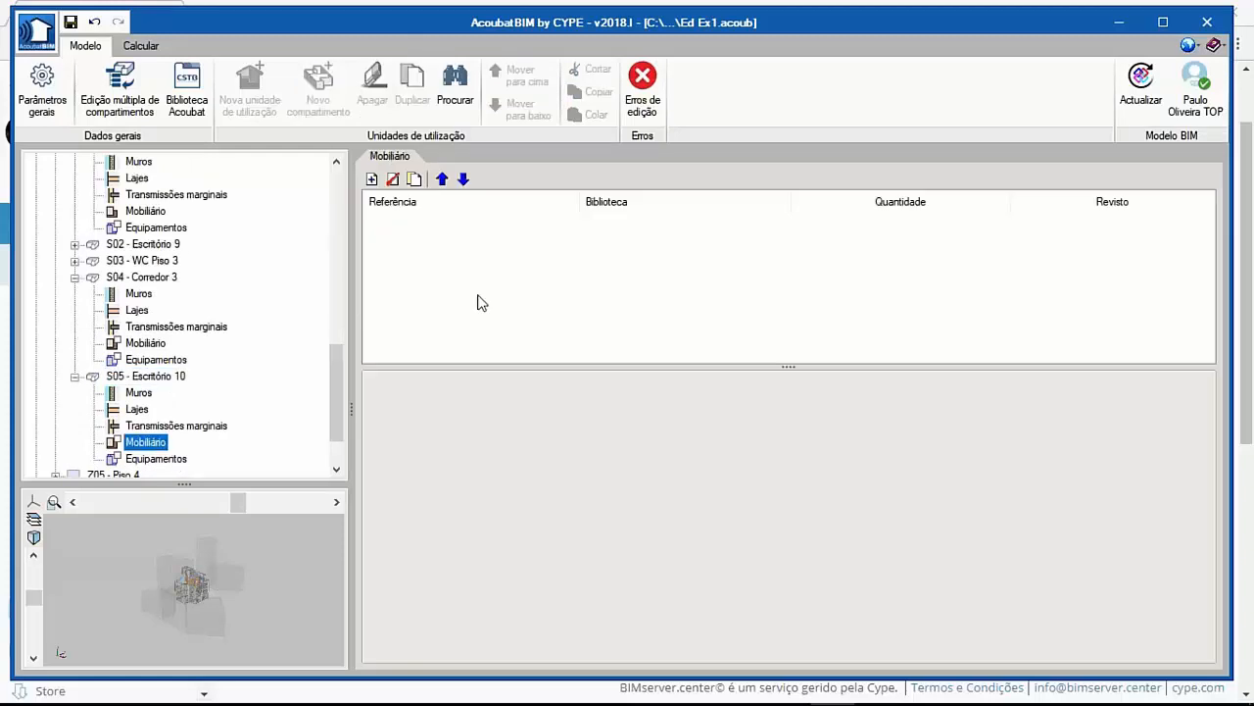
click(371, 179)
double_click(608, 361)
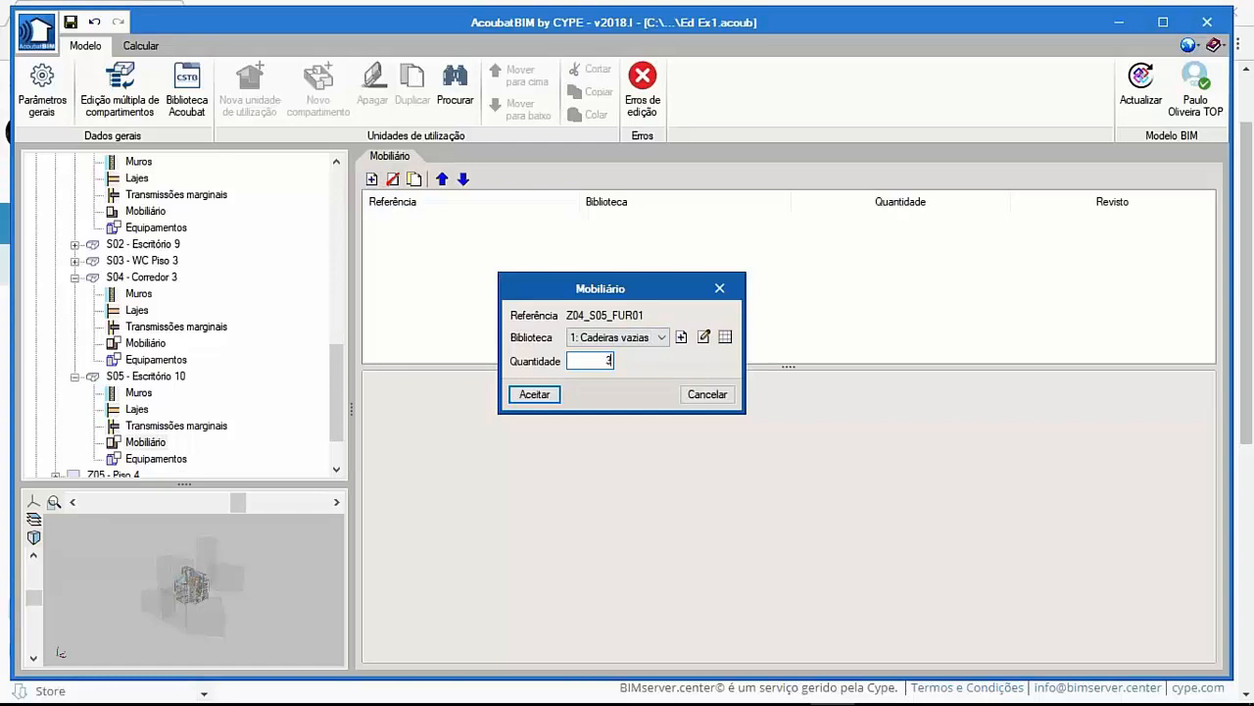
click(534, 394)
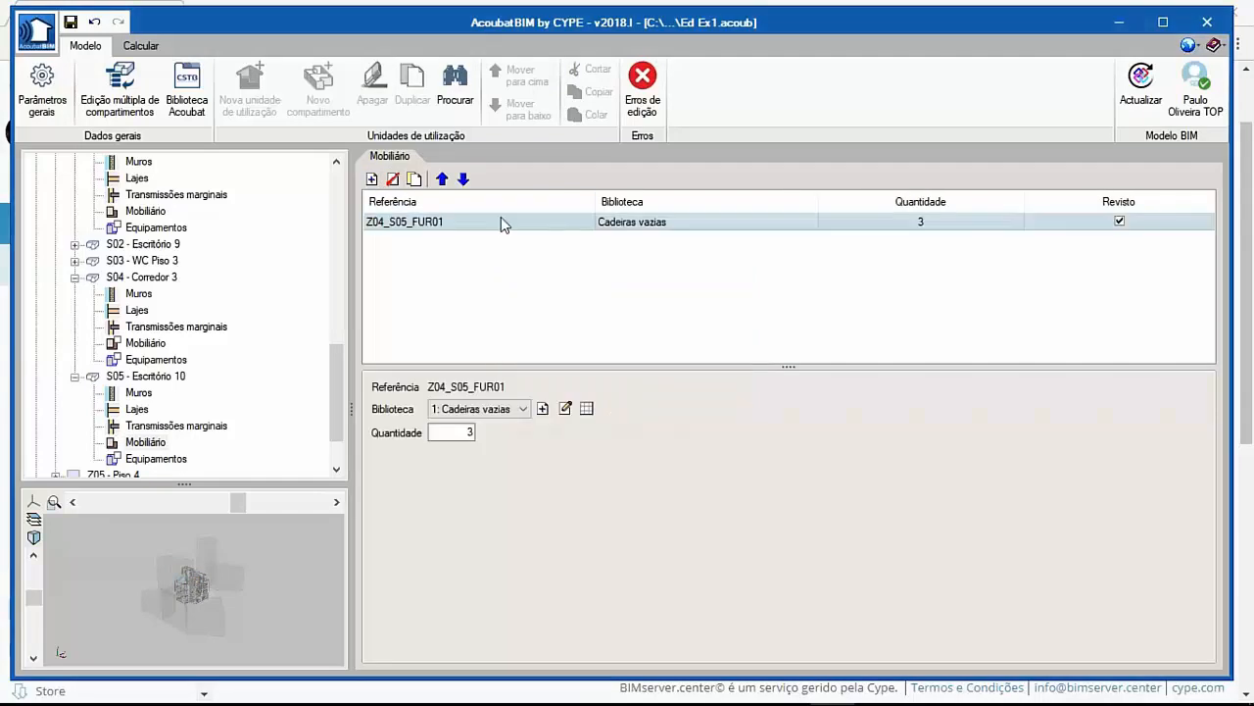
Rerun the acoustic calculation with the added furniture and check the calculation summary.
click(140, 46)
click(98, 83)
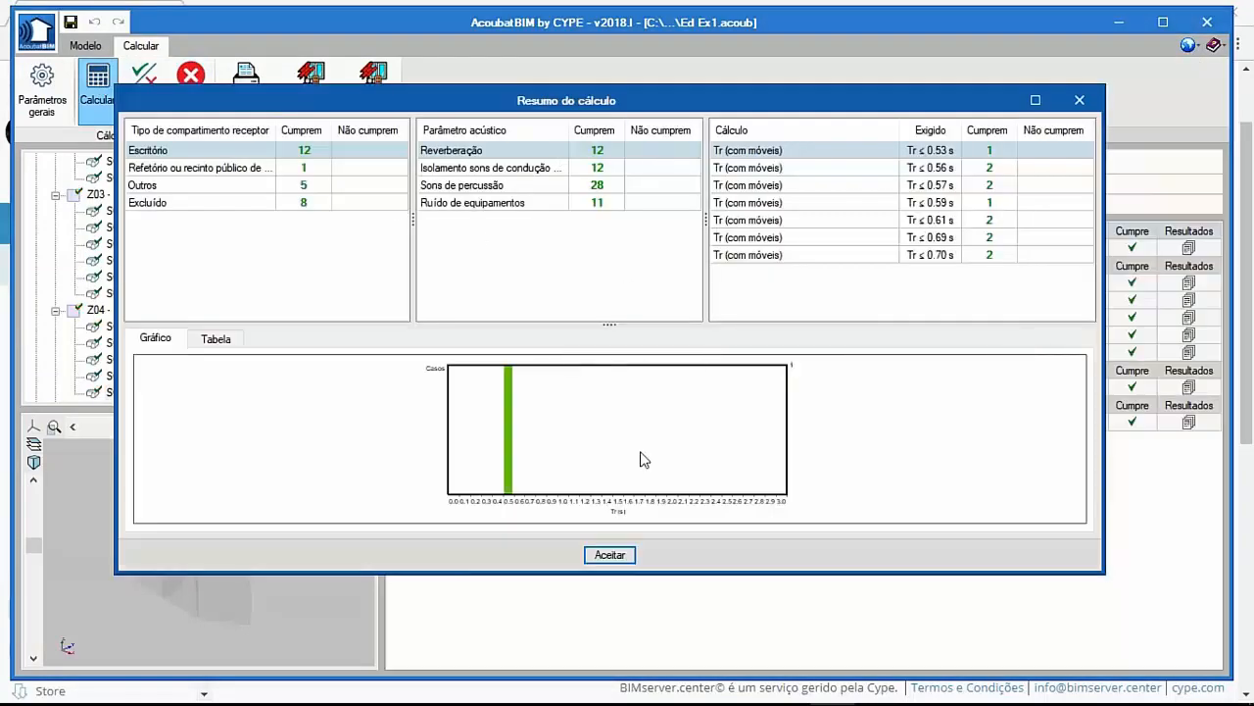
click(608, 555)
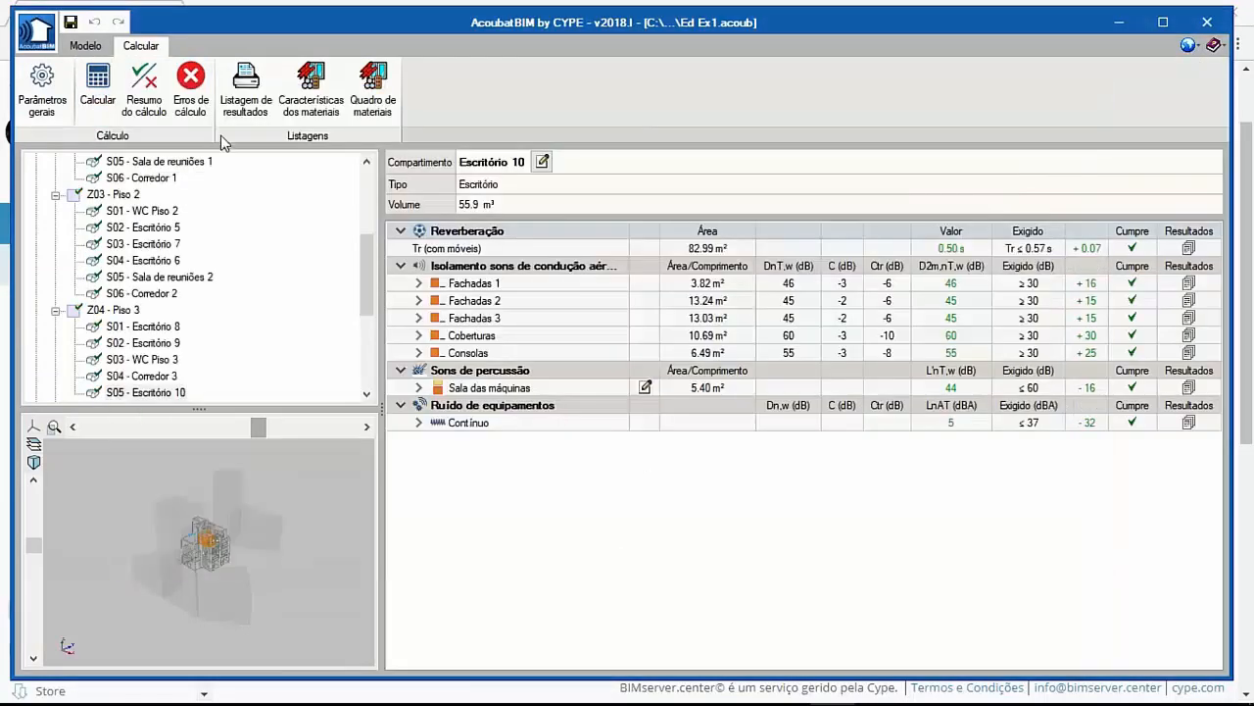
Generate the results listing in summarised form, then review it and its available export formats.
click(239, 93)
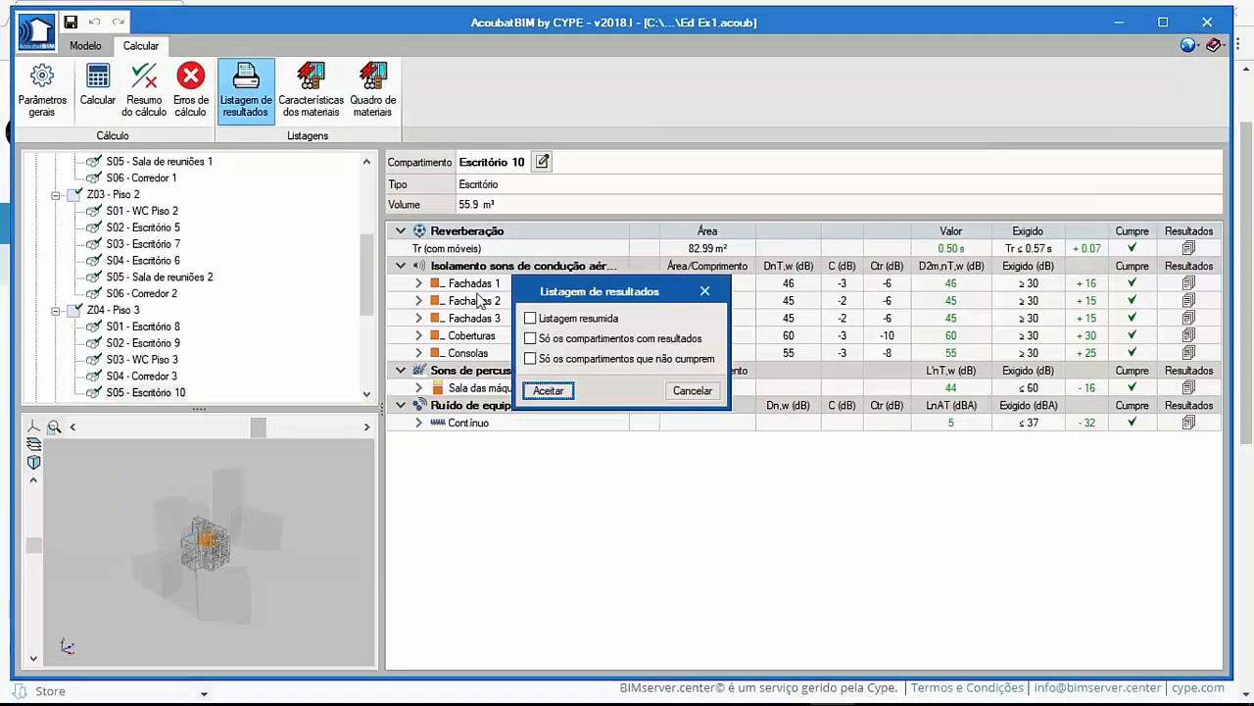
click(555, 323)
click(570, 392)
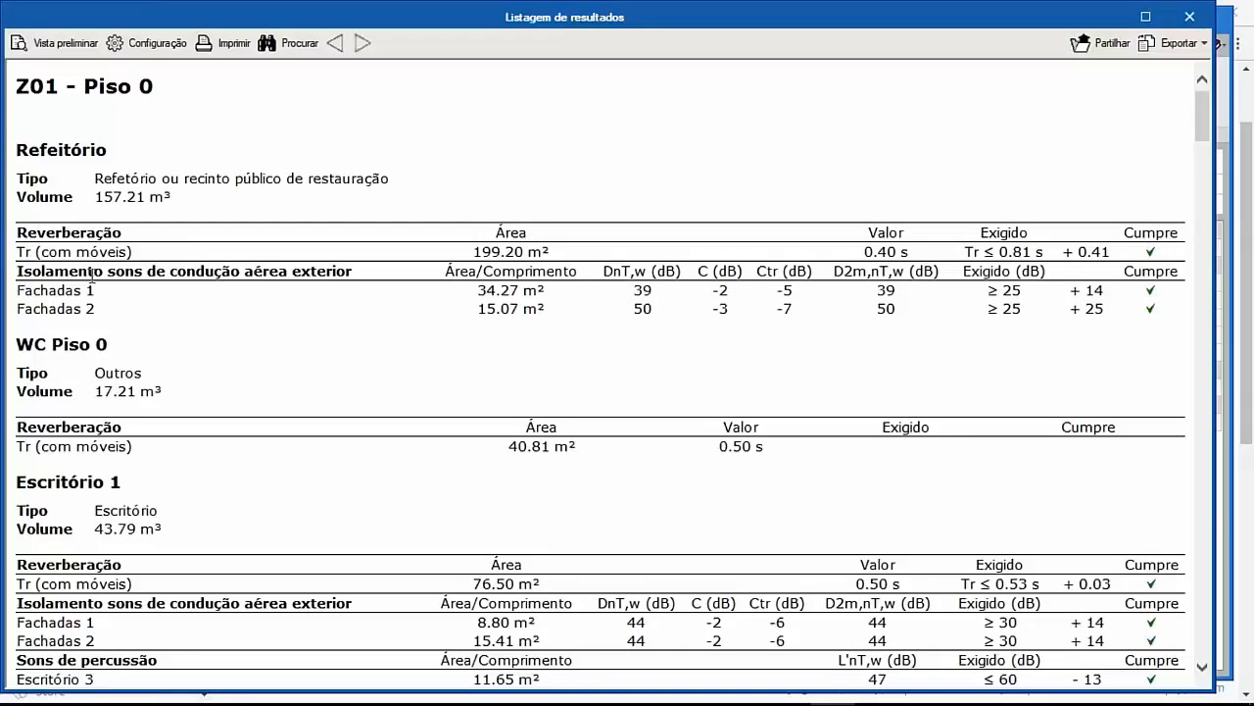
scroll(605, 347, down, 1)
scroll(582, 377, up, 1)
click(1176, 43)
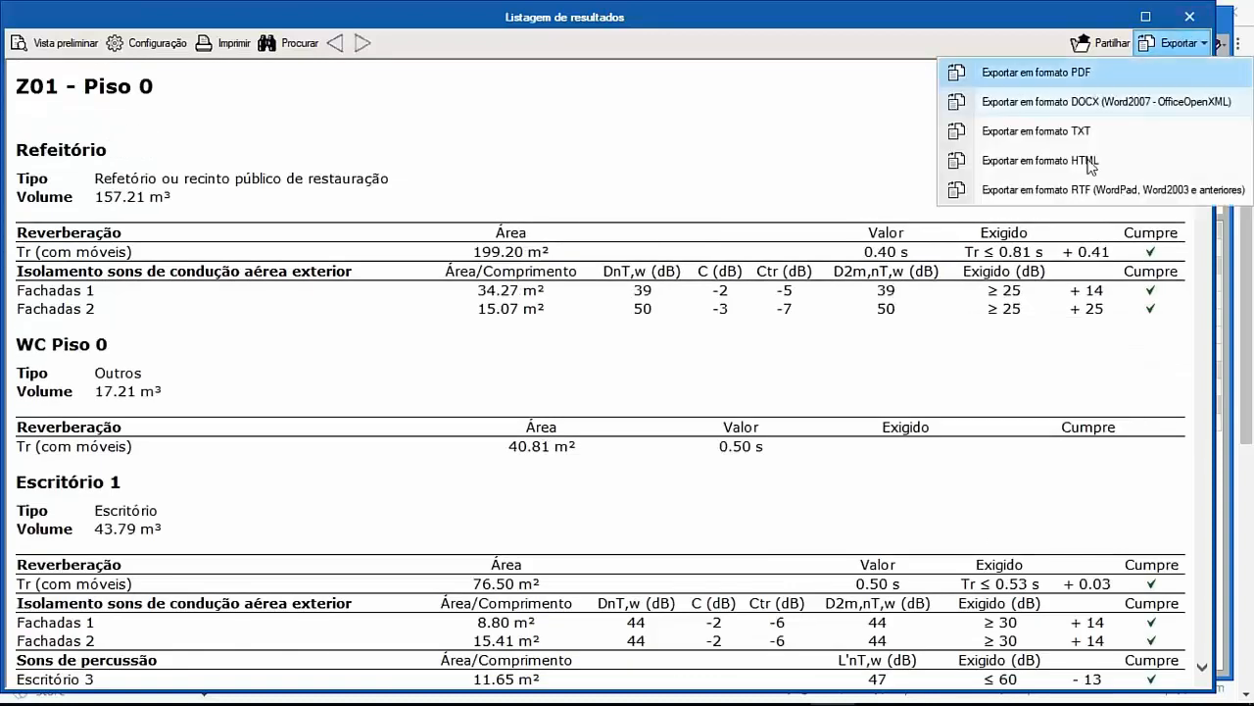
click(1189, 16)
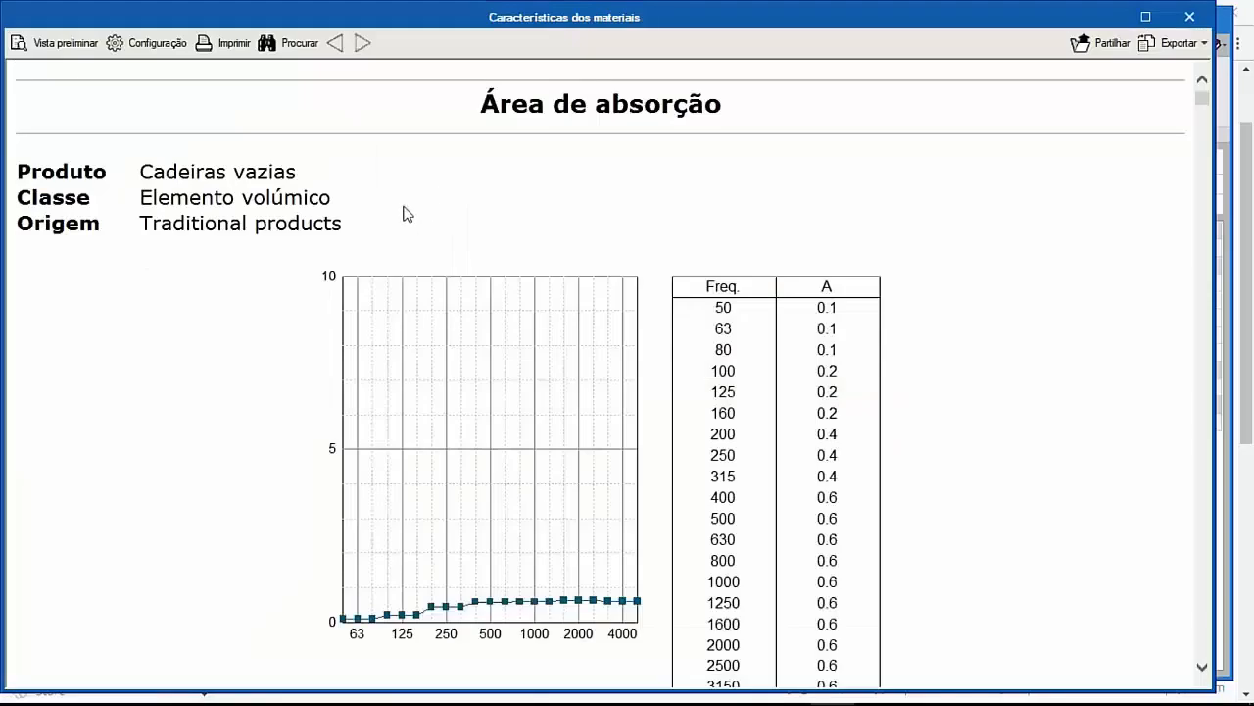
Examine the material characteristics report, covering absorption areas, sound reduction indices and absorption coefficients.
scroll(470, 217, down, 10)
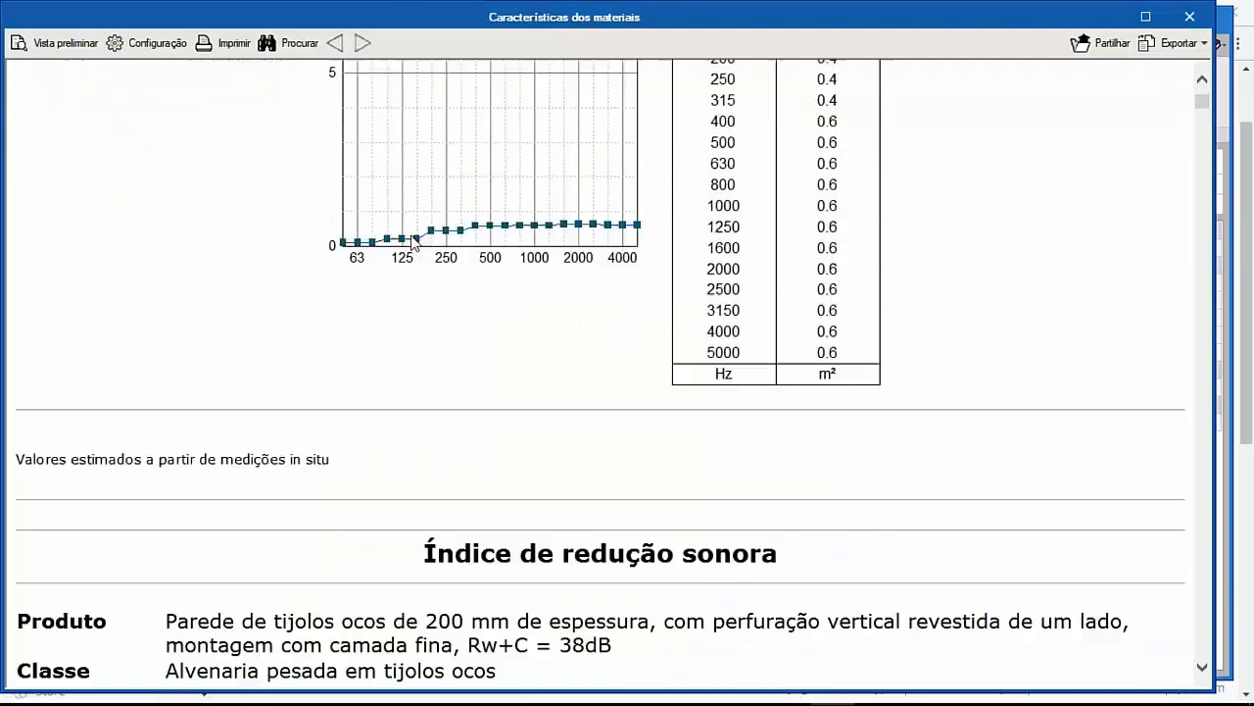
scroll(428, 245, down, 1)
scroll(314, 297, down, 5)
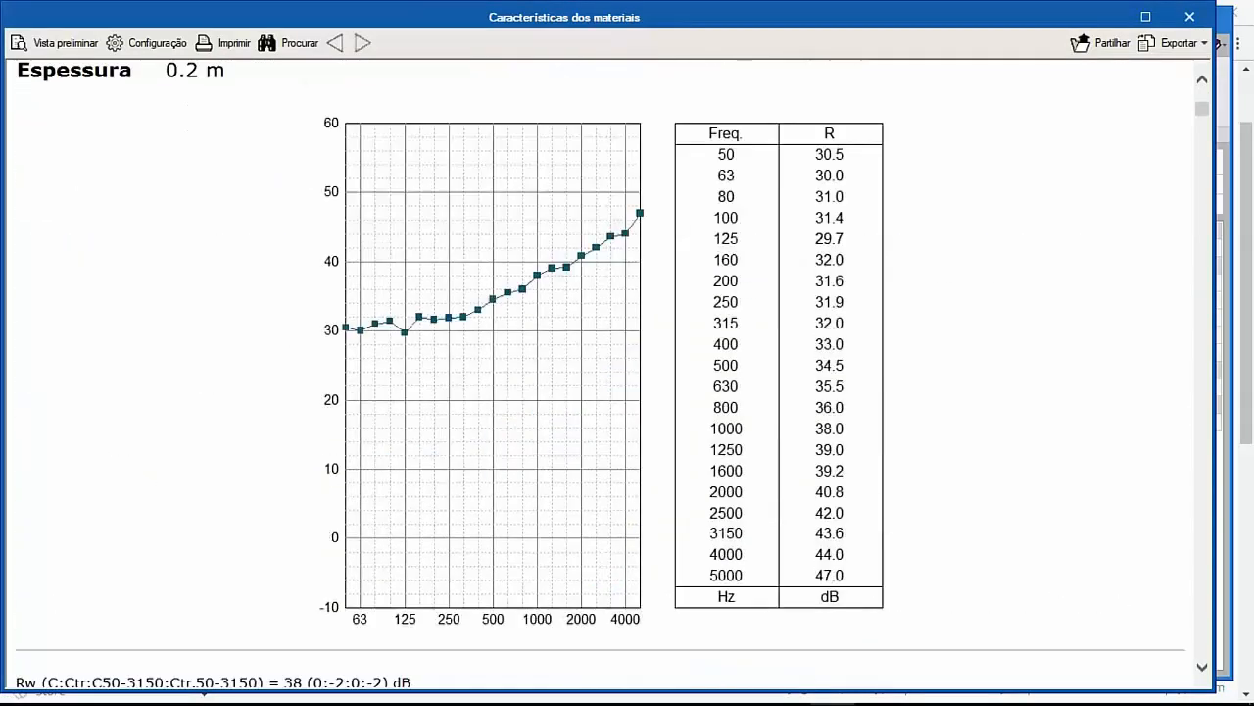
scroll(177, 324, down, 5)
scroll(370, 350, down, 5)
scroll(378, 351, down, 15)
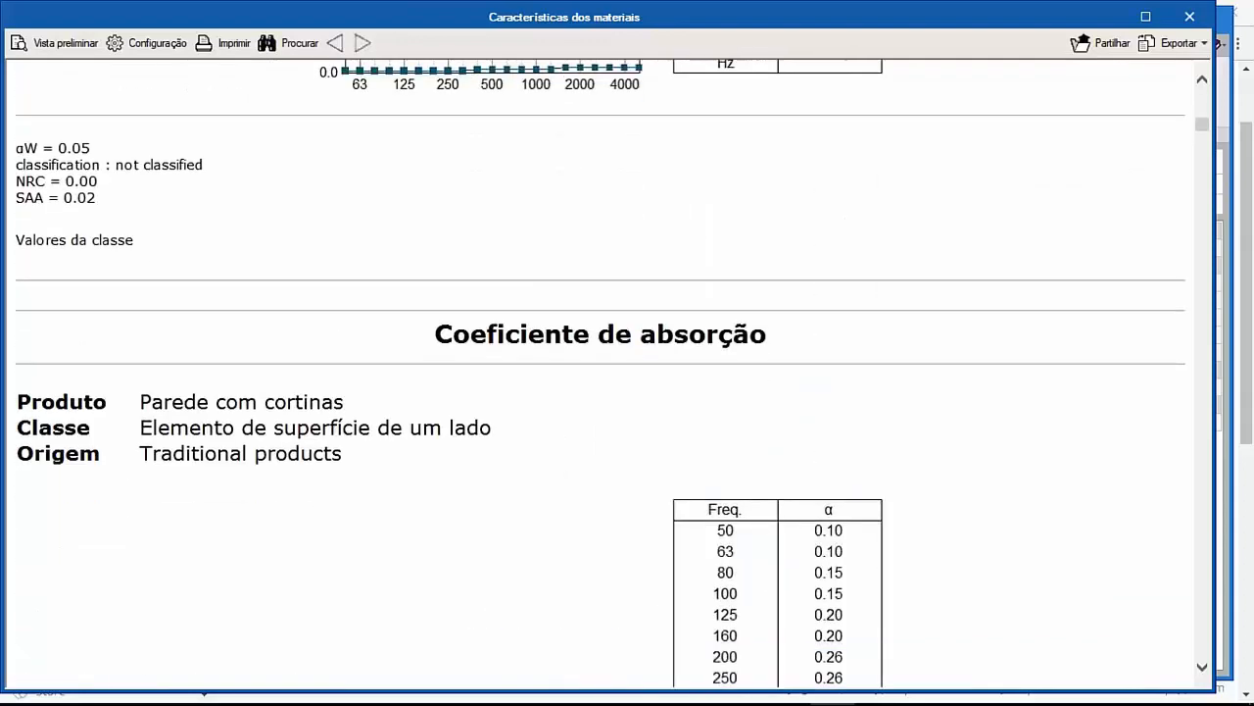
click(1189, 17)
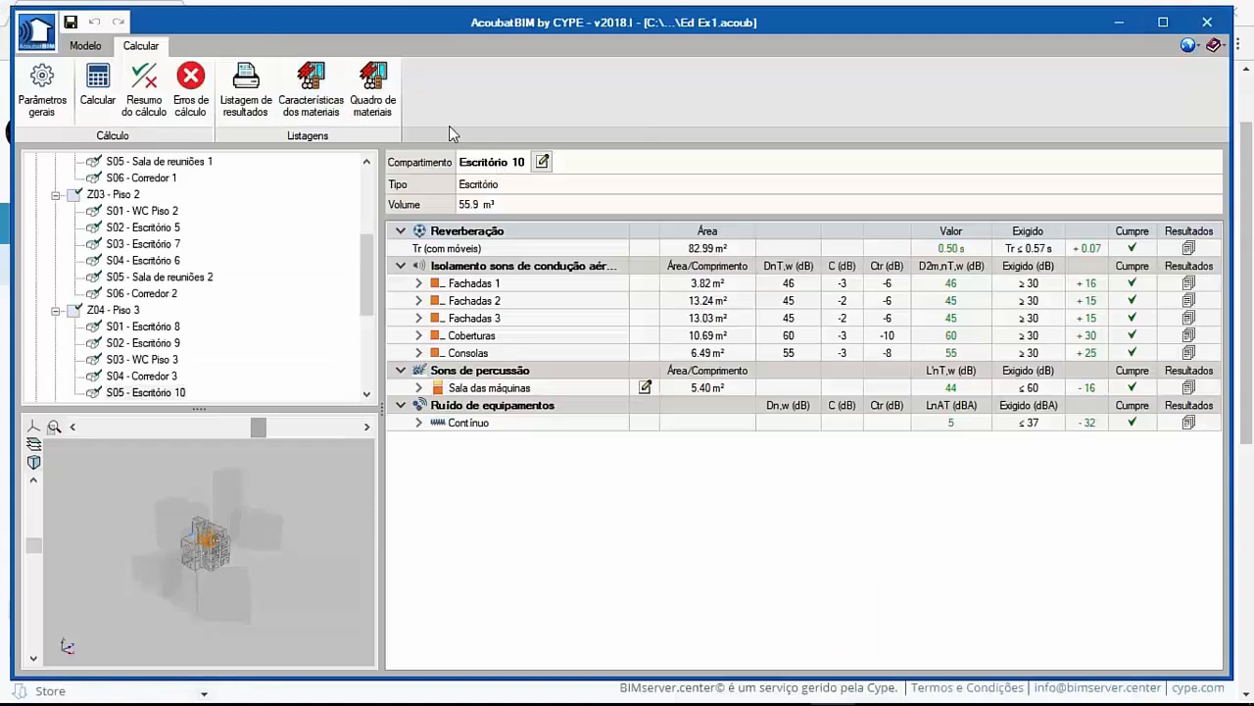
Generate the materials schedule and review its index and the façade, partition and roof entries.
click(372, 88)
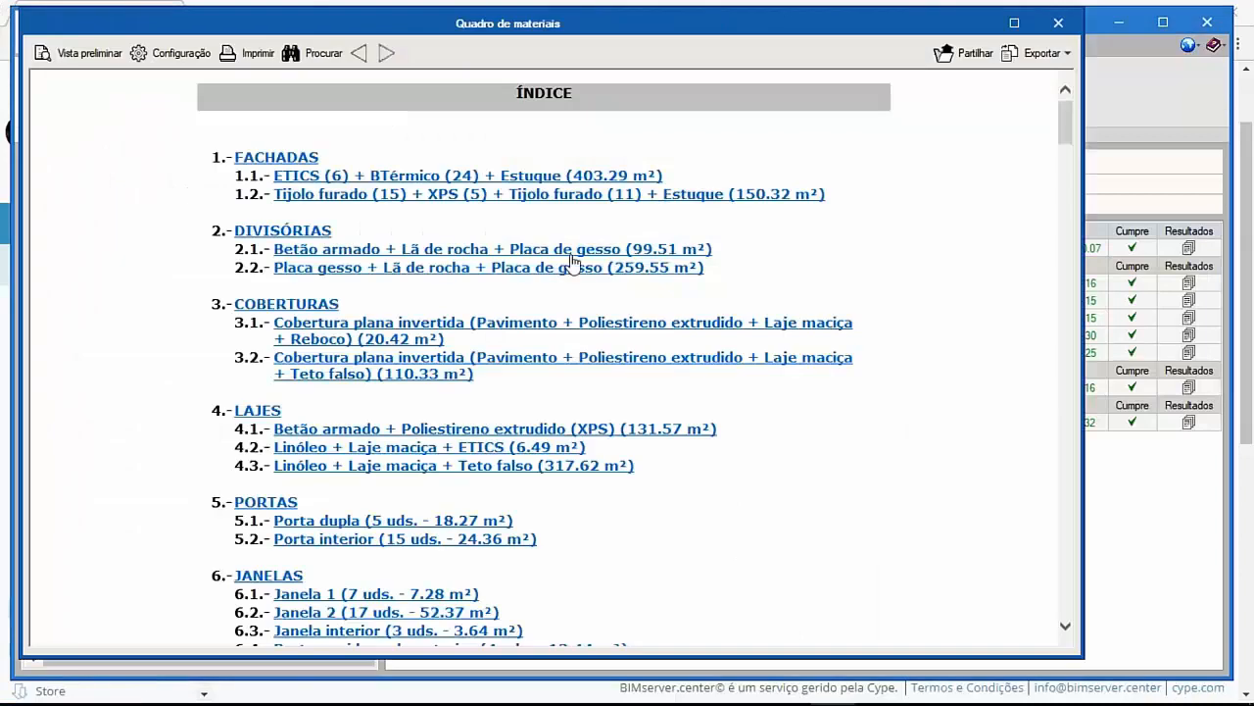
scroll(329, 191, down, 10)
scroll(329, 192, down, 5)
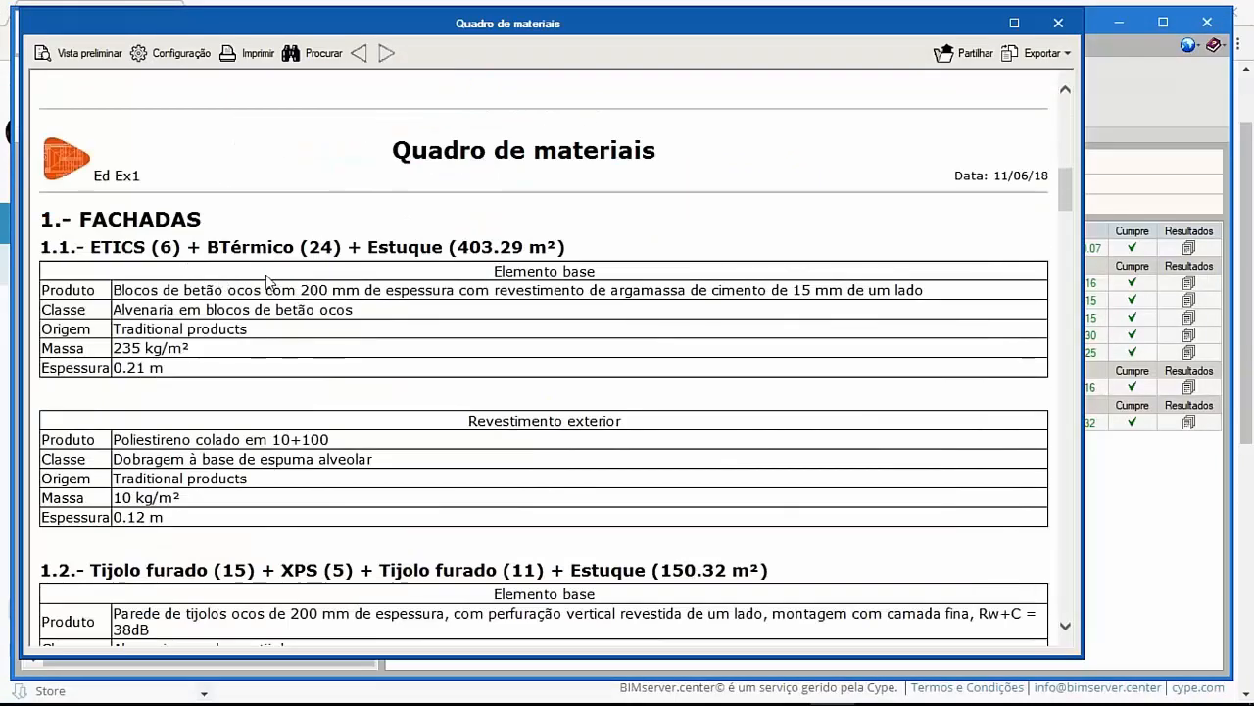
scroll(273, 351, down, 4)
scroll(274, 351, down, 10)
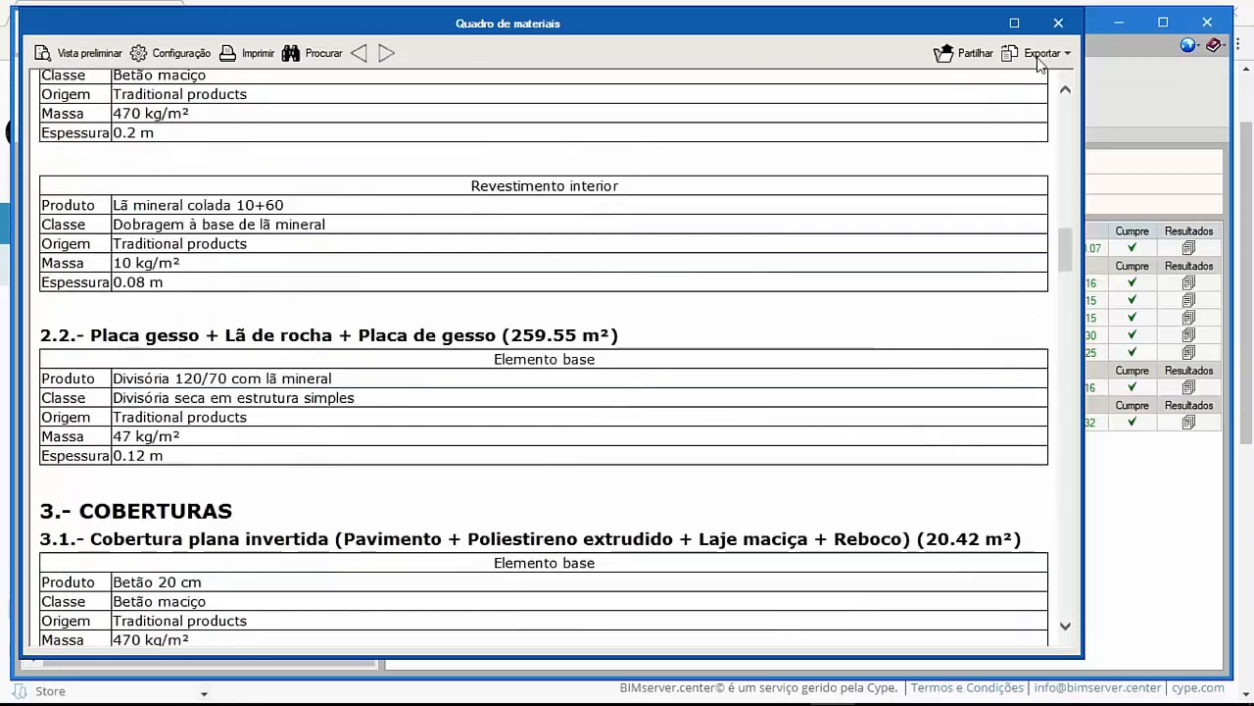
click(1058, 24)
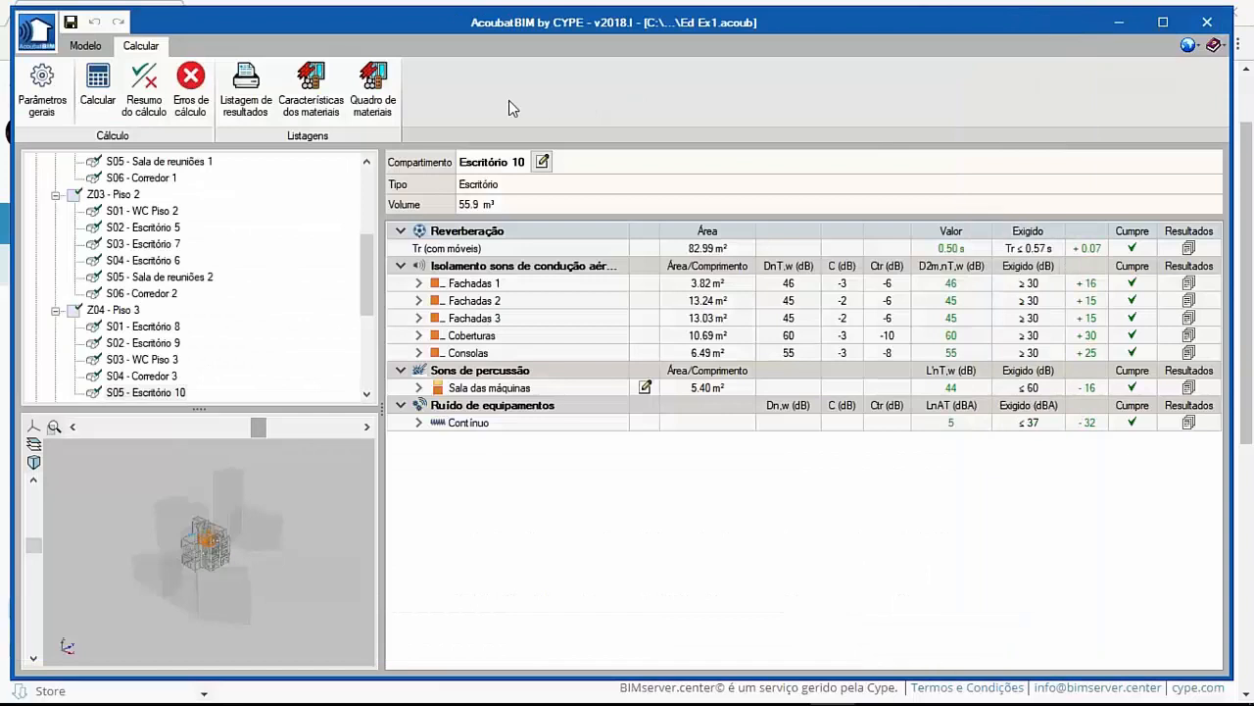